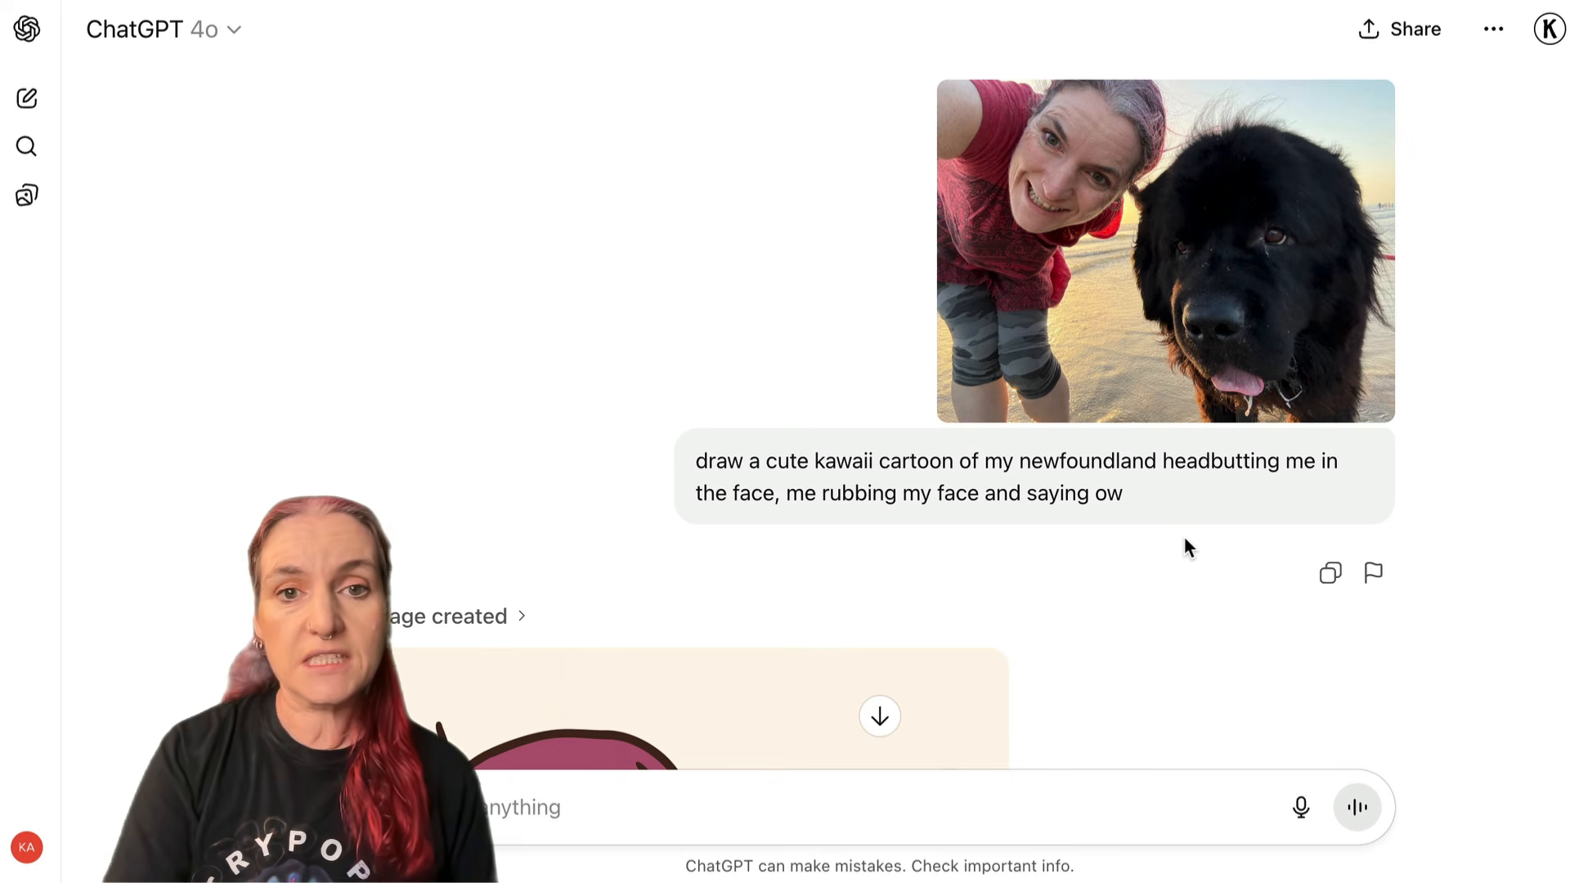
# - Review the prompts and generated cartoons of the girl and the Newfoundland dog in the ChatGPT conversation
pyautogui.scroll(-3, 638, 231)
pyautogui.scroll(-5, 639, 237)
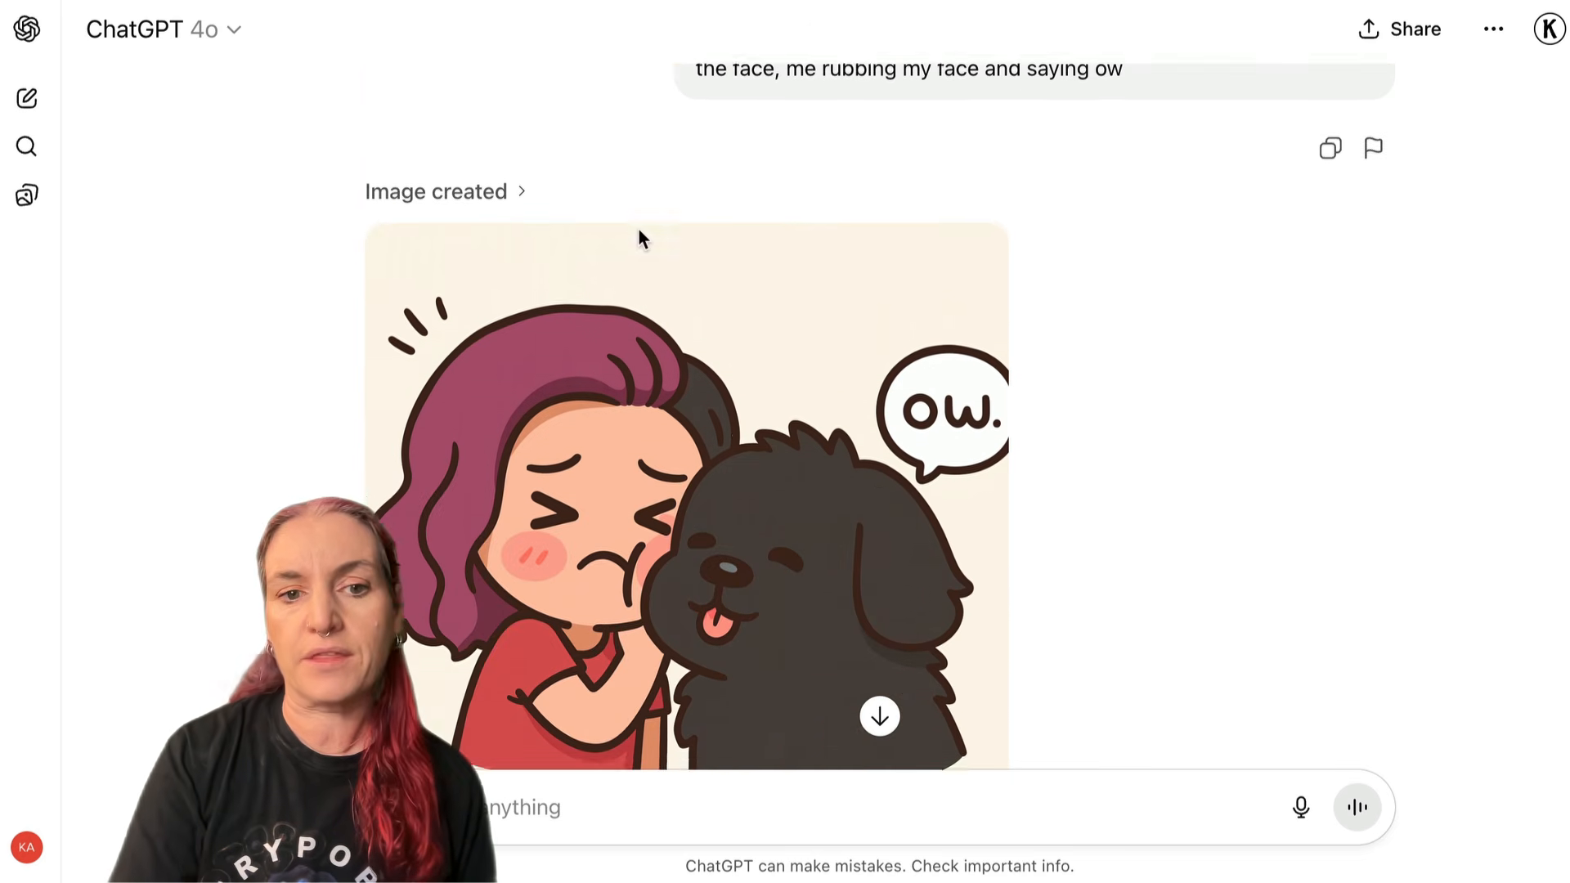
pyautogui.scroll(-5, 1173, 293)
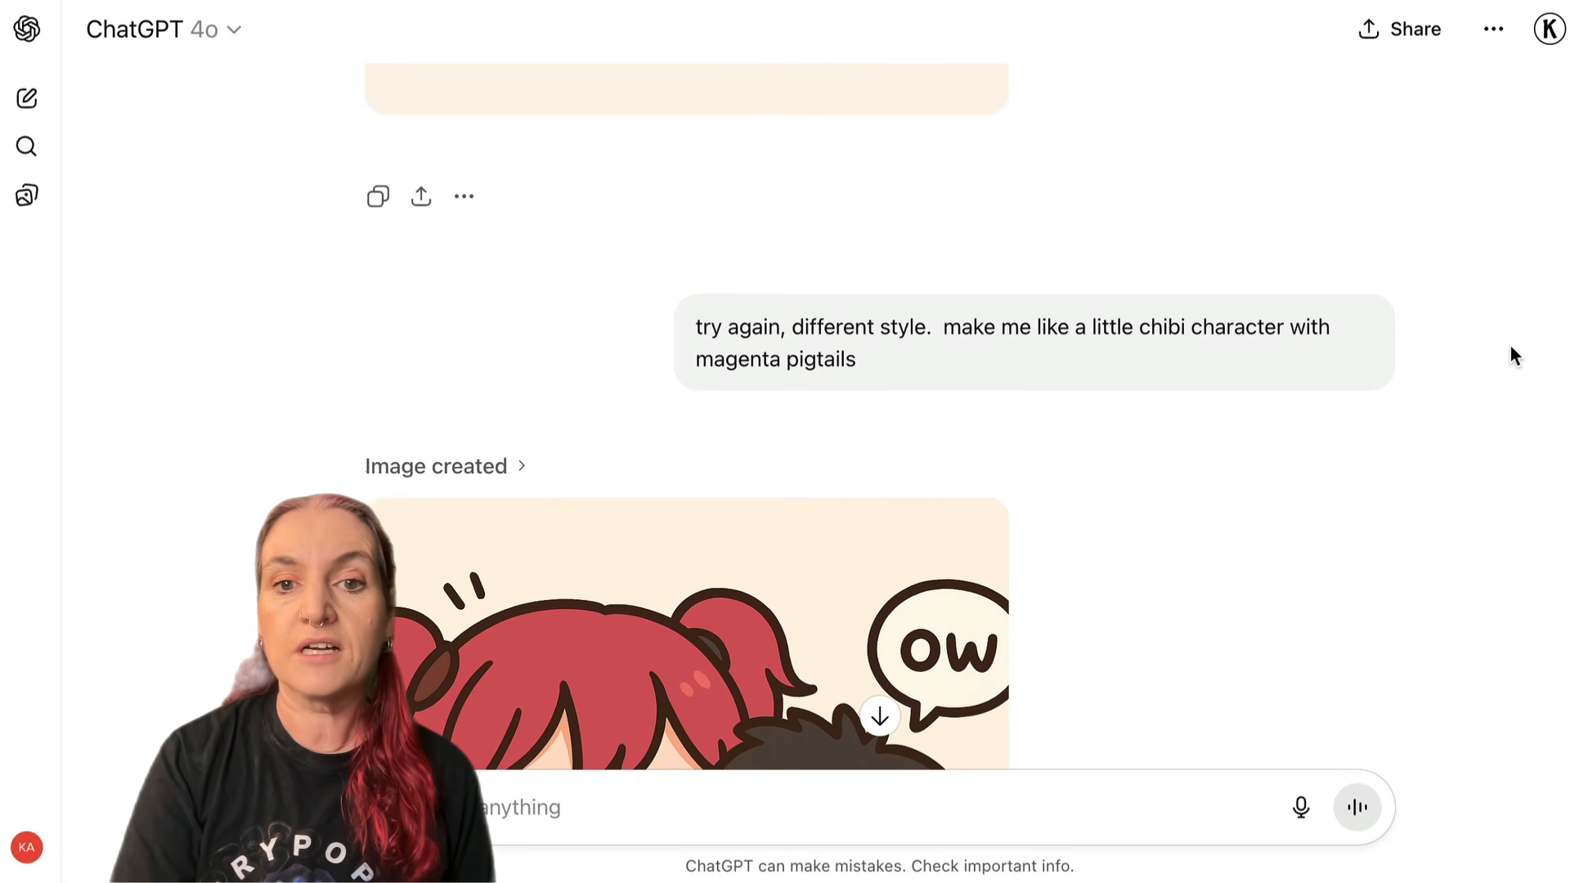
pyautogui.scroll(-5, 1508, 296)
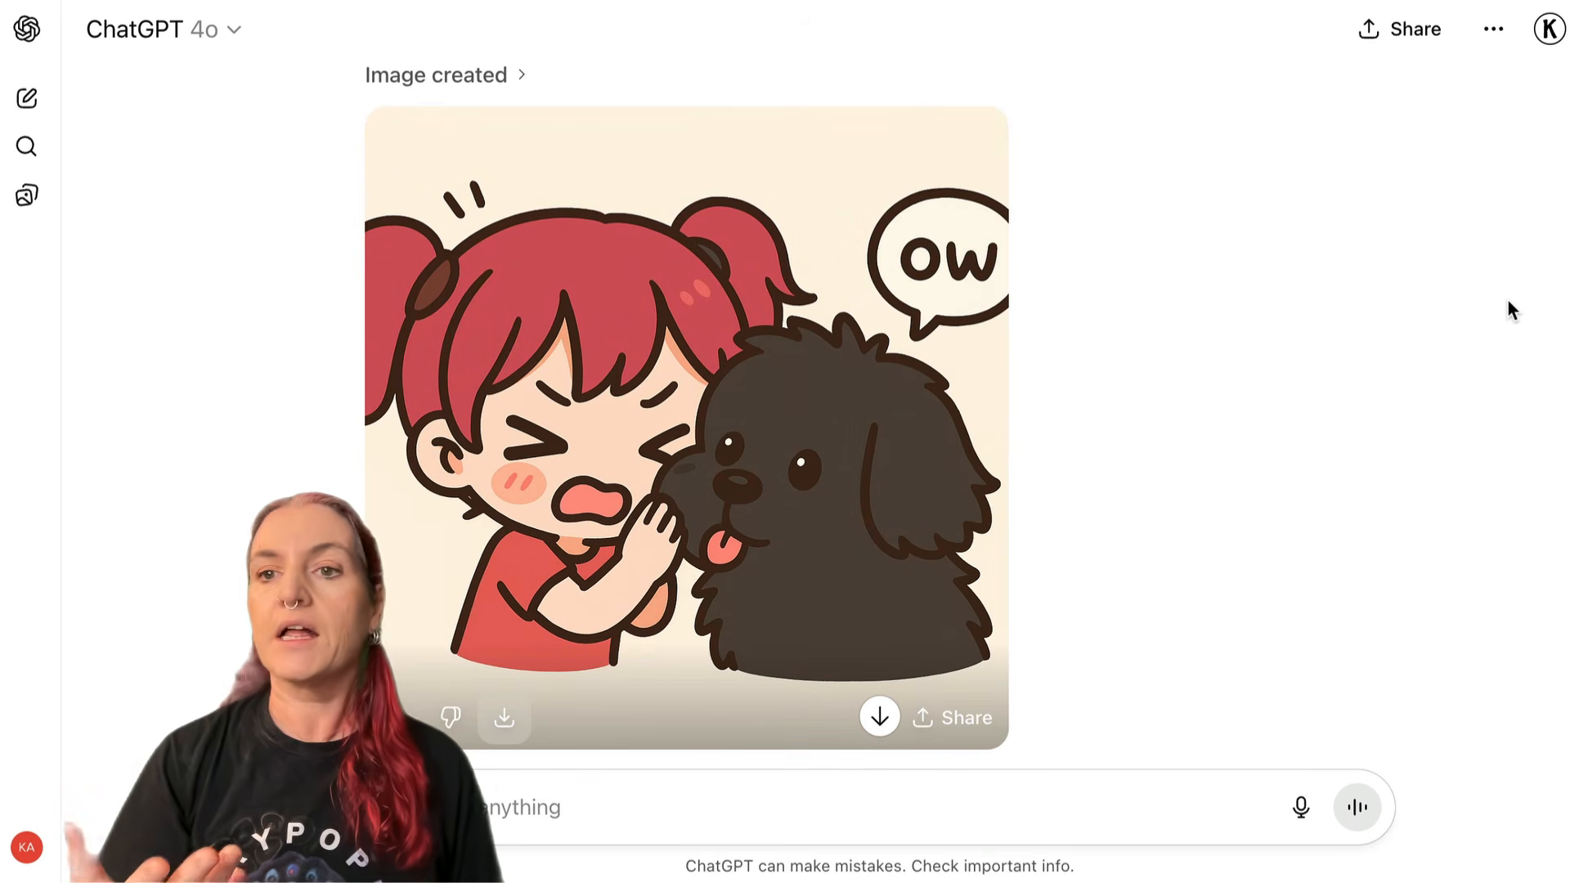
pyautogui.scroll(1, 1063, 327)
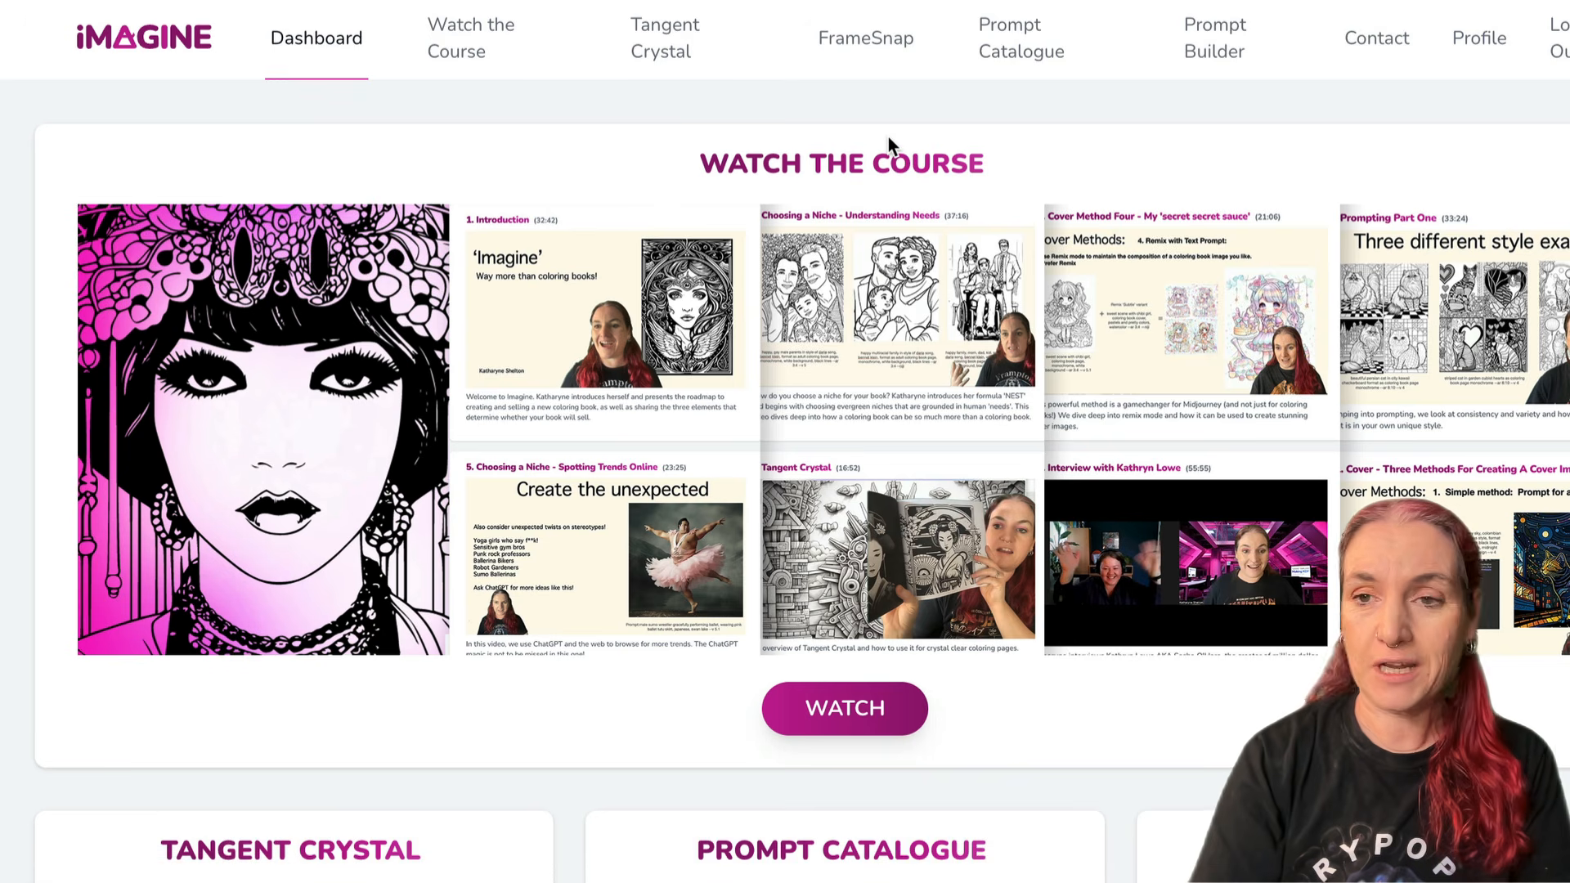
# - Open Tangent Crystal and upload the downloaded cartoon of the pigtailed girl and dog with the OW bubble
pyautogui.click(672, 51)
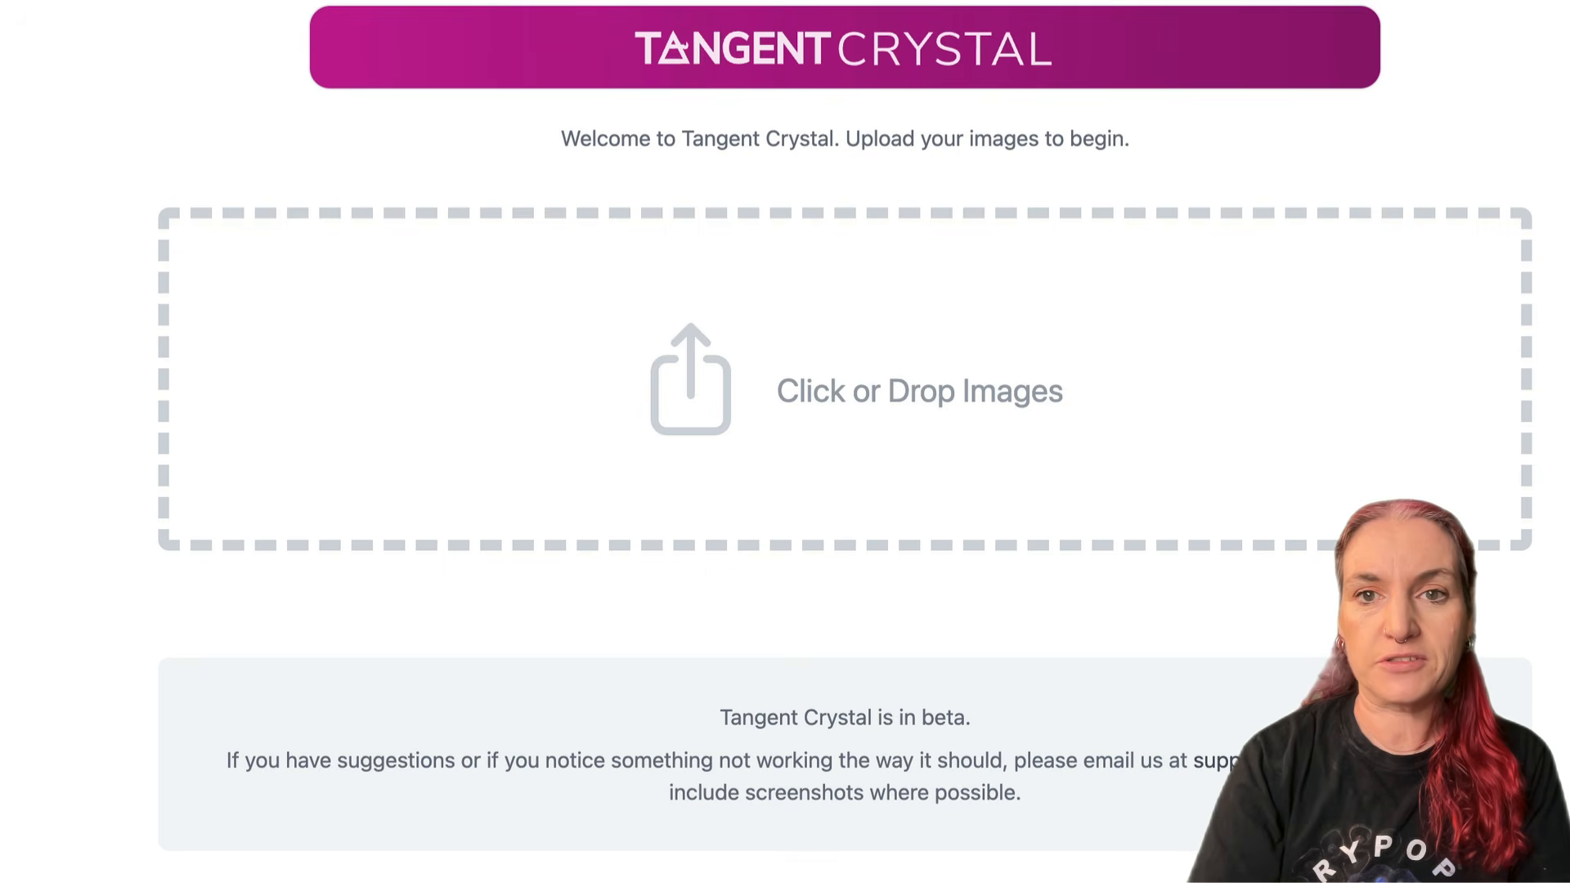
pyautogui.click(1313, 1)
pyautogui.moveTo(1227, 105); pyautogui.dragTo(746, 358)
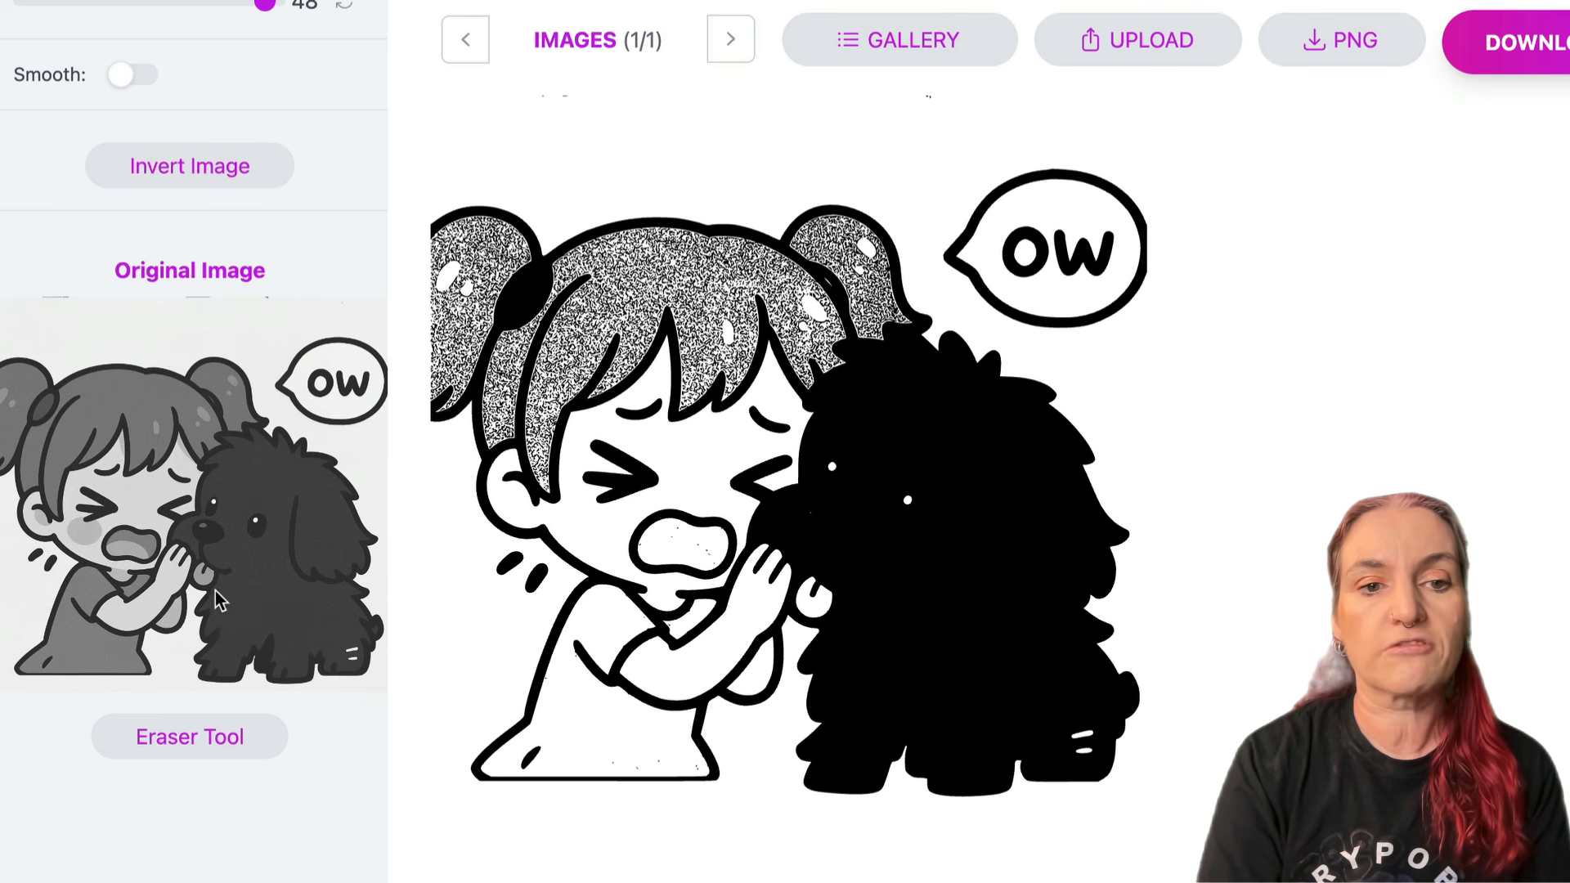
# - Set the brightness to 50 to get clean black line art and download the result as an SVG
pyautogui.scroll(3, 228, 572)
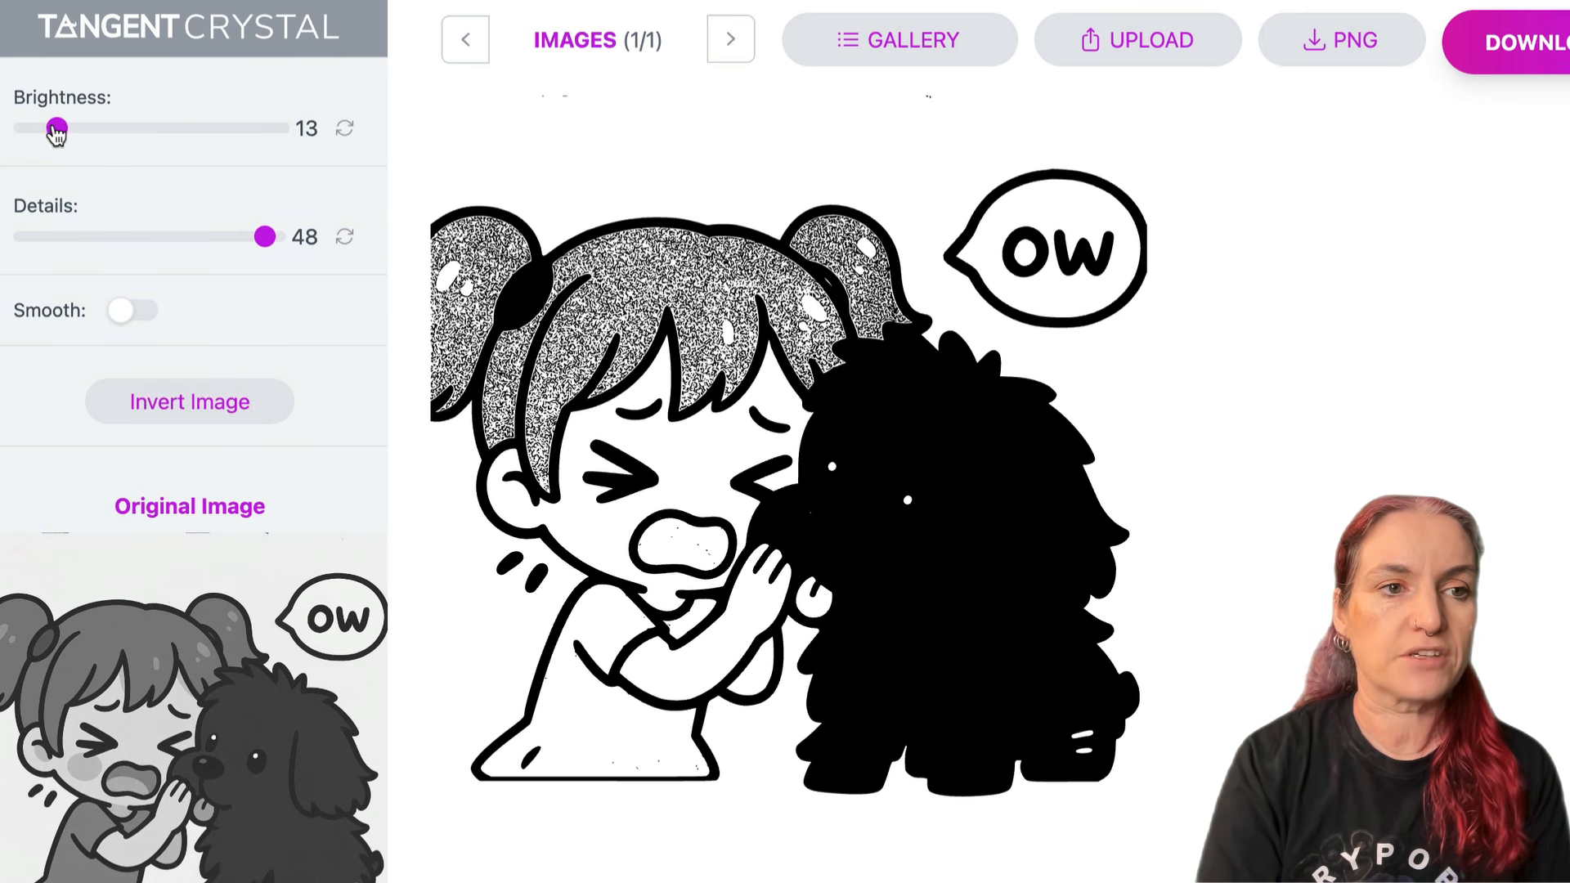
pyautogui.moveTo(55, 129); pyautogui.dragTo(36, 131)
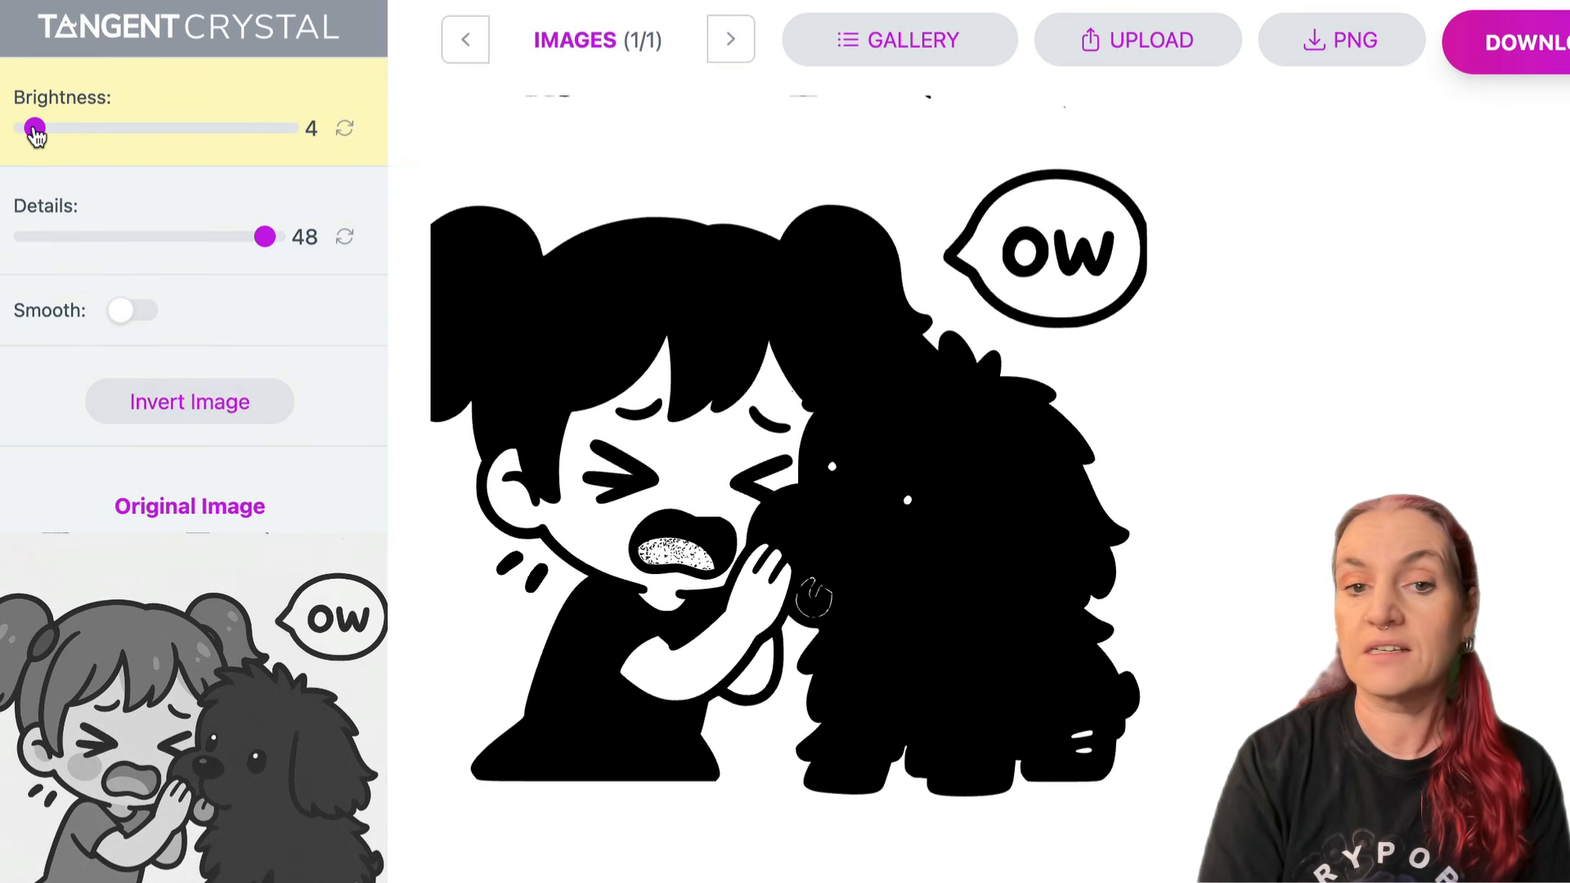
pyautogui.moveTo(34, 131); pyautogui.dragTo(105, 131)
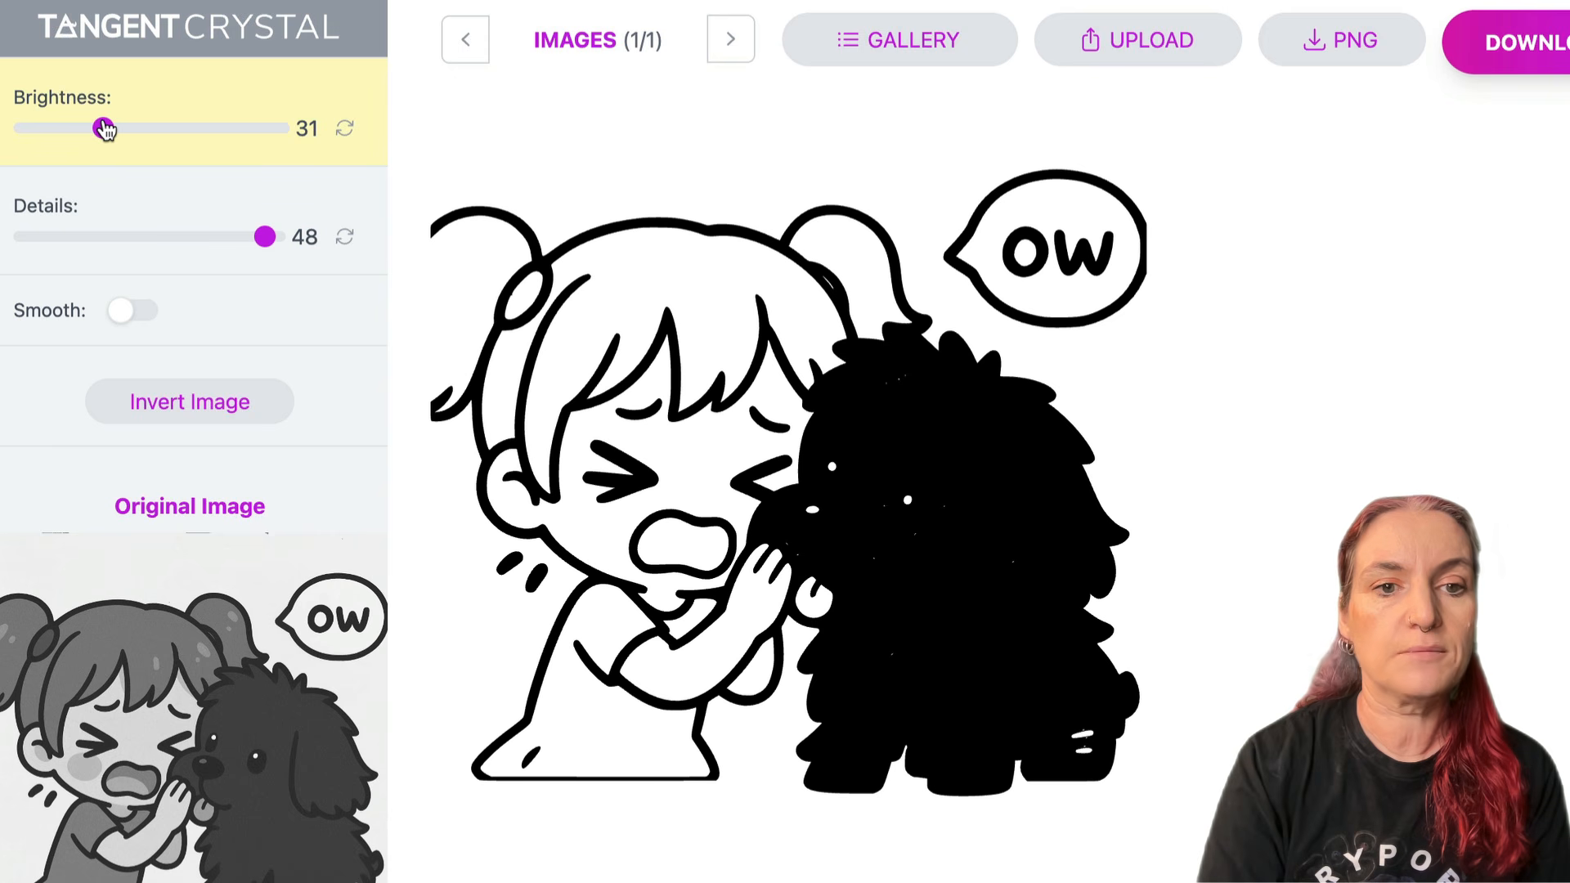
pyautogui.click(136, 129)
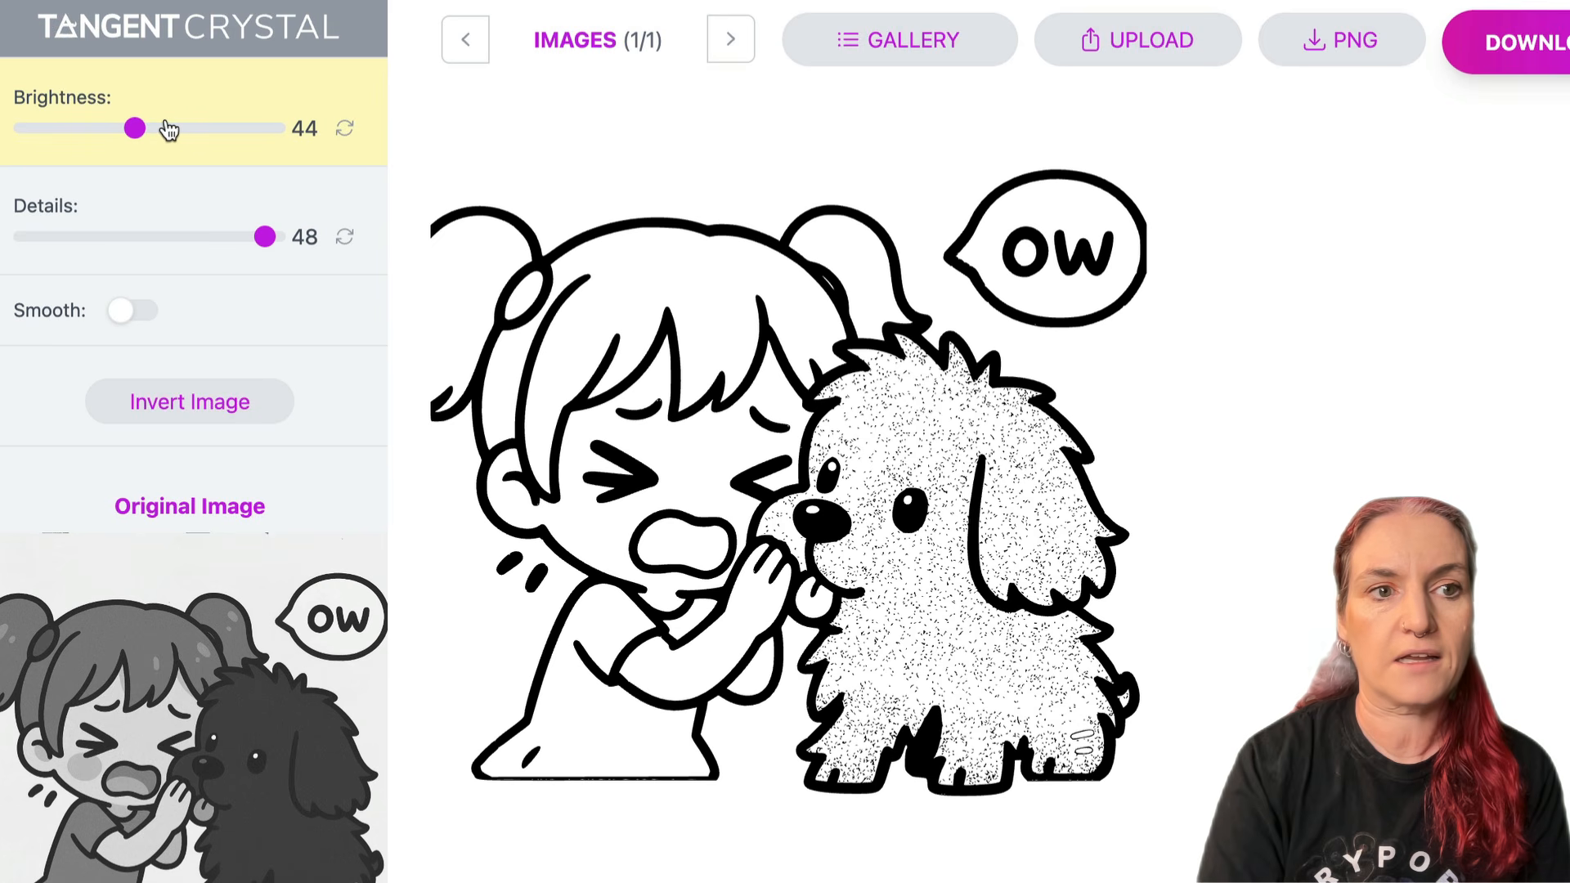
pyautogui.click(174, 141)
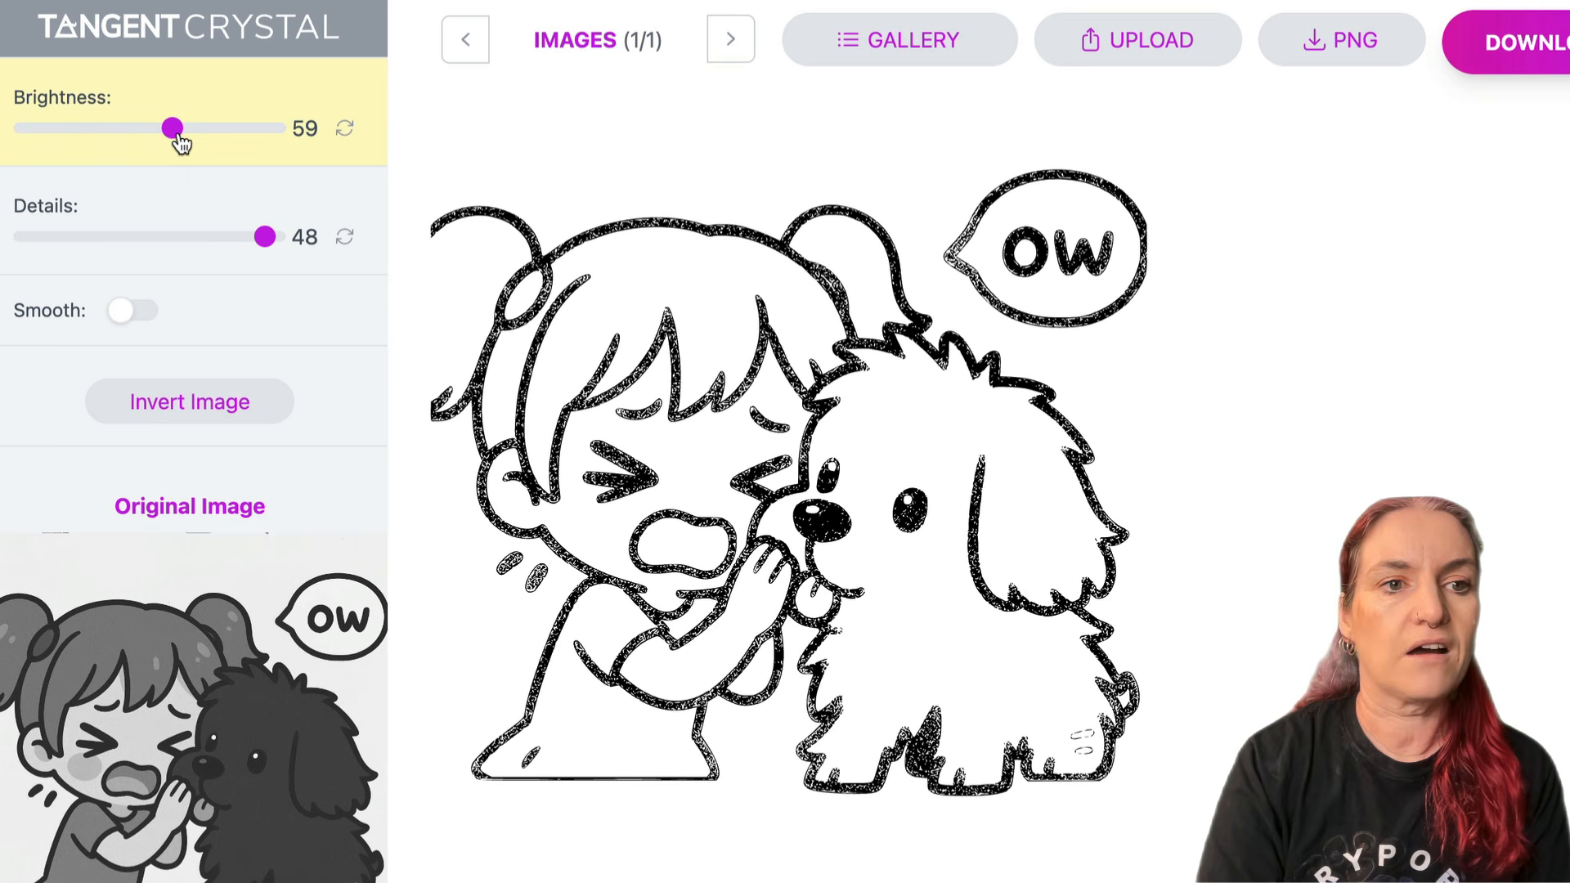
pyautogui.moveTo(172, 132); pyautogui.dragTo(151, 140)
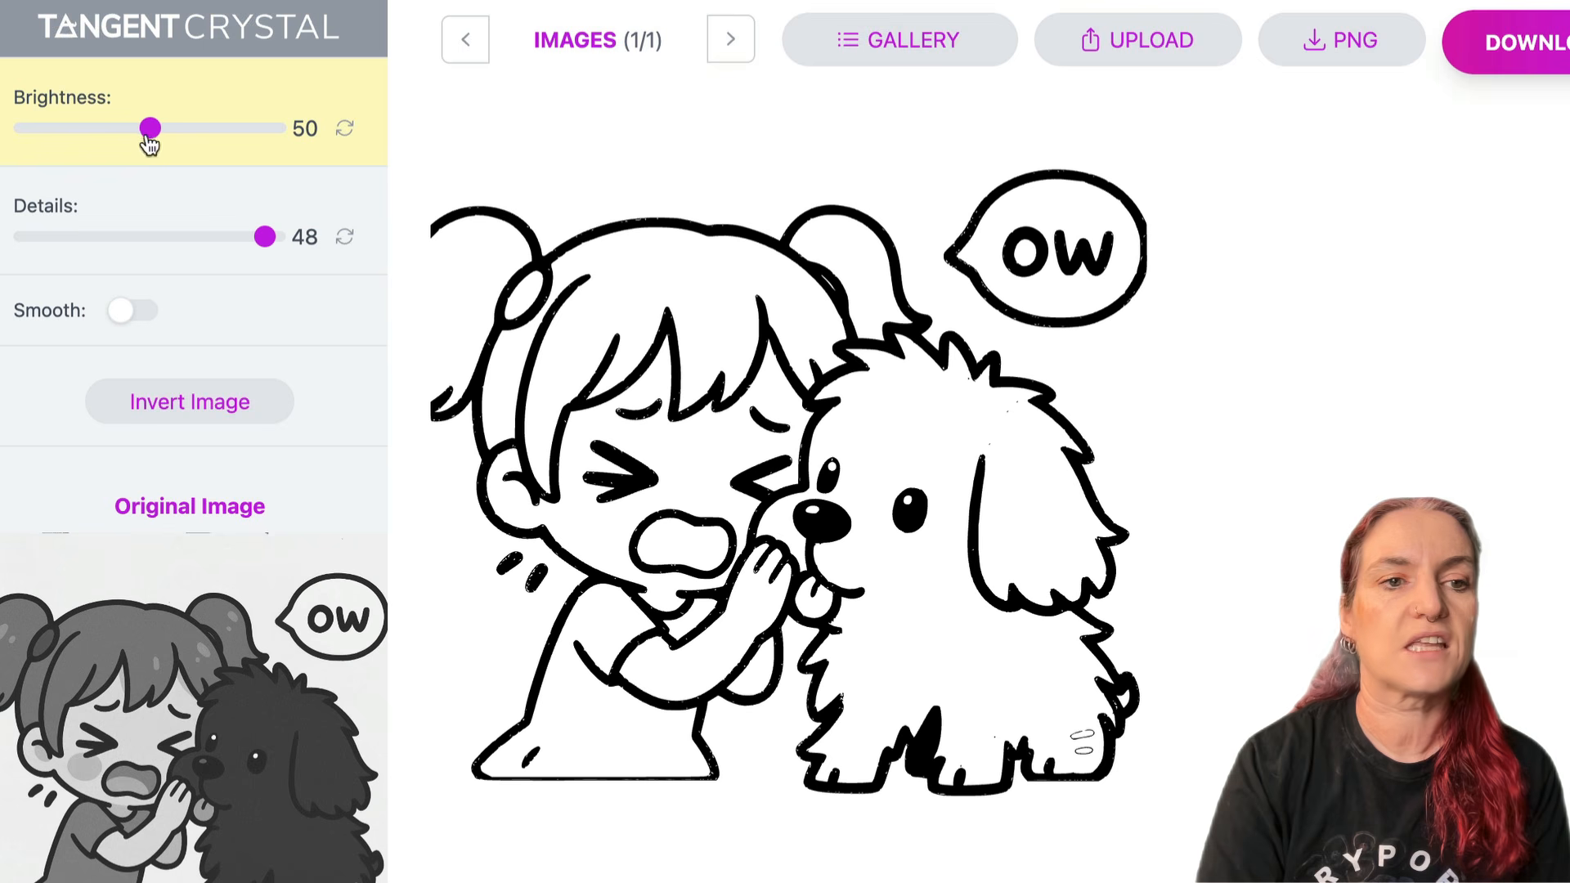
pyautogui.click(1529, 42)
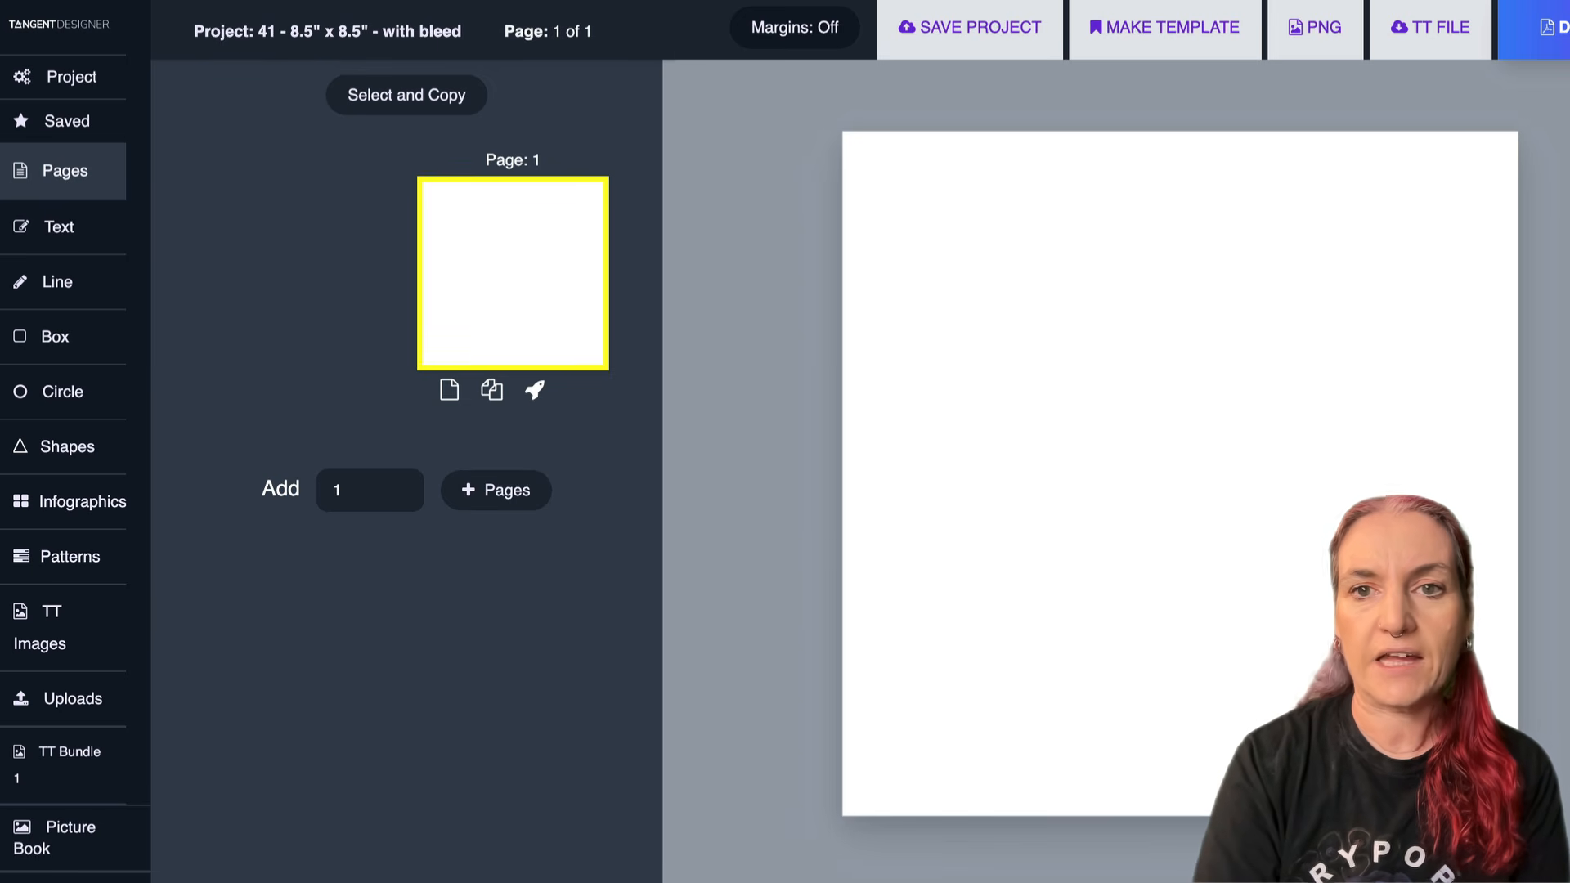
# - Add the downloaded colour PNG of the girl and dog to the blank 8.5" x 8.5" page in Tangent Designer
pyautogui.click(1445, 2)
pyautogui.moveTo(1046, 274); pyautogui.dragTo(965, 310)
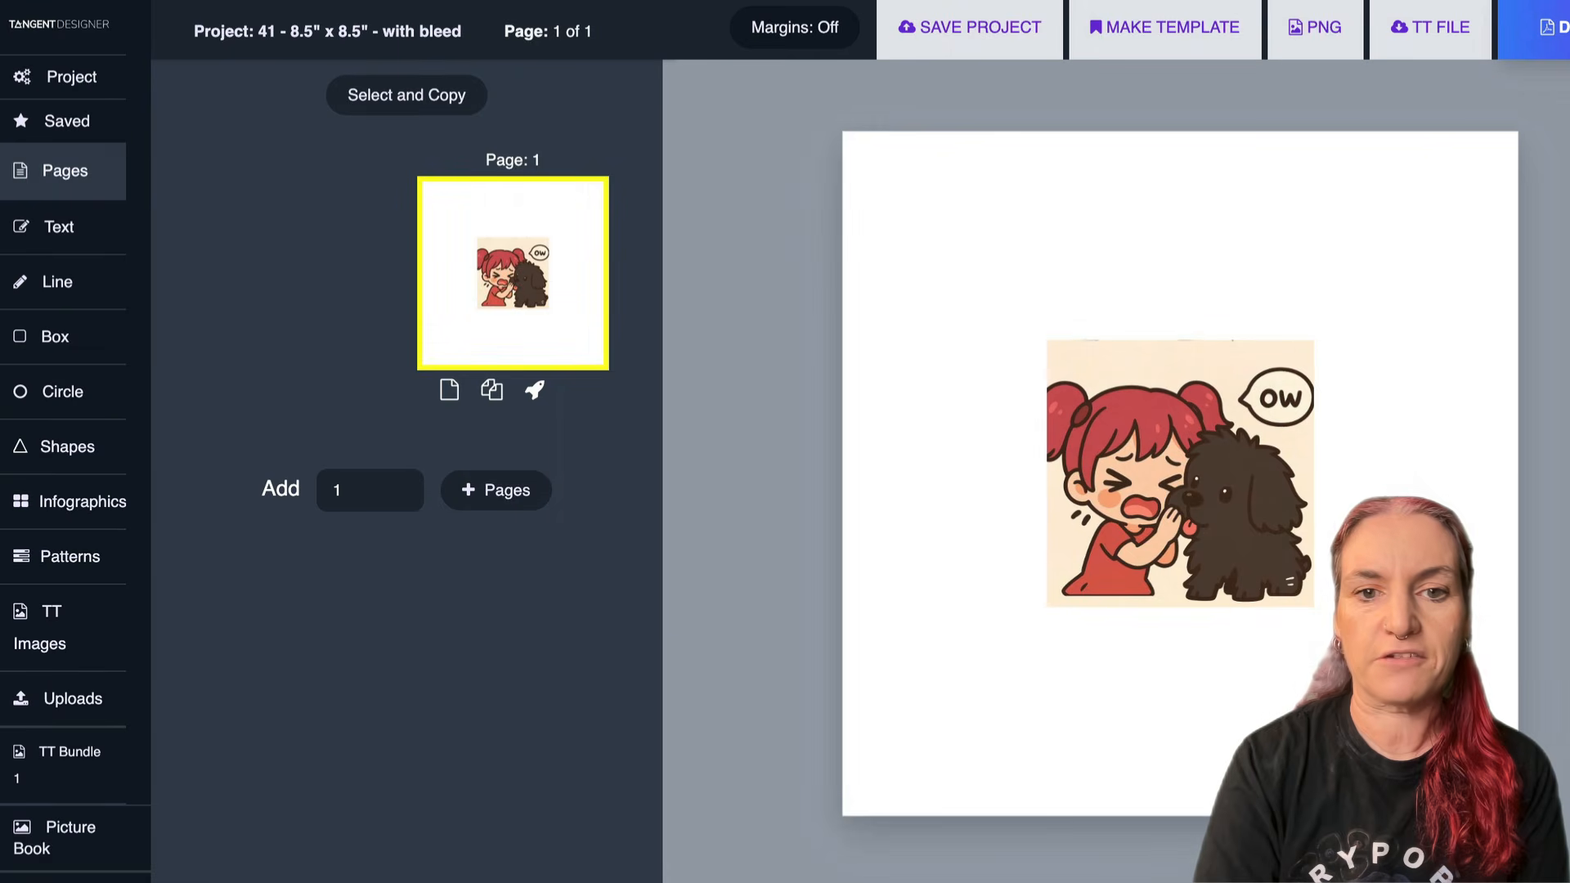
pyautogui.click(1106, 374)
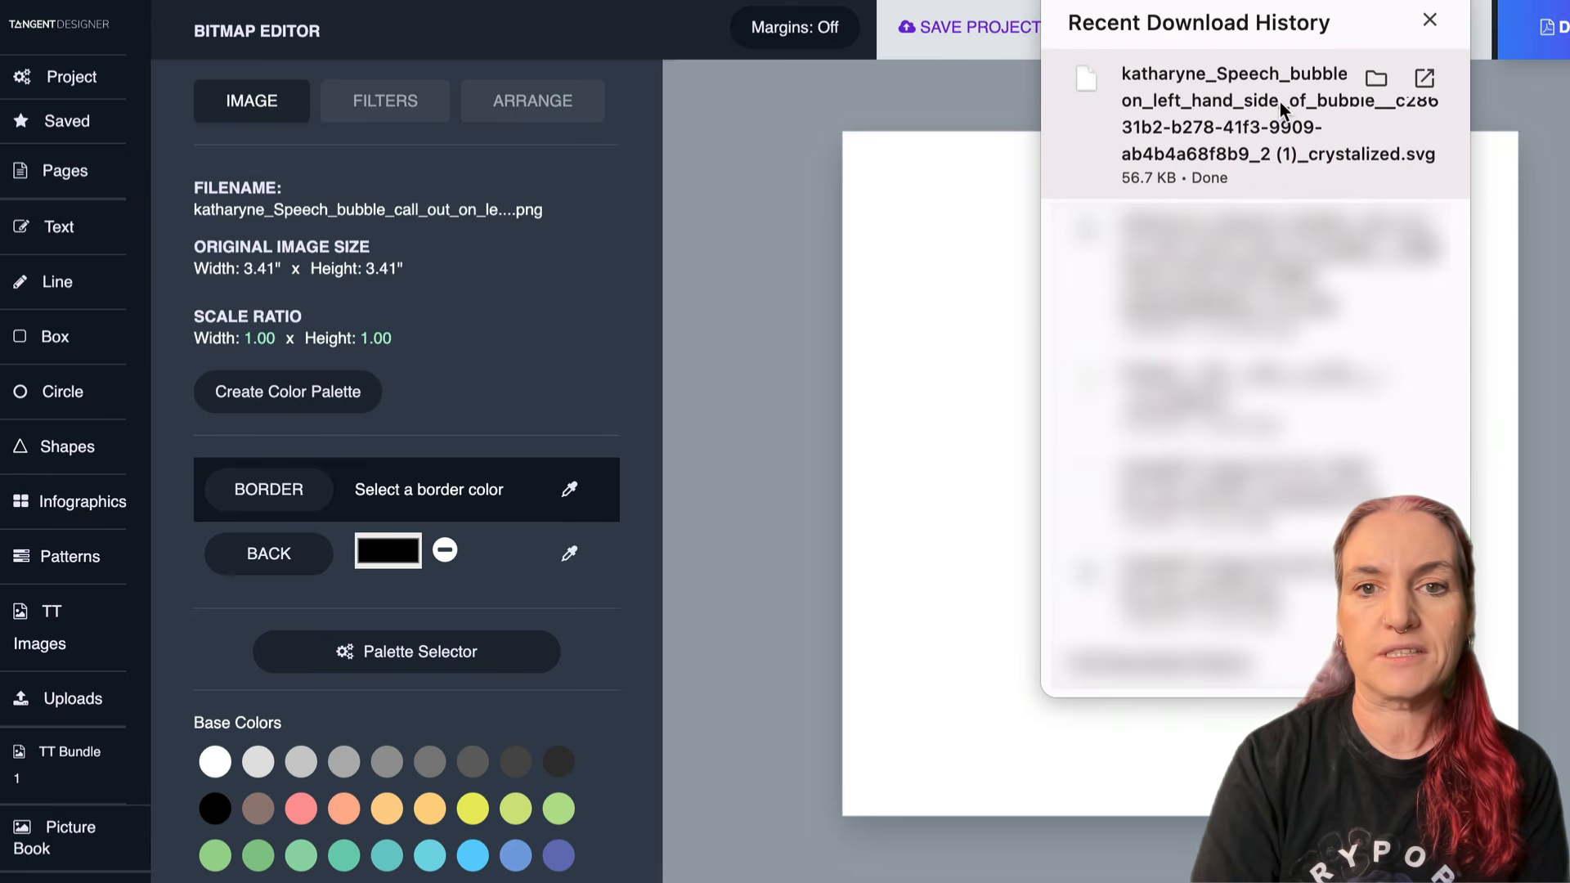
# - Add the downloaded crystalized SVG line art to the page and move the colour picture toward the page's lower left
pyautogui.moveTo(1227, 114); pyautogui.dragTo(937, 353)
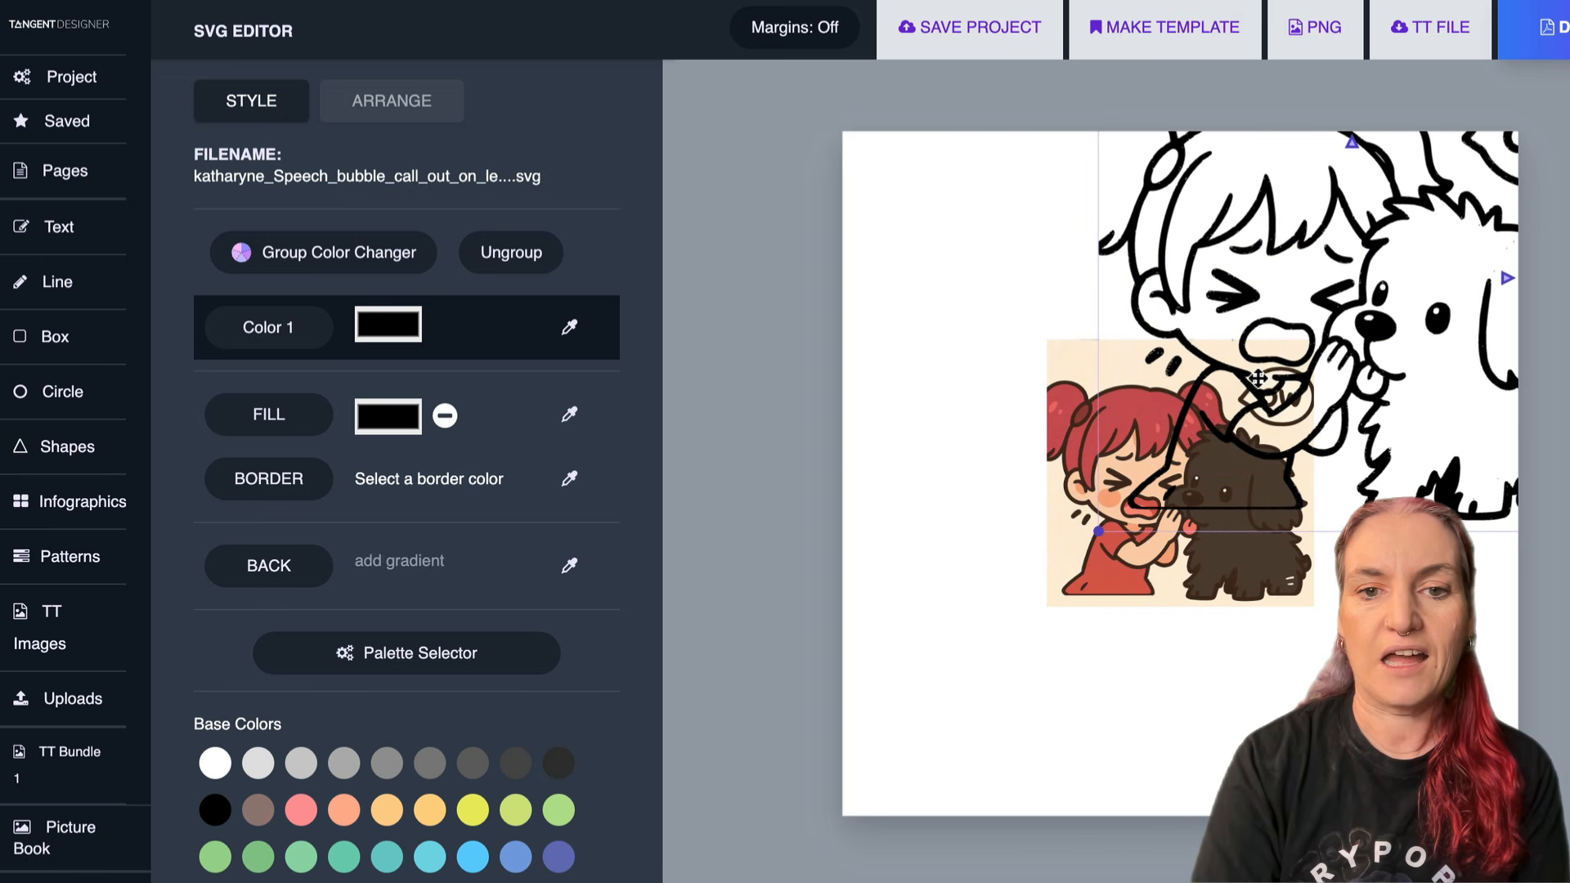
pyautogui.moveTo(1107, 563); pyautogui.dragTo(1012, 669)
pyautogui.press('Escape')
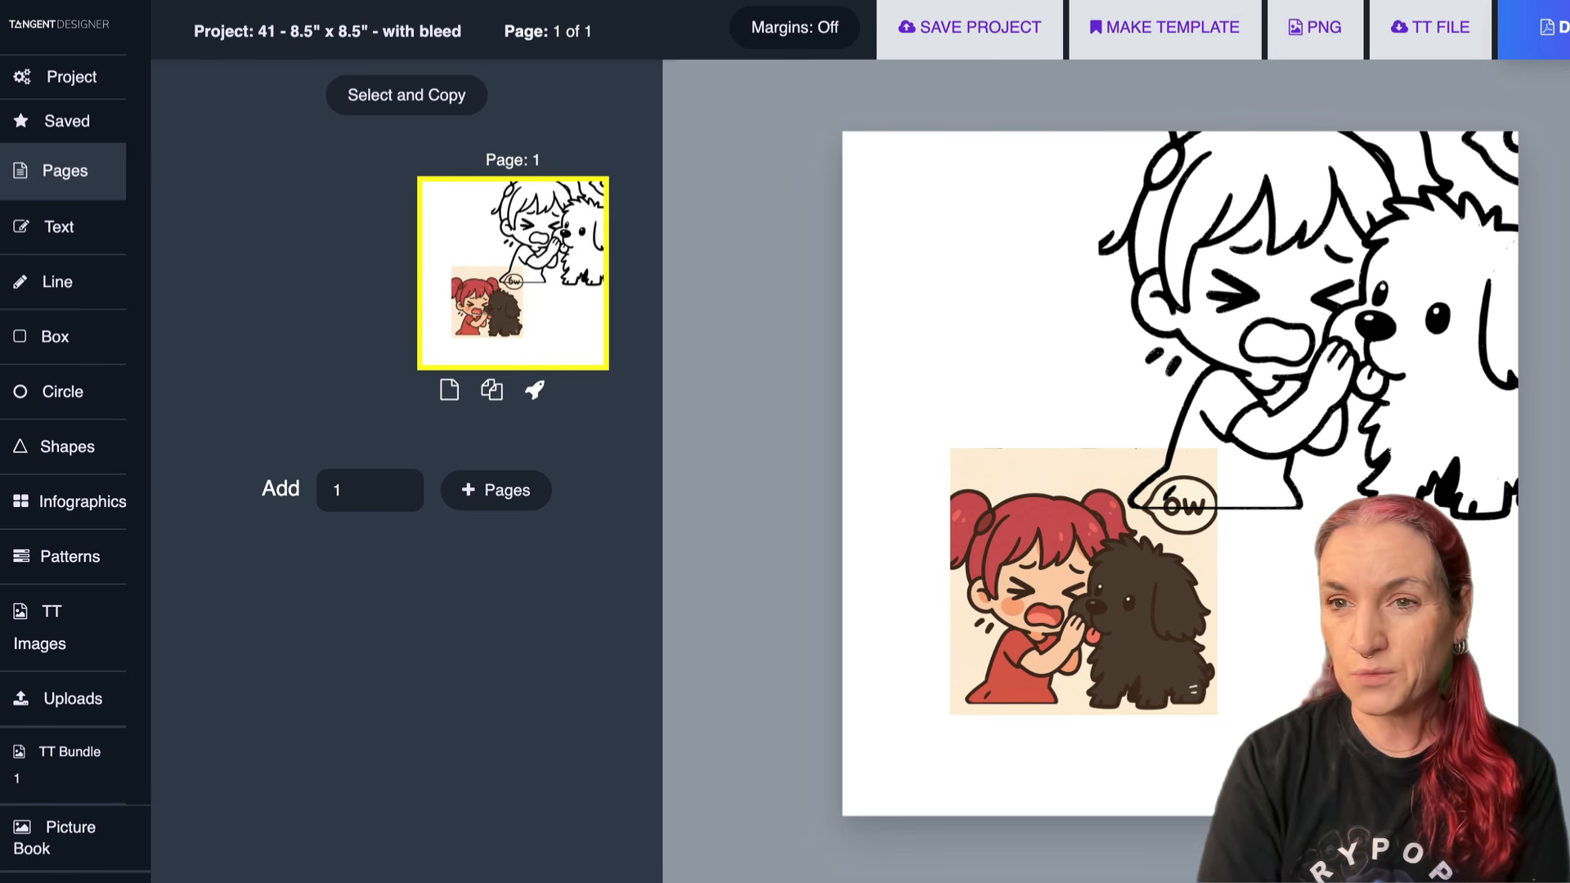
# - Resize the colour picture to the full page width and centre it on the canvas
pyautogui.click(1139, 615)
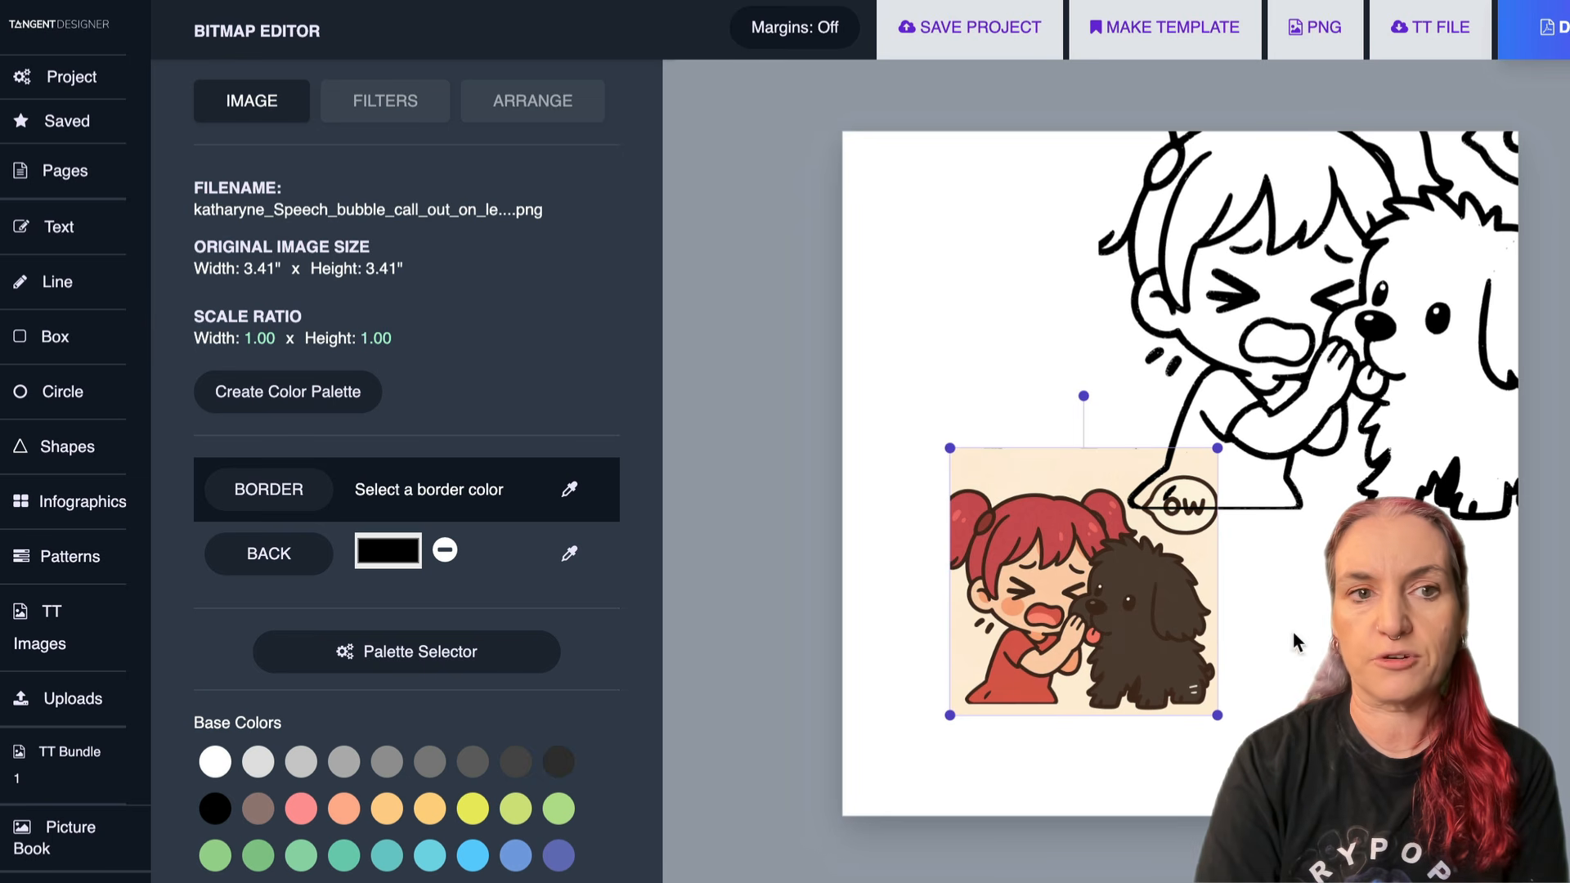
pyautogui.click(563, 102)
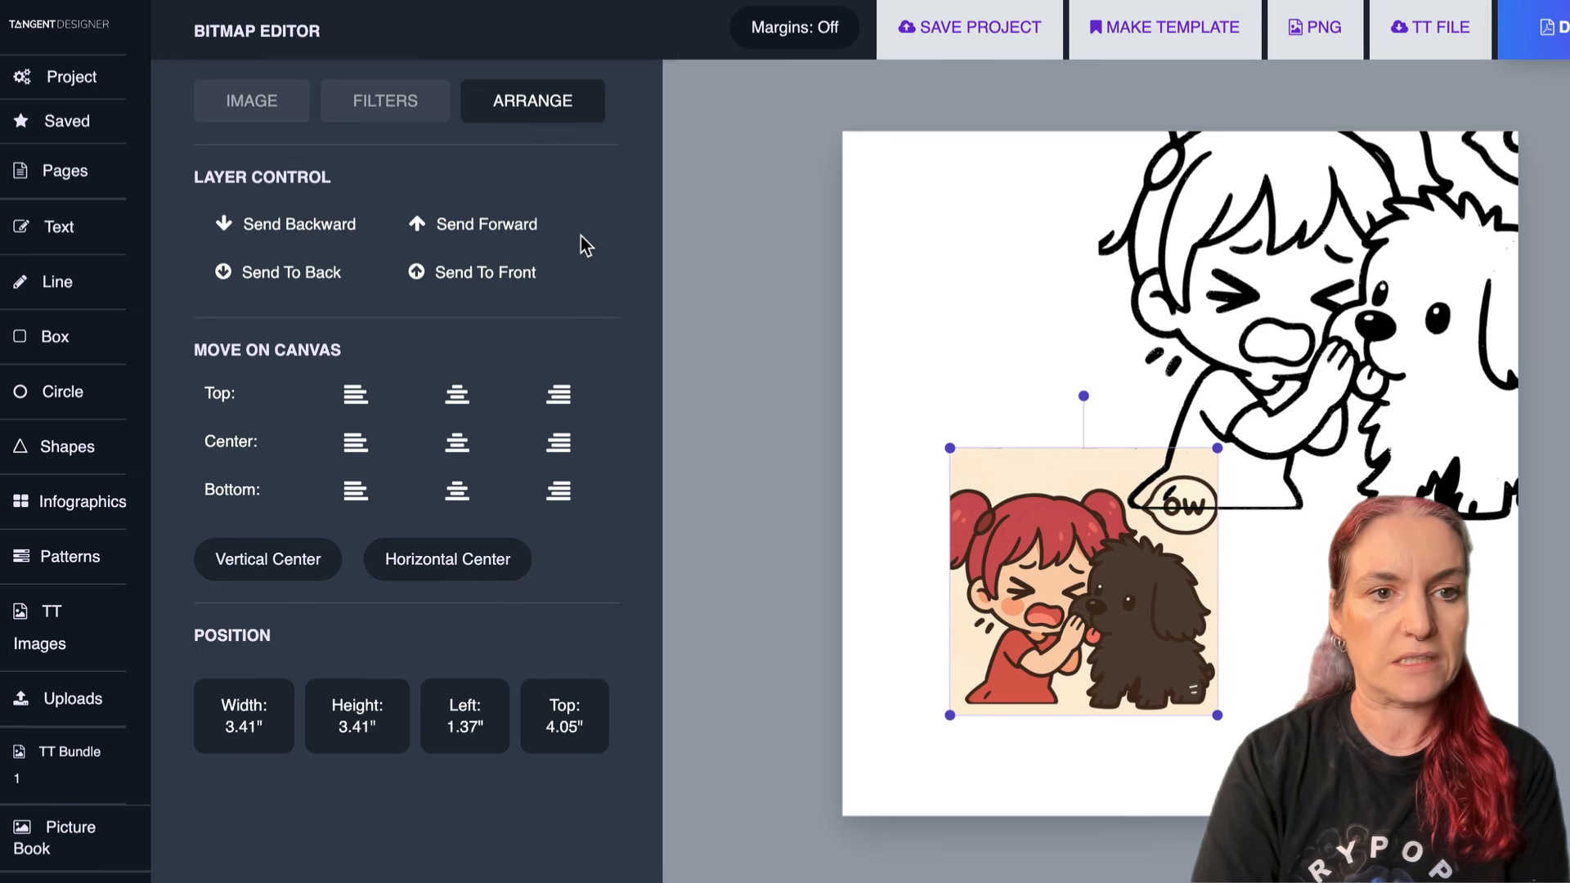
pyautogui.scroll(-5, 582, 278)
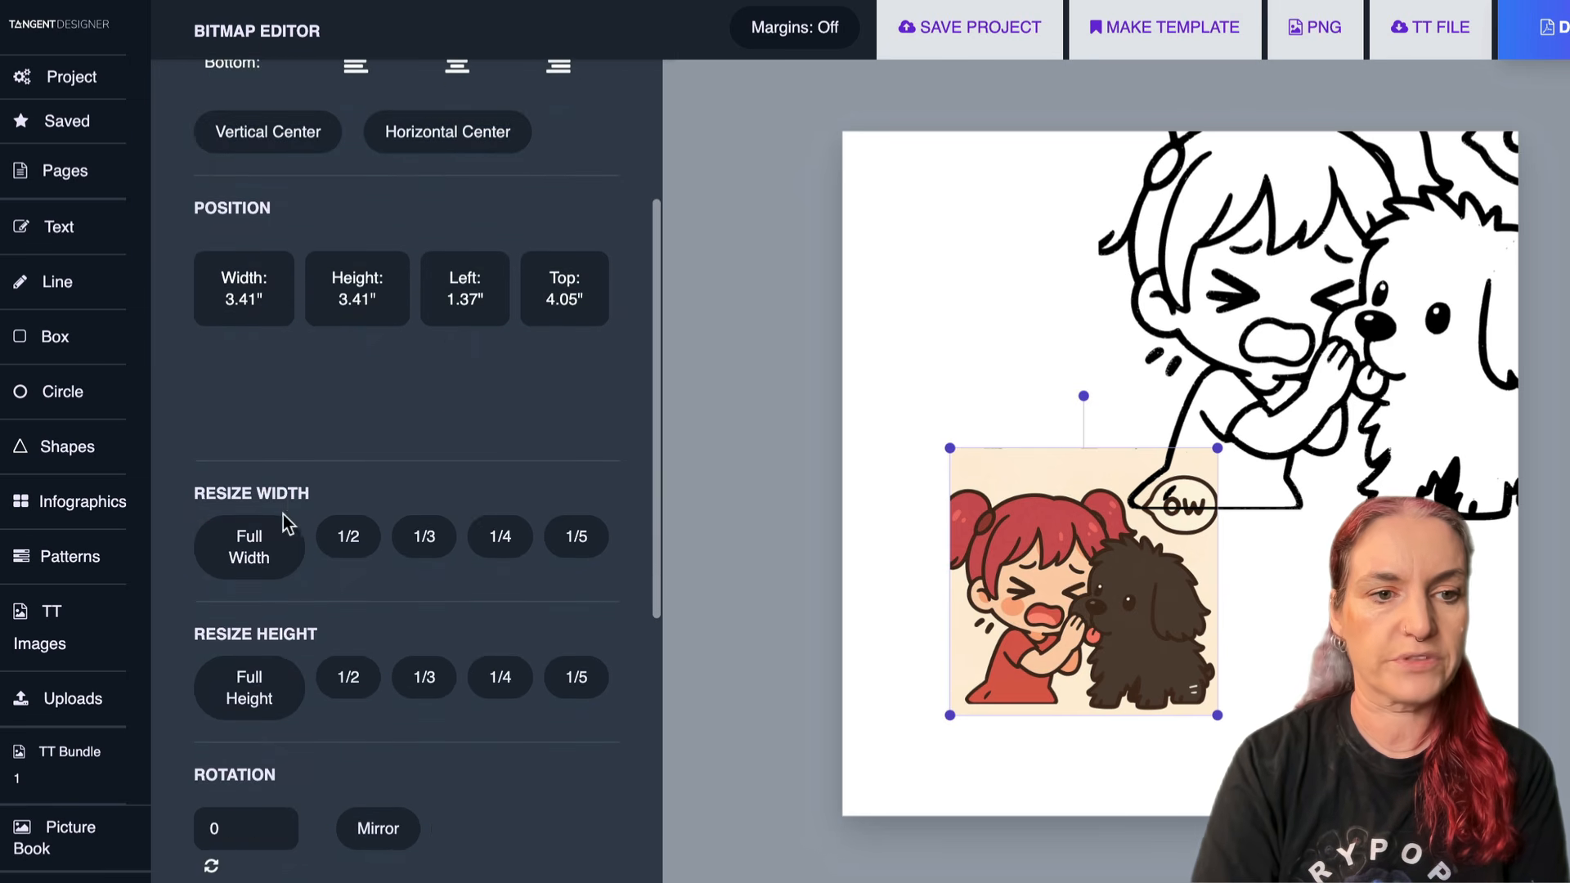
pyautogui.click(280, 538)
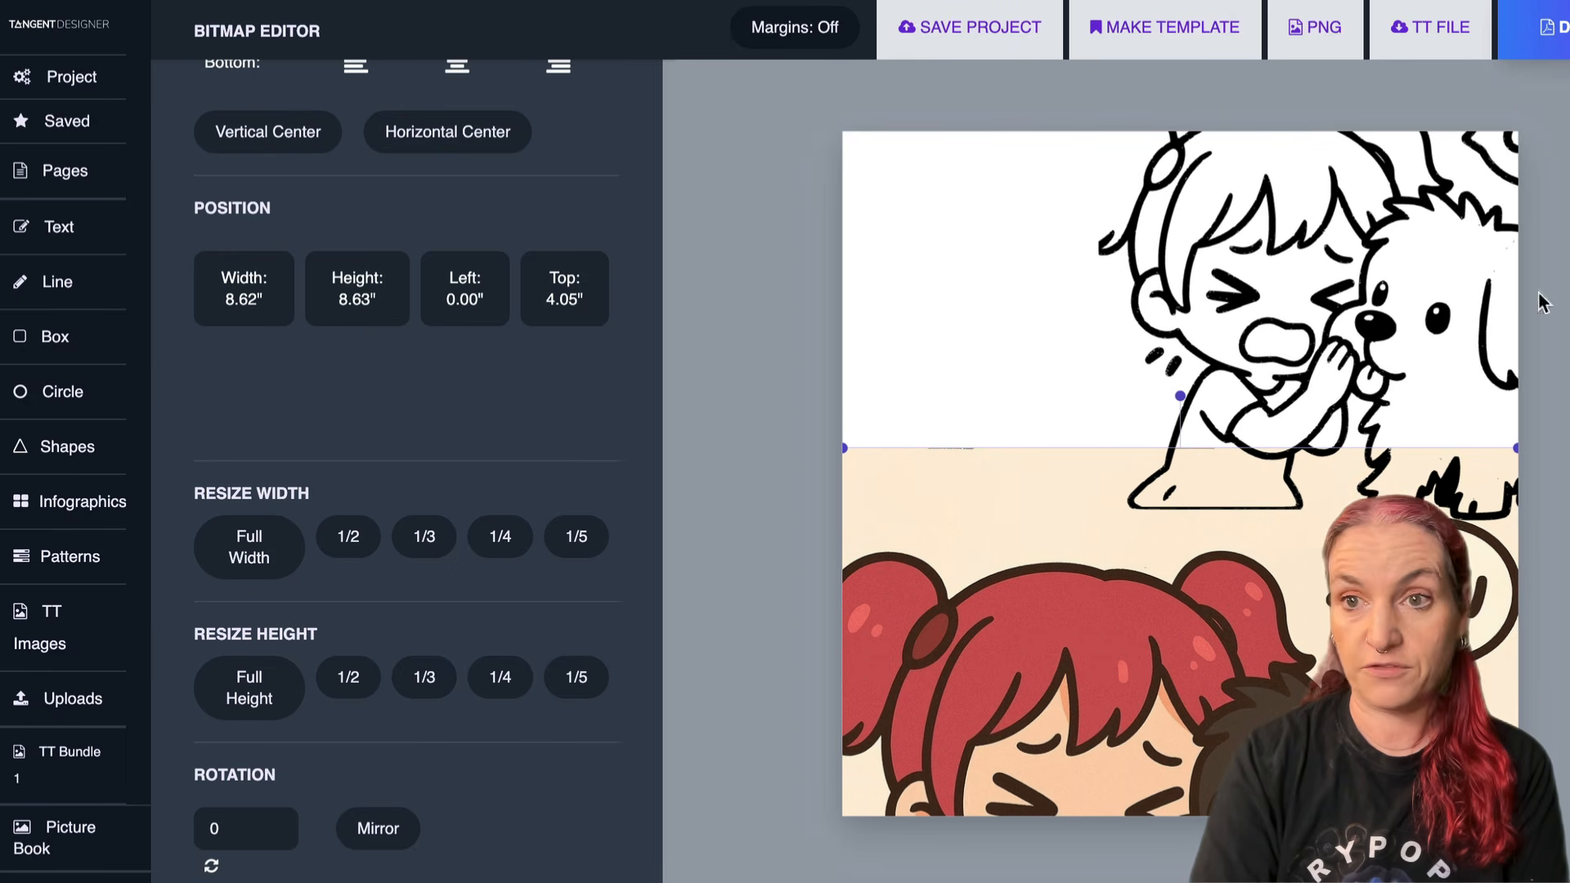
pyautogui.scroll(5, 366, 377)
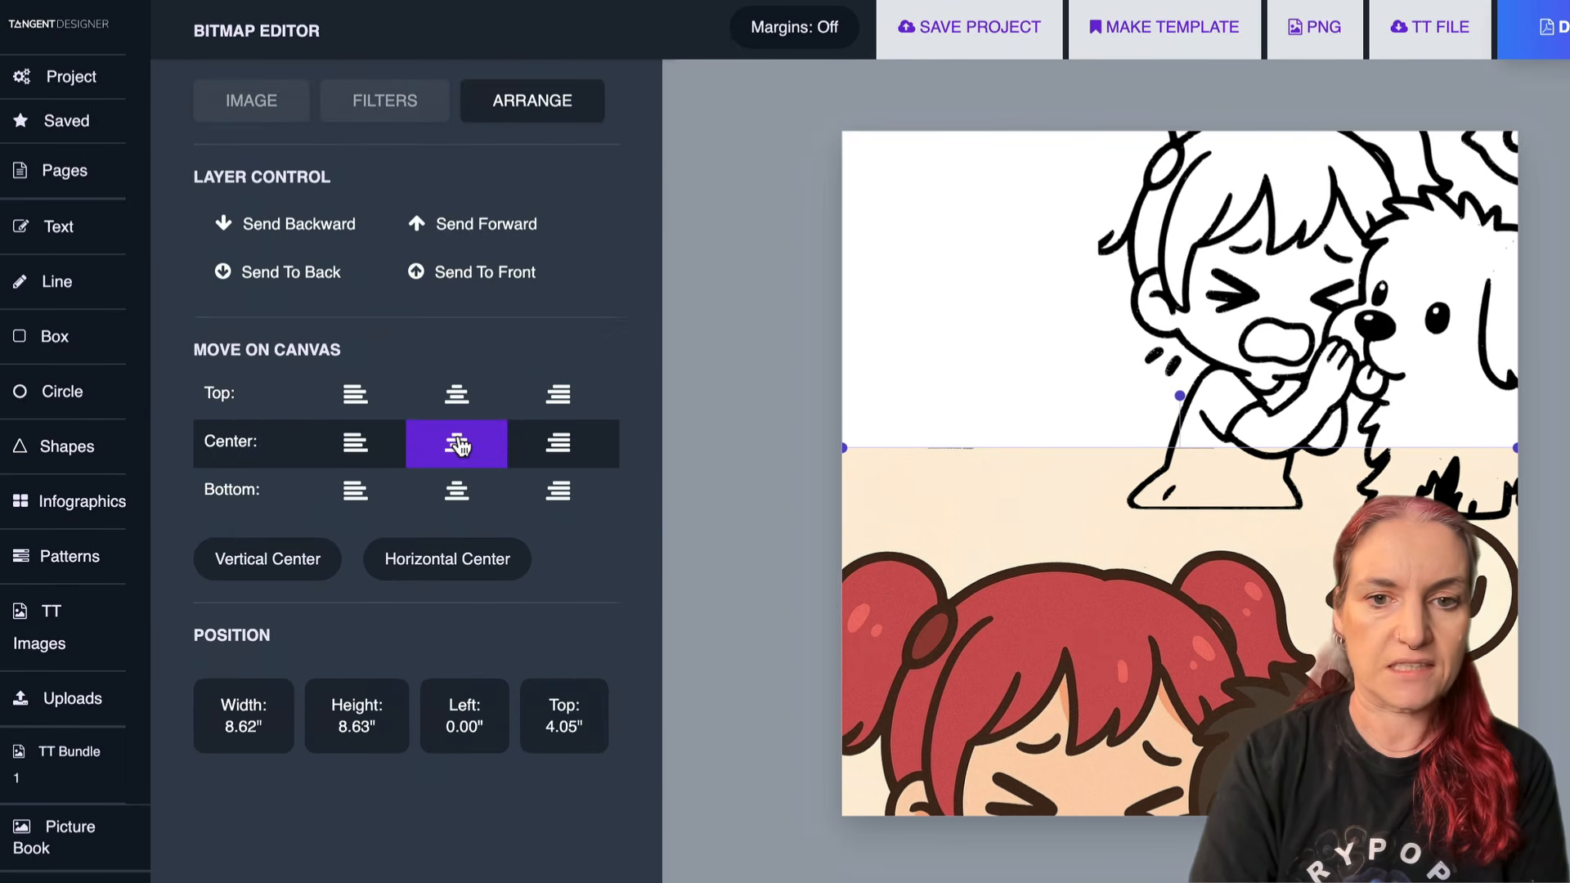
pyautogui.click(458, 444)
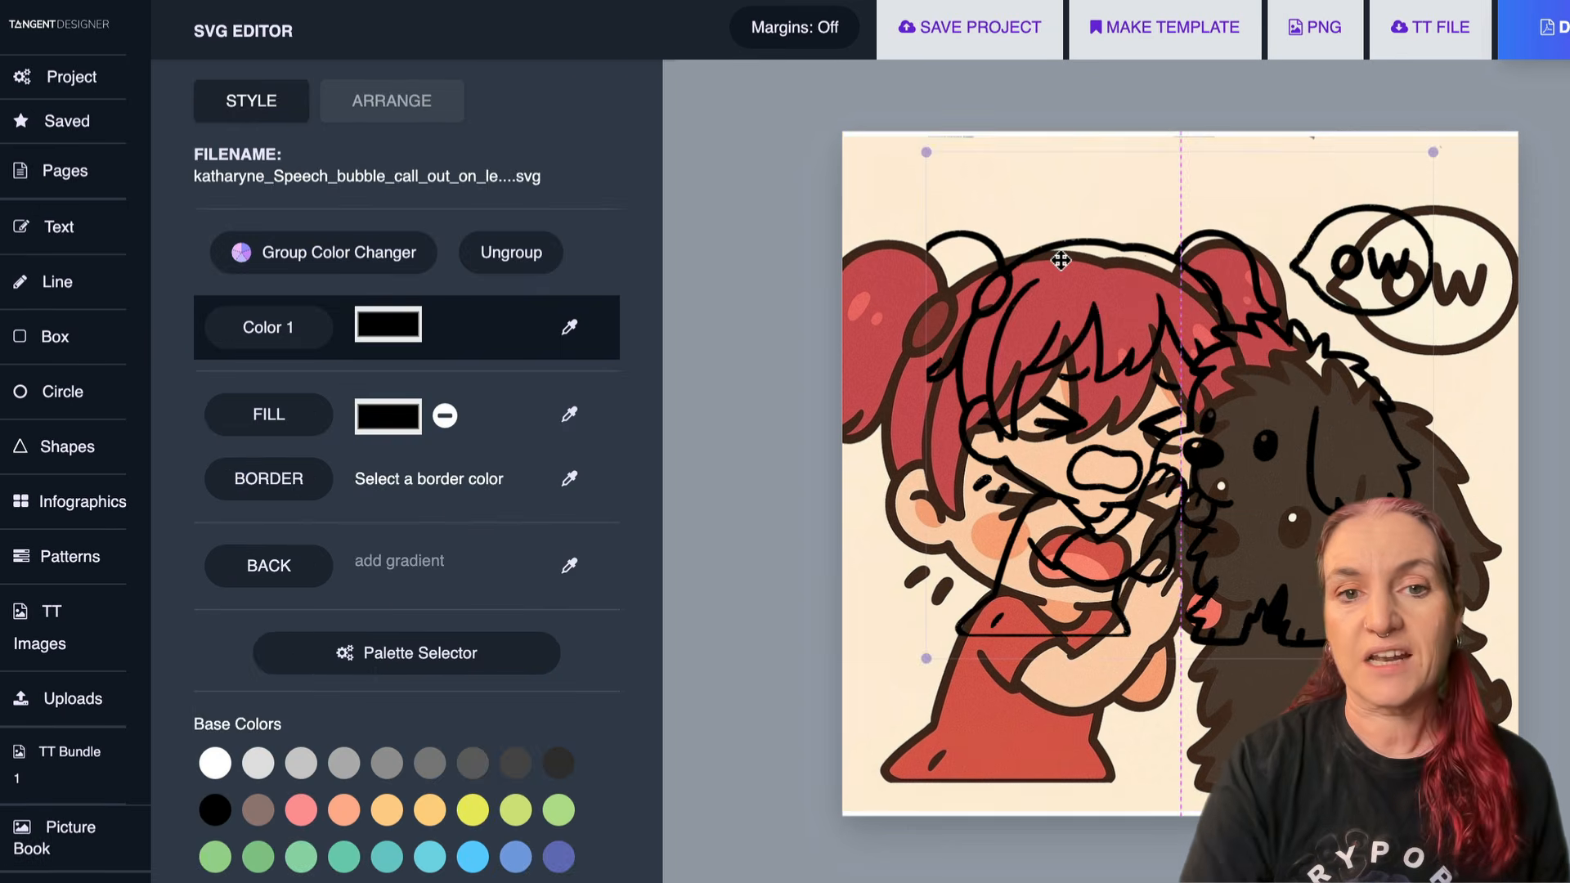
# - Resize the SVG line art to the full page width and align it exactly over the colour picture
pyautogui.moveTo(1062, 259); pyautogui.dragTo(1063, 255)
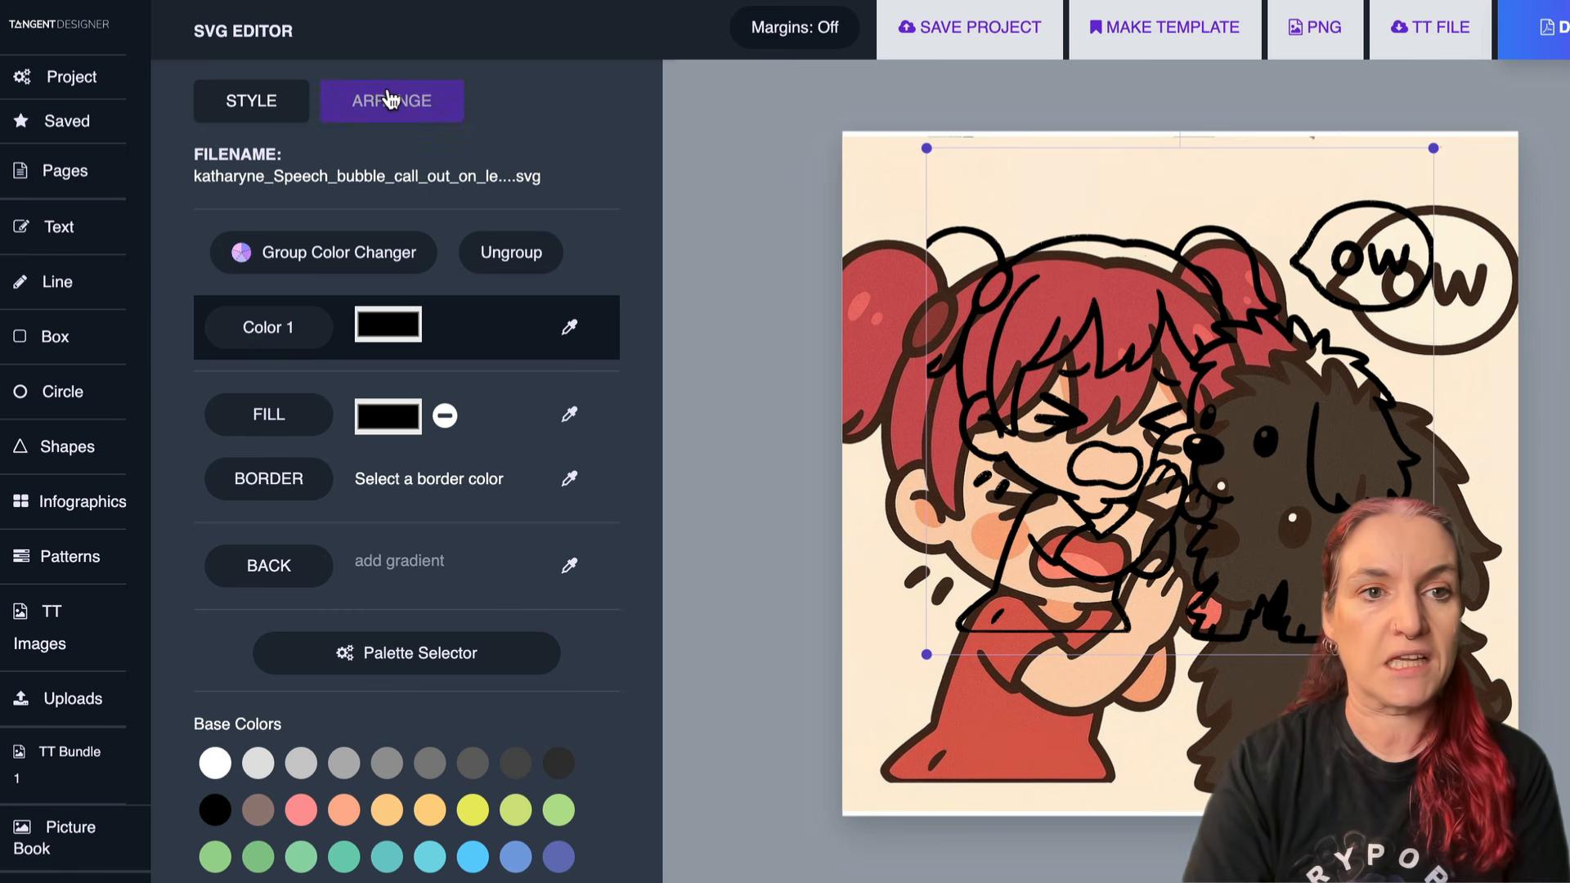
pyautogui.click(387, 101)
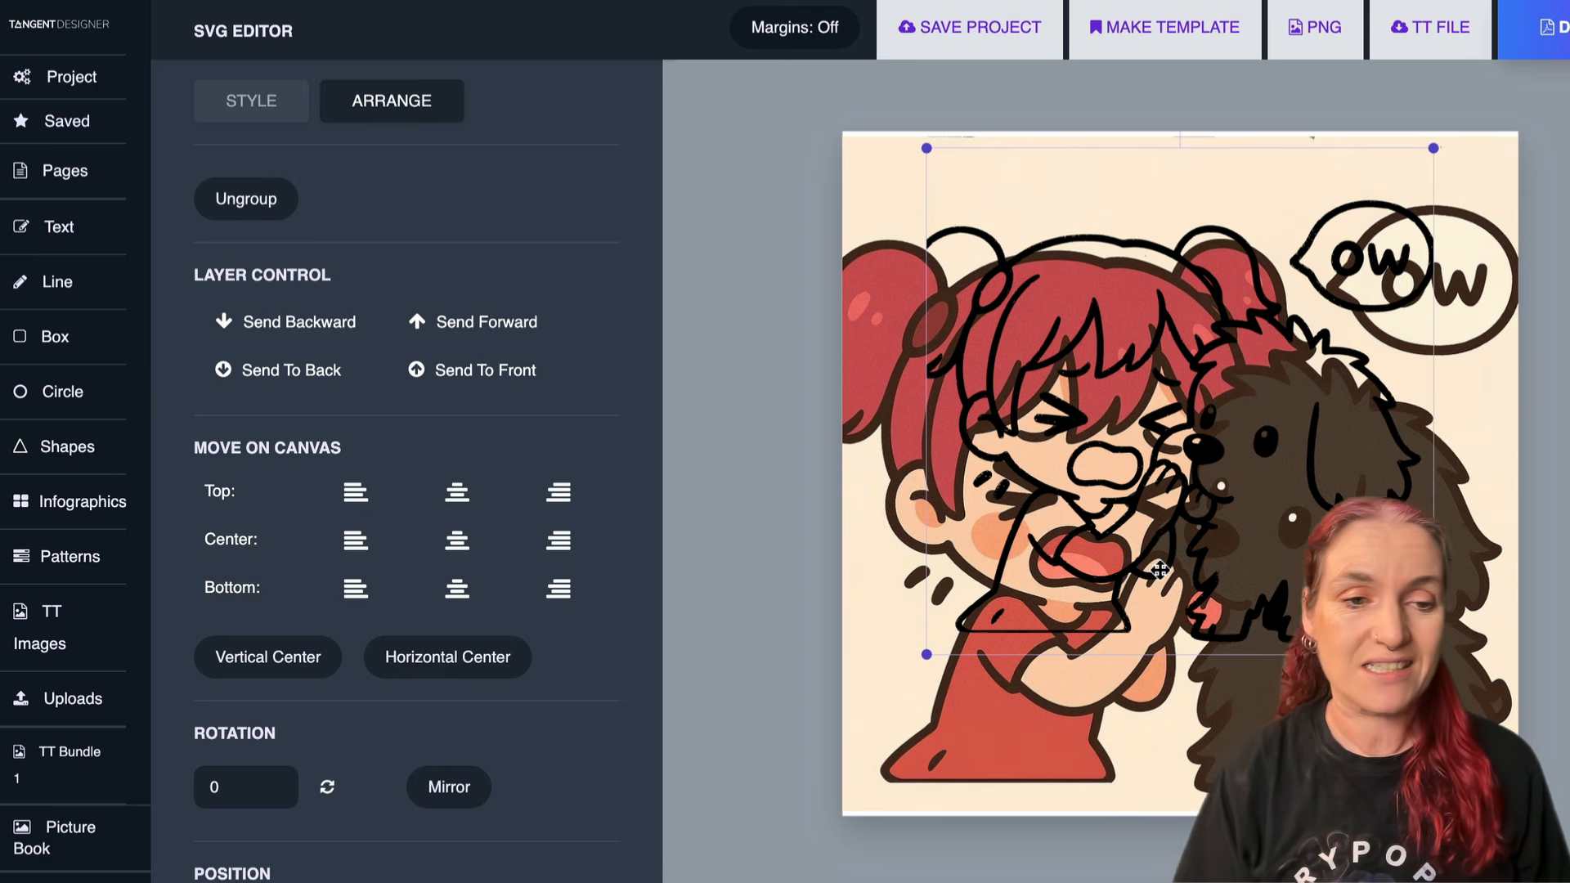
pyautogui.scroll(-5, 452, 206)
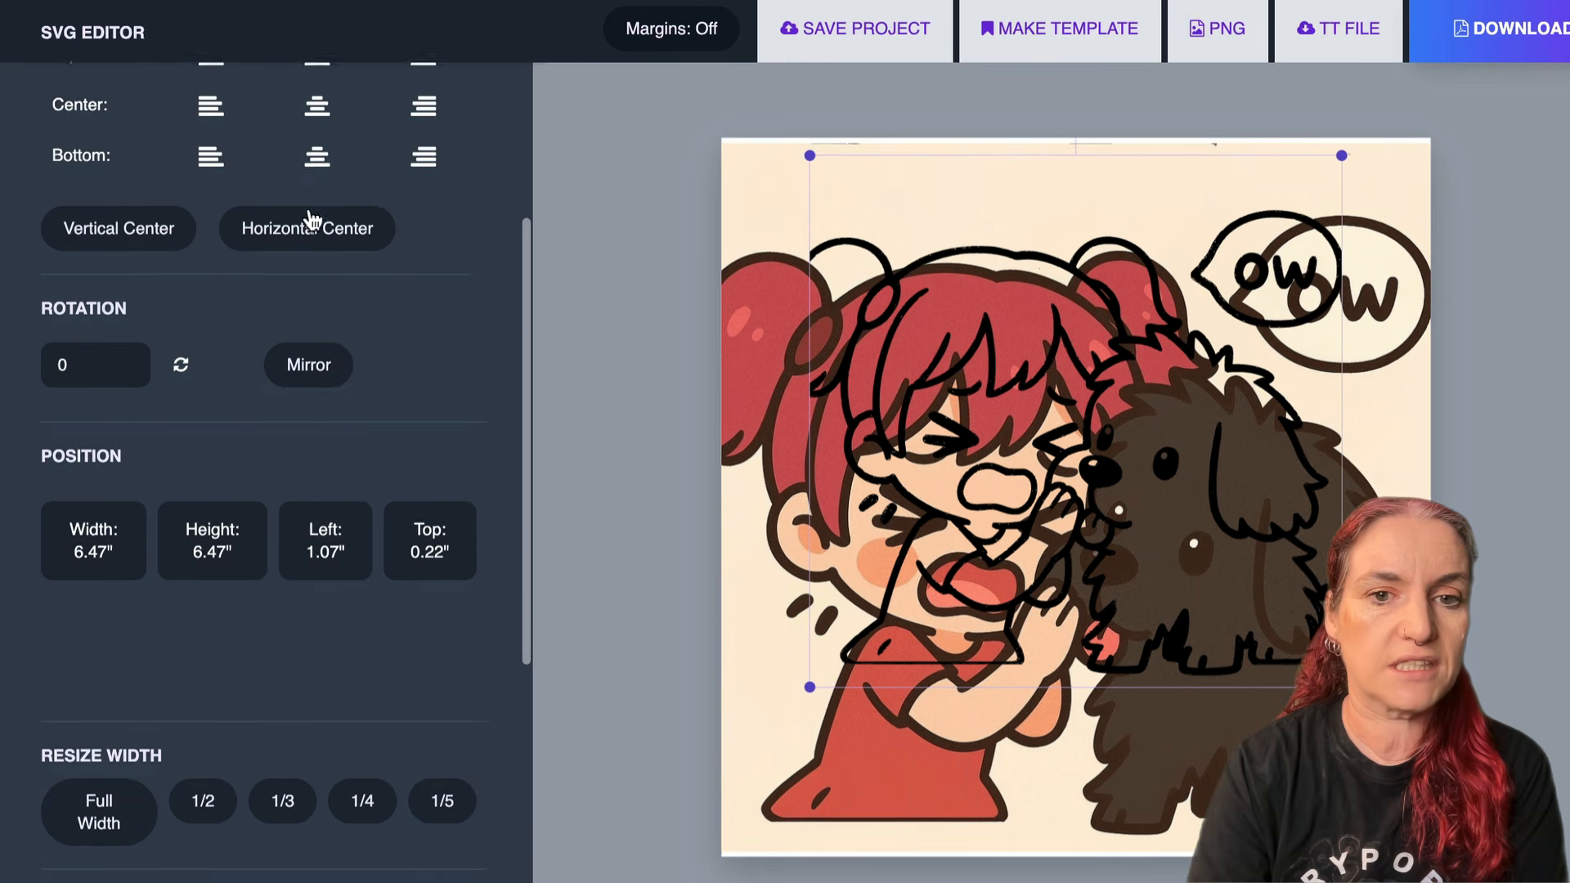
pyautogui.scroll(-3, 283, 239)
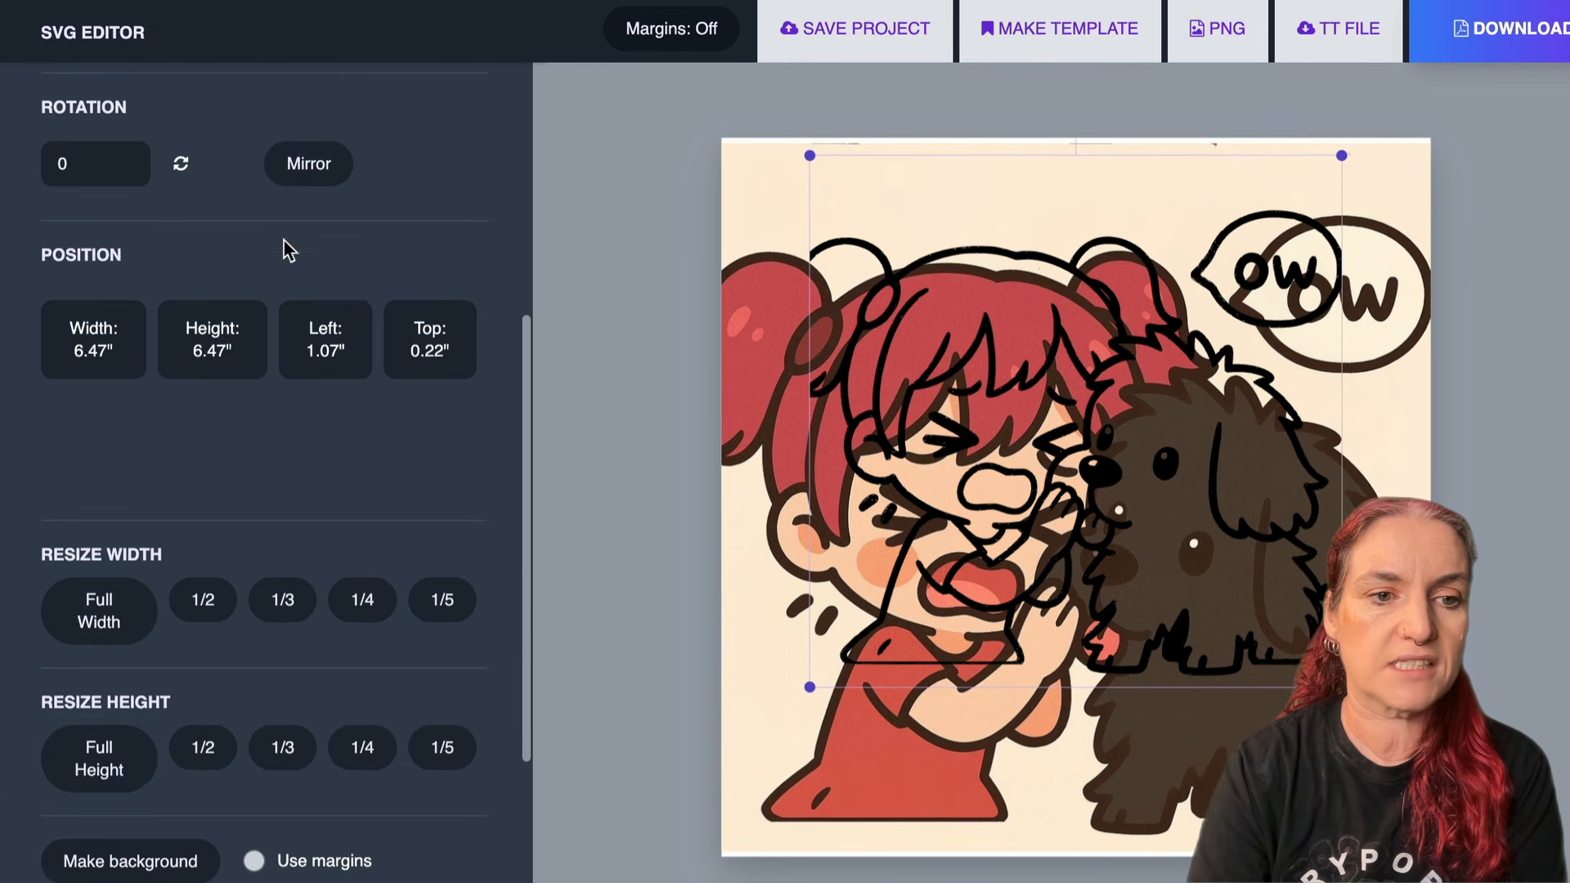
pyautogui.click(99, 621)
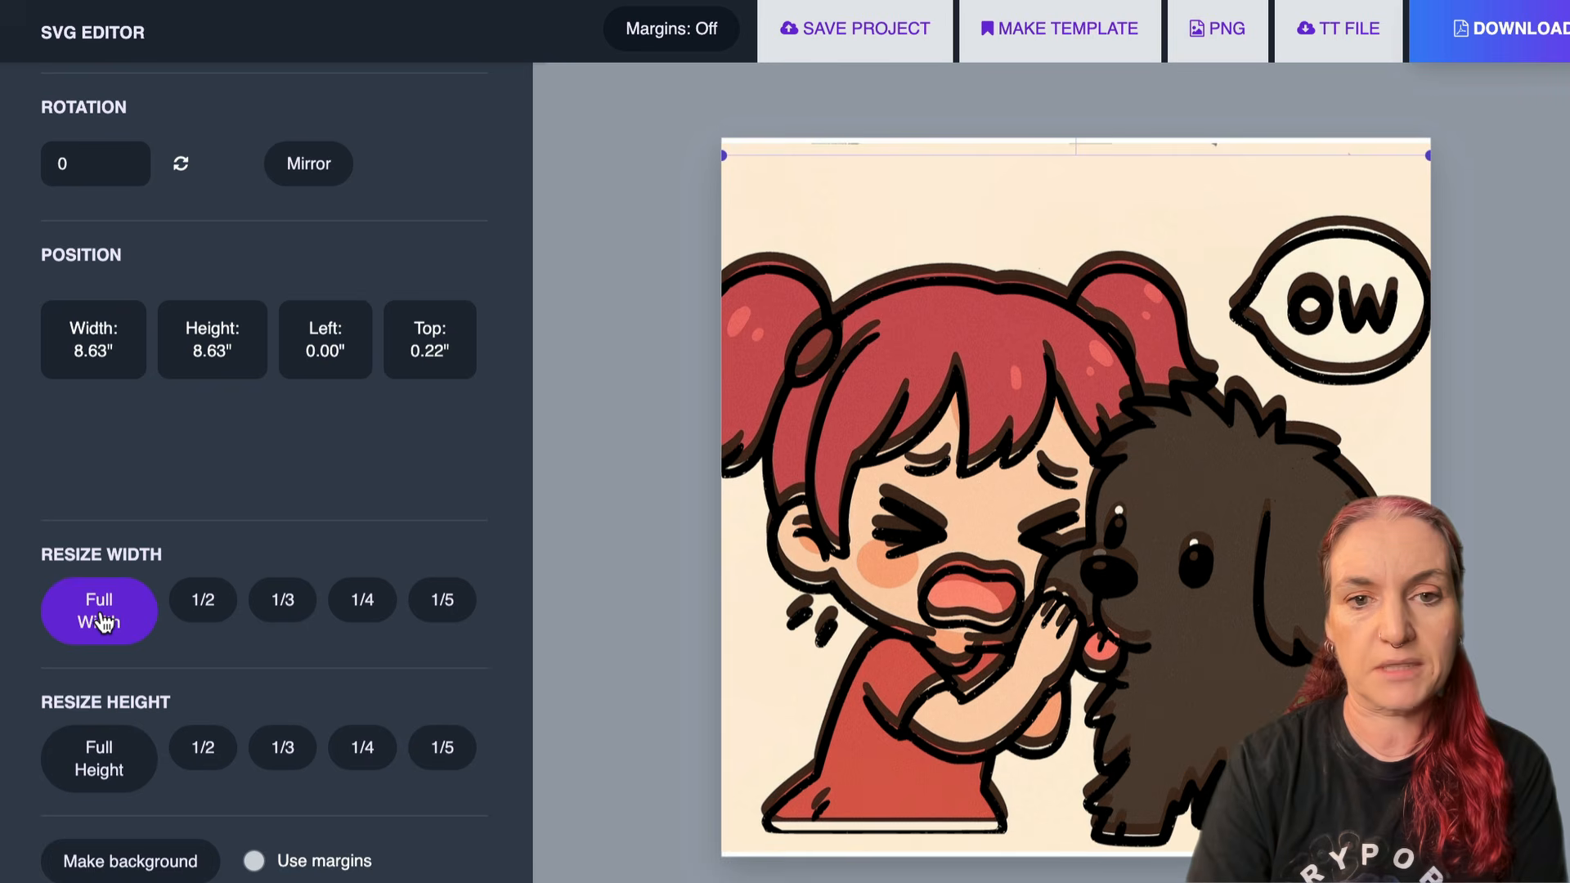
pyautogui.scroll(8, 199, 502)
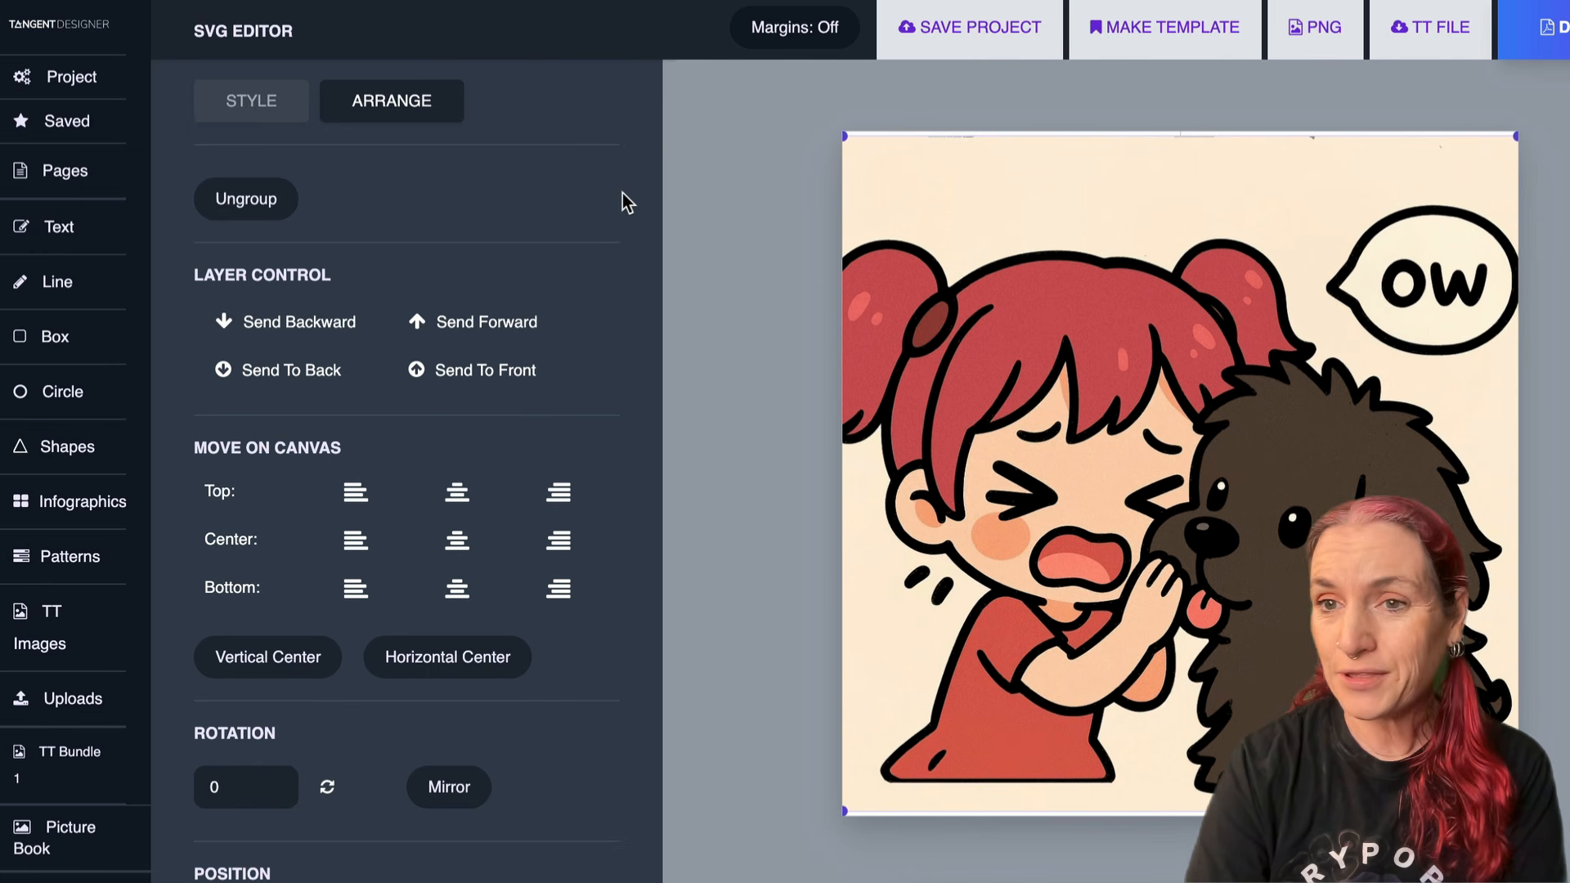
# - Select the bitmap image beneath the line art and apply the Grayscale filter to it
pyautogui.rightClick(1095, 279)
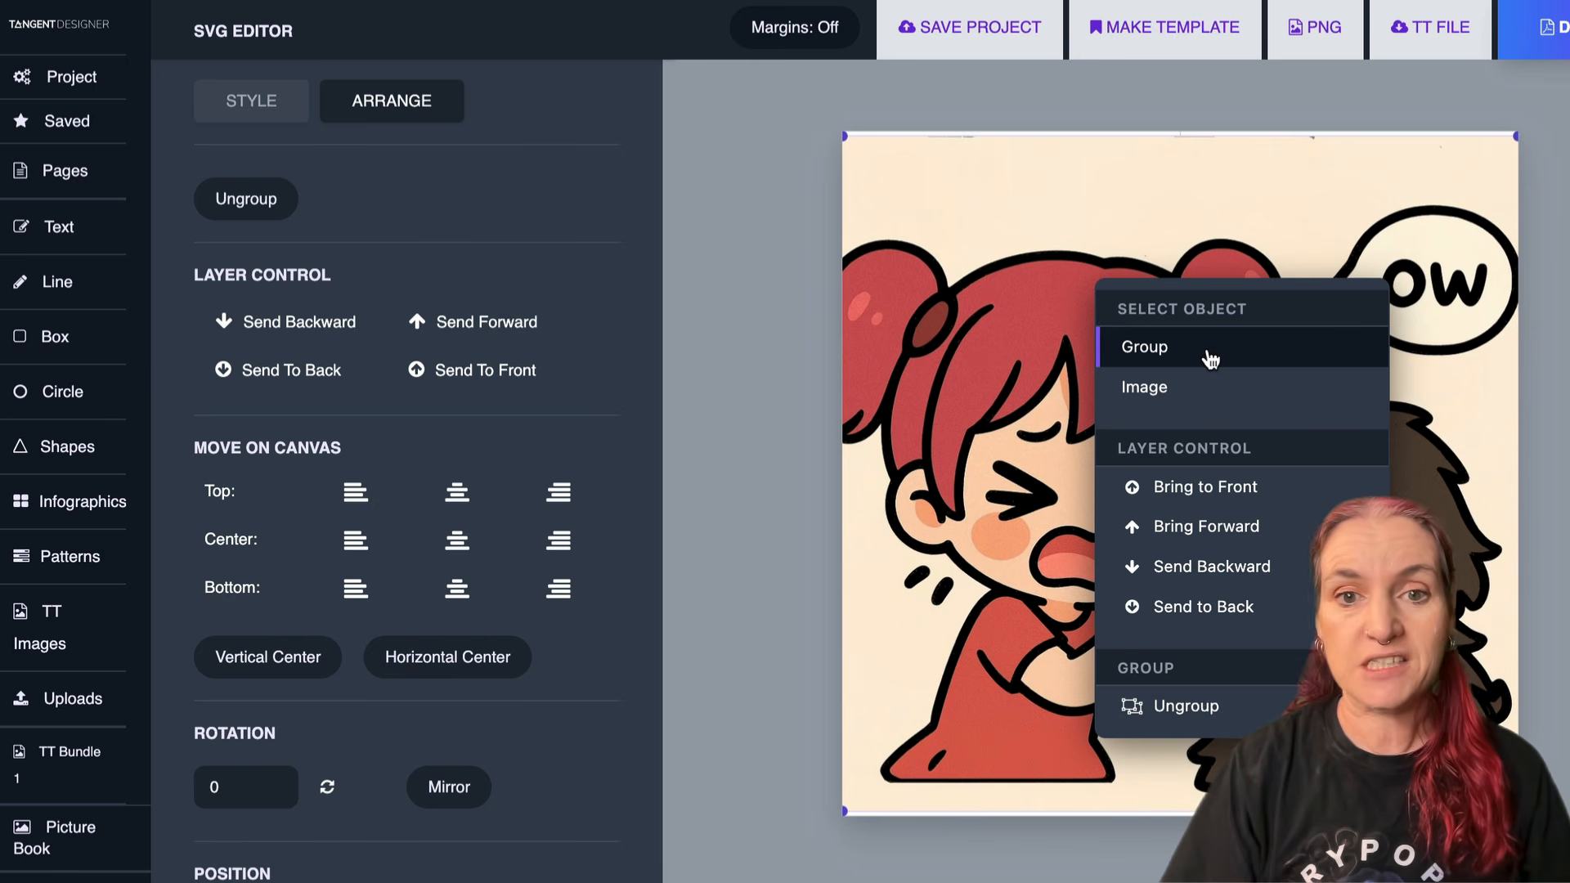
pyautogui.click(1175, 391)
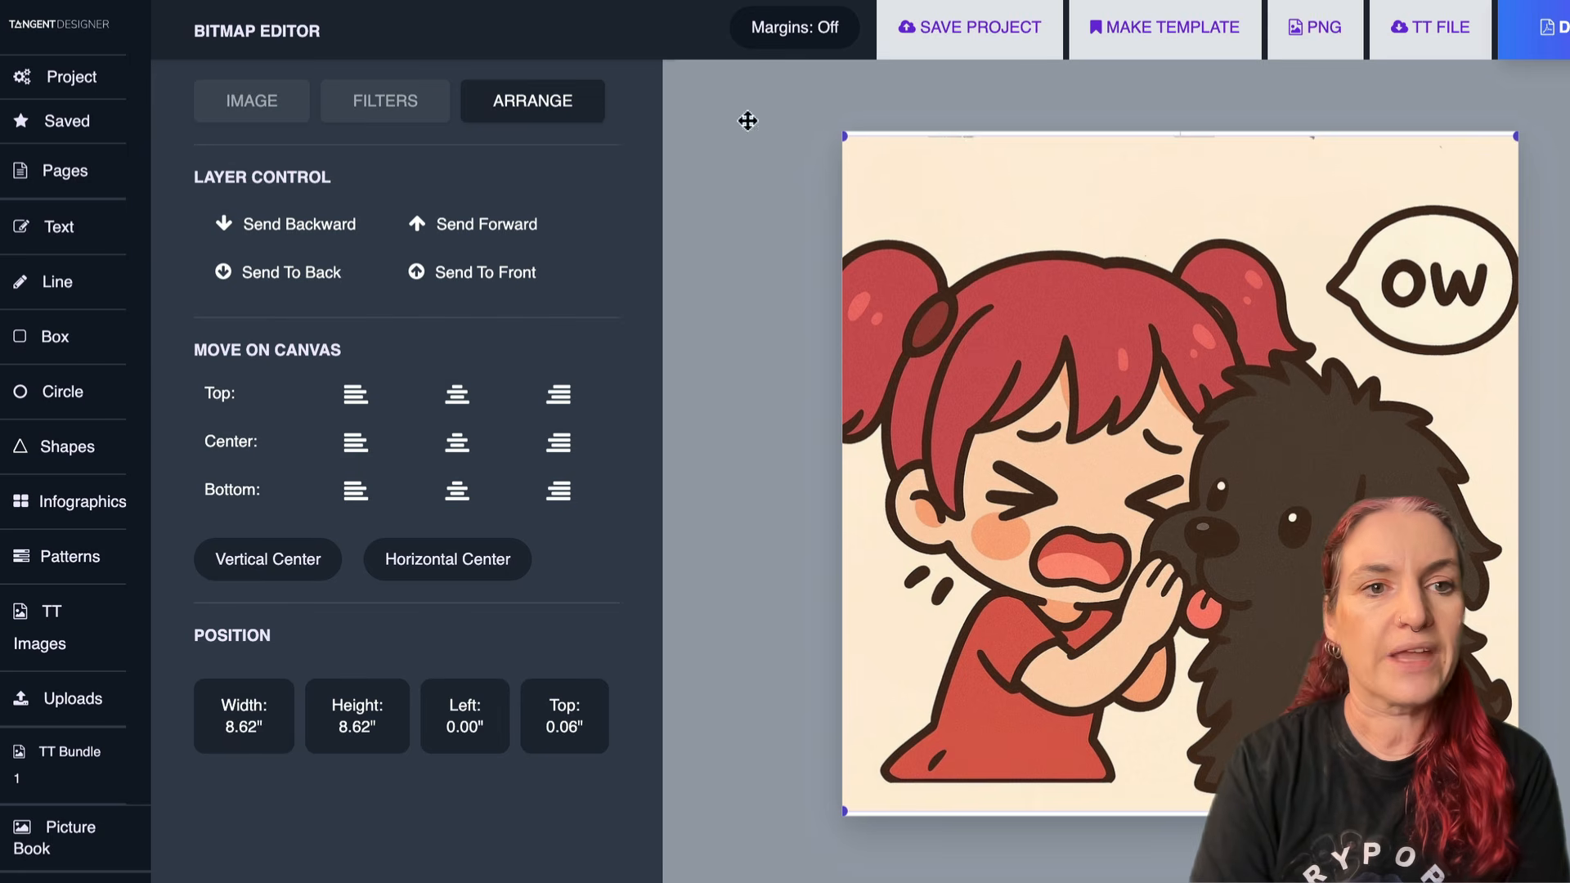
pyautogui.click(392, 114)
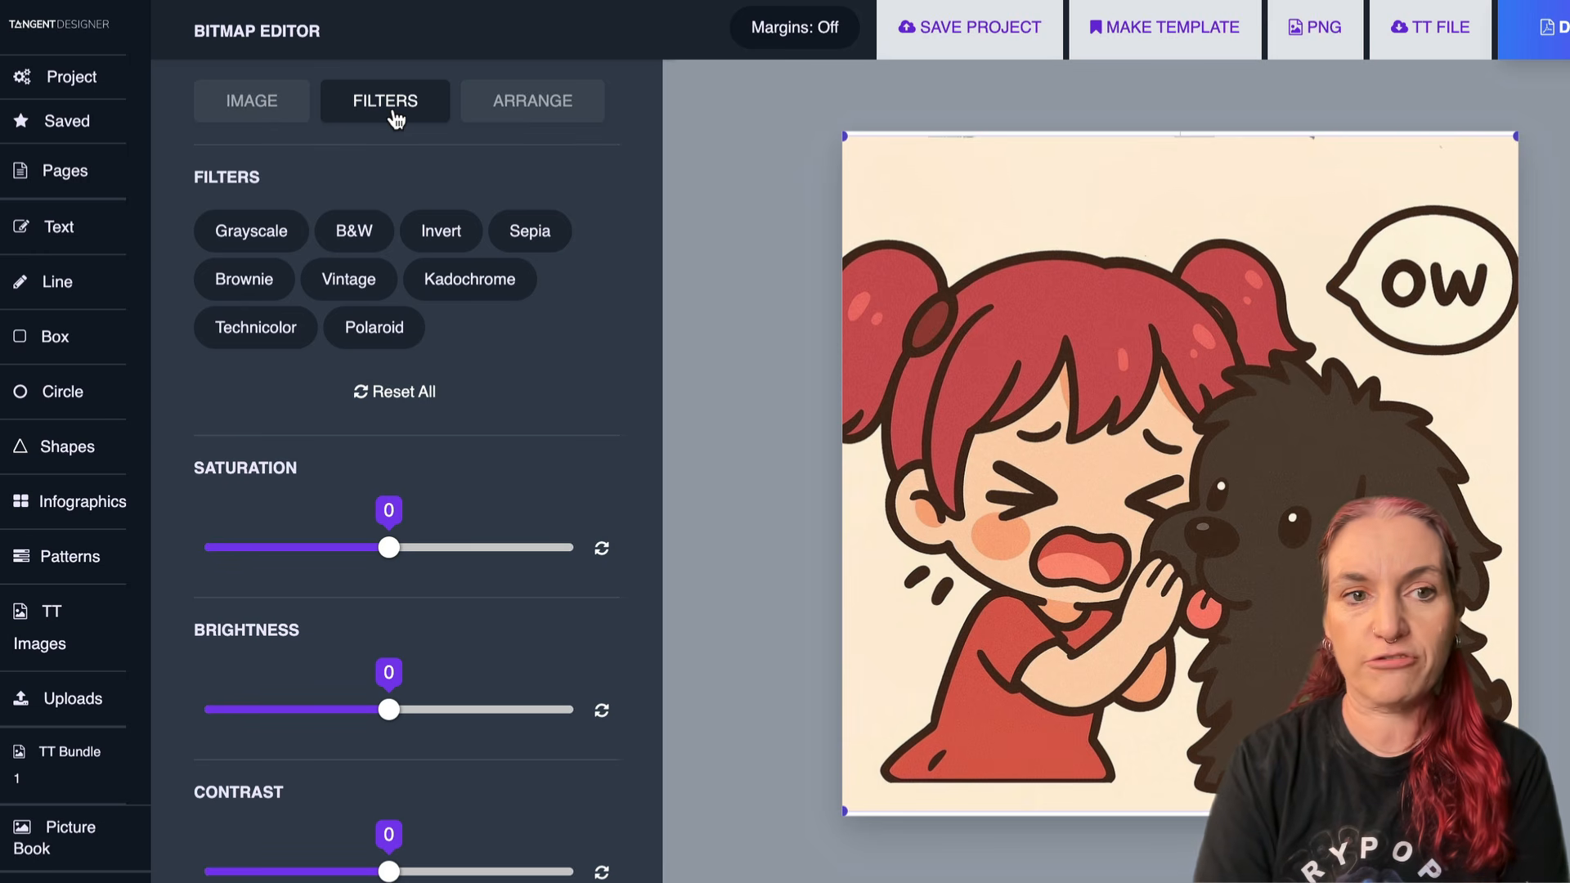
pyautogui.click(253, 235)
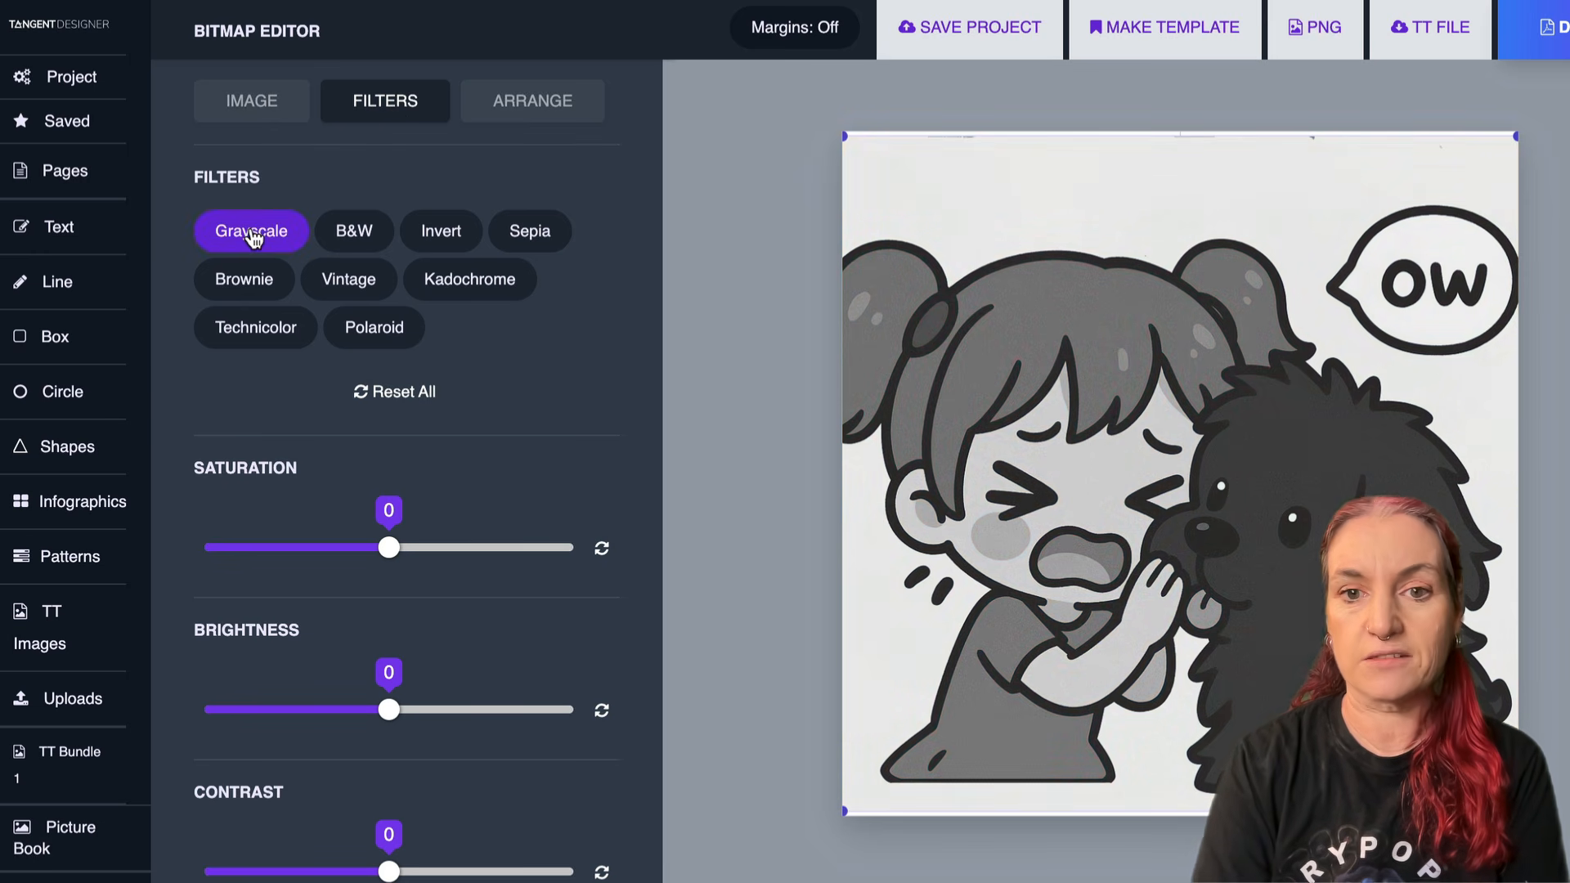
pyautogui.click(271, 100)
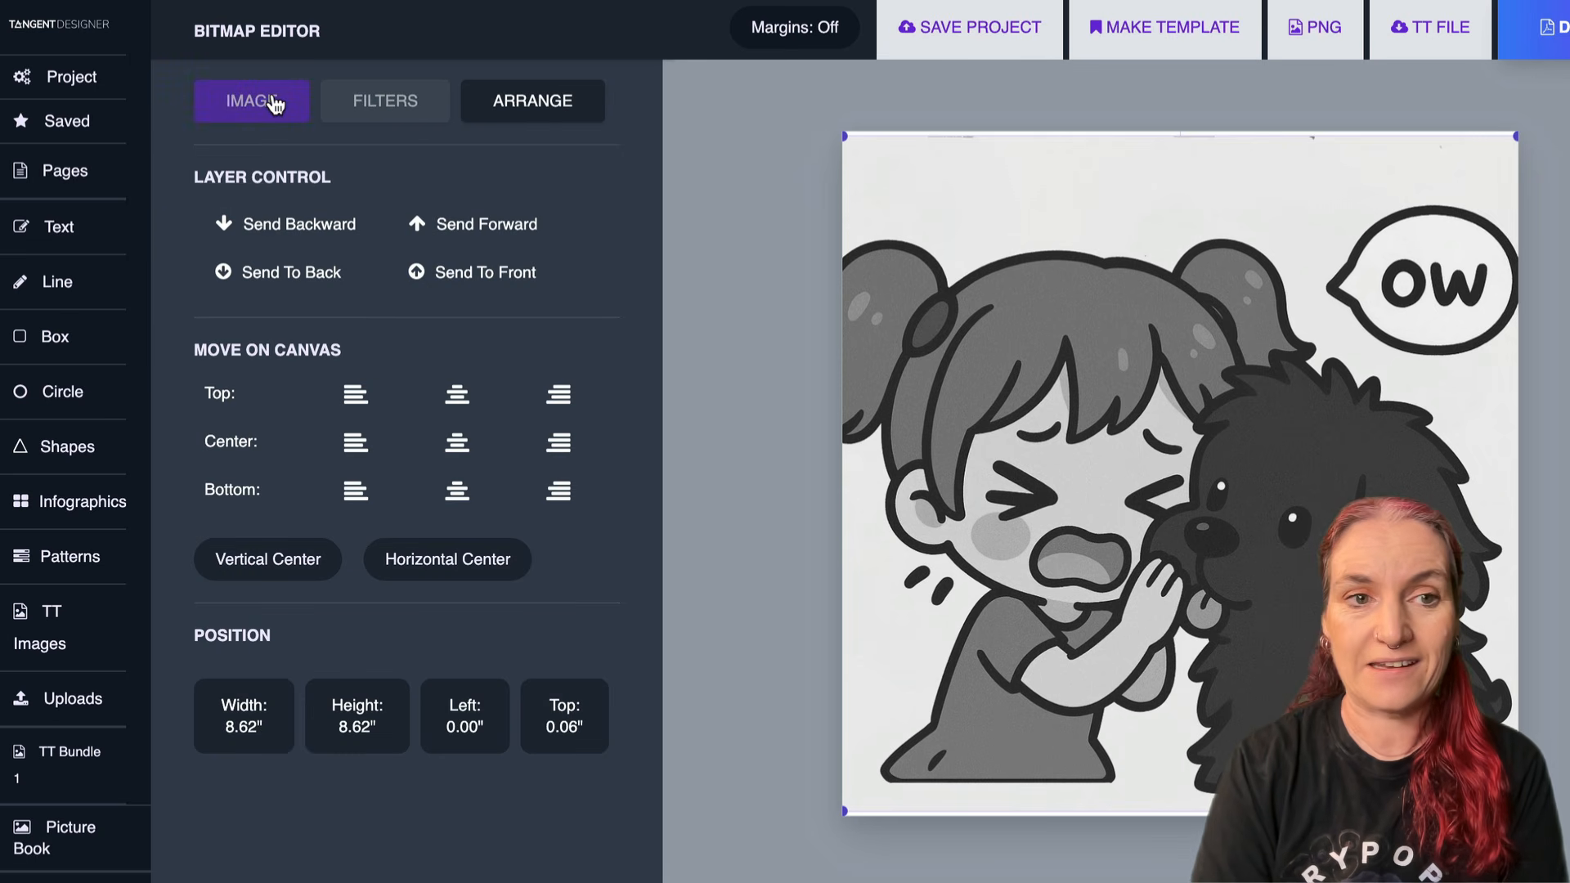
pyautogui.click(1297, 461)
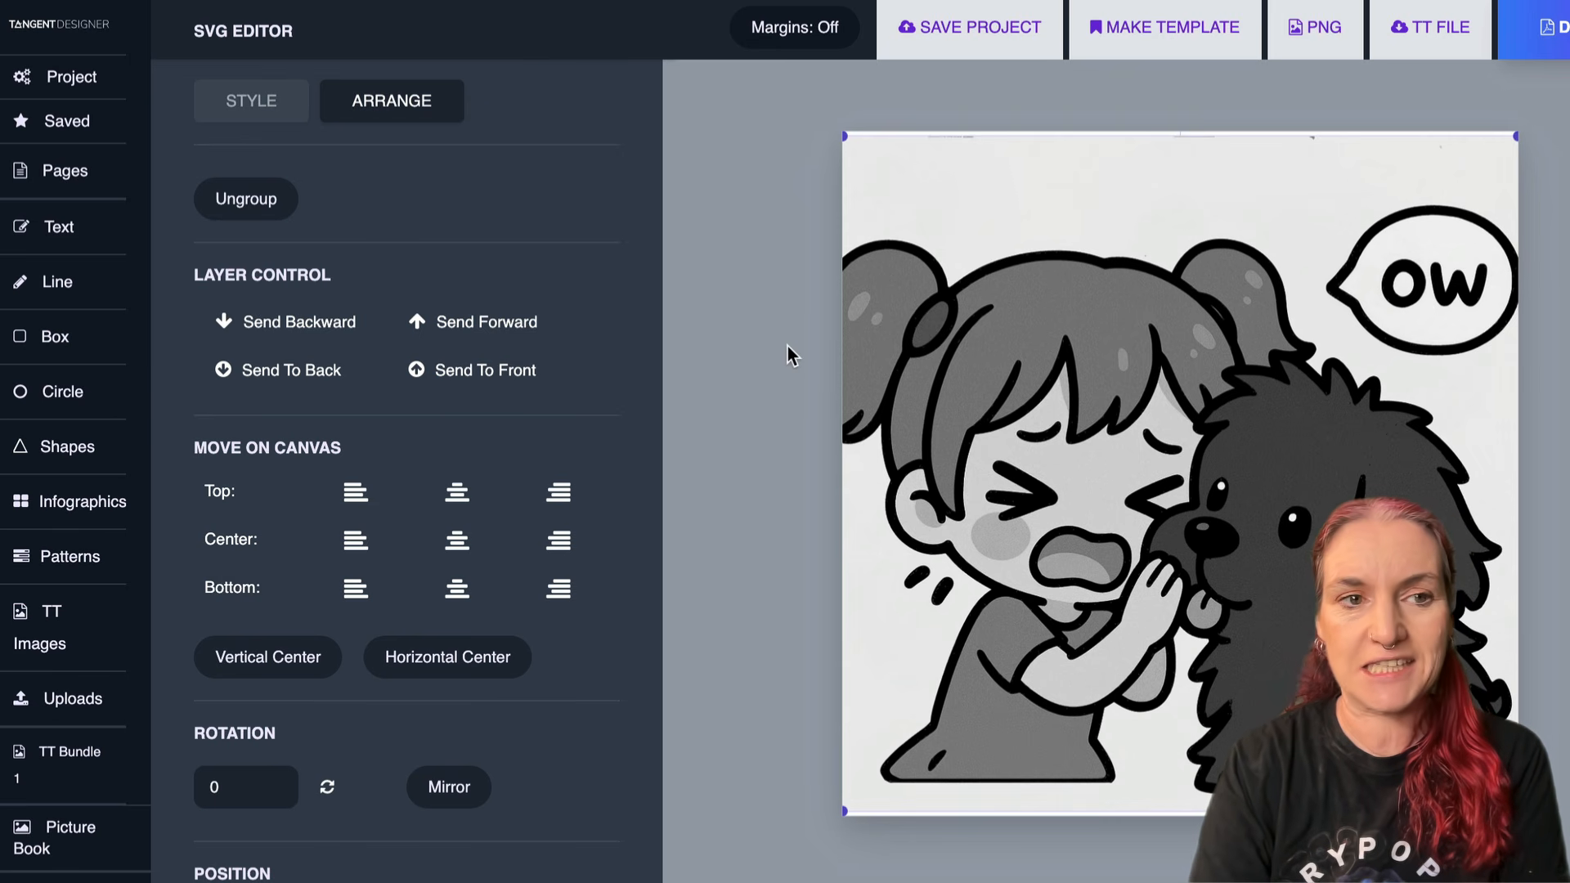
# - Show the style settings of the SVG line art and make its fill the colour being edited
pyautogui.click(266, 102)
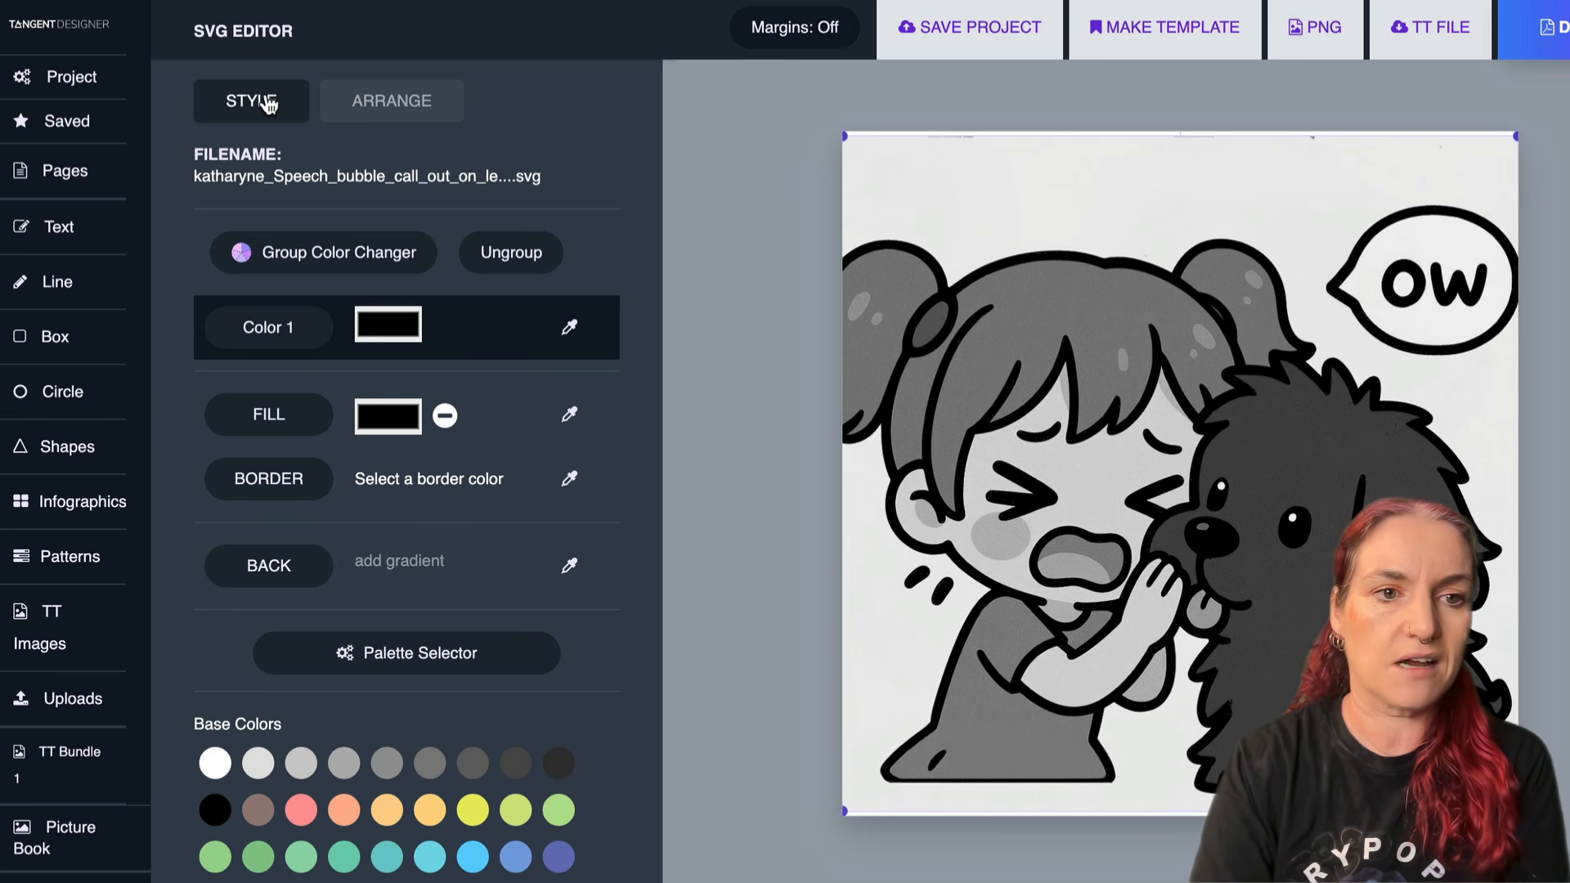
pyautogui.click(265, 418)
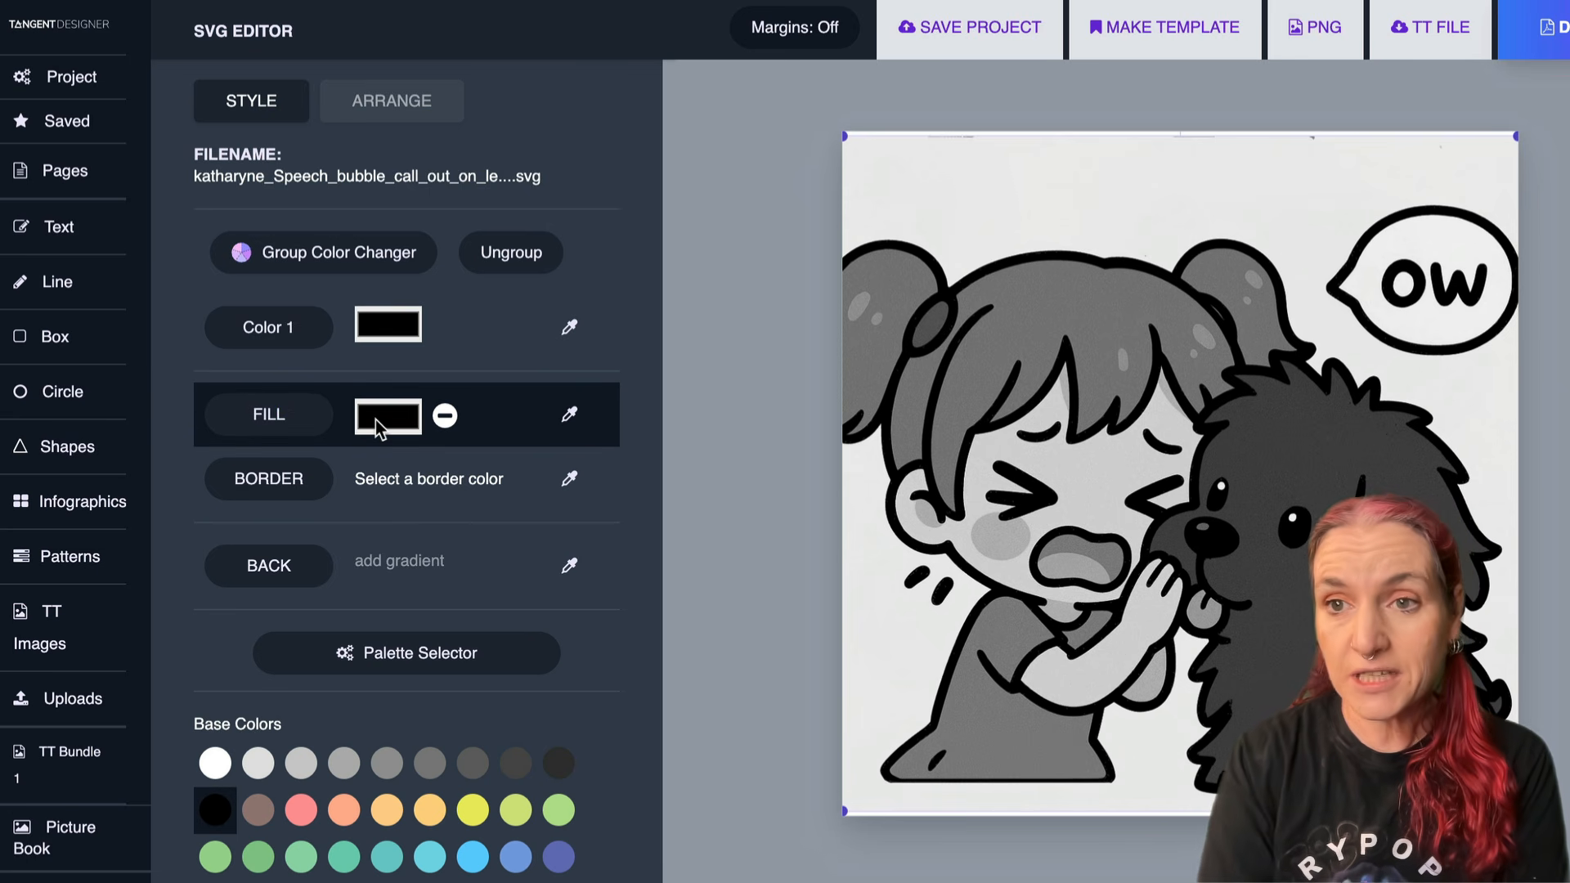
pyautogui.scroll(-2, 375, 420)
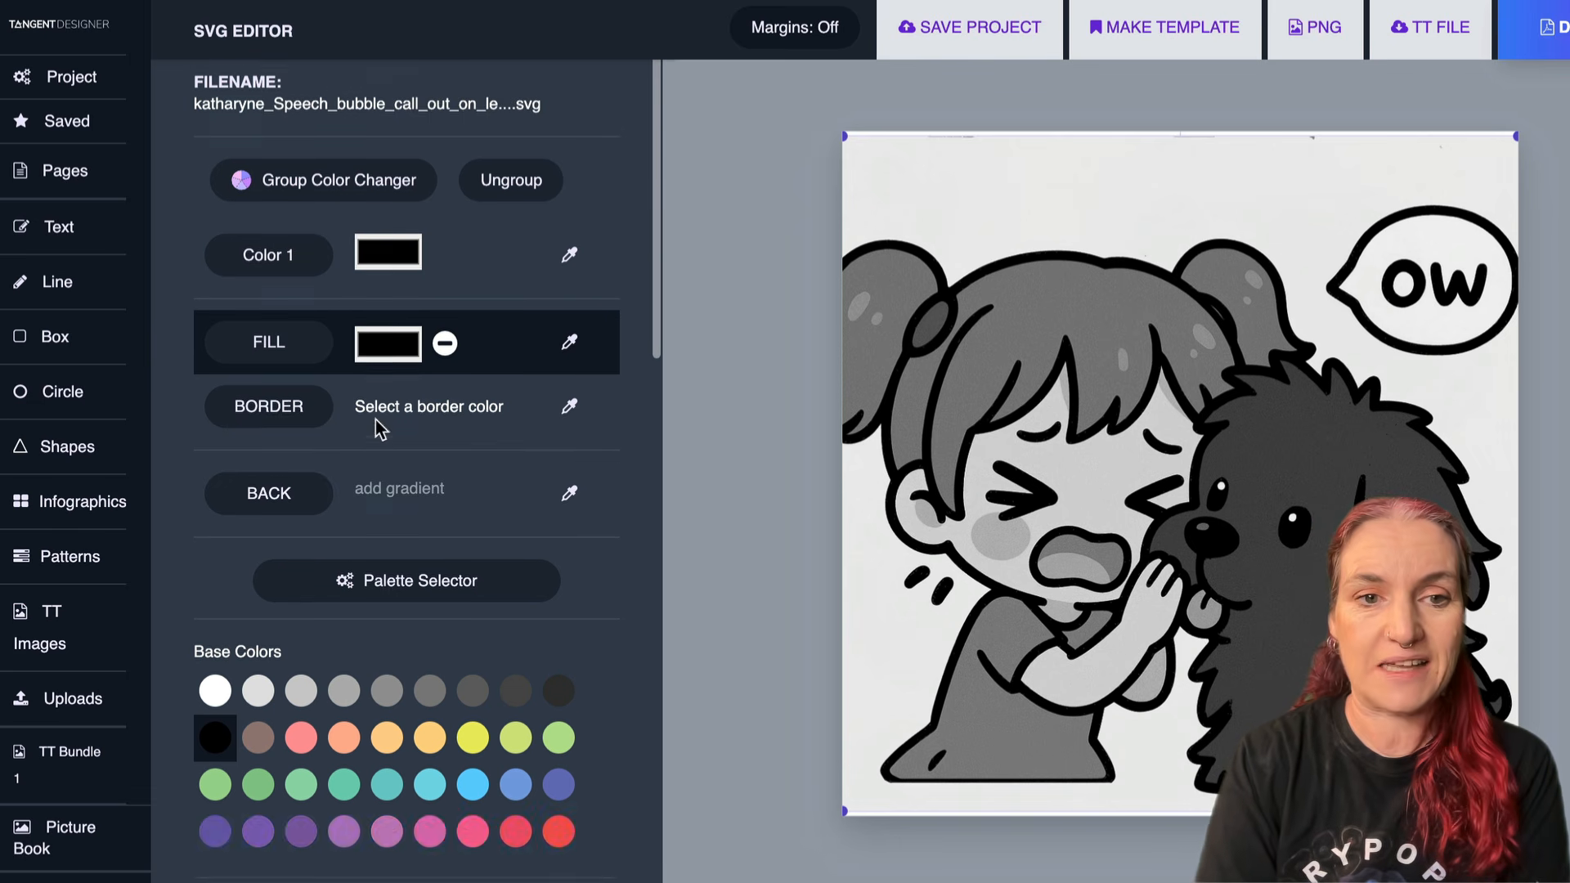
pyautogui.scroll(2, 379, 427)
pyautogui.scroll(-3, 365, 470)
pyautogui.scroll(-6, 371, 469)
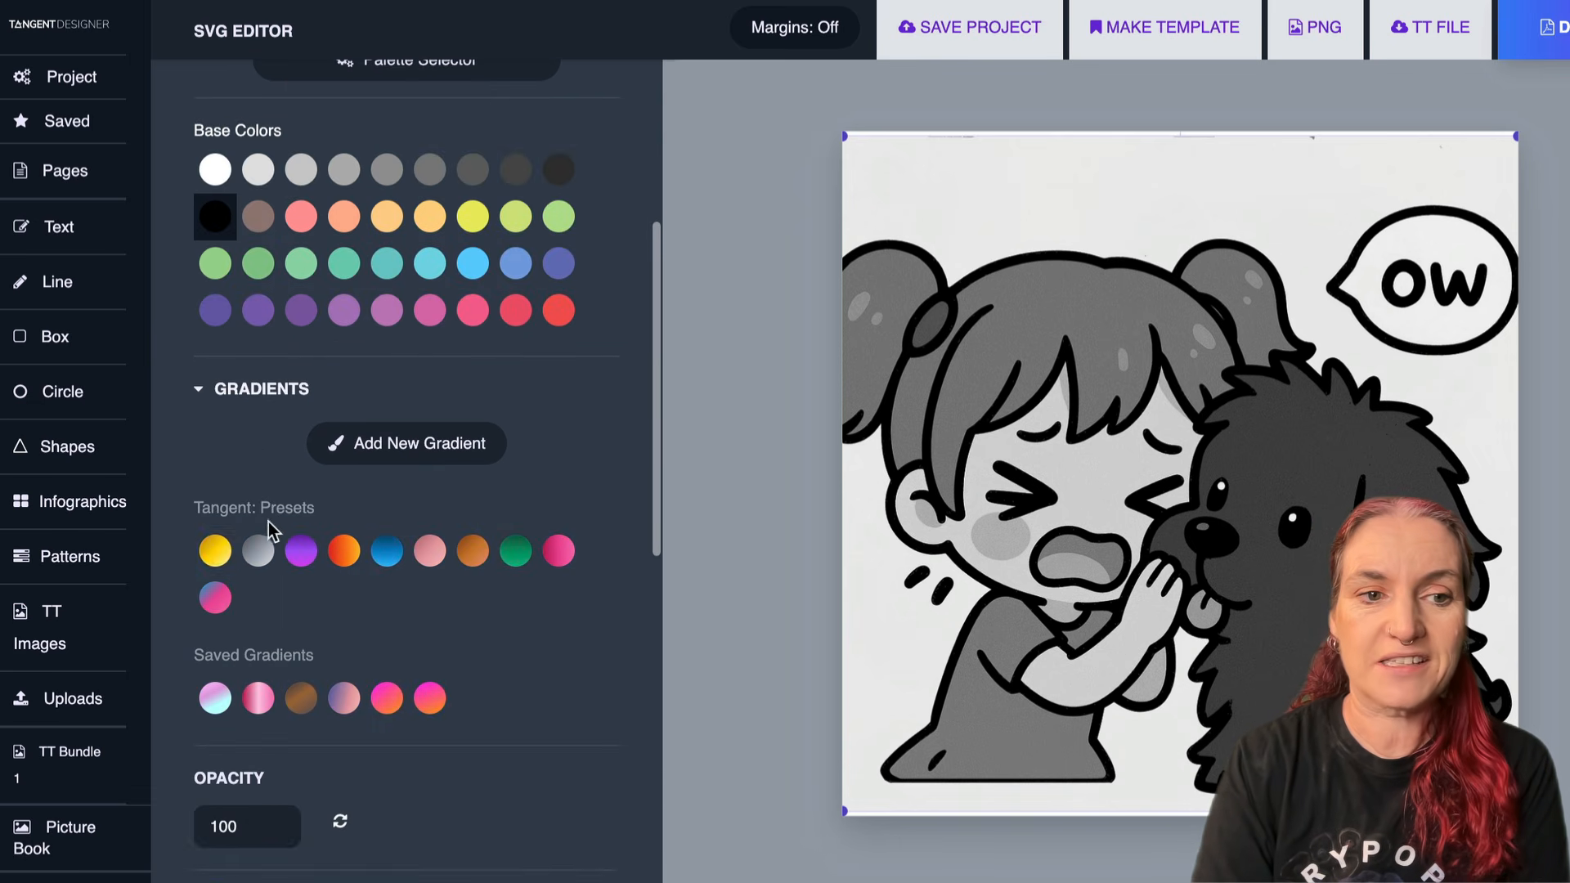
# - Try the gold, purple, red-orange and pink gradient presets and the saved pink-to-orange gradient on the line art's fill
pyautogui.click(208, 546)
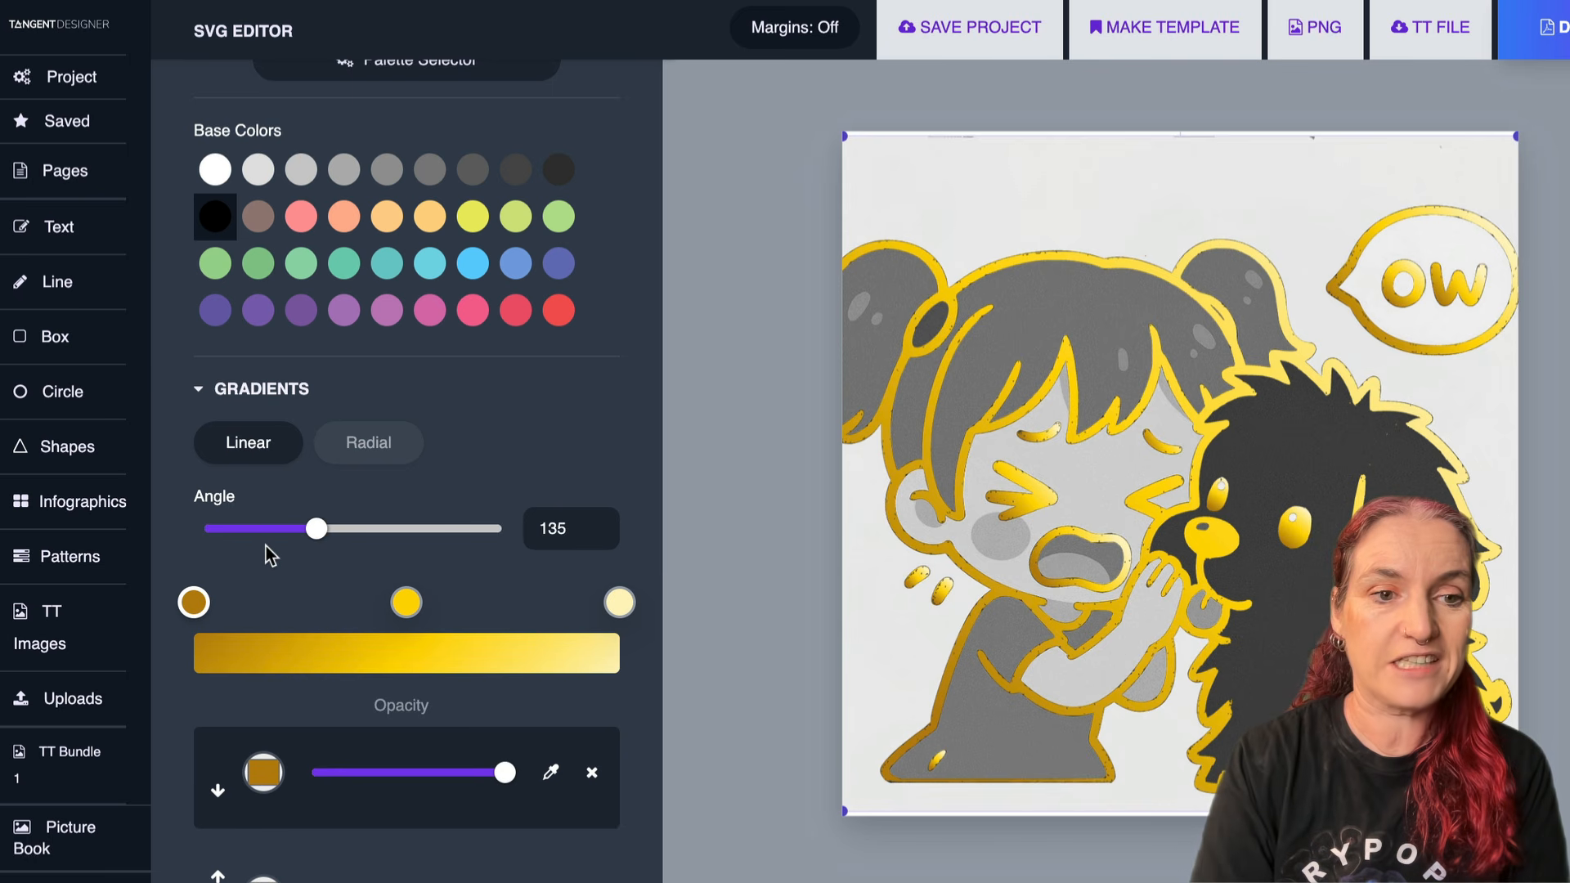
pyautogui.scroll(-10, 266, 546)
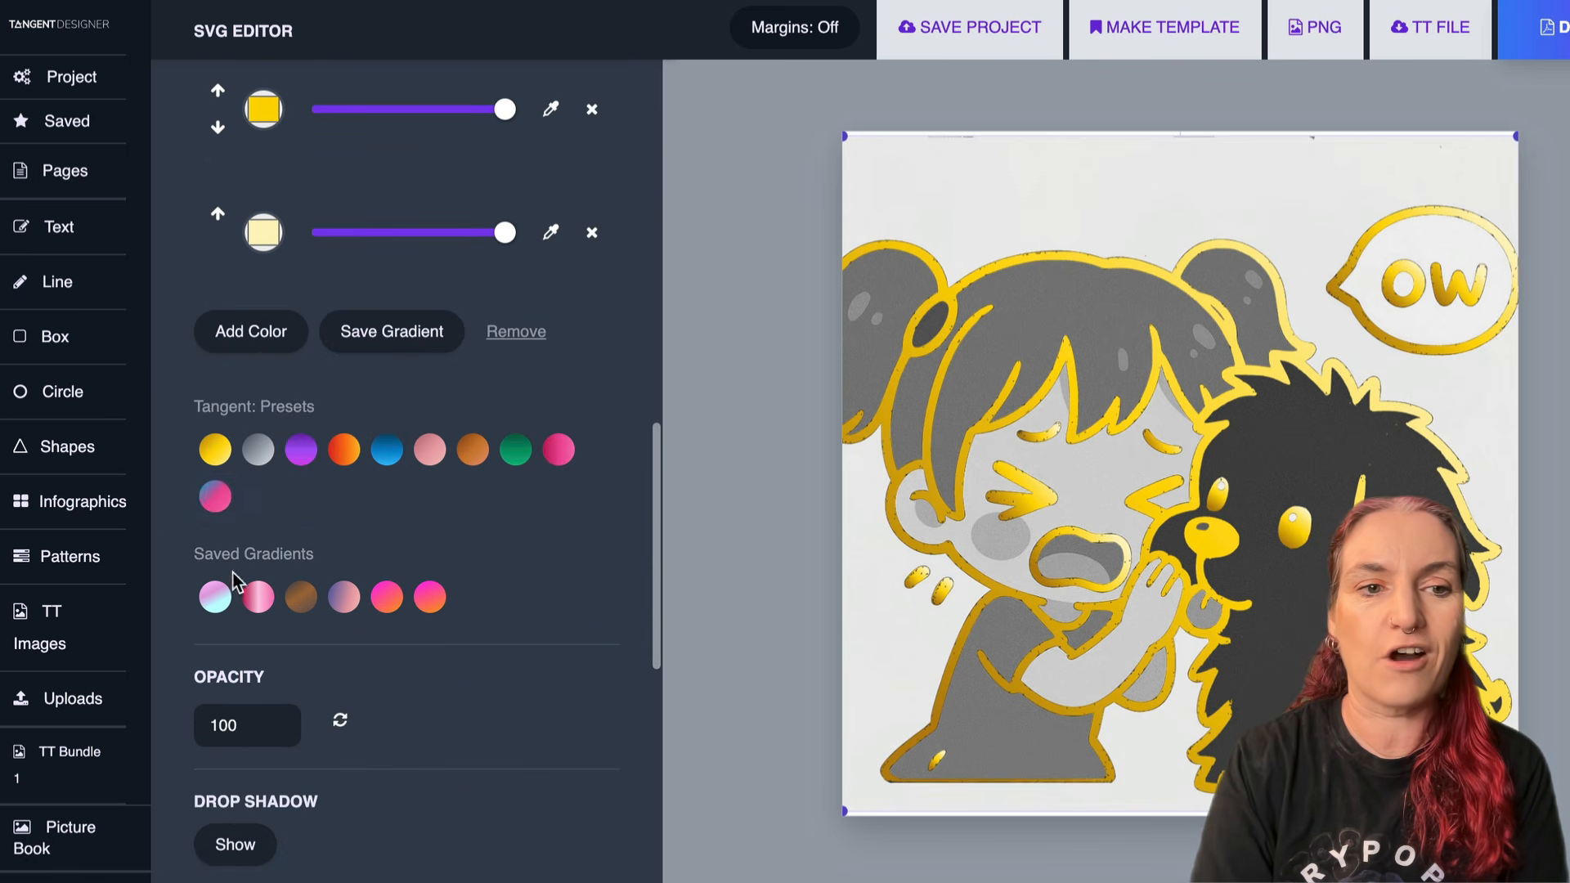
pyautogui.click(303, 449)
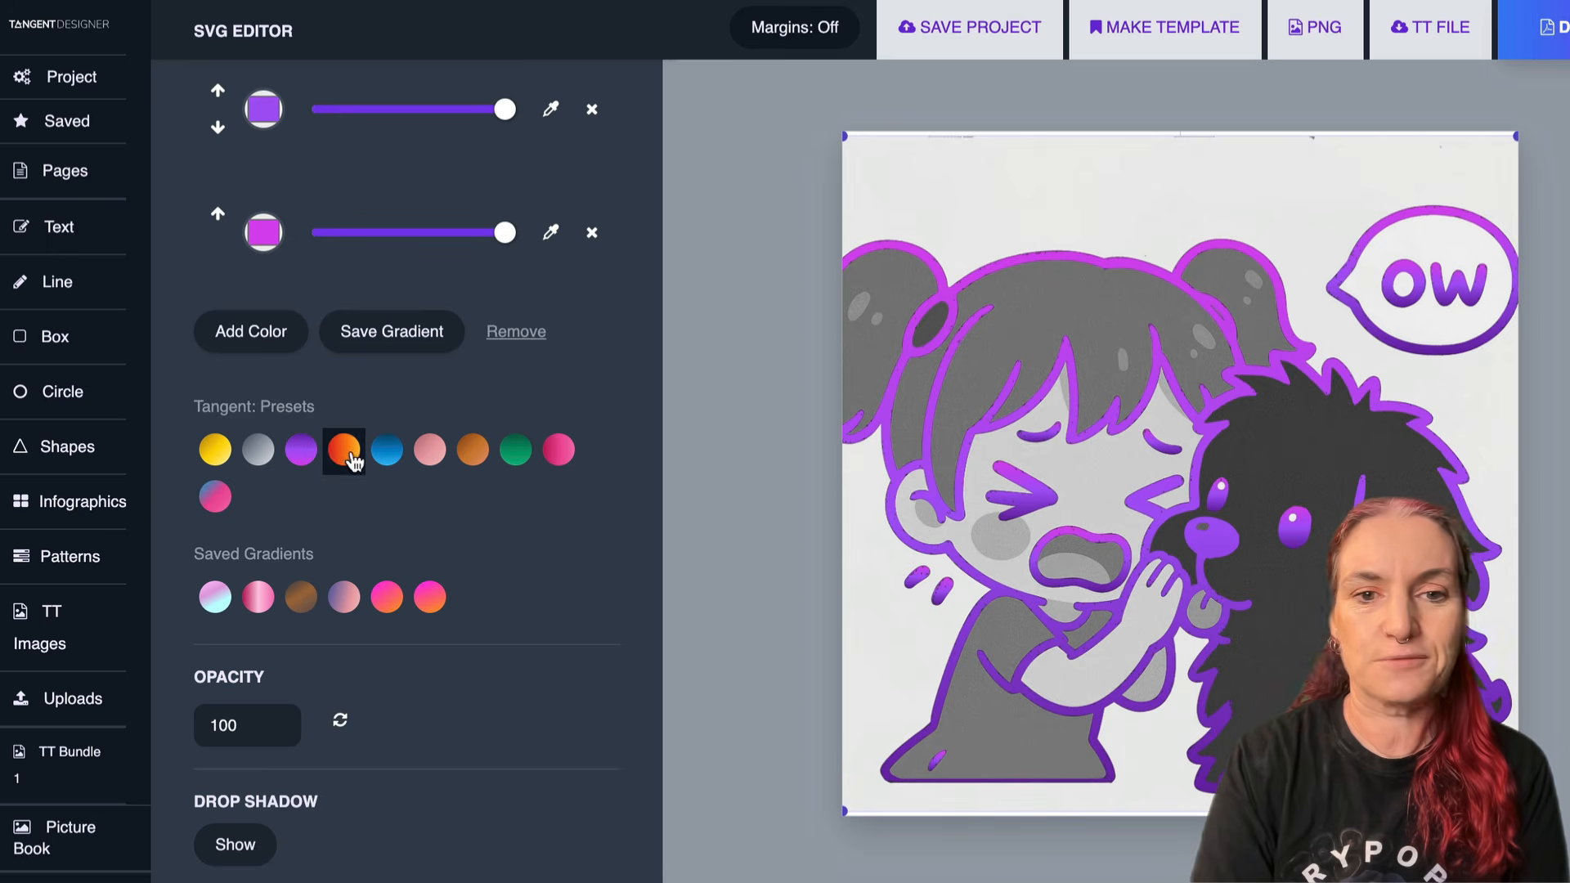
pyautogui.click(345, 450)
pyautogui.click(429, 598)
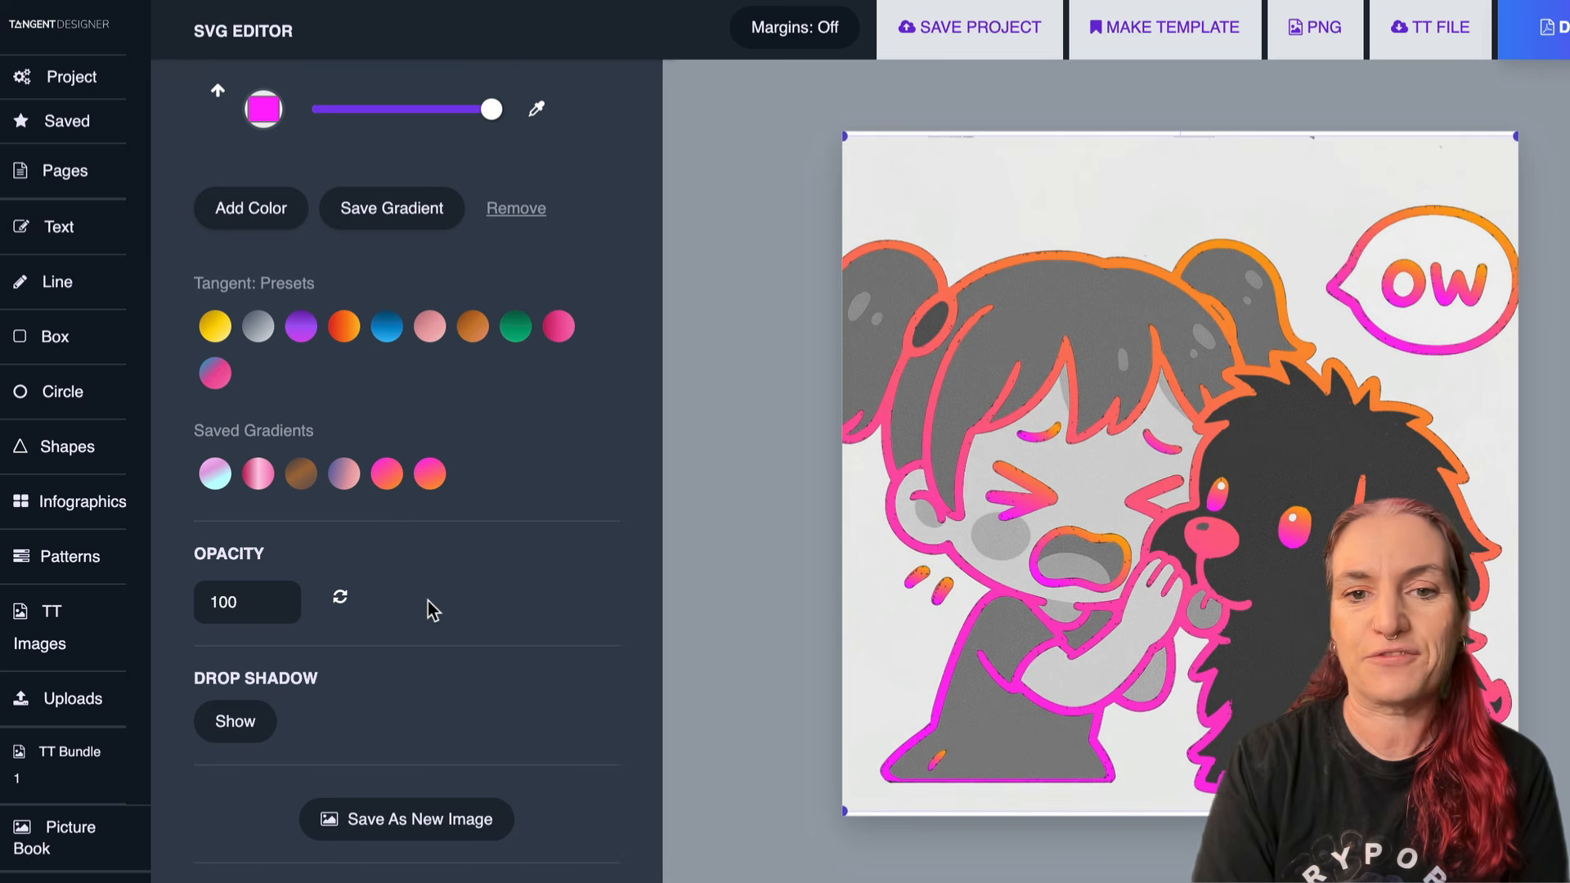
pyautogui.click(560, 328)
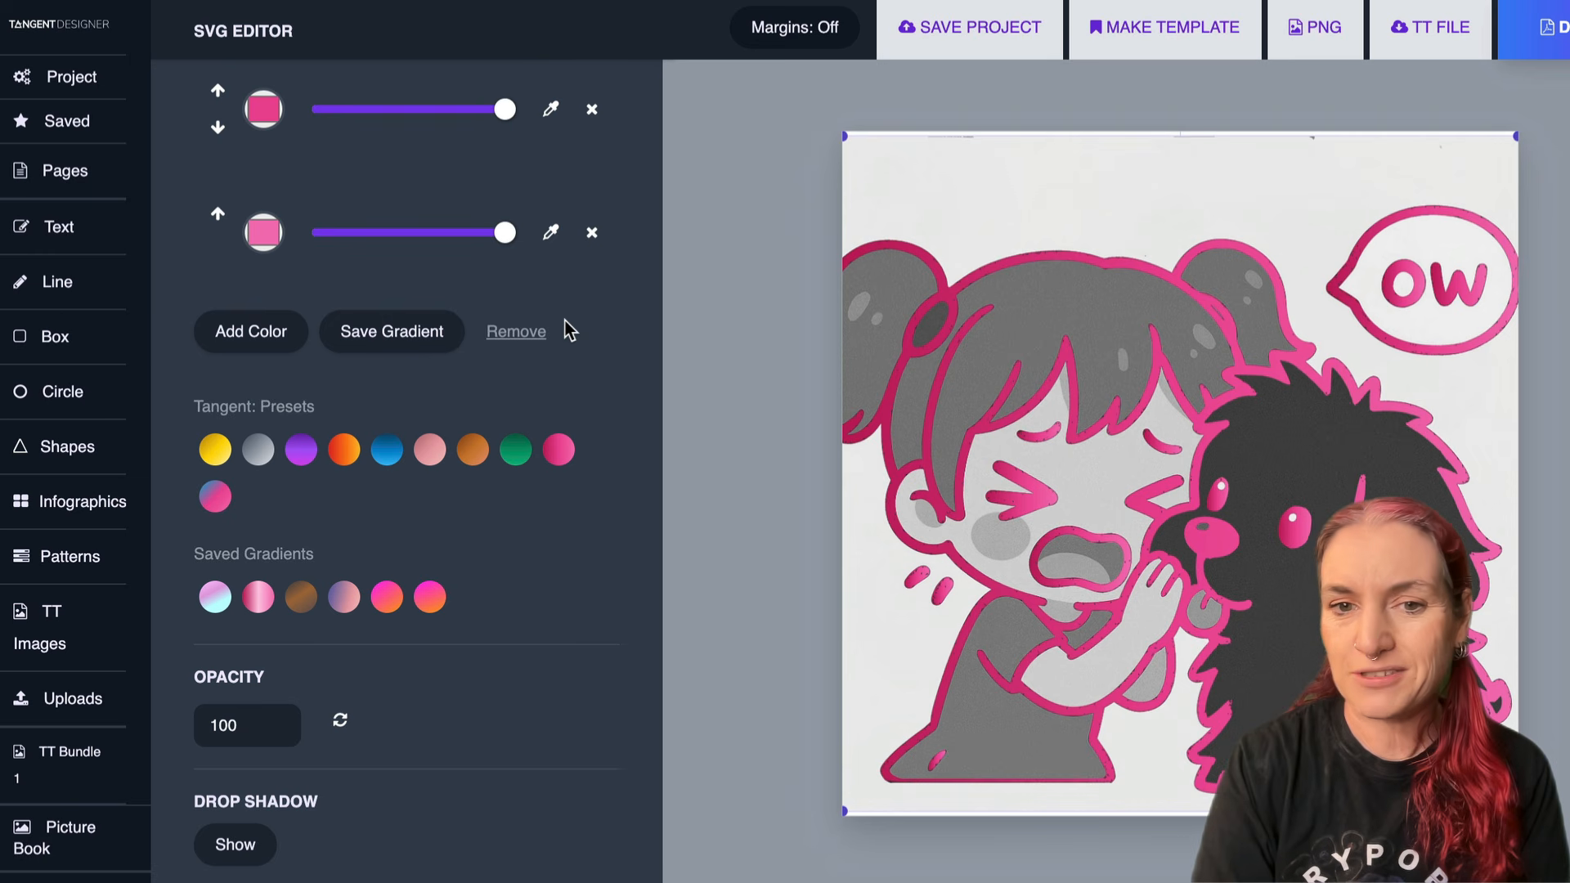
# - Remove the preset gradient from the line art's fill and add a new linear gradient
pyautogui.click(516, 332)
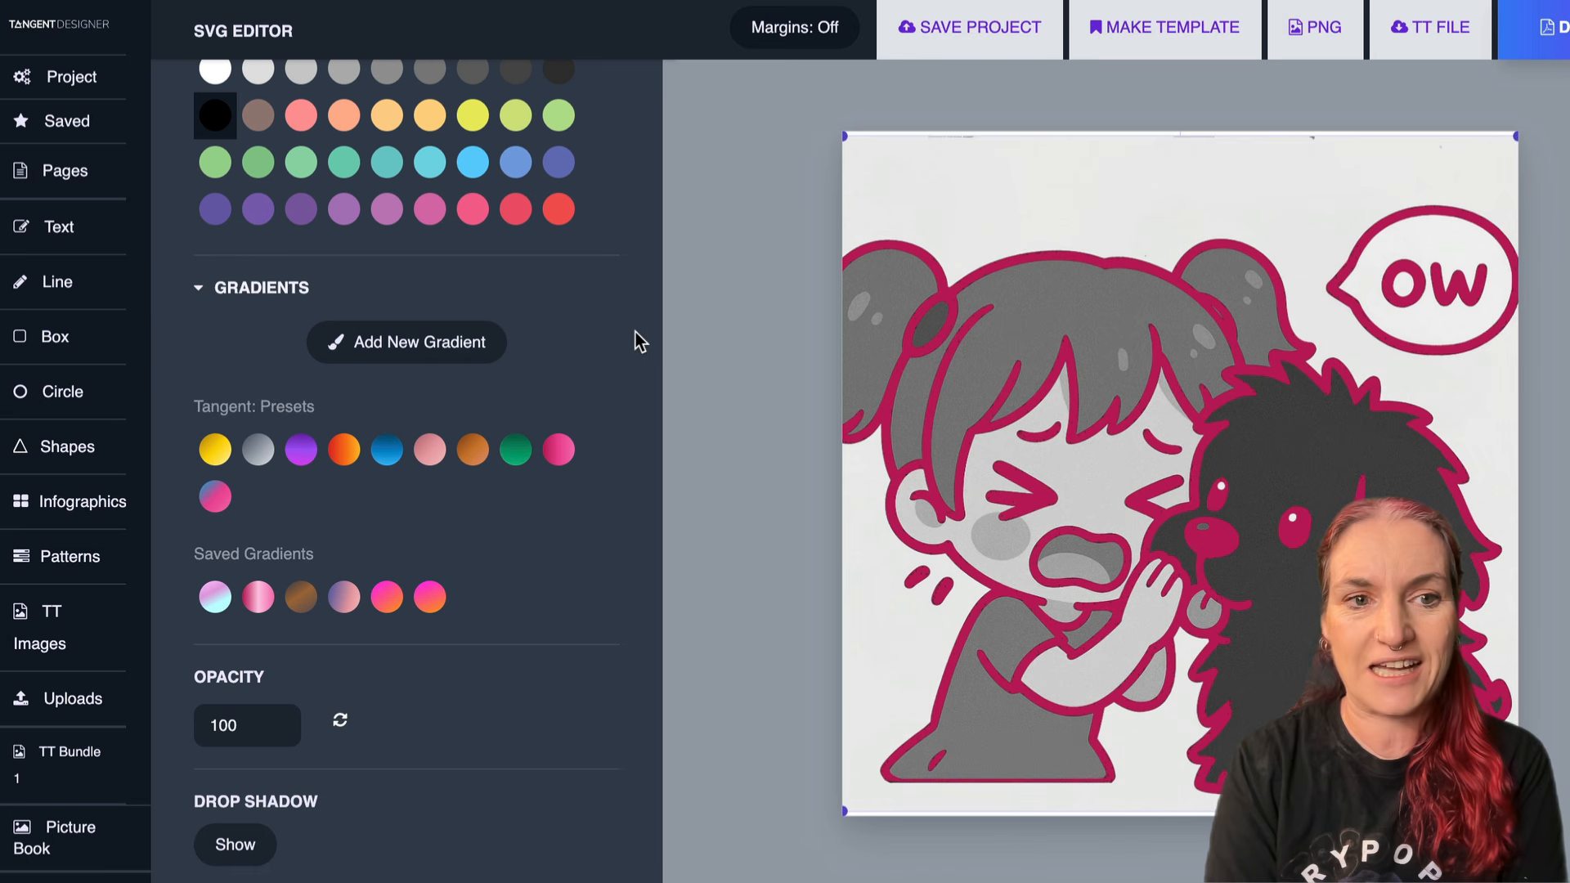
pyautogui.click(407, 357)
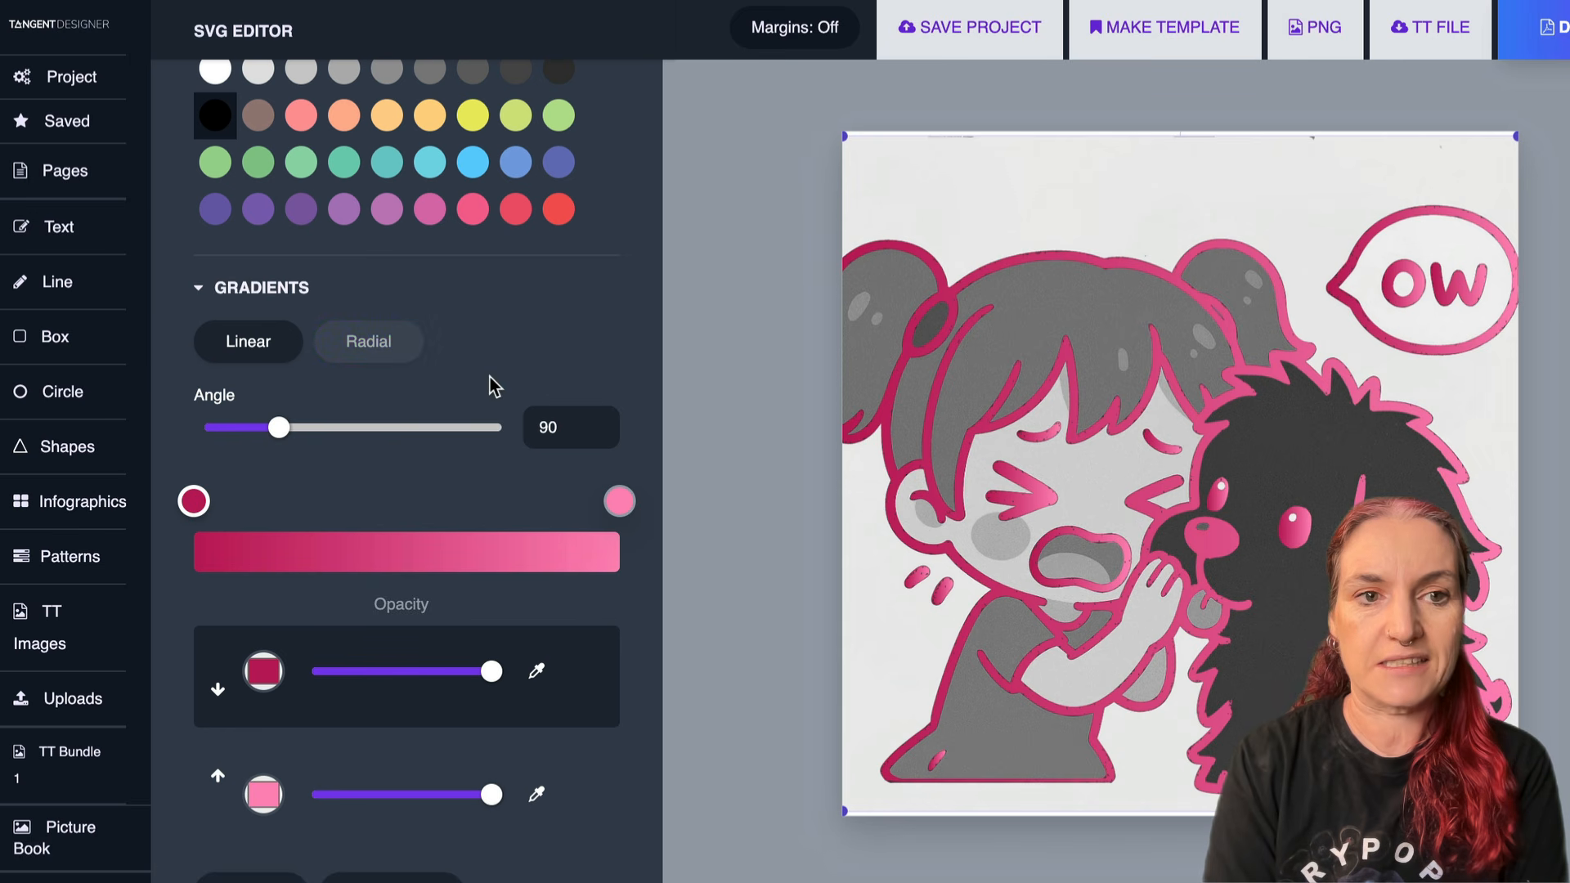
# - Browse the theme palettes in the Palette Selector and add the Rainbow palette to the available colours
pyautogui.scroll(5, 489, 376)
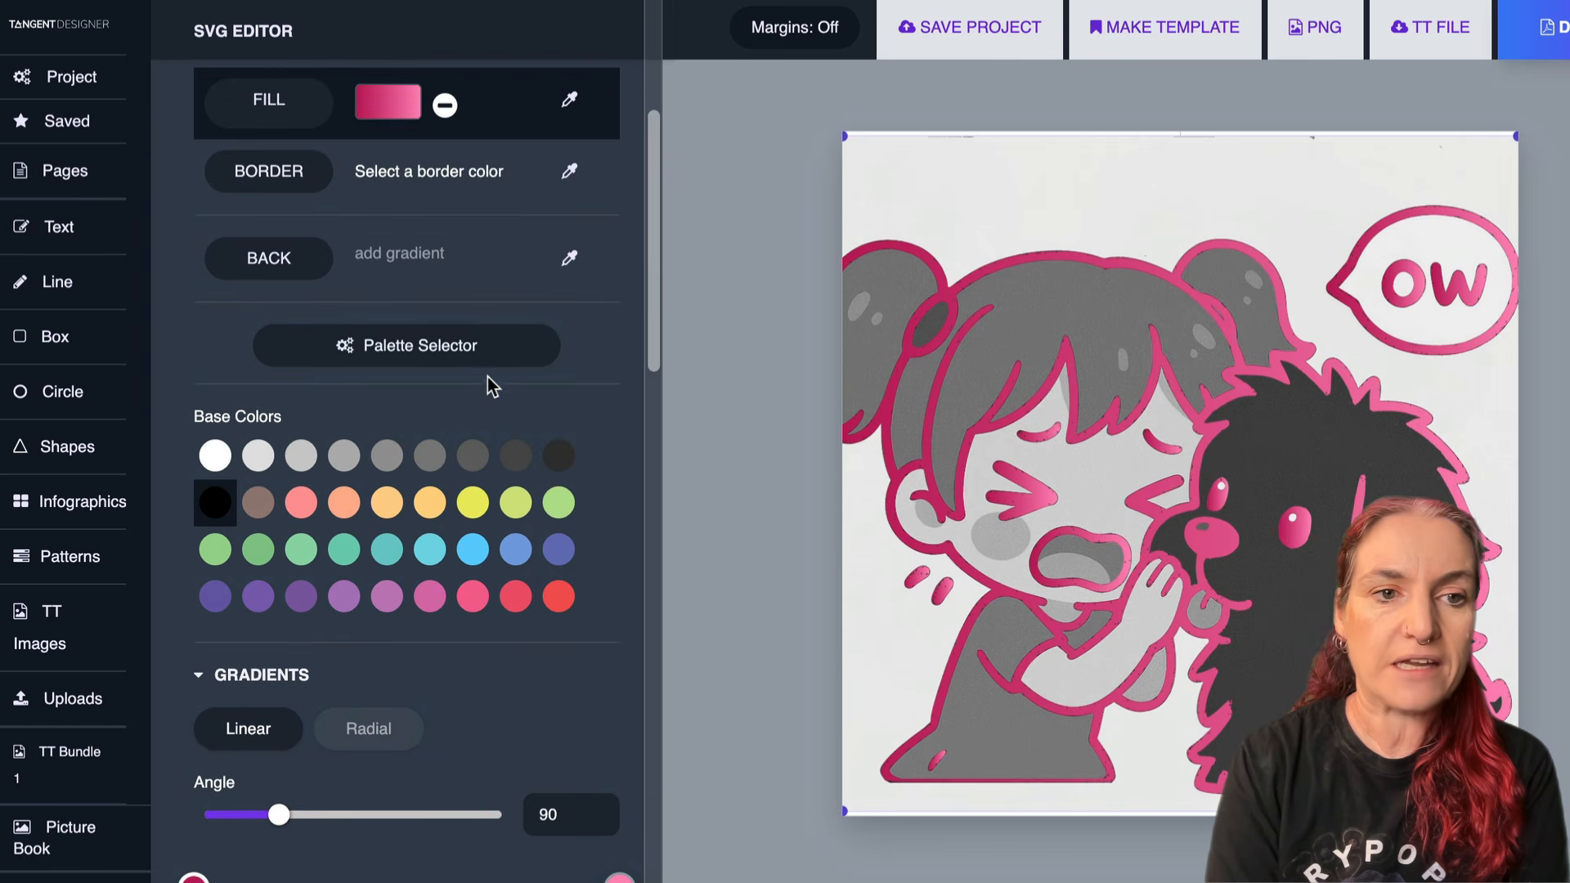
pyautogui.click(417, 353)
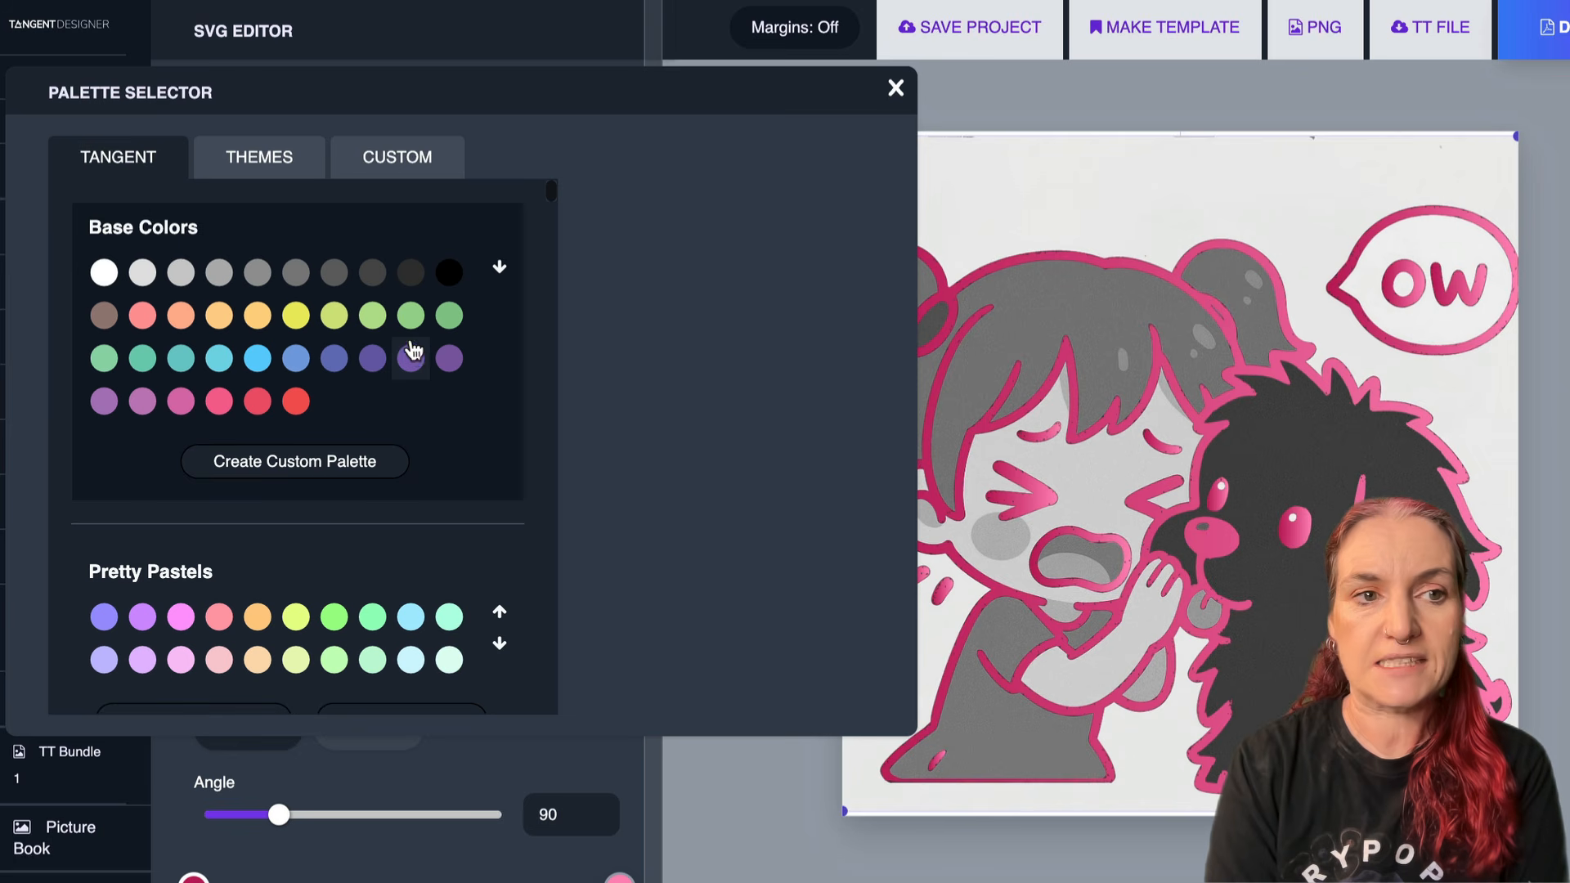
pyautogui.click(251, 163)
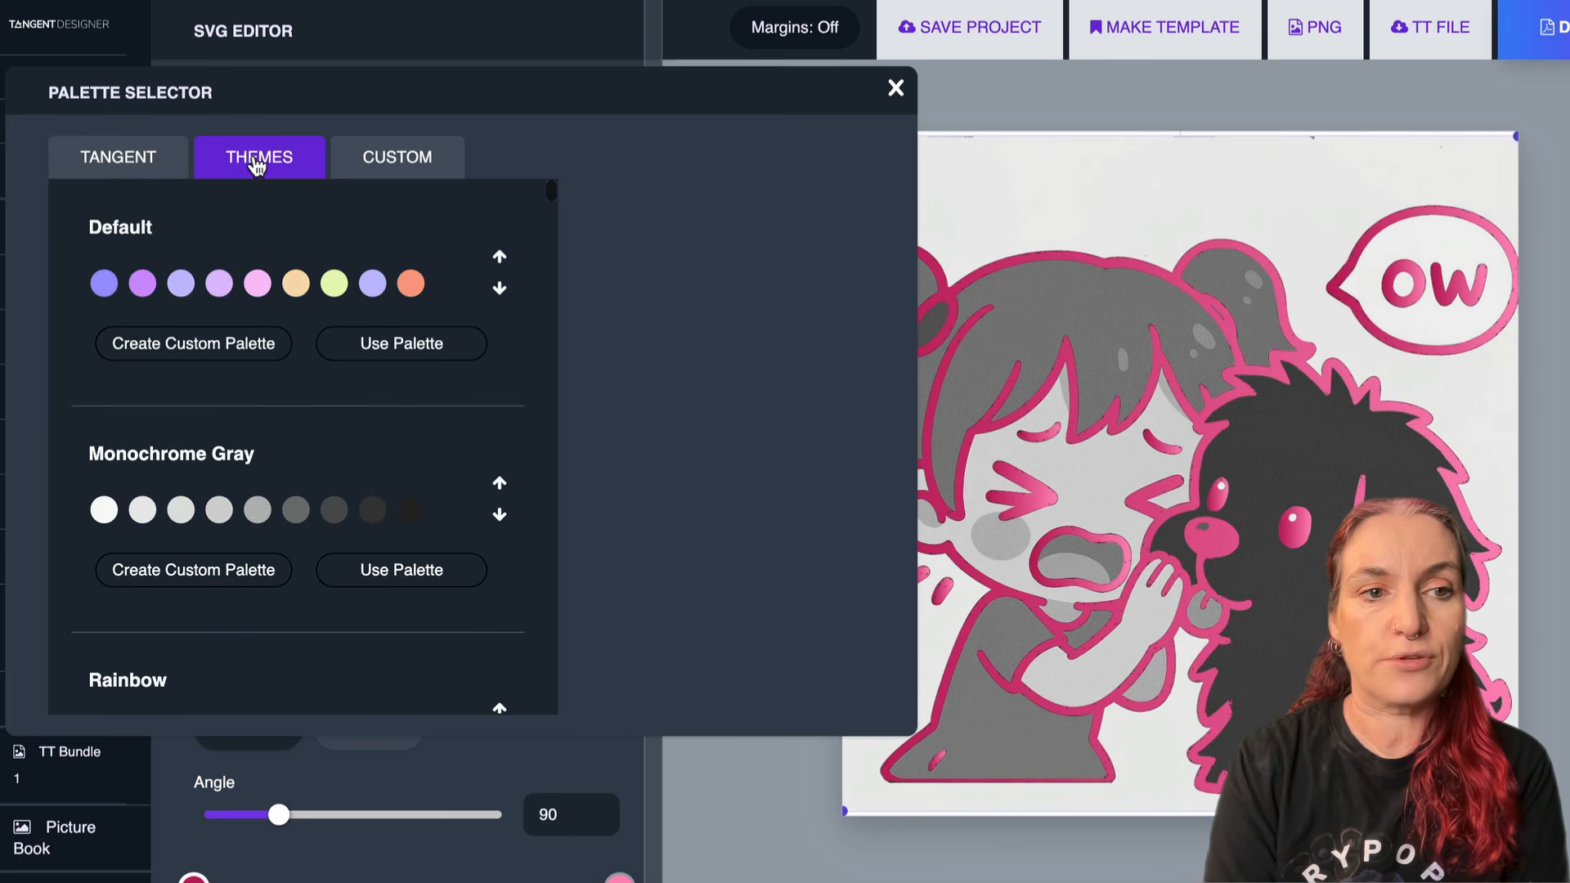
pyautogui.scroll(-1, 291, 281)
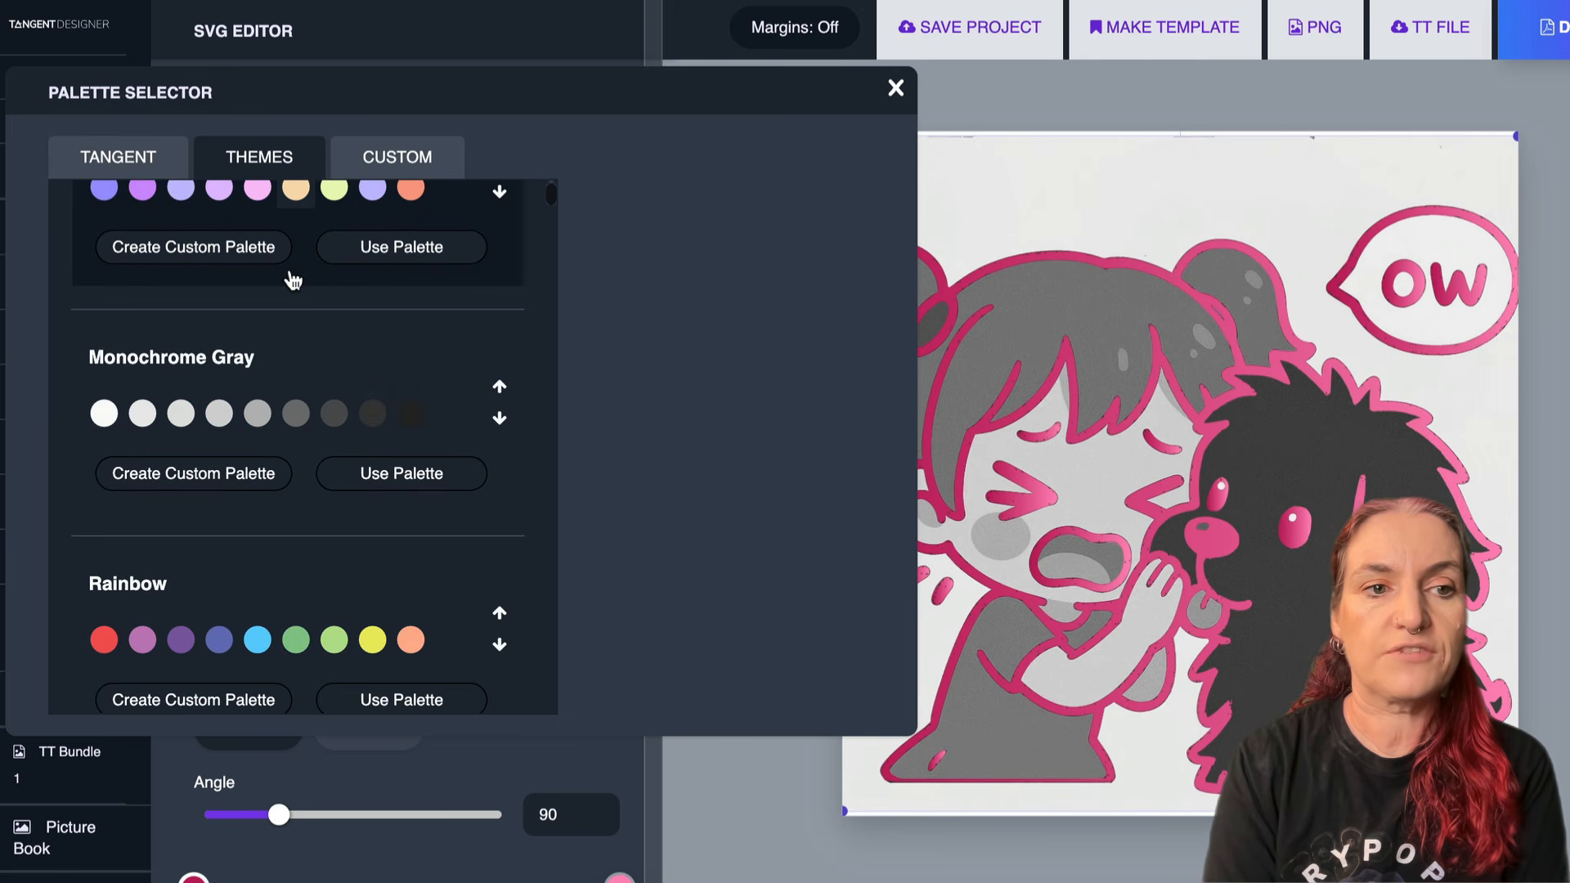
pyautogui.scroll(-1, 291, 280)
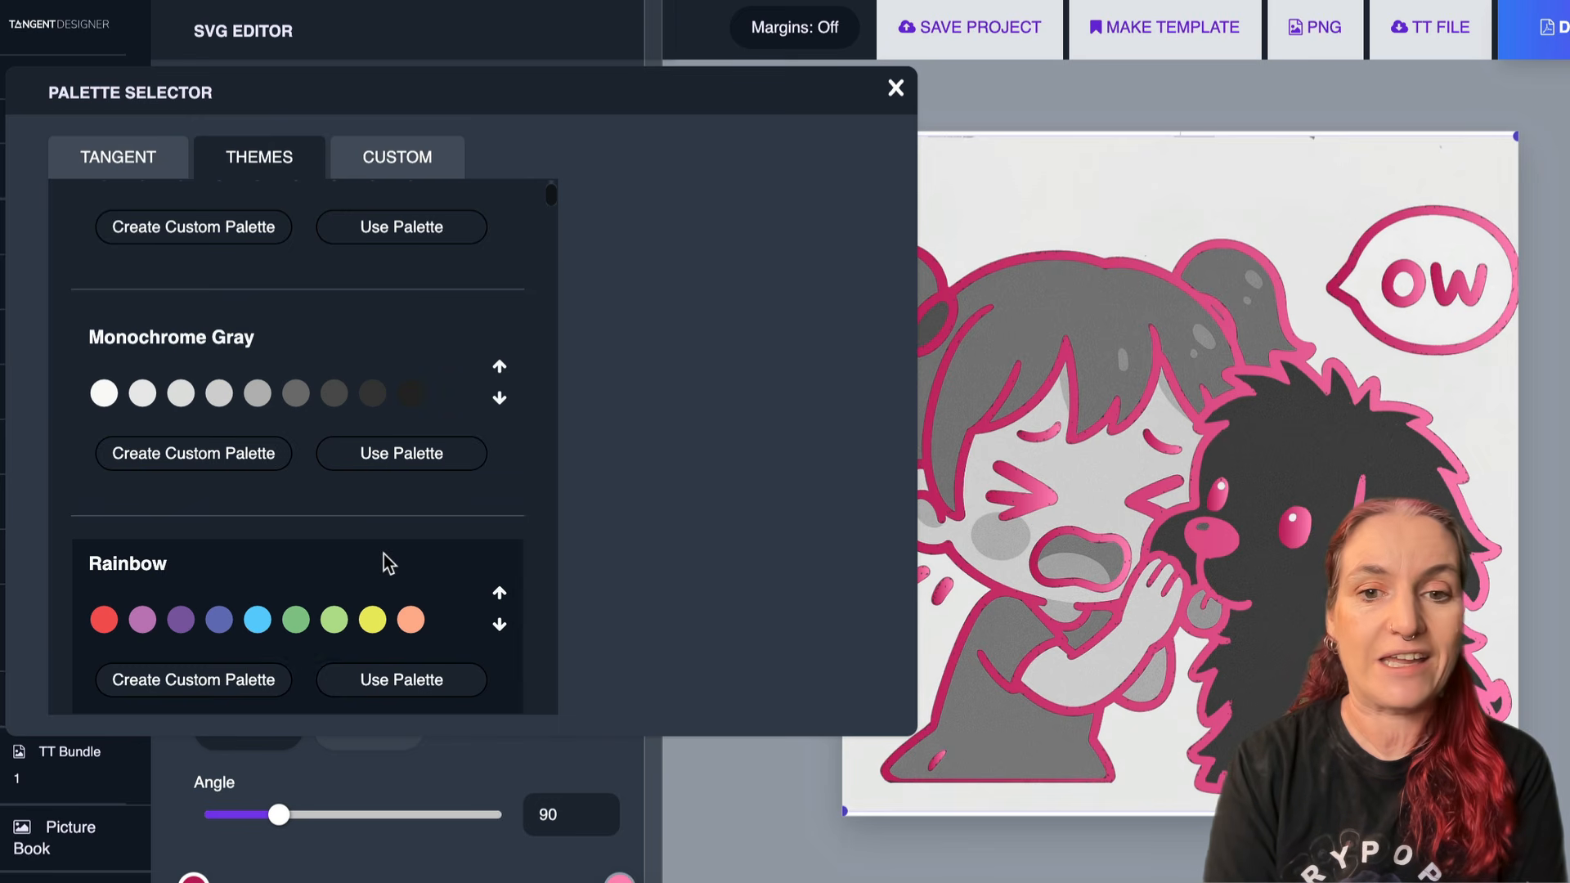
pyautogui.scroll(-10, 387, 474)
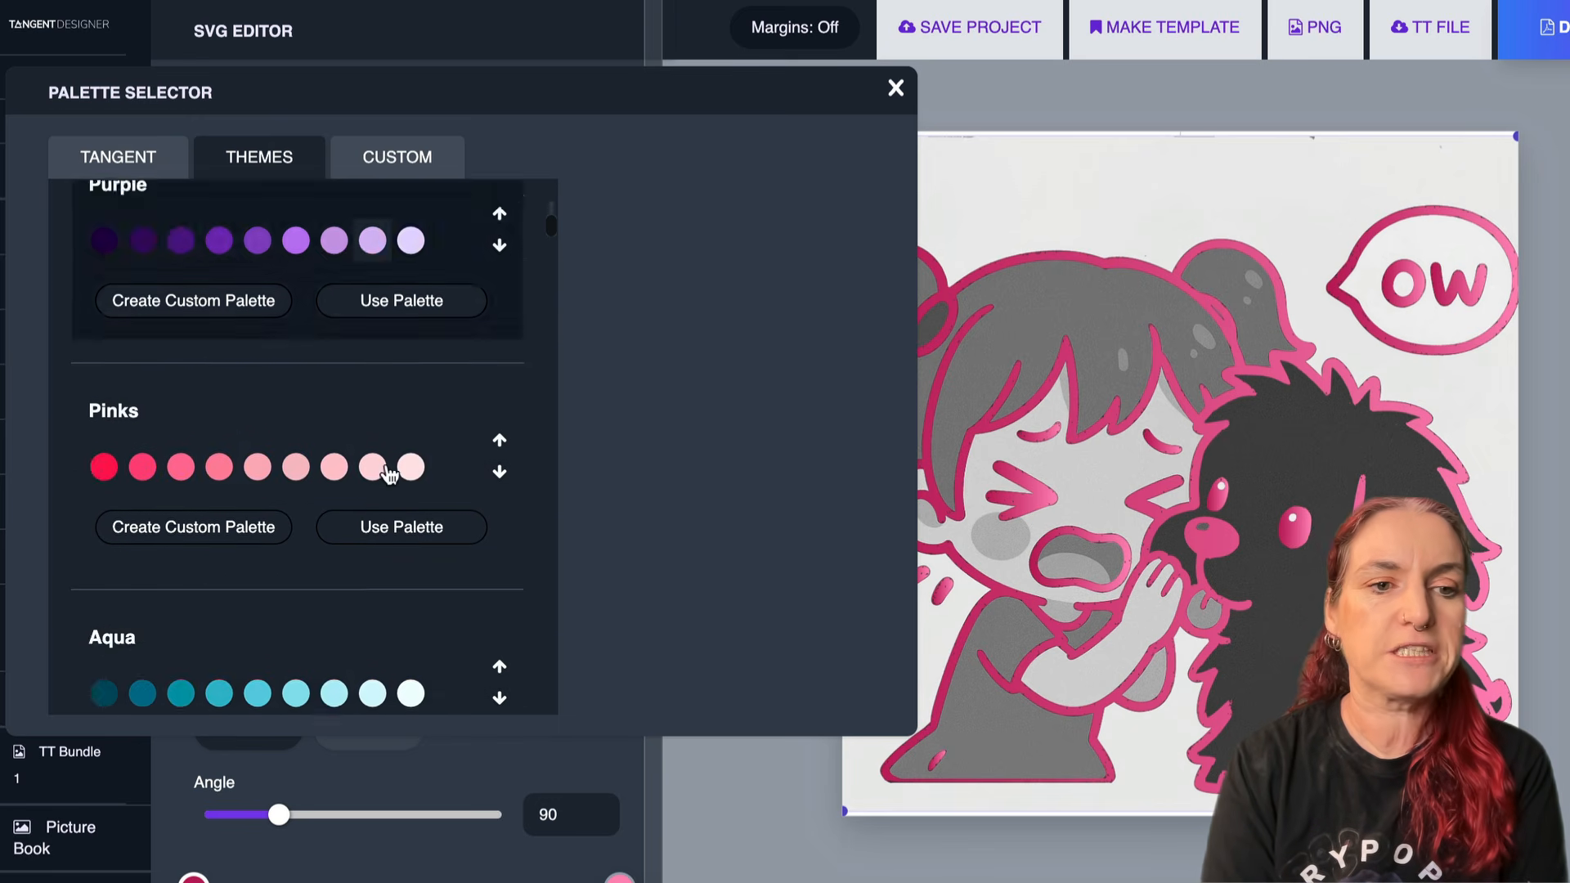
pyautogui.scroll(-15, 388, 474)
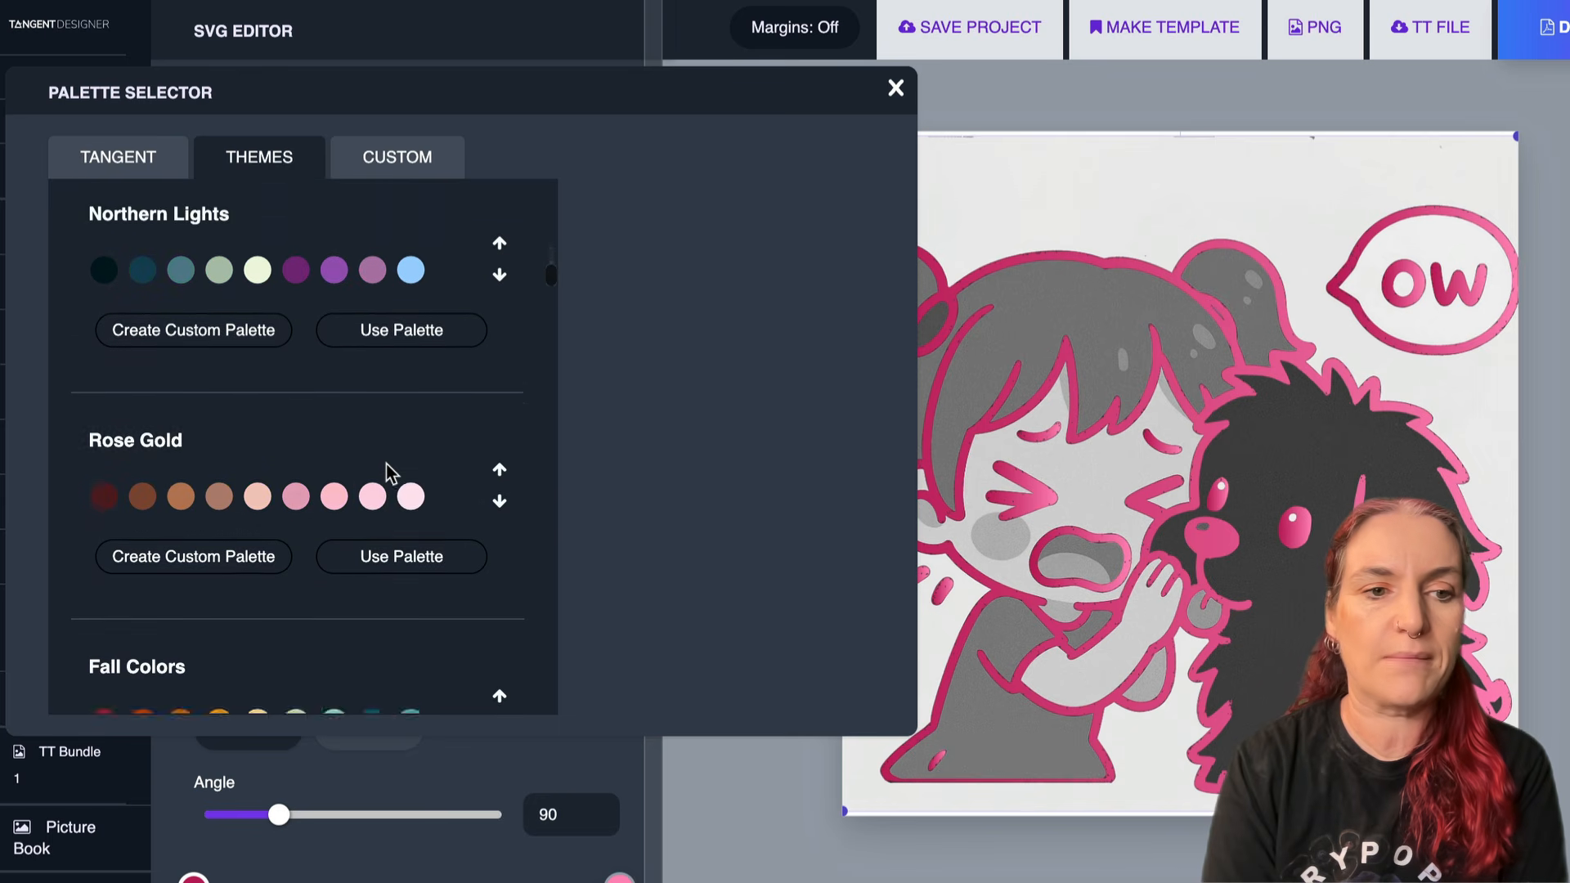
pyautogui.scroll(-7, 388, 474)
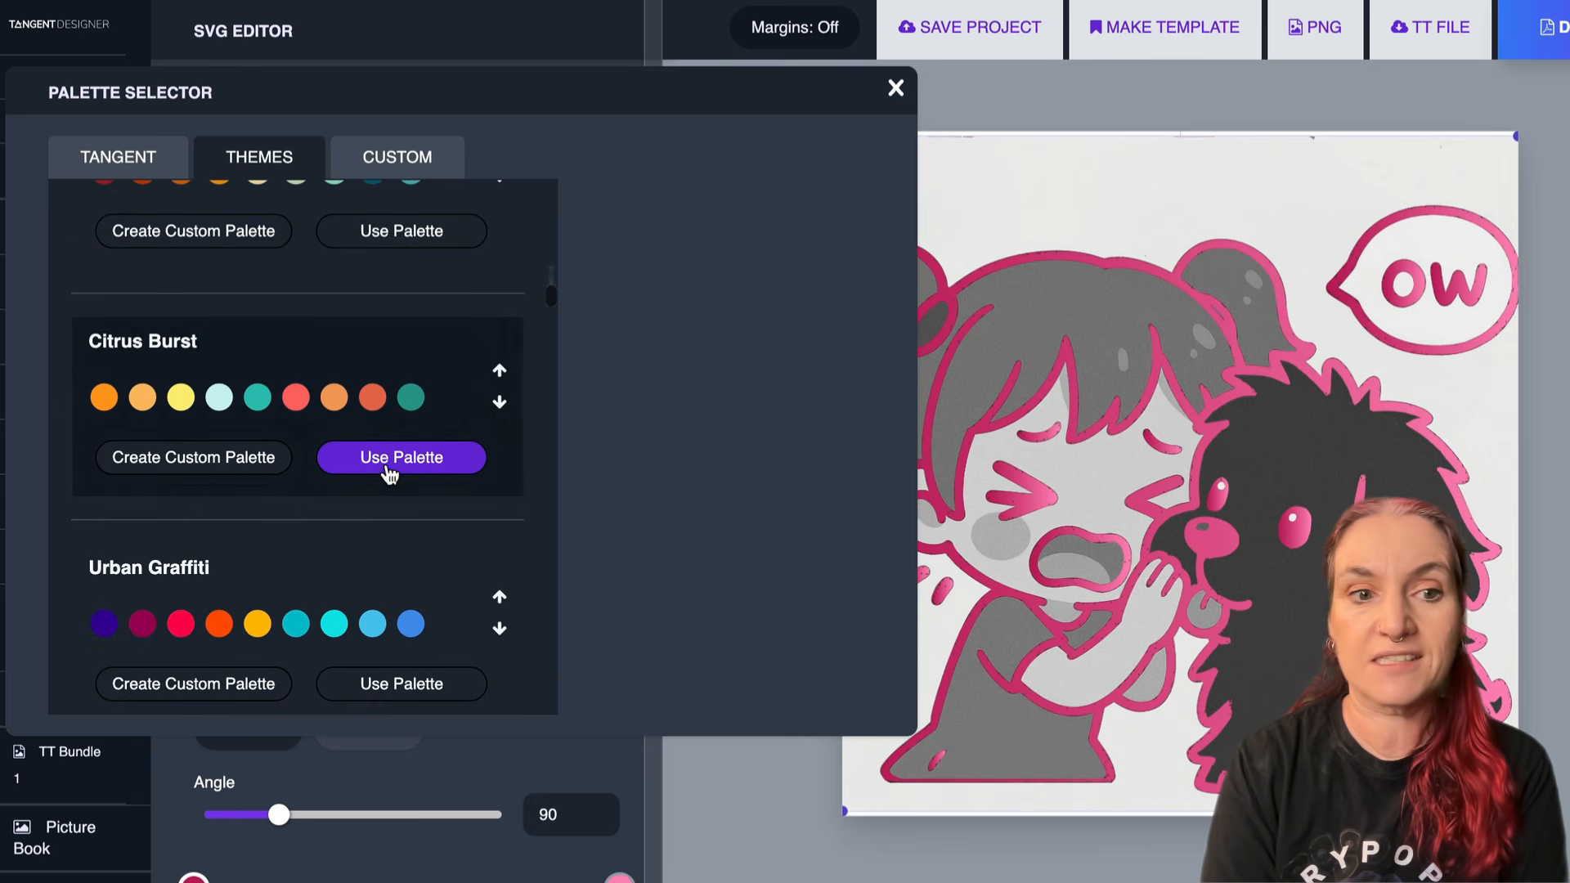
pyautogui.scroll(-5, 389, 474)
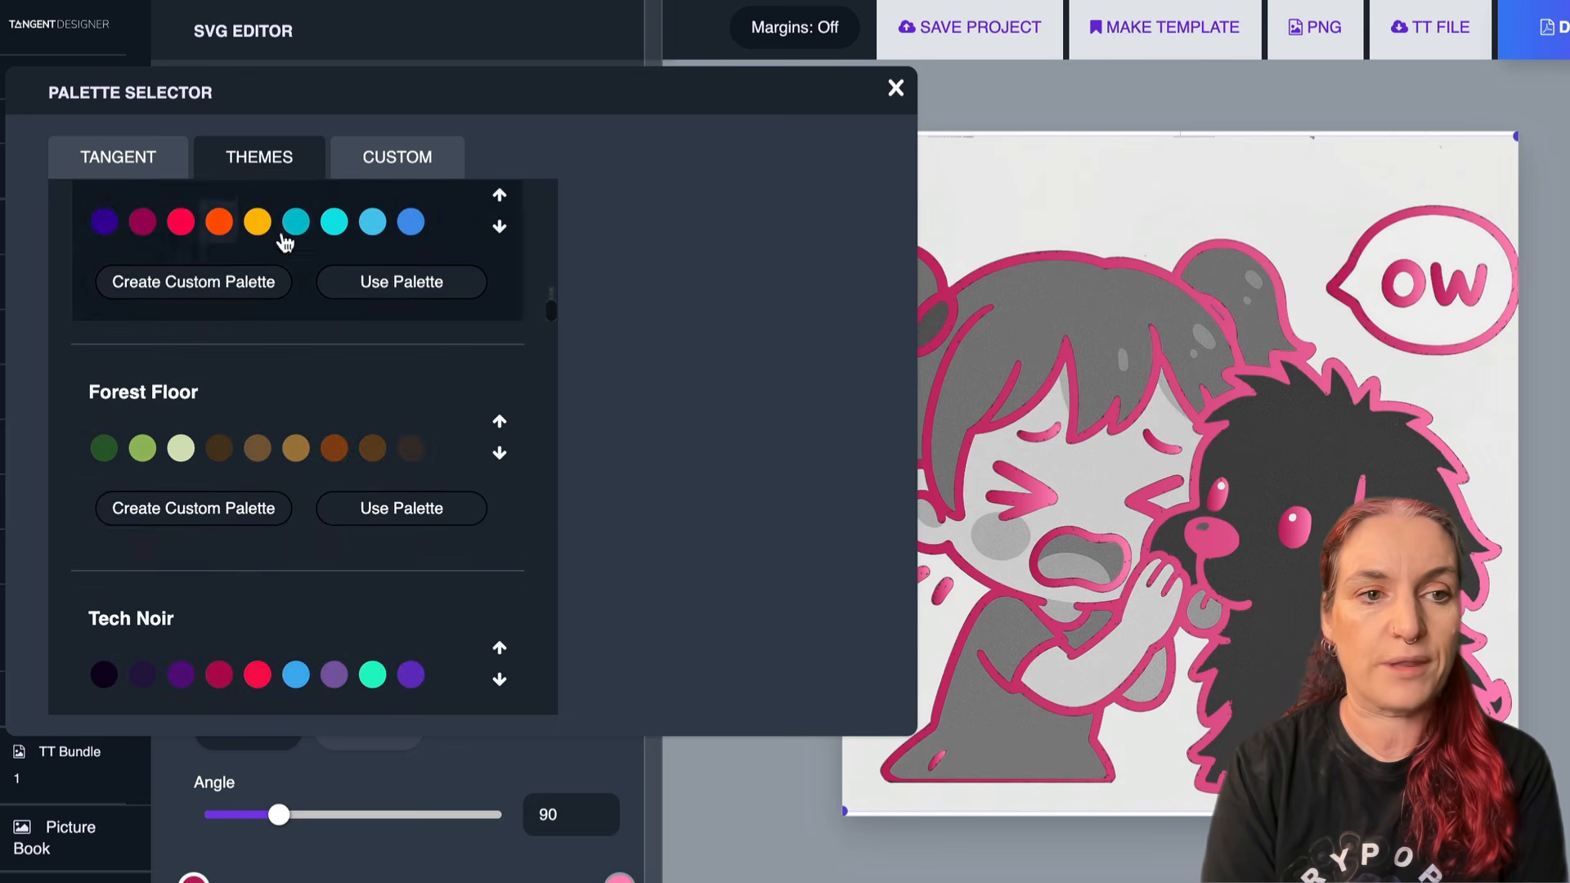
pyautogui.scroll(20, 317, 308)
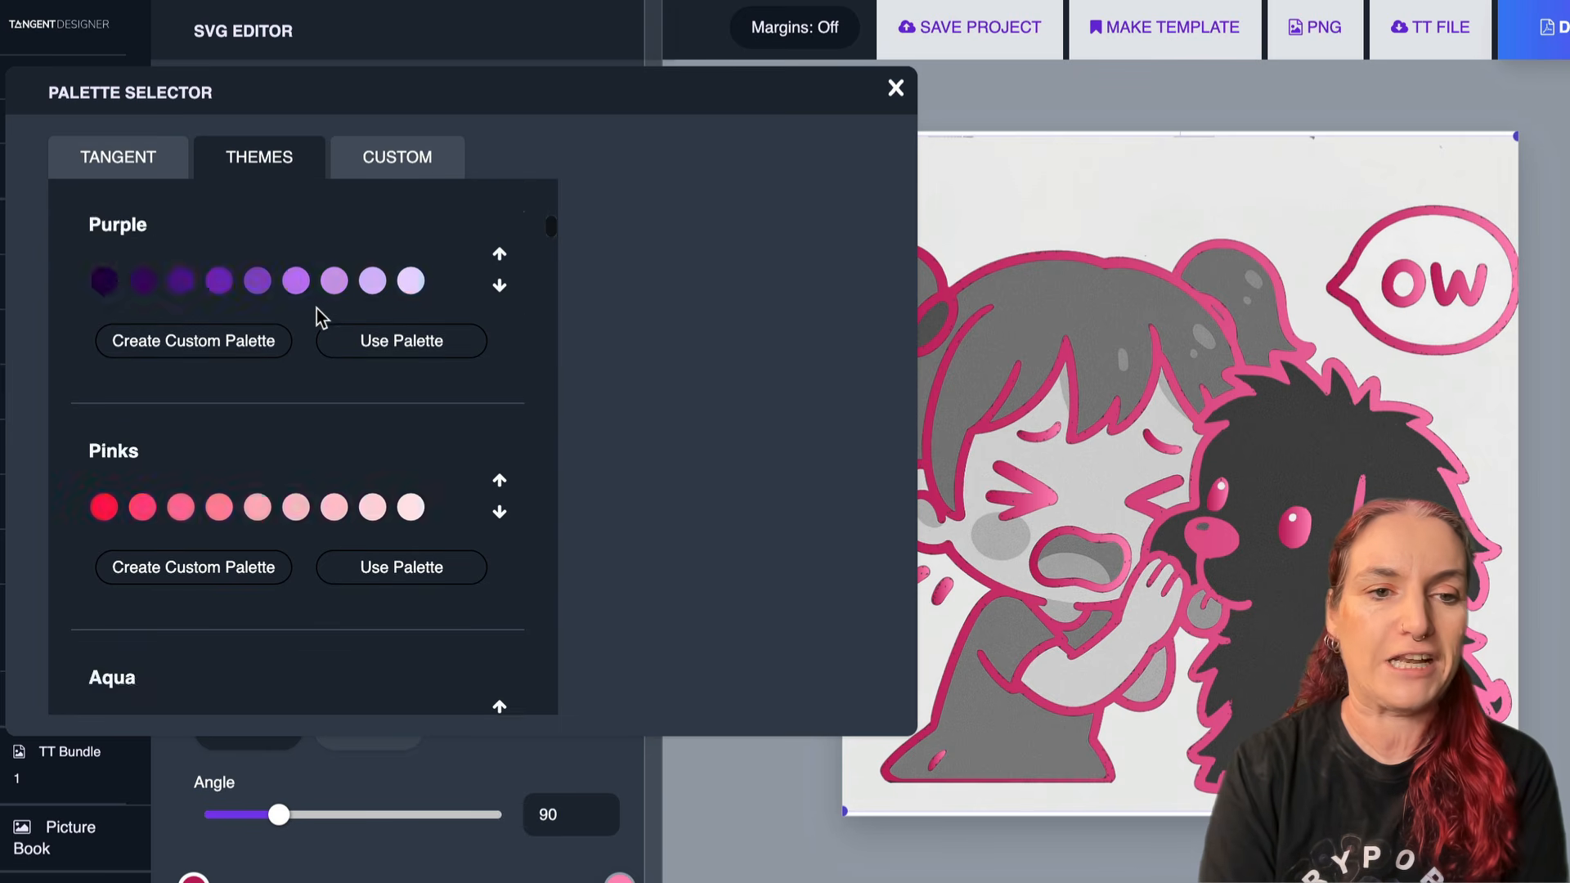
pyautogui.scroll(-3, 266, 306)
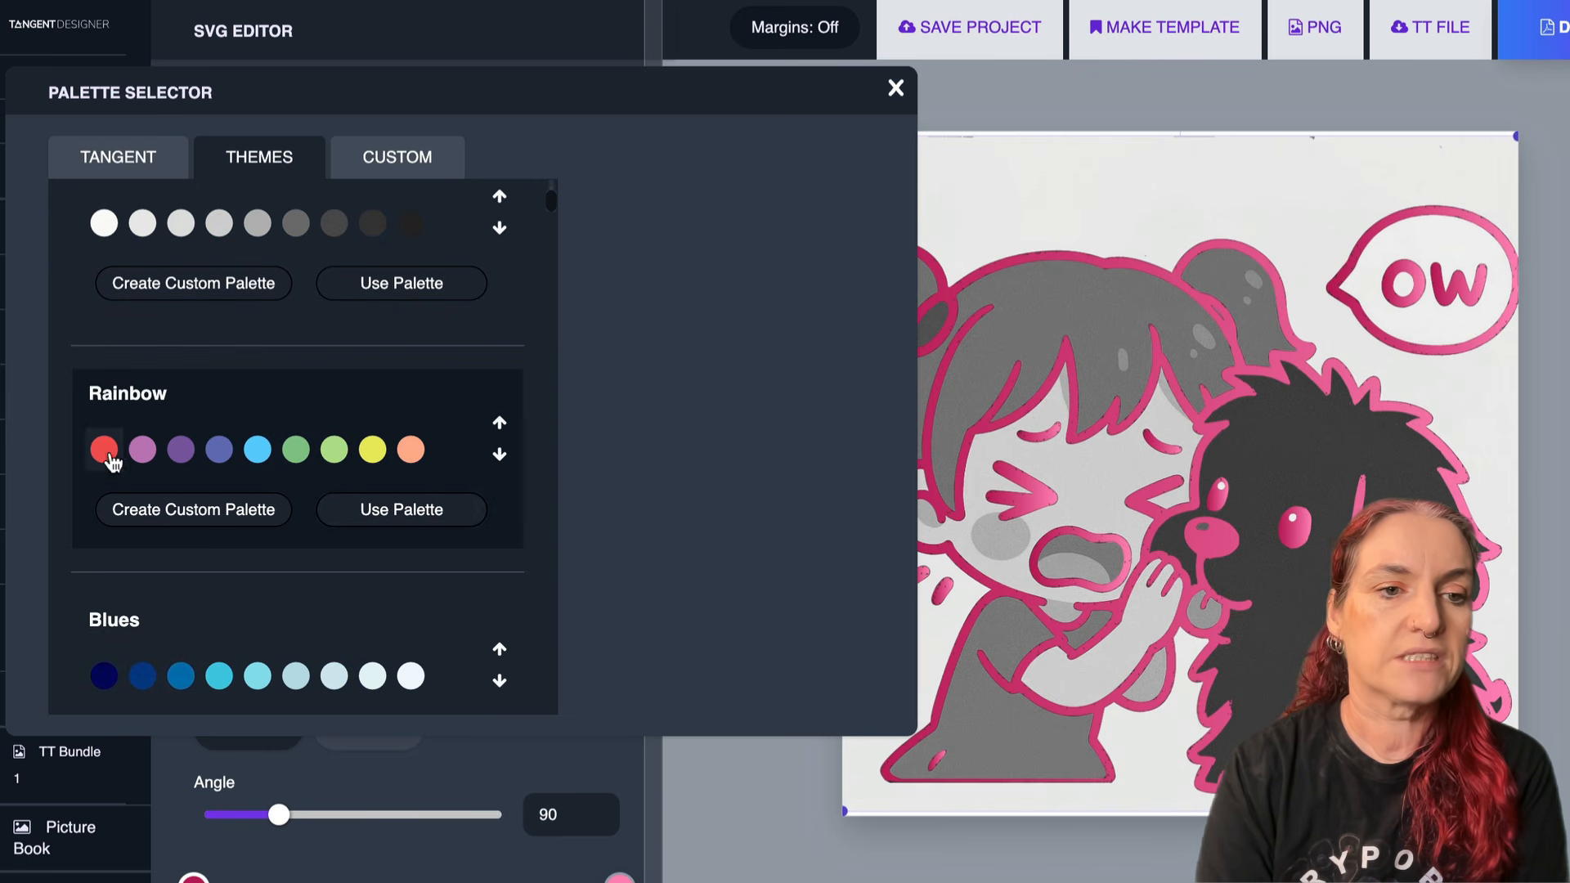
pyautogui.click(388, 511)
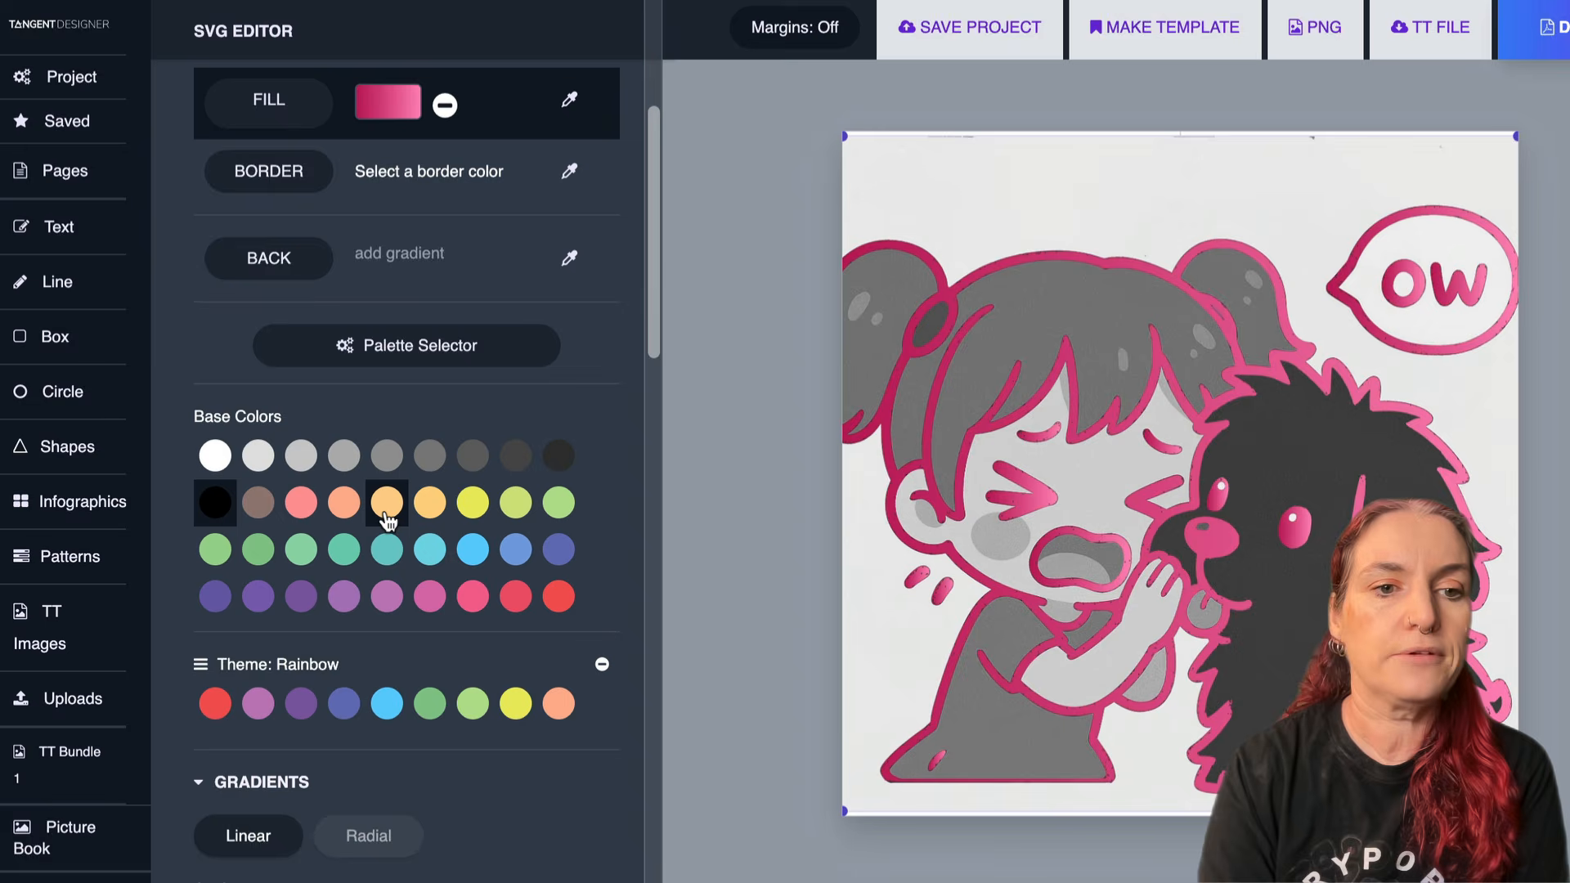
# - Add three more colour stops to the line art's linear gradient
pyautogui.scroll(-4, 610, 355)
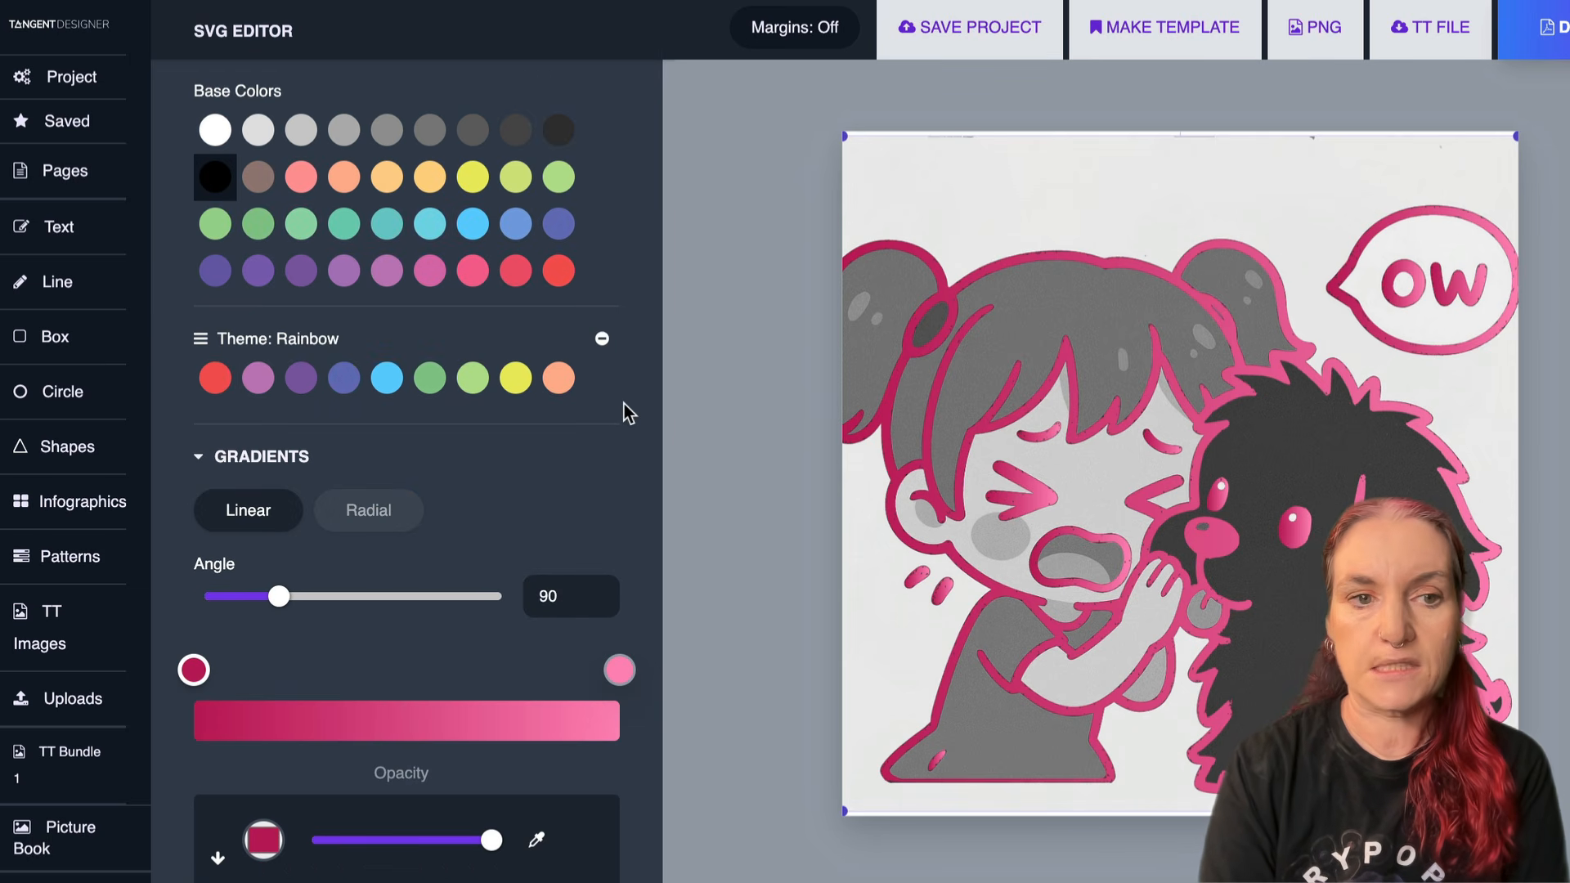
pyautogui.scroll(-1, 625, 404)
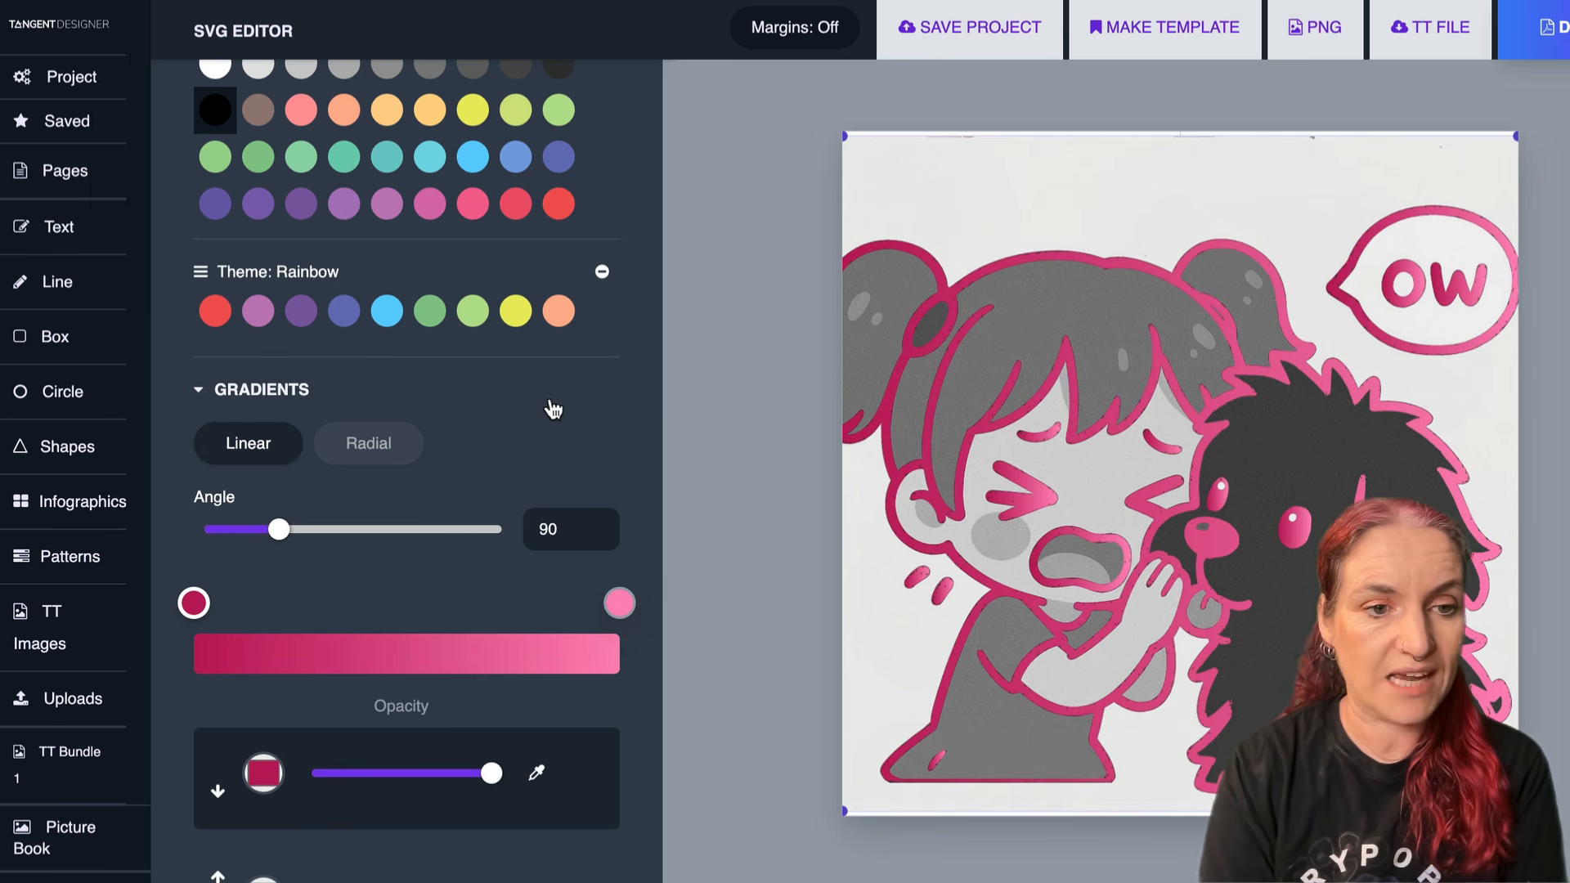
pyautogui.scroll(-3, 553, 409)
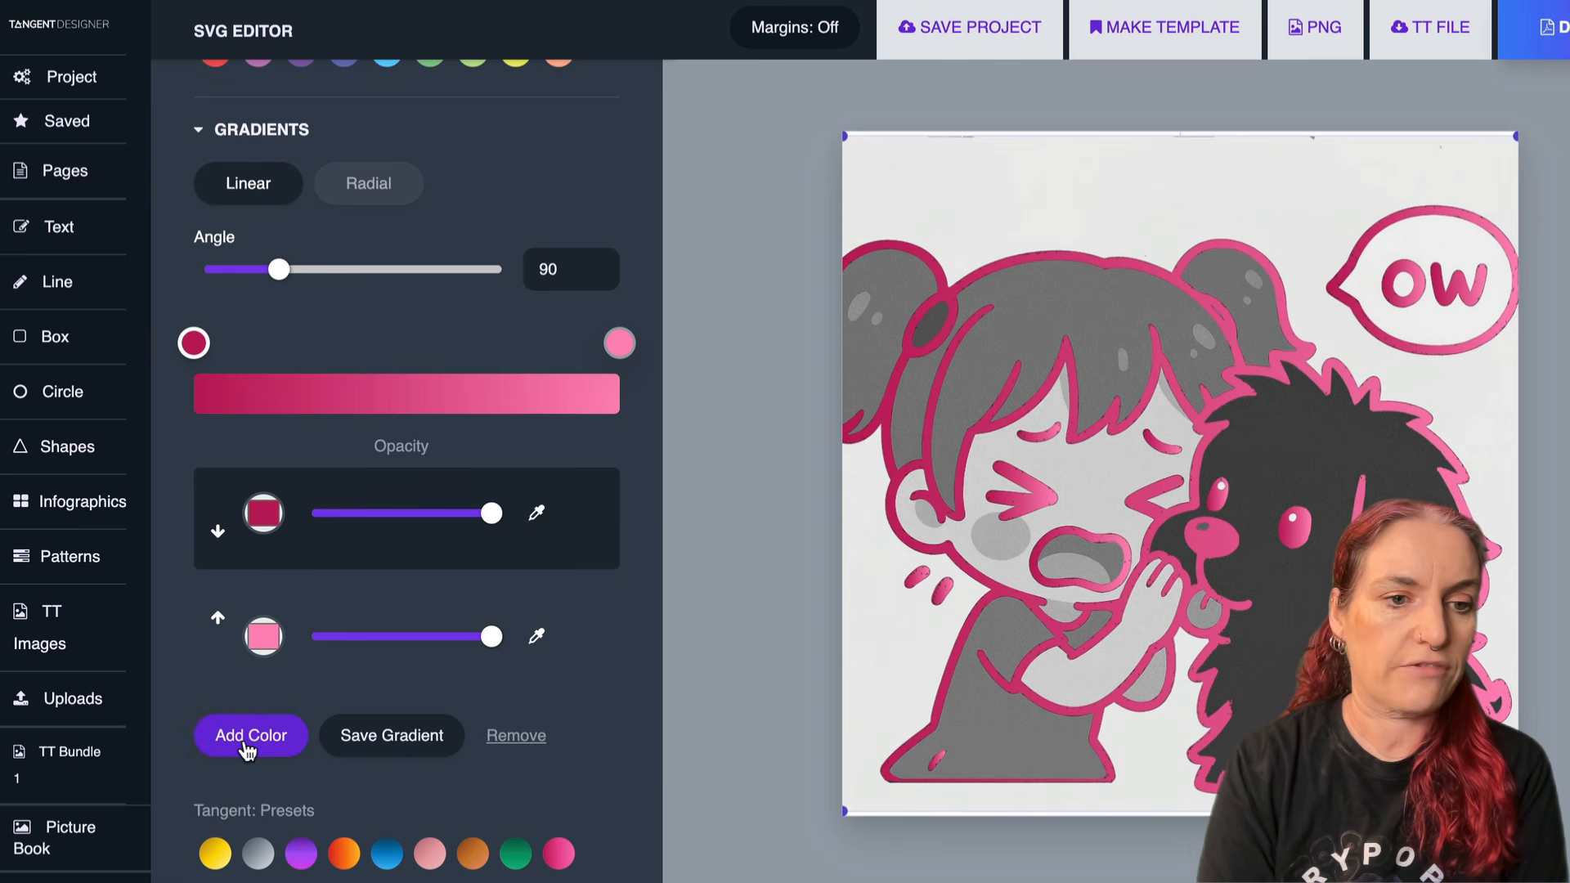
pyautogui.click(248, 749)
pyautogui.click(247, 855)
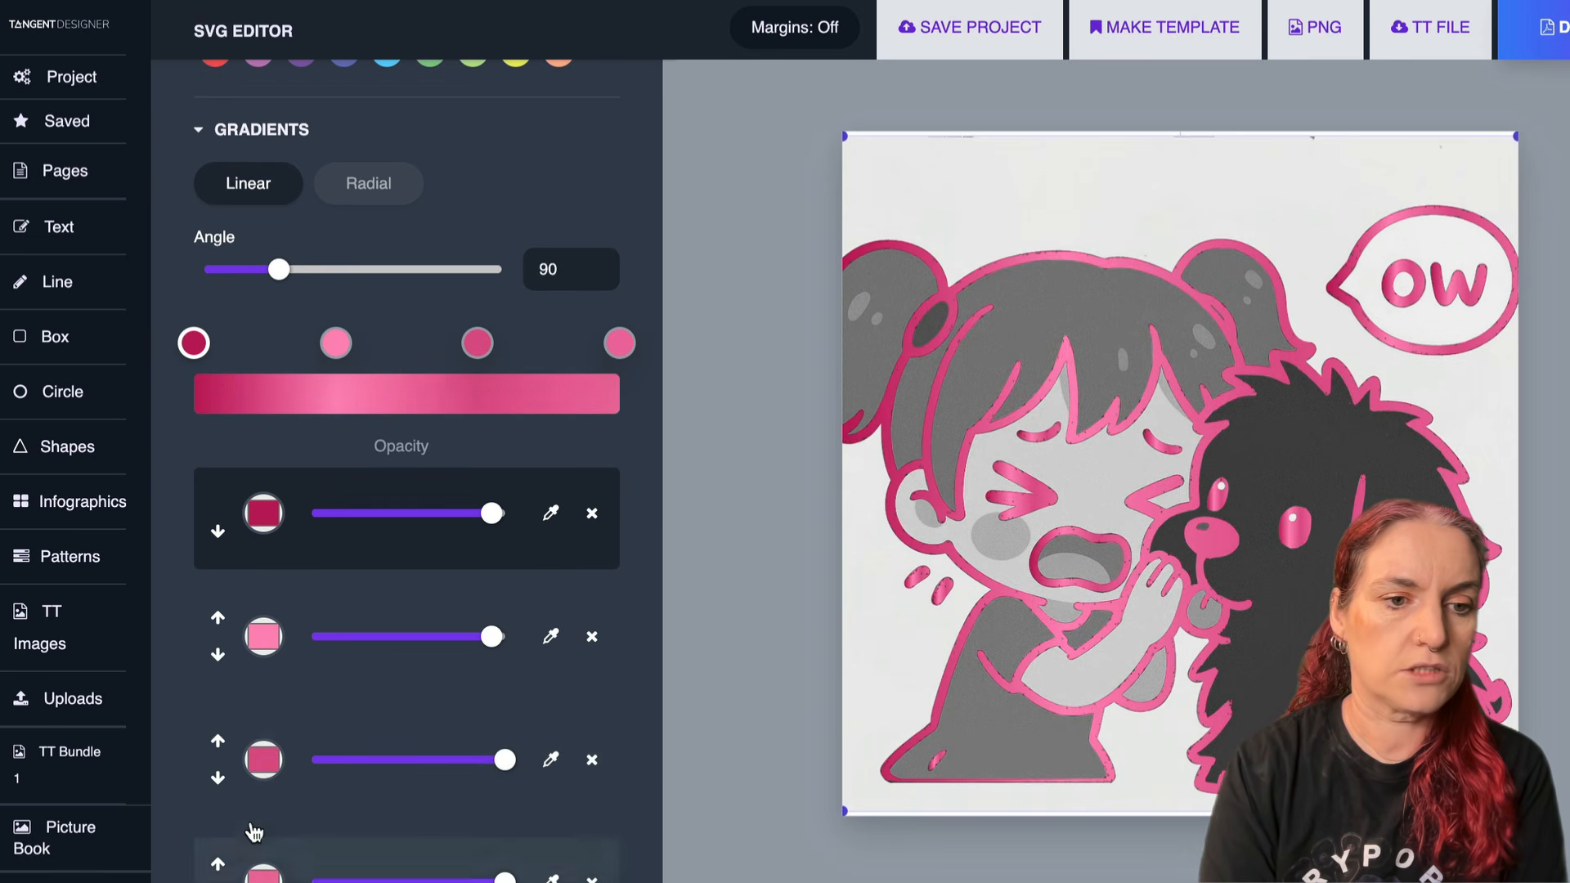
pyautogui.scroll(-2, 253, 785)
pyautogui.click(249, 816)
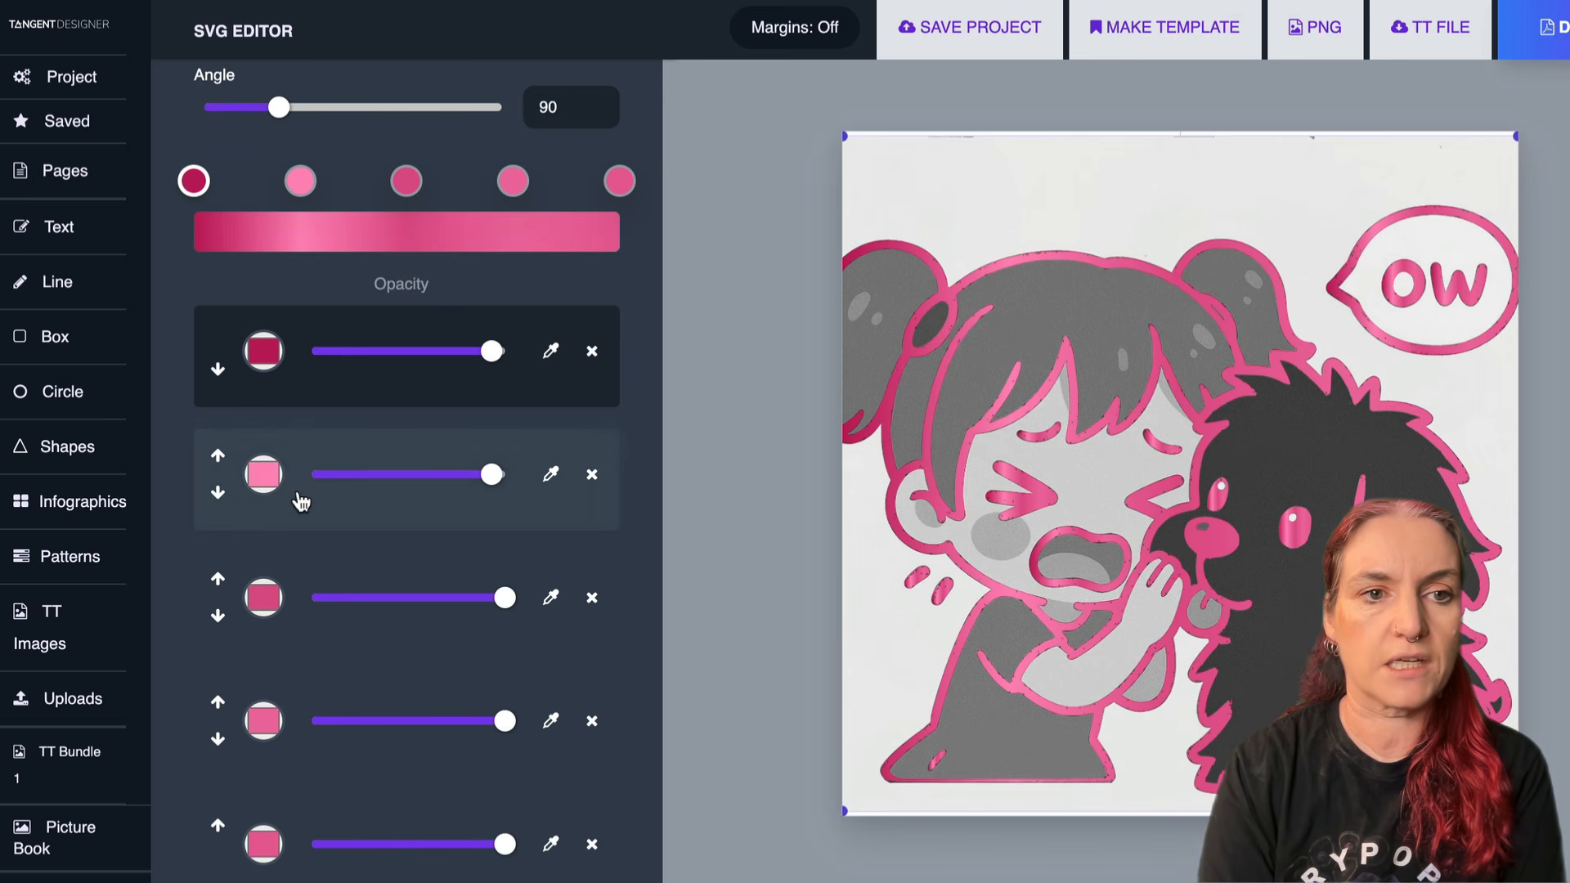
# - Set the five gradient stops, in order, to the Rainbow theme's red, dark purple, light blue, light green and yellow
pyautogui.scroll(1, 301, 501)
pyautogui.scroll(5, 301, 501)
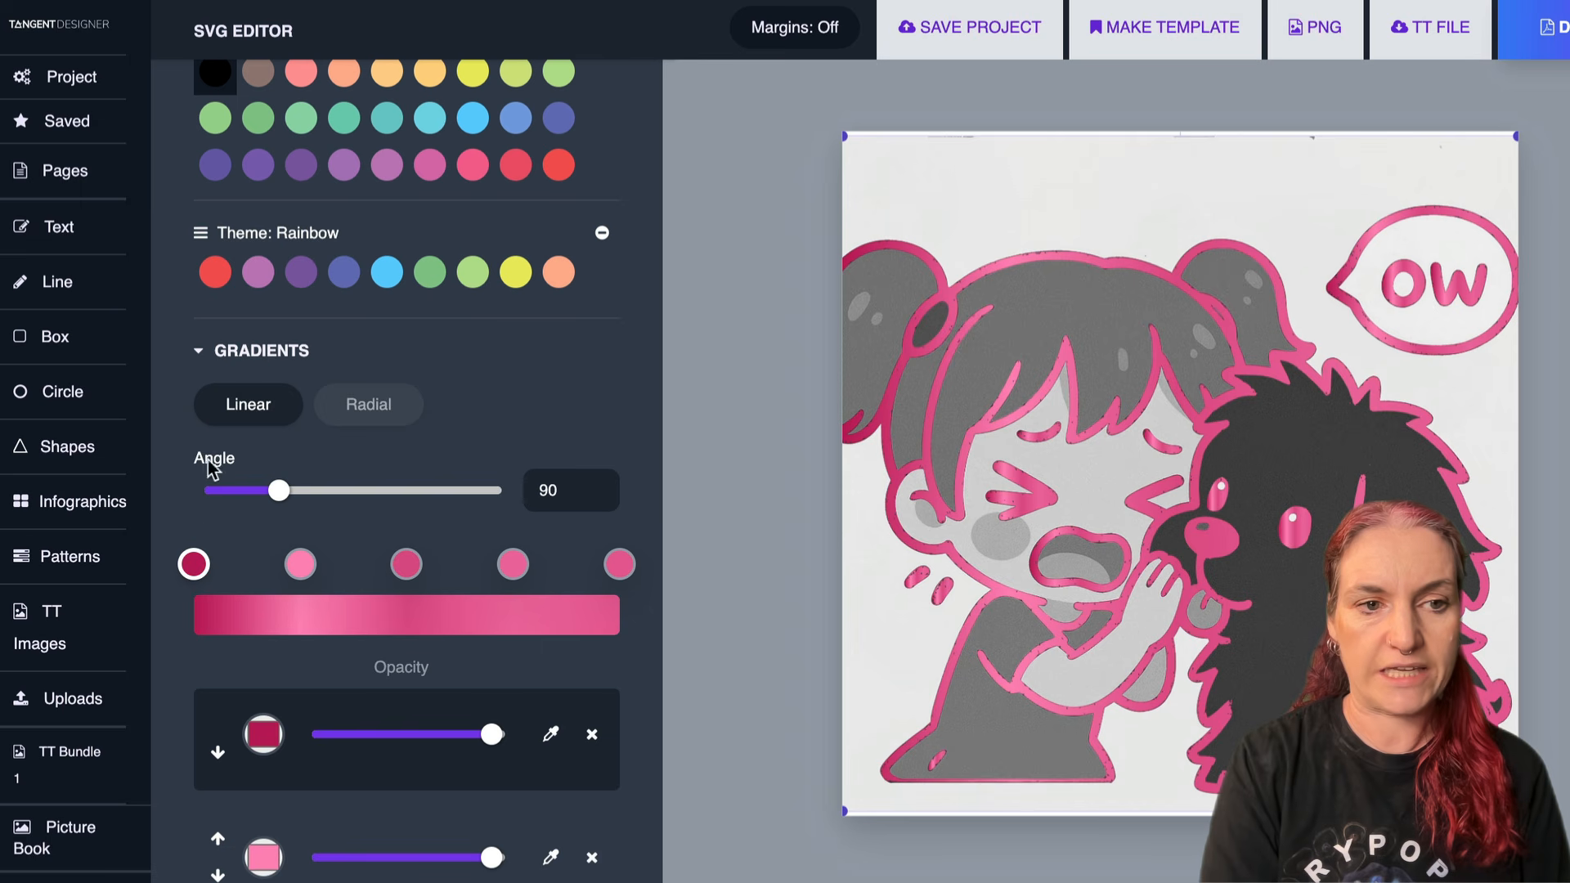
pyautogui.click(215, 271)
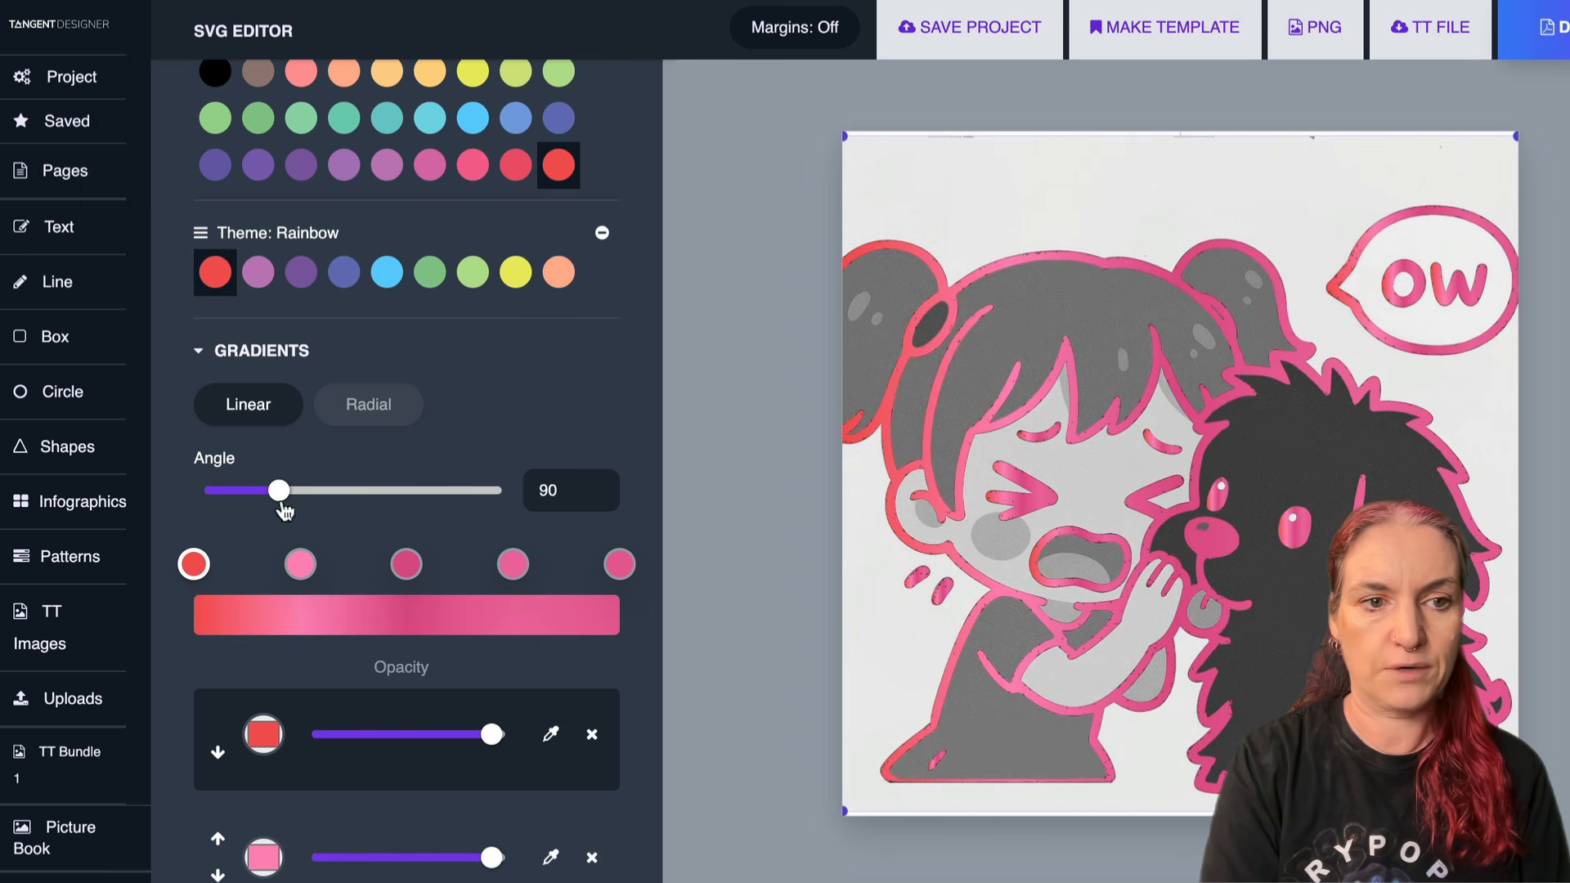
pyautogui.click(308, 576)
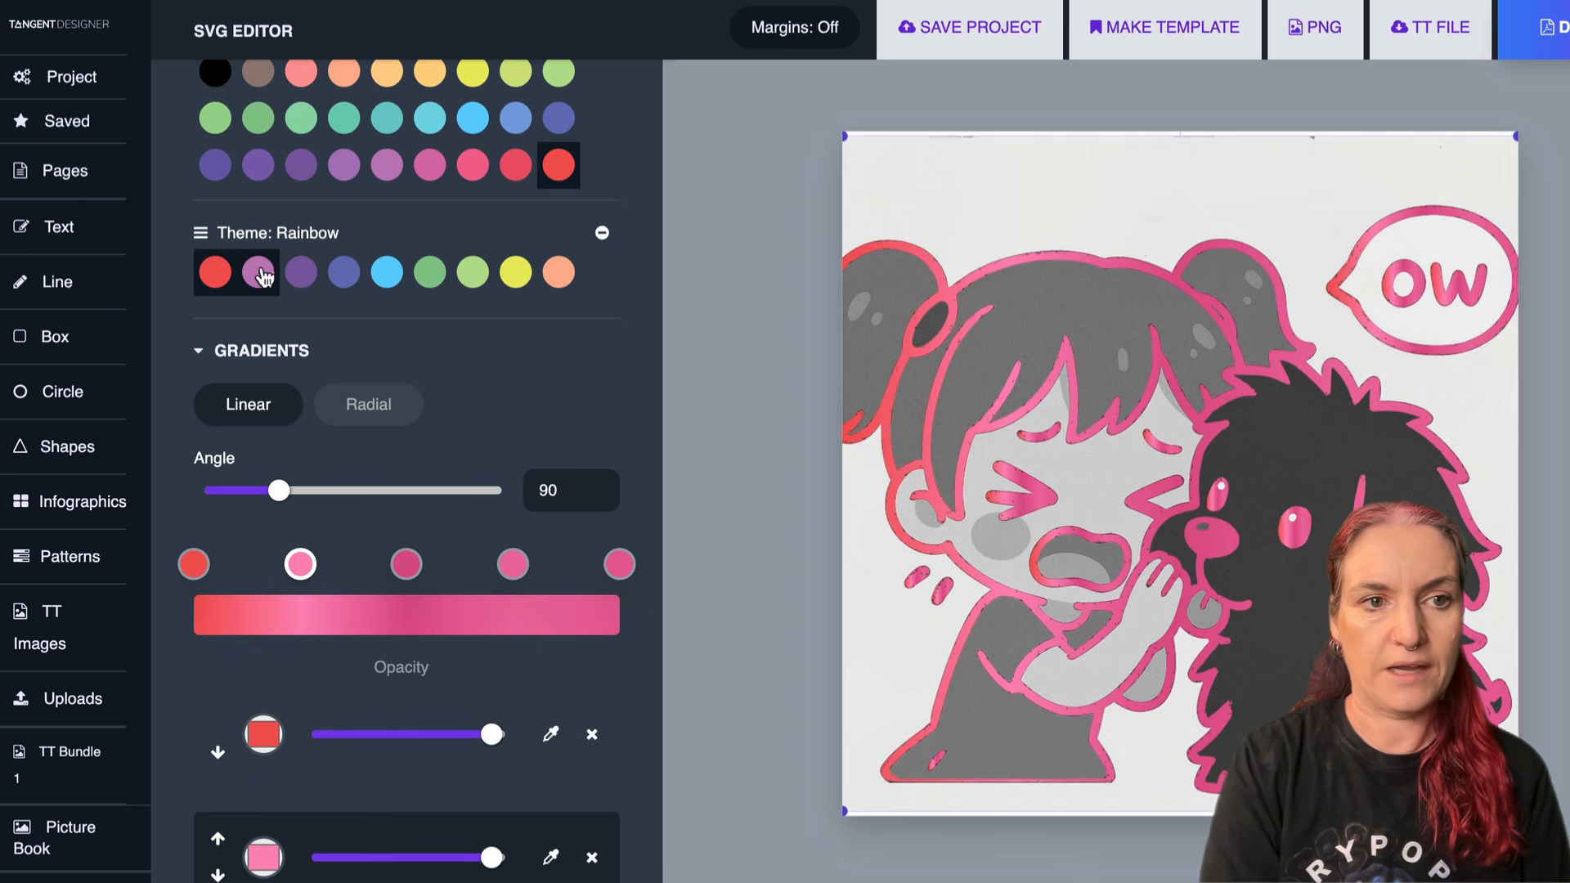
pyautogui.click(305, 272)
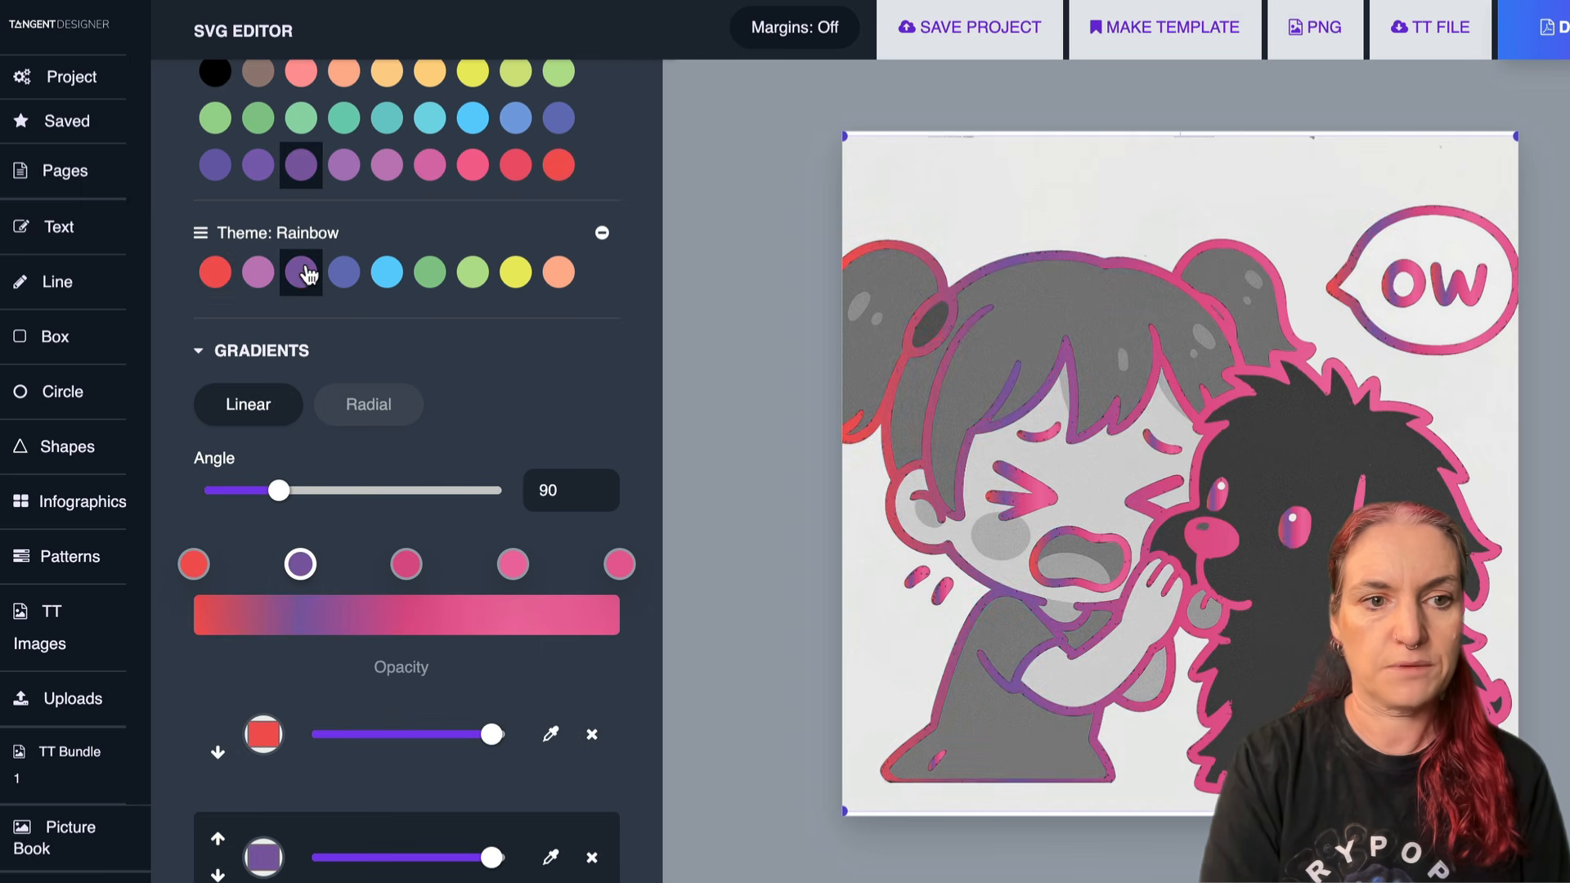
pyautogui.click(406, 566)
pyautogui.click(383, 272)
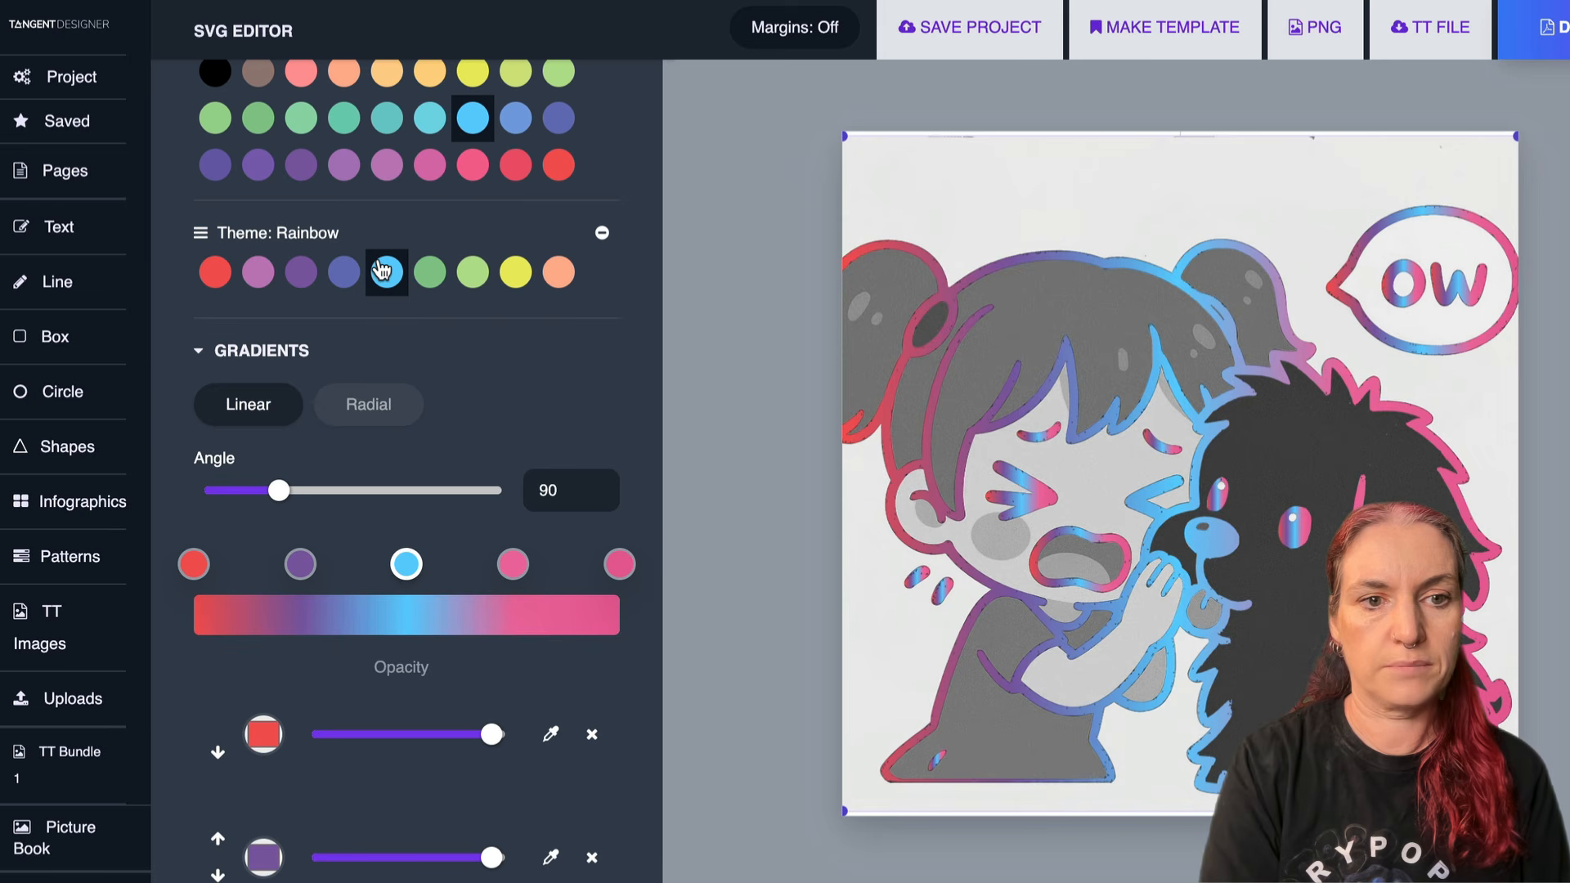
pyautogui.click(474, 278)
pyautogui.click(621, 565)
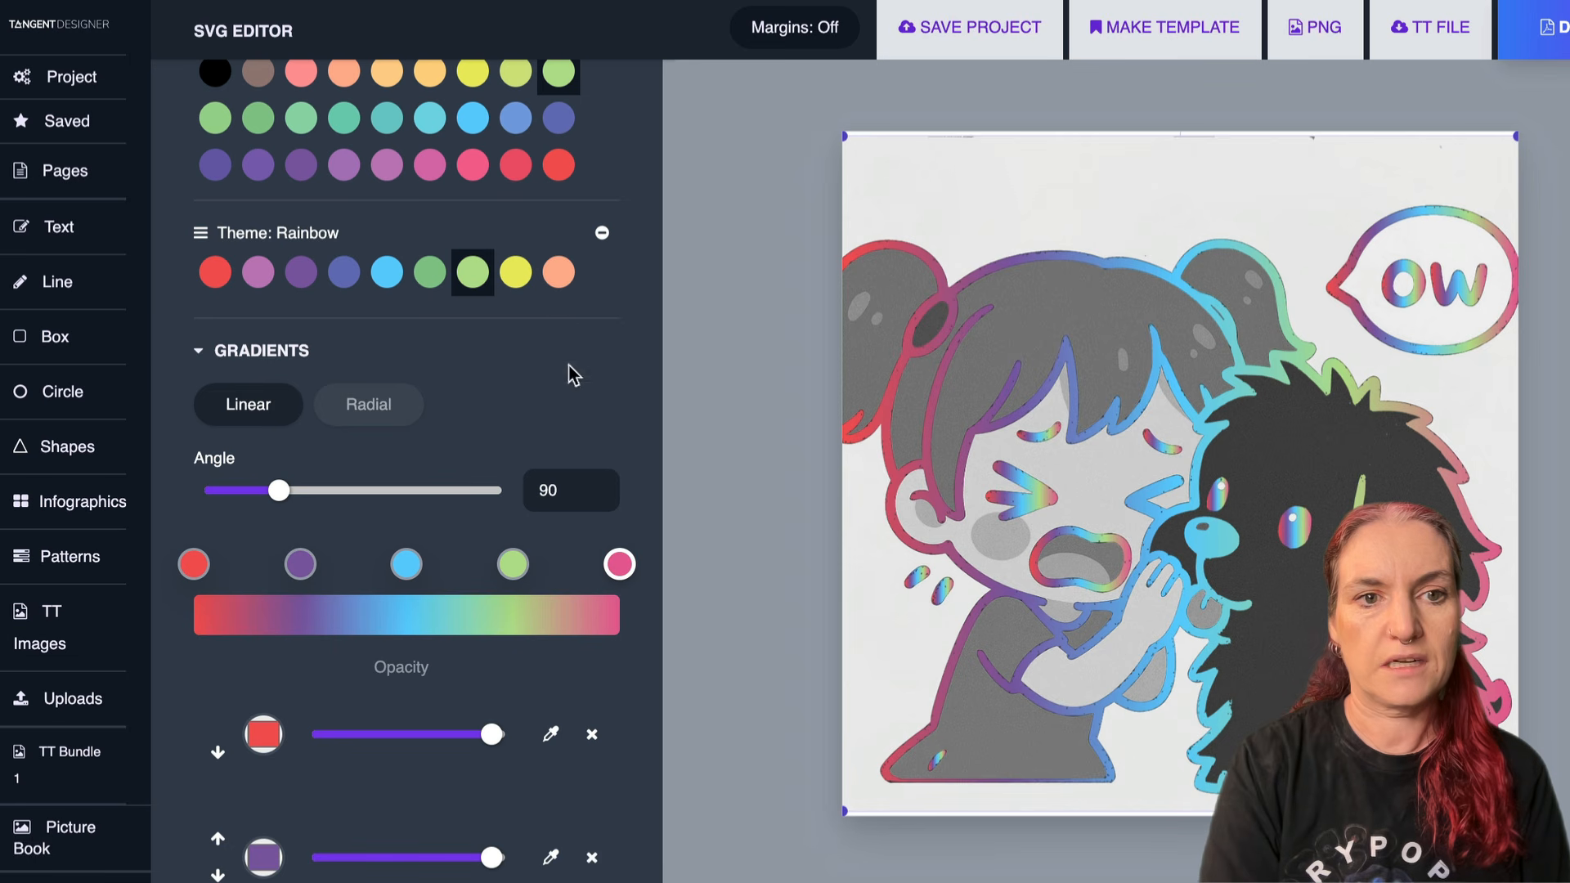
pyautogui.click(528, 275)
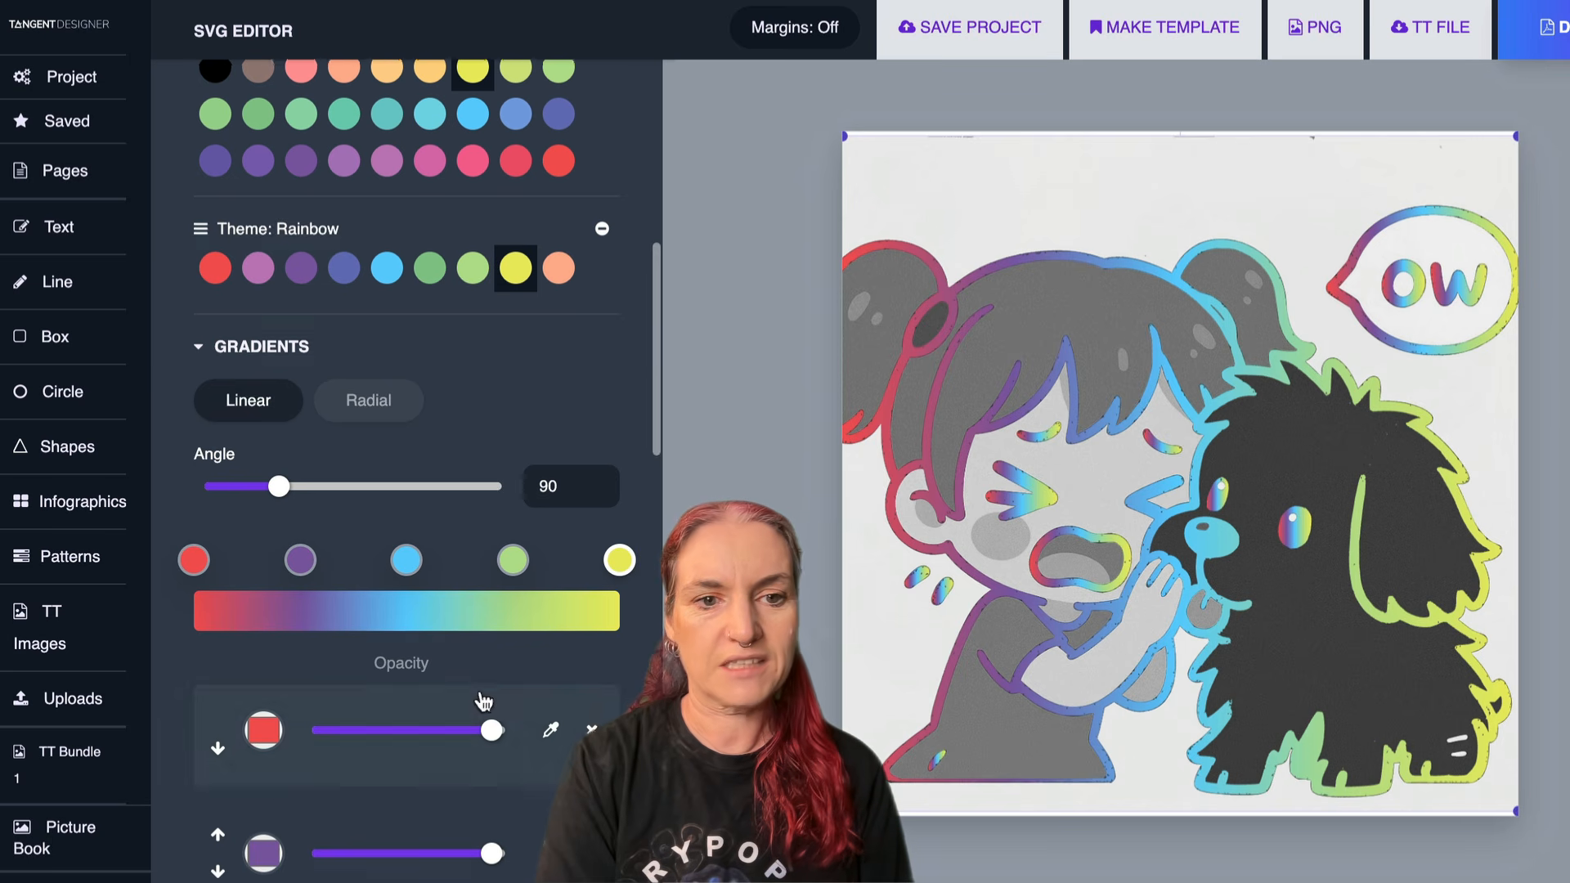
# - Add a sixth colour stop at the end of the line art's gradient and set it to the Rainbow theme's peach
pyautogui.scroll(-7, 483, 695)
pyautogui.click(229, 734)
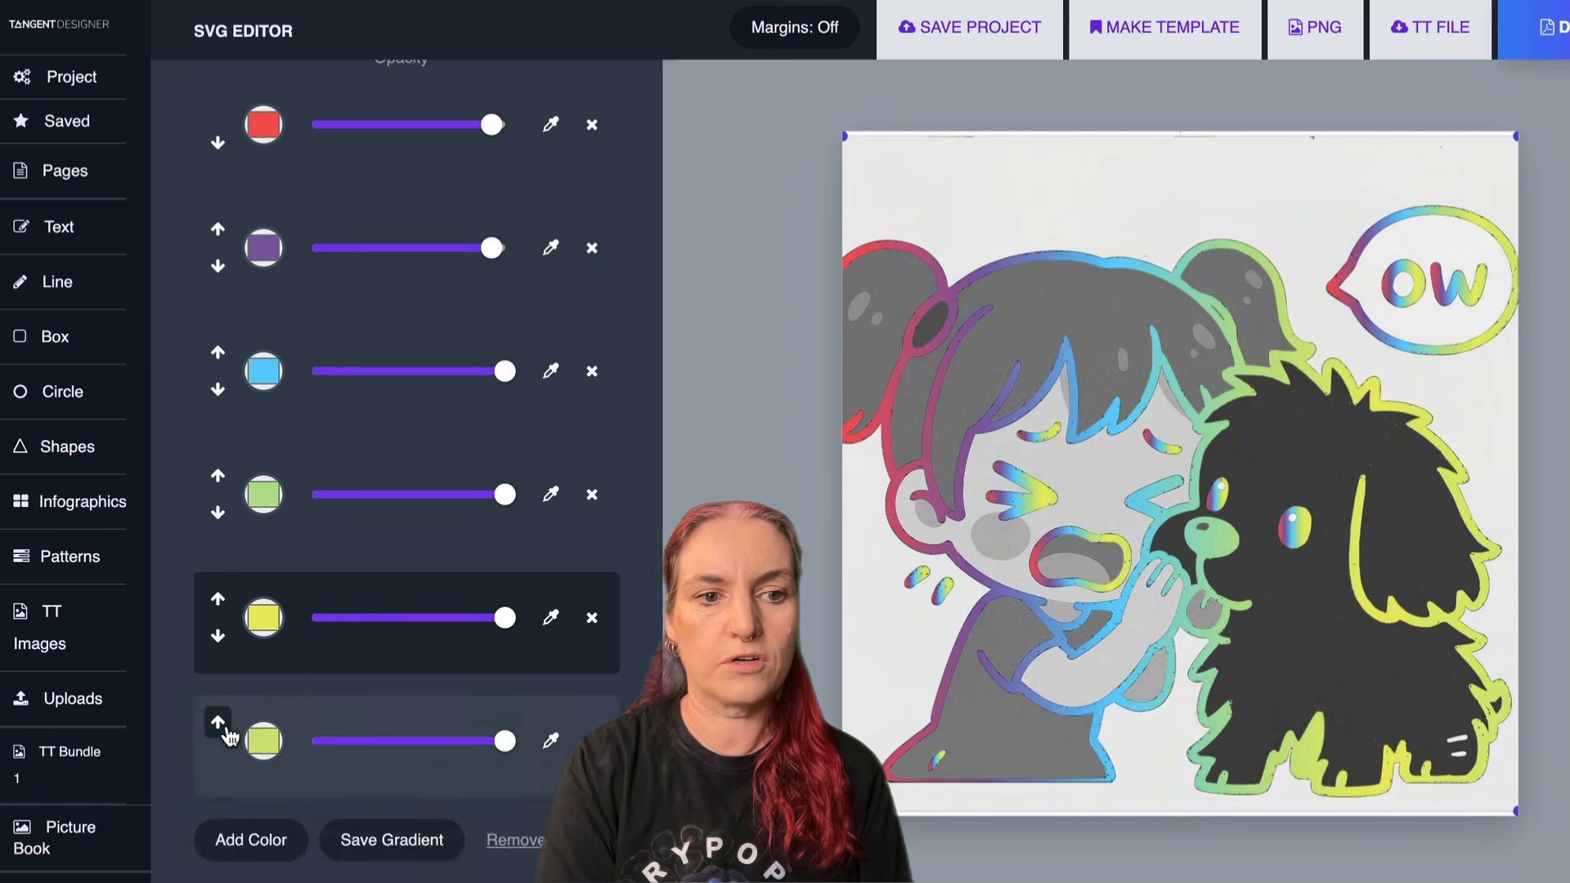
pyautogui.scroll(7, 409, 654)
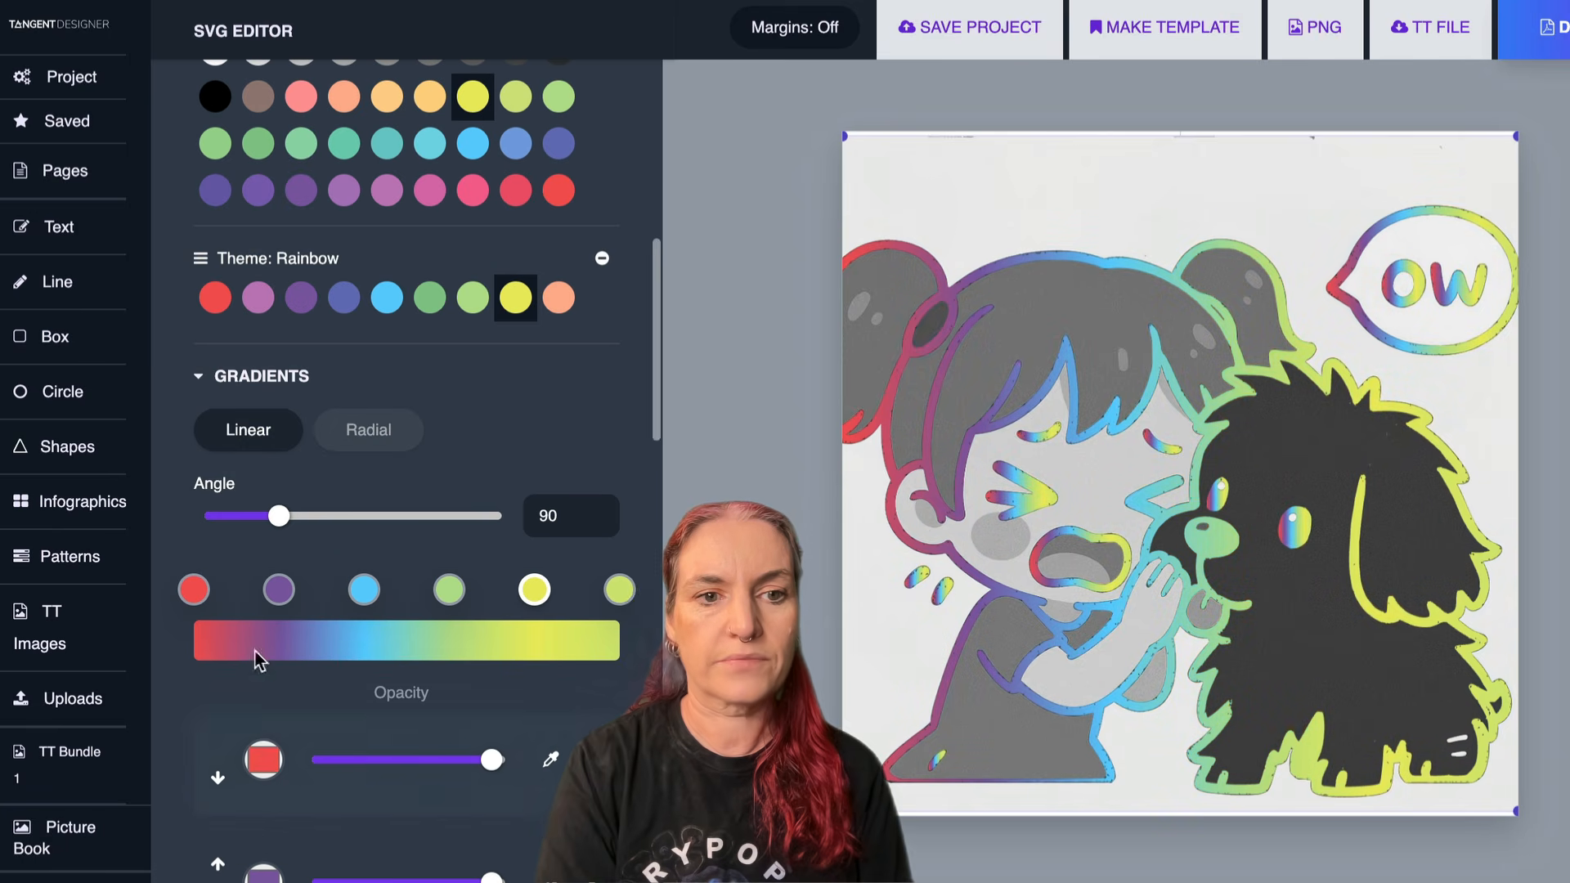
pyautogui.click(558, 297)
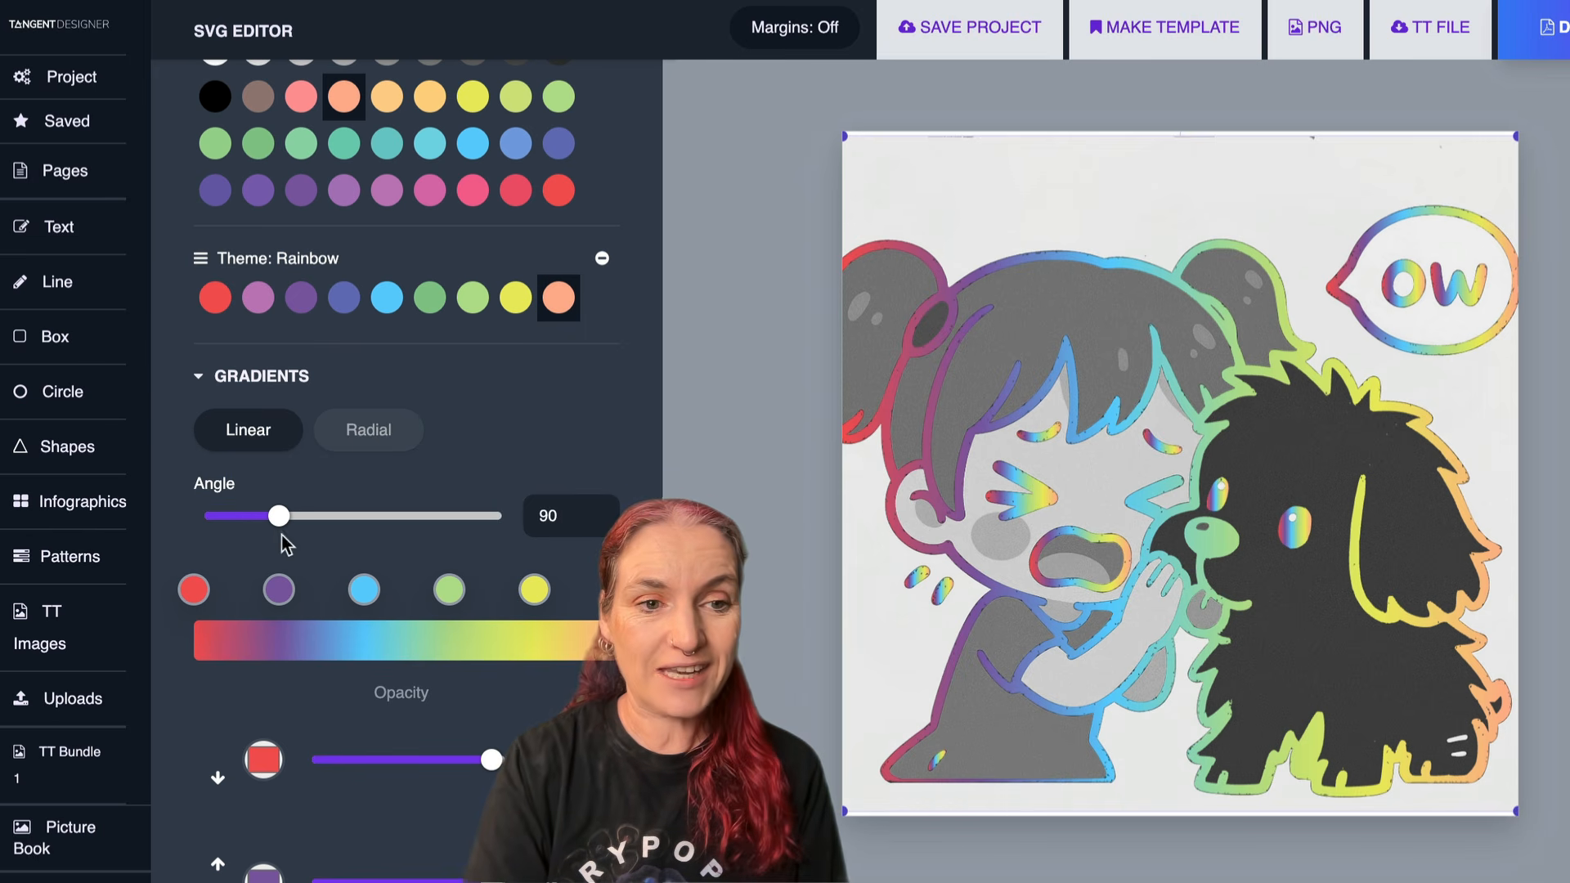
# - Set the angle of the line art's linear gradient to 360
pyautogui.moveTo(279, 516); pyautogui.dragTo(382, 515)
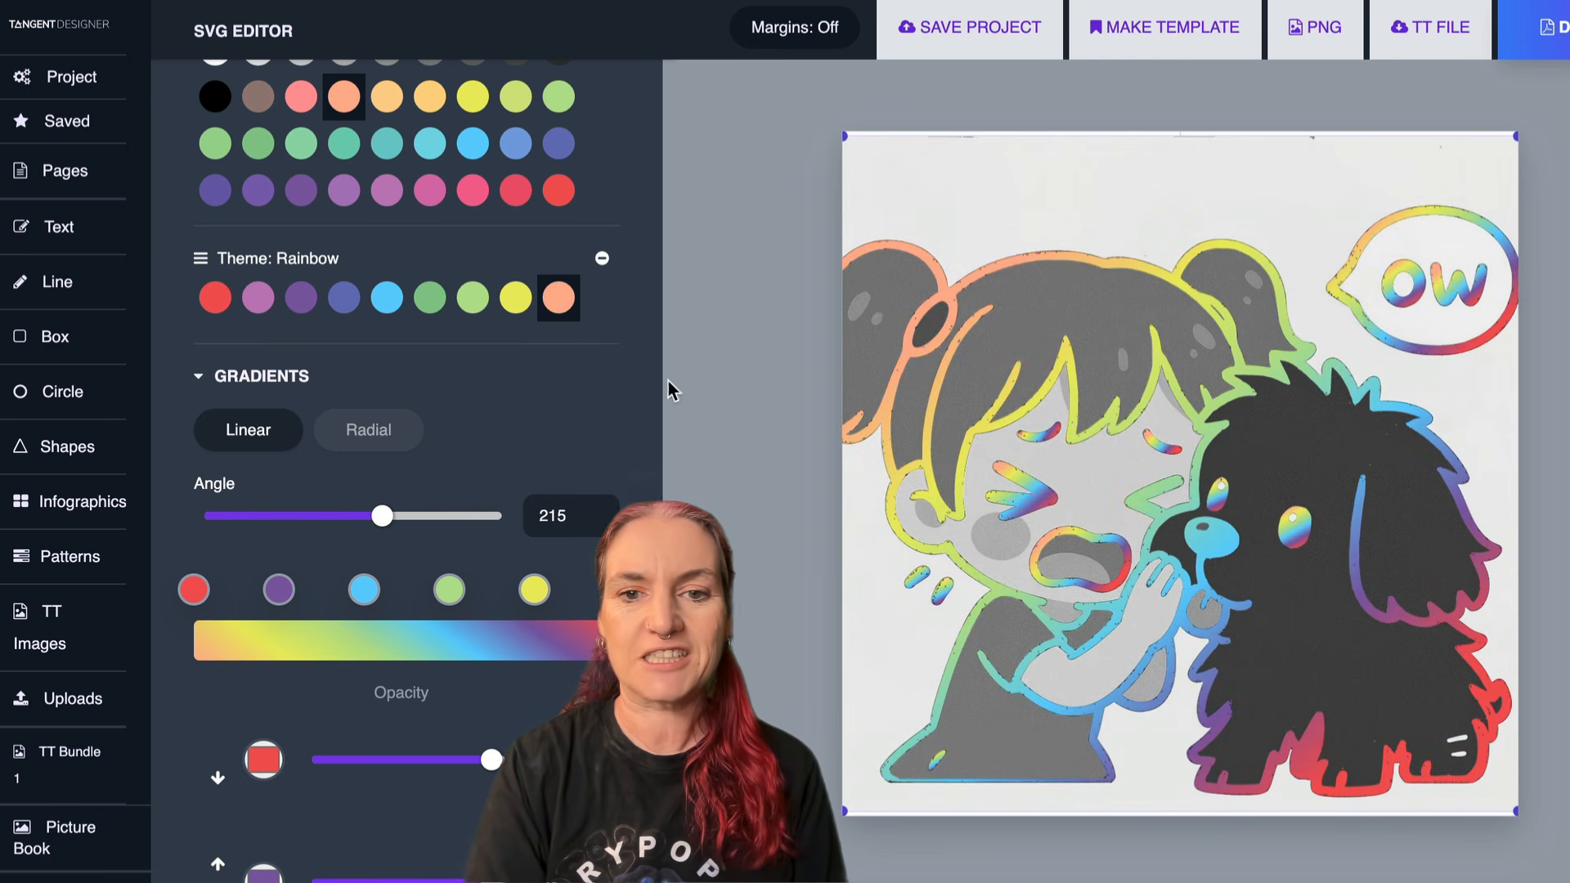
pyautogui.click(481, 515)
pyautogui.moveTo(482, 490); pyautogui.dragTo(509, 478)
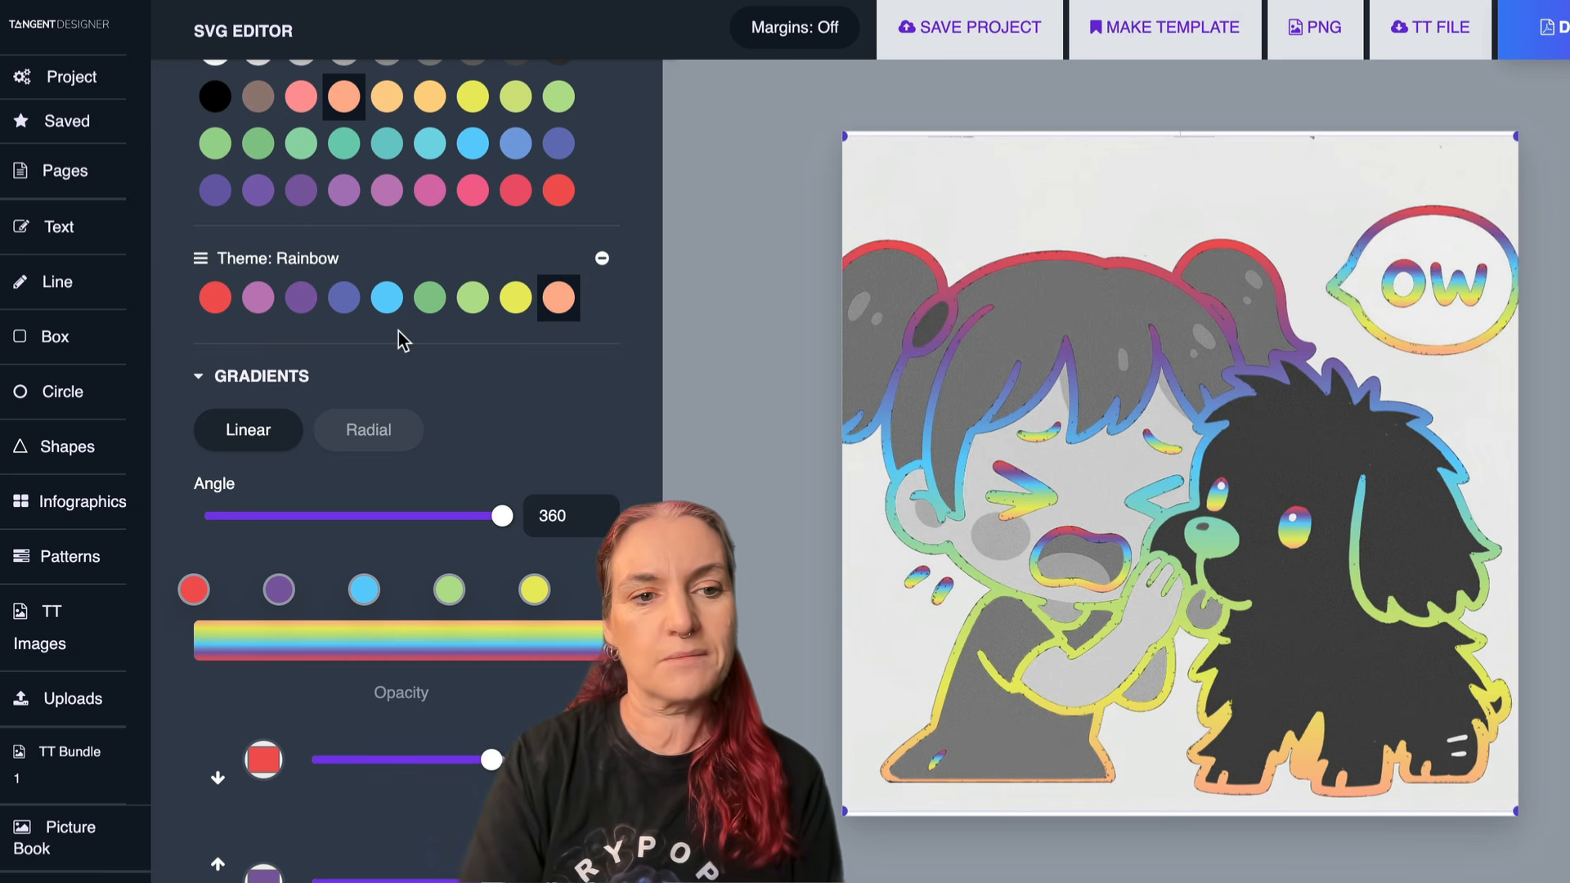
# - Add a drop shadow to the line art and set its colour to a vivid magenta-purple
pyautogui.scroll(-1, 399, 331)
pyautogui.scroll(-15, 399, 331)
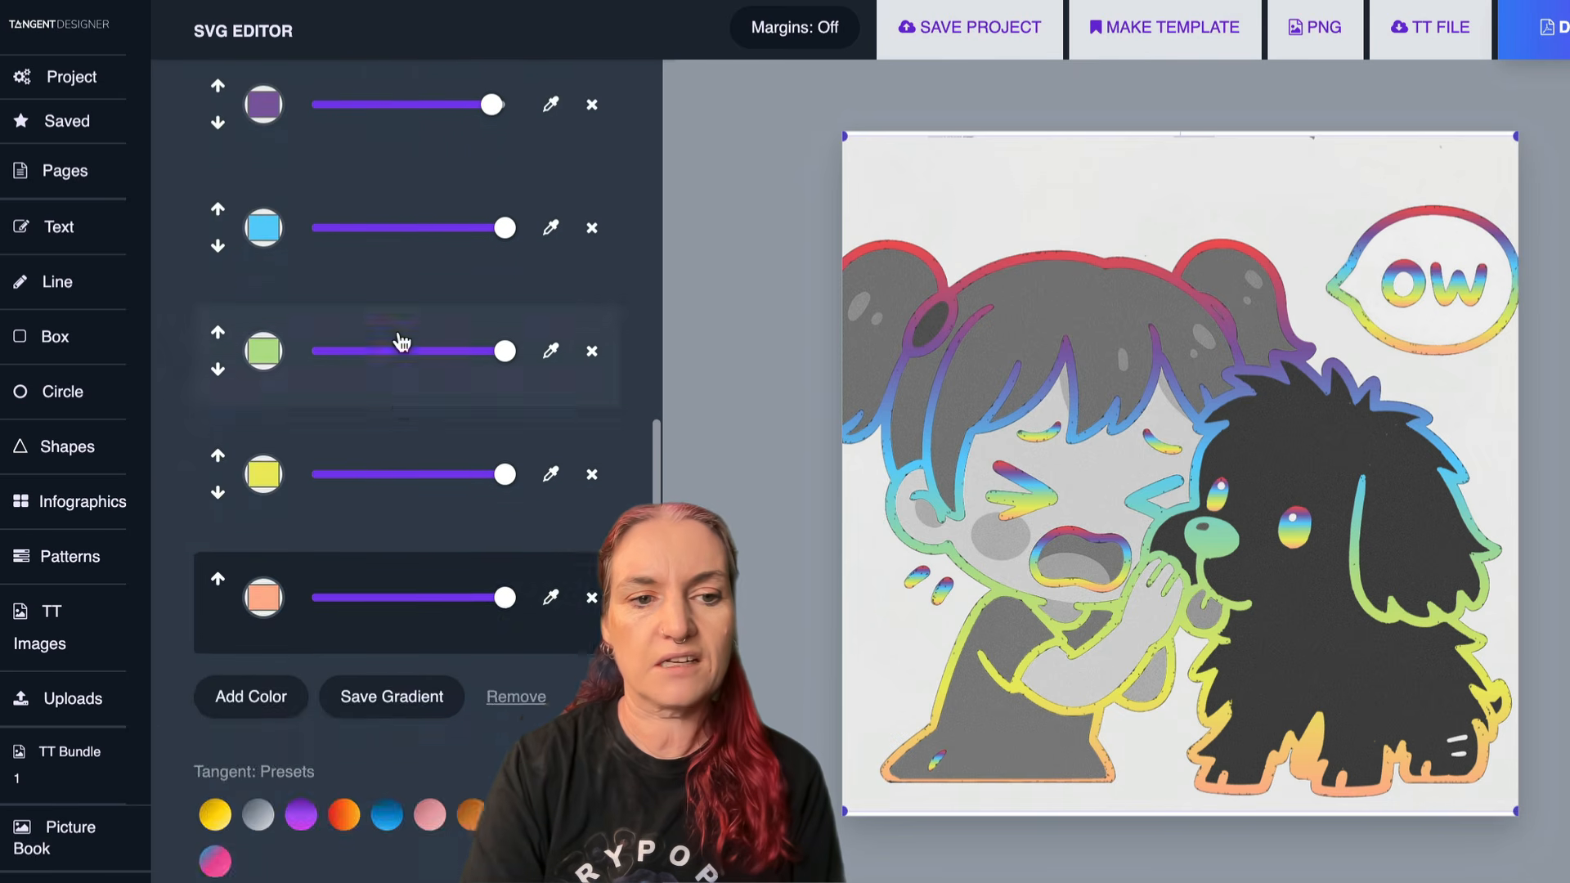
pyautogui.scroll(-2, 399, 336)
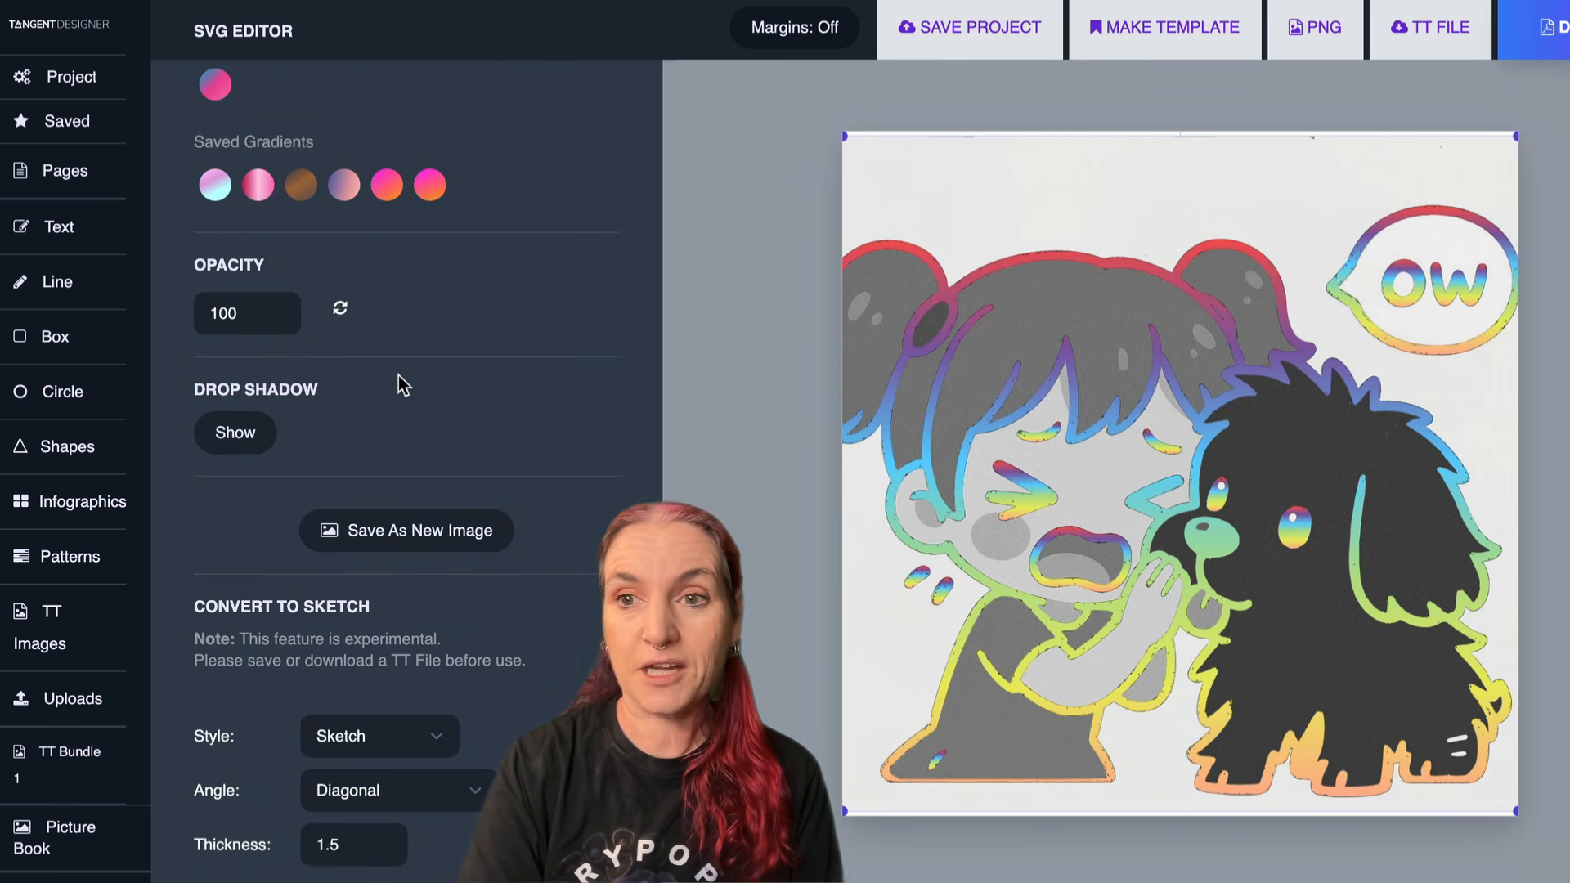
pyautogui.click(253, 434)
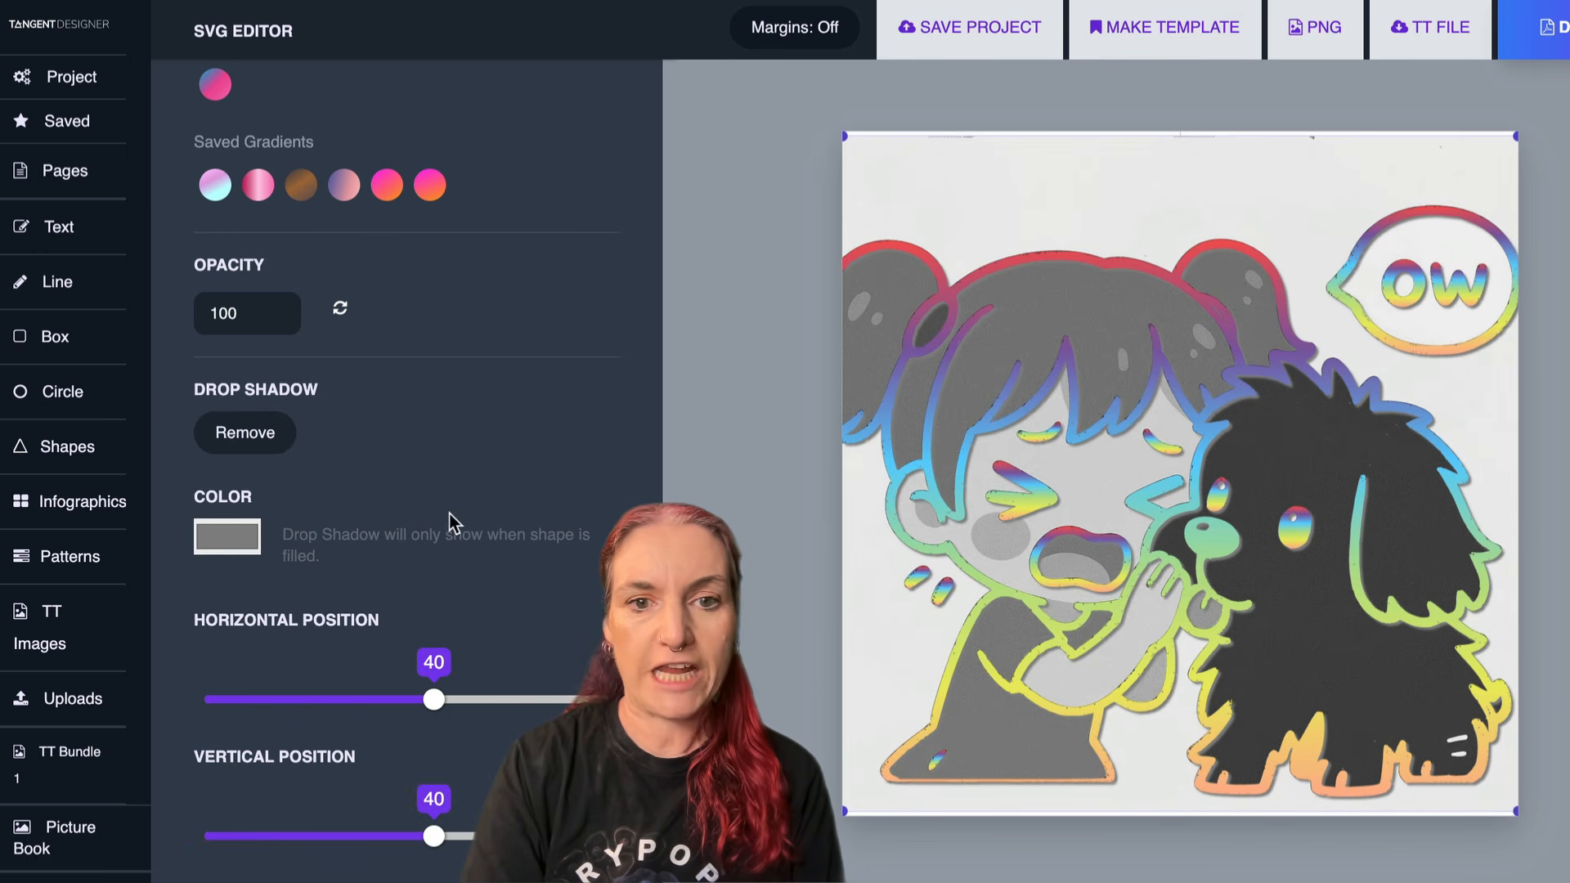
pyautogui.click(238, 543)
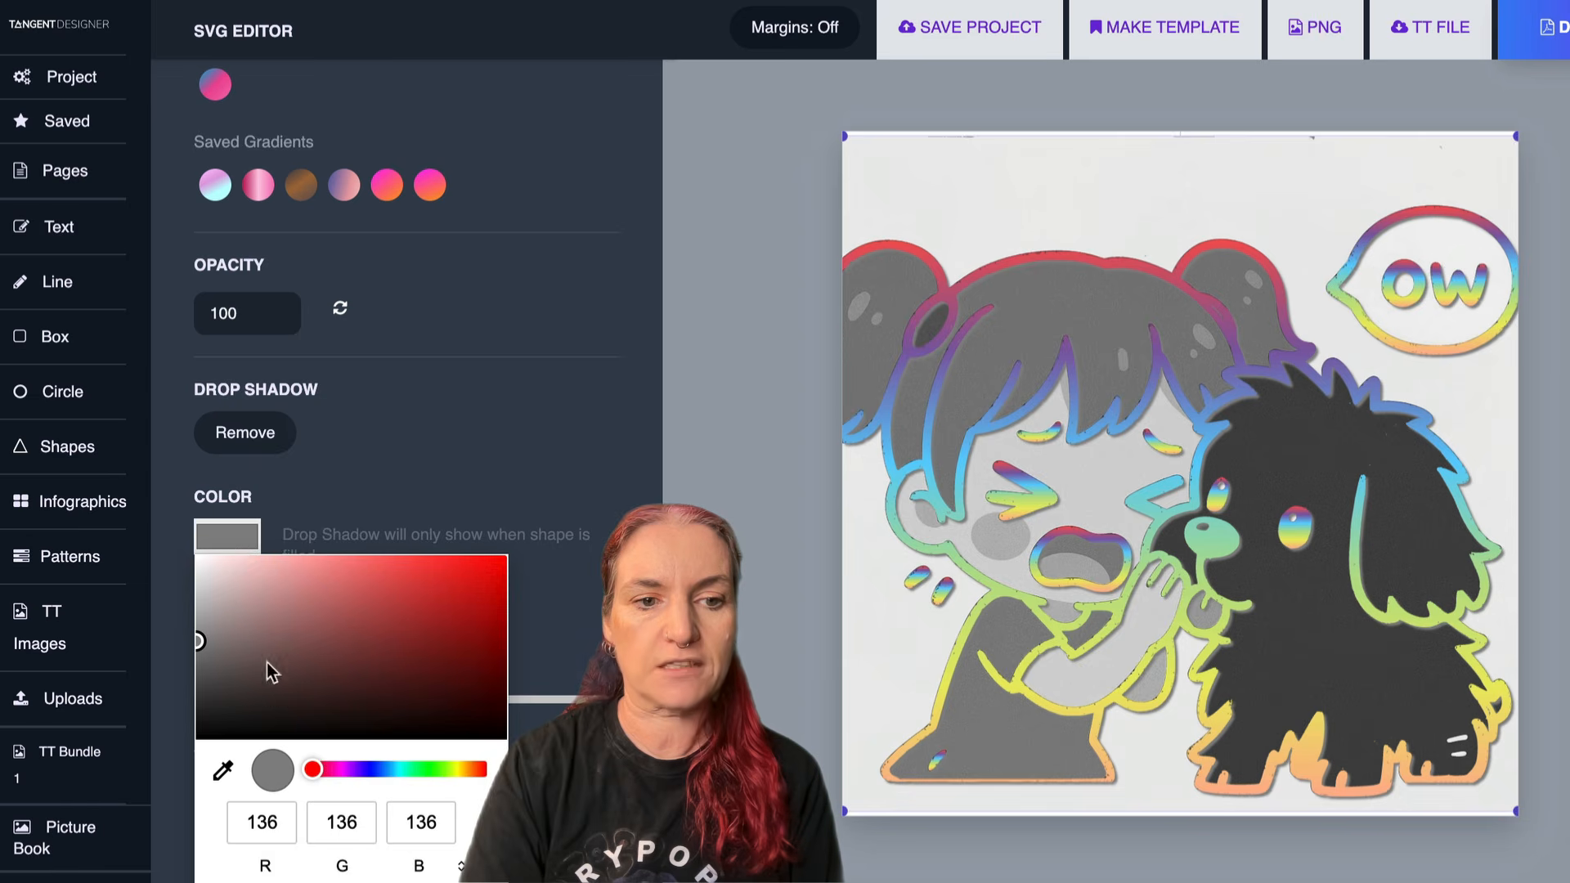
pyautogui.moveTo(331, 773); pyautogui.dragTo(343, 772)
pyautogui.moveTo(350, 704)
pyautogui.mouseDown()
pyautogui.moveTo(350, 666)
pyautogui.moveTo(488, 599)
pyautogui.mouseUp()
pyautogui.click(470, 478)
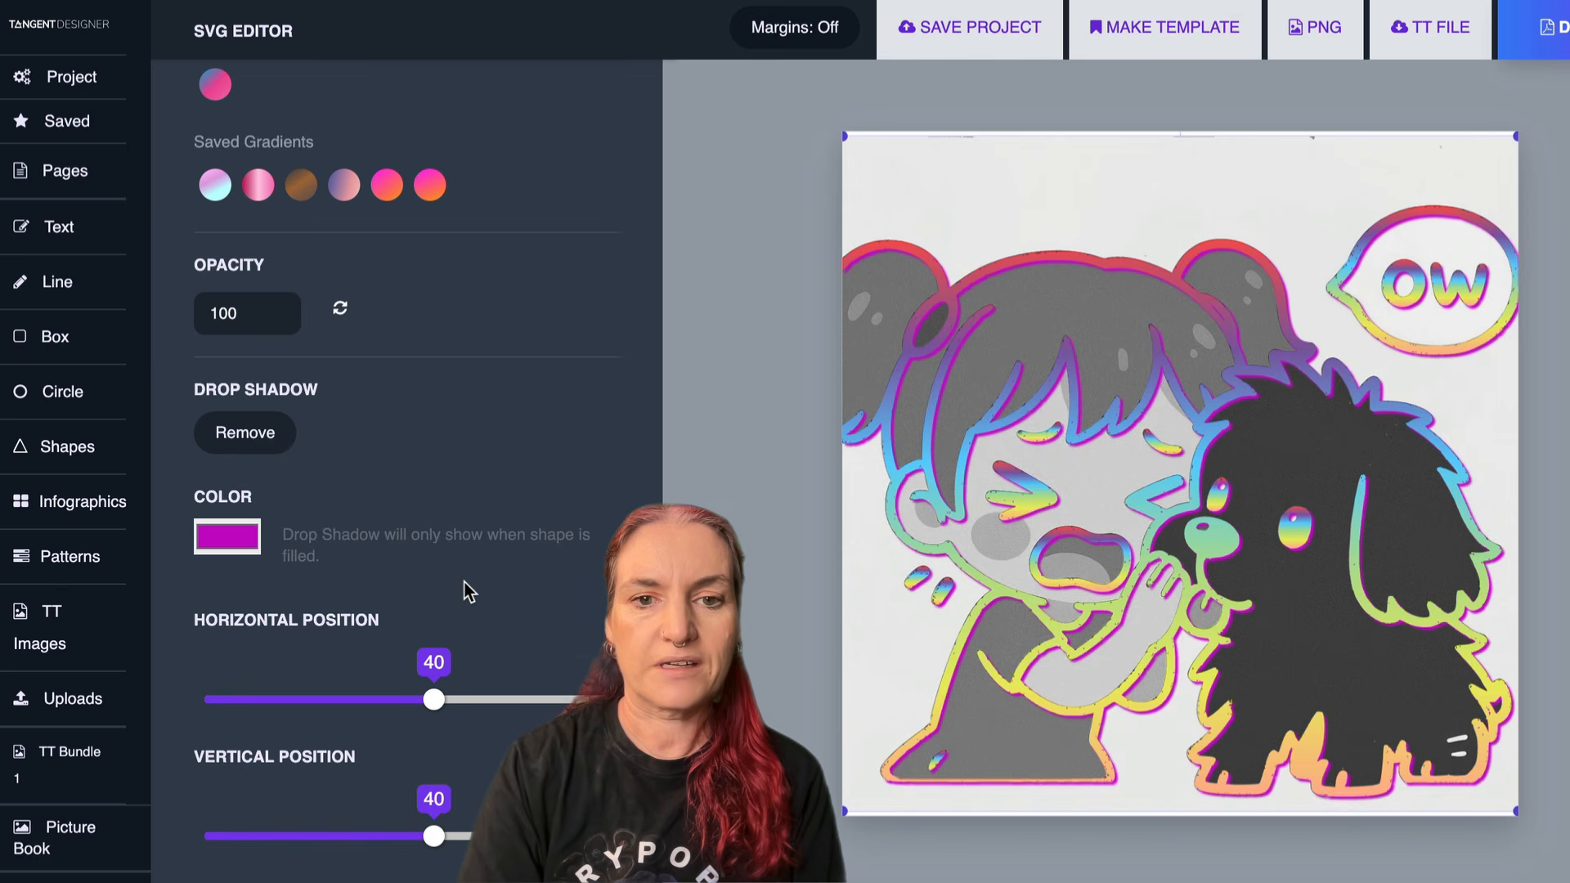
# - Set the drop shadow's horizontal position to -51, vertical position to 75 and blur to 21
pyautogui.scroll(-1, 464, 590)
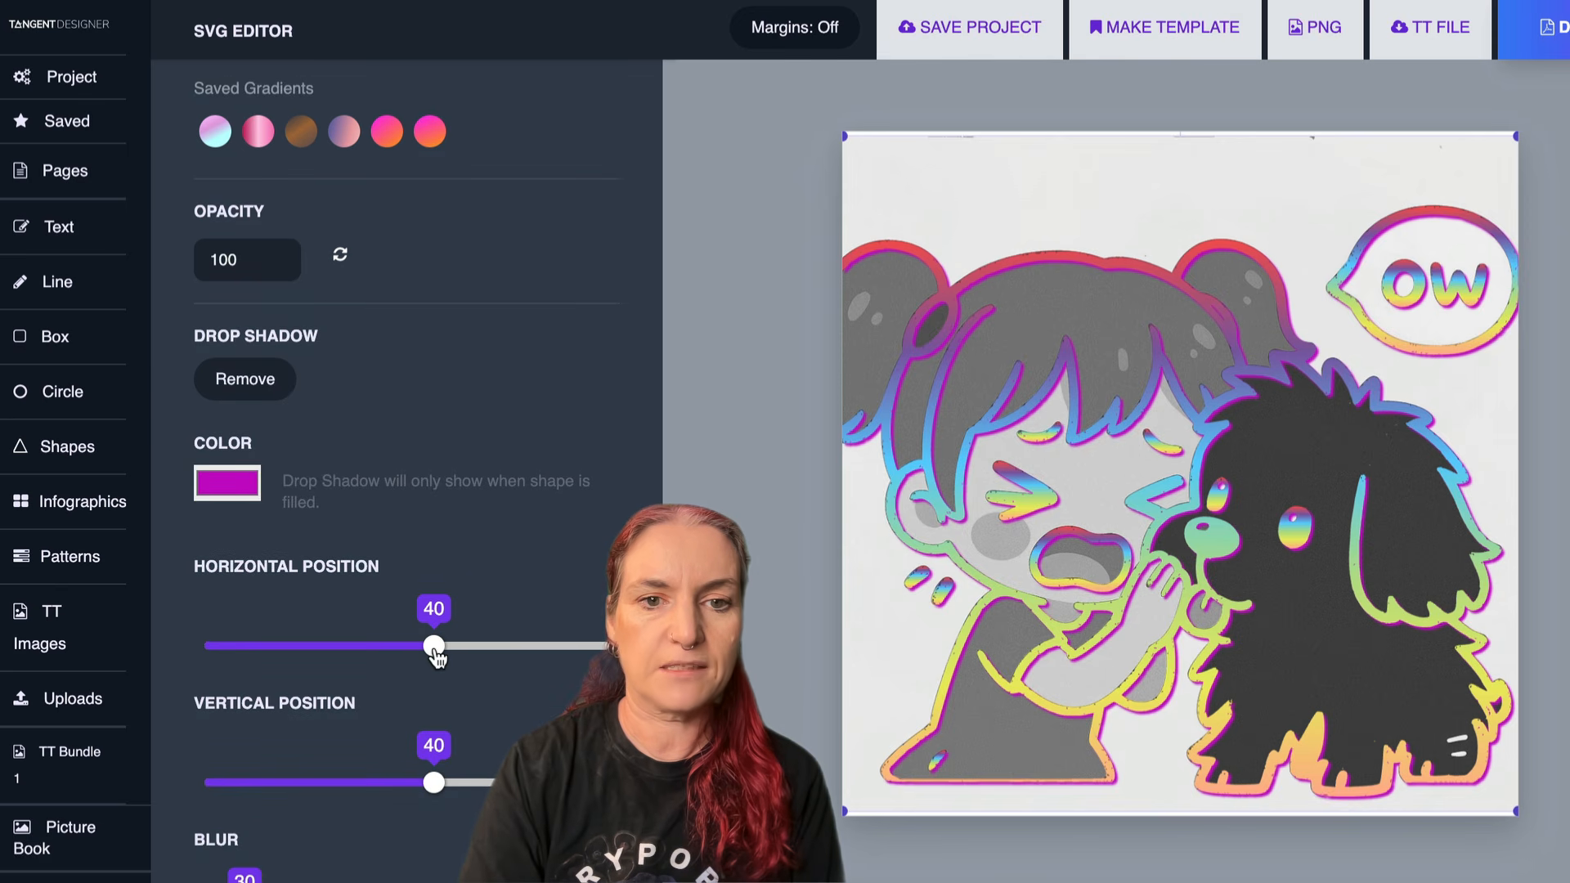
pyautogui.moveTo(436, 655); pyautogui.dragTo(376, 666)
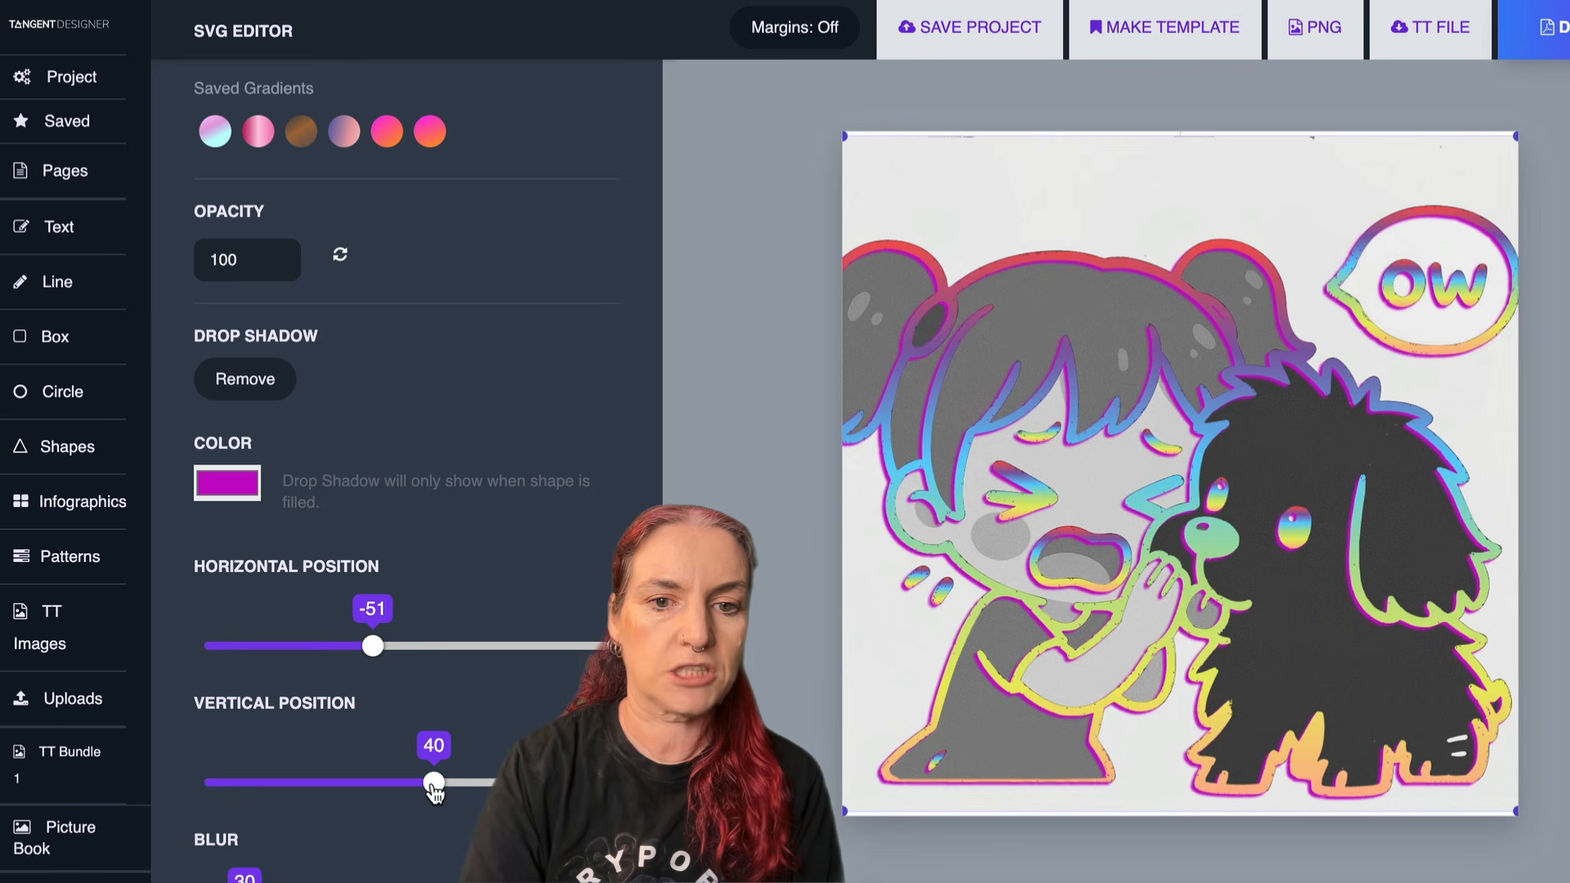
pyautogui.moveTo(434, 786)
pyautogui.mouseDown()
pyautogui.moveTo(421, 790)
pyautogui.moveTo(459, 791)
pyautogui.mouseUp()
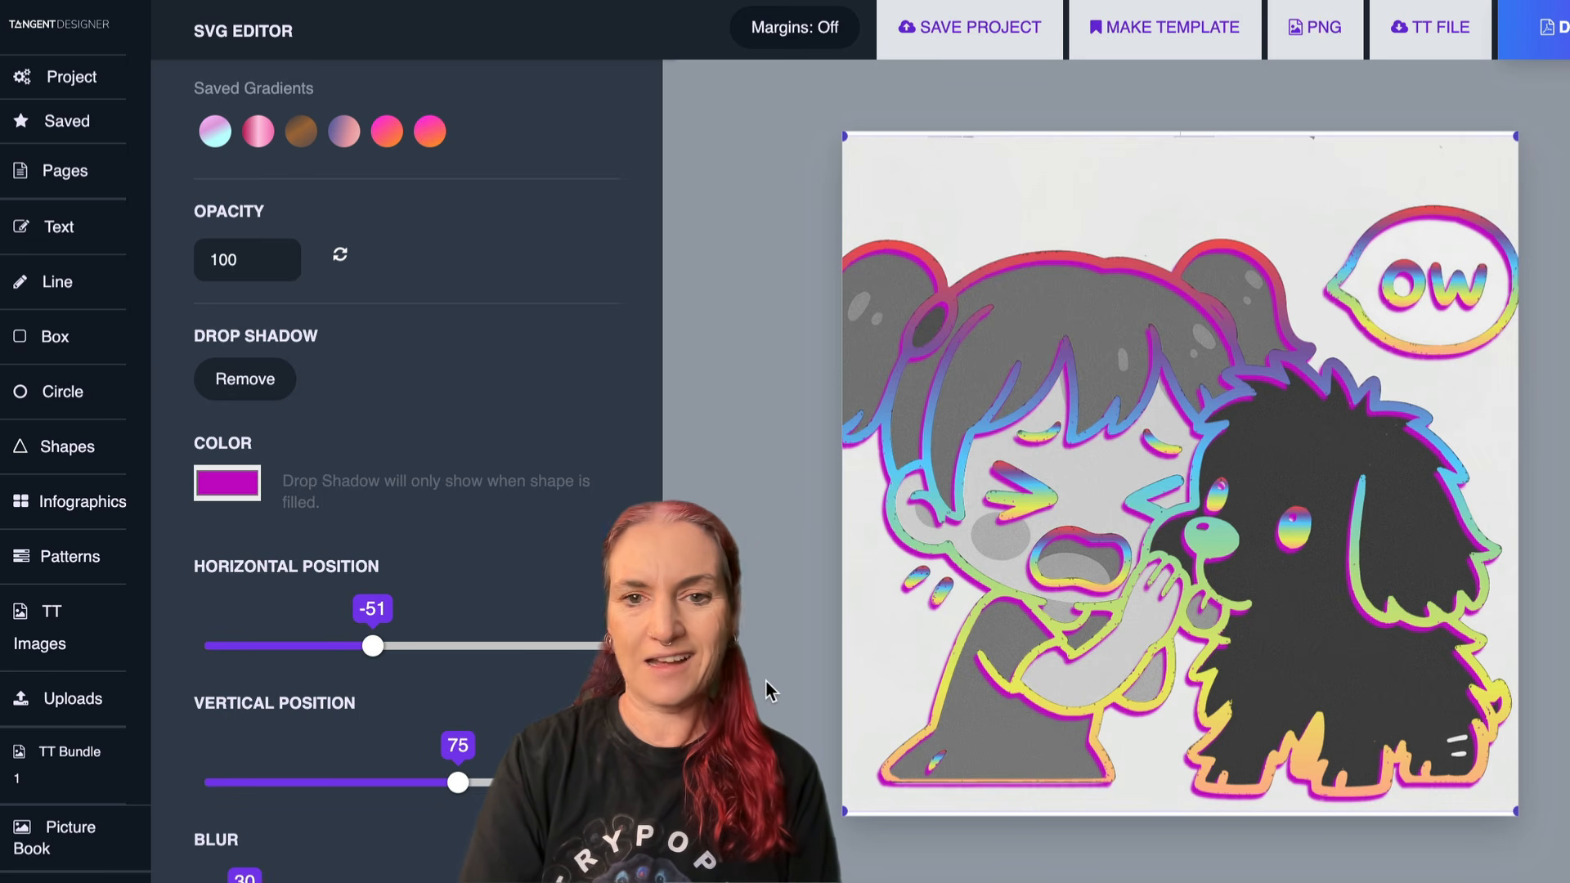
pyautogui.scroll(-3, 182, 467)
pyautogui.moveTo(244, 676); pyautogui.dragTo(232, 676)
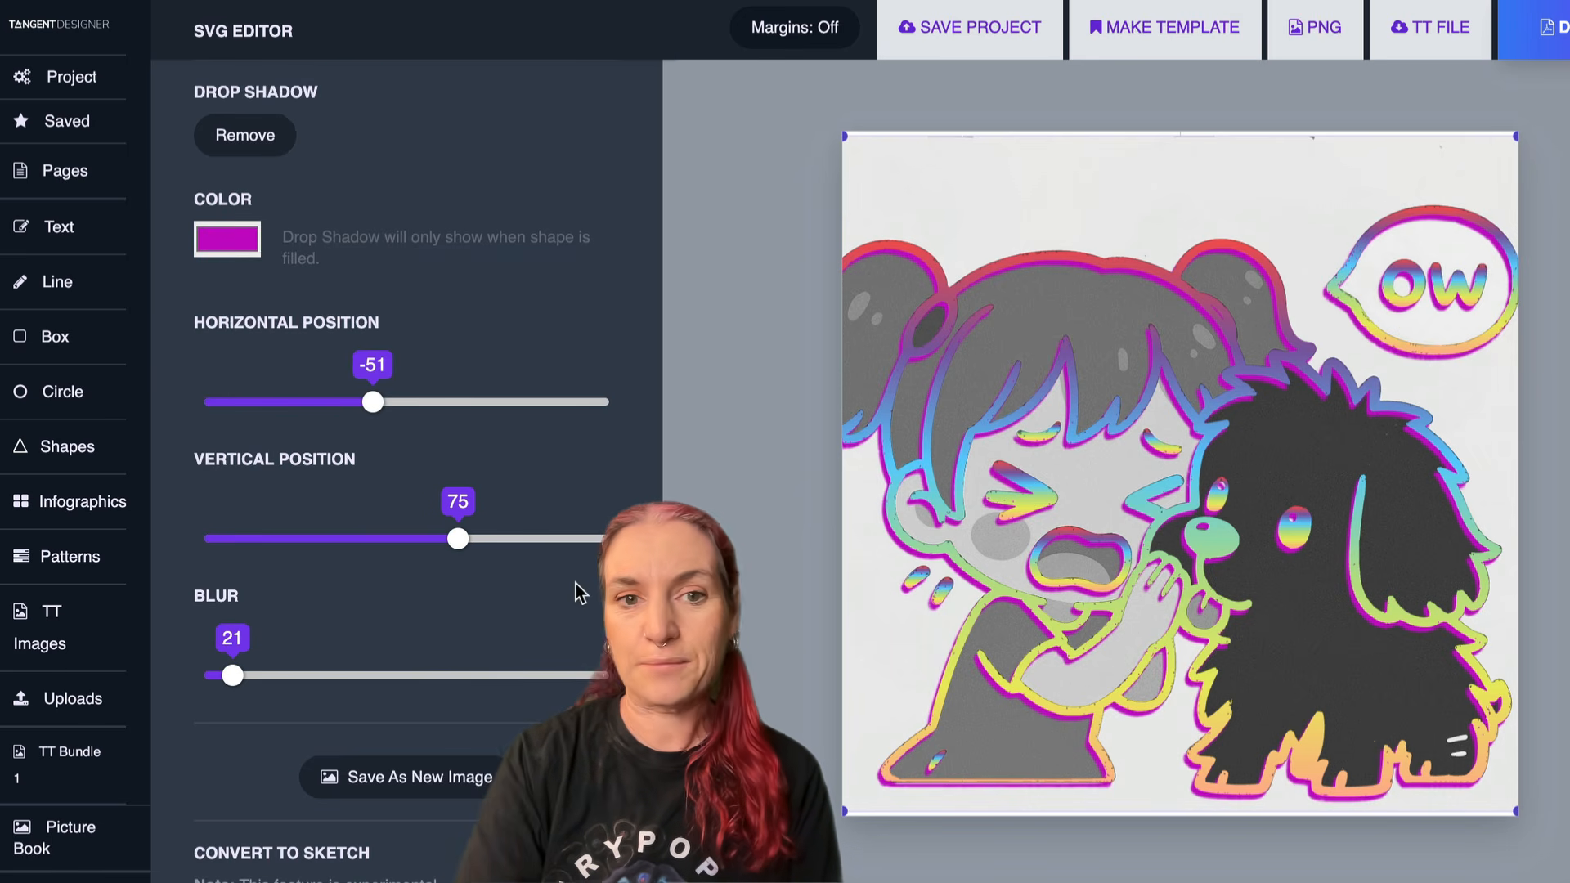
pyautogui.moveTo(805, 125); pyautogui.dragTo(1011, 357)
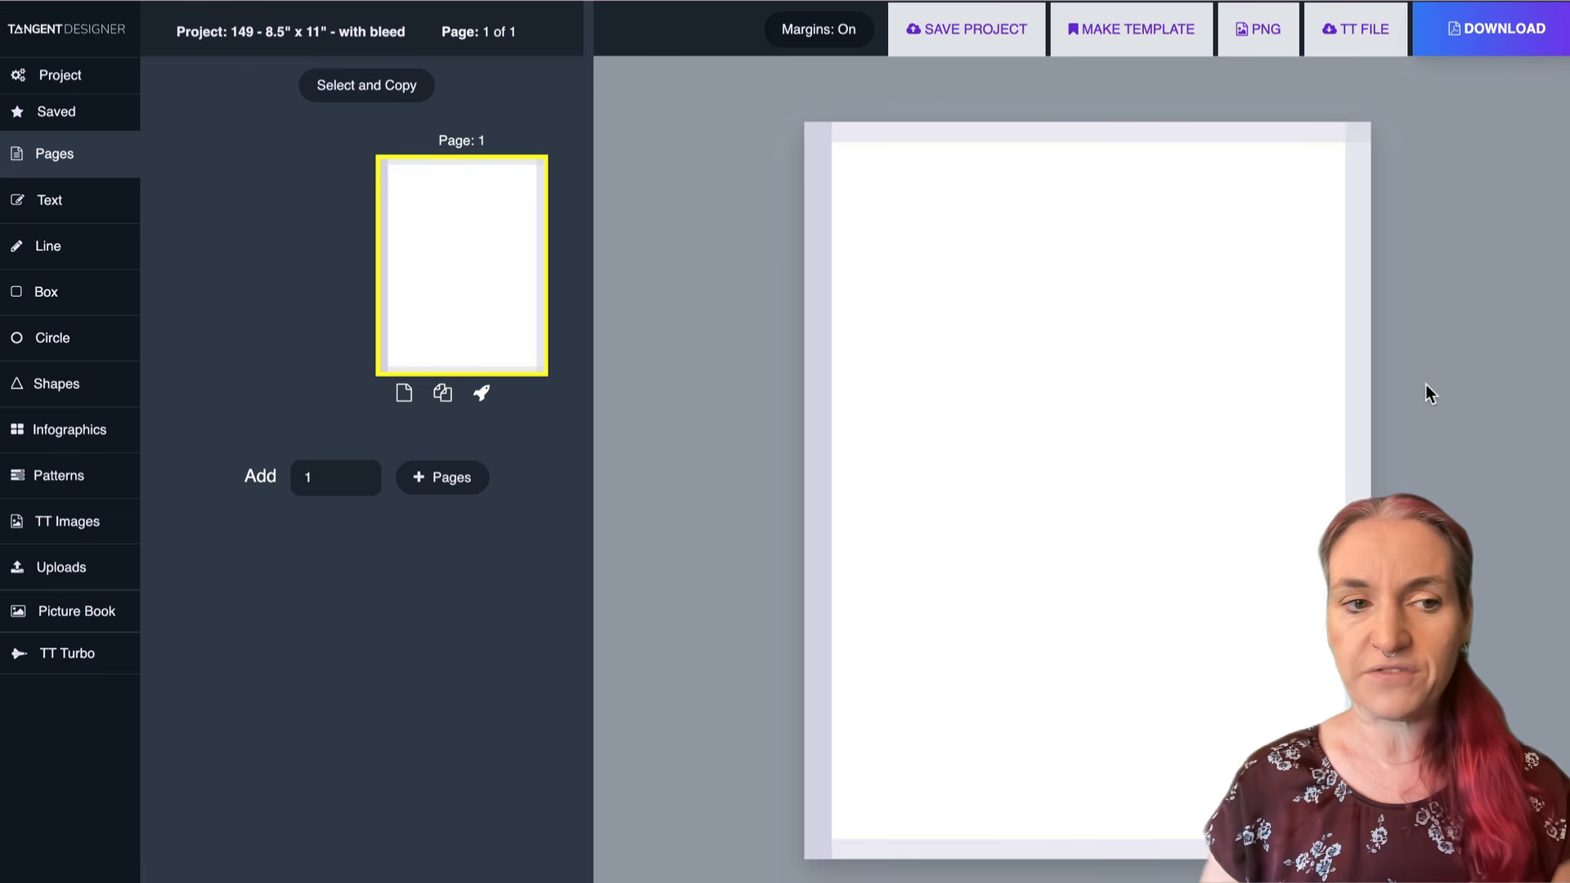
# - Fill the blank 8.5" x 11" page with the black and pink concentric hexagon pattern from the pattern library
pyautogui.click(57, 471)
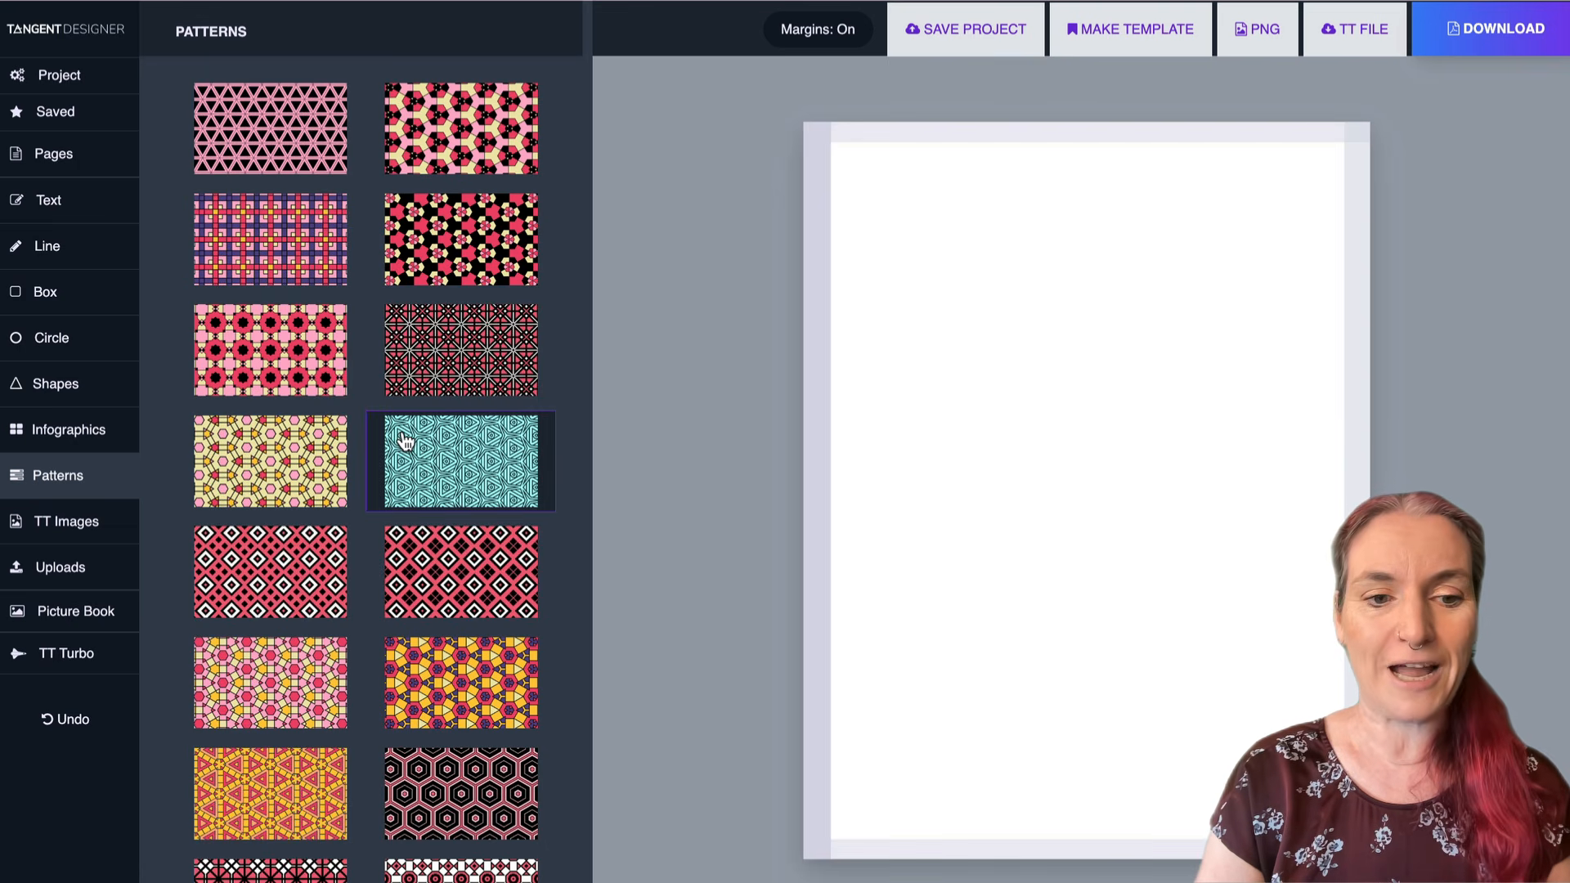
pyautogui.scroll(-2, 403, 445)
pyautogui.scroll(-3, 405, 442)
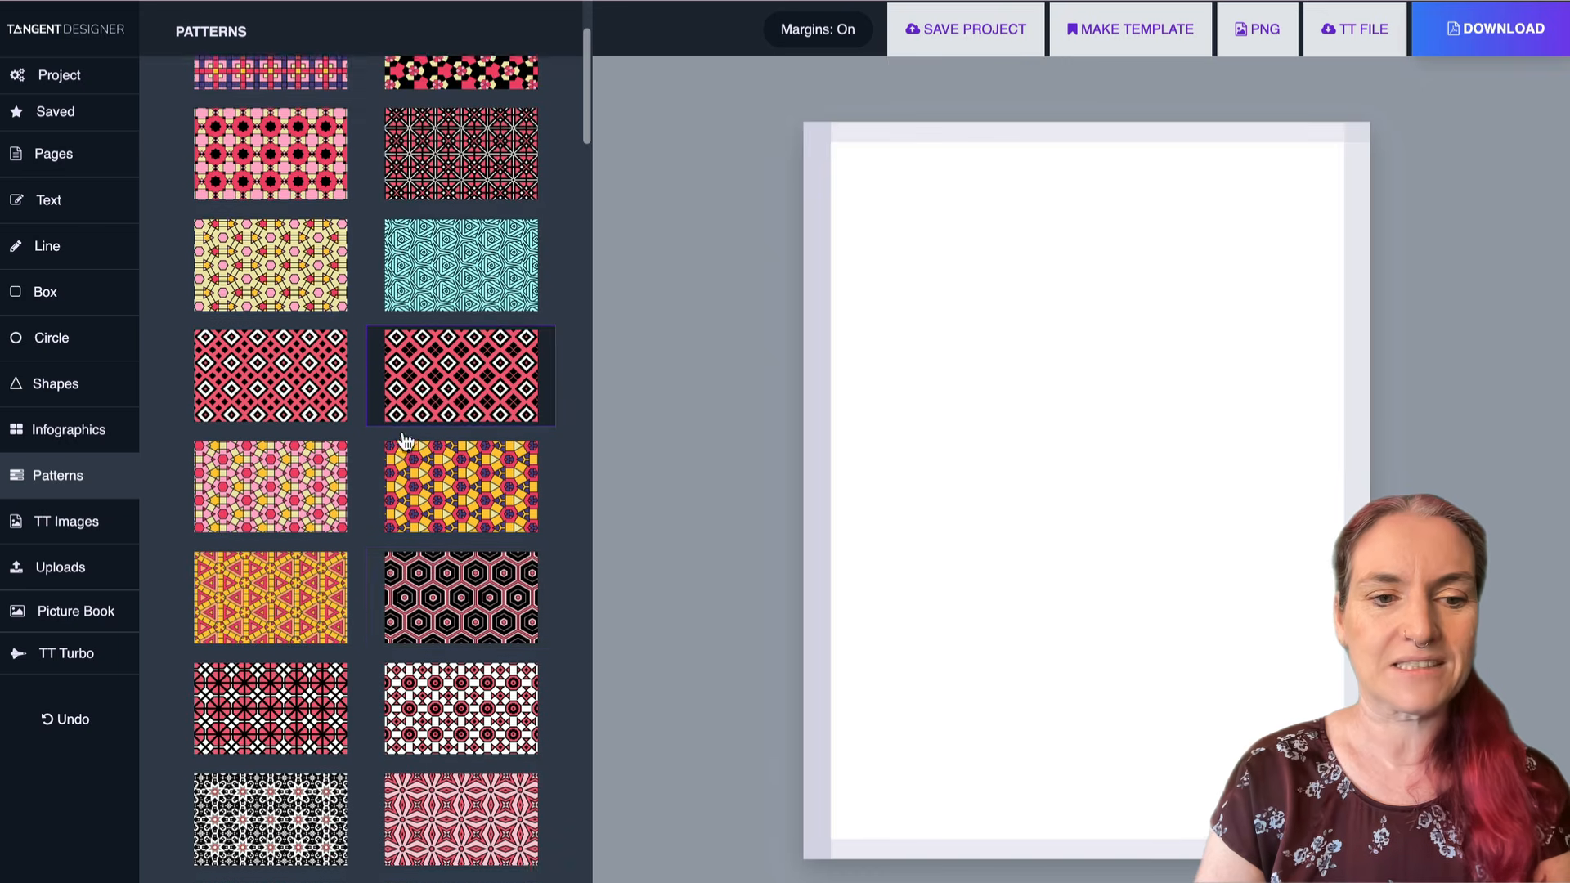
pyautogui.click(449, 432)
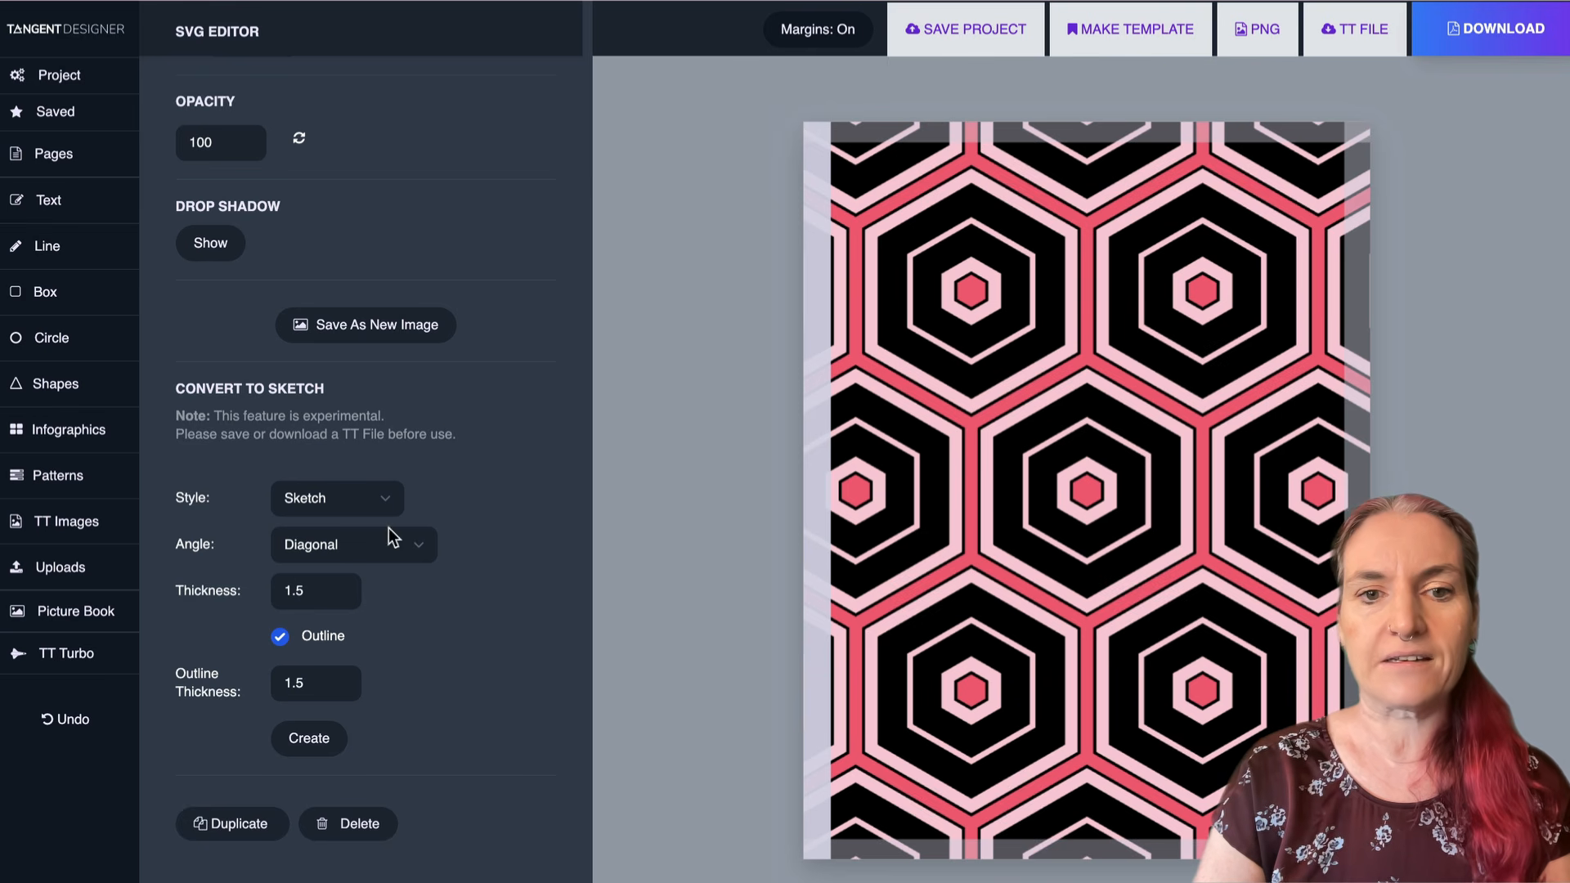
# - Recolour the hexagon pattern with base colours: Color 1 light orange, Color 3 light purple and Color 2 blue
pyautogui.scroll(10, 352, 263)
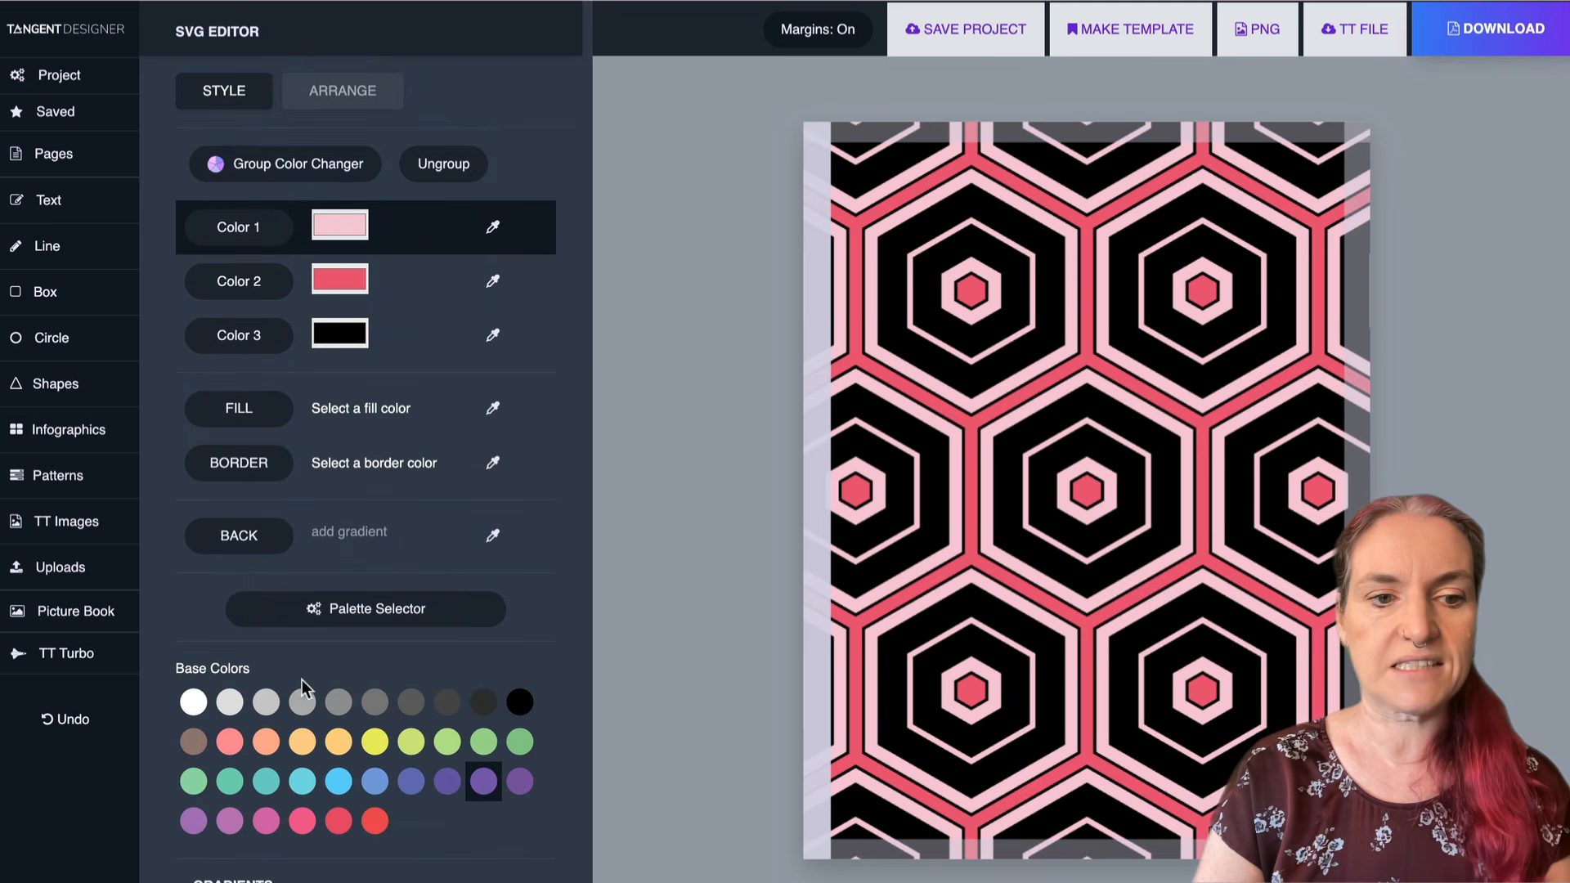
pyautogui.click(338, 741)
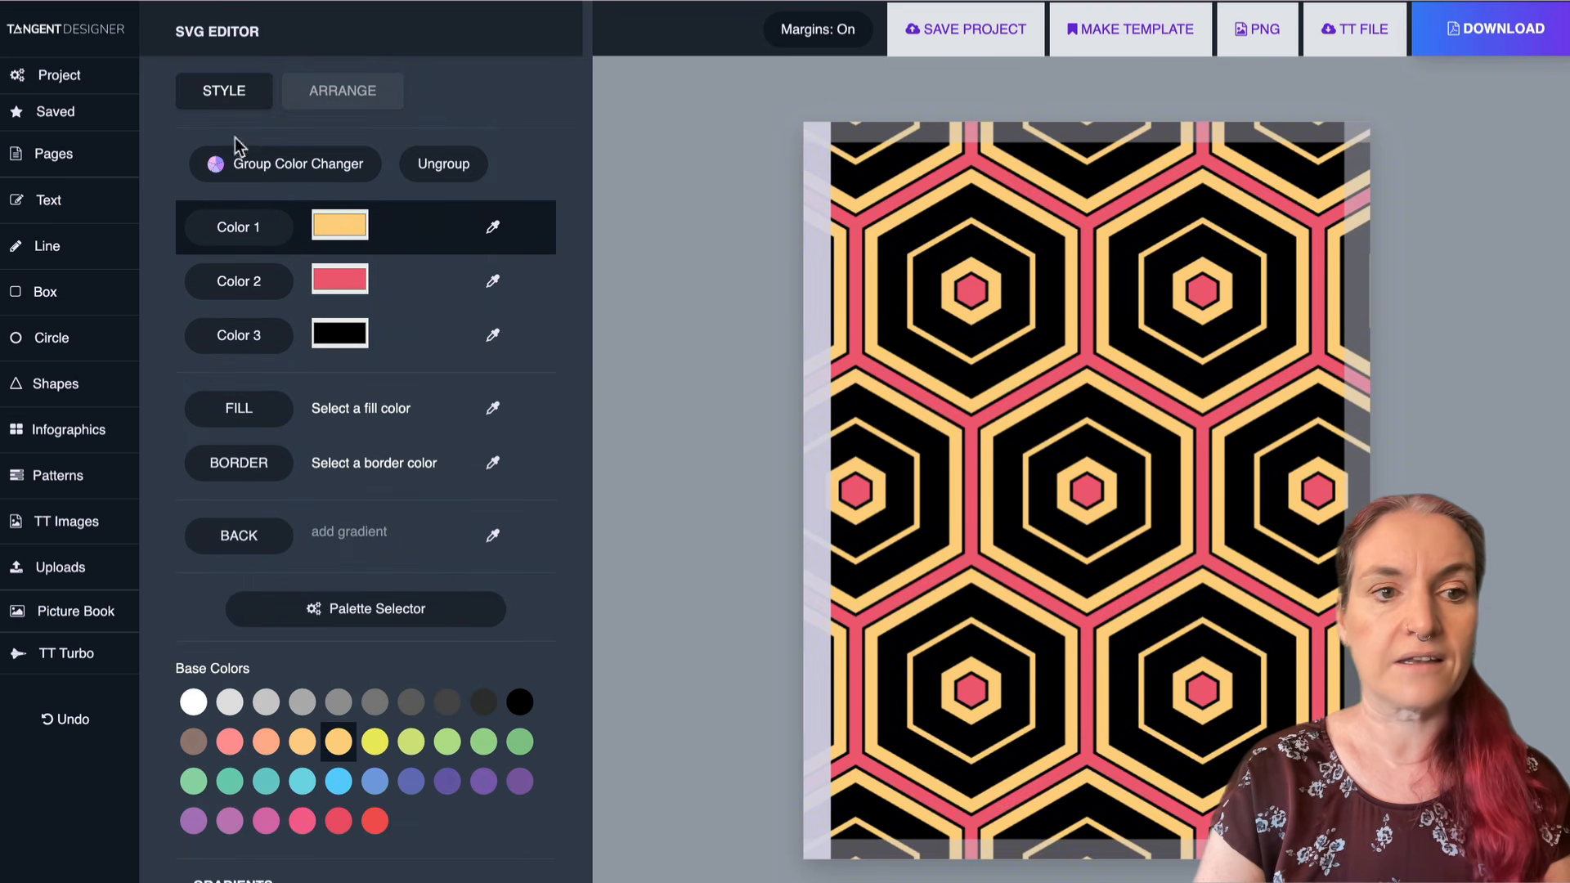
pyautogui.click(237, 331)
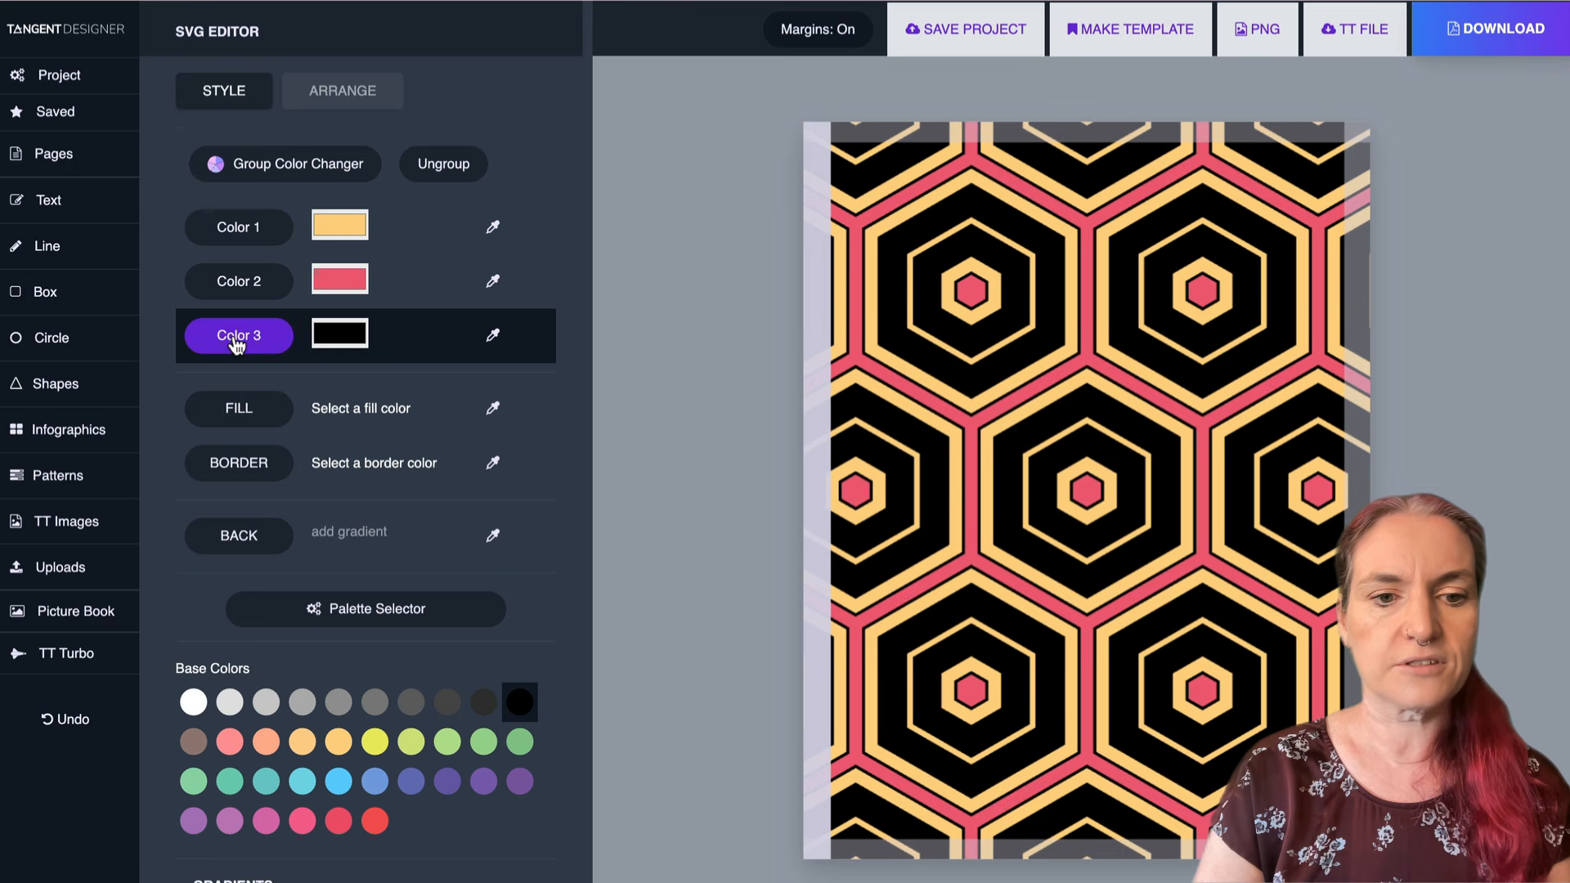
pyautogui.click(482, 786)
pyautogui.click(337, 822)
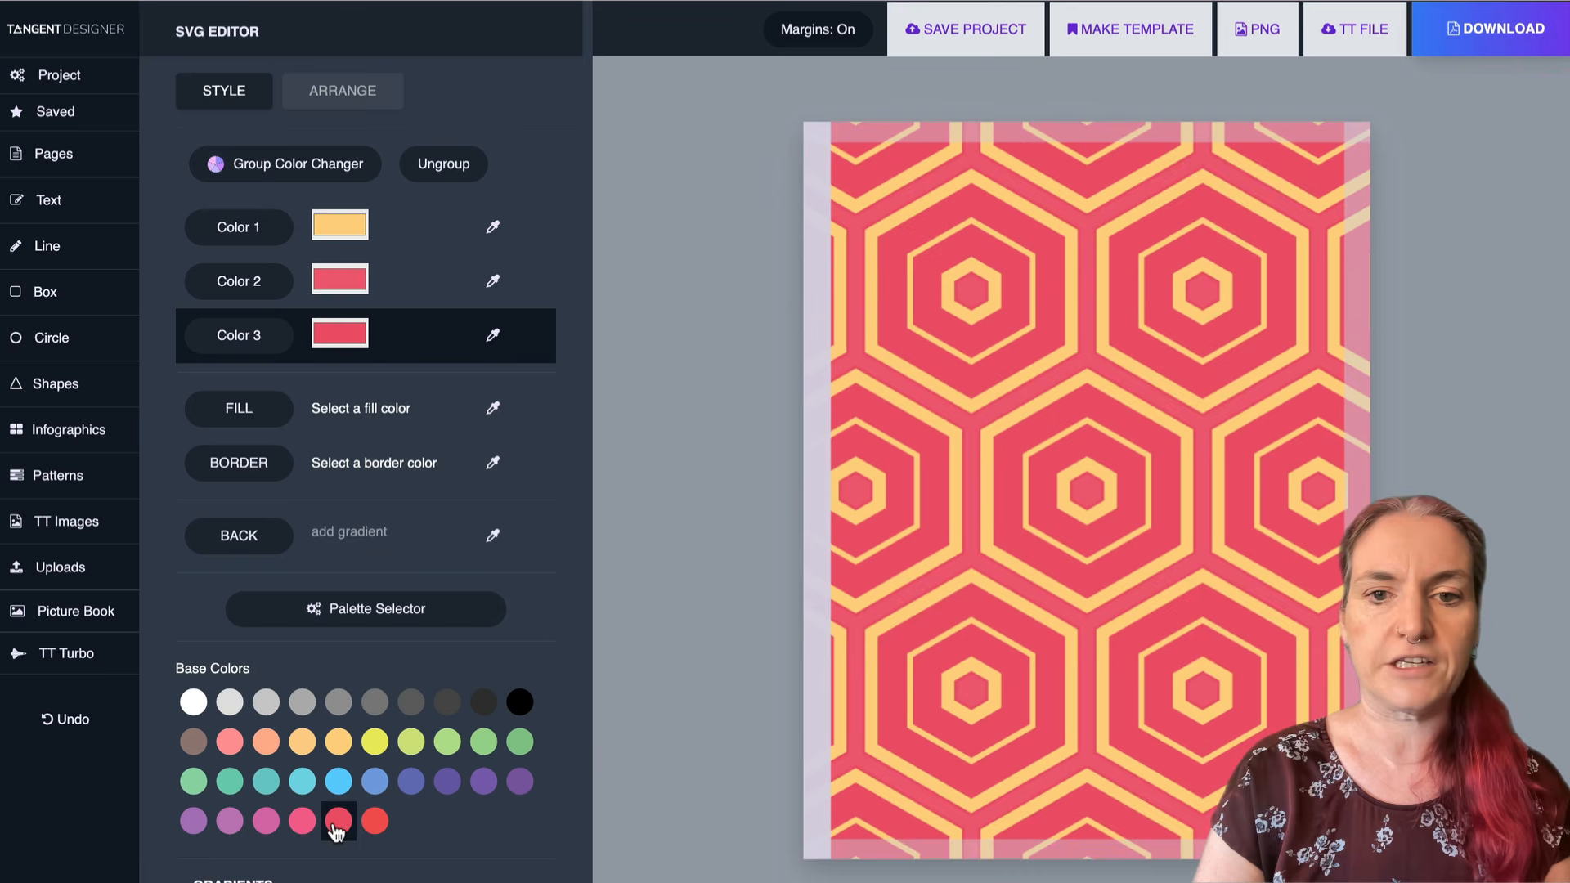
pyautogui.click(237, 824)
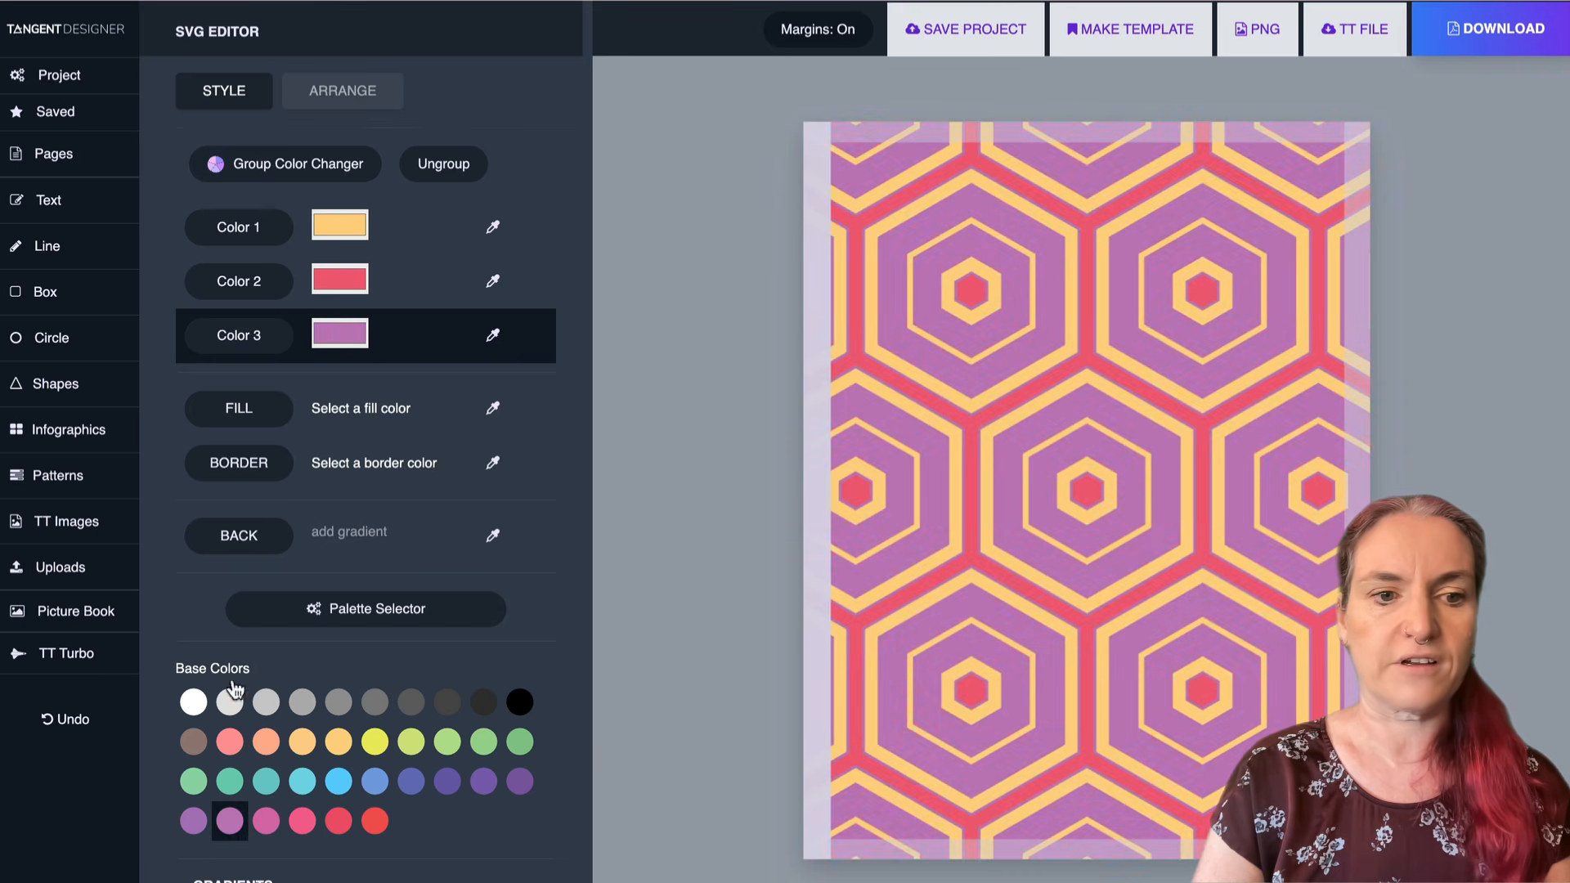
pyautogui.click(238, 281)
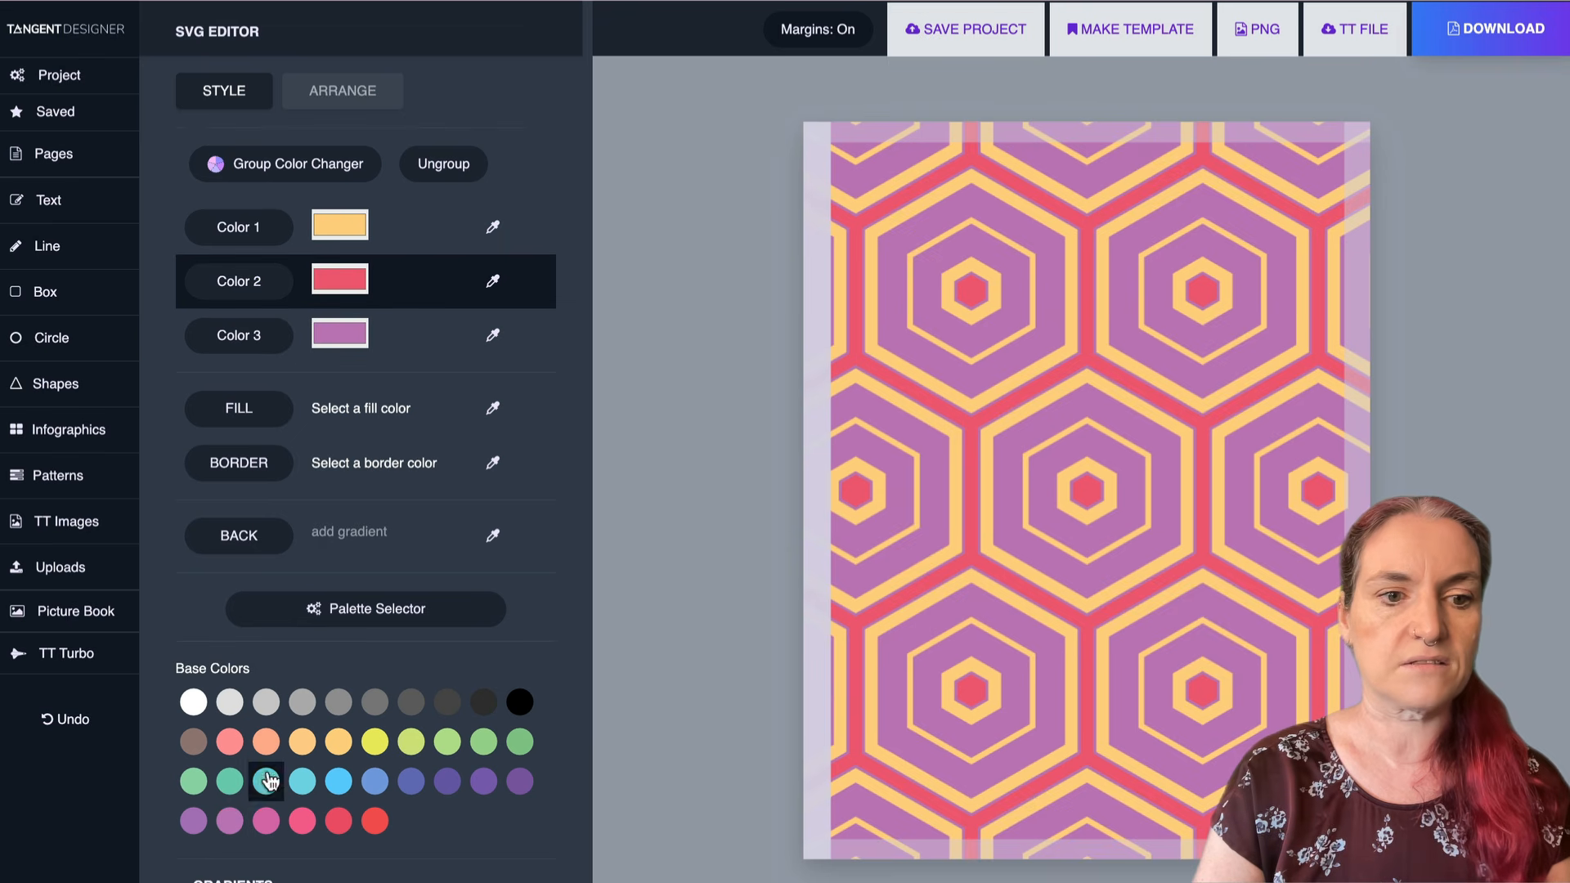
pyautogui.click(375, 781)
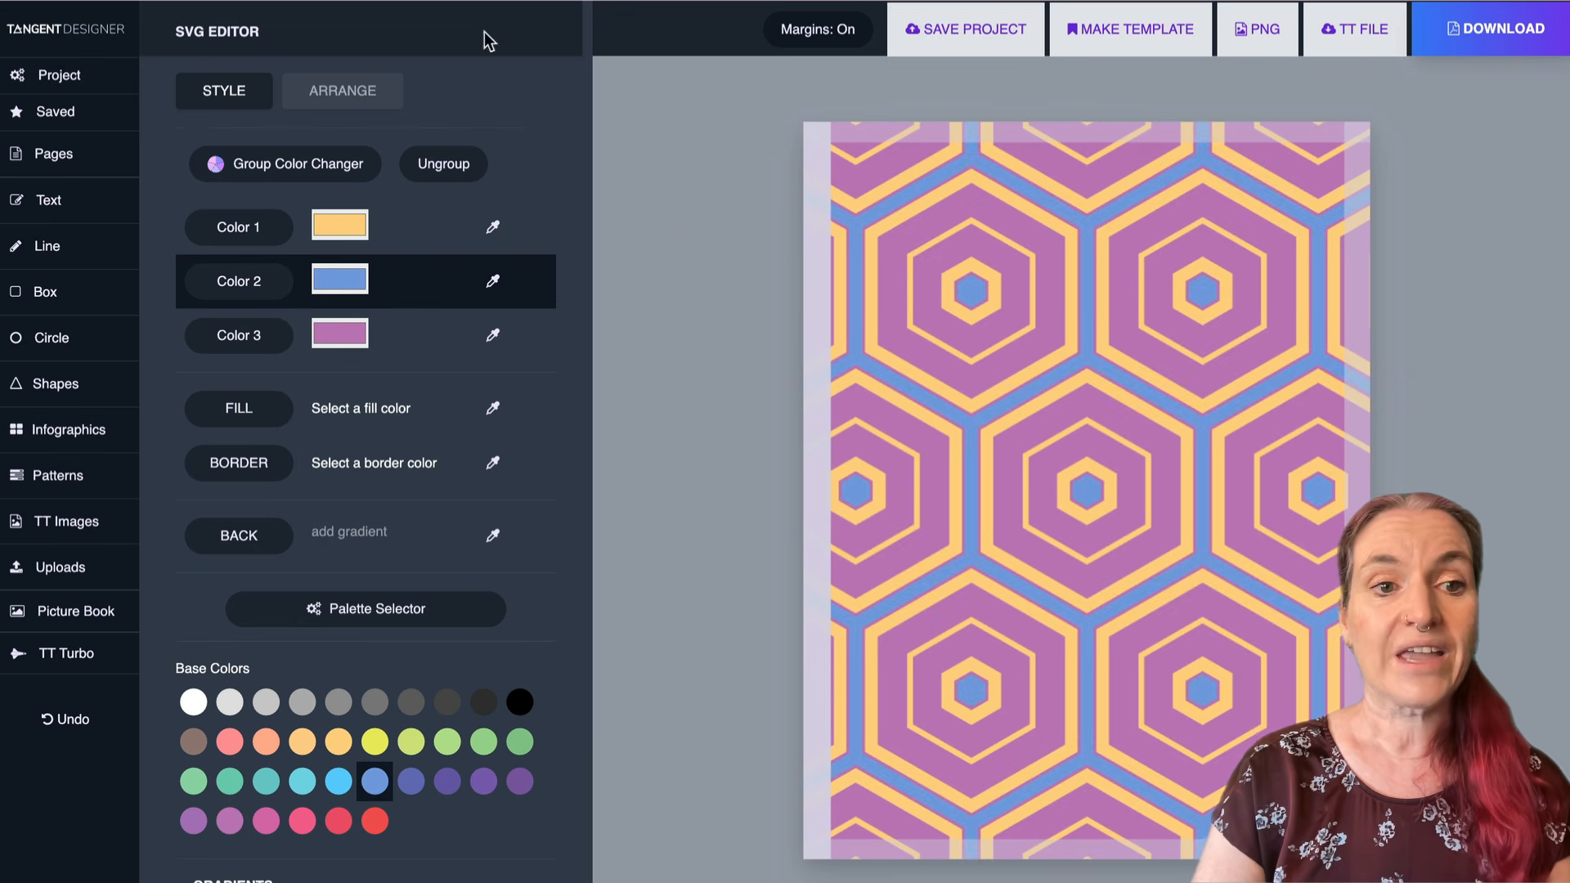
# - Apply the Rose Gold theme to the hexagon pattern with the Group Color Changer and shift its colours four times
pyautogui.click(299, 168)
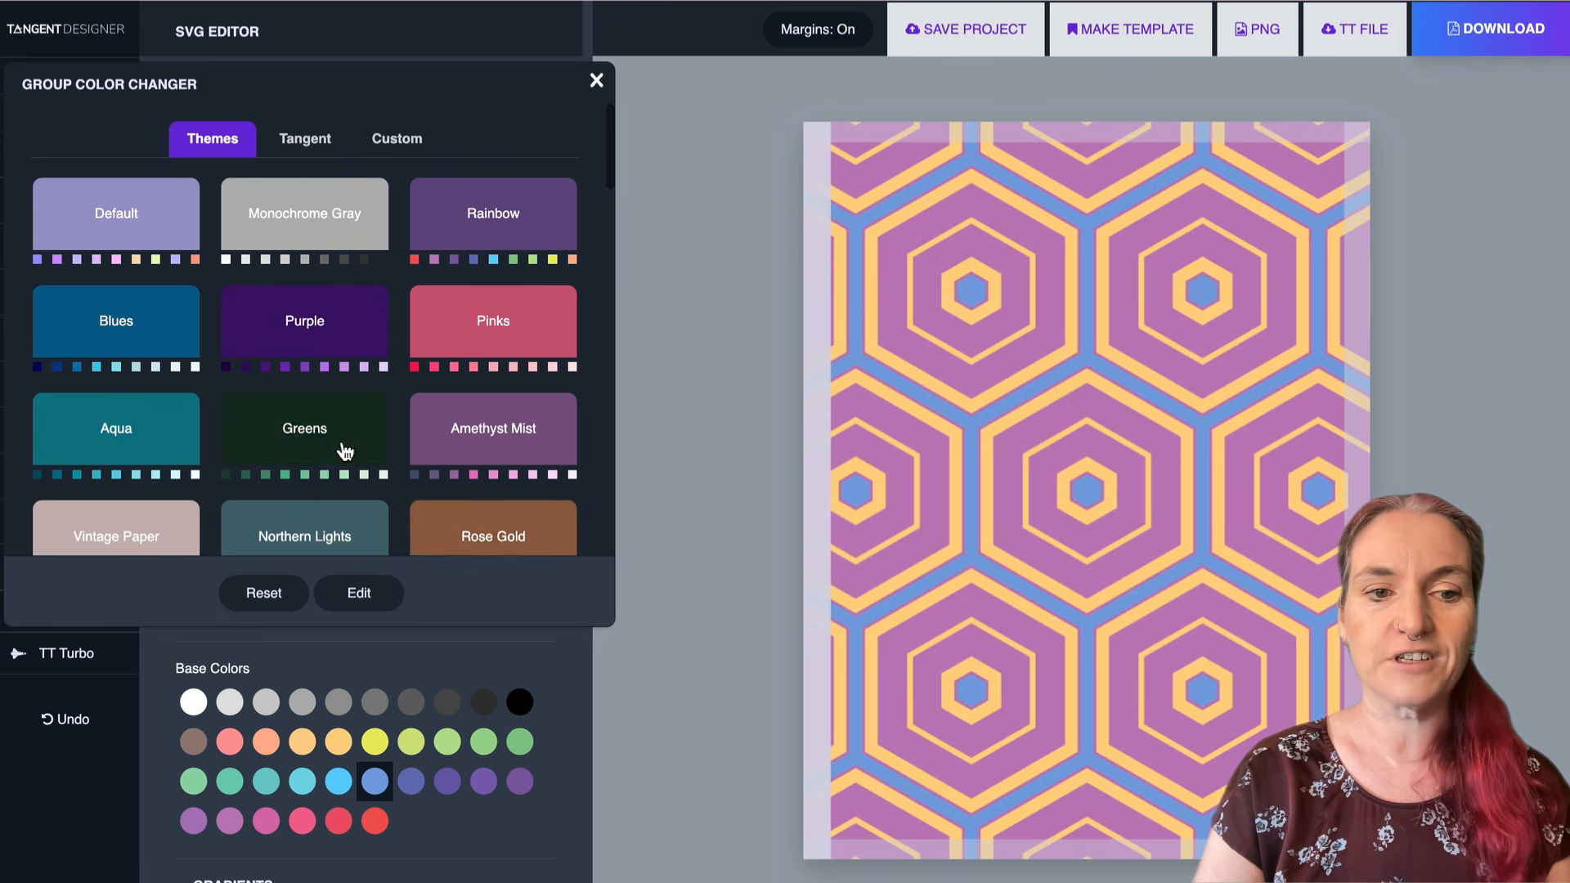
pyautogui.scroll(-3, 343, 449)
pyautogui.click(454, 319)
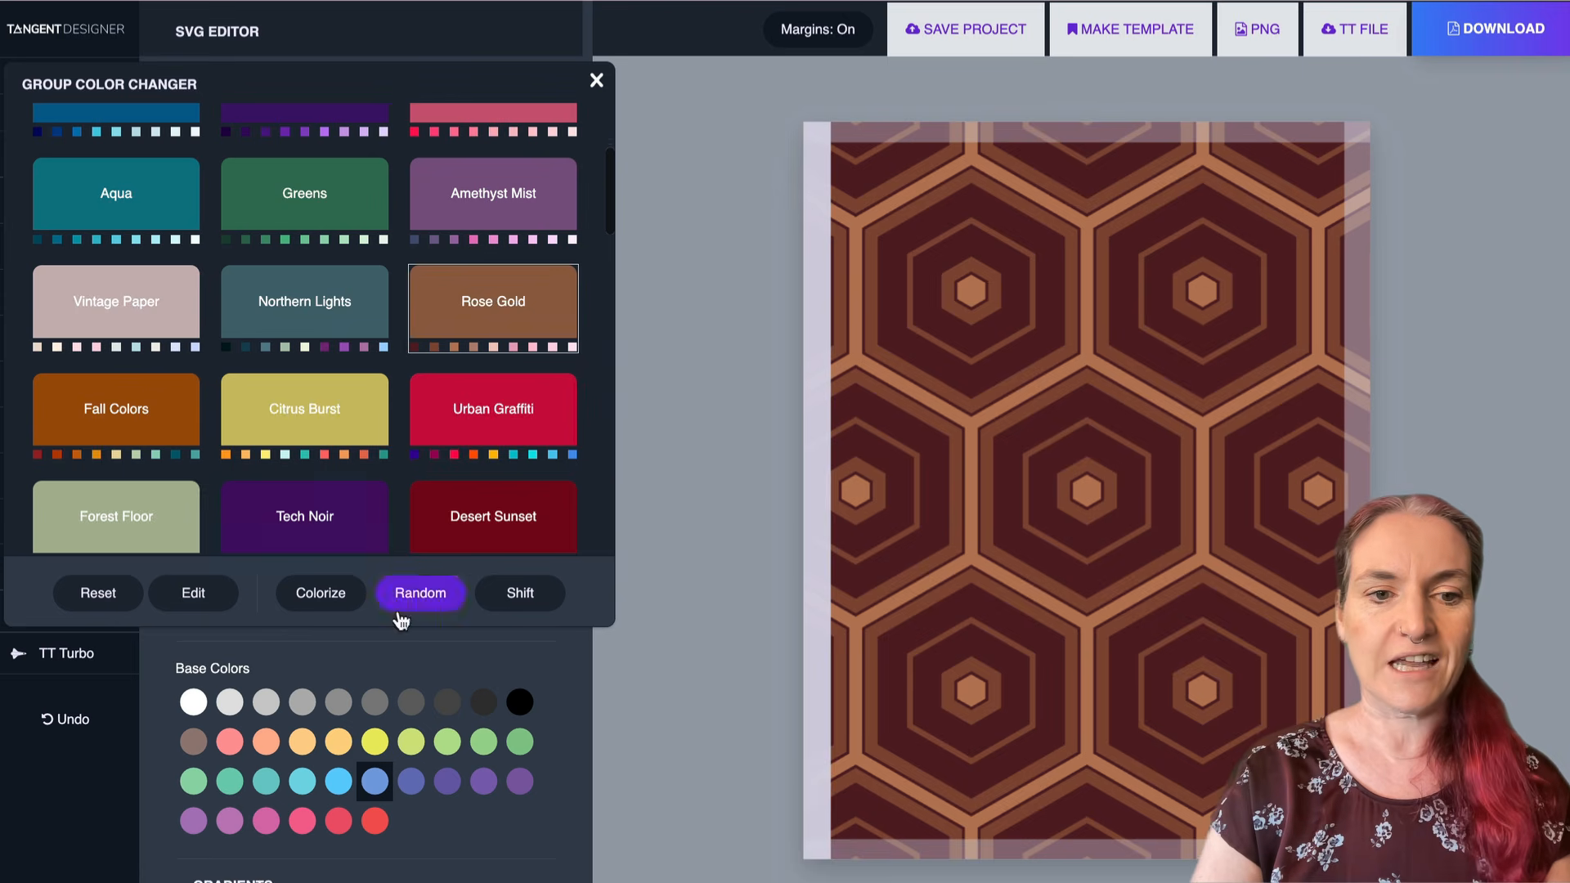
pyautogui.click(513, 582)
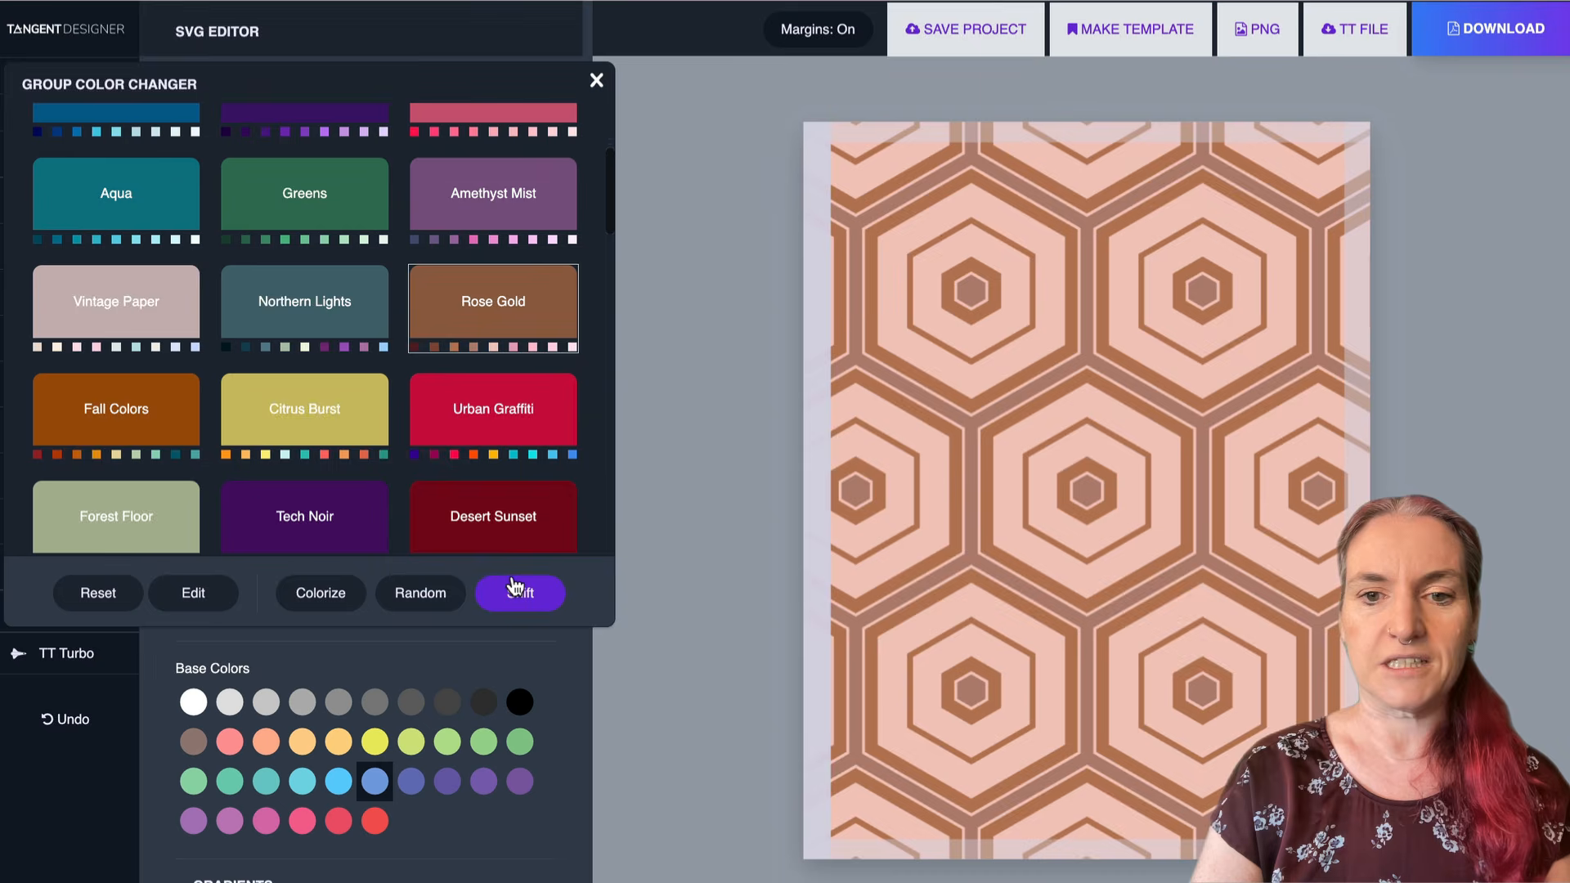
pyautogui.click(513, 585)
pyautogui.click(512, 586)
pyautogui.click(512, 586)
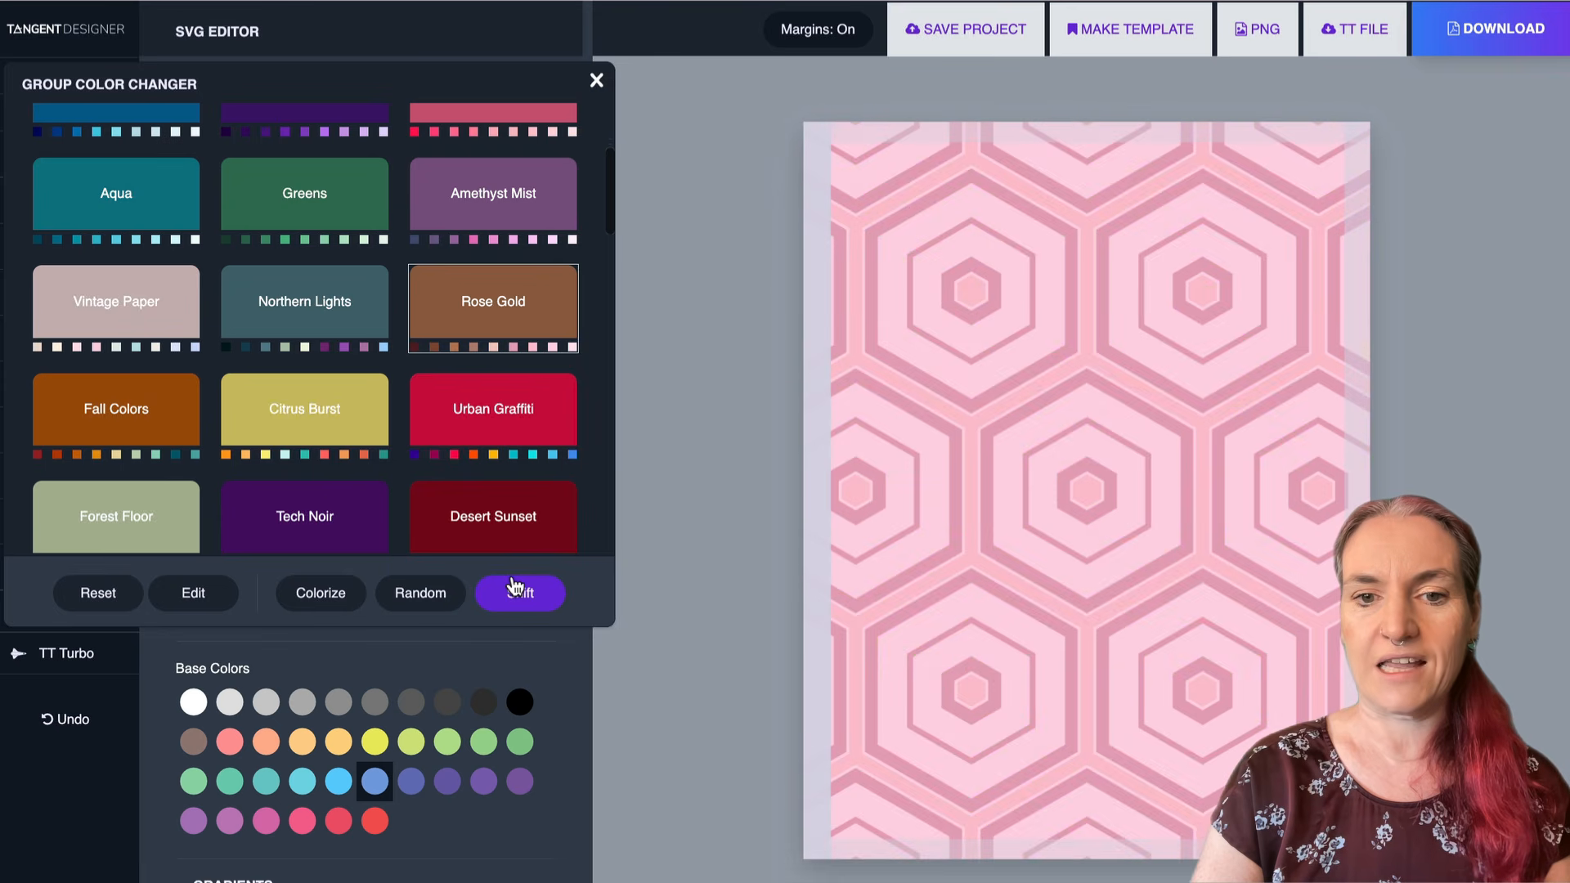
# - Apply the Tech Noir theme to the hexagon pattern and shift its colours to black, turquoise and purple
pyautogui.click(307, 522)
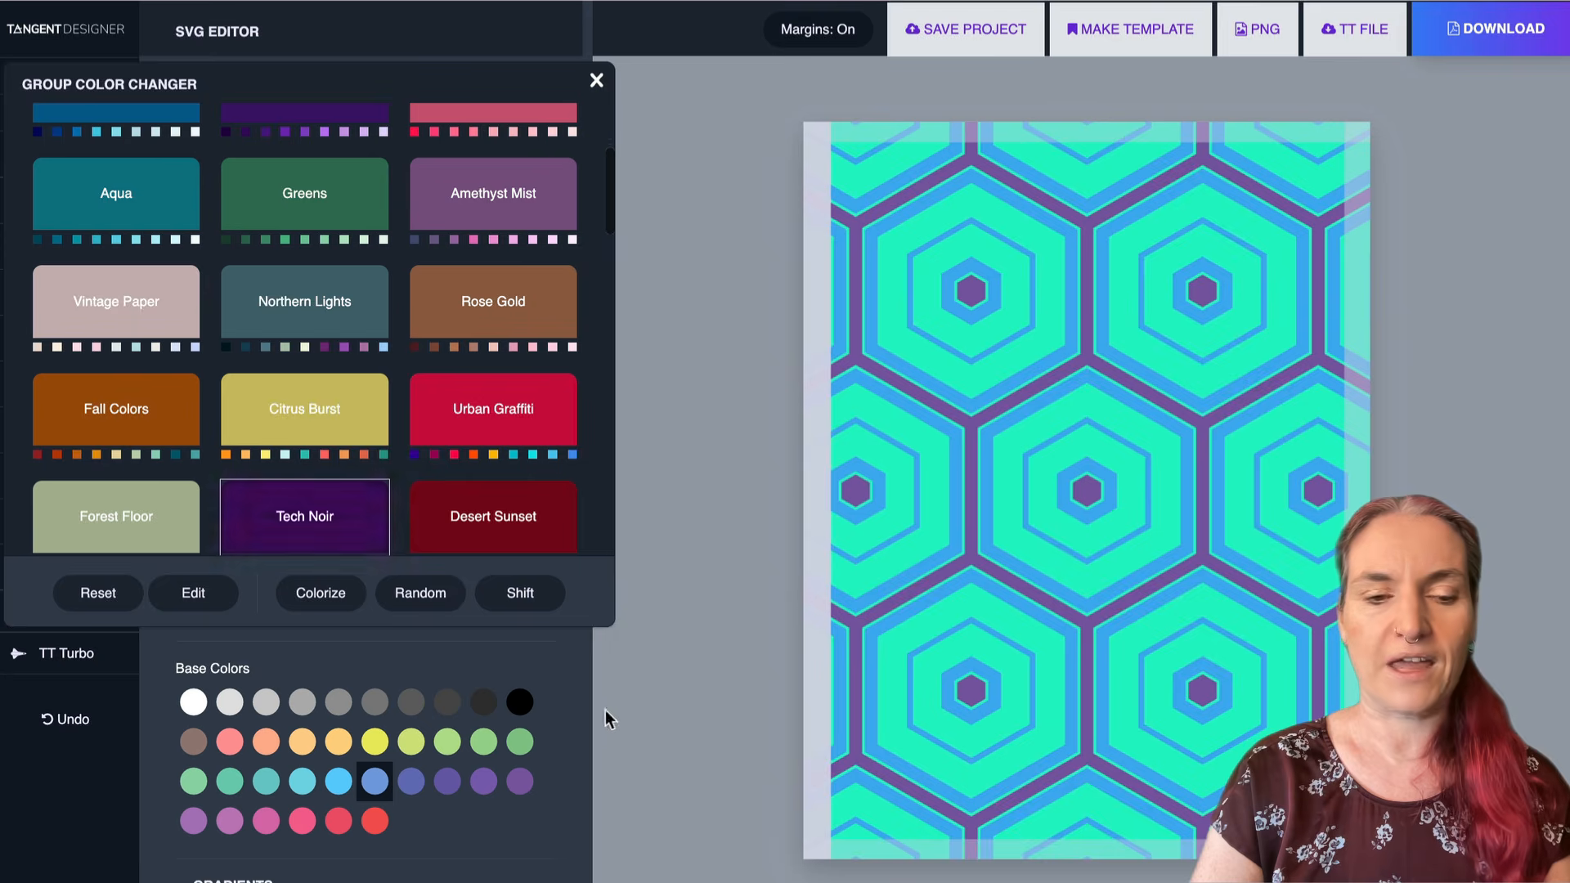
pyautogui.scroll(-2, 127, 413)
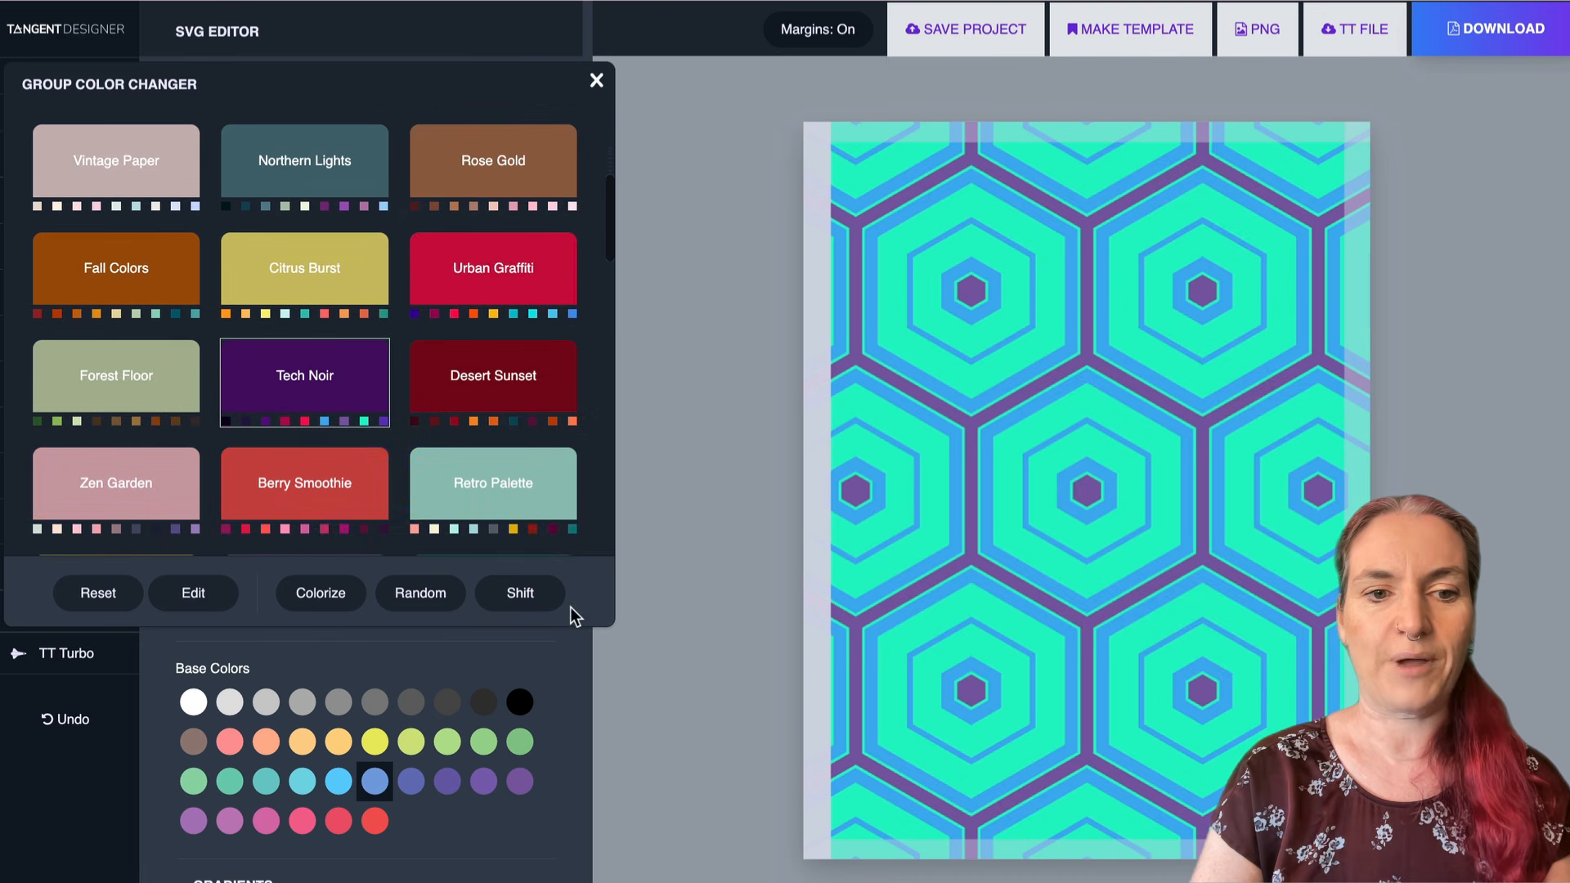
pyautogui.click(530, 591)
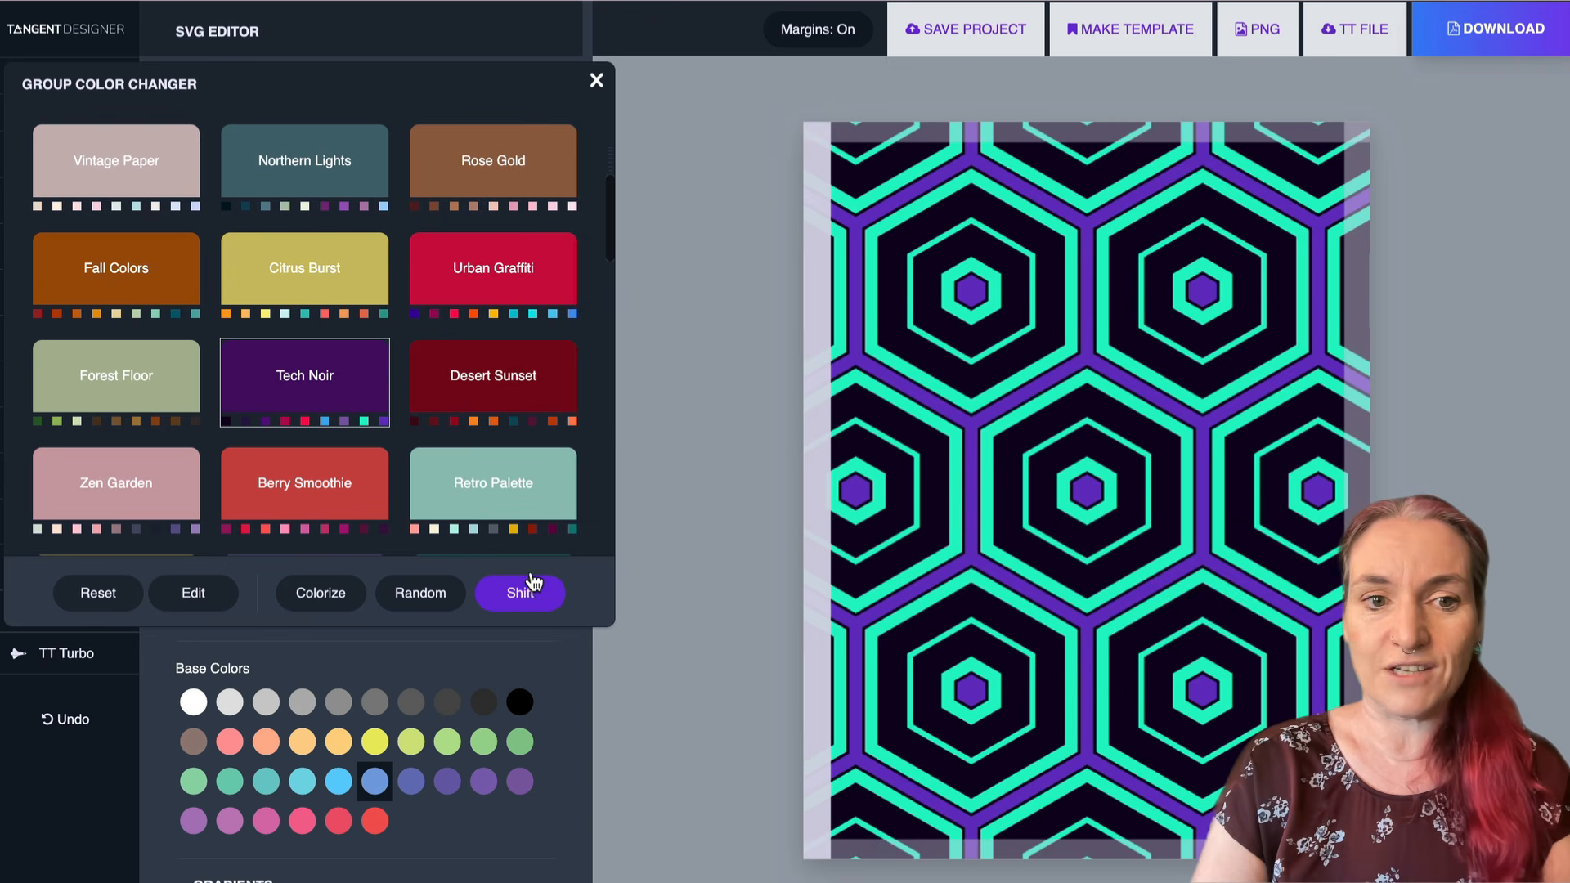
# - Apply the Desert Sunset theme to the hexagon pattern and shift its colours until the hexagons are orange with dark red outlines
pyautogui.click(498, 355)
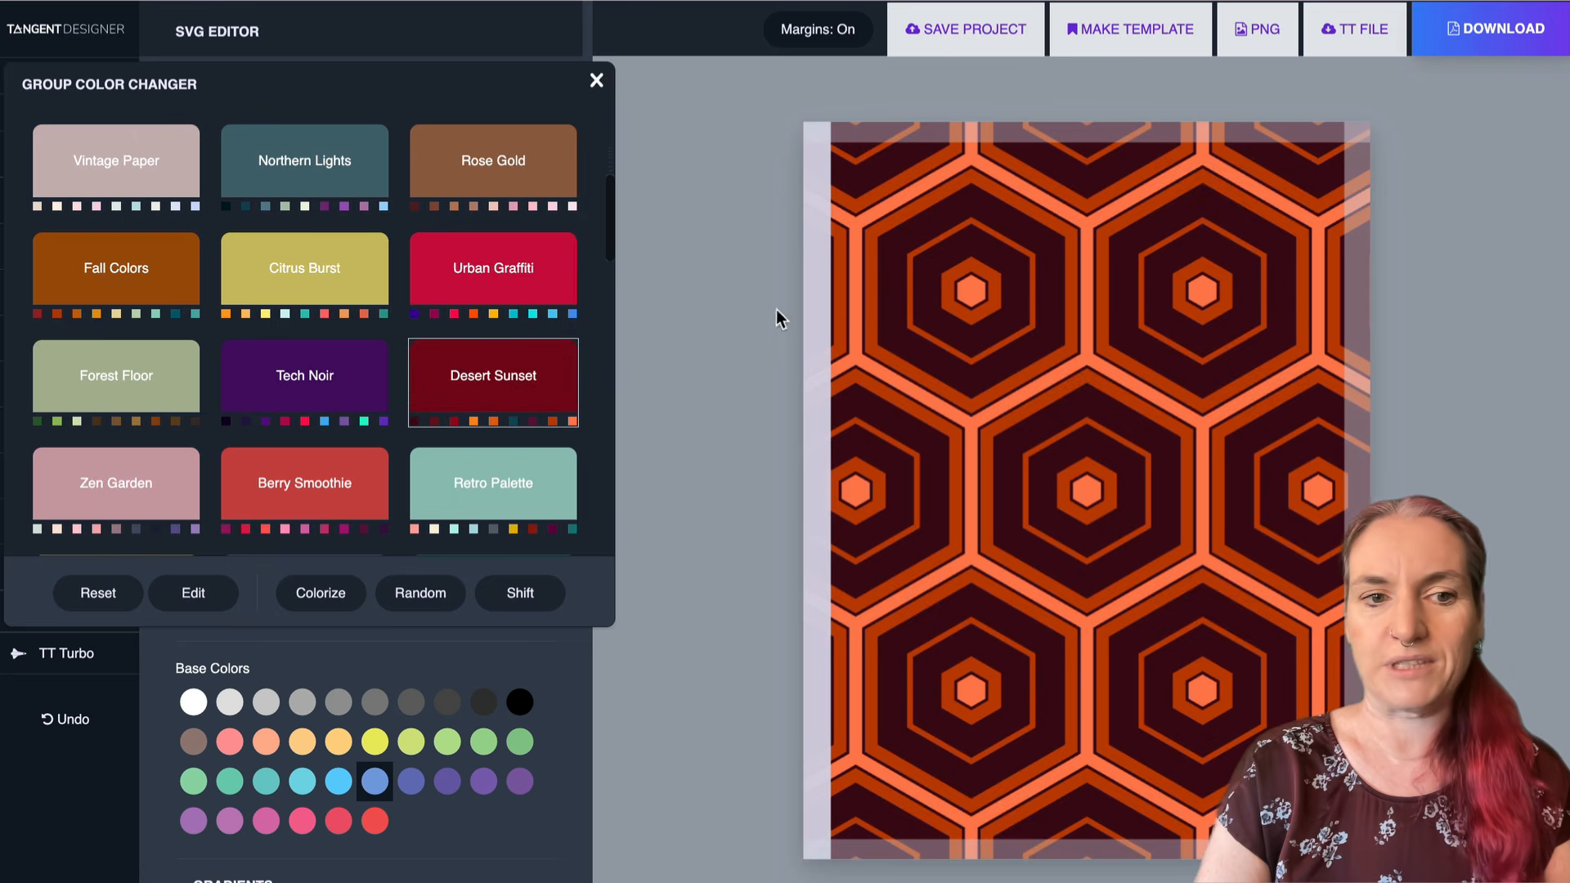
pyautogui.click(520, 593)
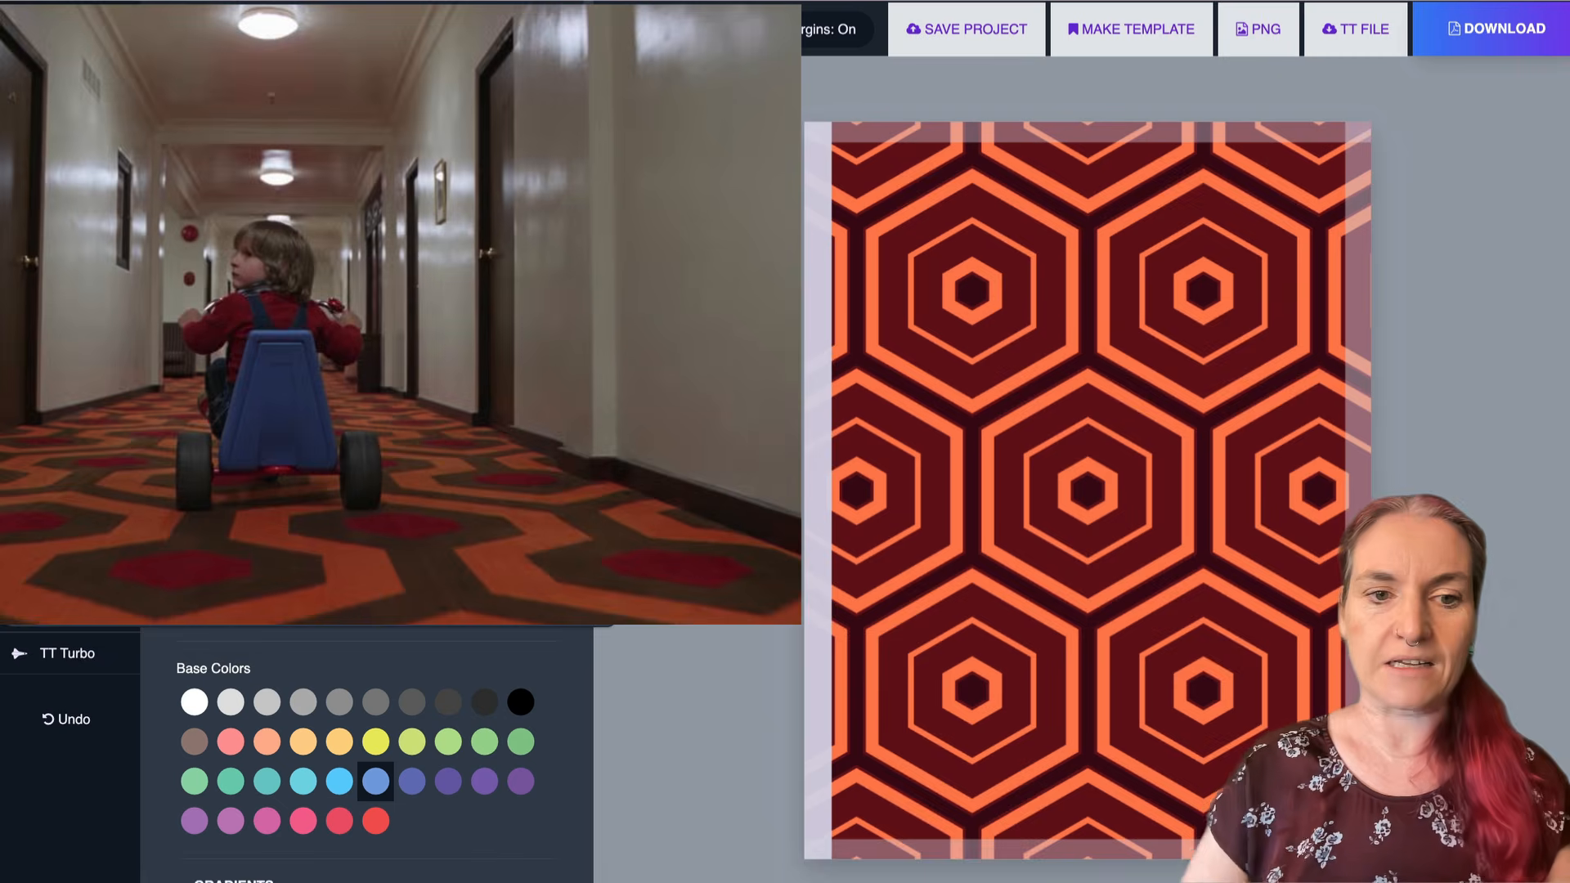
pyautogui.click(533, 595)
pyautogui.click(538, 595)
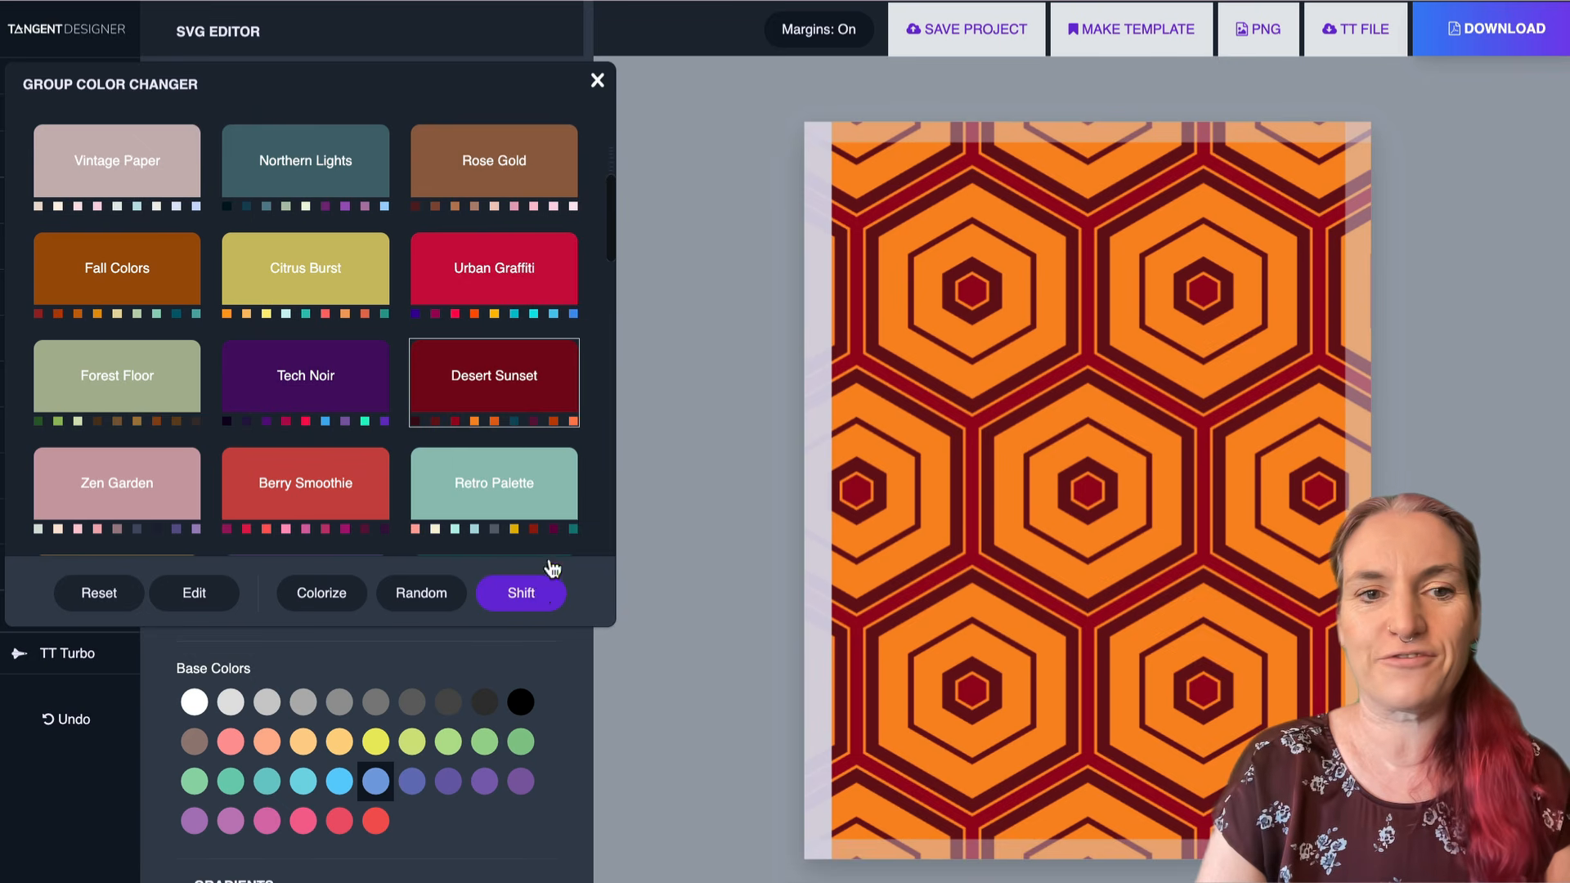
# - Close the Group Color Changer and add the pale-yellow pattern with pink hexagons to the blank page
pyautogui.click(594, 79)
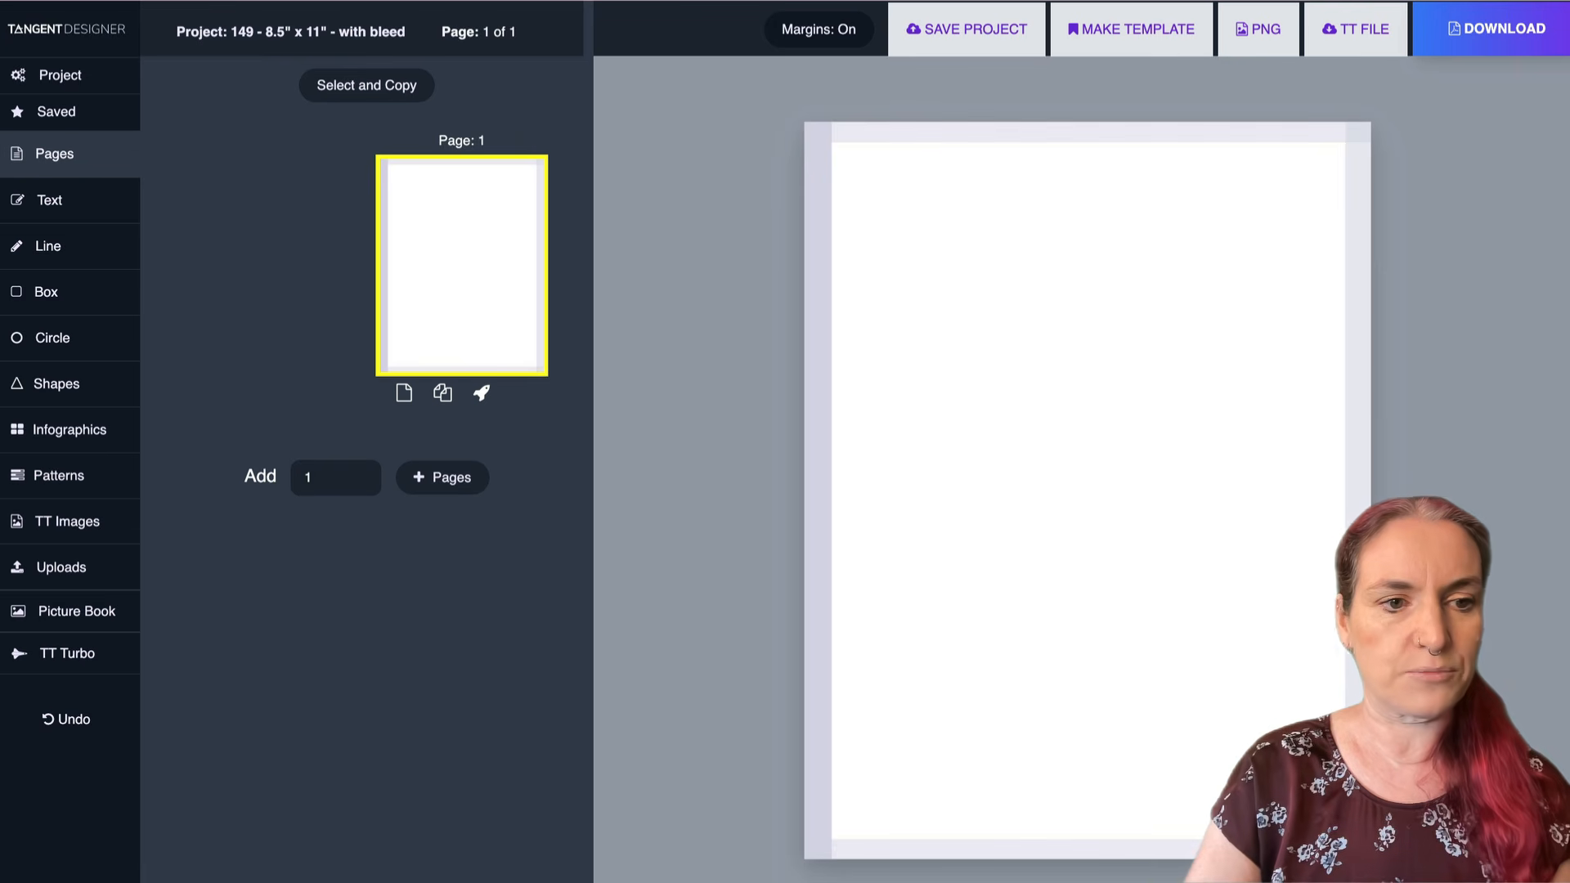
pyautogui.click(54, 472)
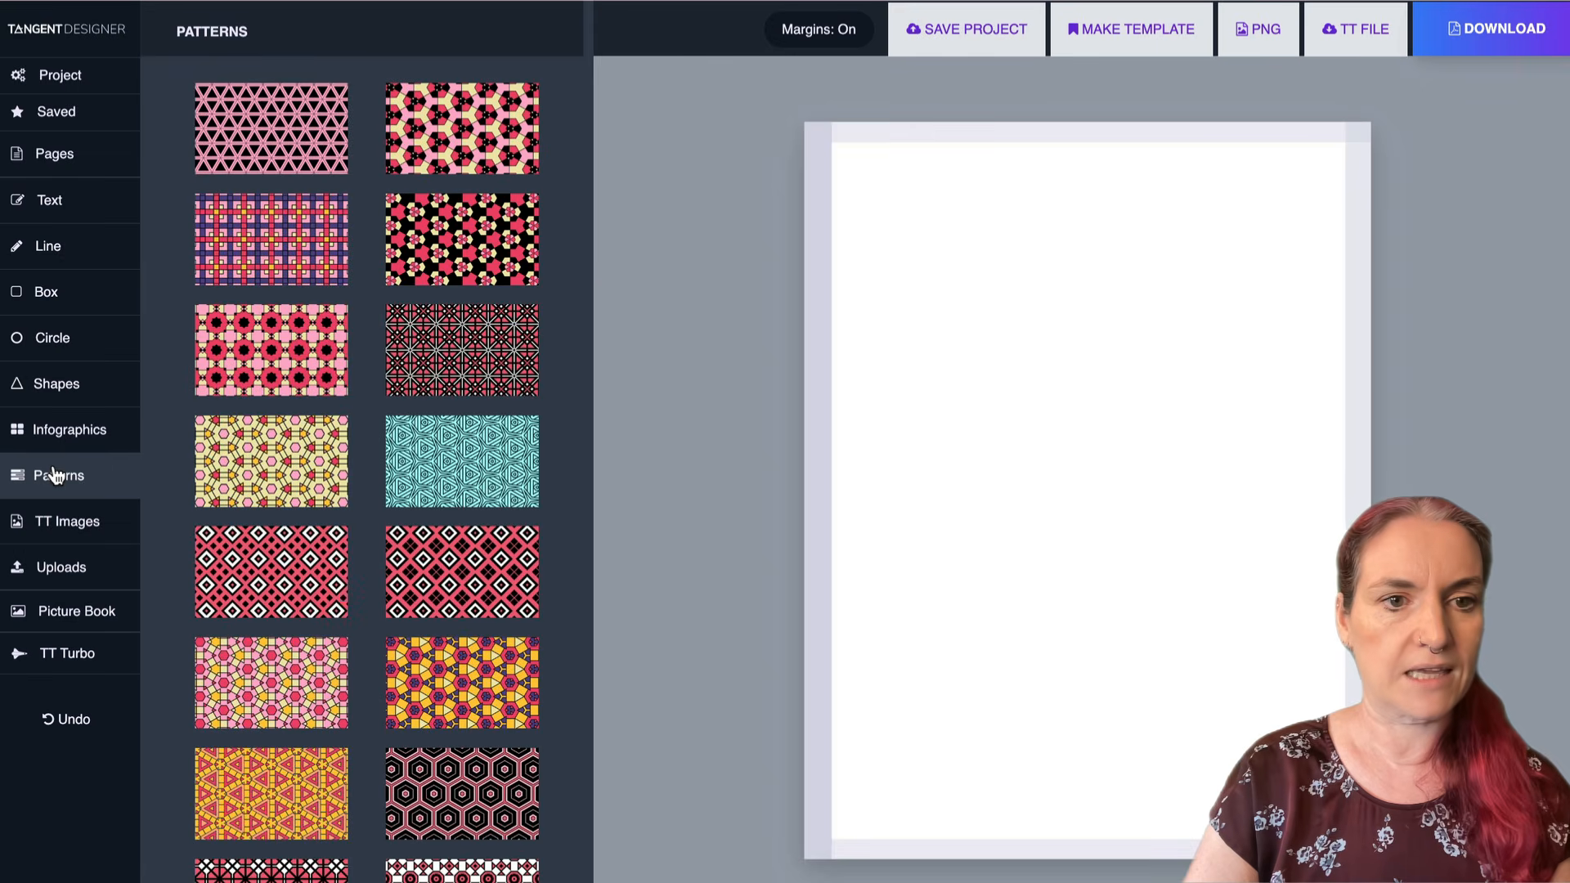
pyautogui.click(264, 455)
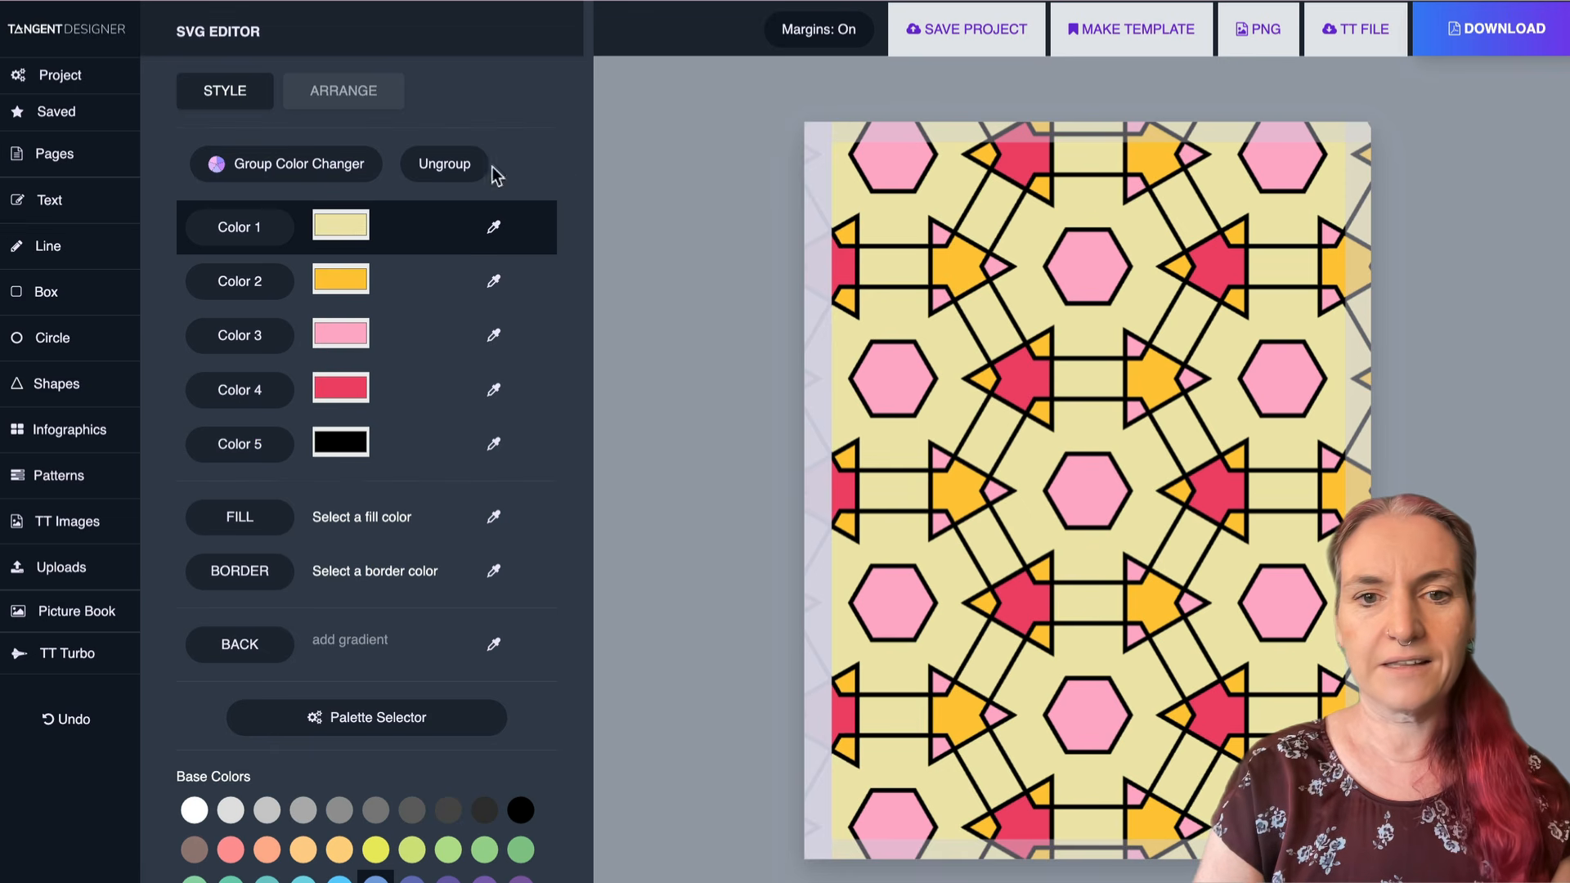
# - Recolour the new pattern with base colours: Color 1 green, Color 2 purple and Color 3 peach
pyautogui.scroll(-1, 401, 260)
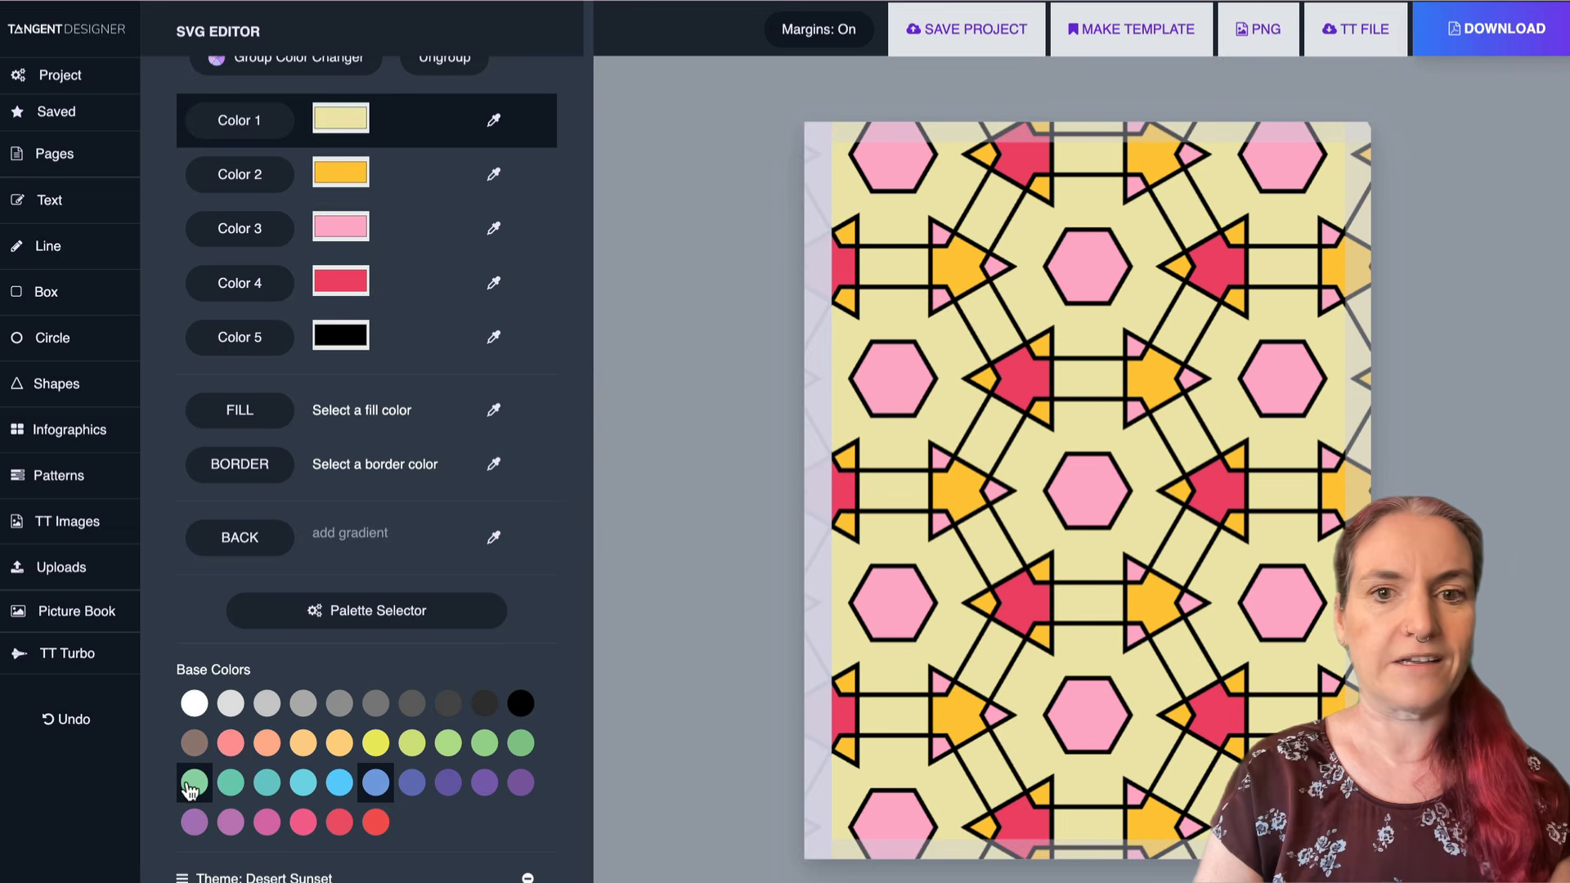
pyautogui.click(193, 783)
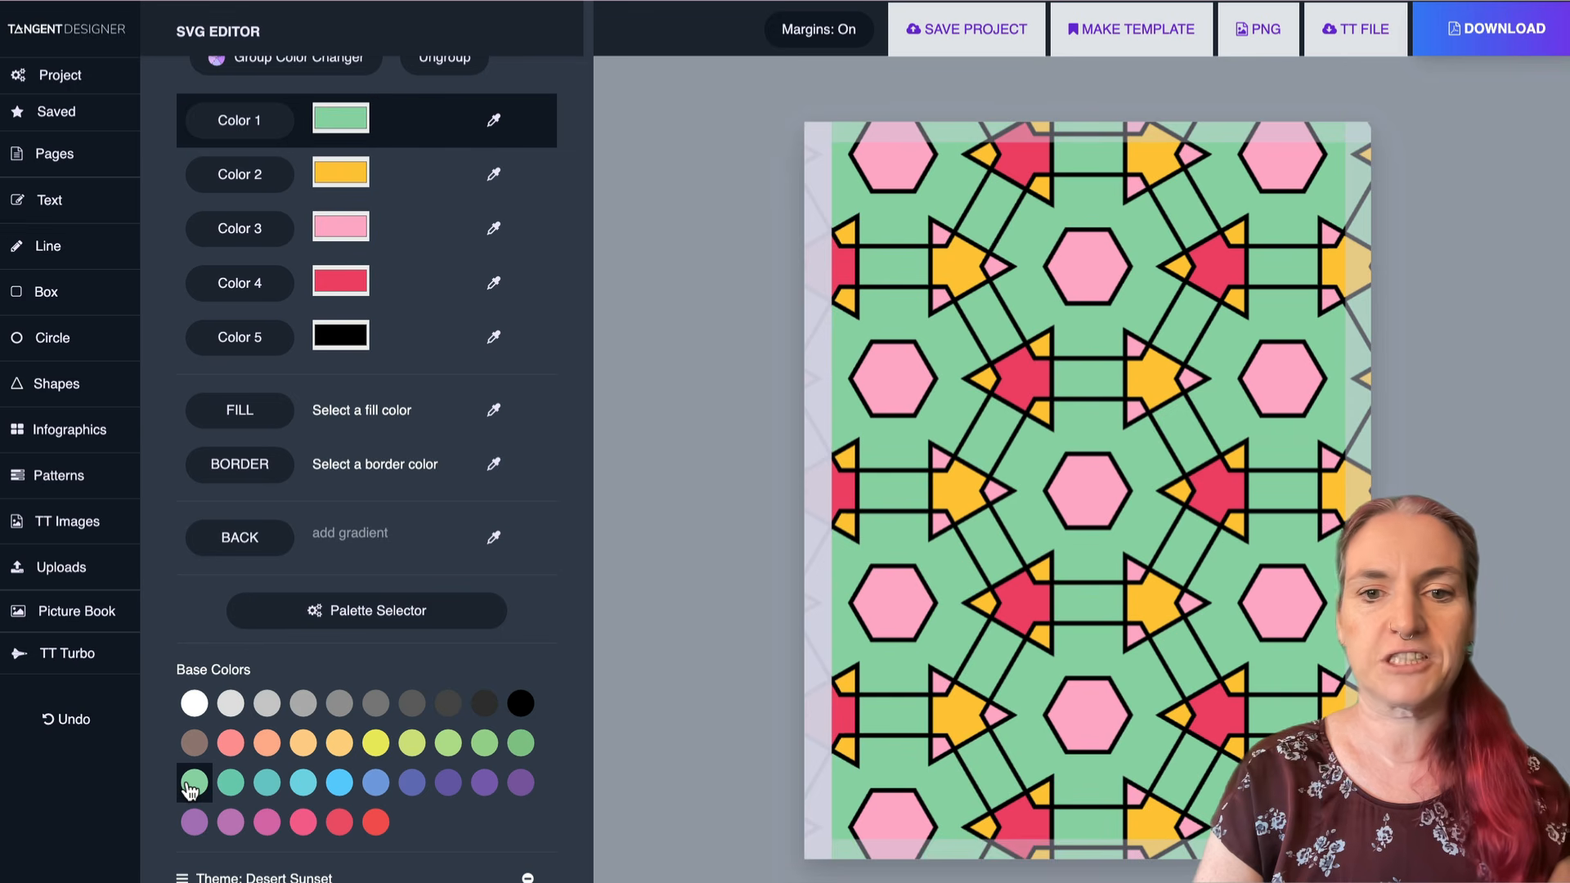
pyautogui.click(239, 174)
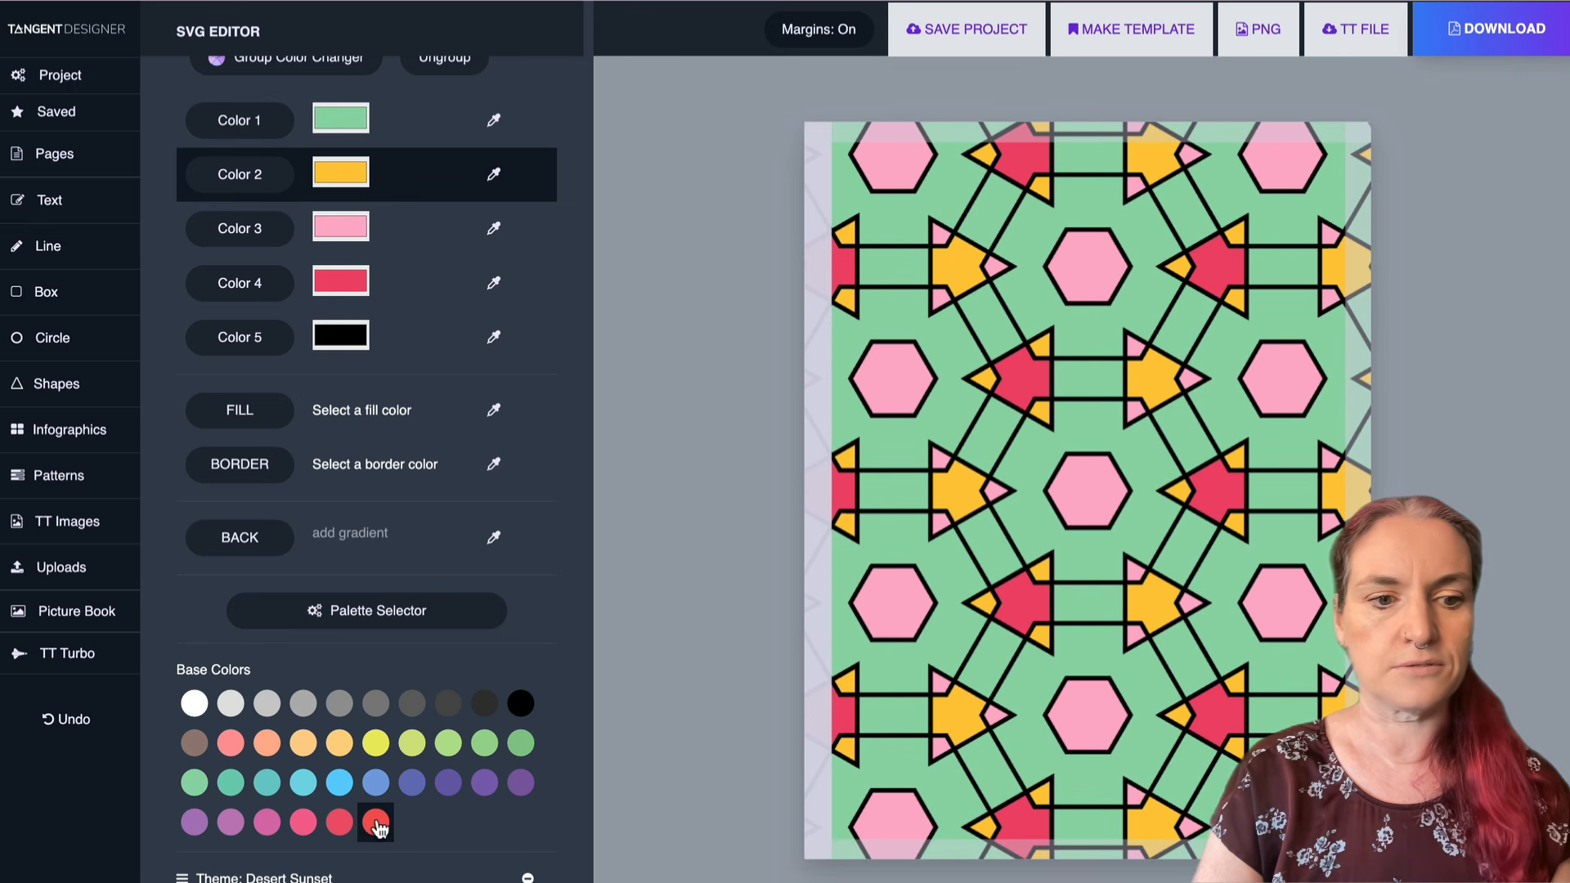
pyautogui.click(450, 783)
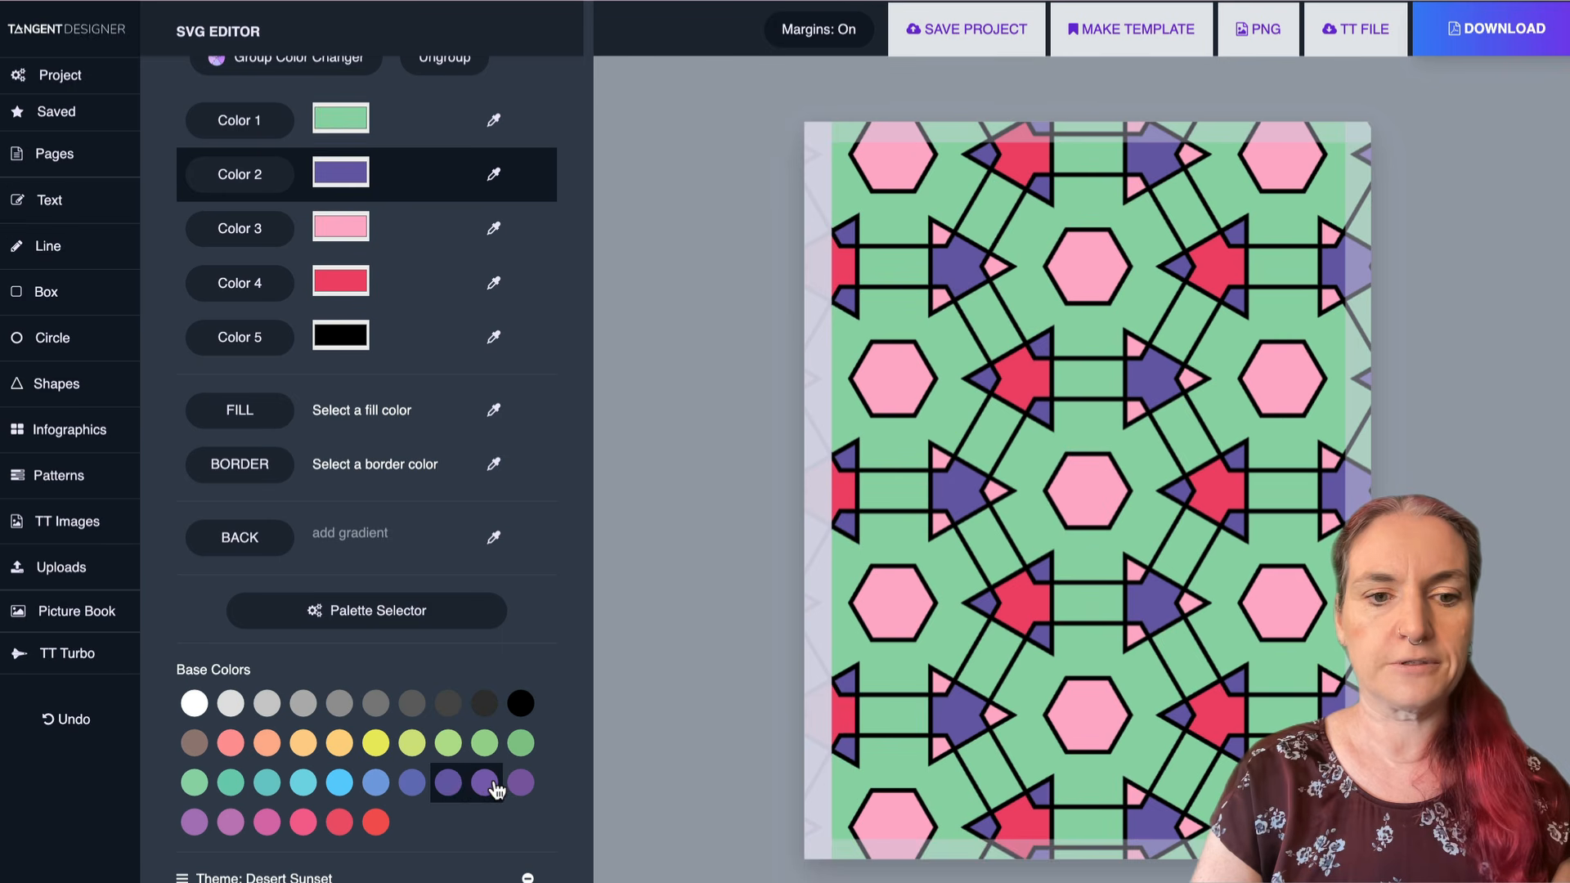
pyautogui.click(520, 783)
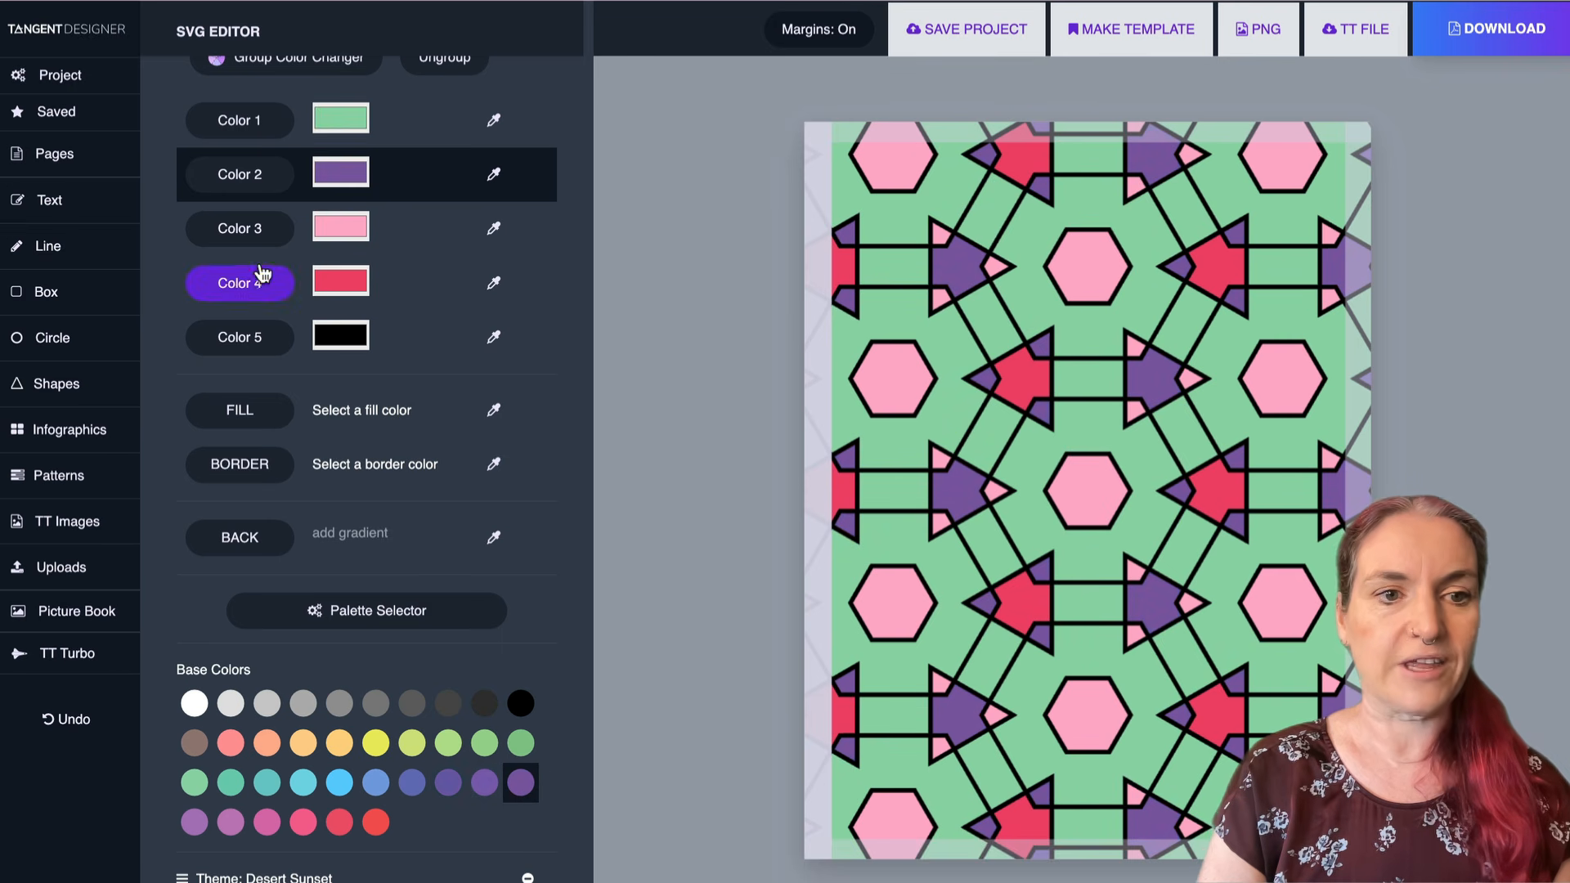
pyautogui.click(240, 228)
pyautogui.click(342, 741)
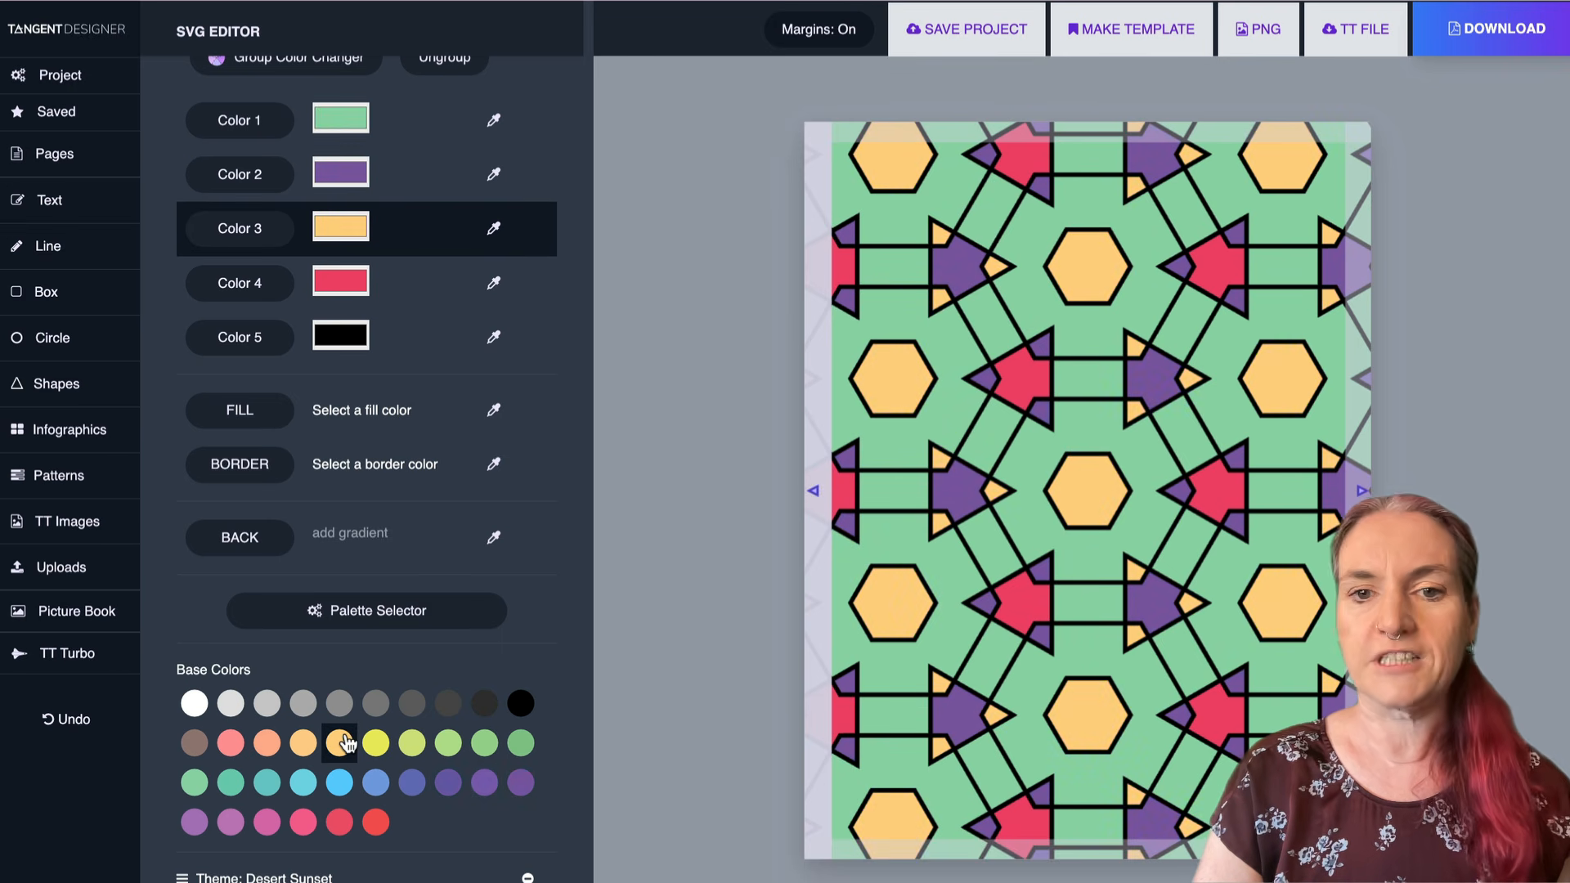
pyautogui.click(268, 744)
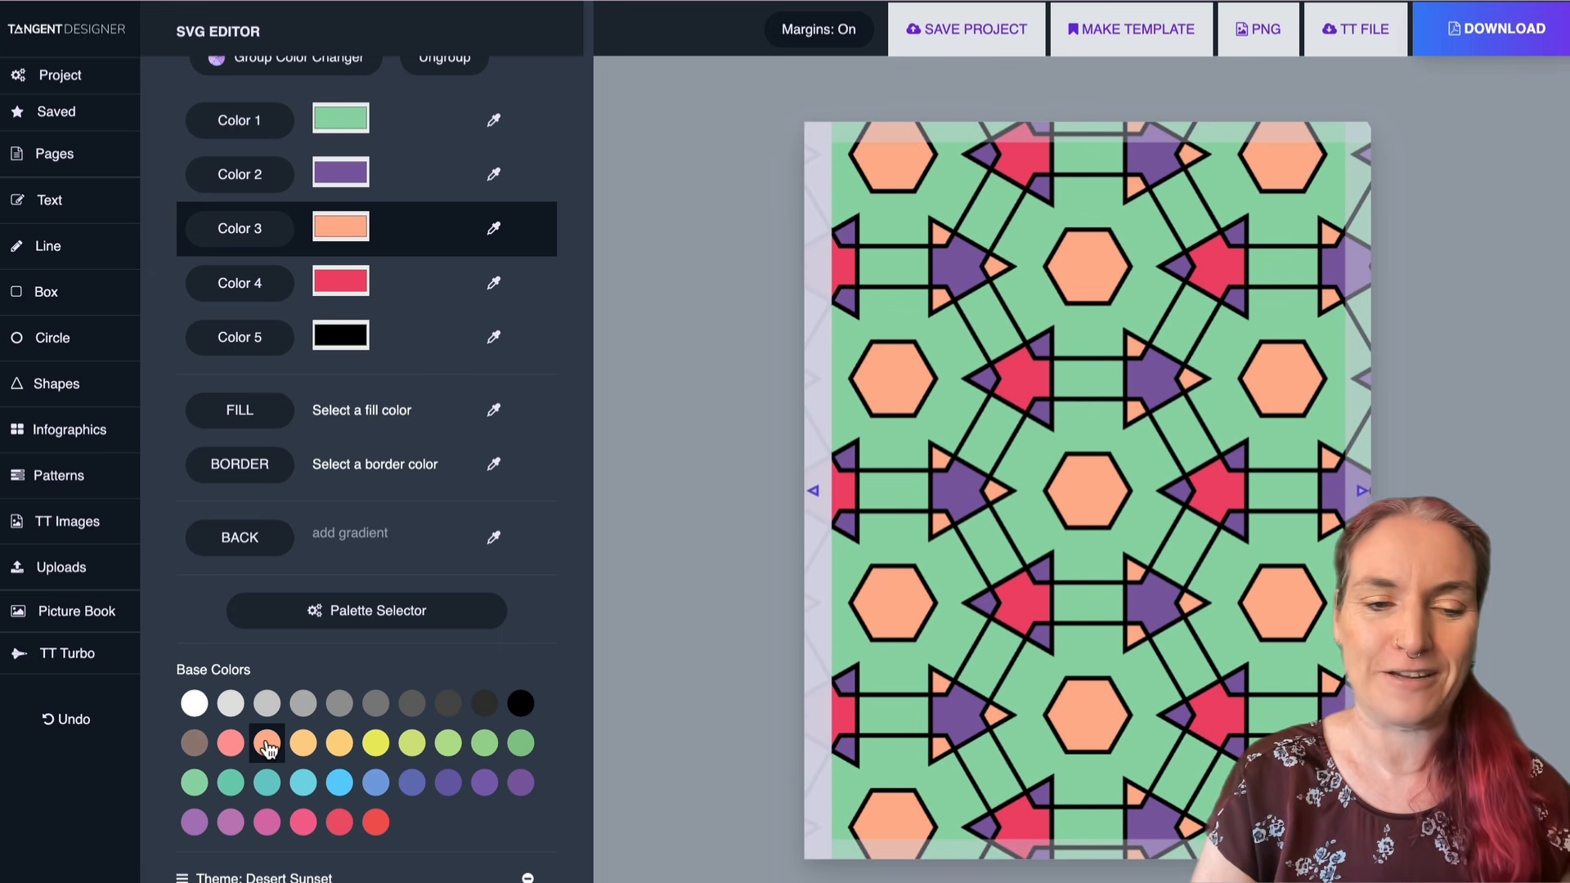
# - Try silver, blue-pink and green preset gradients on the pattern's fill, and settle on Royal Purple
pyautogui.scroll(-3, 292, 505)
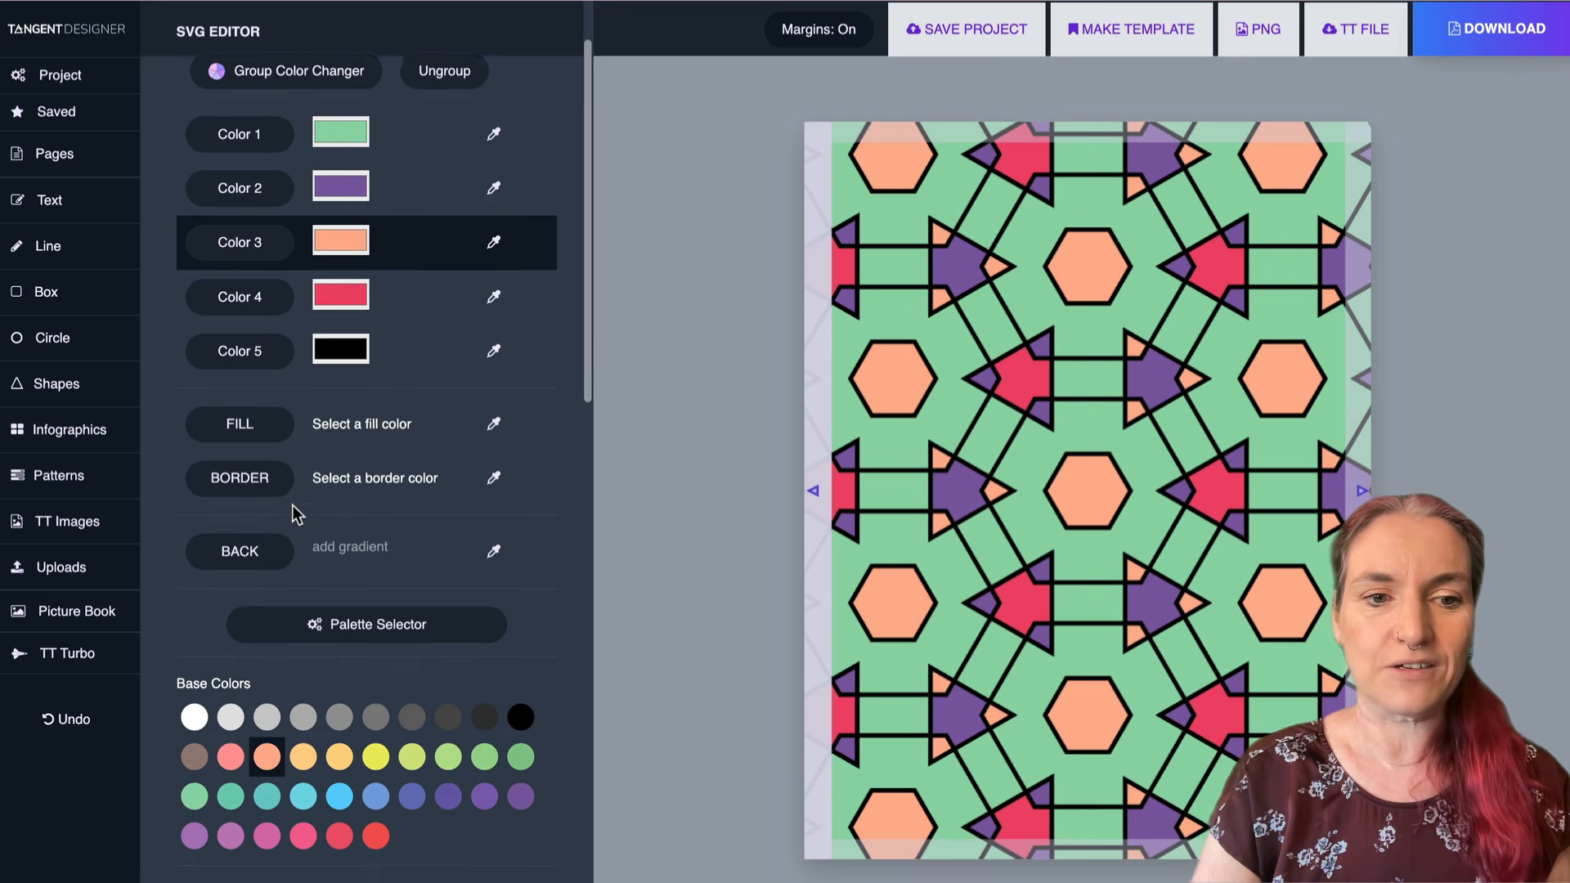
pyautogui.scroll(-5, 293, 505)
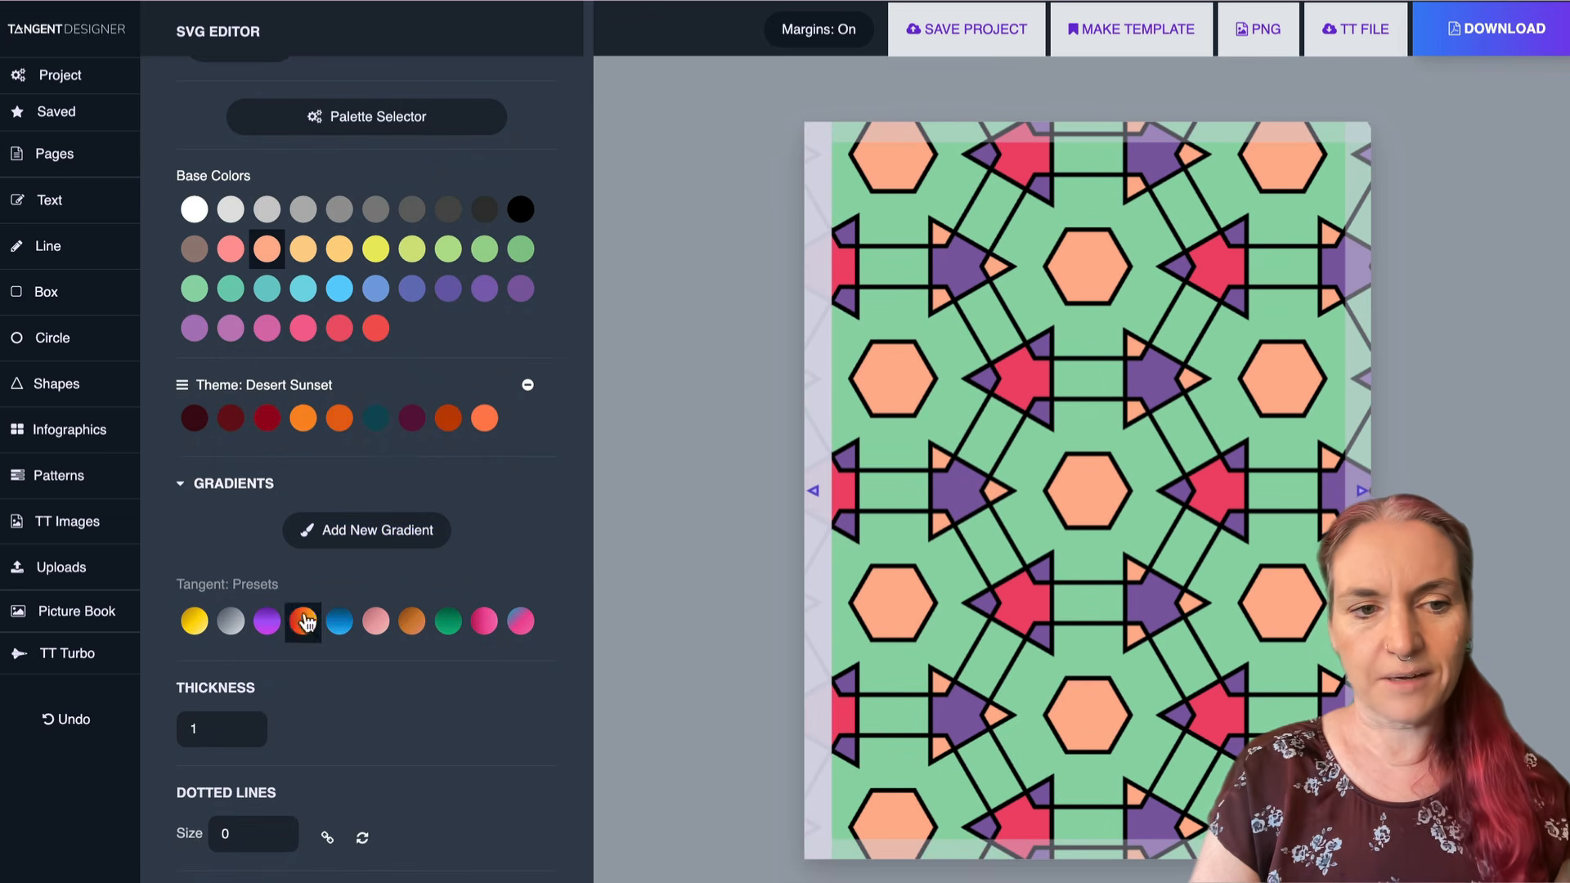
pyautogui.click(231, 622)
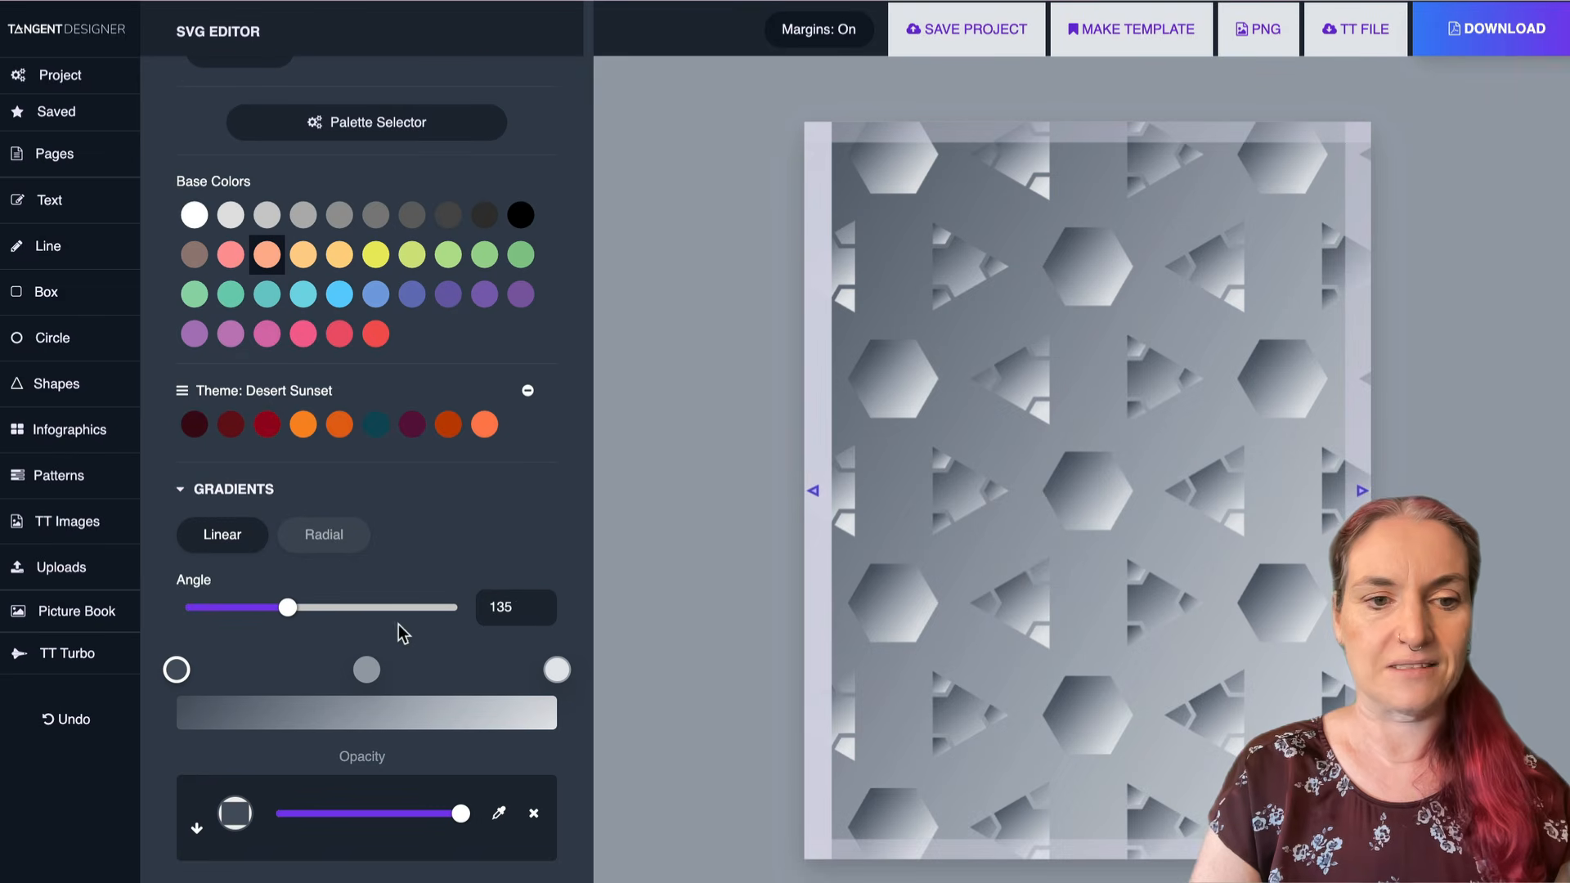
pyautogui.scroll(-4, 396, 630)
pyautogui.click(507, 621)
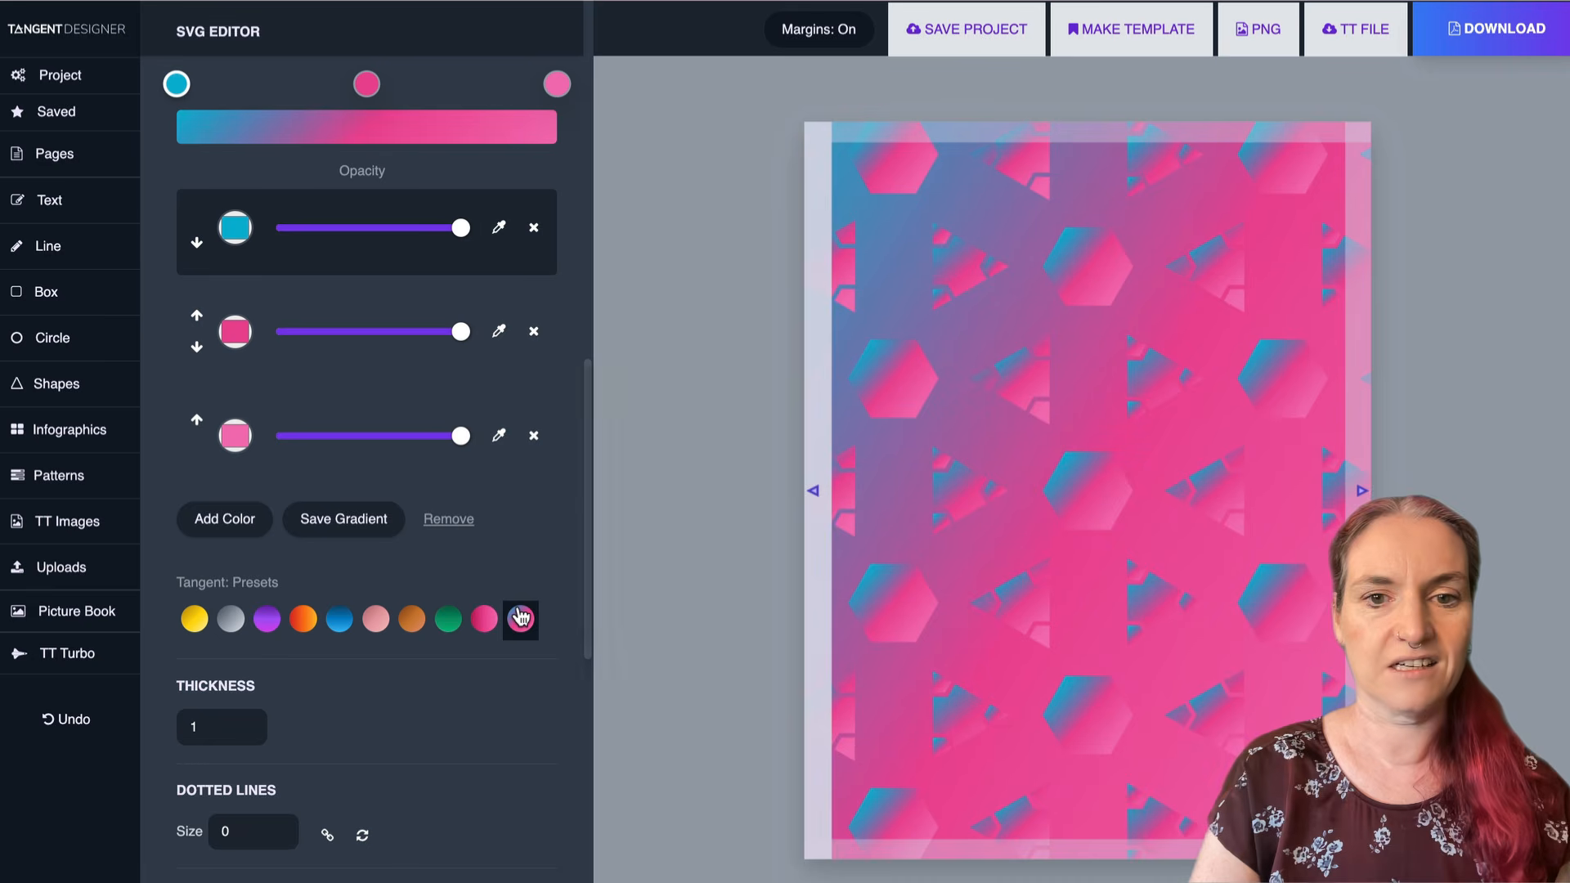
pyautogui.click(478, 626)
pyautogui.click(447, 623)
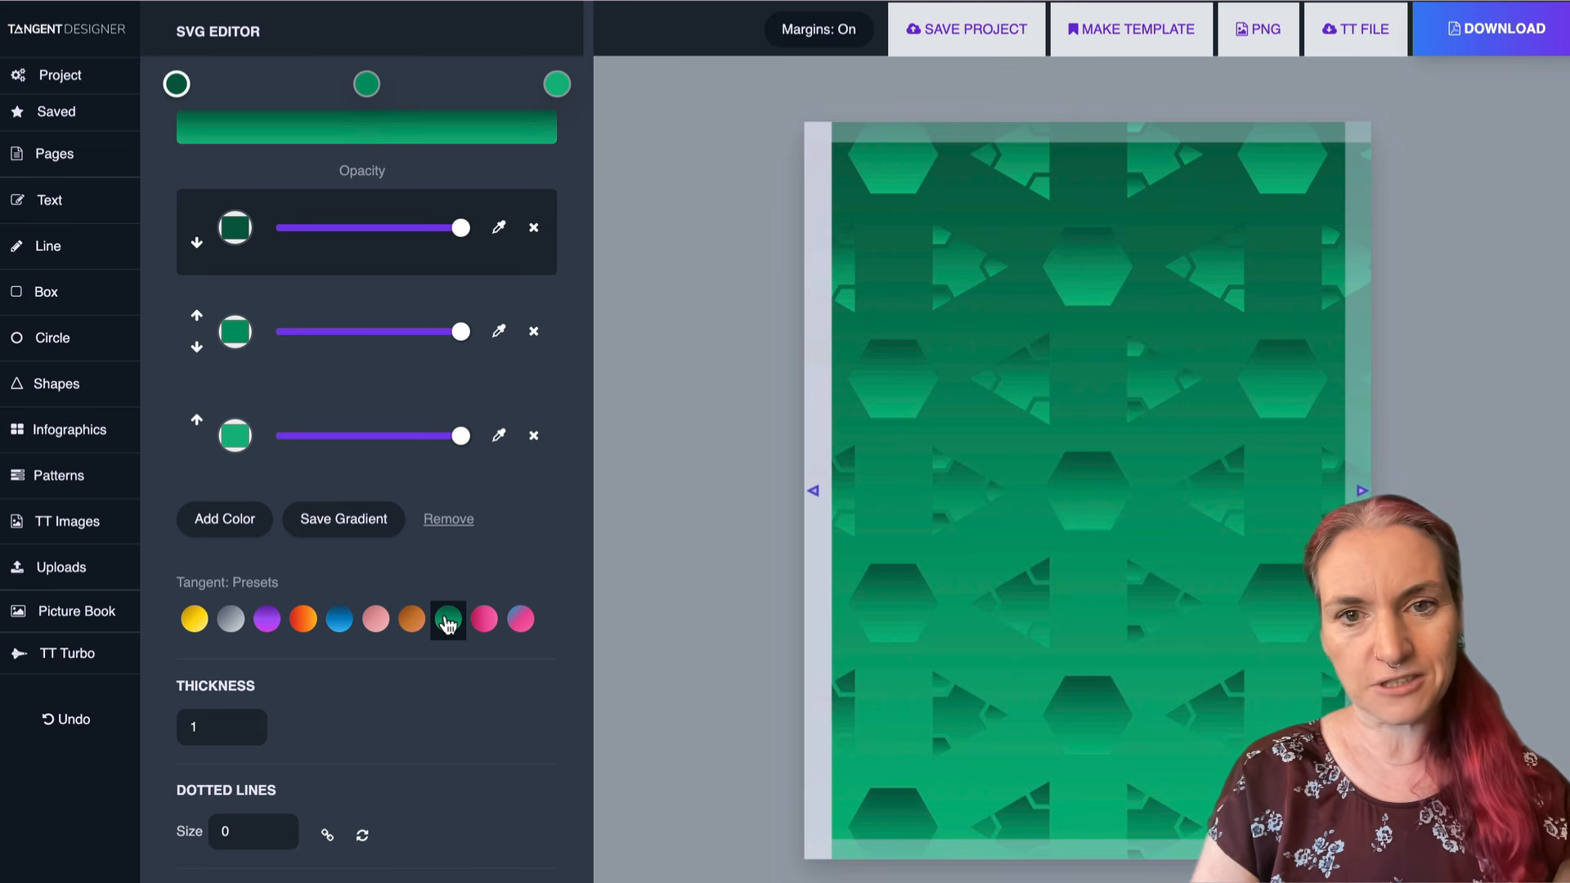
pyautogui.scroll(1, 447, 625)
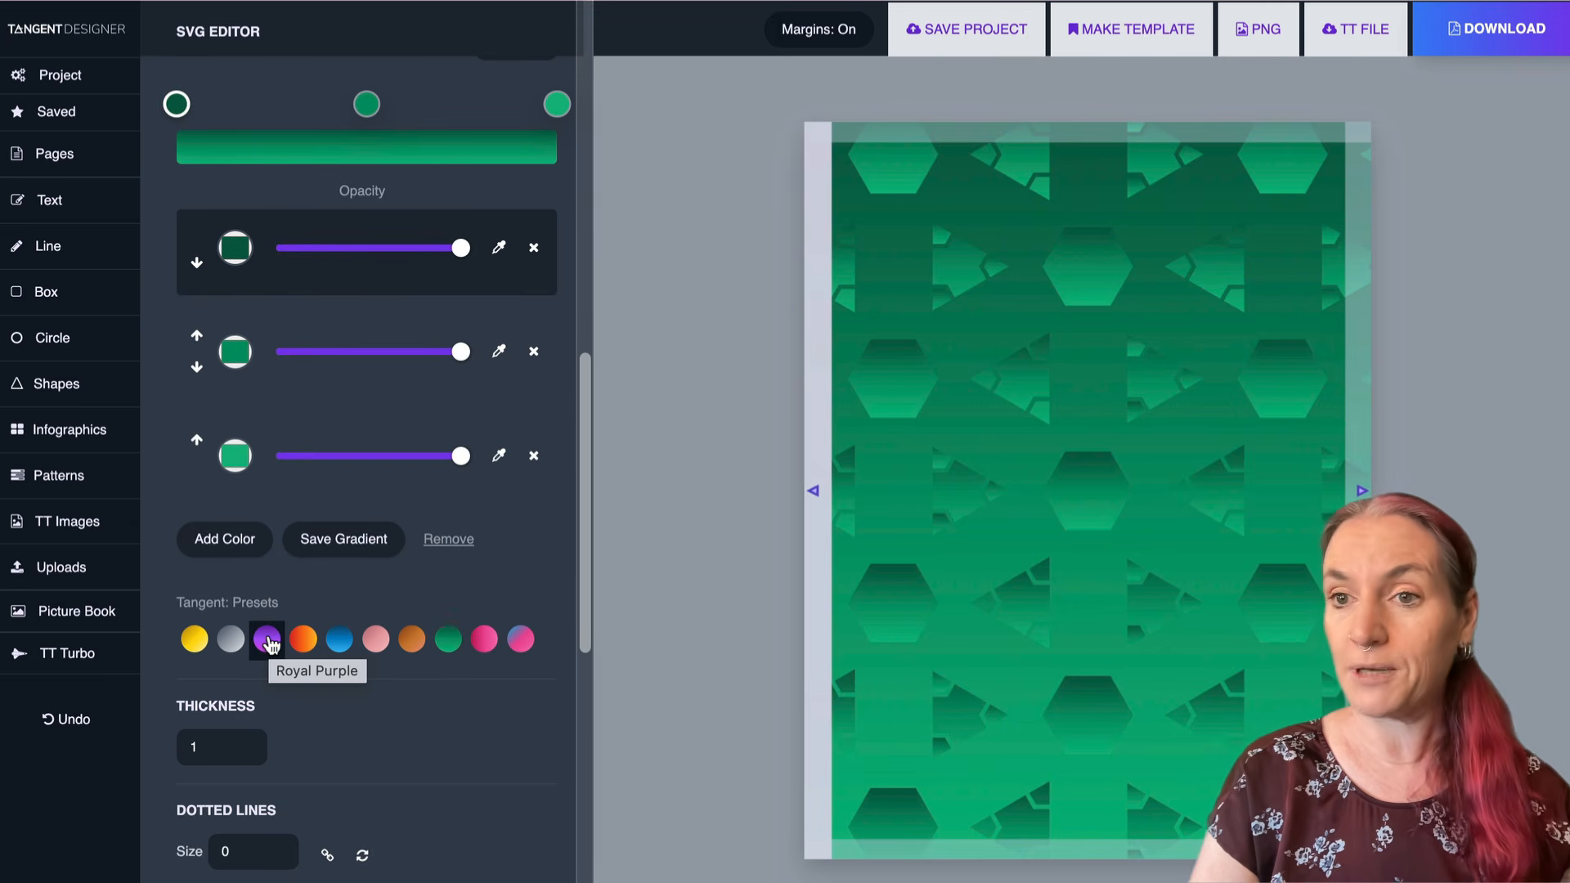
pyautogui.click(270, 645)
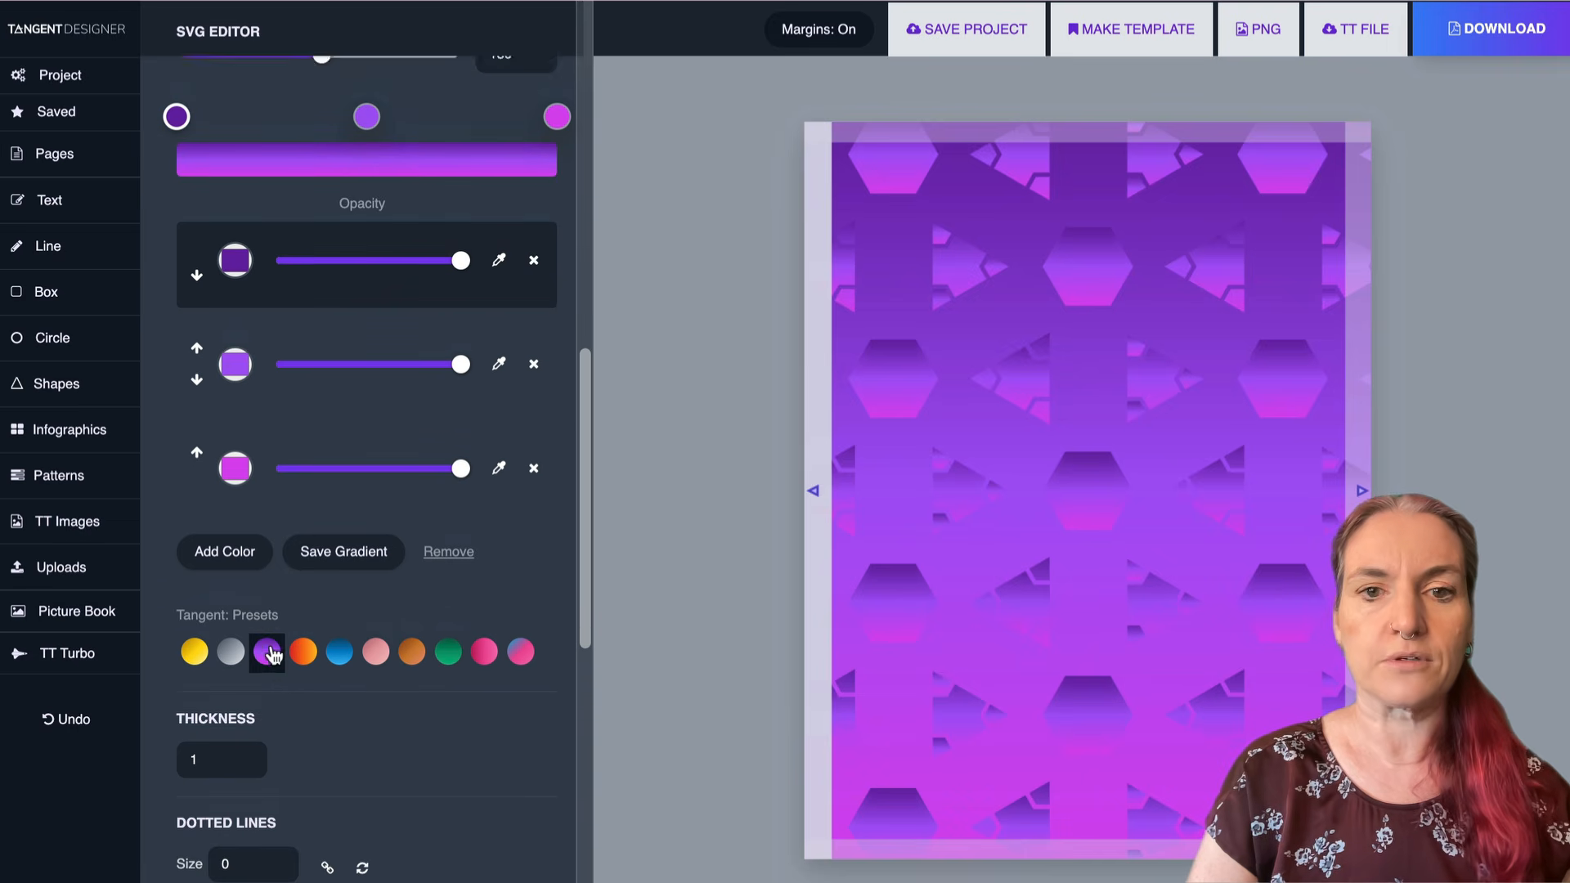
# - Give the gradient-filled pattern a black border
pyautogui.scroll(10, 271, 646)
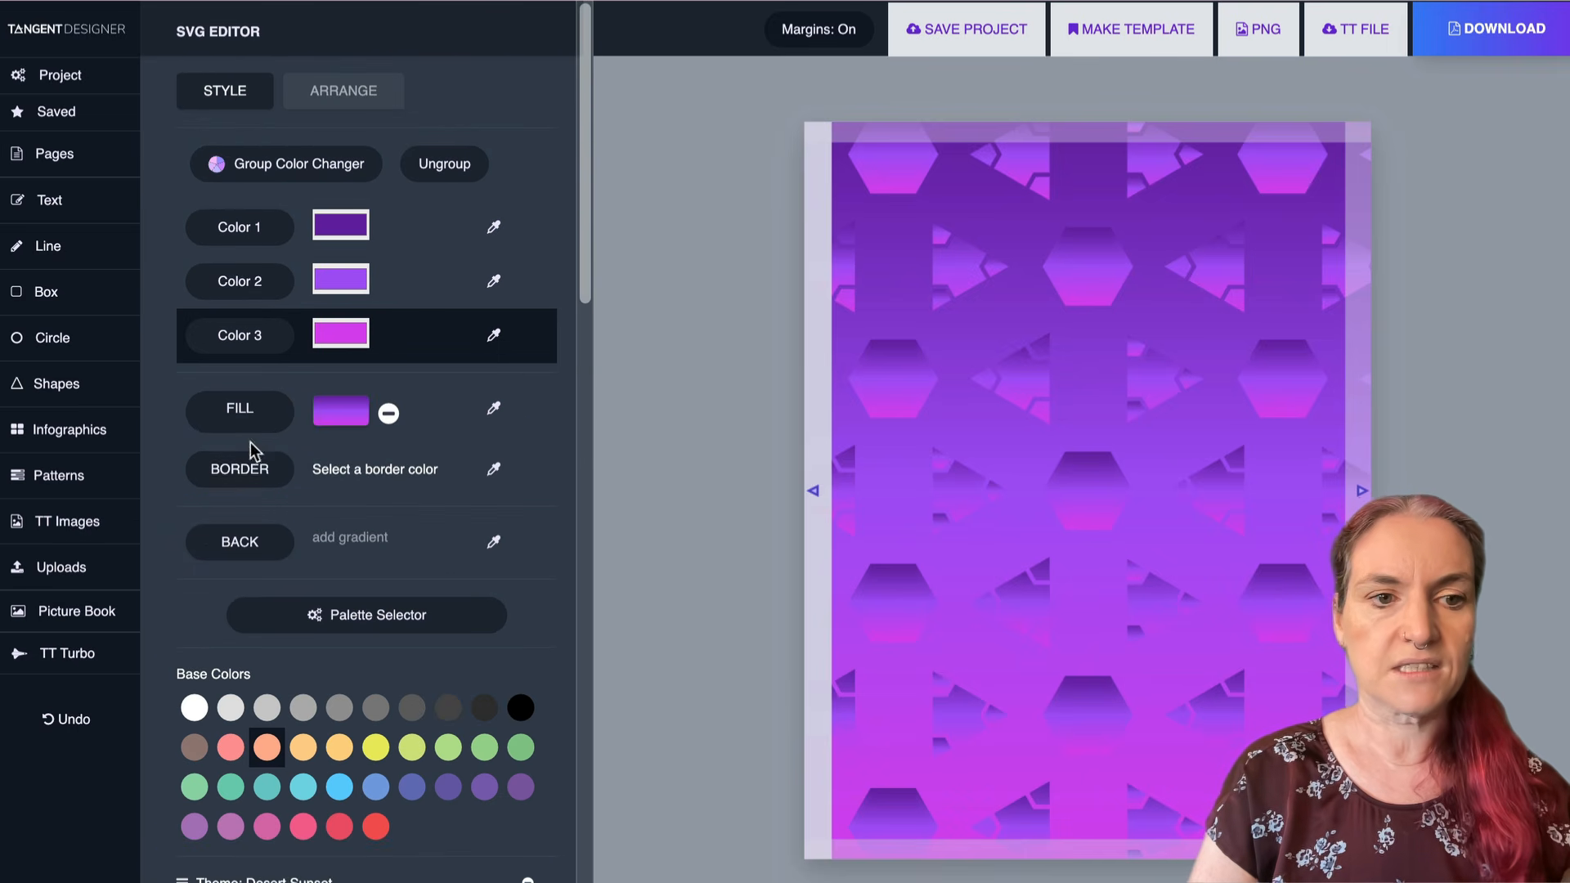
pyautogui.click(245, 478)
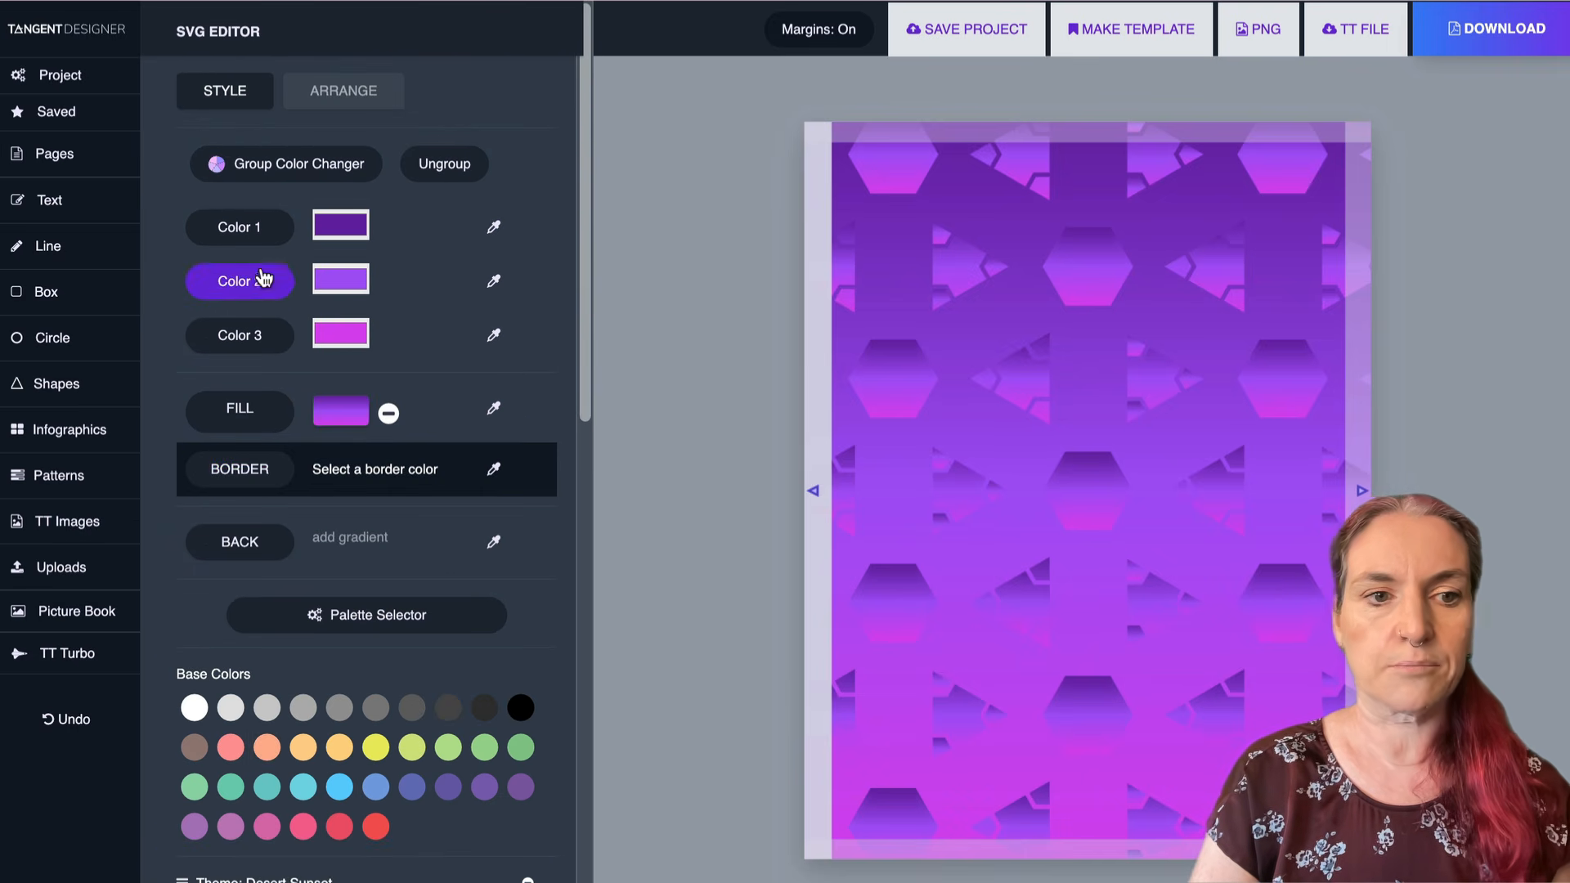
pyautogui.scroll(-3, 246, 278)
pyautogui.click(524, 455)
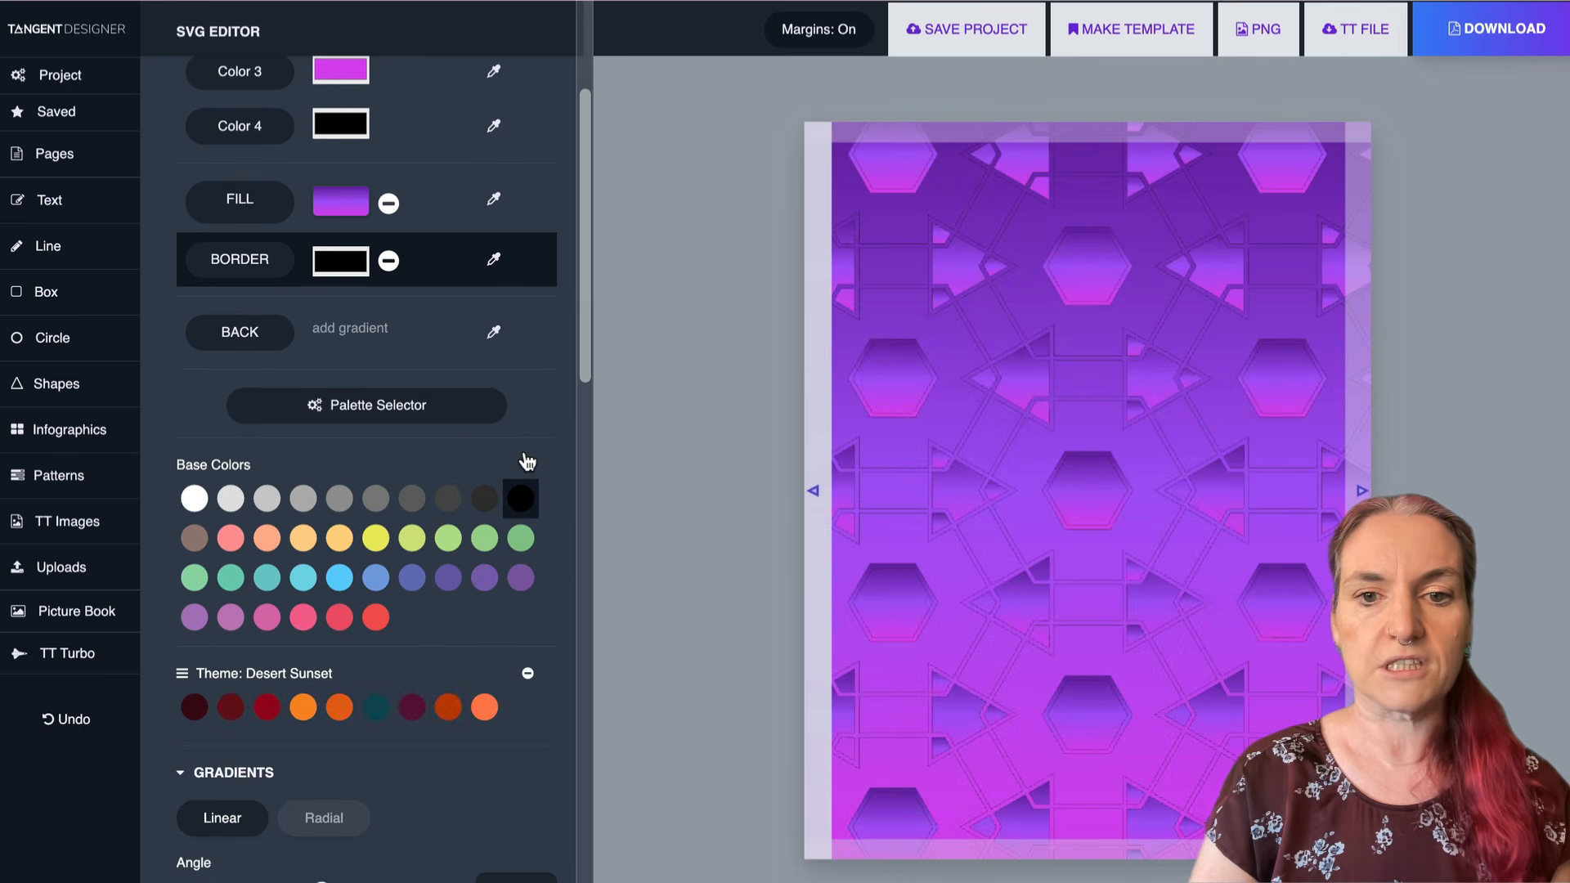
# - Increase the thickness of the pattern's border to 2.75
pyautogui.scroll(-3, 341, 256)
pyautogui.scroll(-8, 323, 343)
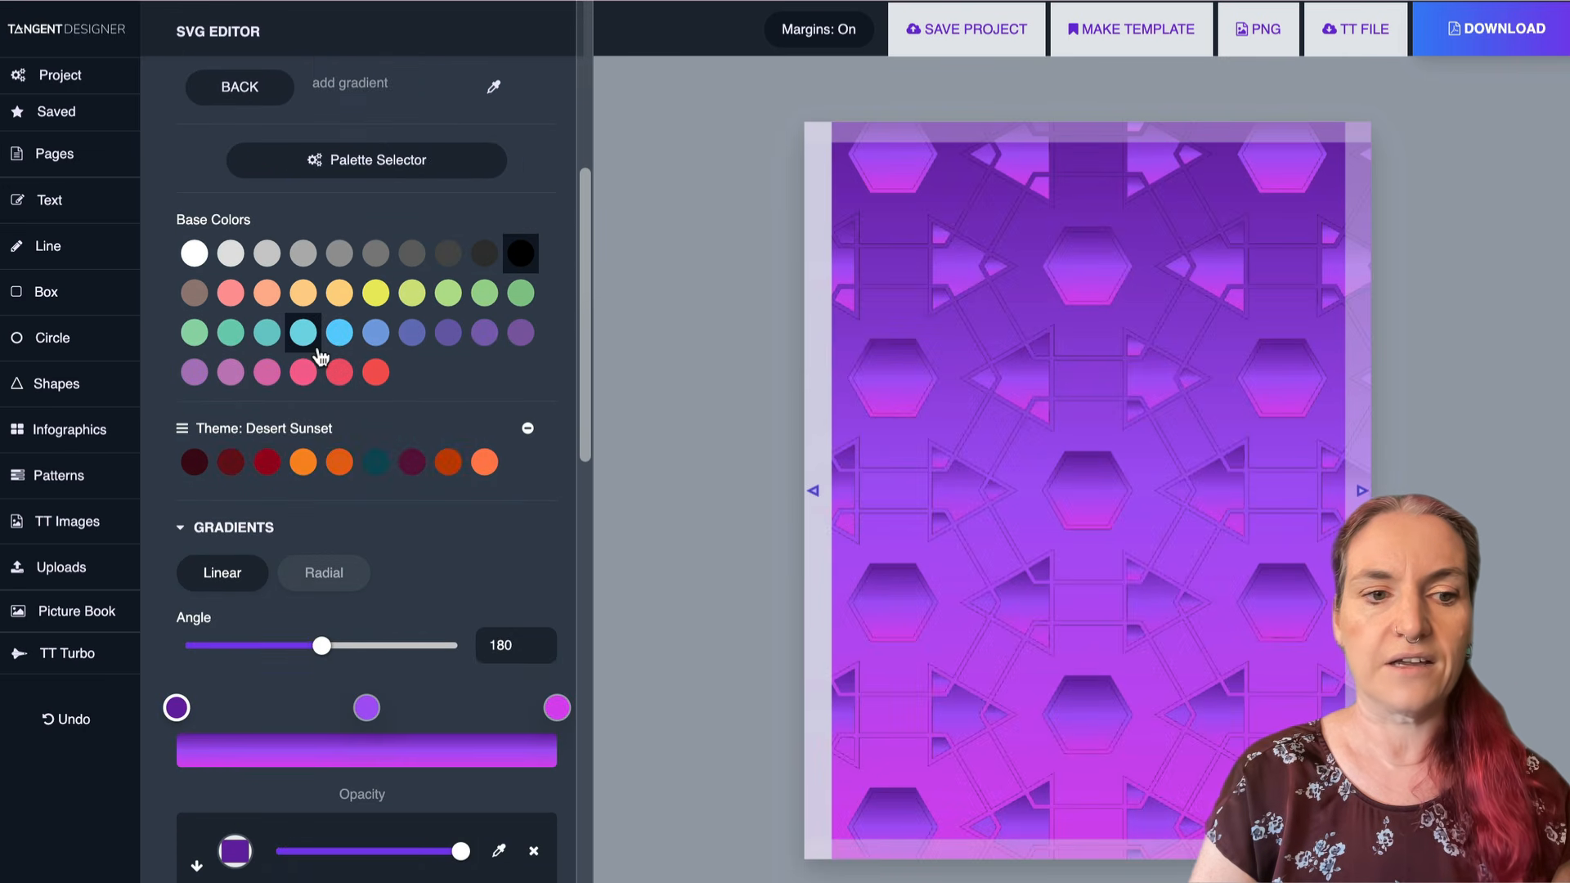
pyautogui.scroll(-2, 320, 358)
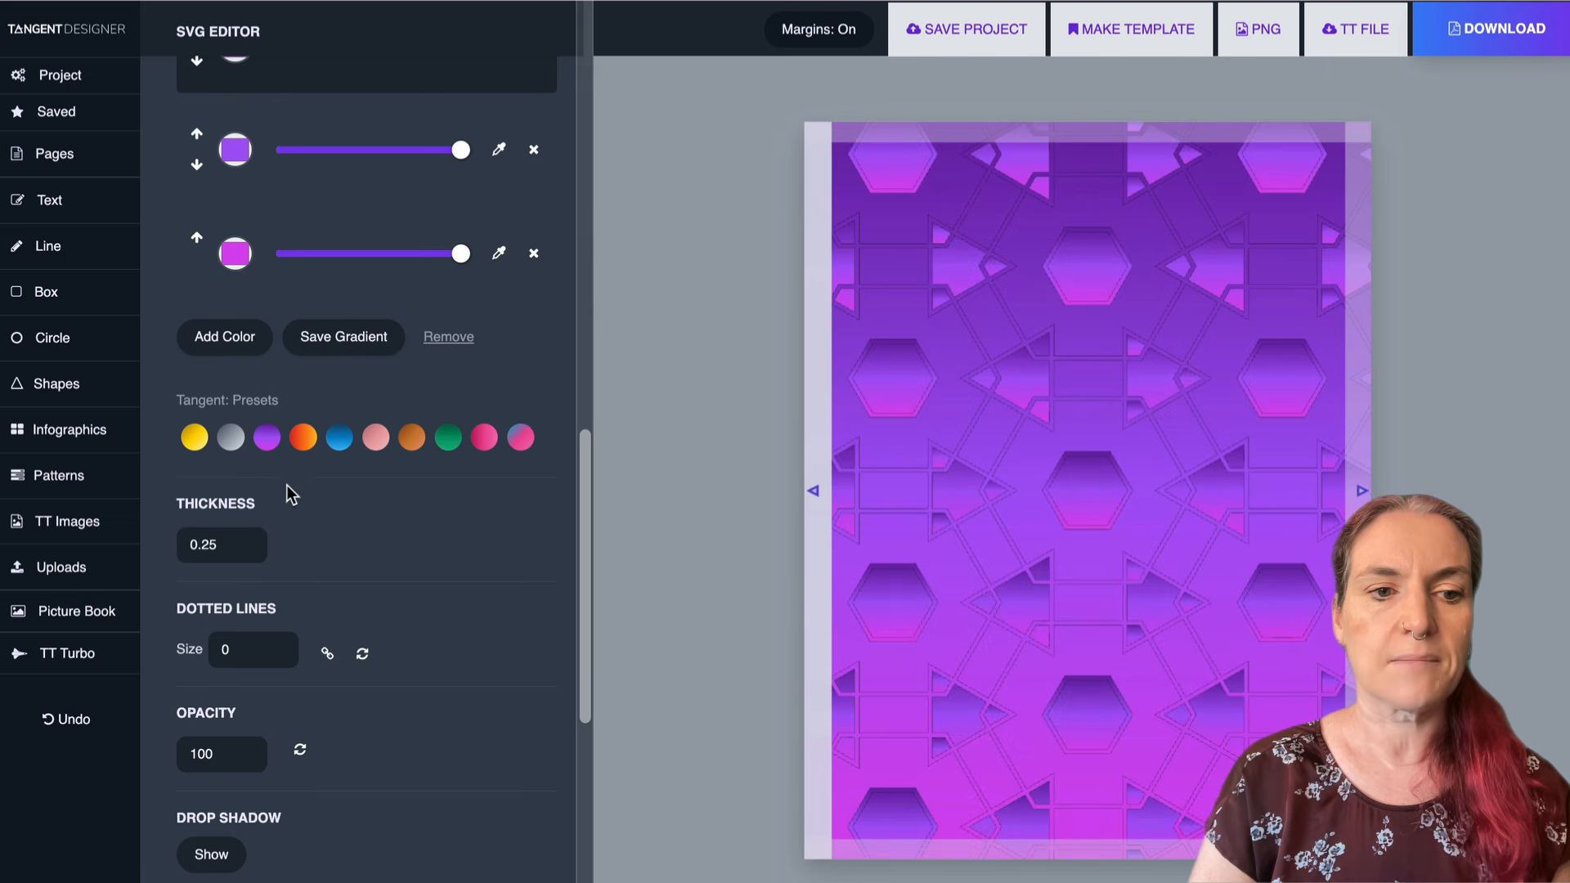
pyautogui.click(245, 539)
pyautogui.click(245, 540)
pyautogui.click(246, 539)
pyautogui.click(245, 540)
pyautogui.click(245, 540)
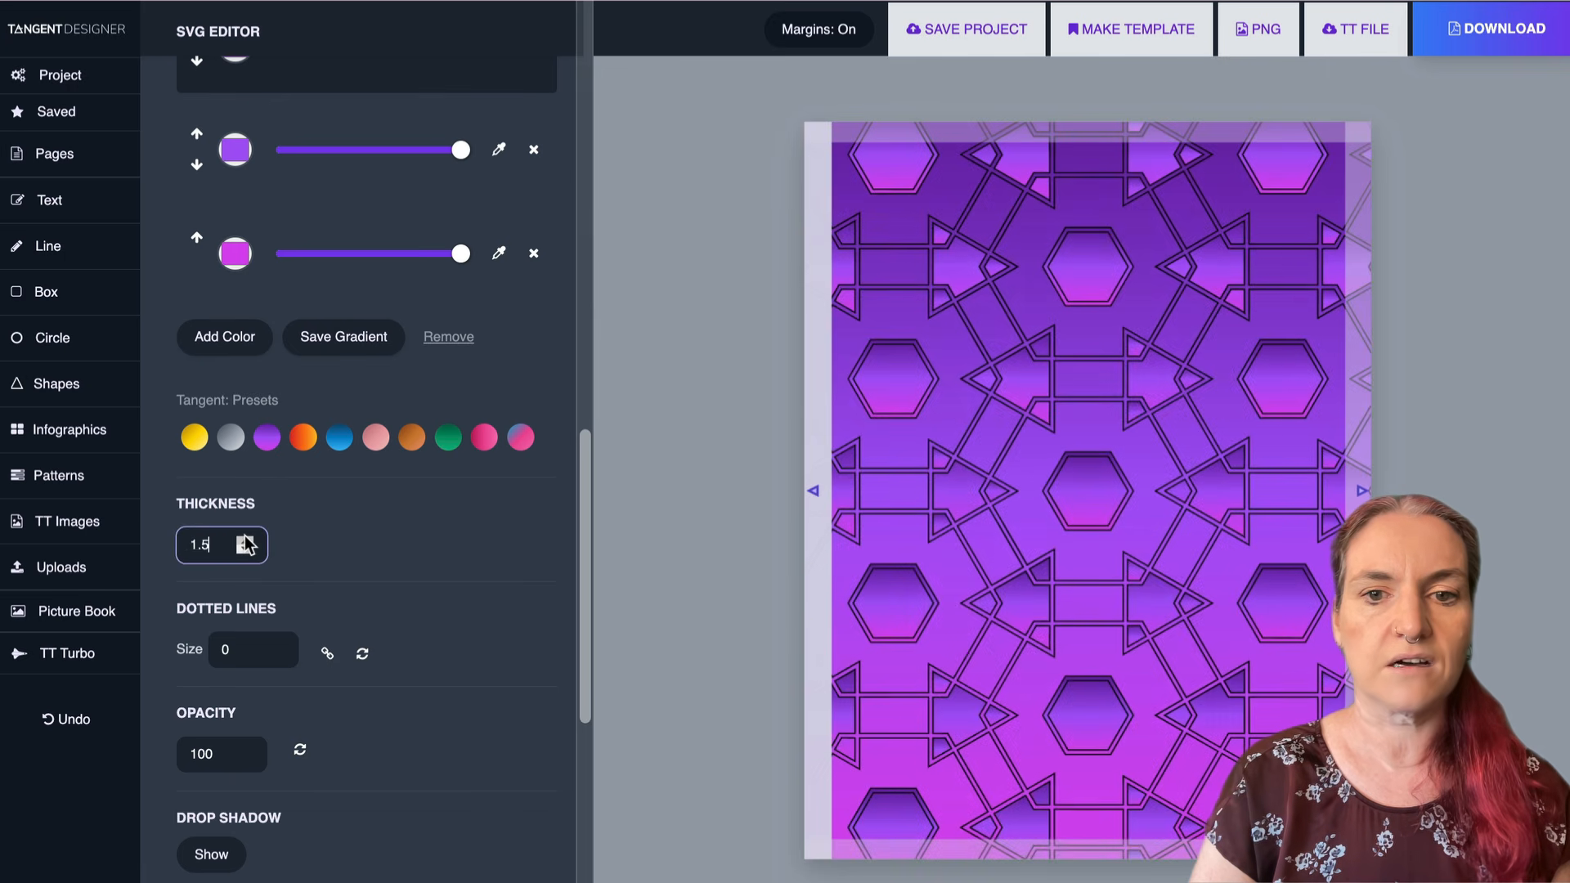
pyautogui.click(245, 539)
pyautogui.click(245, 540)
pyautogui.click(246, 540)
pyautogui.click(246, 540)
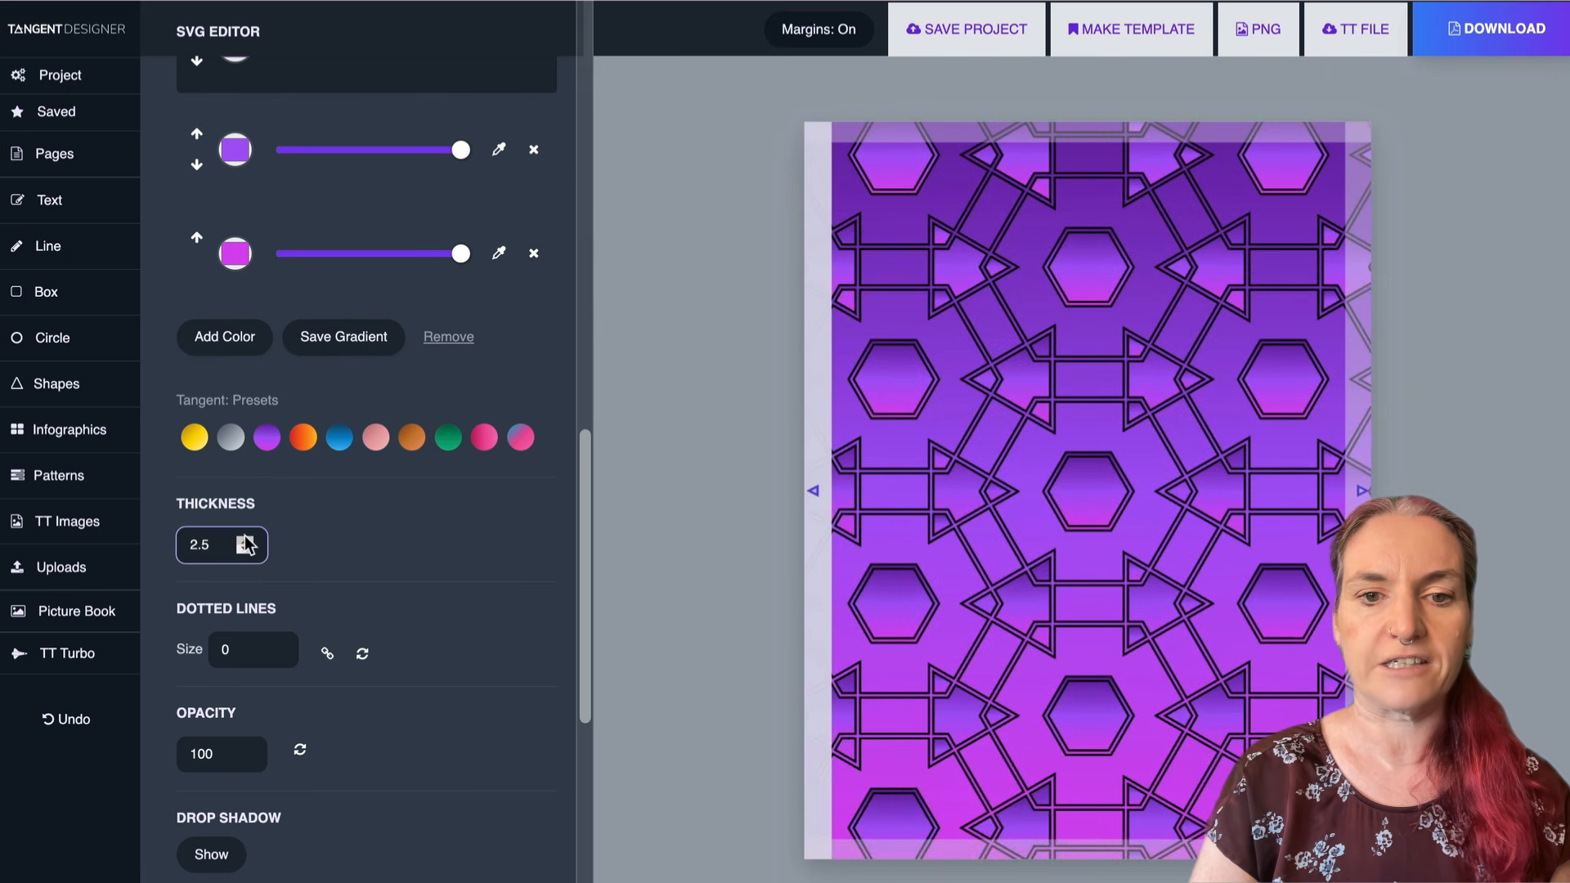
pyautogui.click(246, 540)
# - Turn off the page margins display and recolour the pattern's border light grey after trying white
pyautogui.click(814, 33)
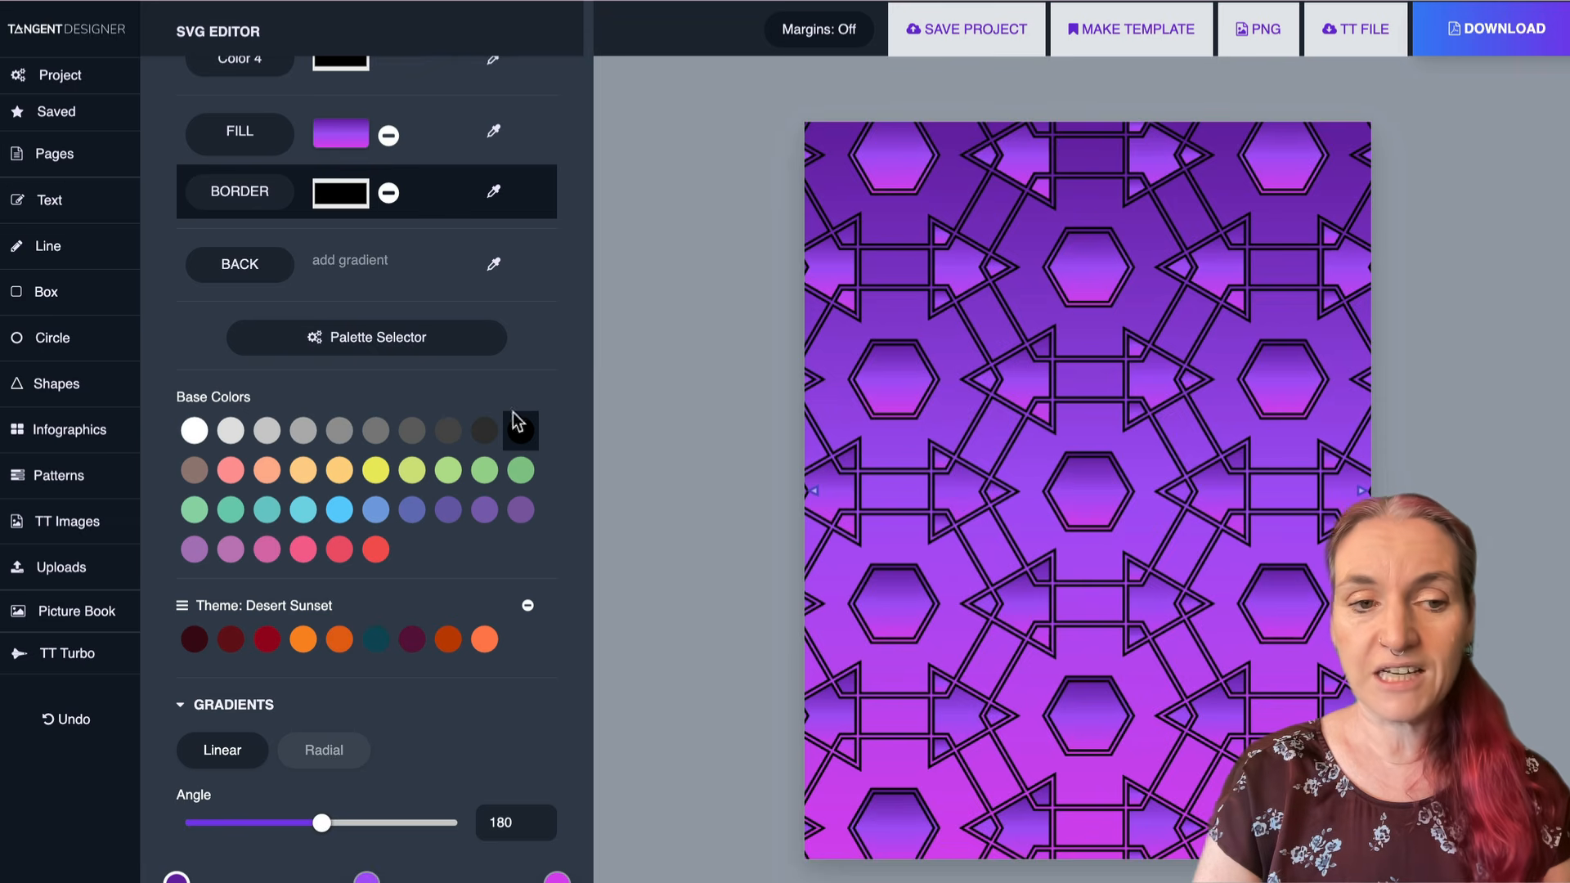
pyautogui.click(267, 640)
pyautogui.click(189, 652)
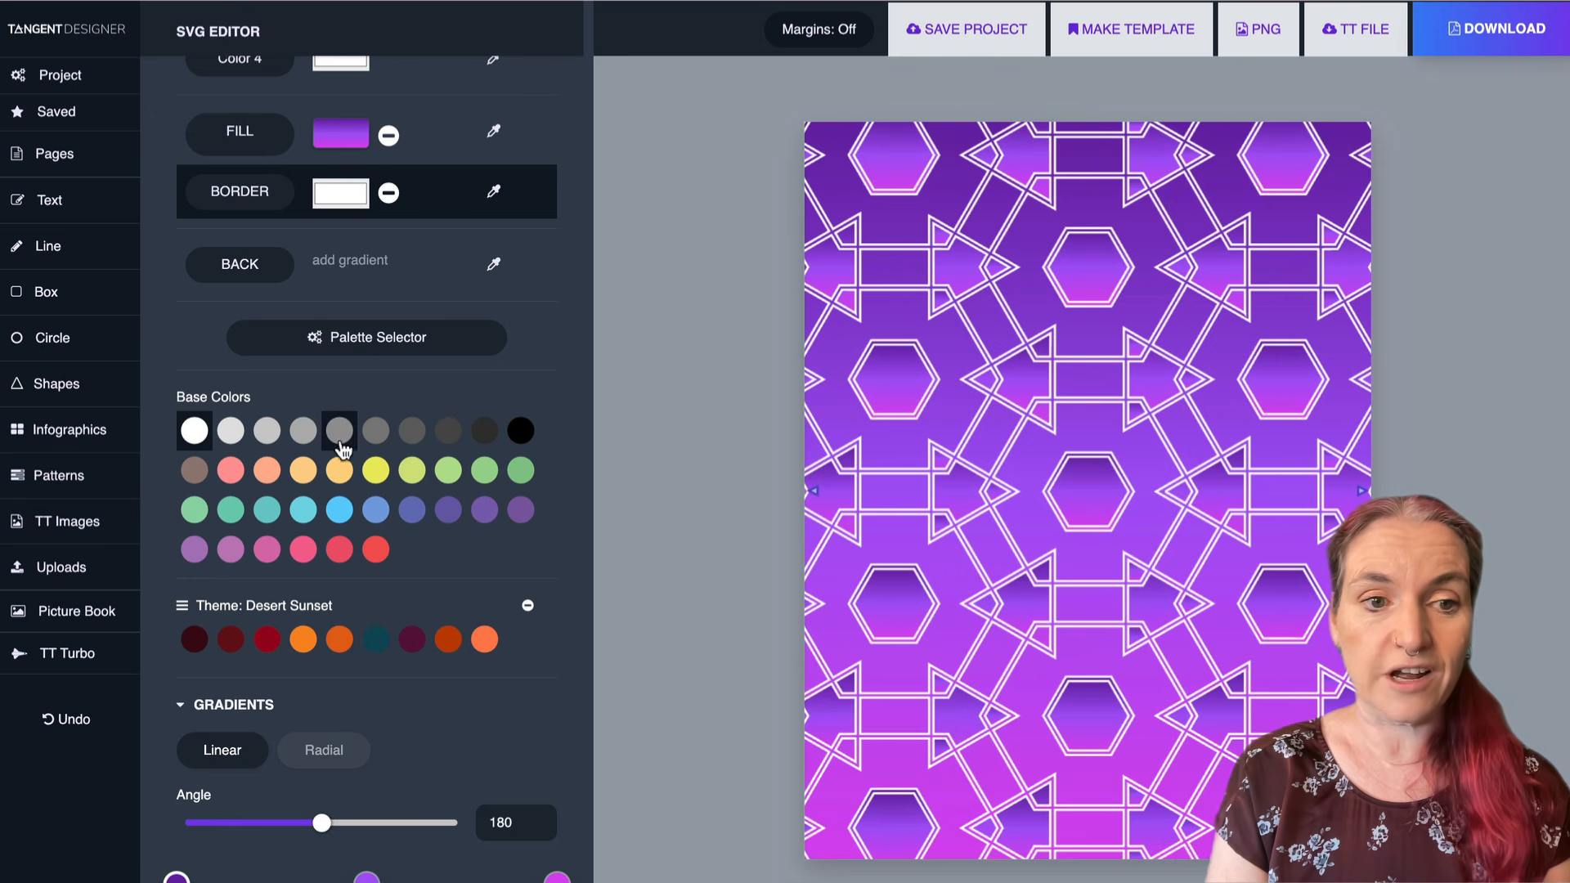
pyautogui.click(276, 431)
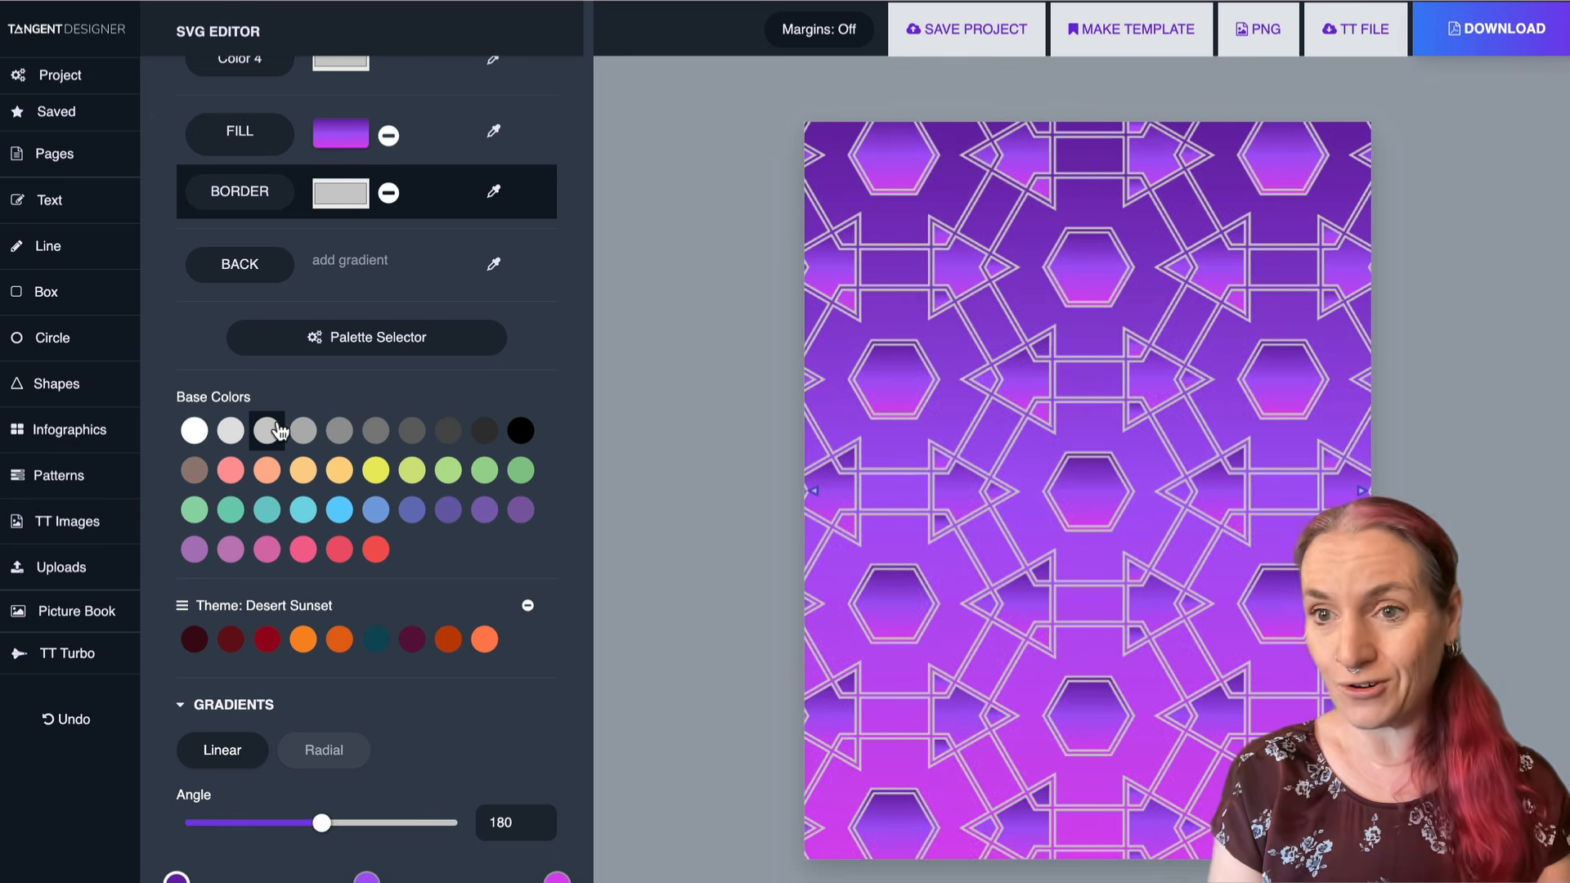
# - Change the fill gradient's first colour to light blue, RGB 156, 200, 221
pyautogui.scroll(-6, 456, 495)
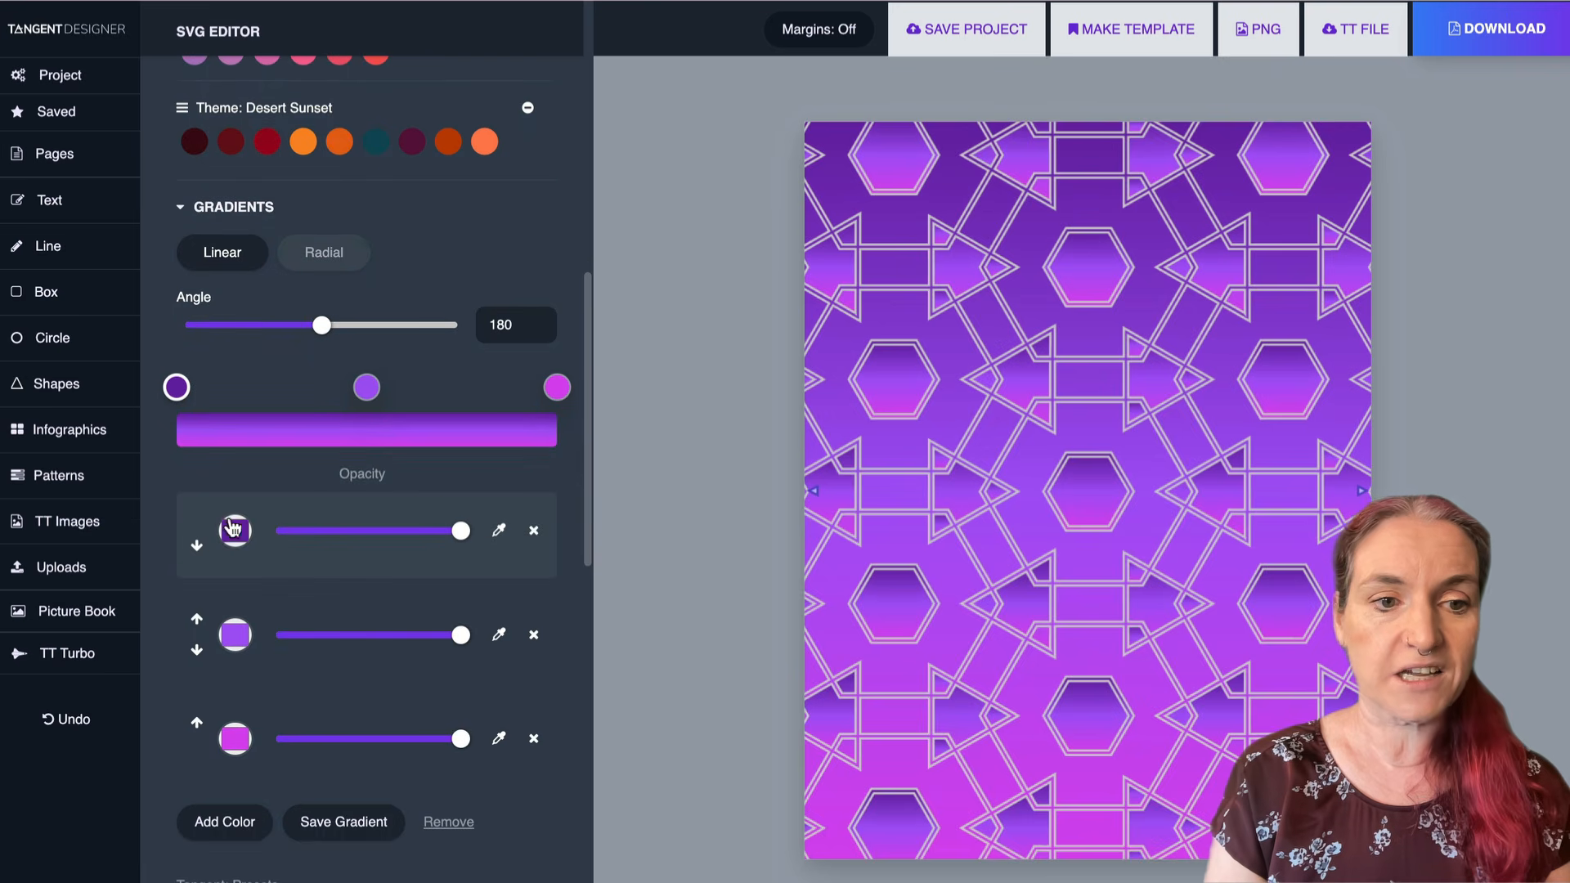
pyautogui.click(236, 540)
pyautogui.moveTo(245, 561); pyautogui.dragTo(270, 586)
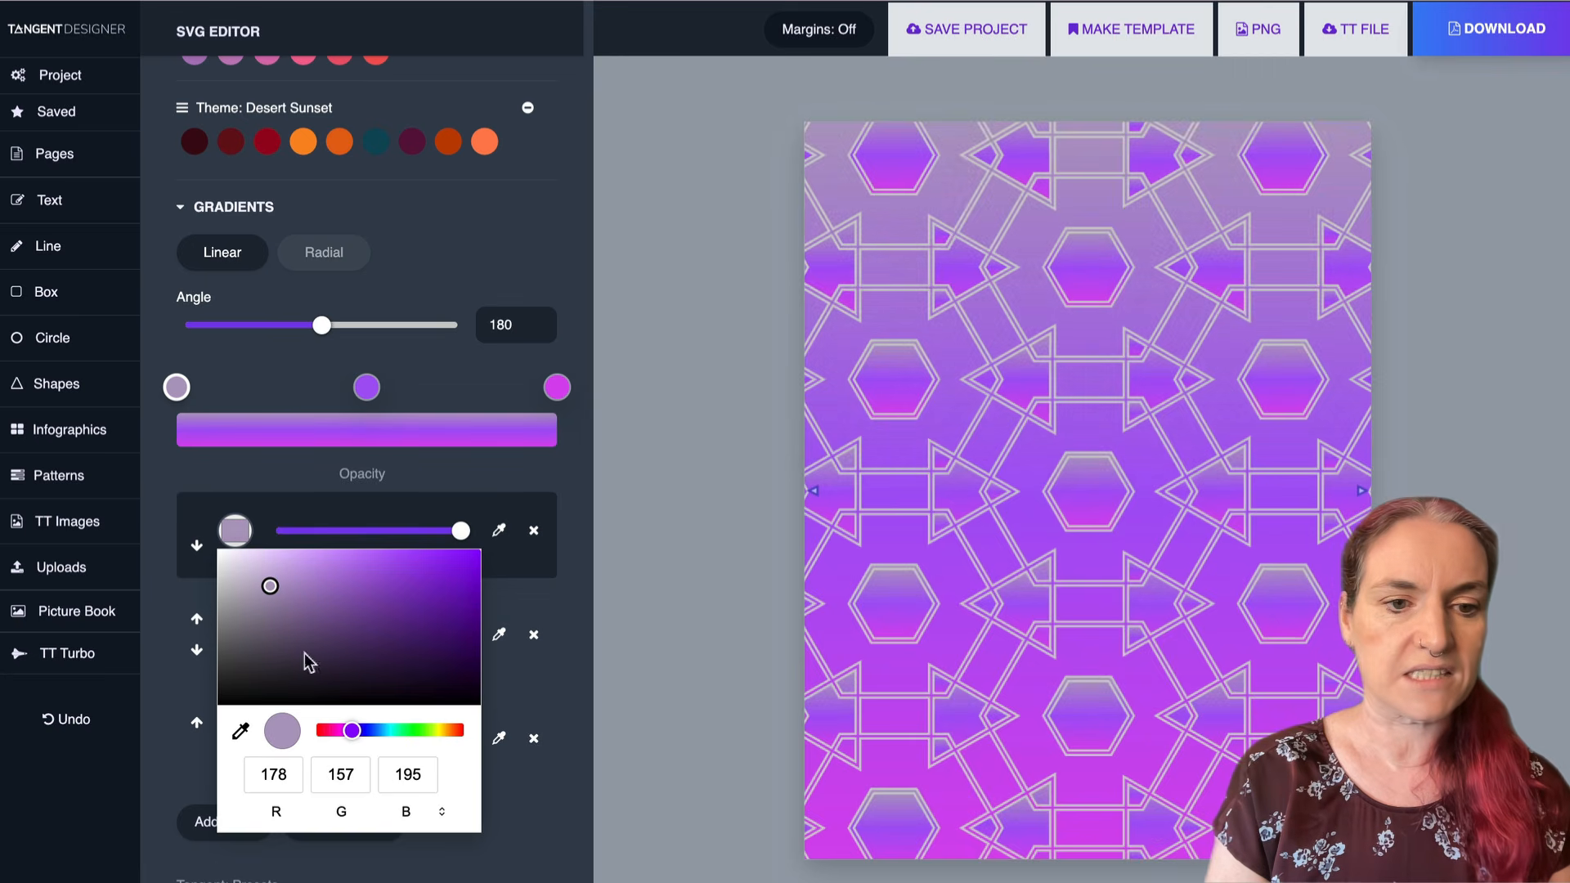
pyautogui.click(380, 727)
pyautogui.moveTo(347, 641)
pyautogui.mouseDown()
pyautogui.moveTo(283, 547)
pyautogui.moveTo(329, 544)
pyautogui.moveTo(298, 572)
pyautogui.mouseUp()
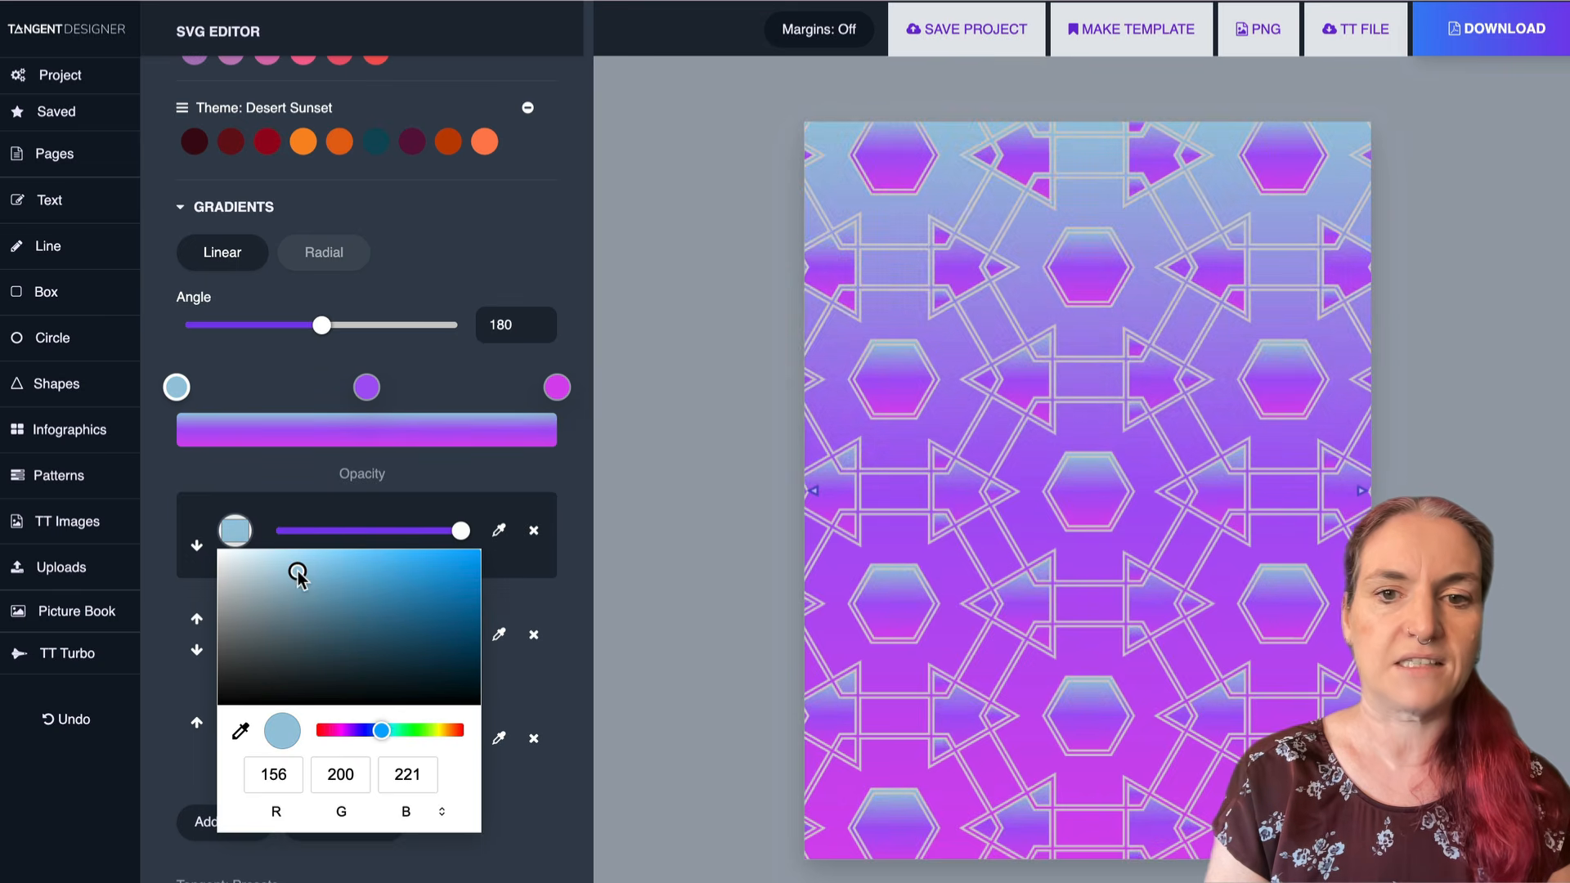
pyautogui.click(365, 479)
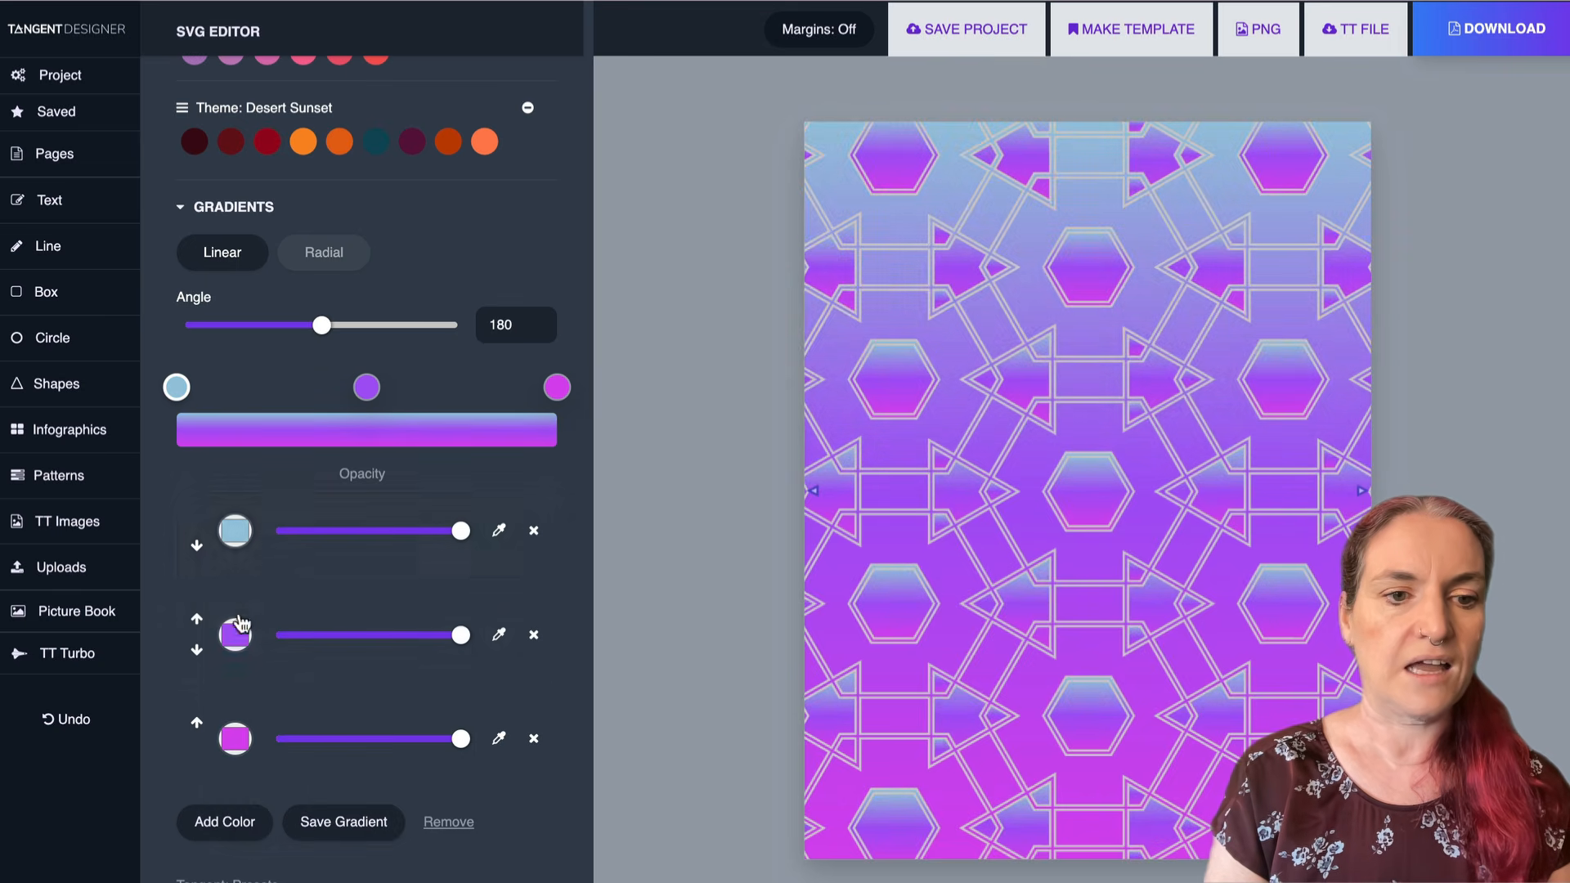
# - Change the fill gradient's middle colour to a light pinkish purple
pyautogui.click(235, 642)
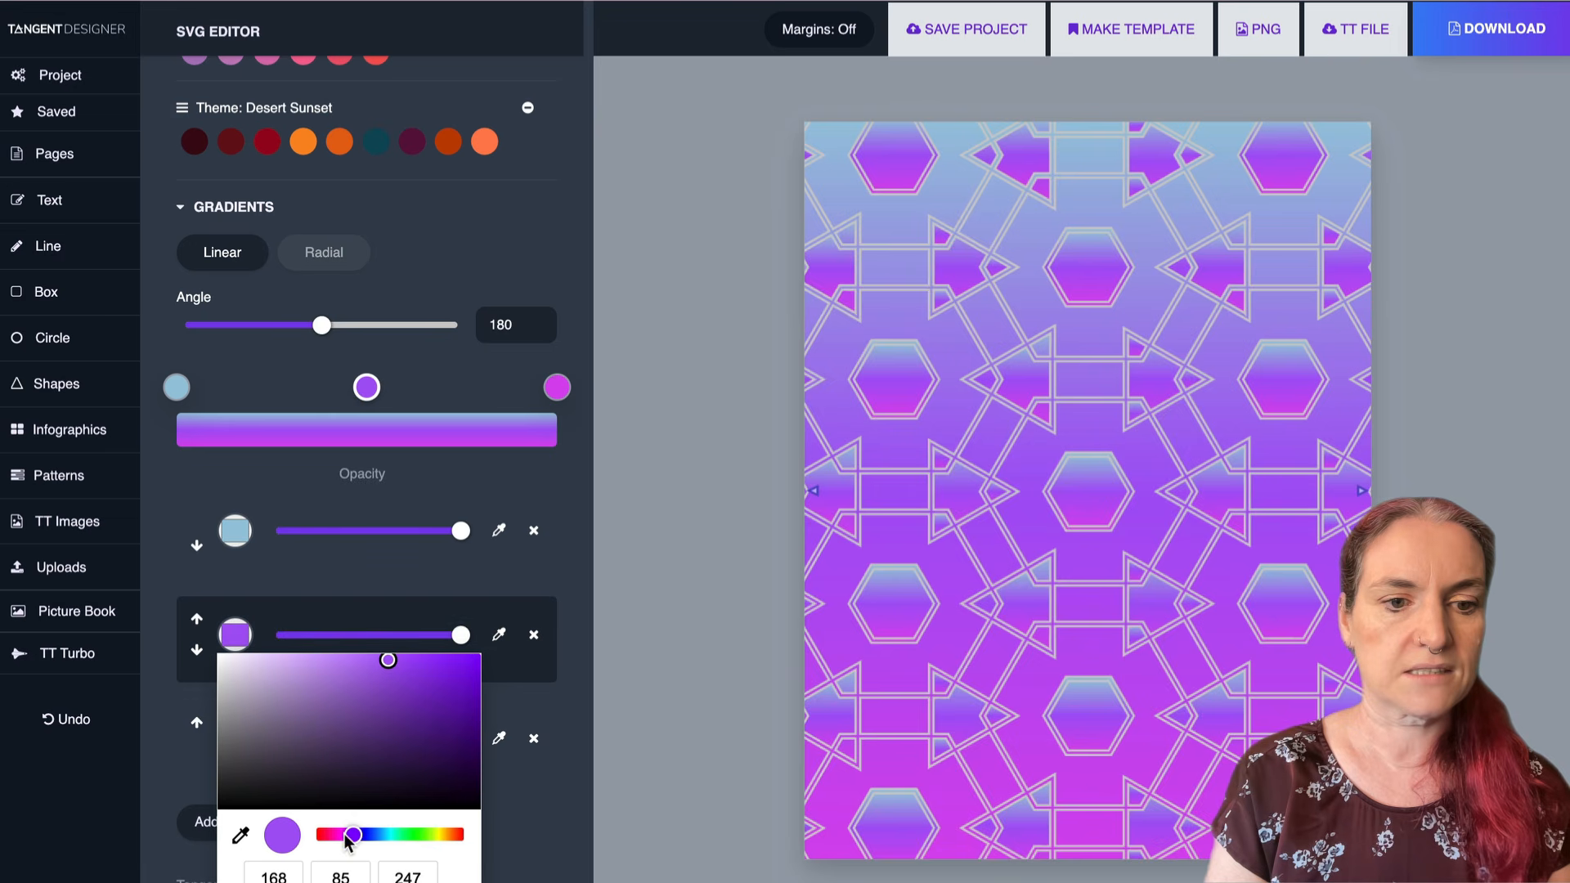
pyautogui.moveTo(349, 834); pyautogui.dragTo(344, 833)
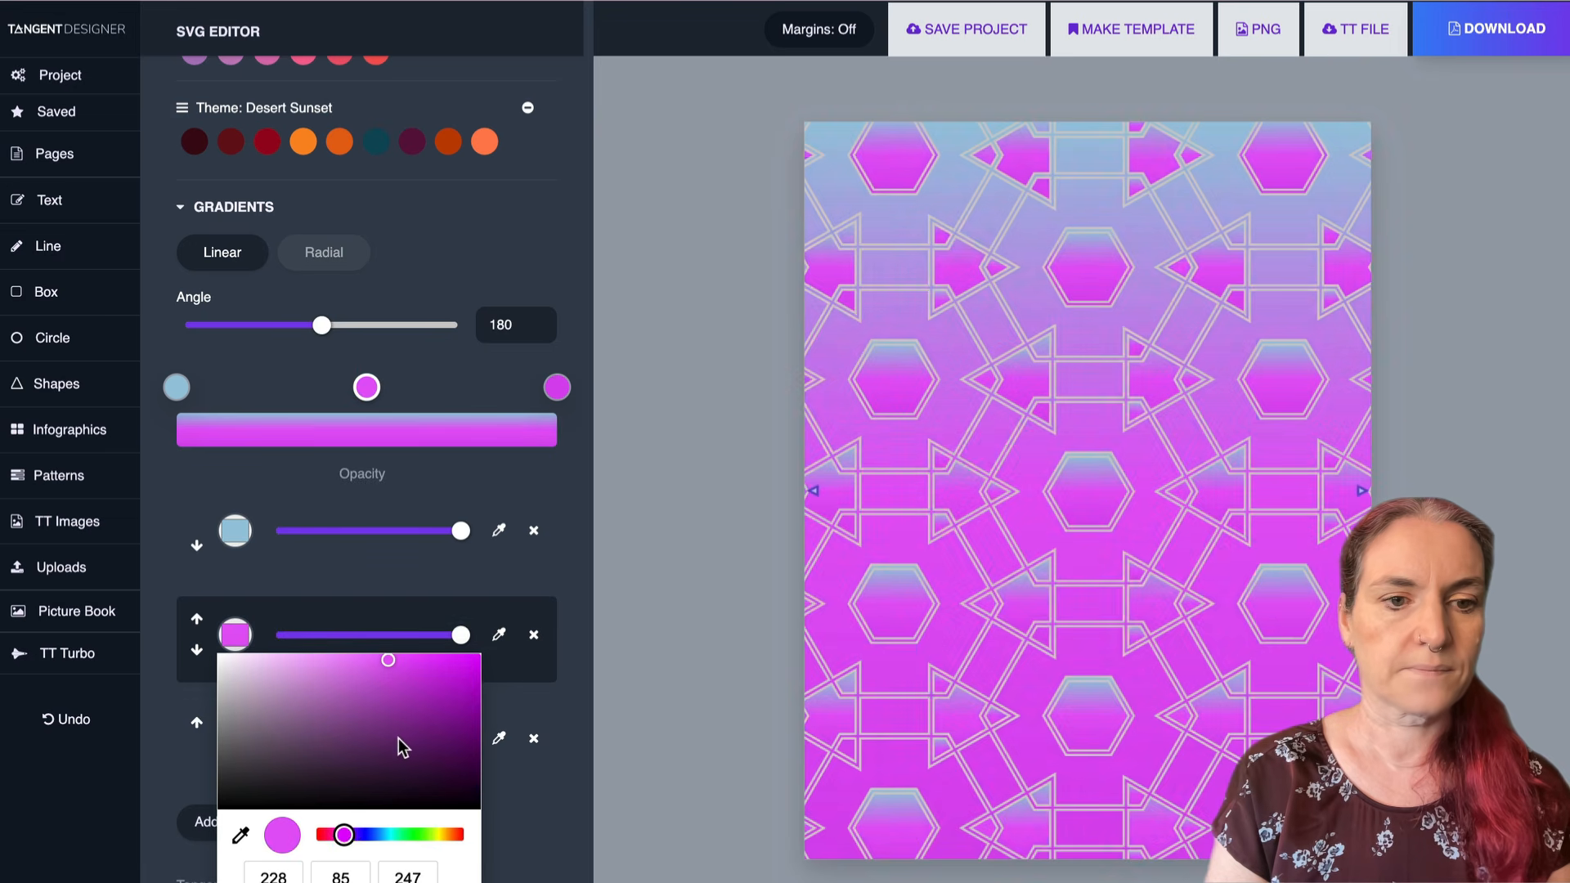
pyautogui.moveTo(399, 741); pyautogui.dragTo(305, 650)
pyautogui.click(209, 352)
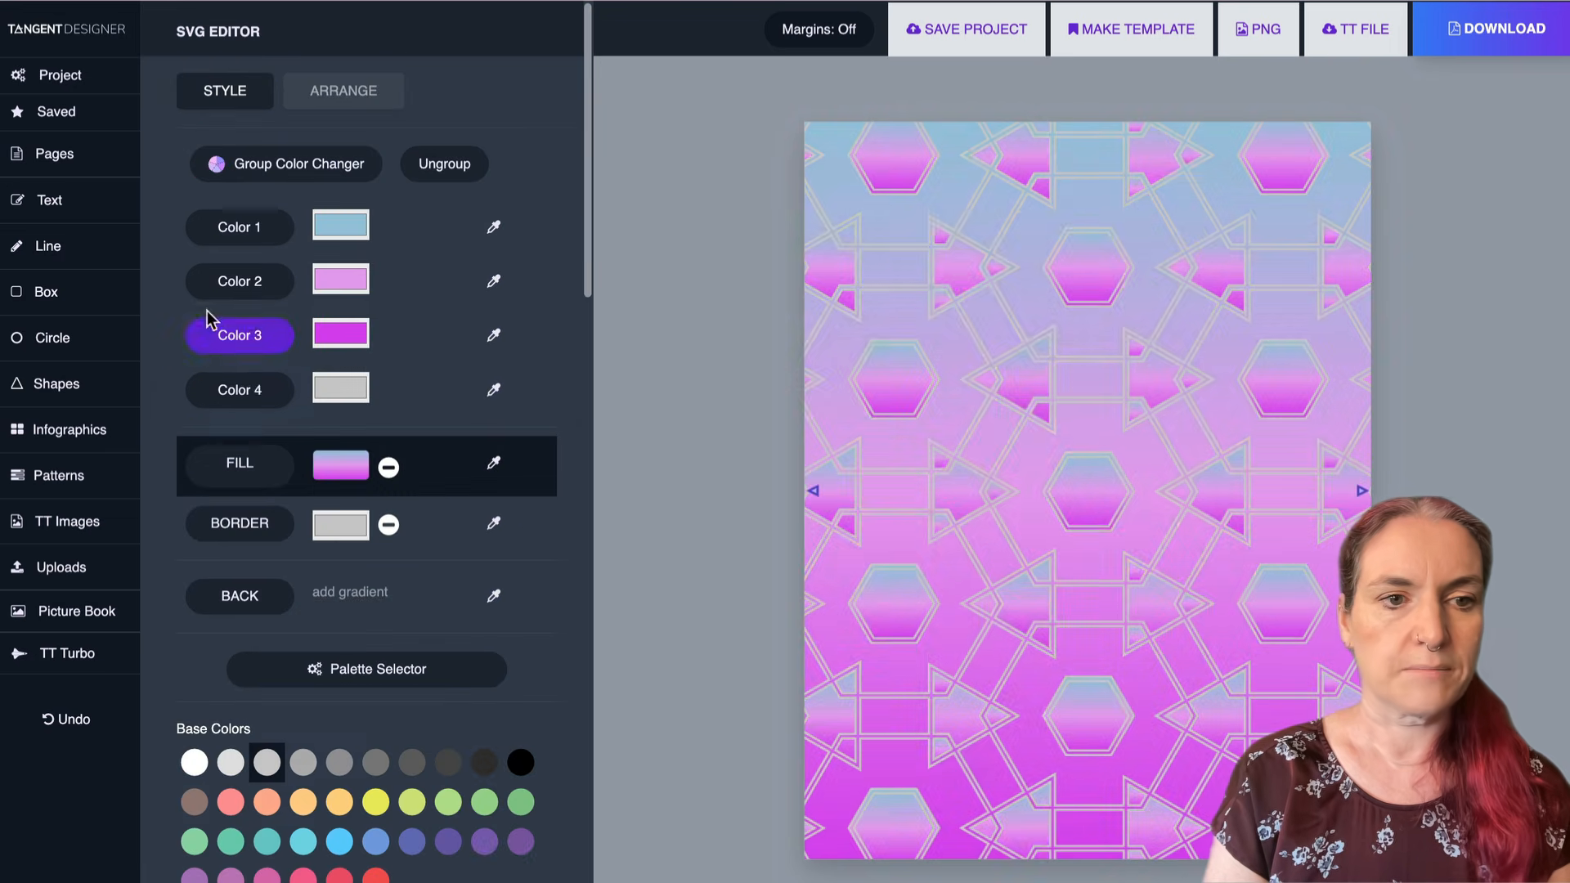
# - Recolour the pattern's border bluish purple
pyautogui.click(237, 525)
pyautogui.scroll(-1, 240, 409)
pyautogui.scroll(-2, 239, 376)
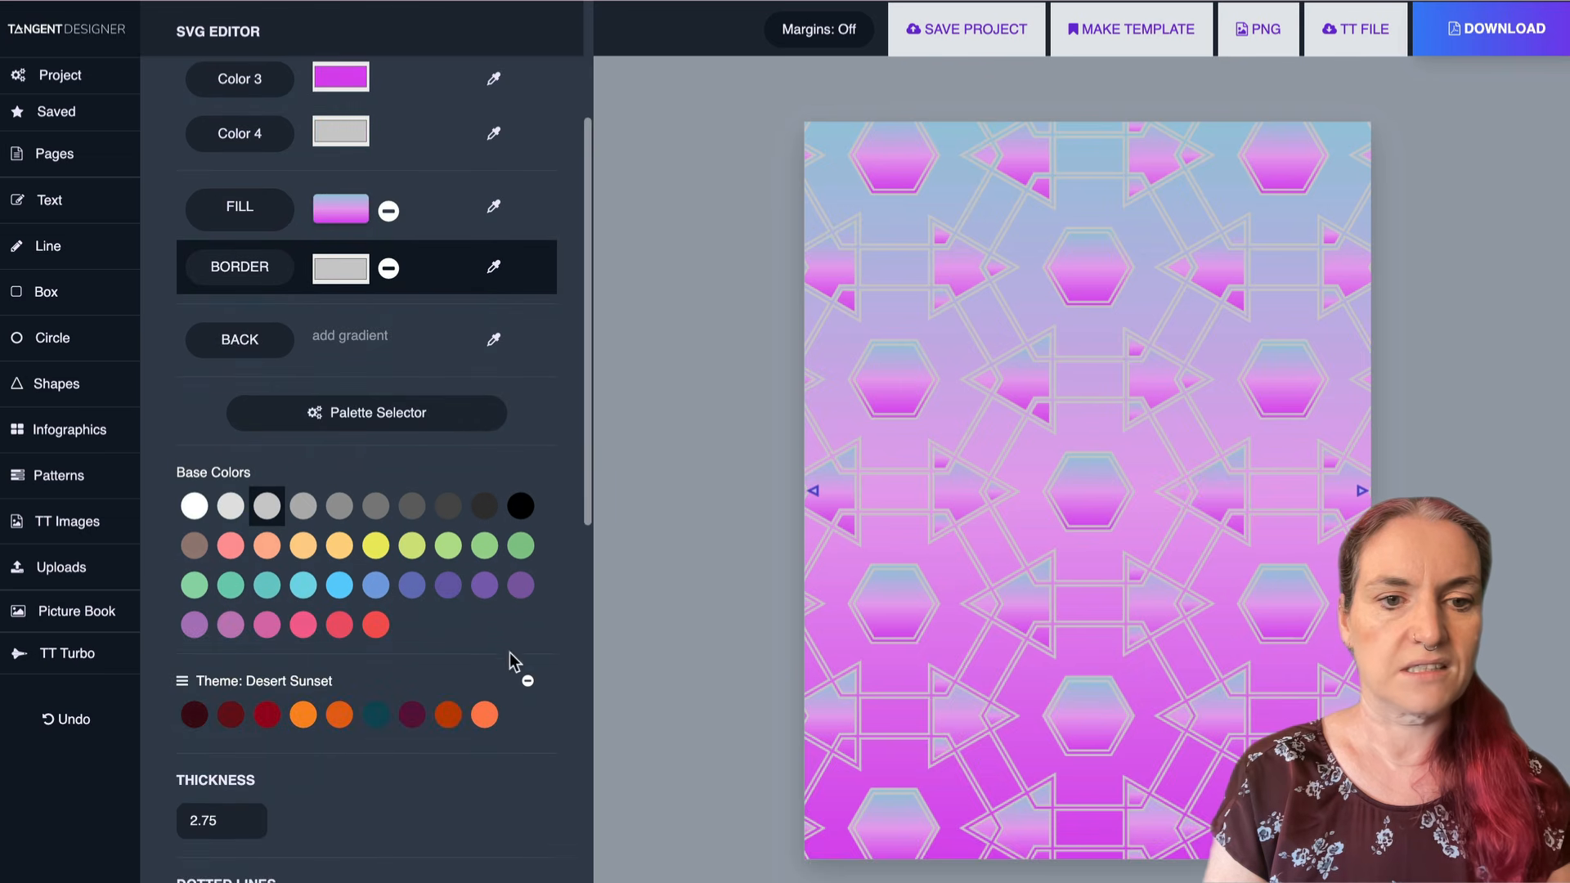
pyautogui.click(449, 586)
# - Rotate the pattern's linear fill gradient to an angle of 332
pyautogui.scroll(-4, 341, 409)
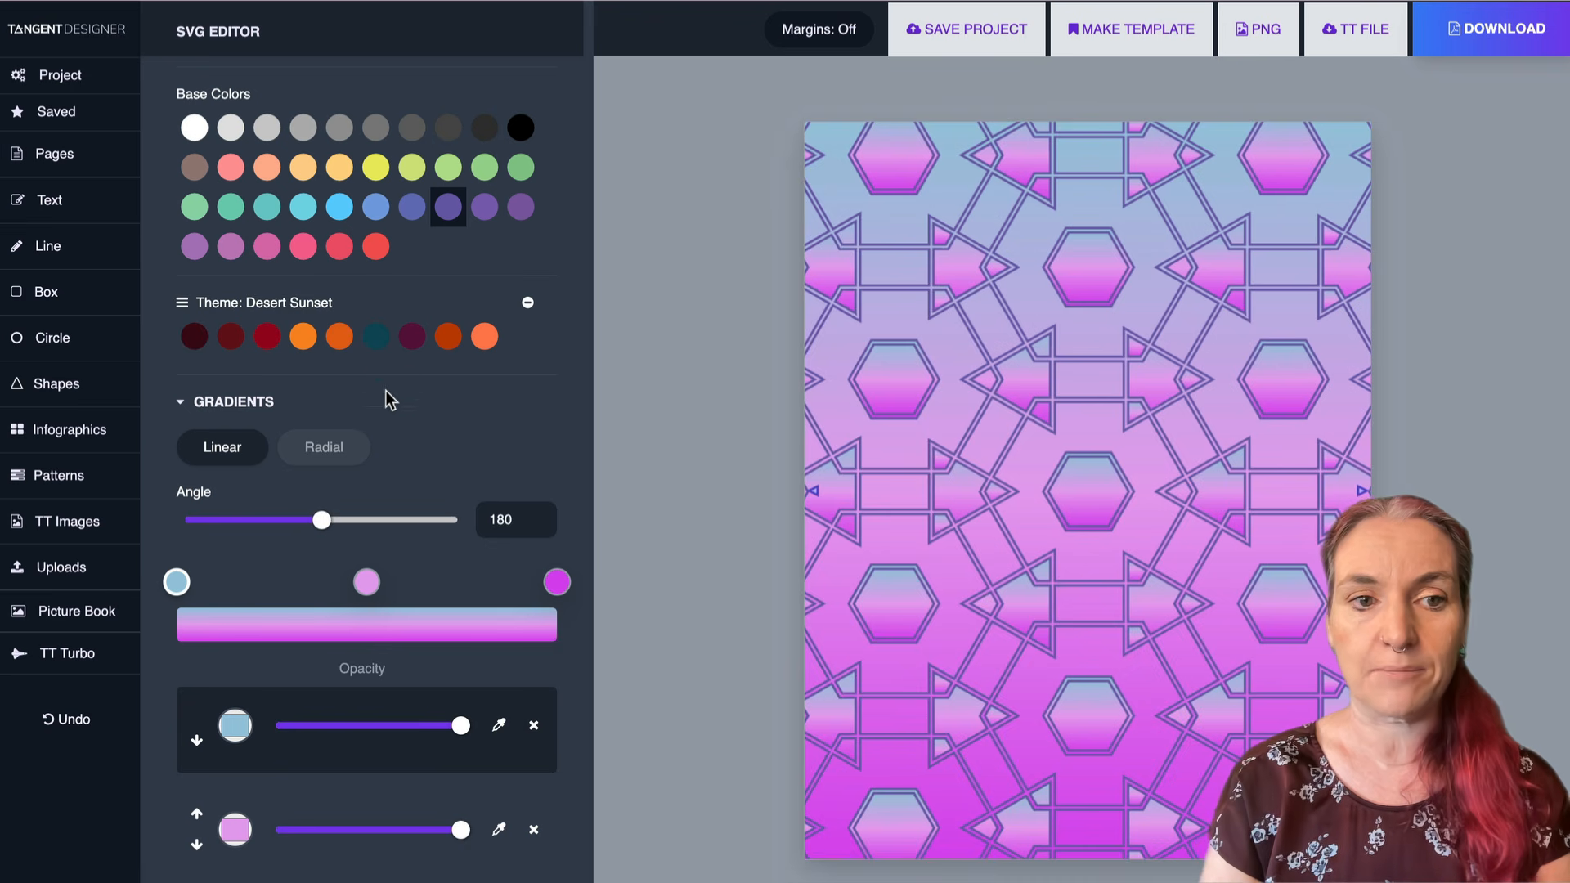
pyautogui.scroll(-2, 387, 414)
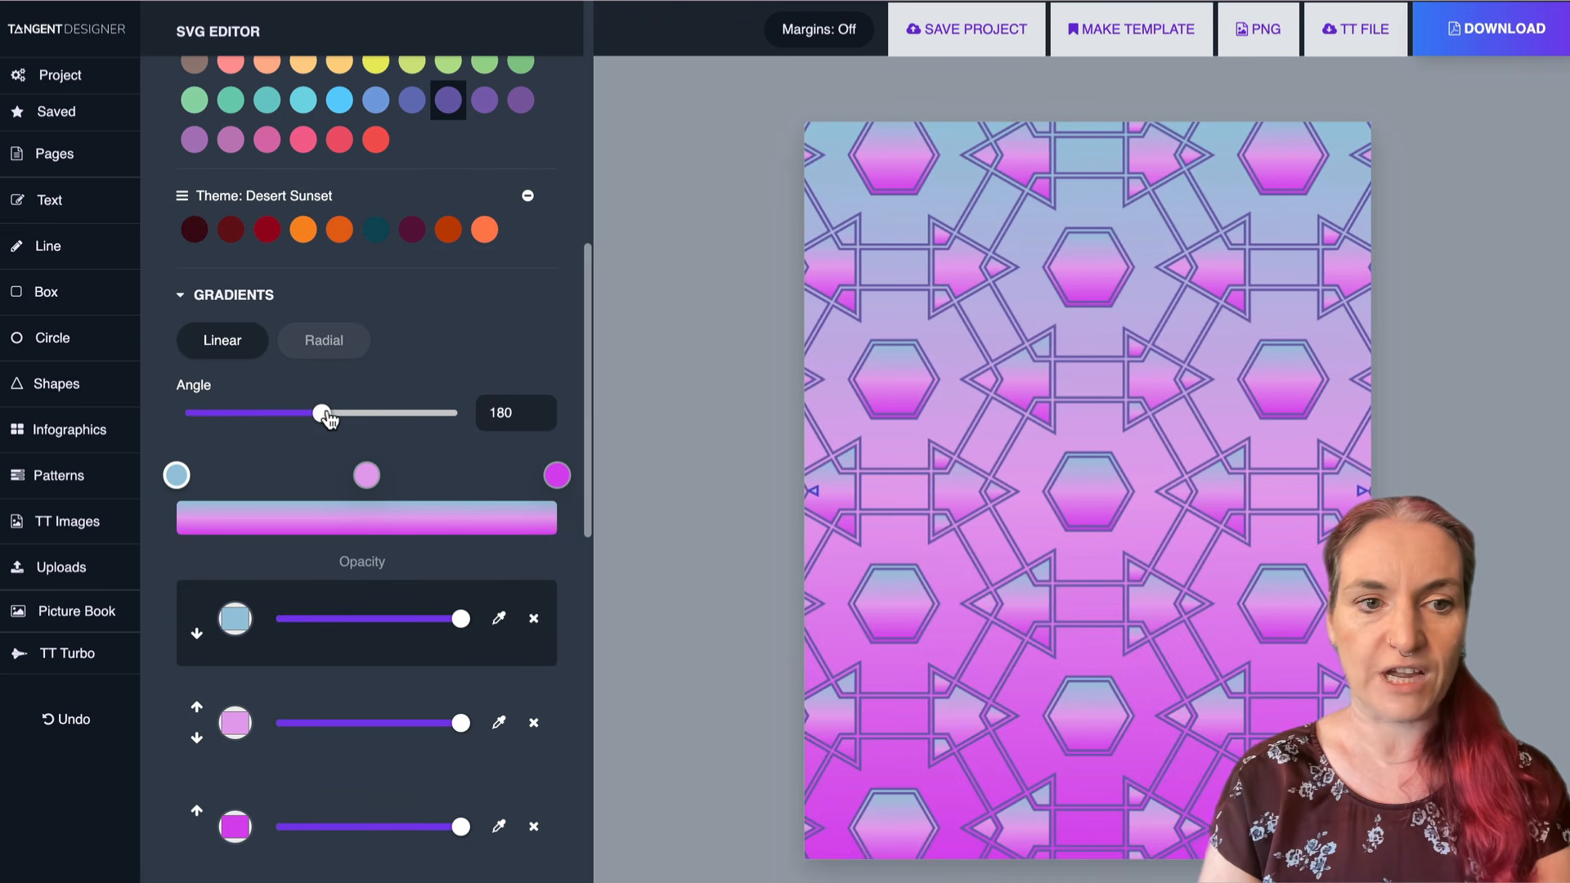
pyautogui.moveTo(327, 417); pyautogui.dragTo(440, 423)
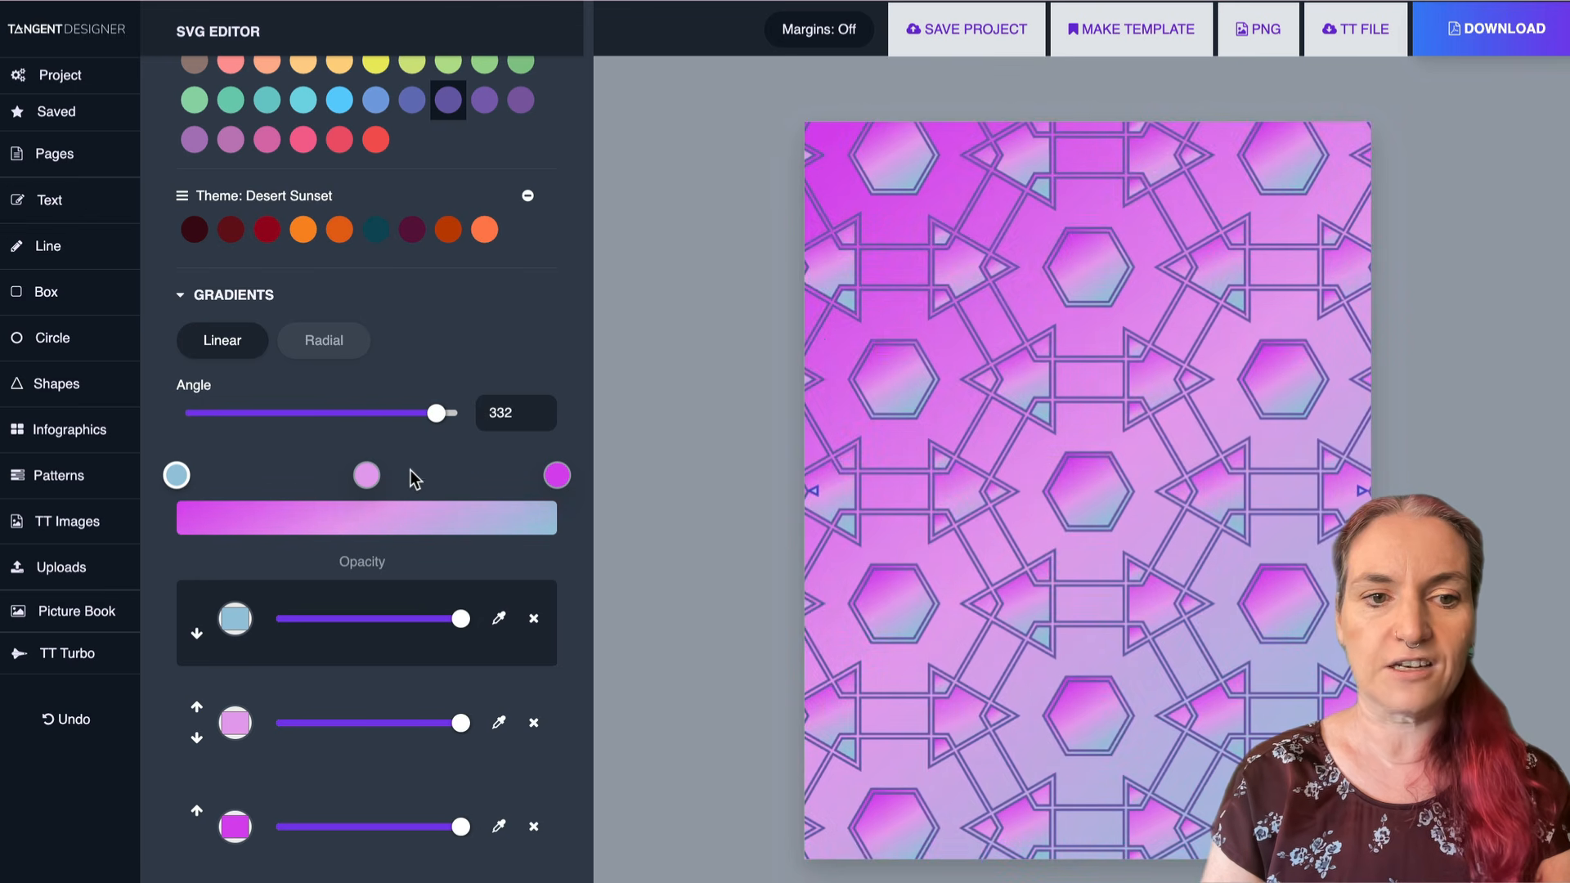
# - Shift the fill gradient's middle colour stop slightly towards the magenta end, and try the radial type before returning to linear
pyautogui.moveTo(366, 475); pyautogui.dragTo(477, 497)
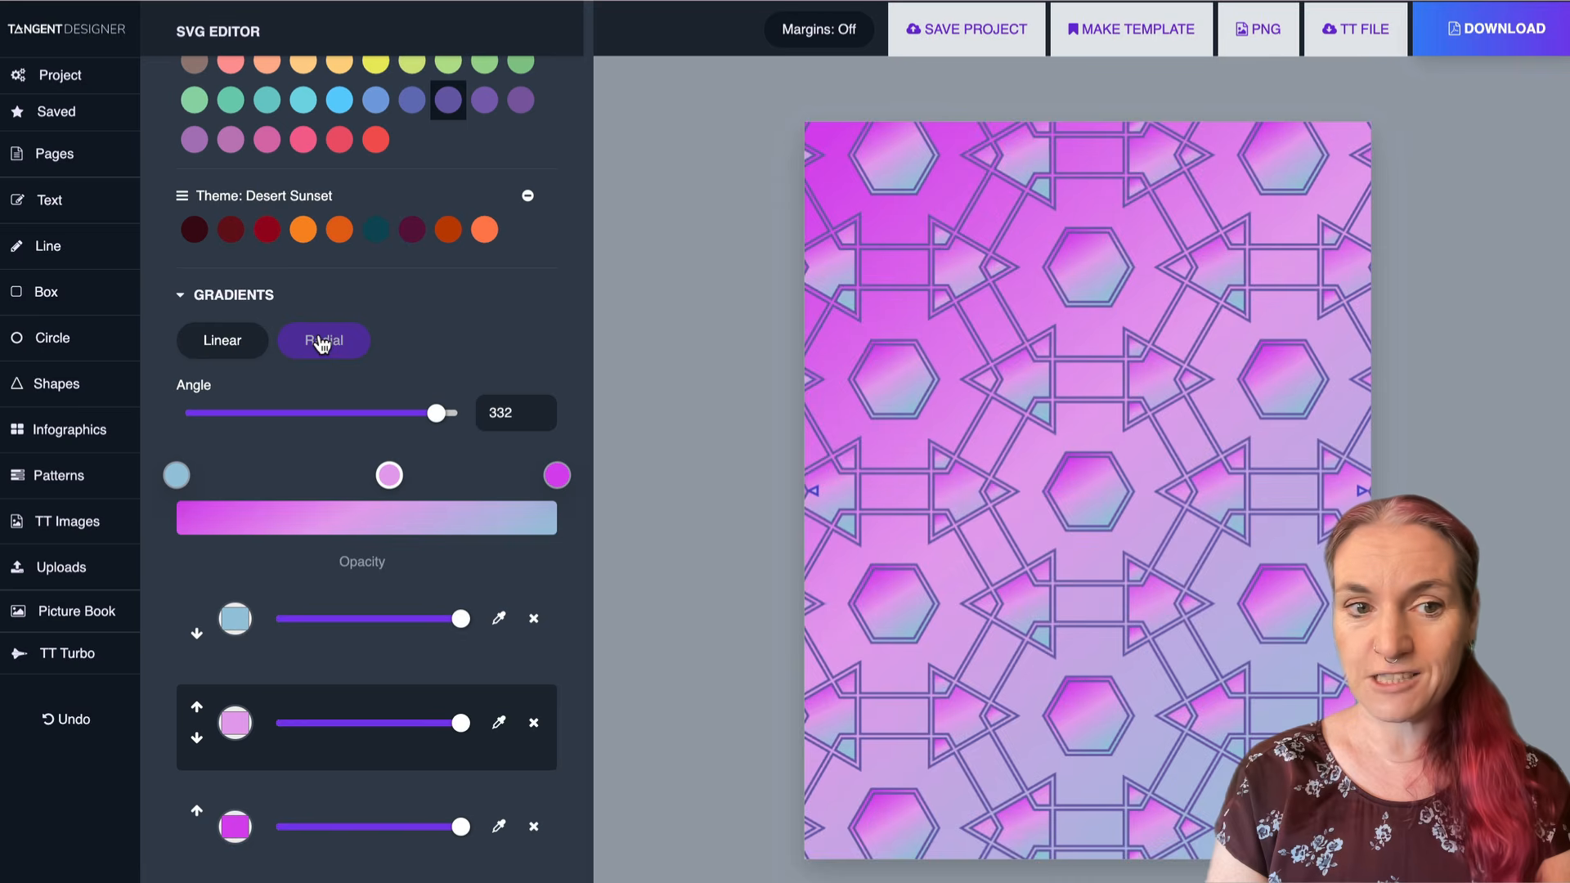
pyautogui.click(323, 343)
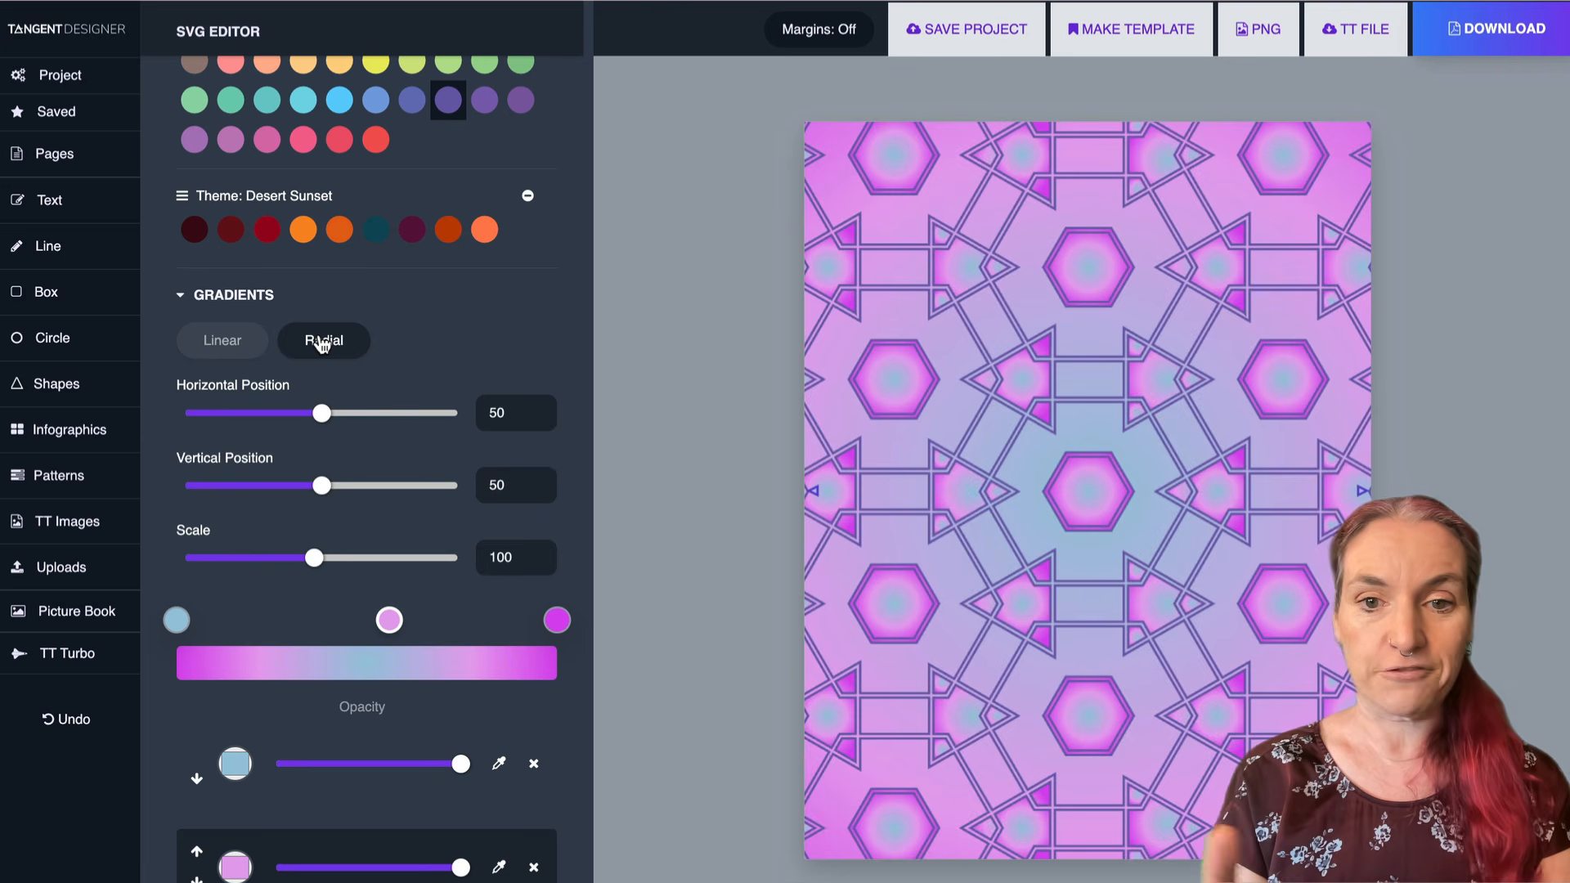
pyautogui.click(216, 351)
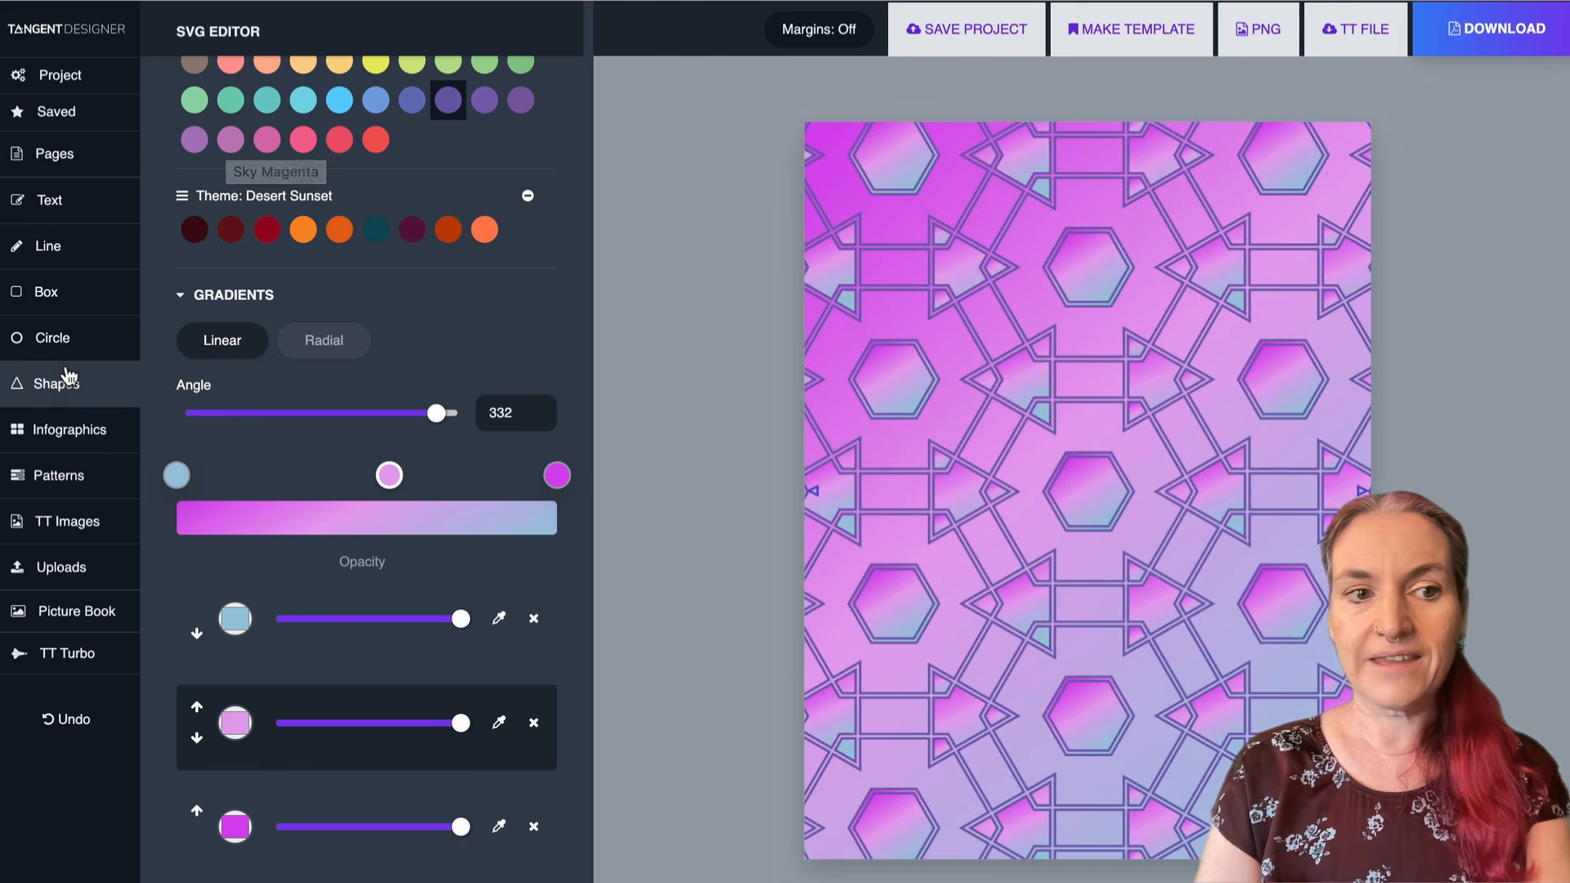
# - Add a heart shape to the page and paste six copies of it
pyautogui.click(63, 374)
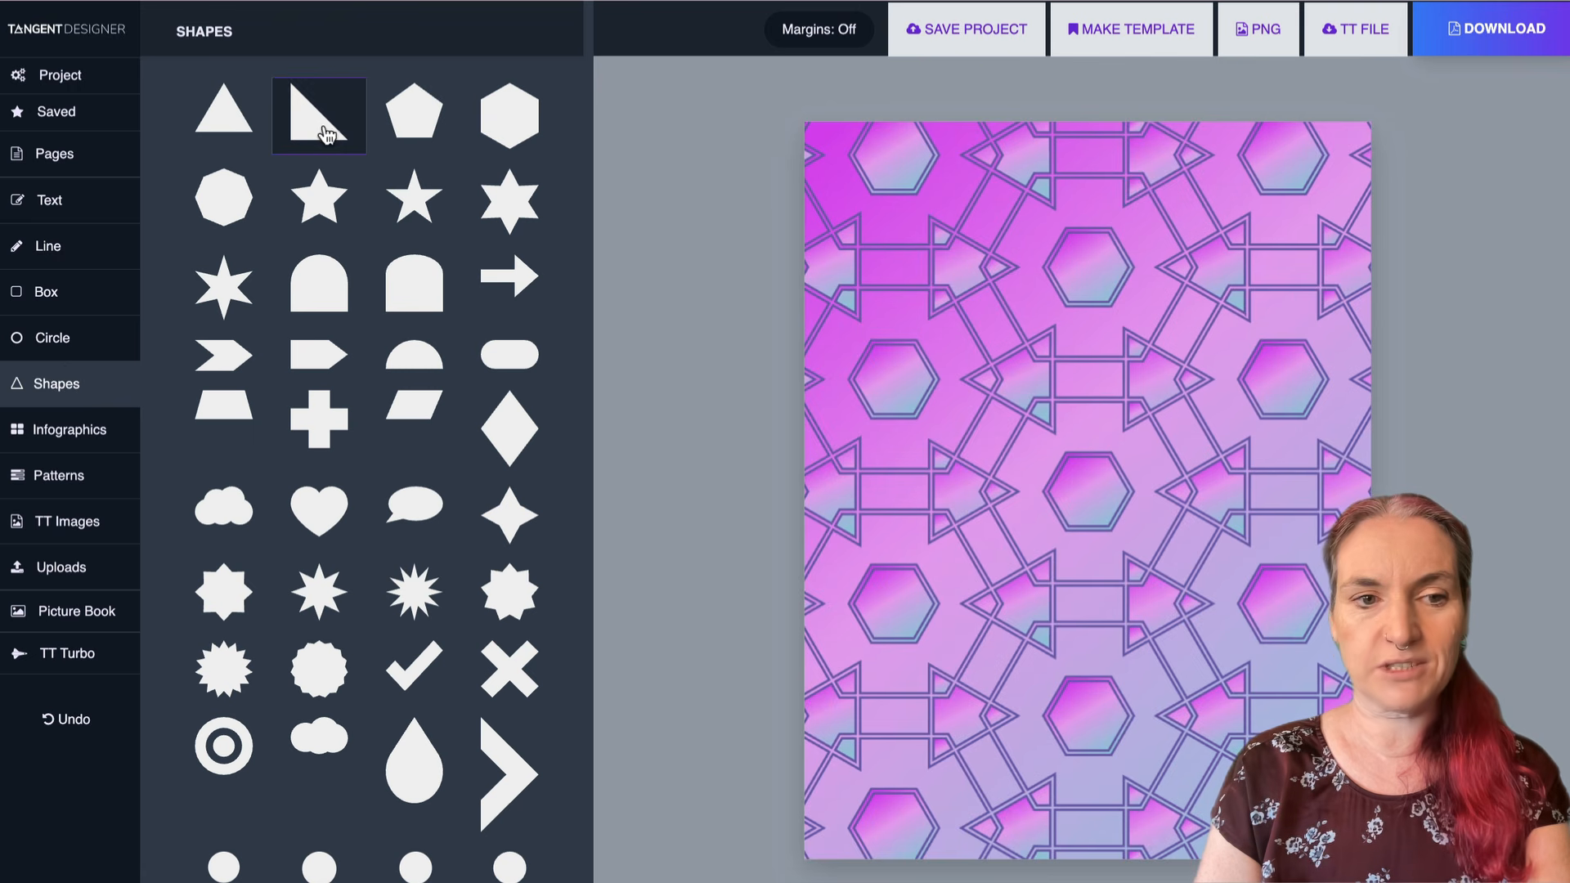
pyautogui.click(321, 516)
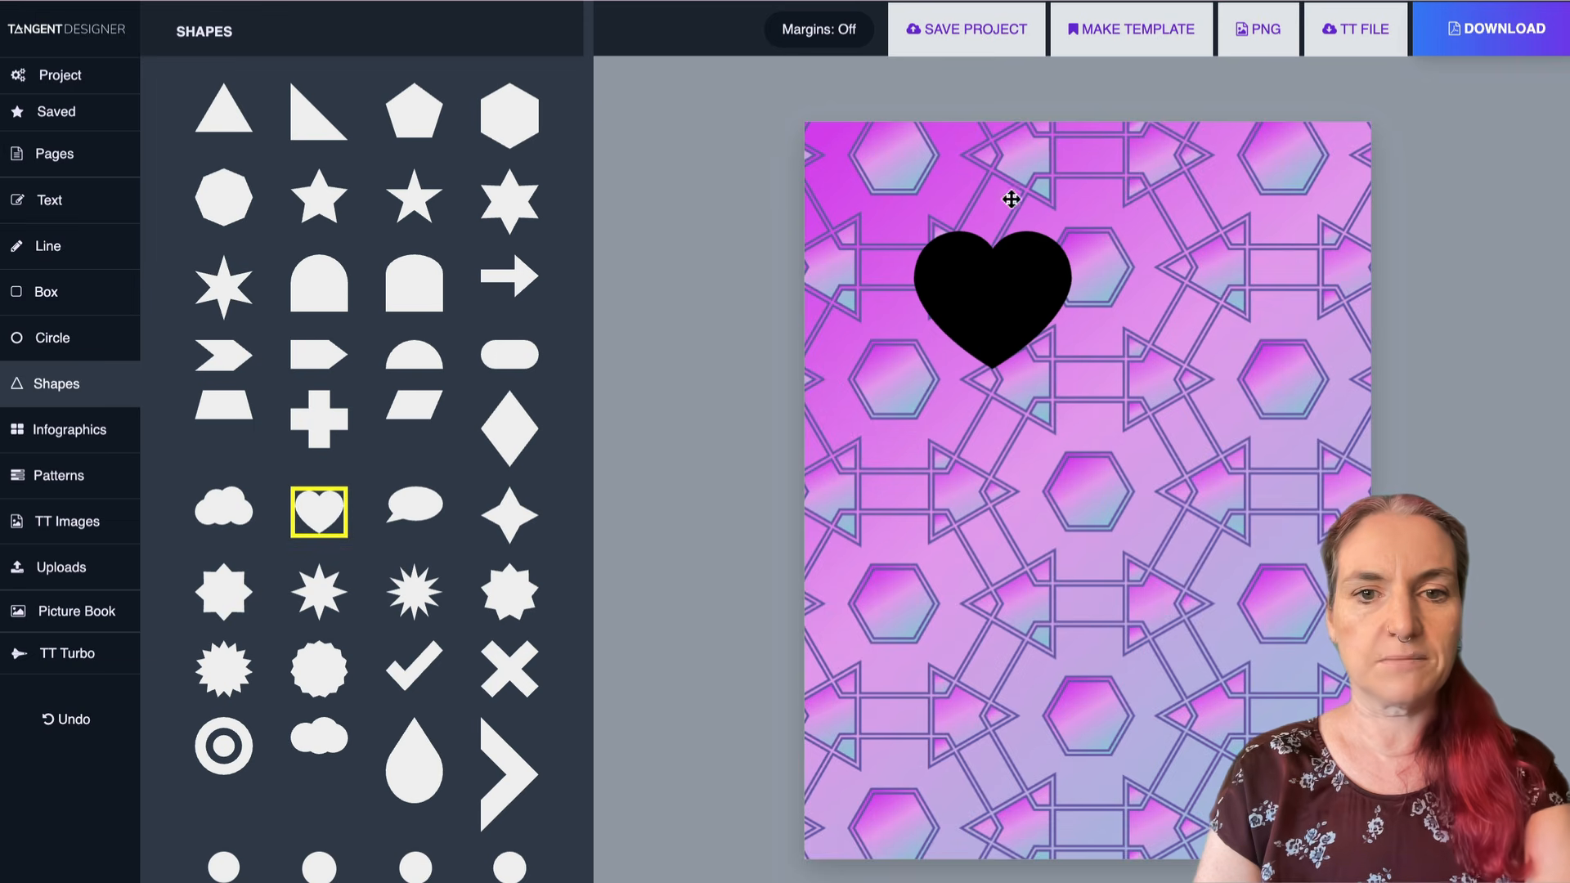
pyautogui.click(1022, 301)
pyautogui.press('super+v')
pyautogui.press('super+v')
pyautogui.press('super+v')
pyautogui.press('super+v')
pyautogui.press('super+v')
pyautogui.press('super+v')
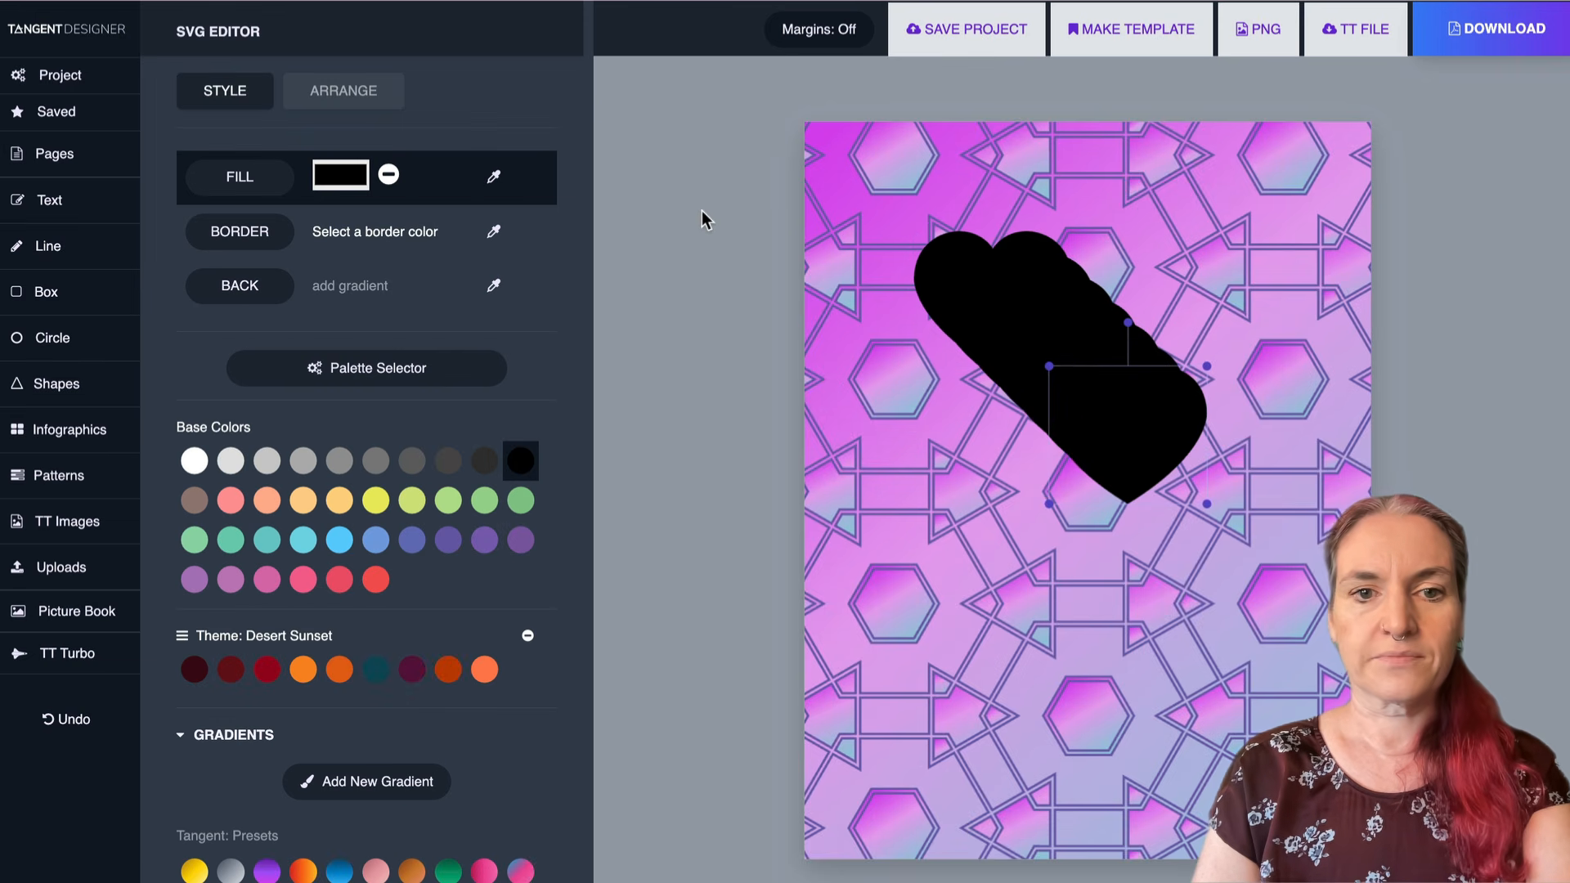
# - Select all seven hearts and arrange them in a custom grid of 3 columns and 3 rows with 0.2 spacing
pyautogui.moveTo(705, 223); pyautogui.dragTo(1233, 514)
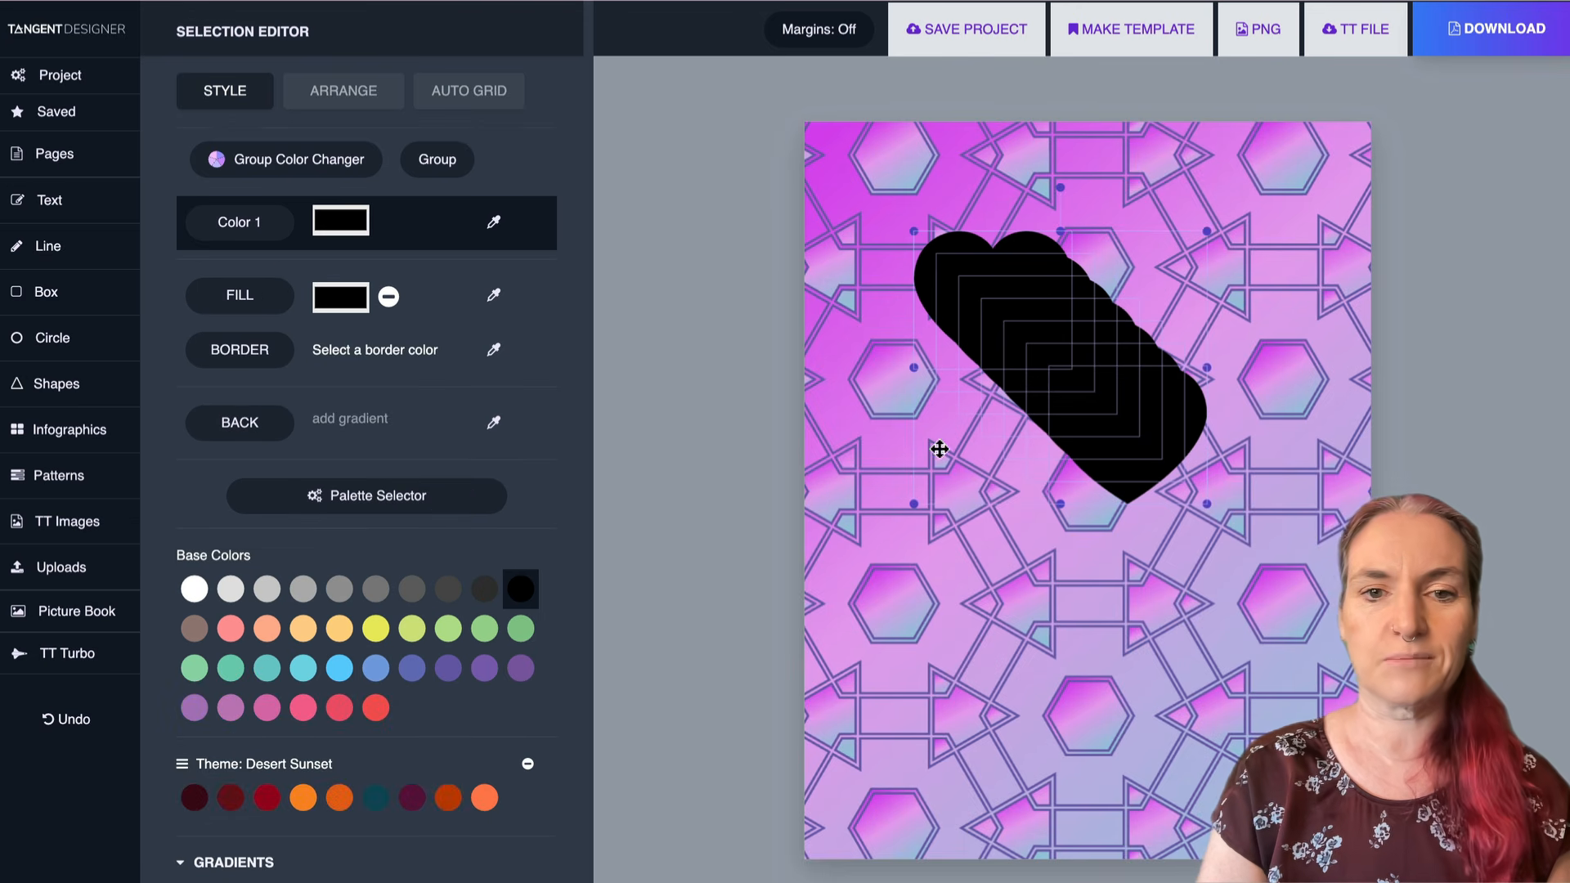
pyautogui.click(458, 94)
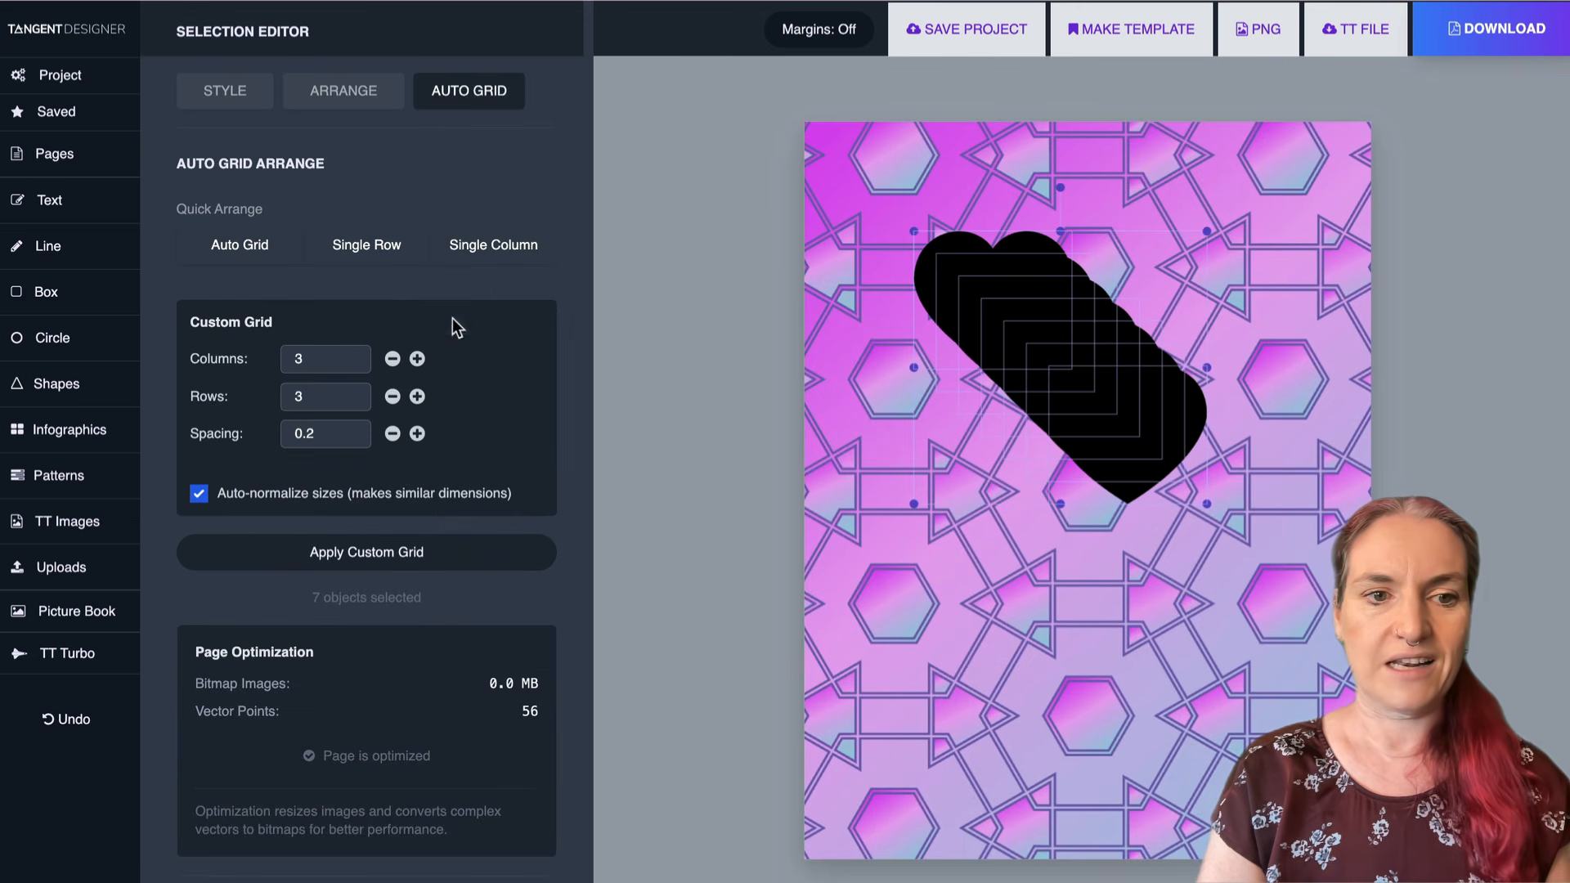
pyautogui.click(413, 550)
pyautogui.click(1495, 552)
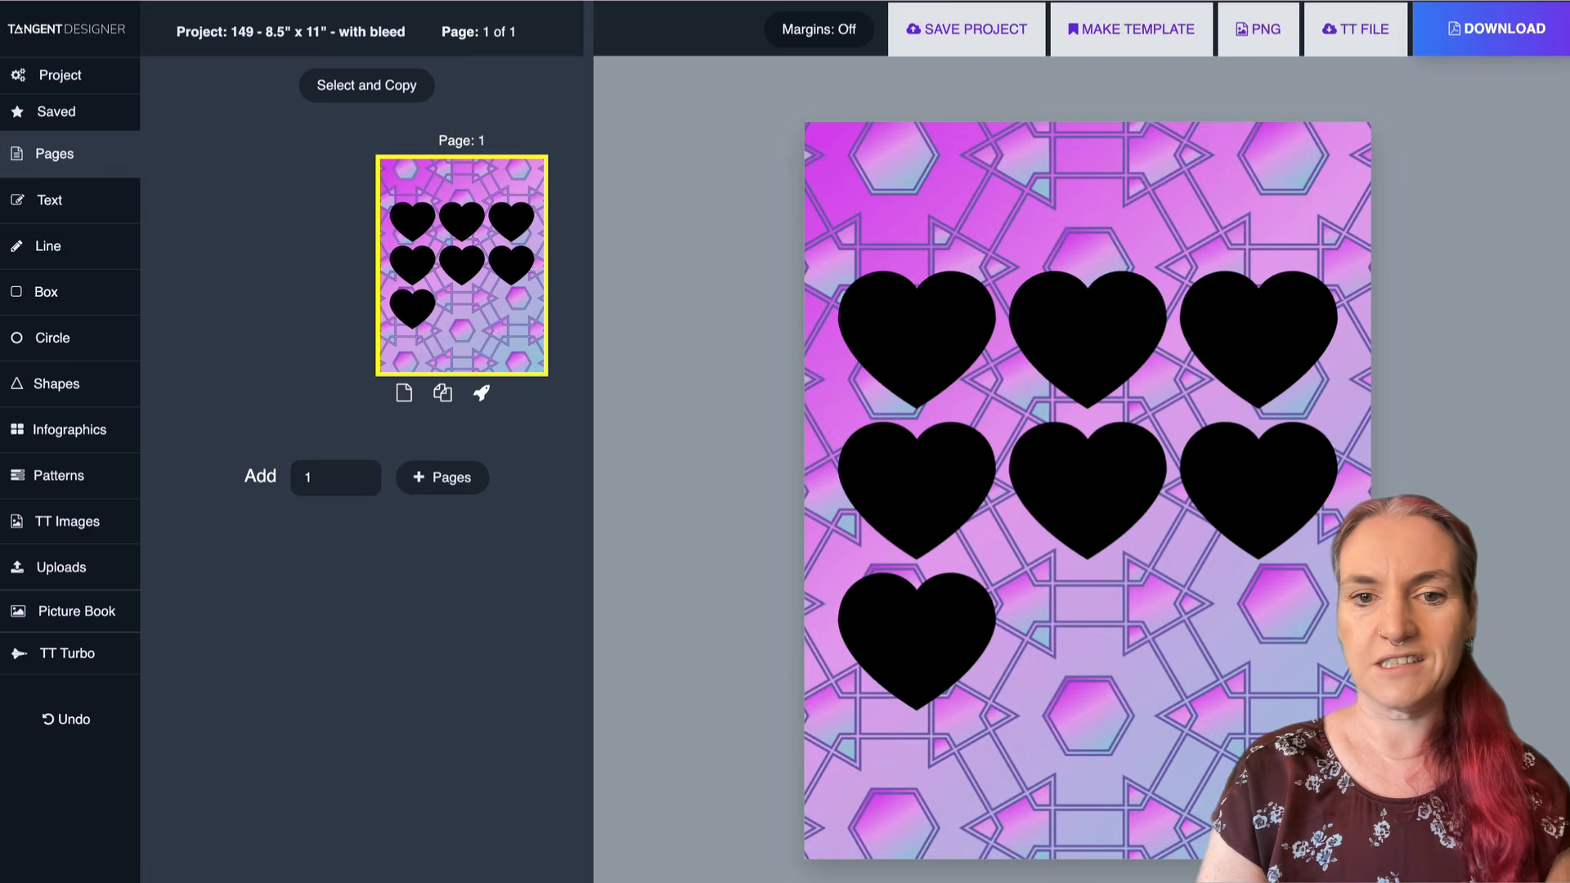
# - Move five of the hearts out of the grid to scatter them irregularly over the page
pyautogui.moveTo(1233, 483); pyautogui.dragTo(1161, 666)
pyautogui.moveTo(1101, 303); pyautogui.dragTo(1107, 282)
pyautogui.moveTo(1226, 361); pyautogui.dragTo(1205, 419)
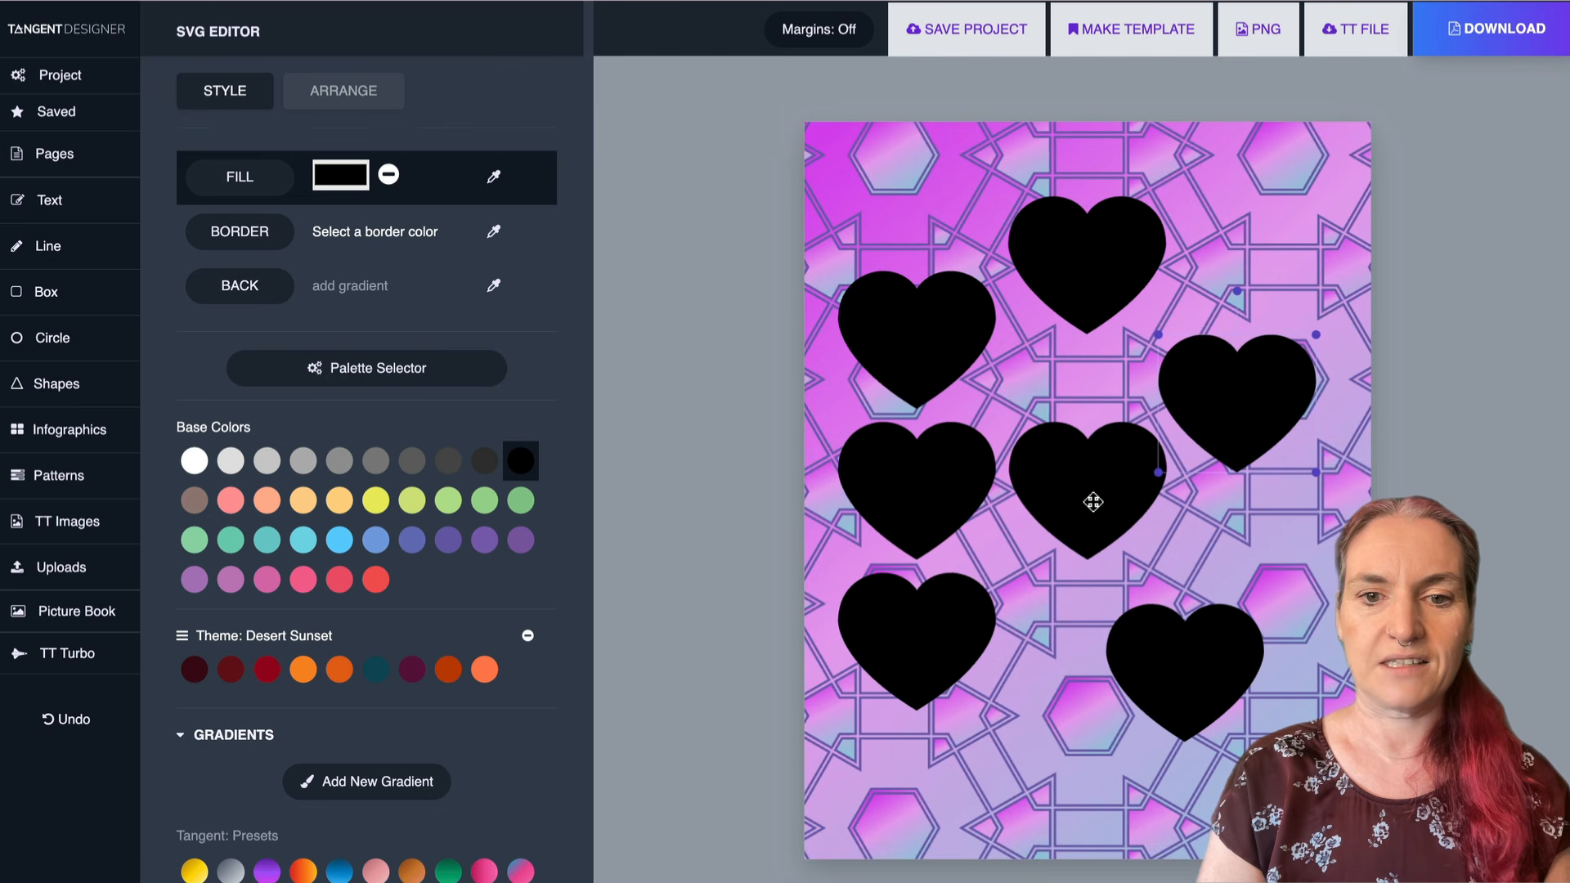
pyautogui.moveTo(1096, 501); pyautogui.dragTo(1120, 536)
pyautogui.moveTo(953, 632); pyautogui.dragTo(1012, 638)
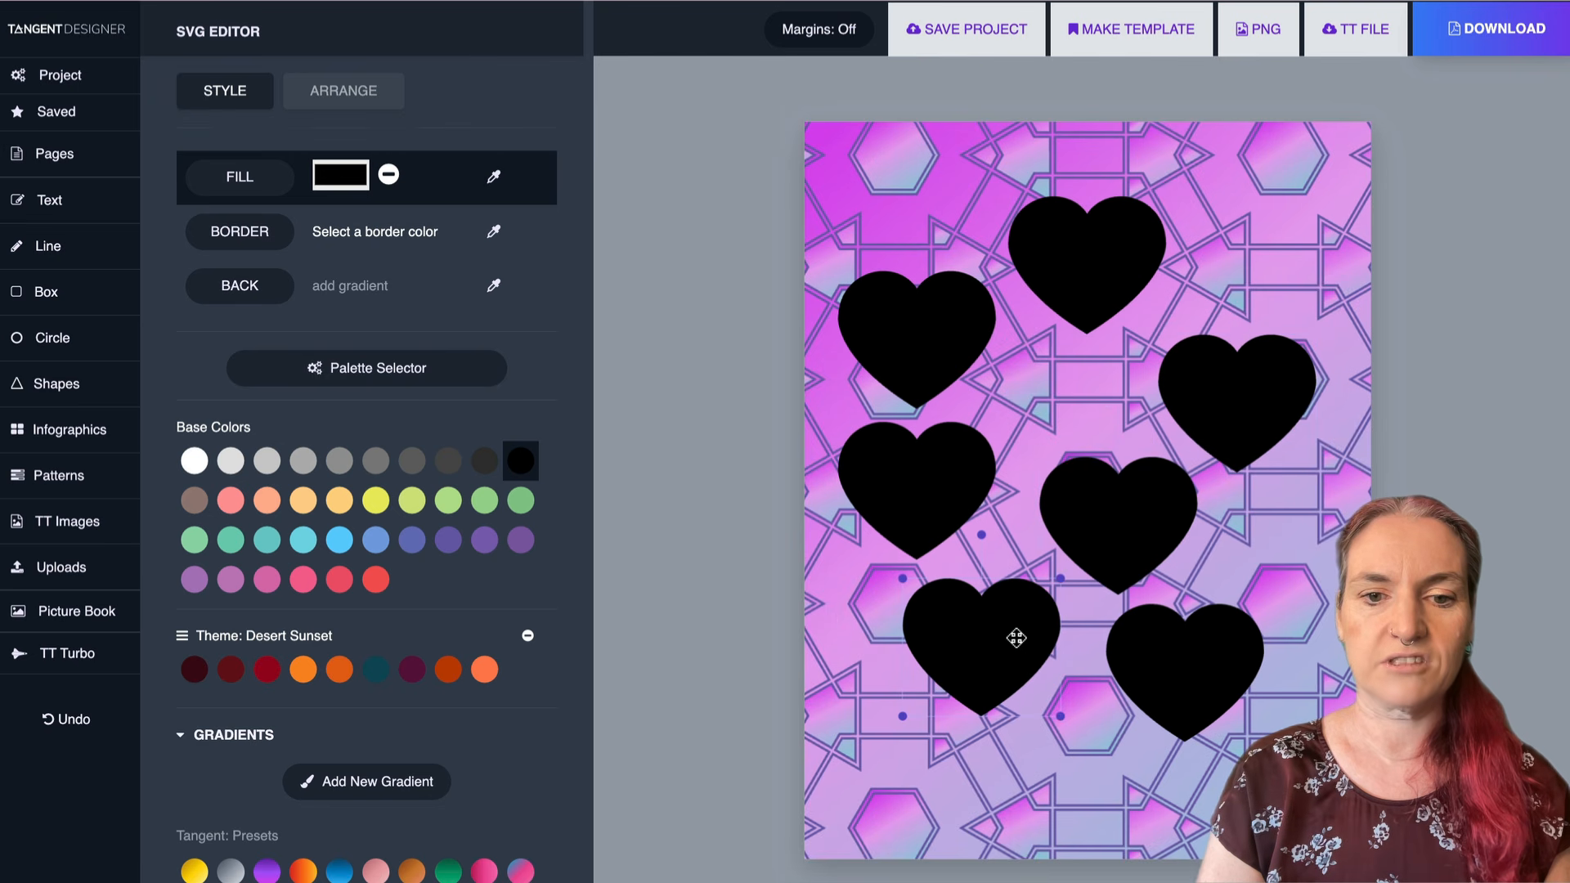
# - Enlarge the lower-left heart and shrink the central one, repositioning the neighbouring hearts around them
pyautogui.moveTo(1063, 721); pyautogui.dragTo(1125, 806)
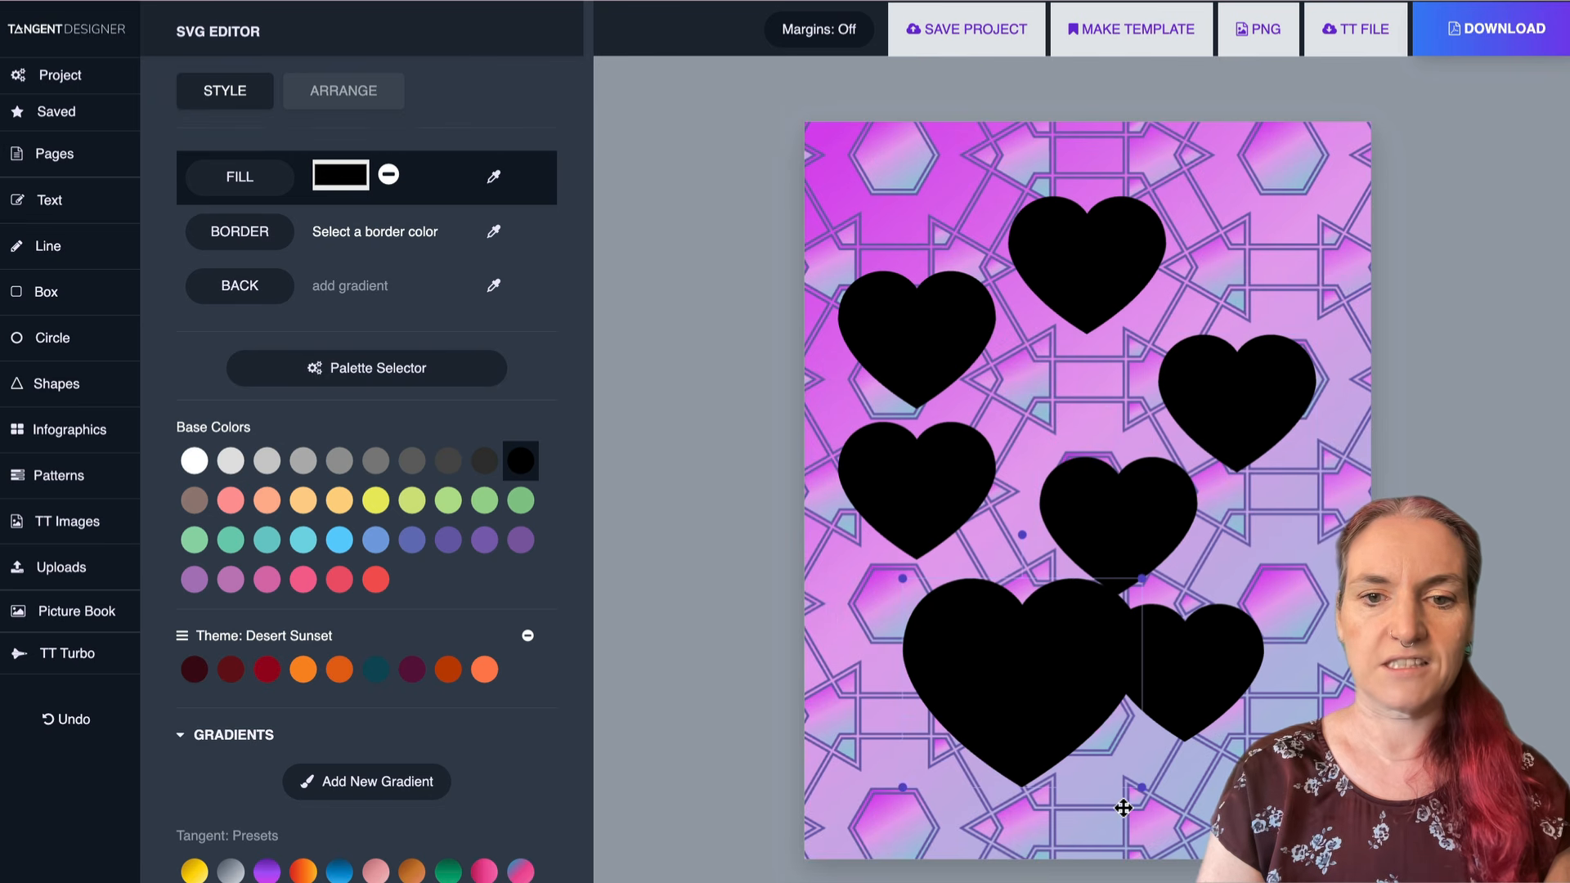
pyautogui.moveTo(1183, 658); pyautogui.dragTo(1239, 650)
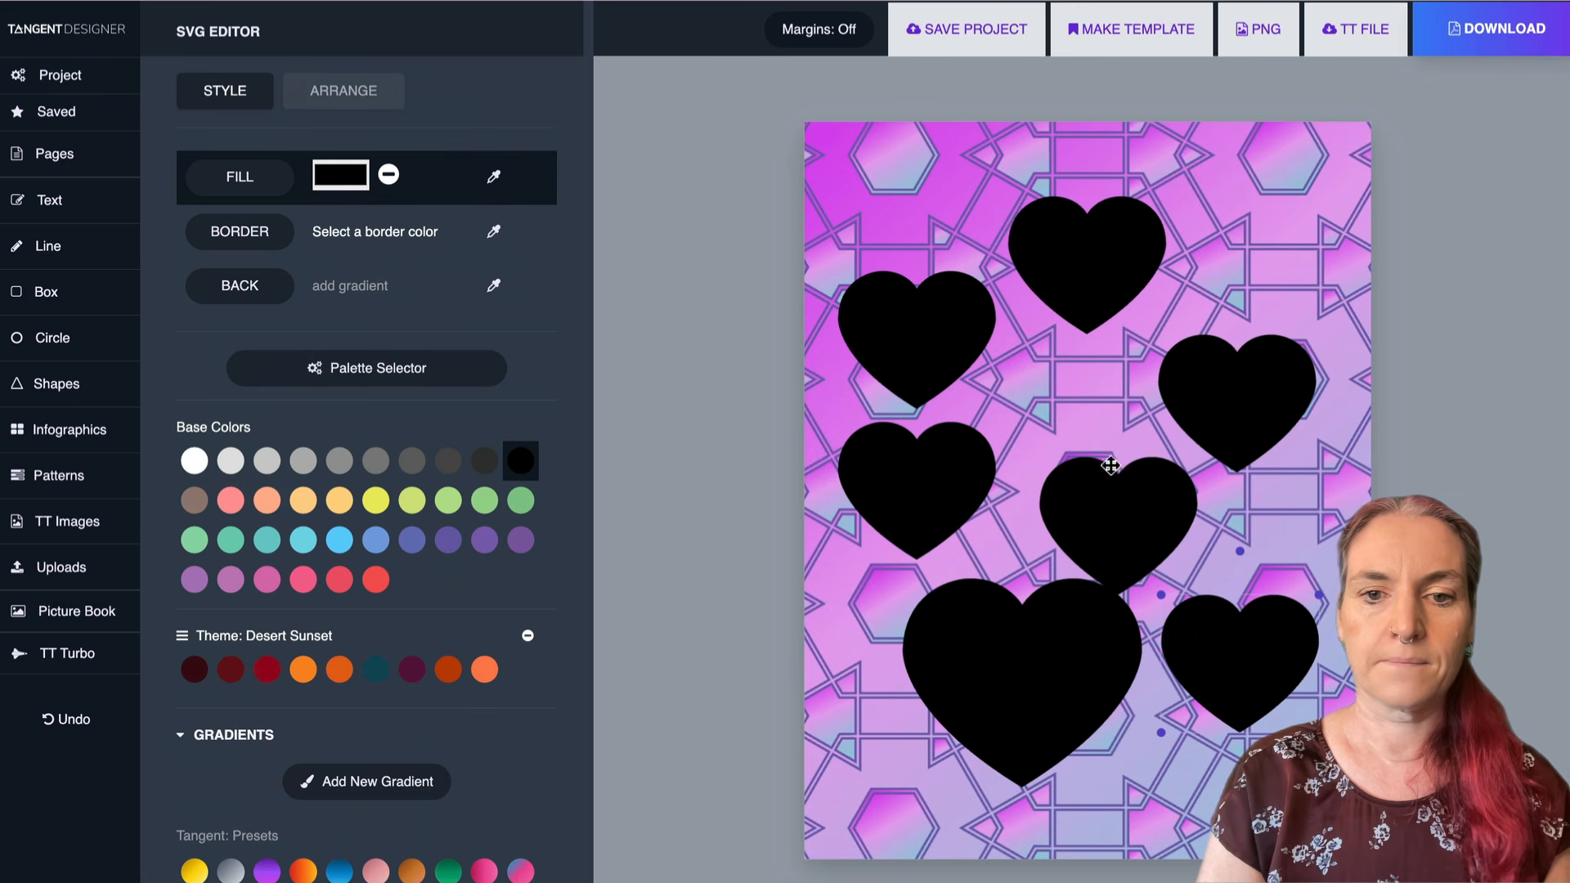
pyautogui.moveTo(1110, 491); pyautogui.dragTo(1083, 455)
pyautogui.moveTo(1168, 421); pyautogui.dragTo(1143, 524)
pyautogui.moveTo(956, 452); pyautogui.dragTo(1036, 446)
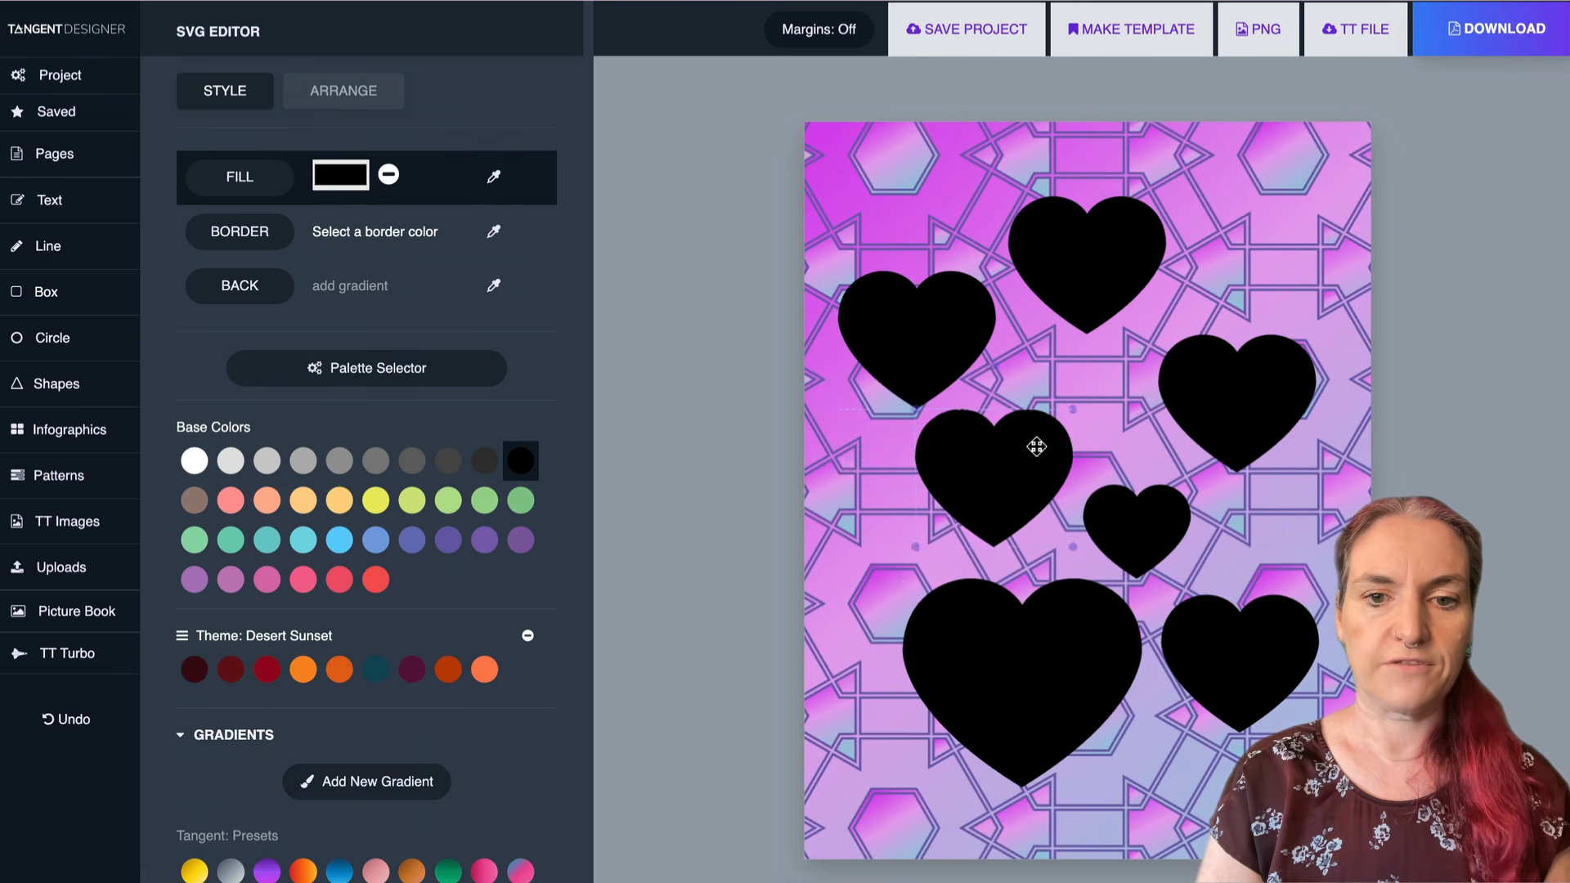
# - Reposition the uppermost heart and enlarge it to about one and a half times its size
pyautogui.moveTo(1090, 256); pyautogui.dragTo(1092, 311)
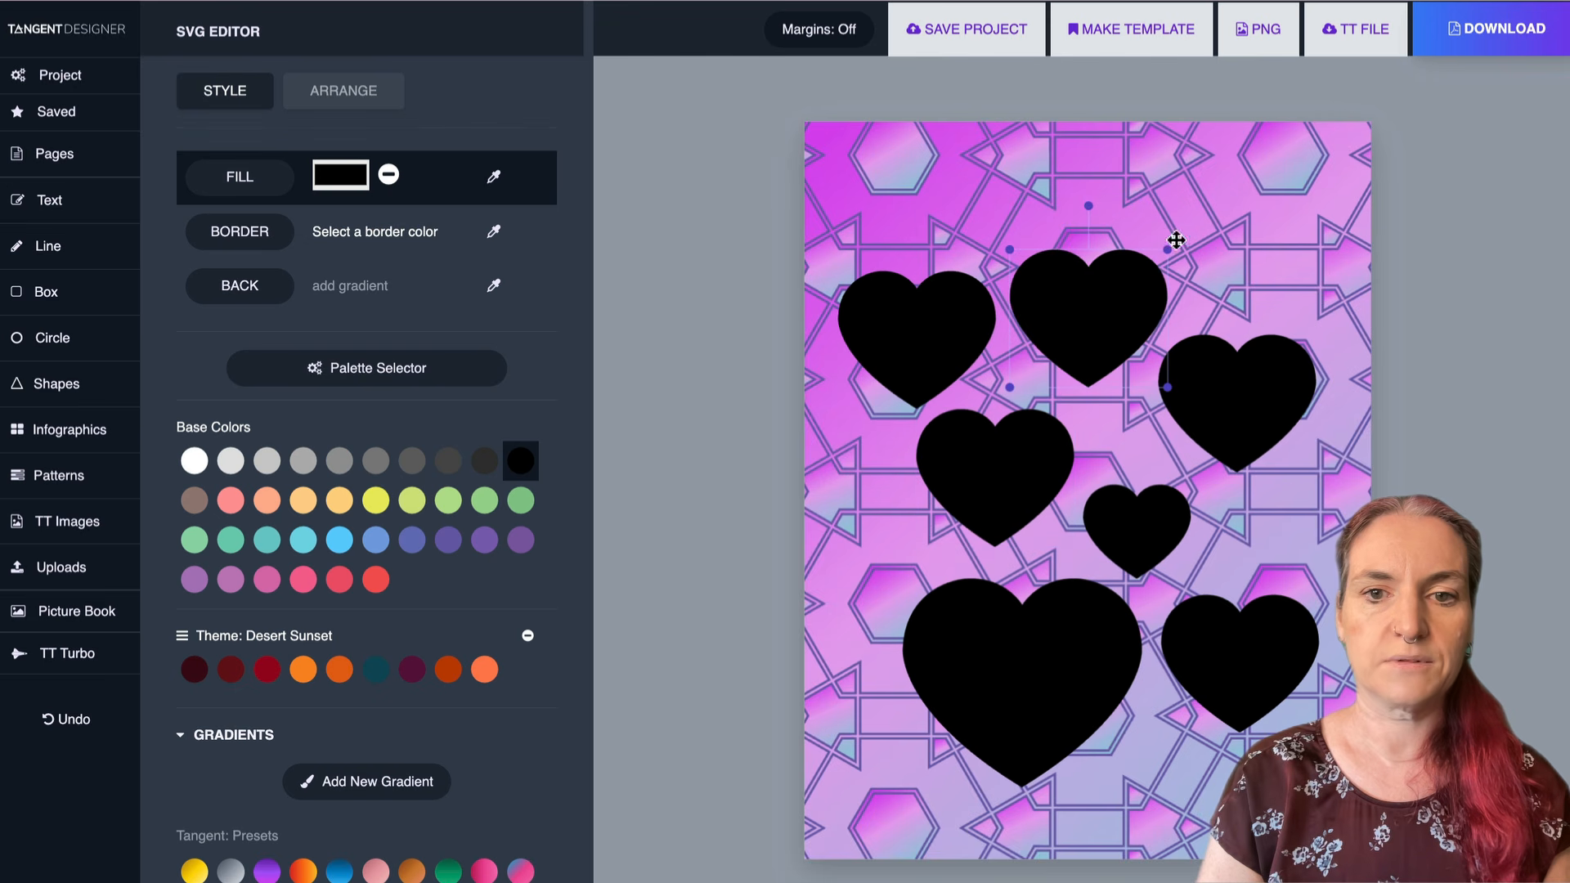
pyautogui.moveTo(1167, 248); pyautogui.dragTo(1113, 225)
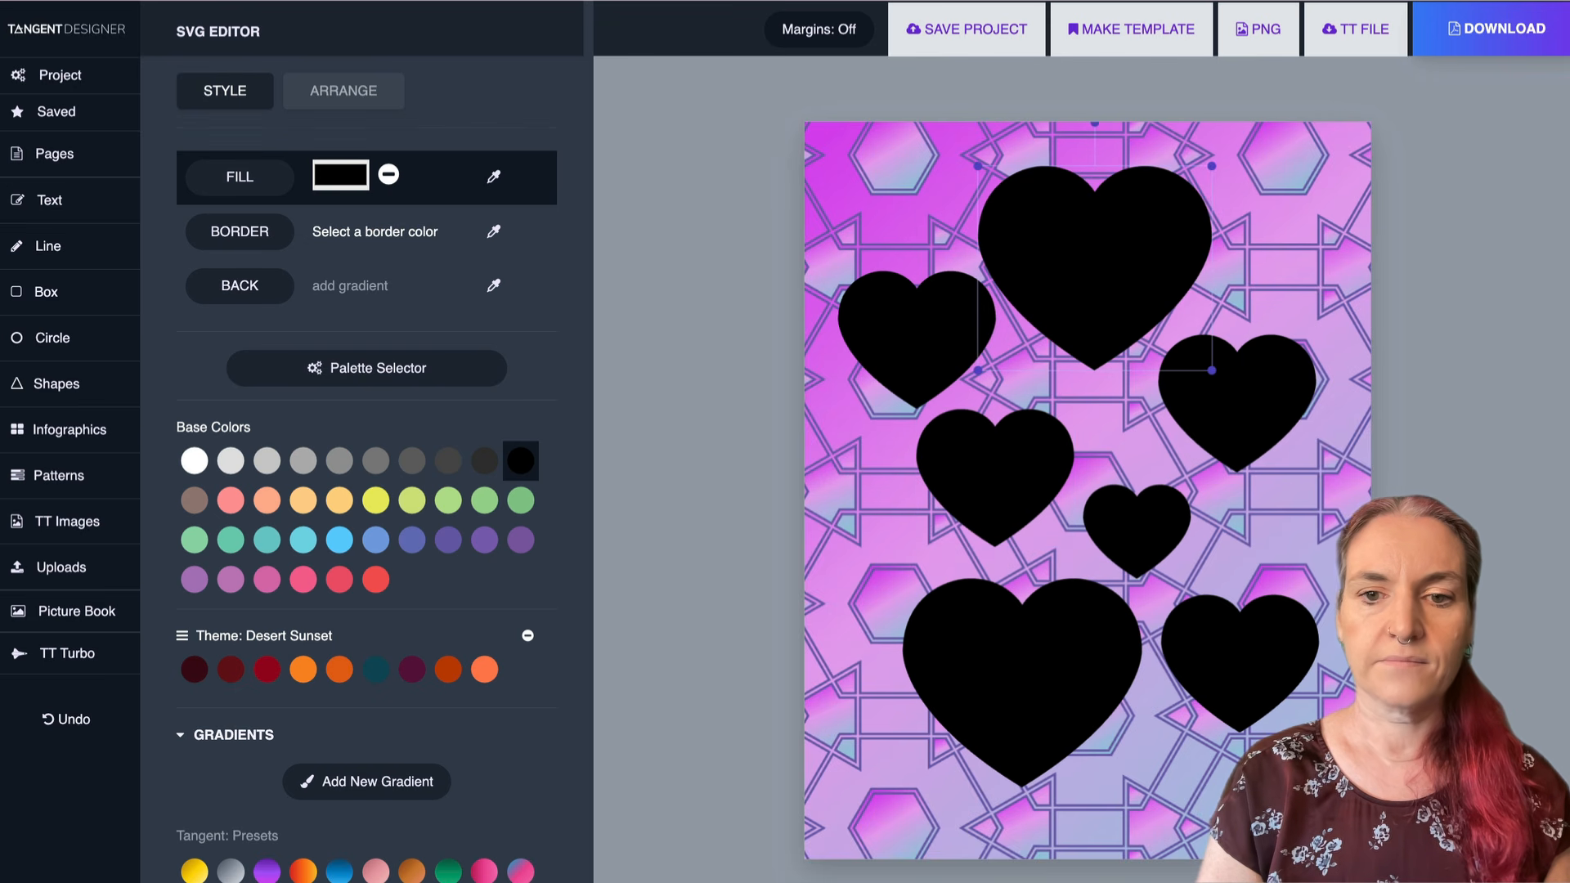
pyautogui.press('Escape')
# - Select all the hearts without the background pattern and fill them with the grey preset gradient
pyautogui.moveTo(1382, 797); pyautogui.dragTo(793, 157)
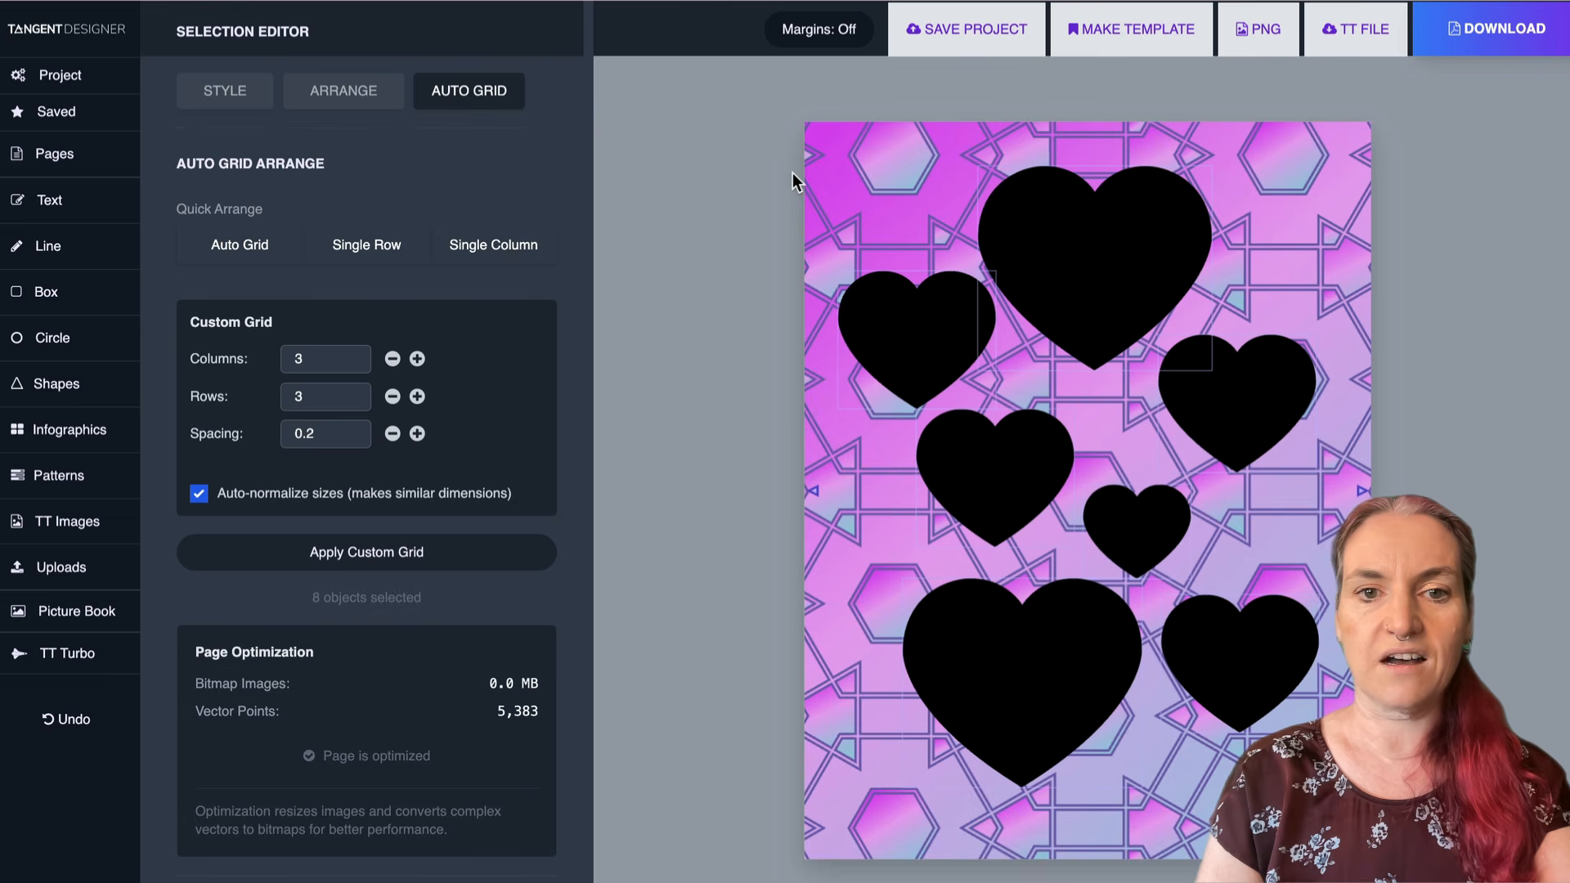
pyautogui.keyDown('shift'); pyautogui.click(1273, 152); pyautogui.keyUp('shift')
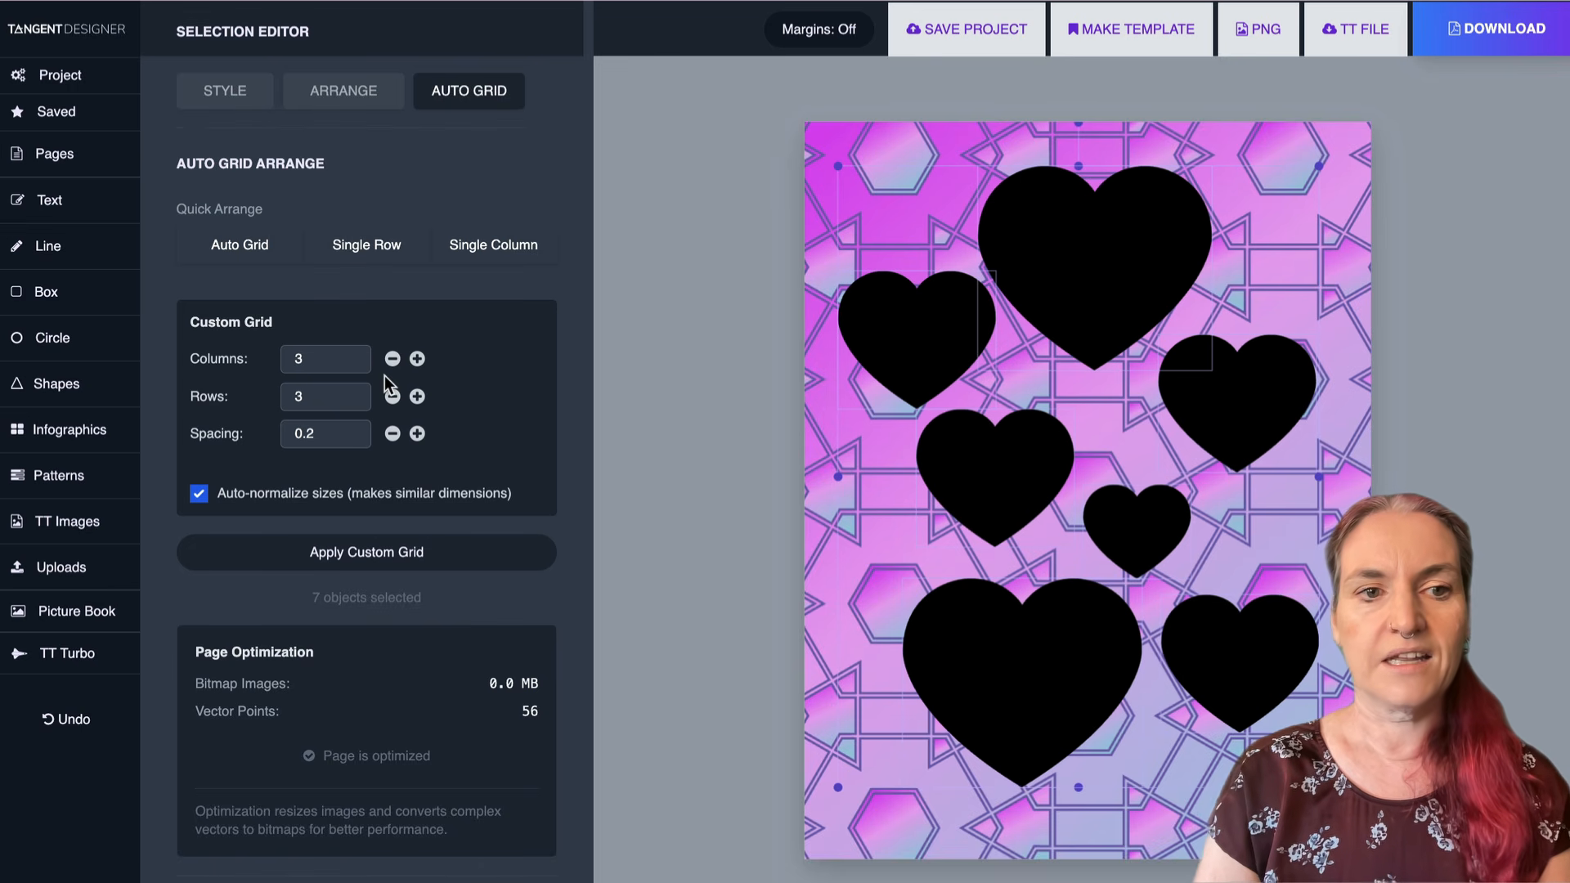
pyautogui.click(216, 94)
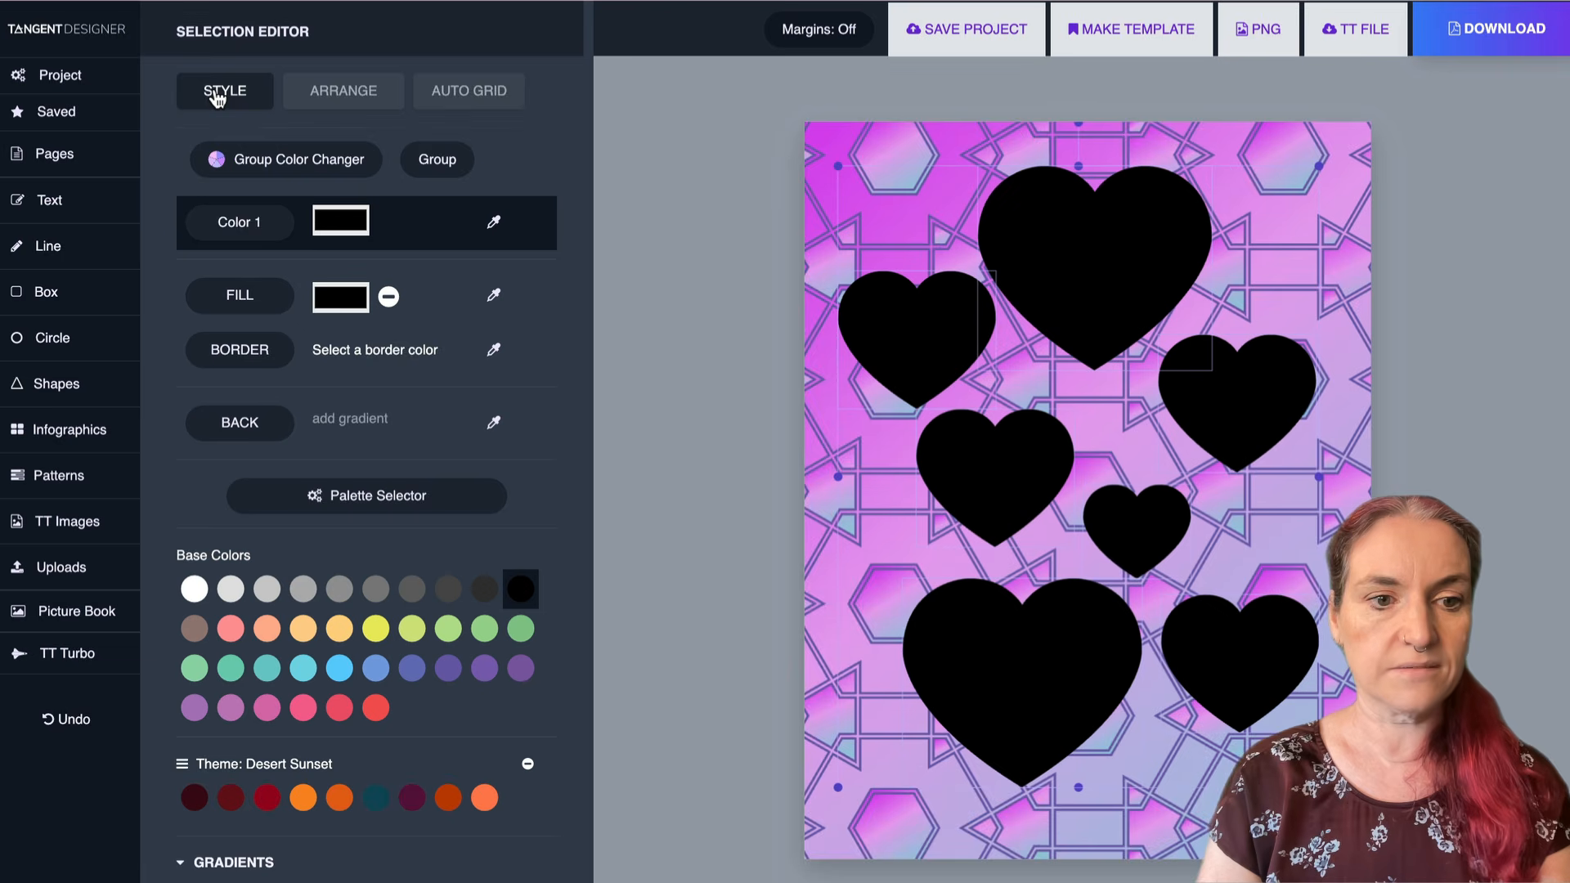
pyautogui.scroll(-6, 297, 330)
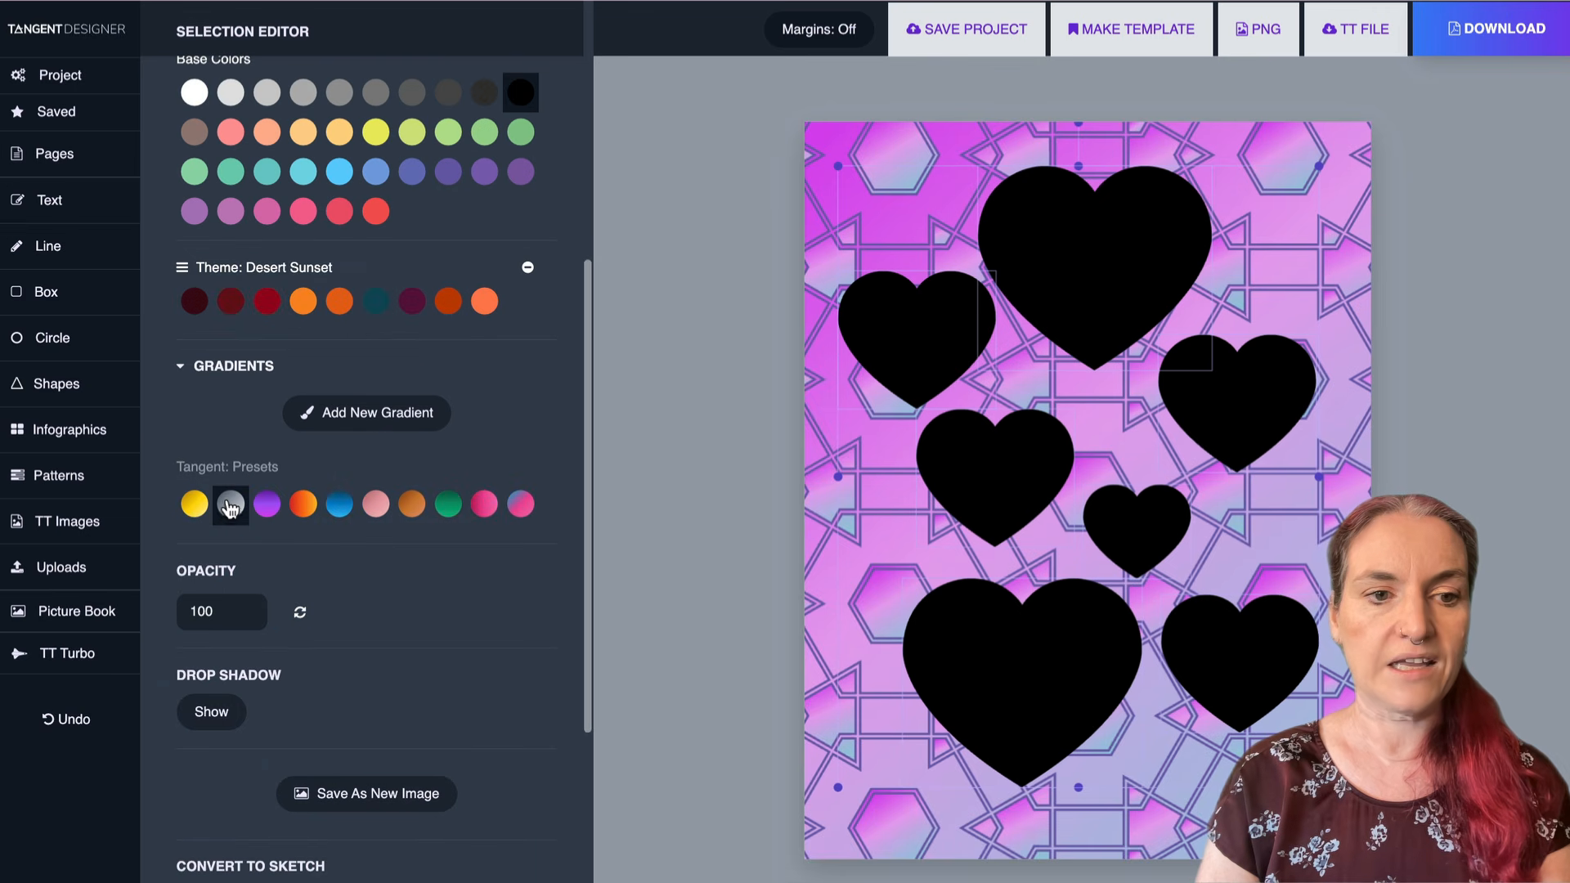
pyautogui.click(230, 505)
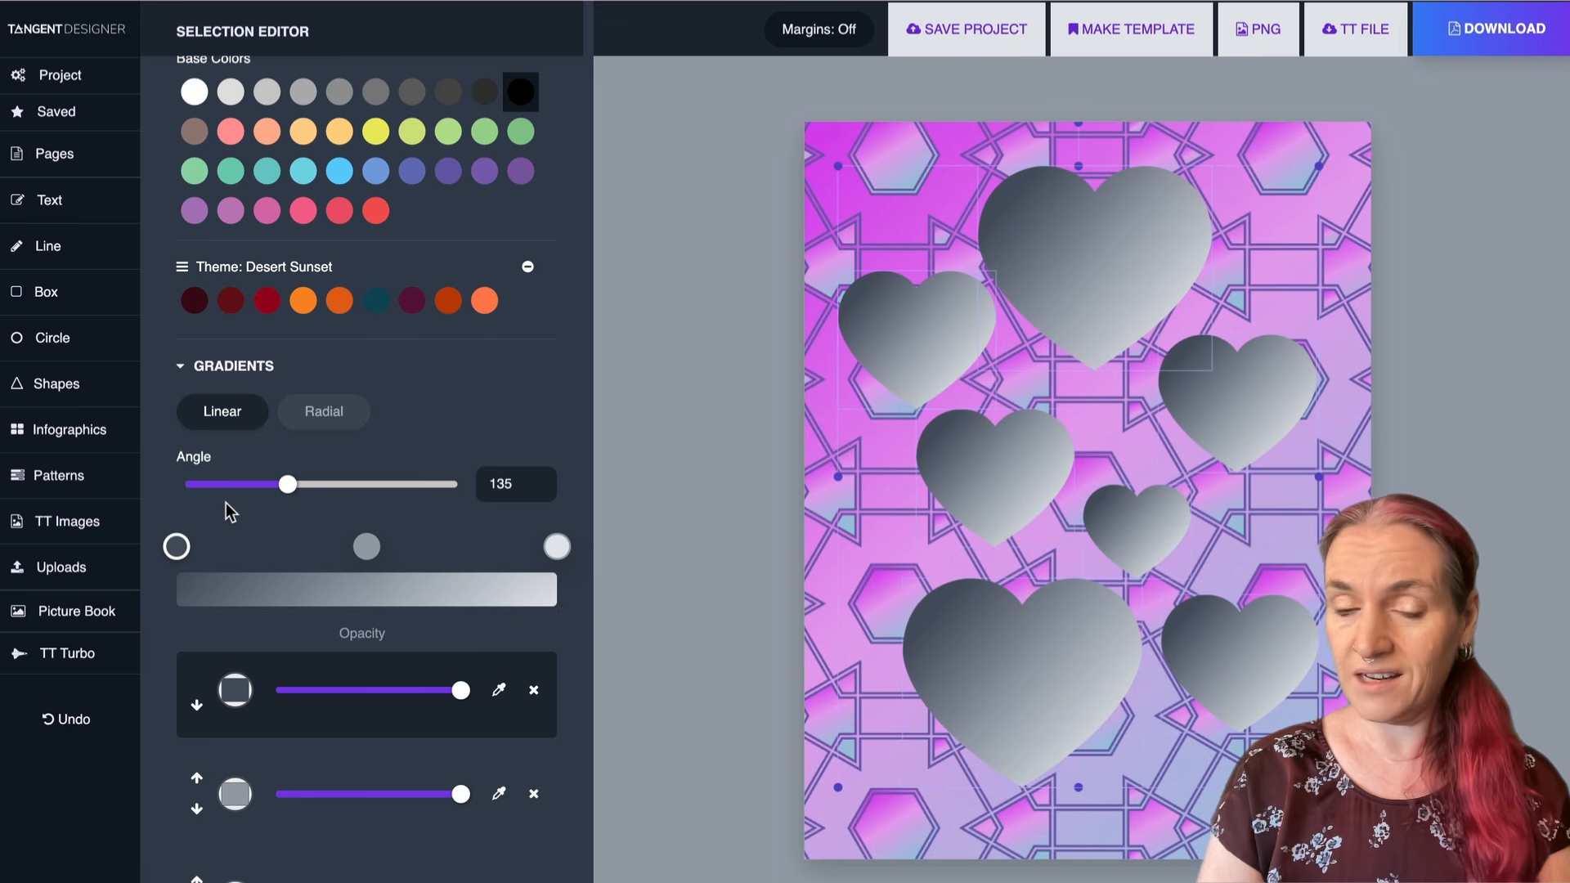
# - Give the selected hearts a black border
pyautogui.scroll(7, 226, 503)
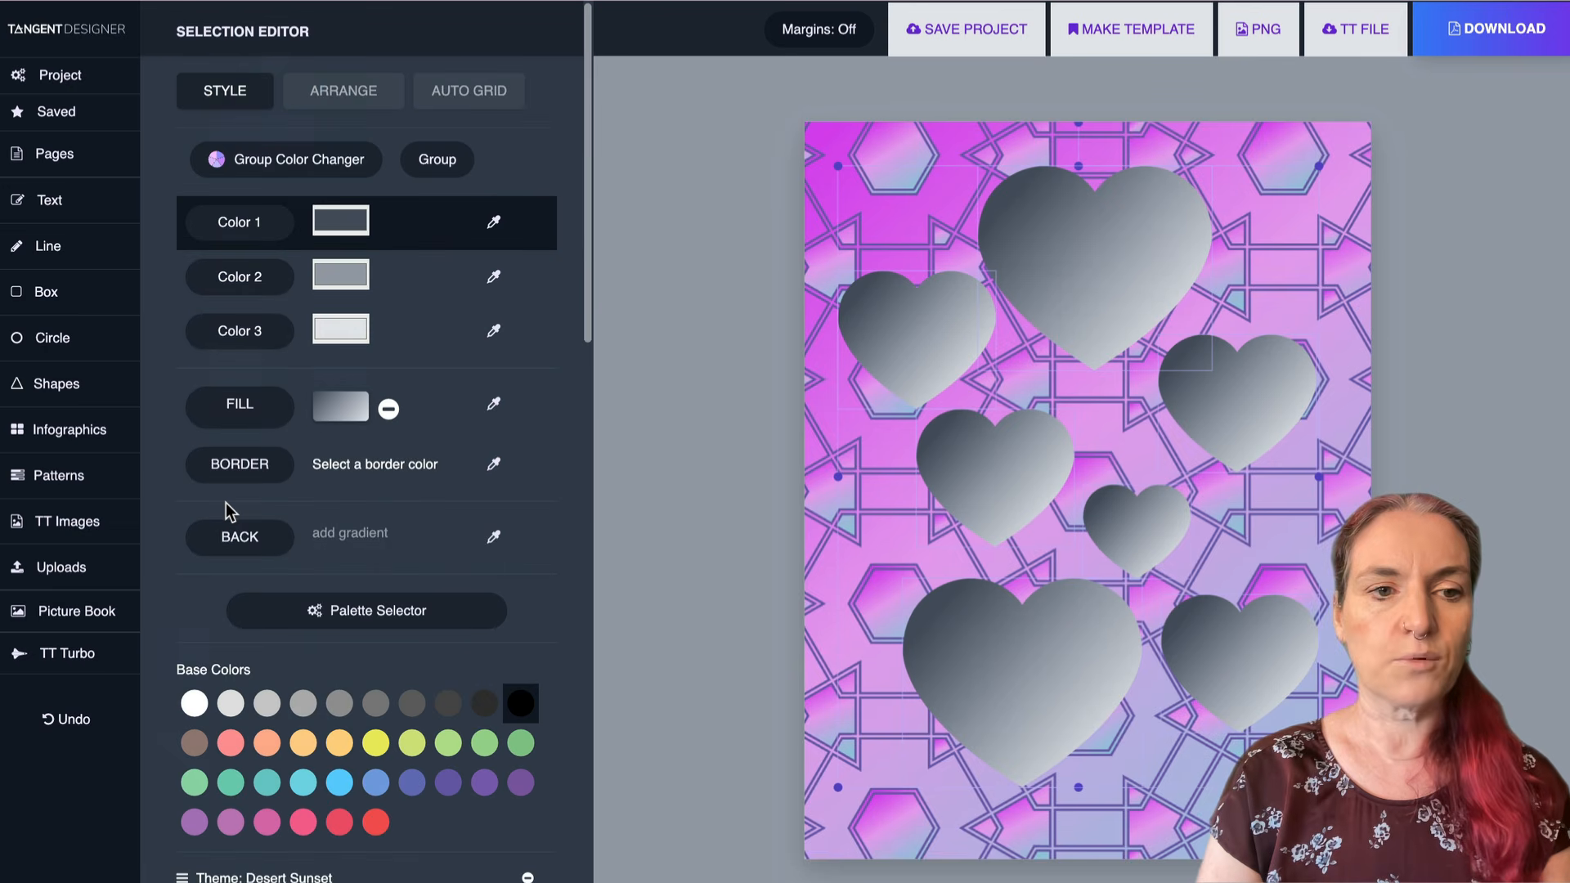
pyautogui.click(259, 457)
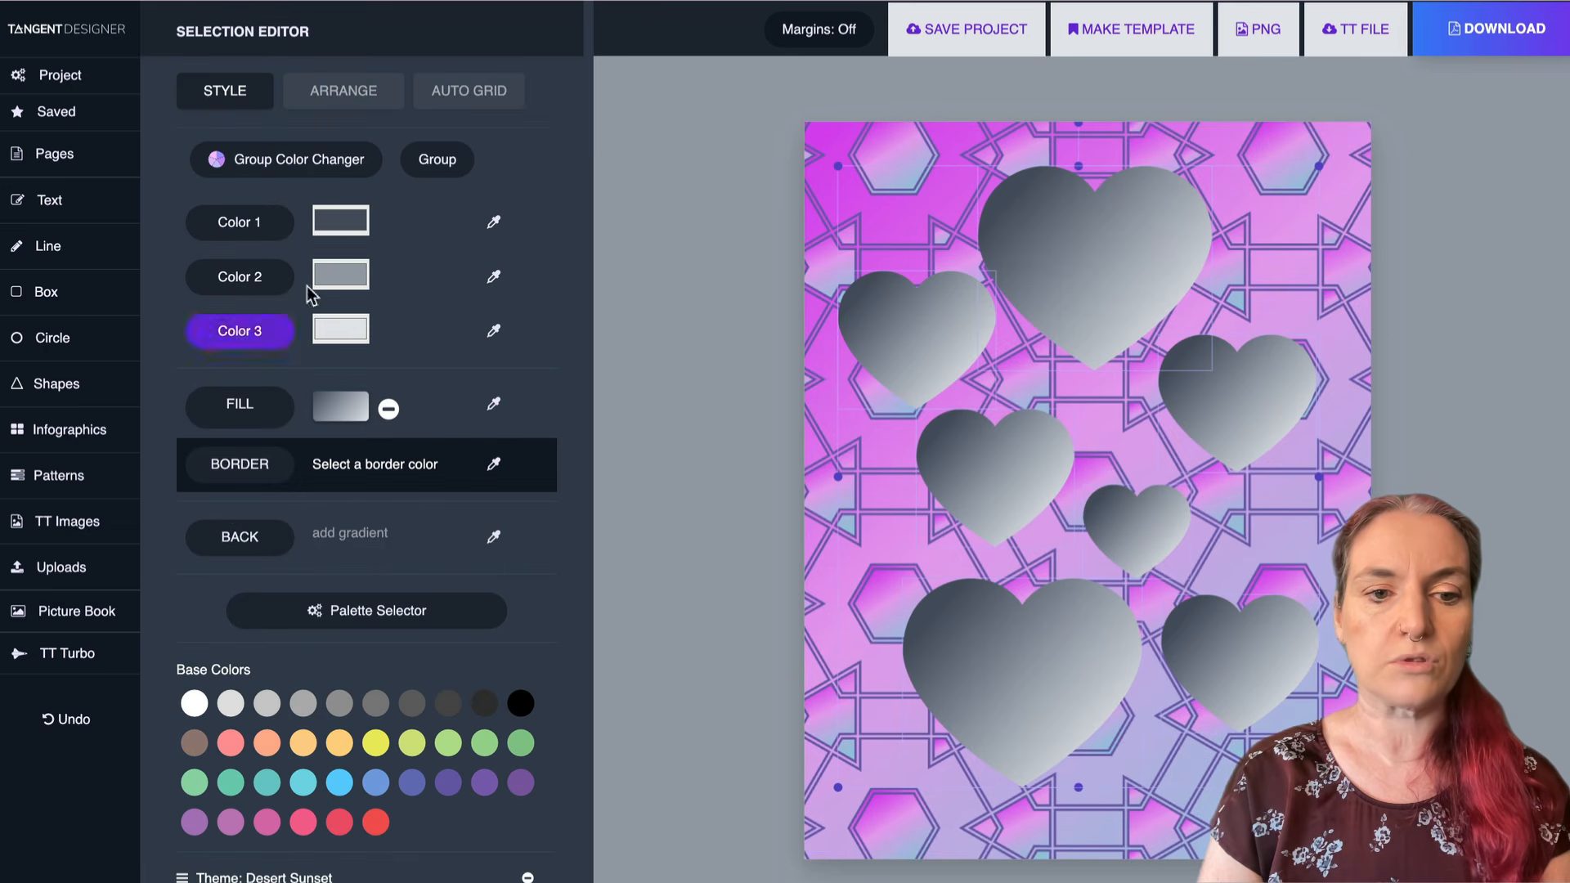
pyautogui.click(521, 705)
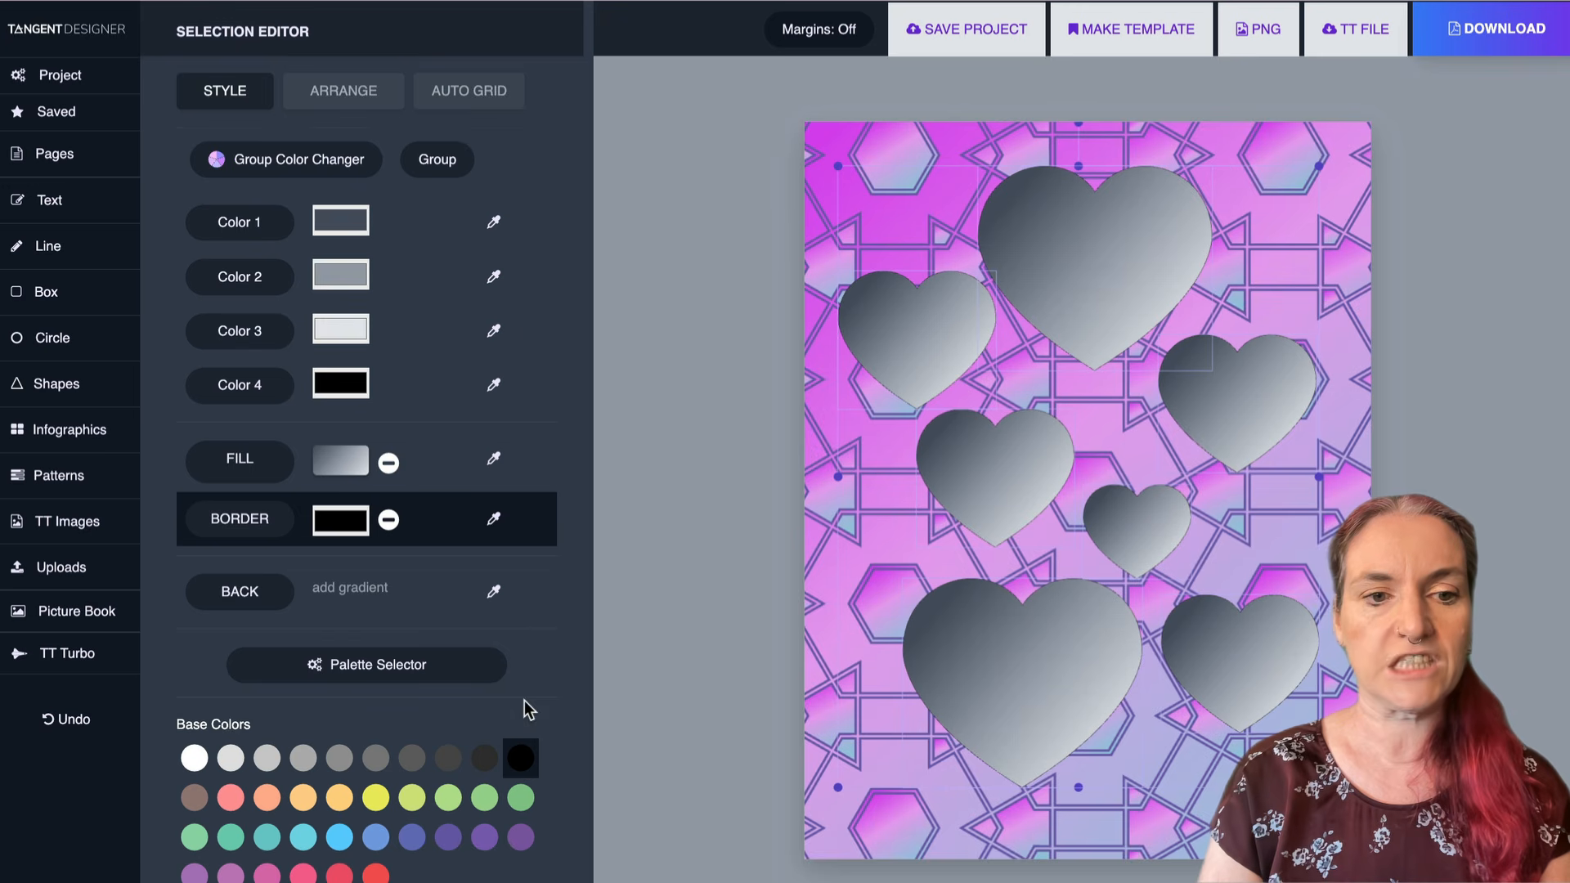
# - Increase the thickness of the hearts' borders to 3.75
pyautogui.scroll(-4, 424, 400)
pyautogui.scroll(-6, 424, 399)
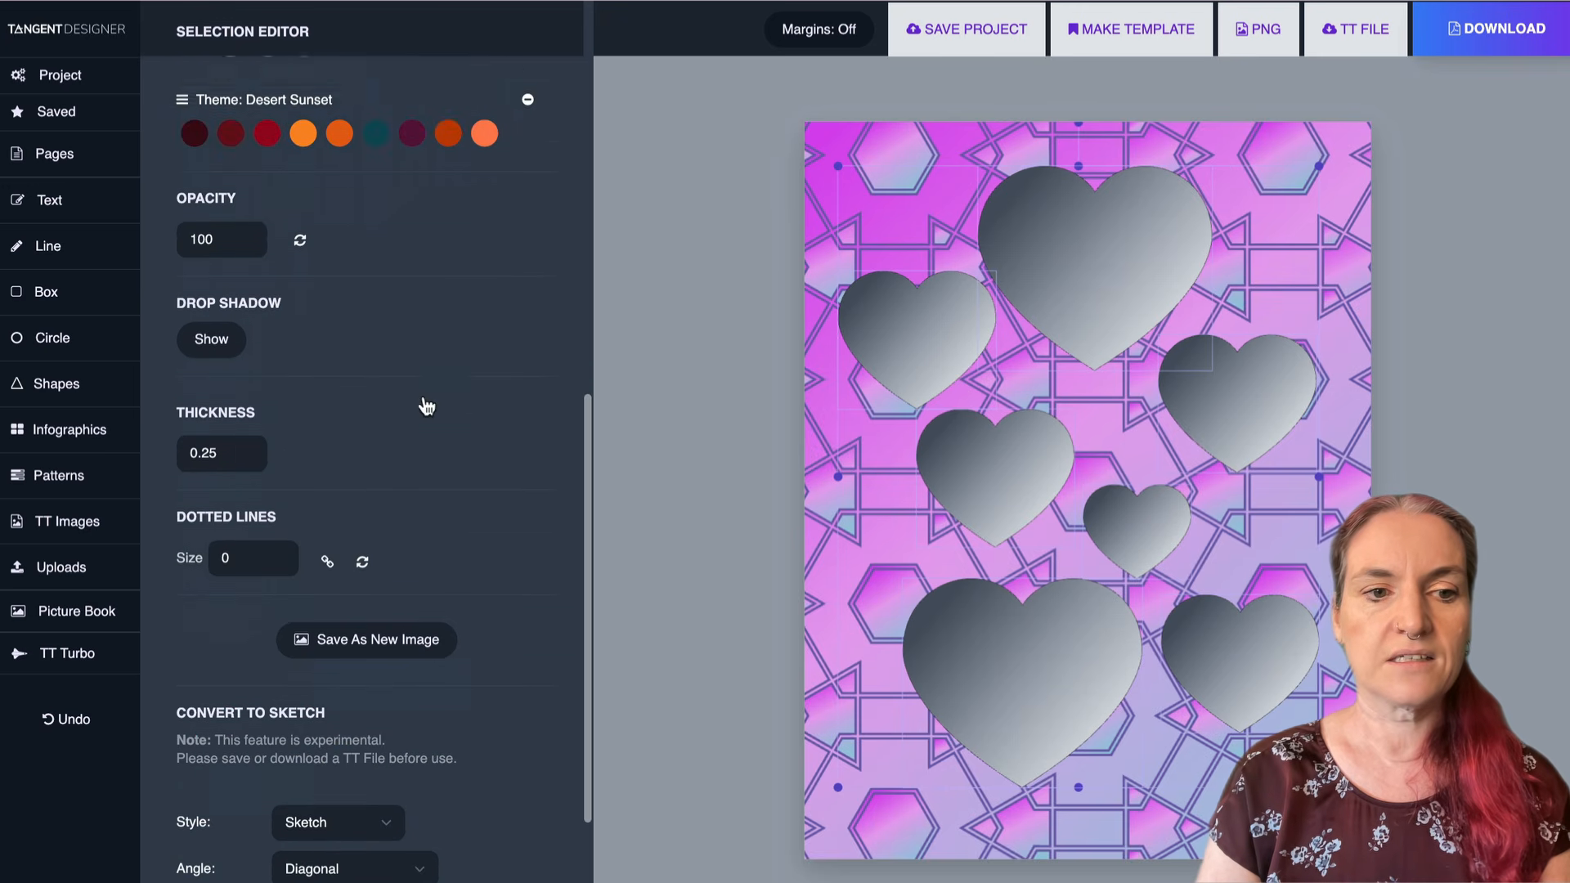
pyautogui.click(247, 418)
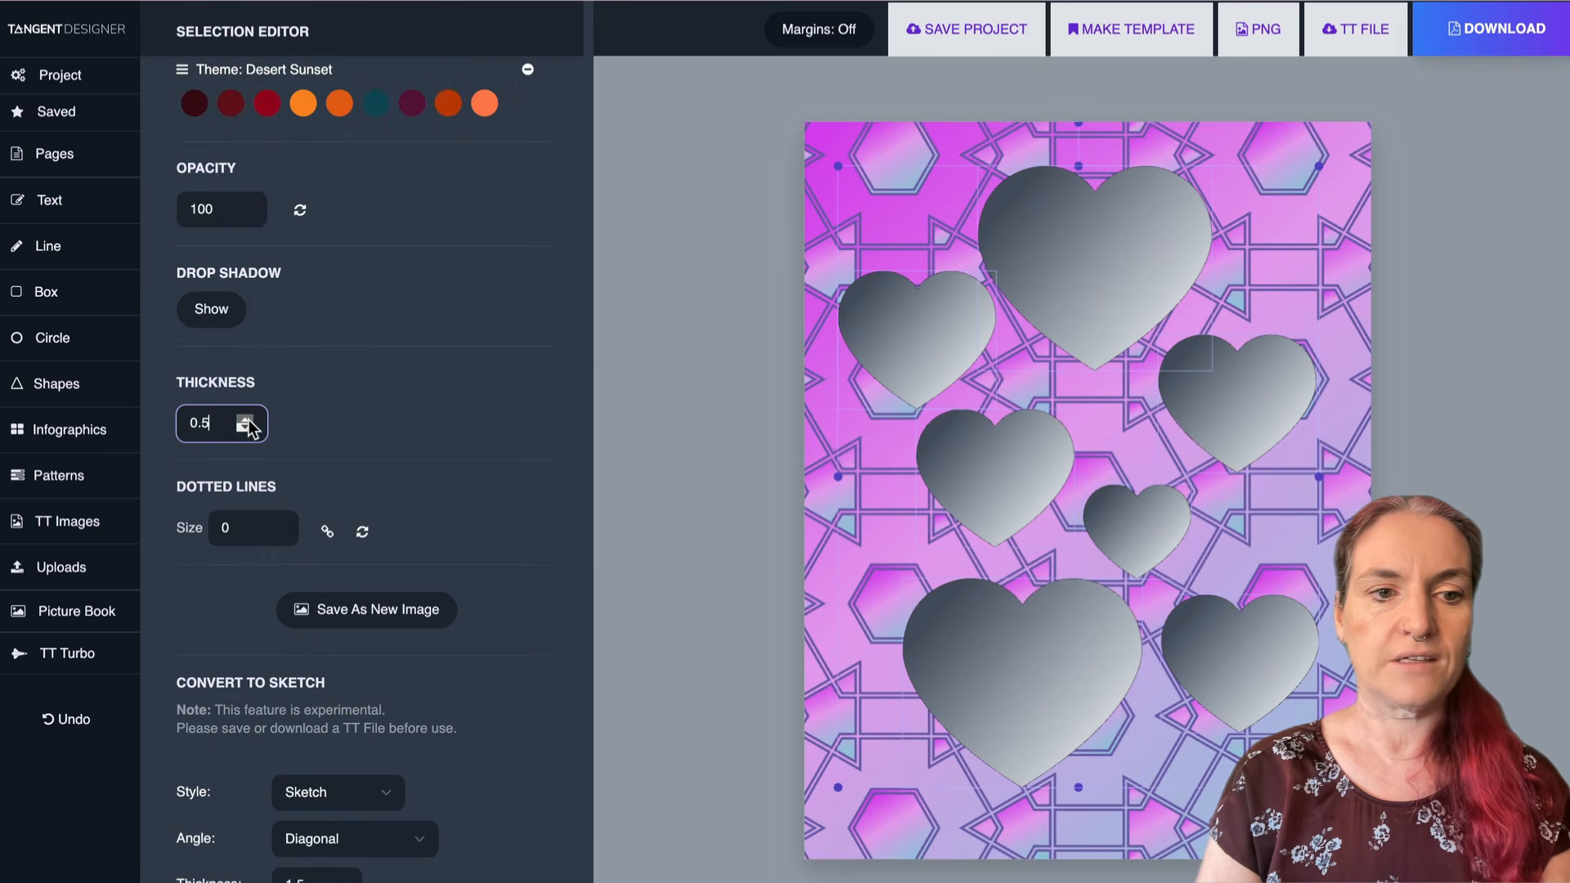
pyautogui.click(246, 419)
pyautogui.click(246, 418)
pyautogui.click(246, 419)
pyautogui.click(246, 419)
pyautogui.click(247, 418)
pyautogui.click(246, 419)
pyautogui.click(246, 419)
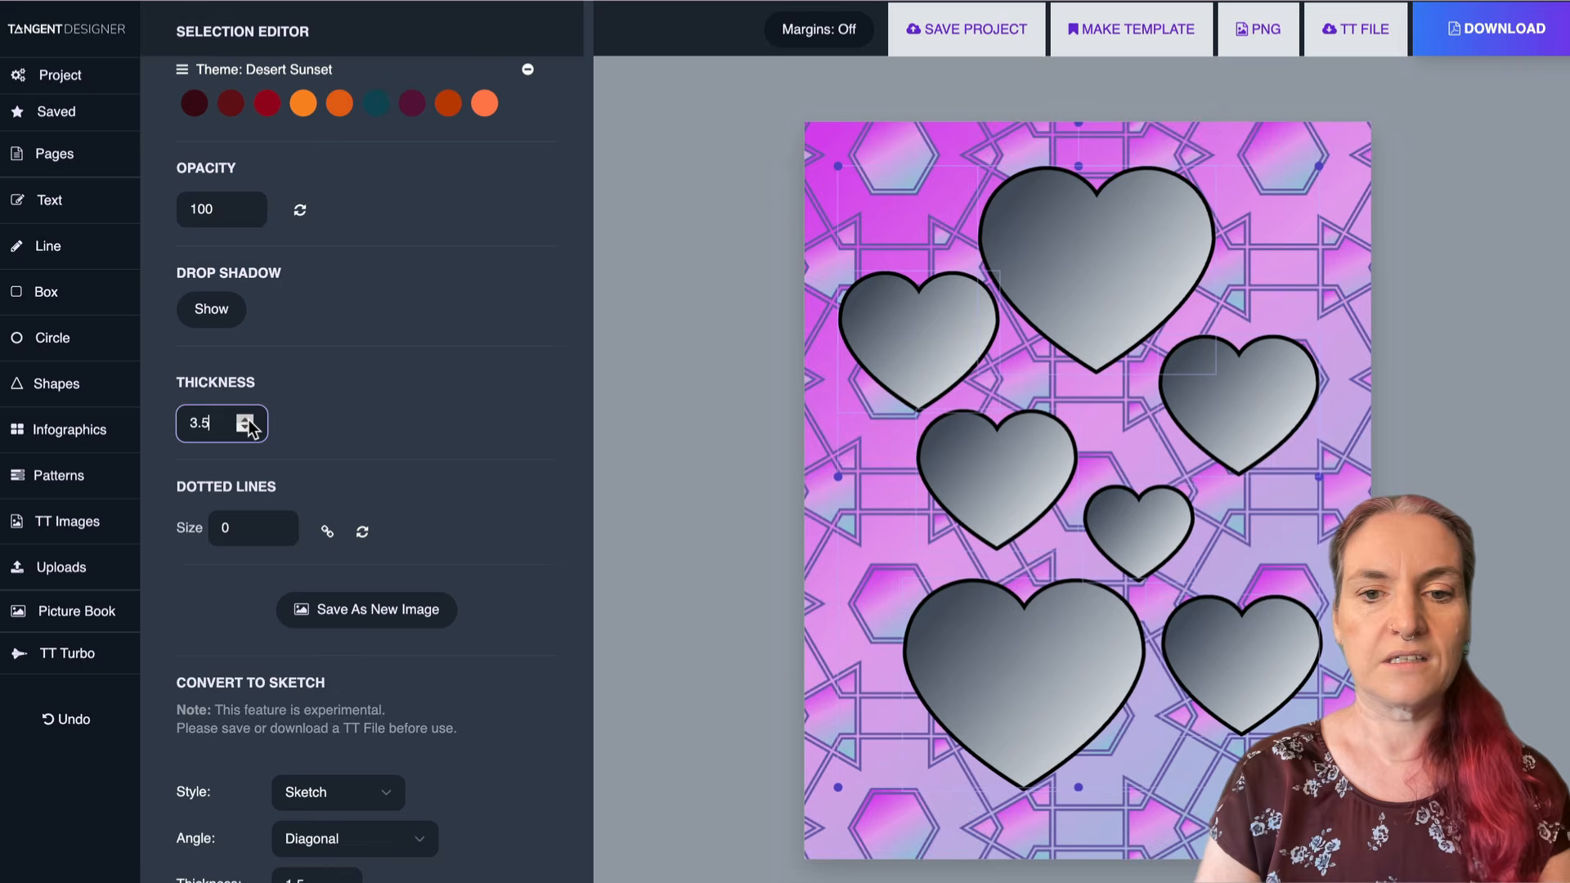
# - Recolour the hearts' borders purple and add a drop shadow to the hearts
pyautogui.scroll(8, 572, 818)
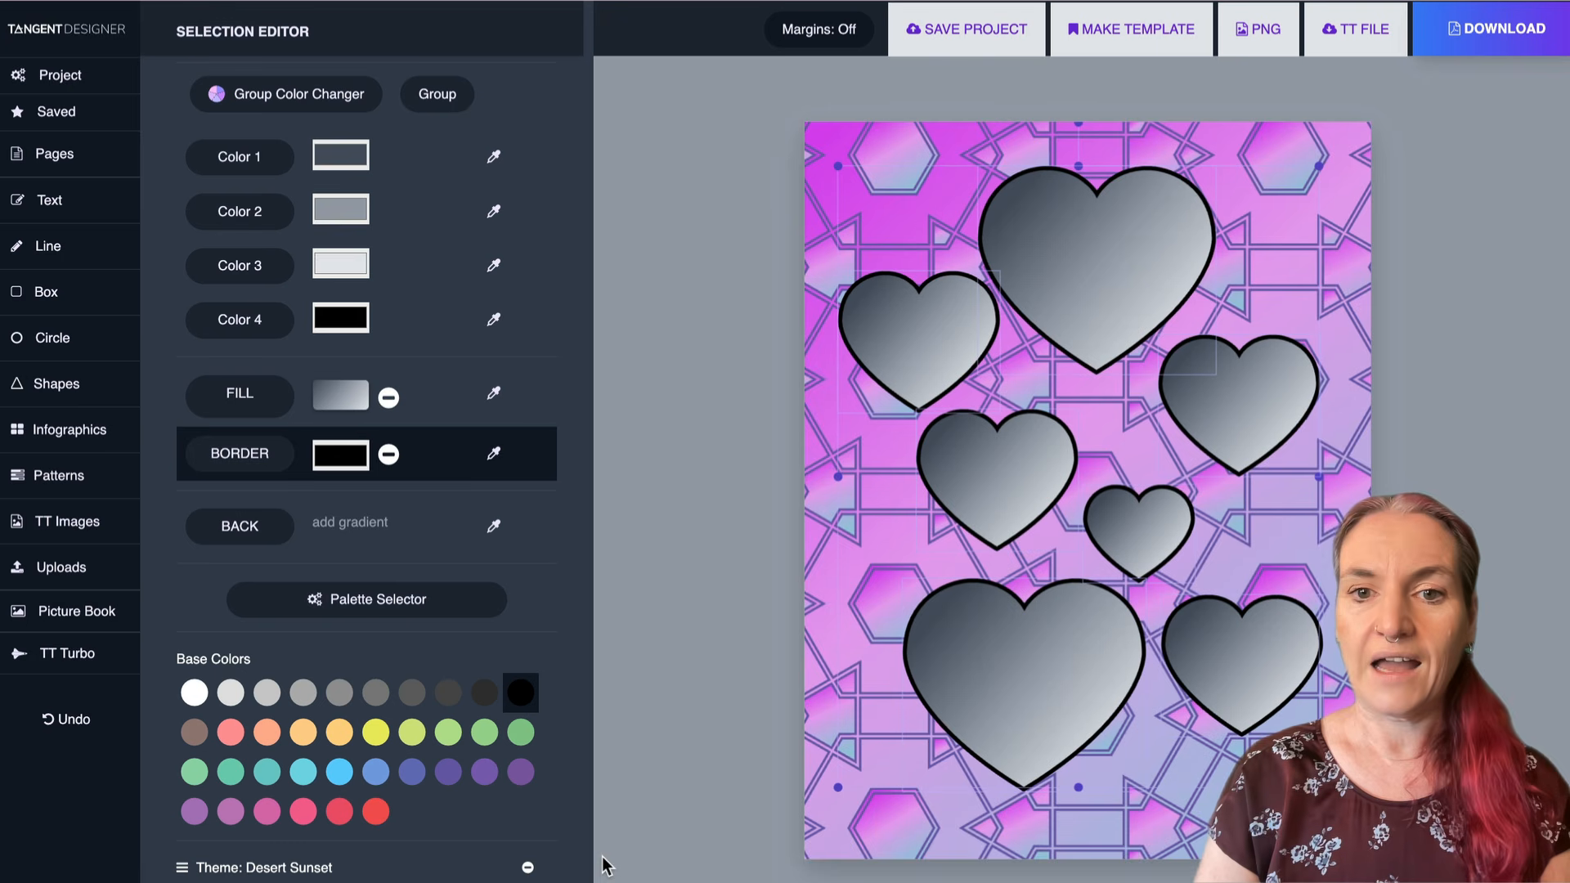
pyautogui.click(521, 773)
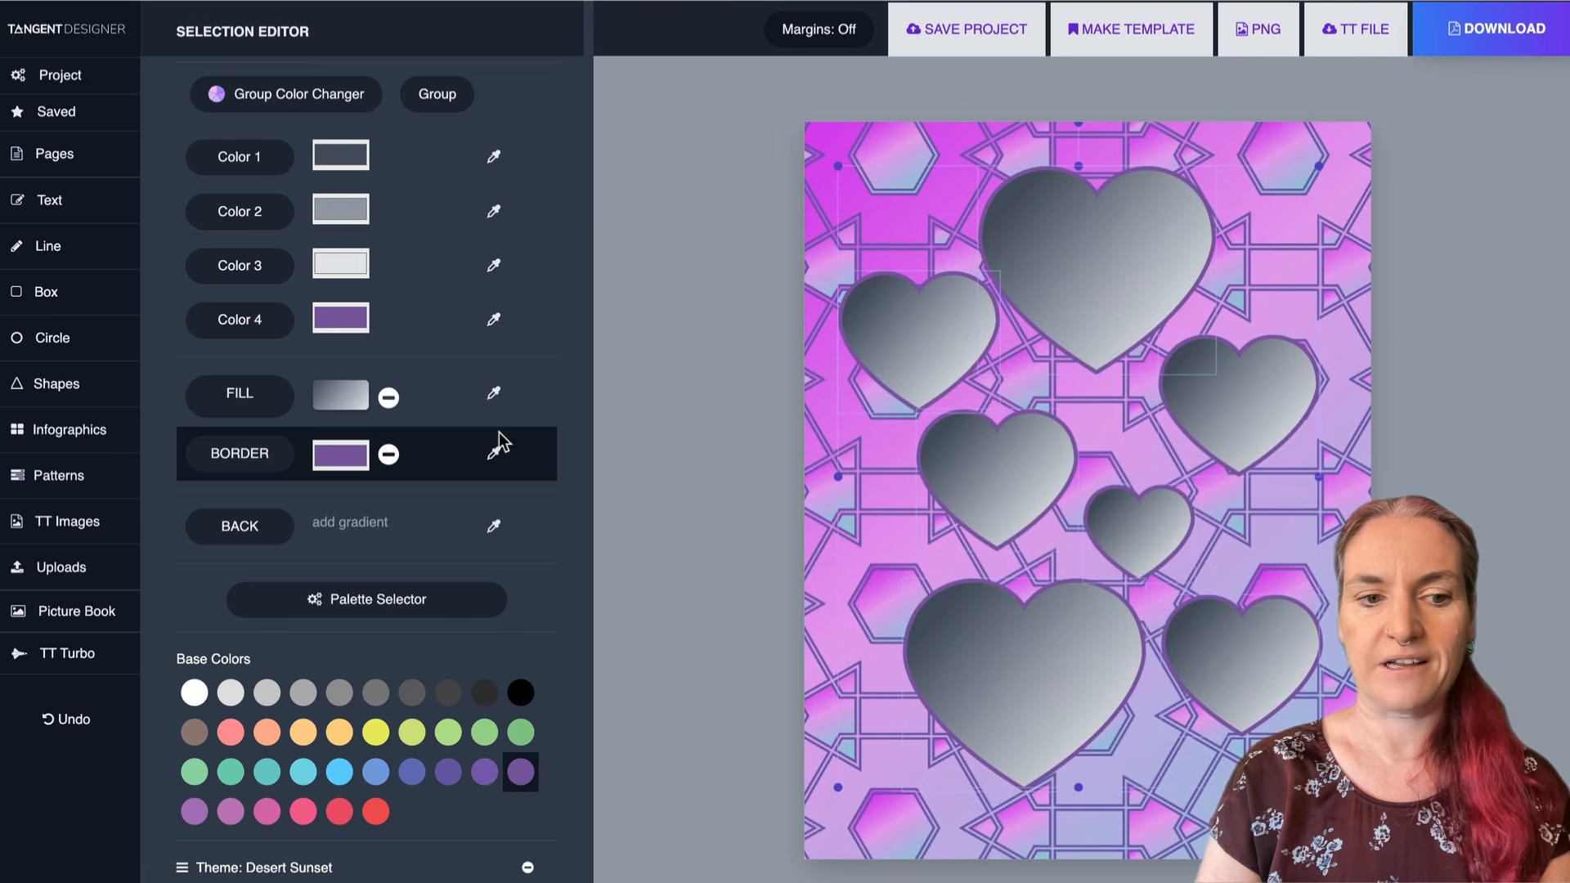
pyautogui.scroll(-6, 499, 431)
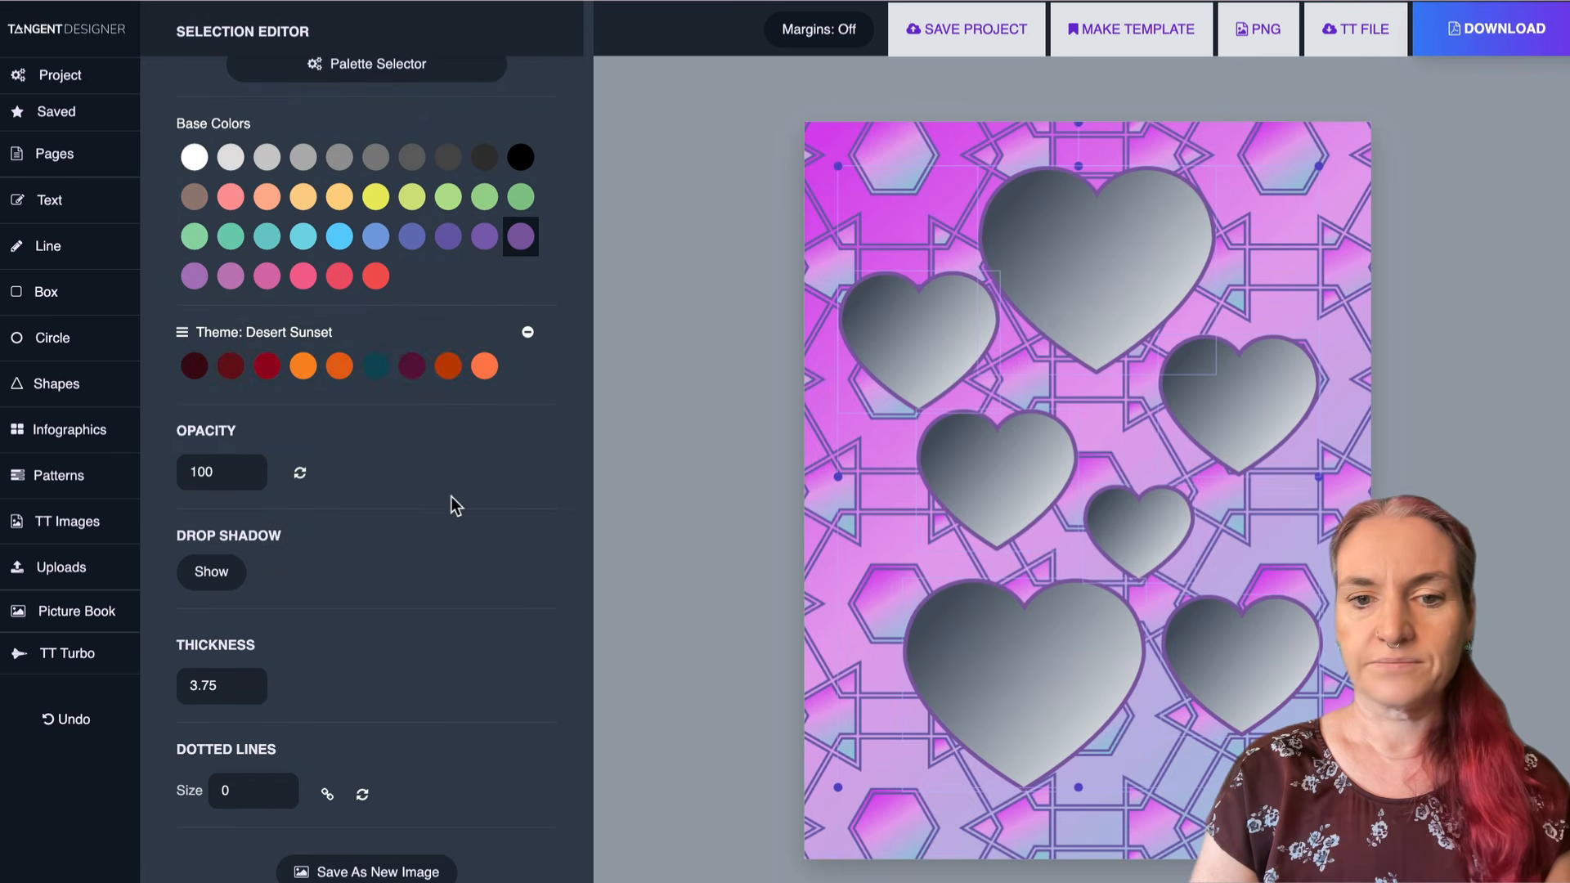
pyautogui.click(201, 584)
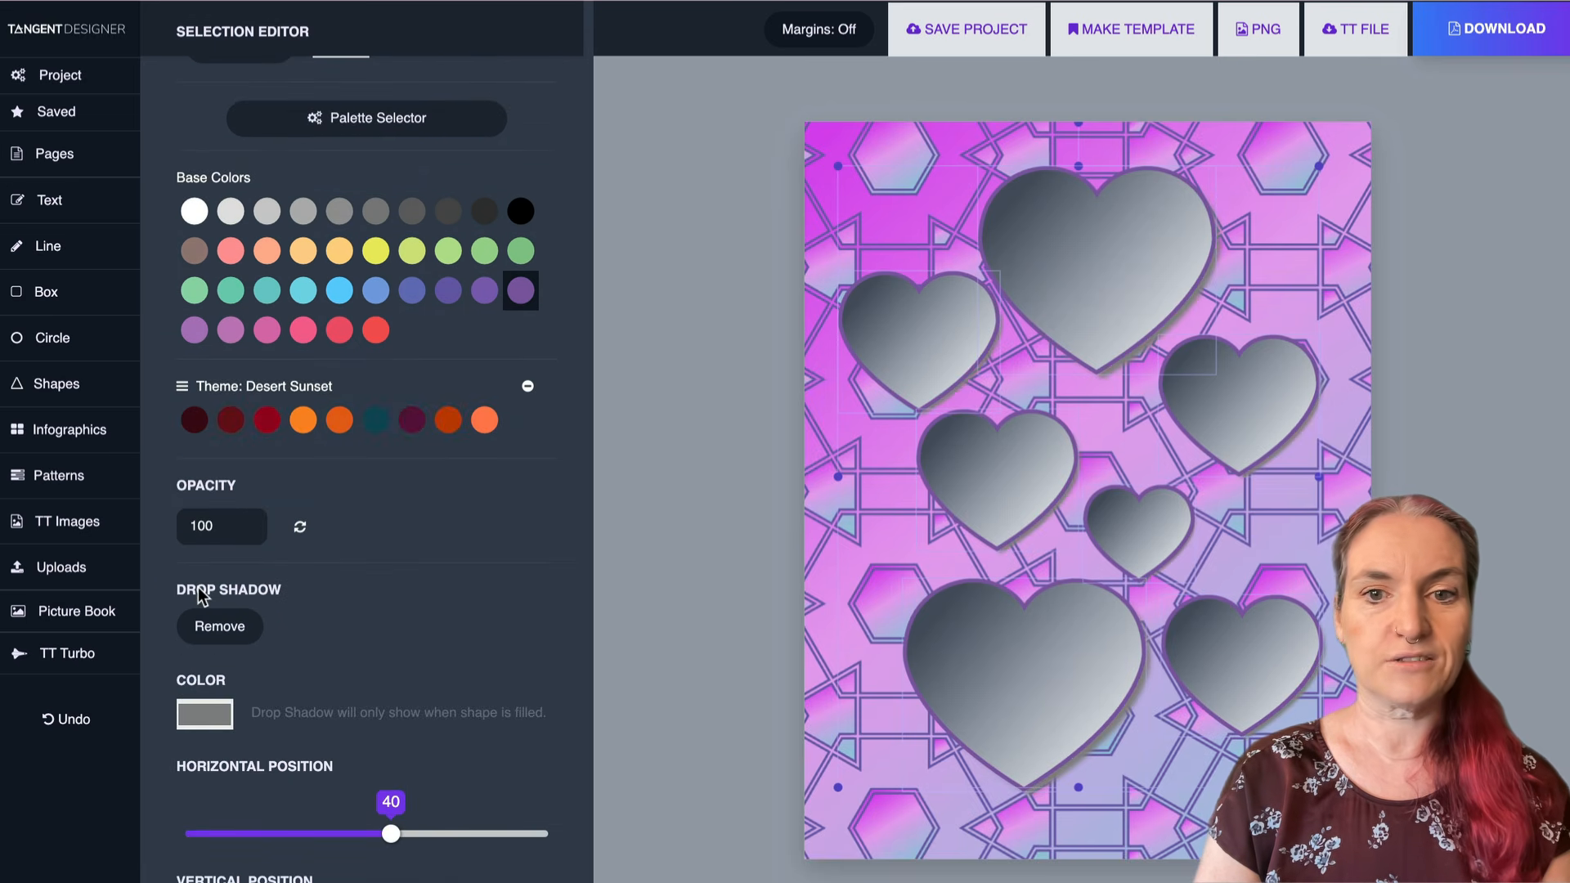
# - Recolour the selected hearts' drop shadow with the same purple as their borders
pyautogui.click(202, 723)
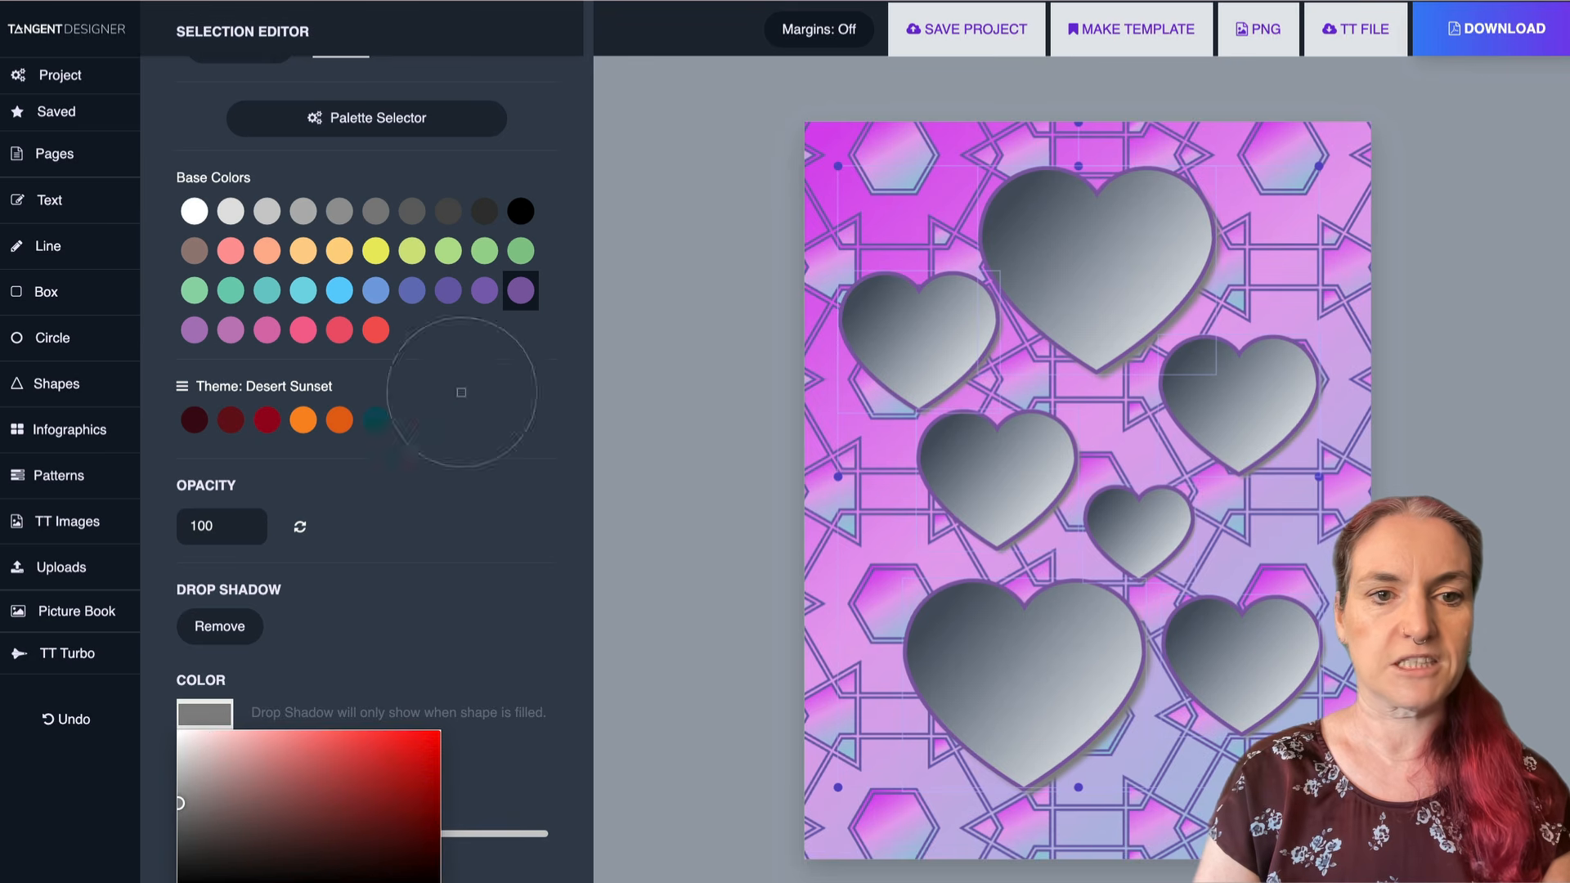
pyautogui.click(520, 290)
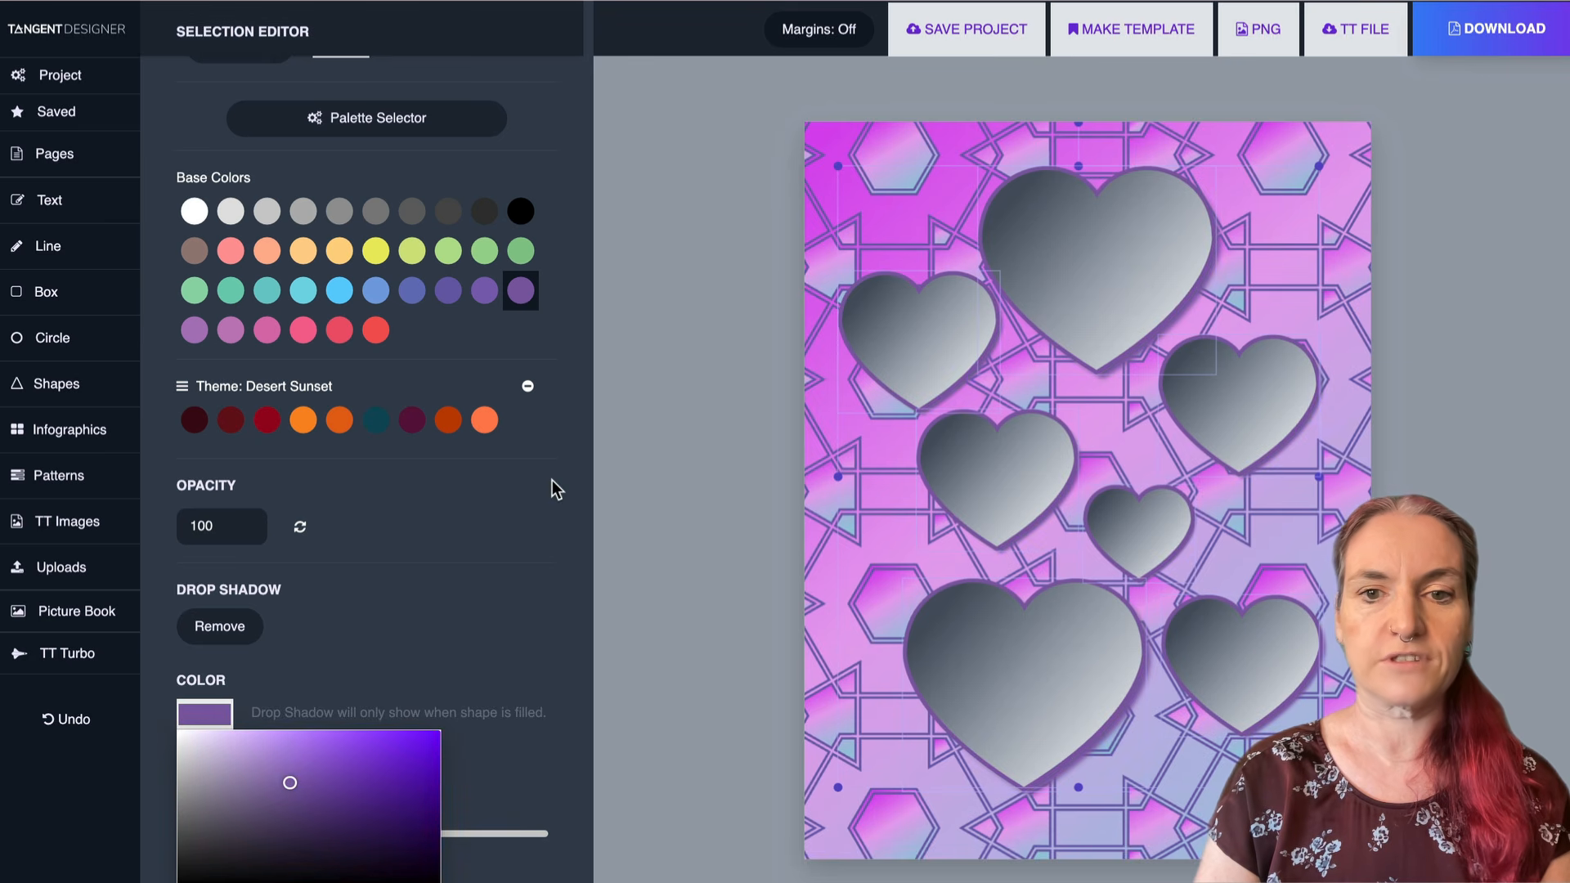
pyautogui.click(499, 537)
pyautogui.scroll(-2, 484, 534)
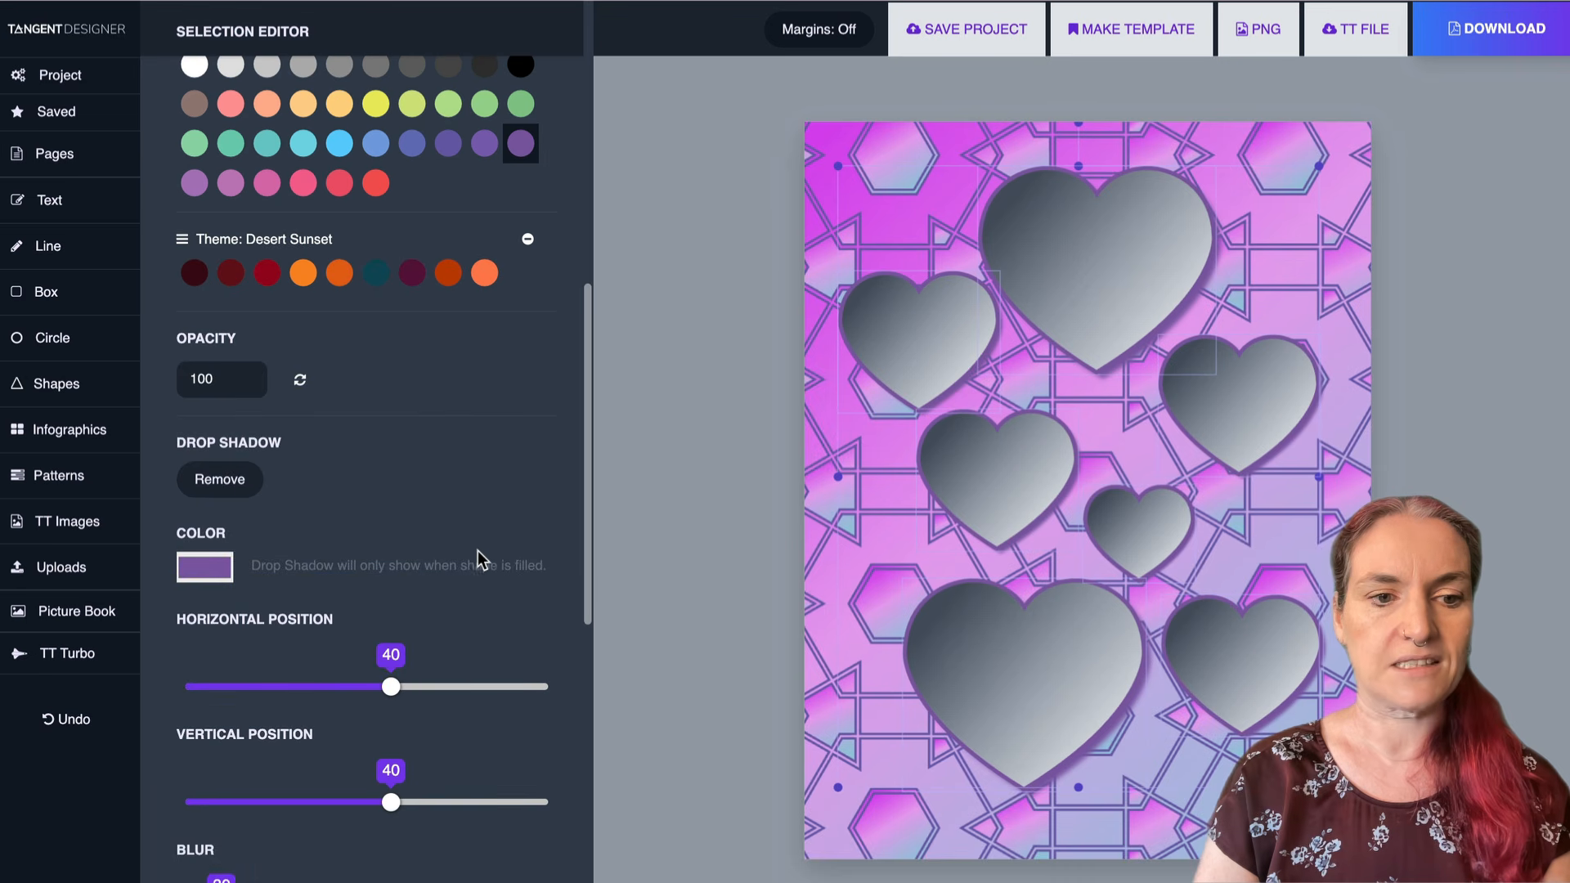
# - Offset the hearts' drop shadow downward with vertical position 131, shift it horizontally to a negative position, and set its blur to 129
pyautogui.moveTo(392, 691)
pyautogui.mouseDown()
pyautogui.moveTo(339, 687)
pyautogui.moveTo(413, 680)
pyautogui.mouseUp()
pyautogui.scroll(-1, 338, 706)
pyautogui.scroll(-1, 339, 706)
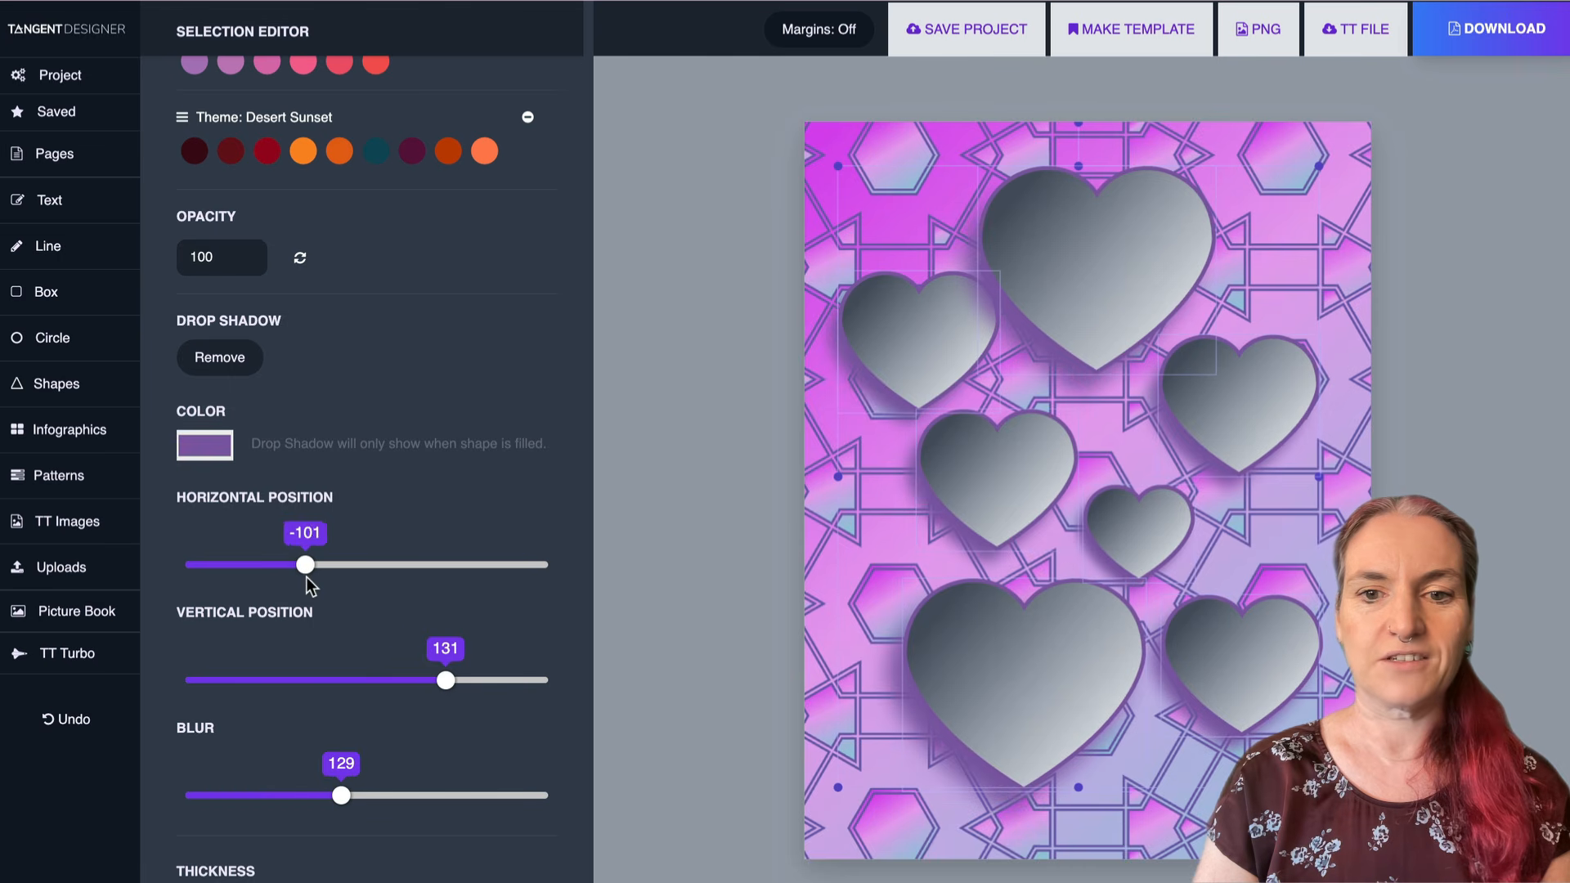
pyautogui.moveTo(306, 565); pyautogui.dragTo(317, 565)
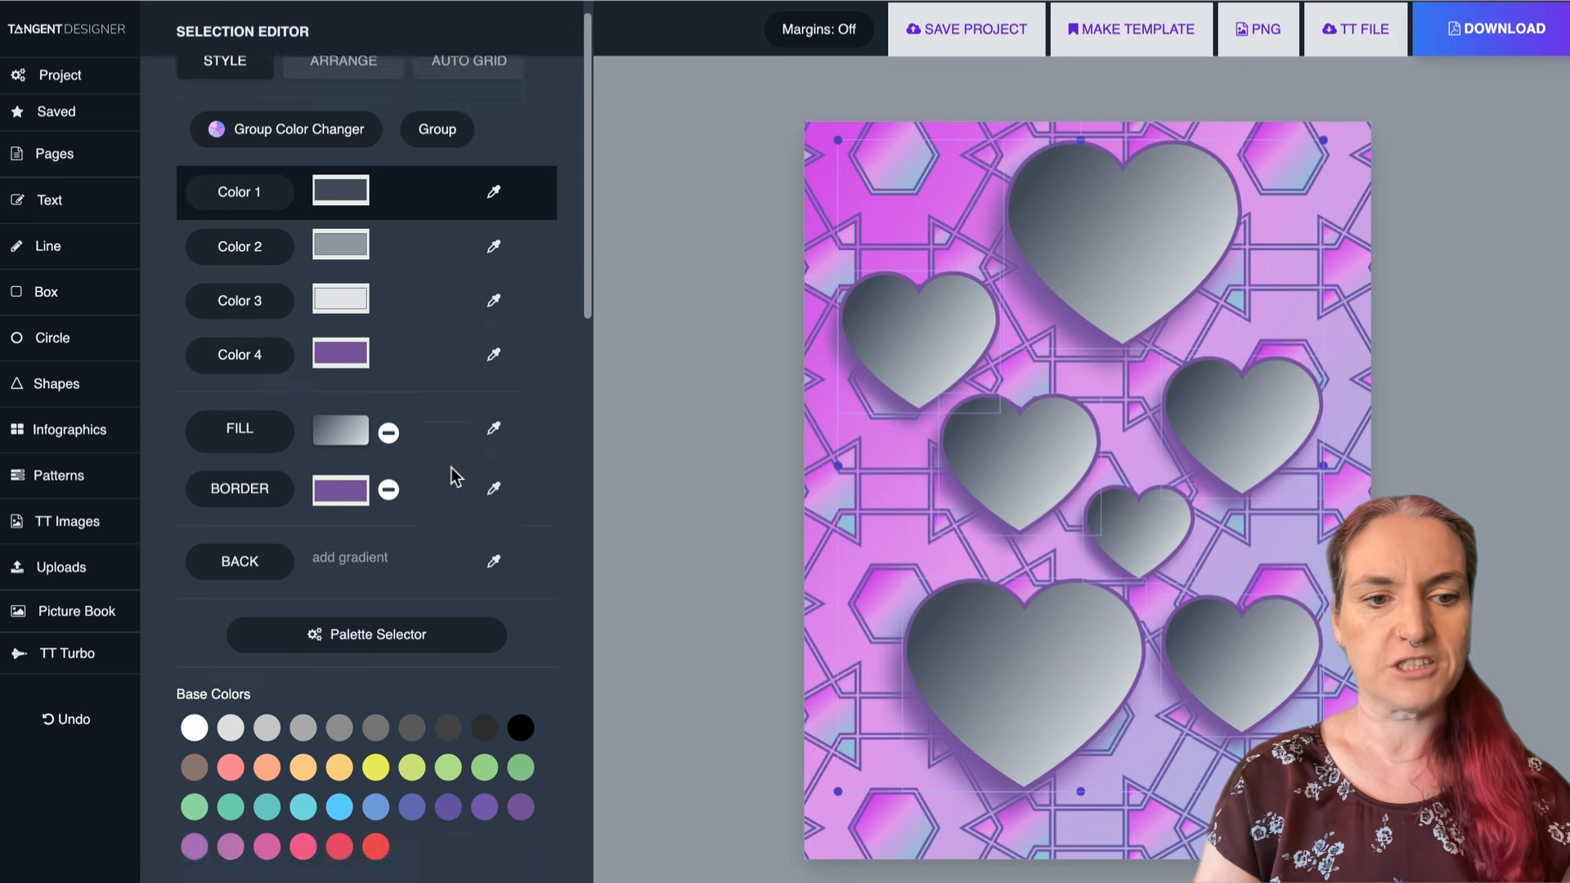
# - Shift the middle grey stop of the hearts' gradient toward the dark end and remove the darkest colour stop
pyautogui.scroll(-10, 450, 468)
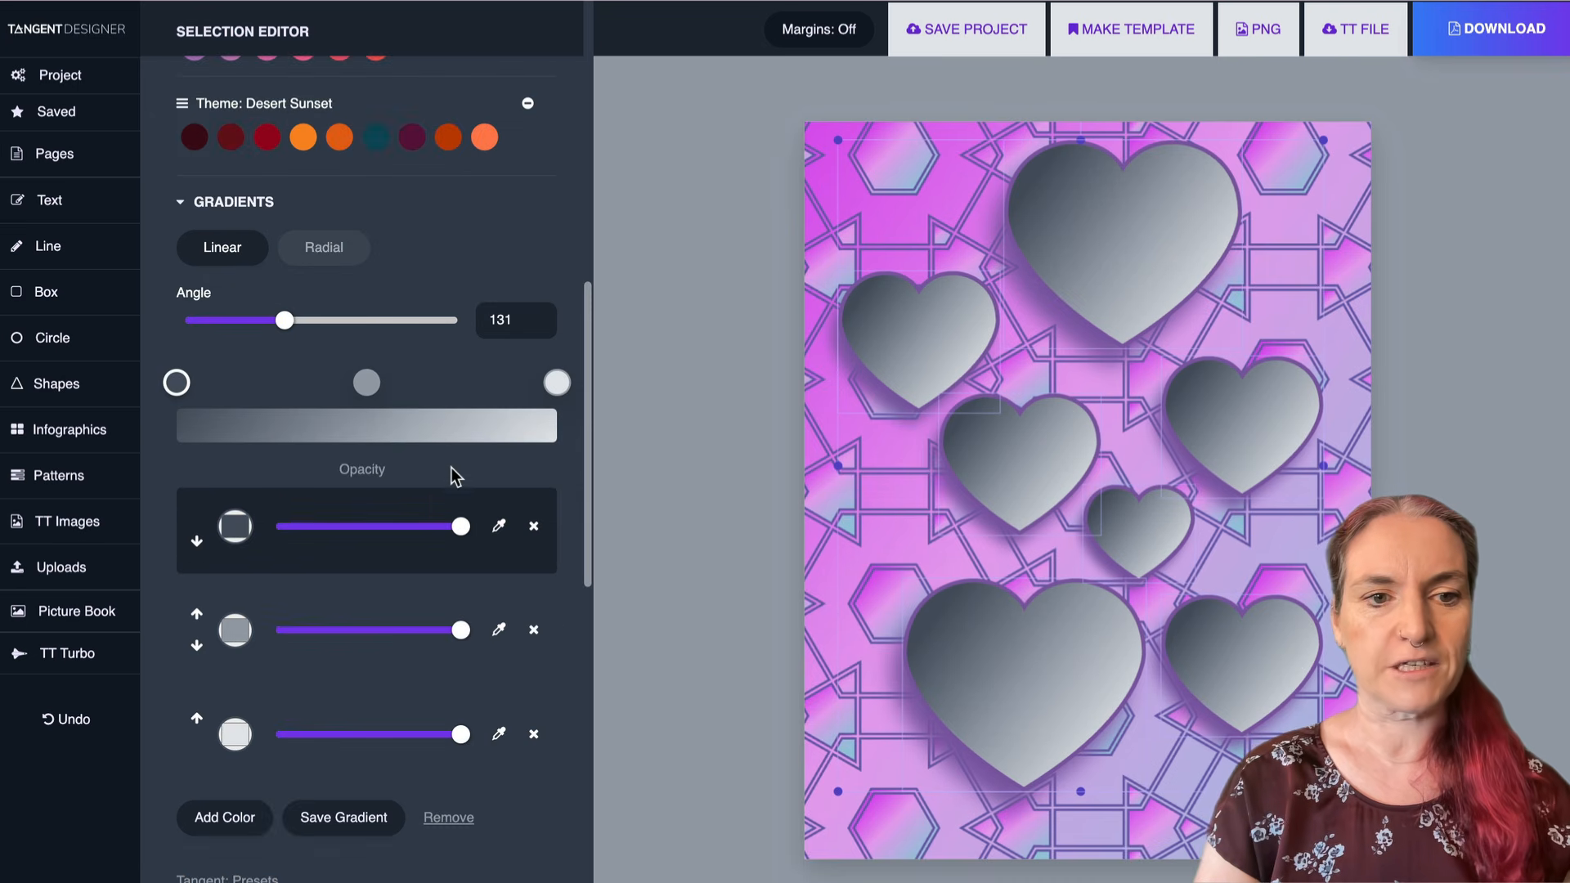
pyautogui.moveTo(366, 380); pyautogui.dragTo(269, 399)
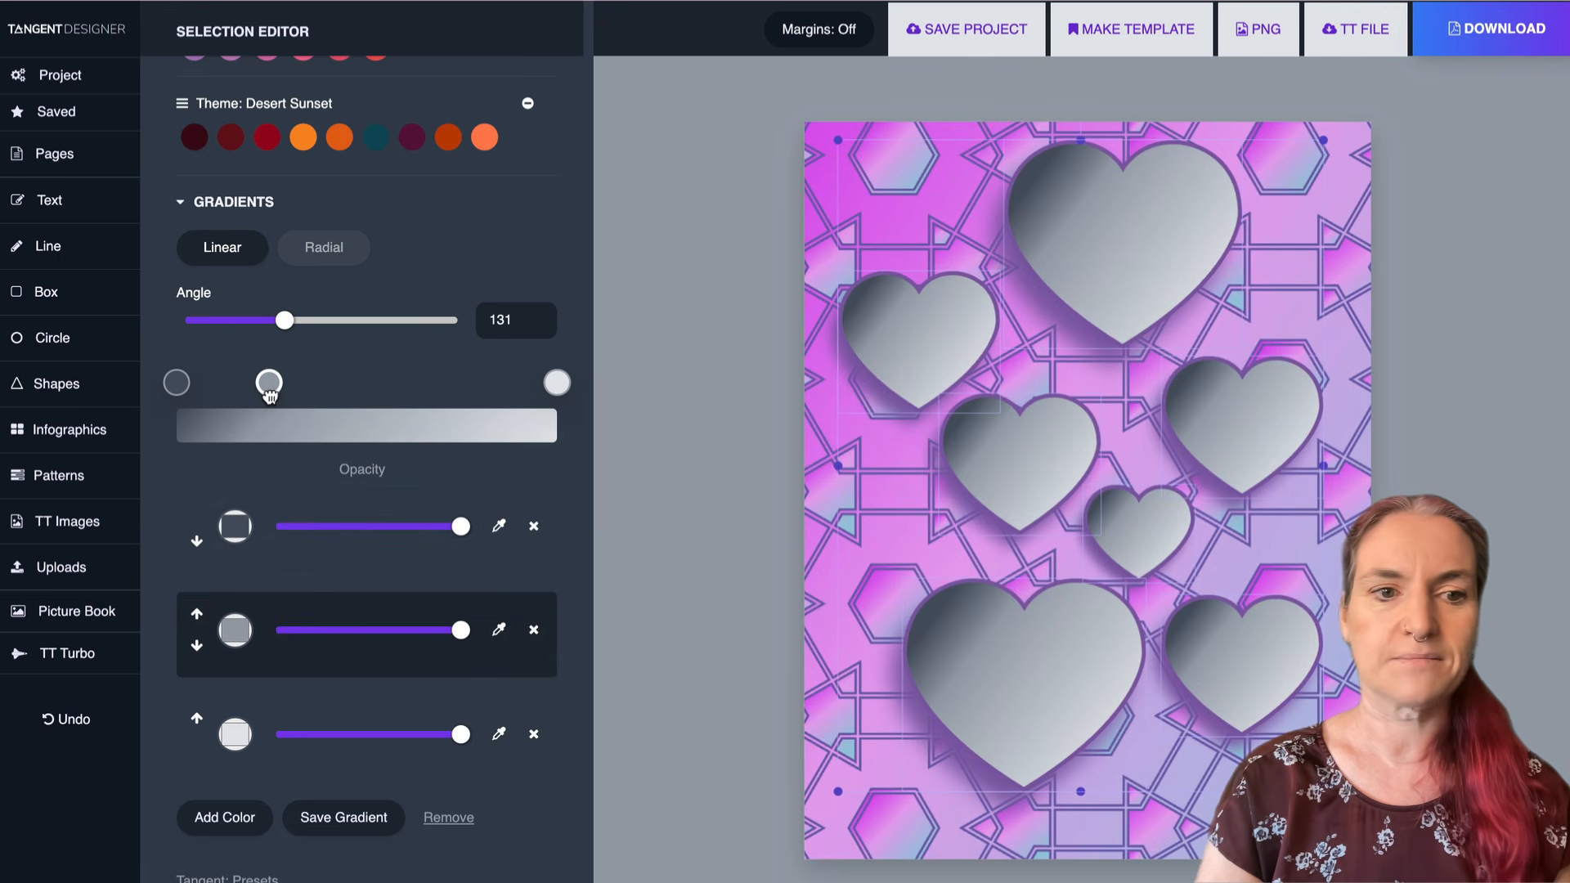
pyautogui.click(533, 526)
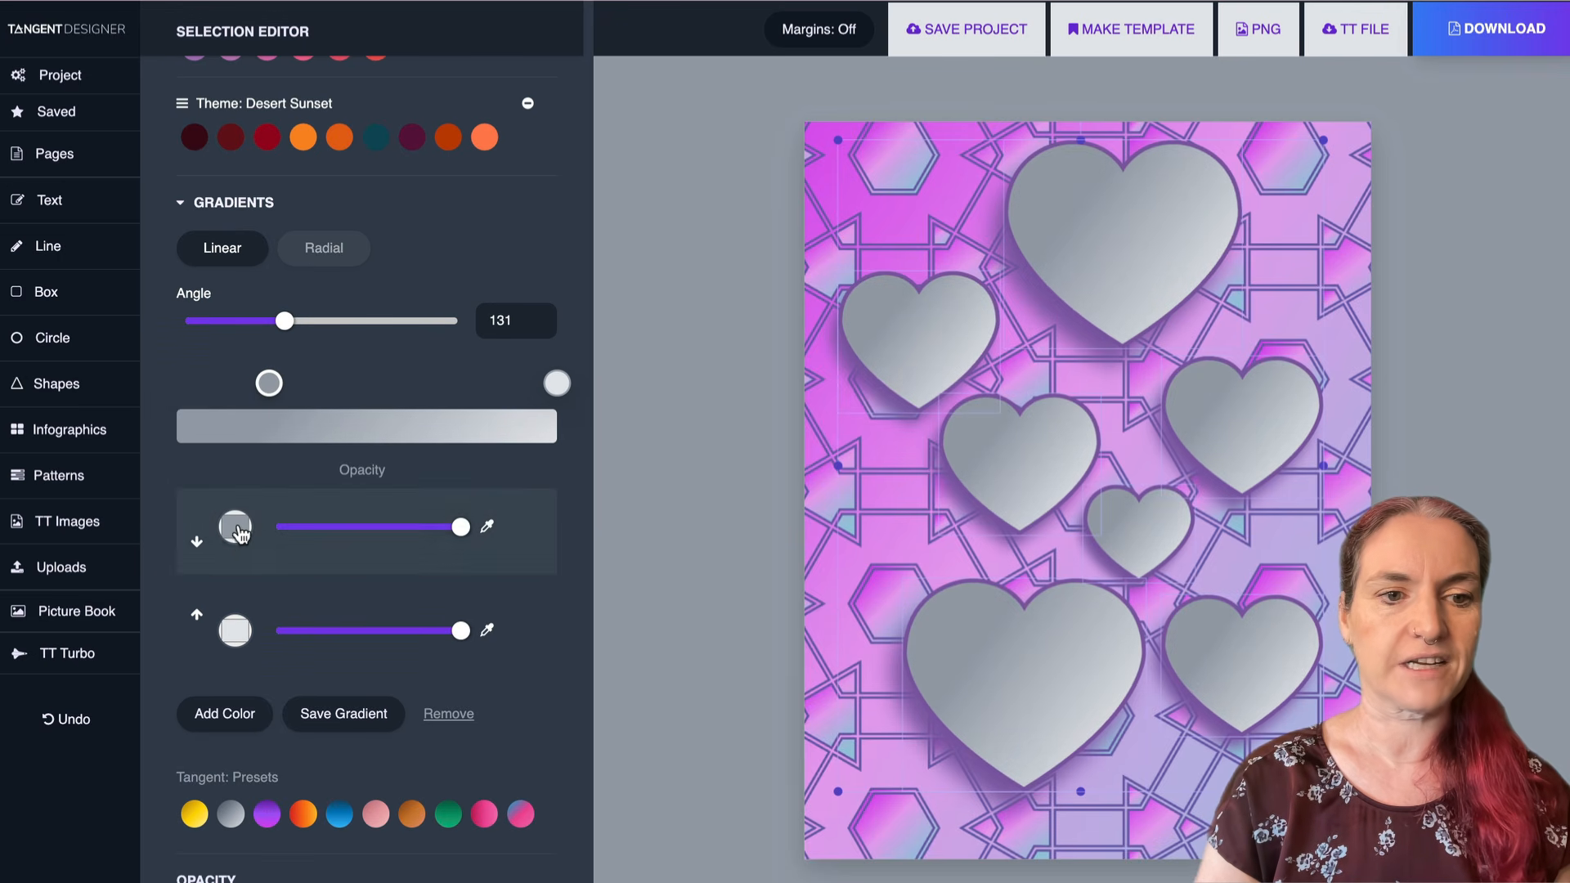
pyautogui.click(764, 437)
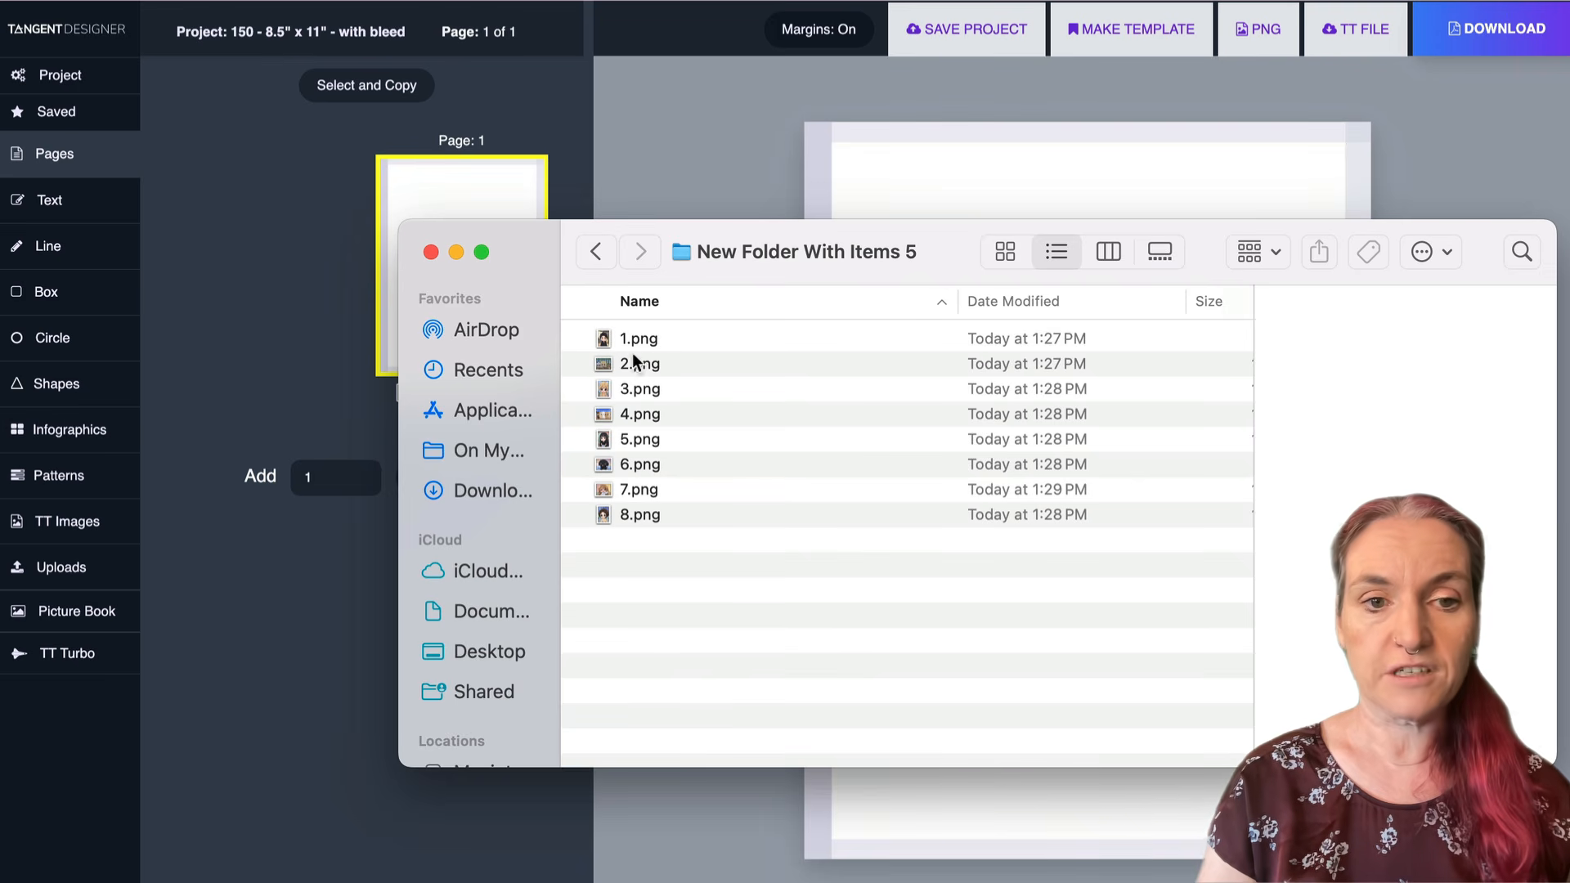
# - Upload 1.png through 8.png from New Folder With Items 5 onto the page, saving them in the new folder TT Bundle 64
pyautogui.click(638, 338)
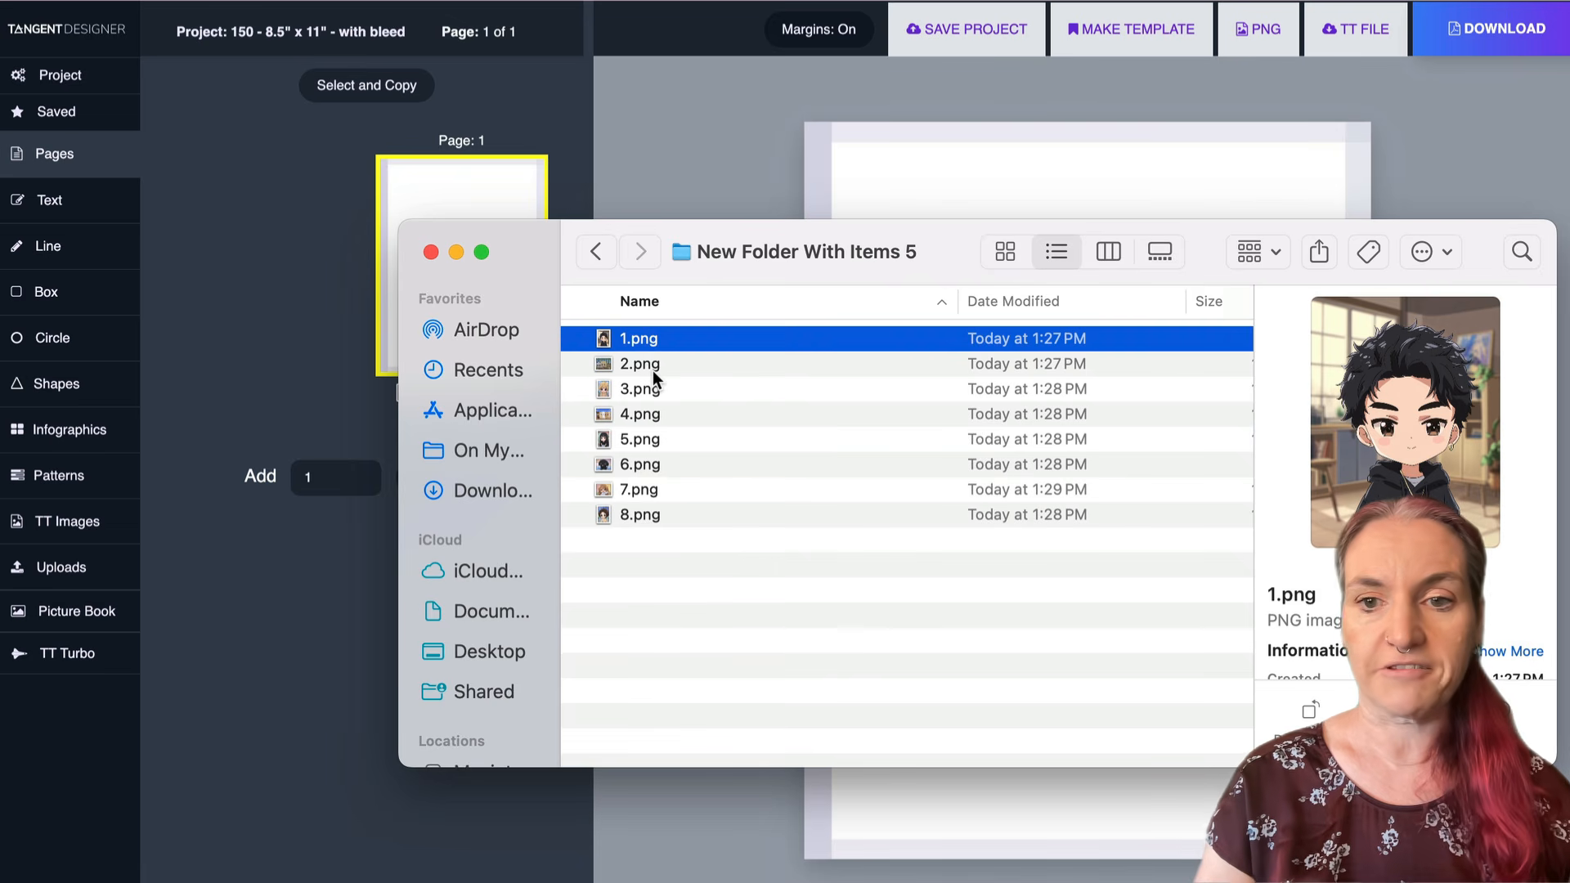
pyautogui.keyDown('shift'); pyautogui.click(636, 513); pyautogui.keyUp('shift')
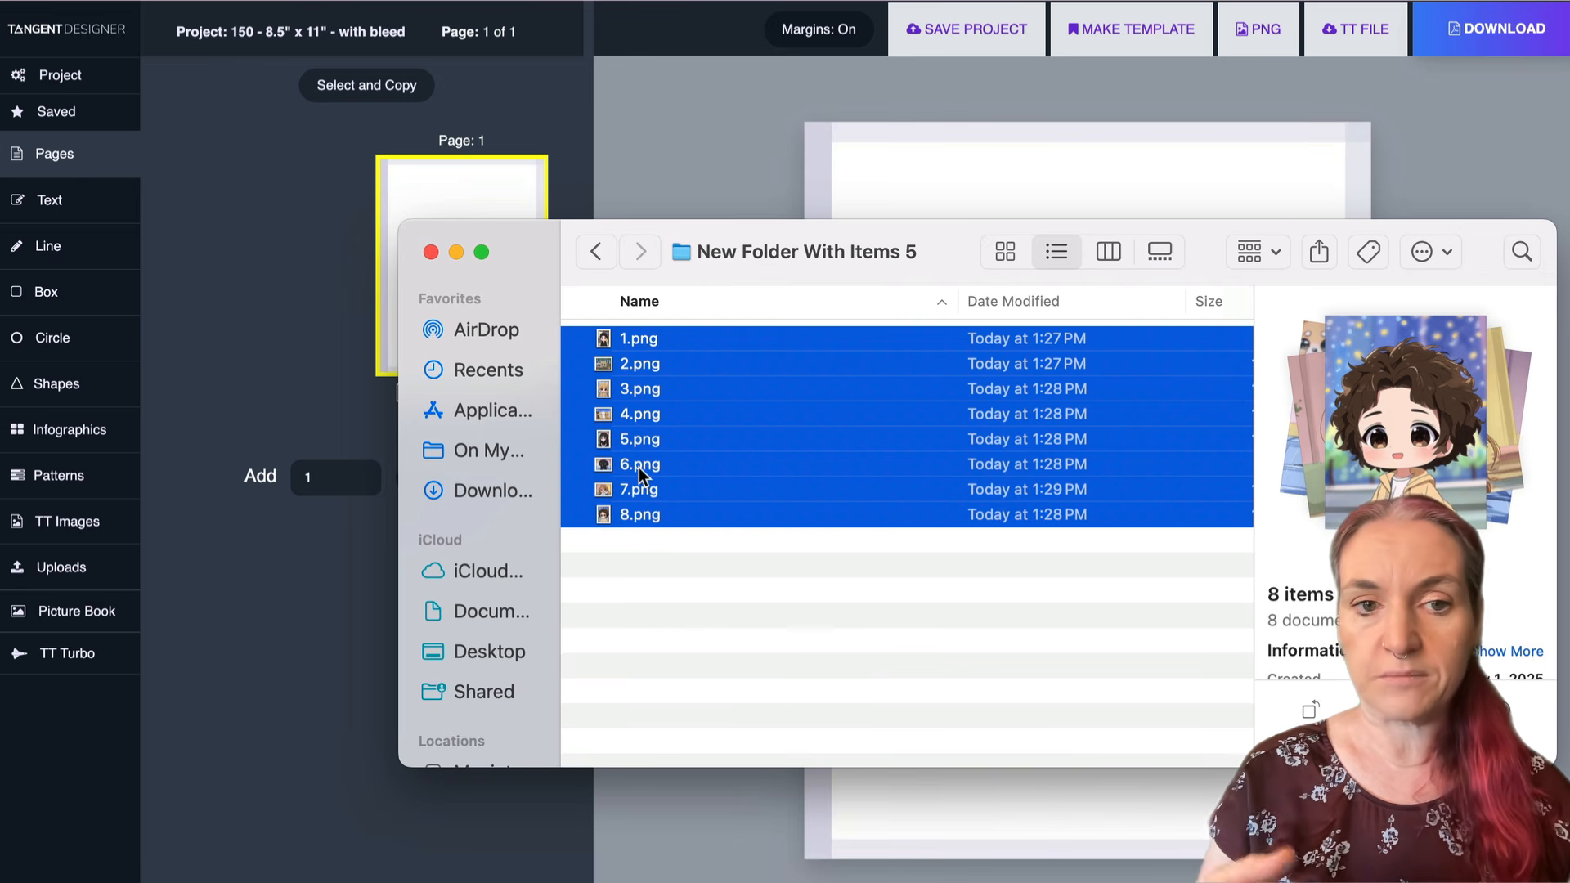
pyautogui.moveTo(640, 470); pyautogui.dragTo(1010, 184)
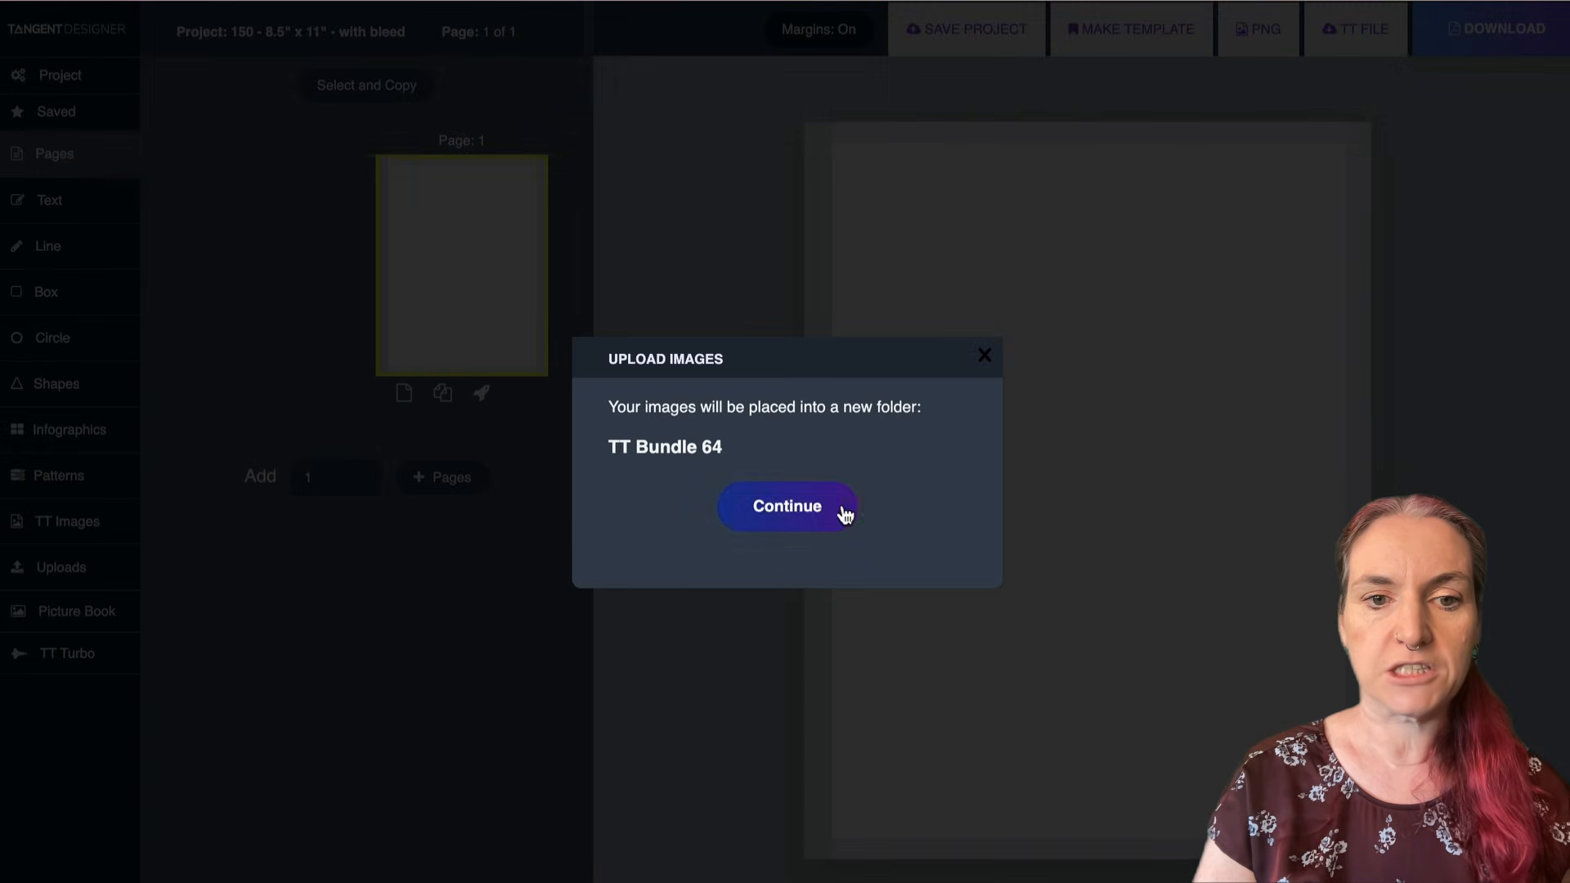
pyautogui.click(798, 515)
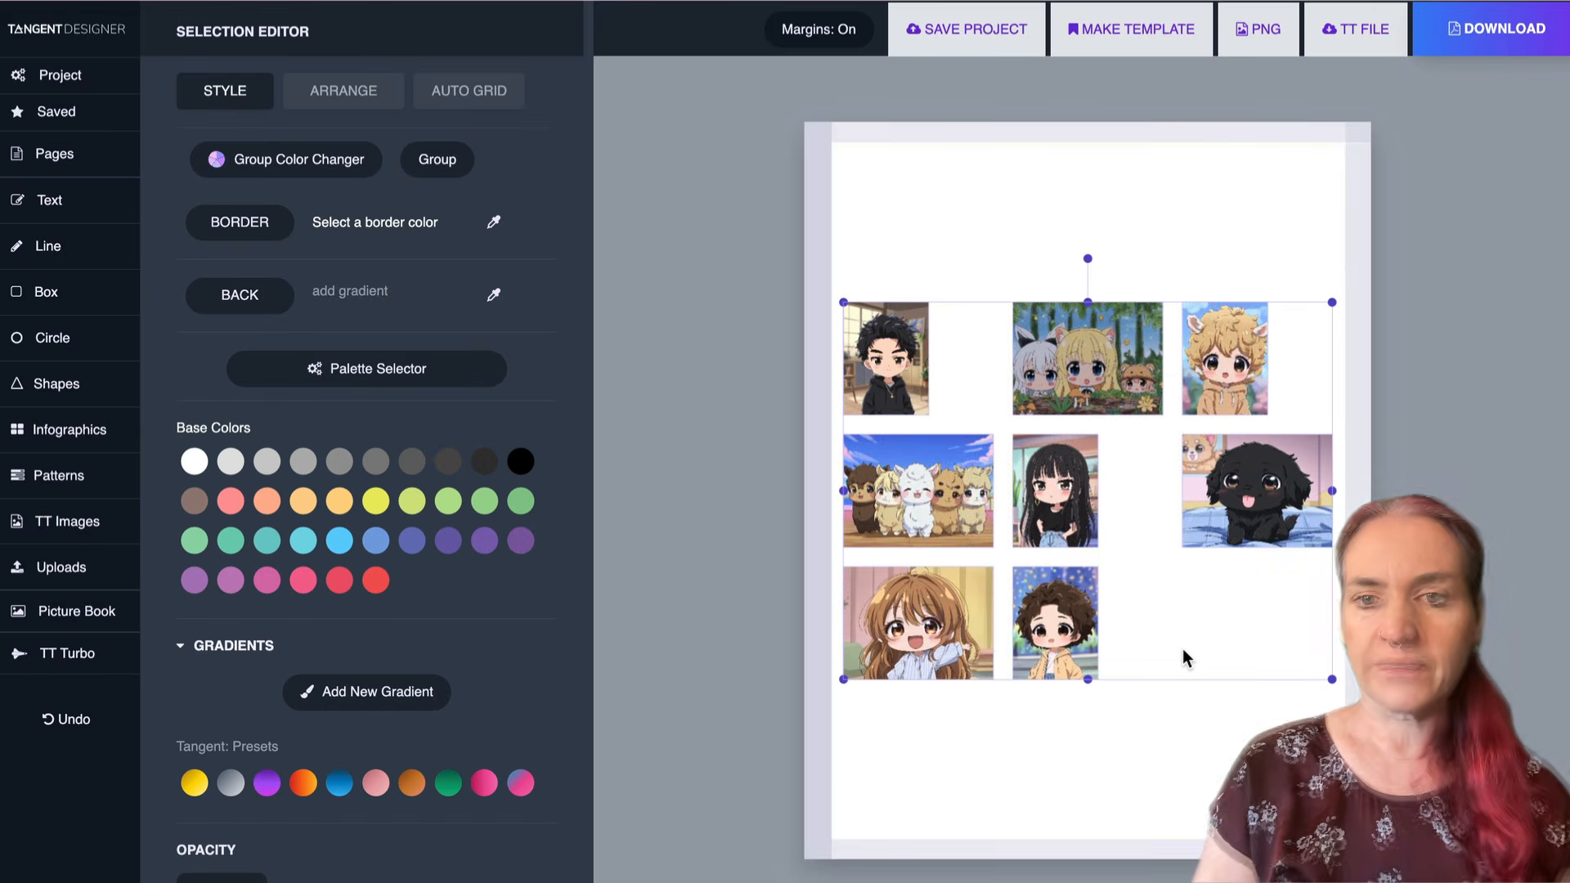
# - Delete all the uploaded images from the page
pyautogui.click(1182, 649)
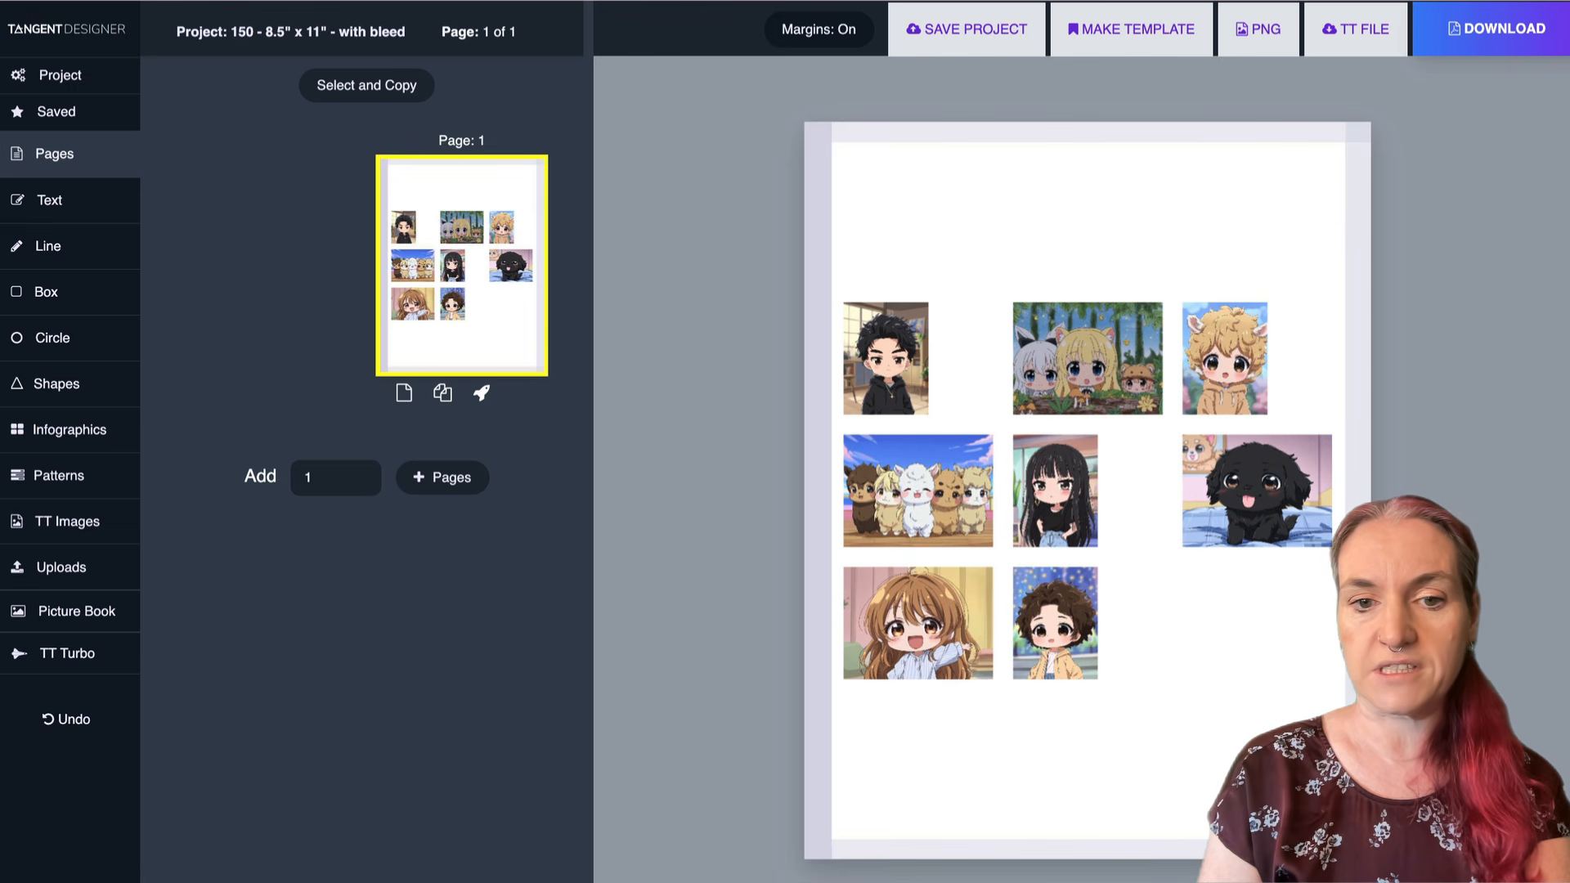
pyautogui.moveTo(1294, 749); pyautogui.dragTo(858, 296)
pyautogui.press('Delete')
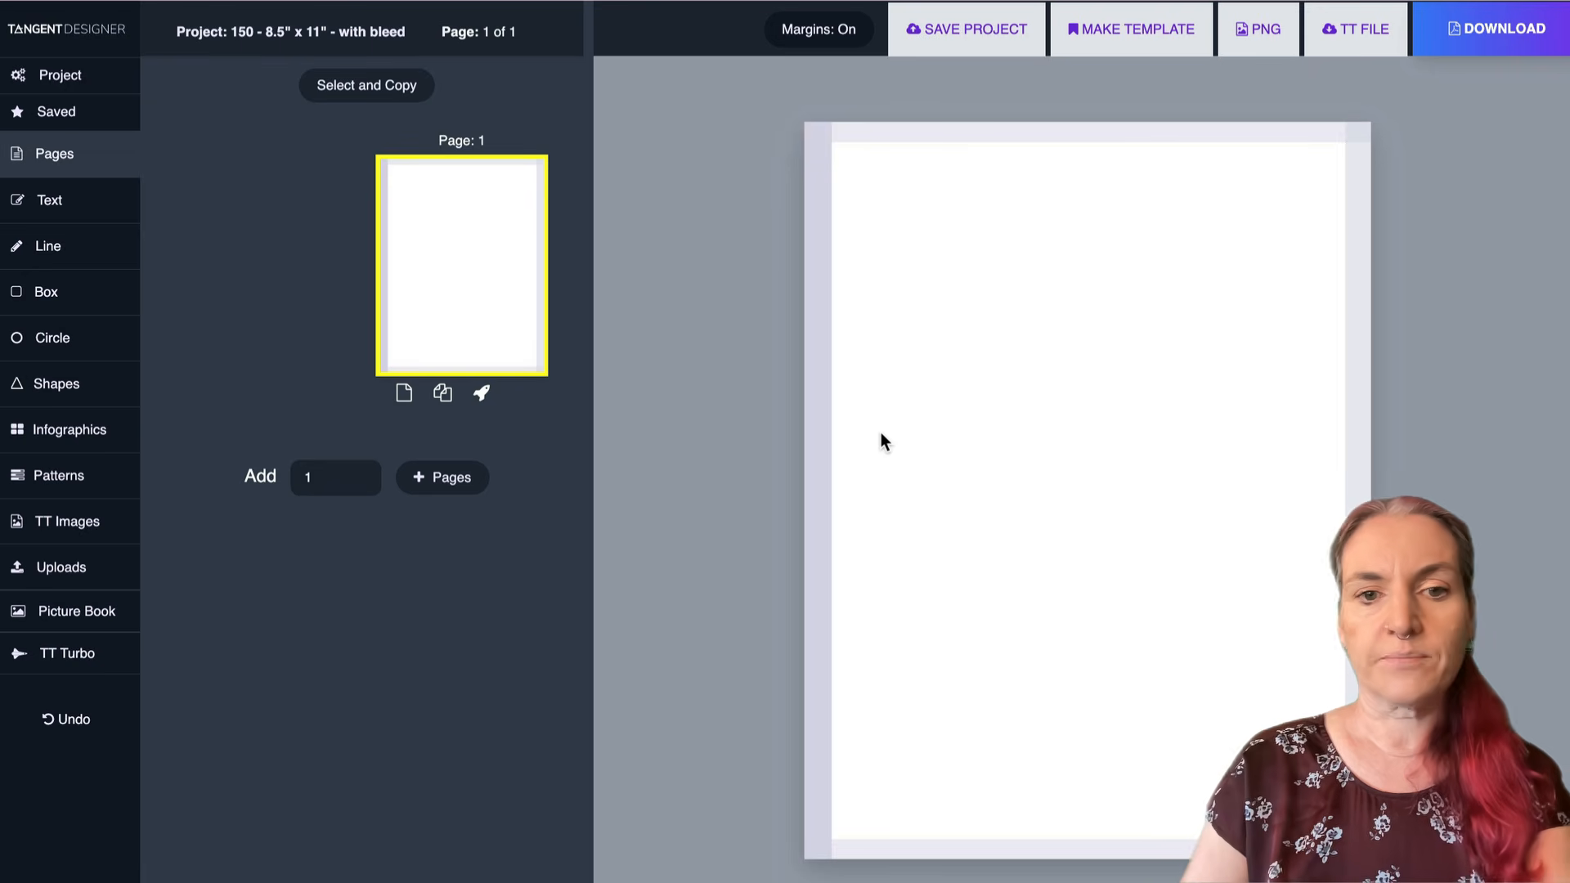
# - Add a large square box near the page's upper left corner and fill it with light turquoise
pyautogui.click(60, 299)
pyautogui.moveTo(1107, 439); pyautogui.dragTo(1062, 431)
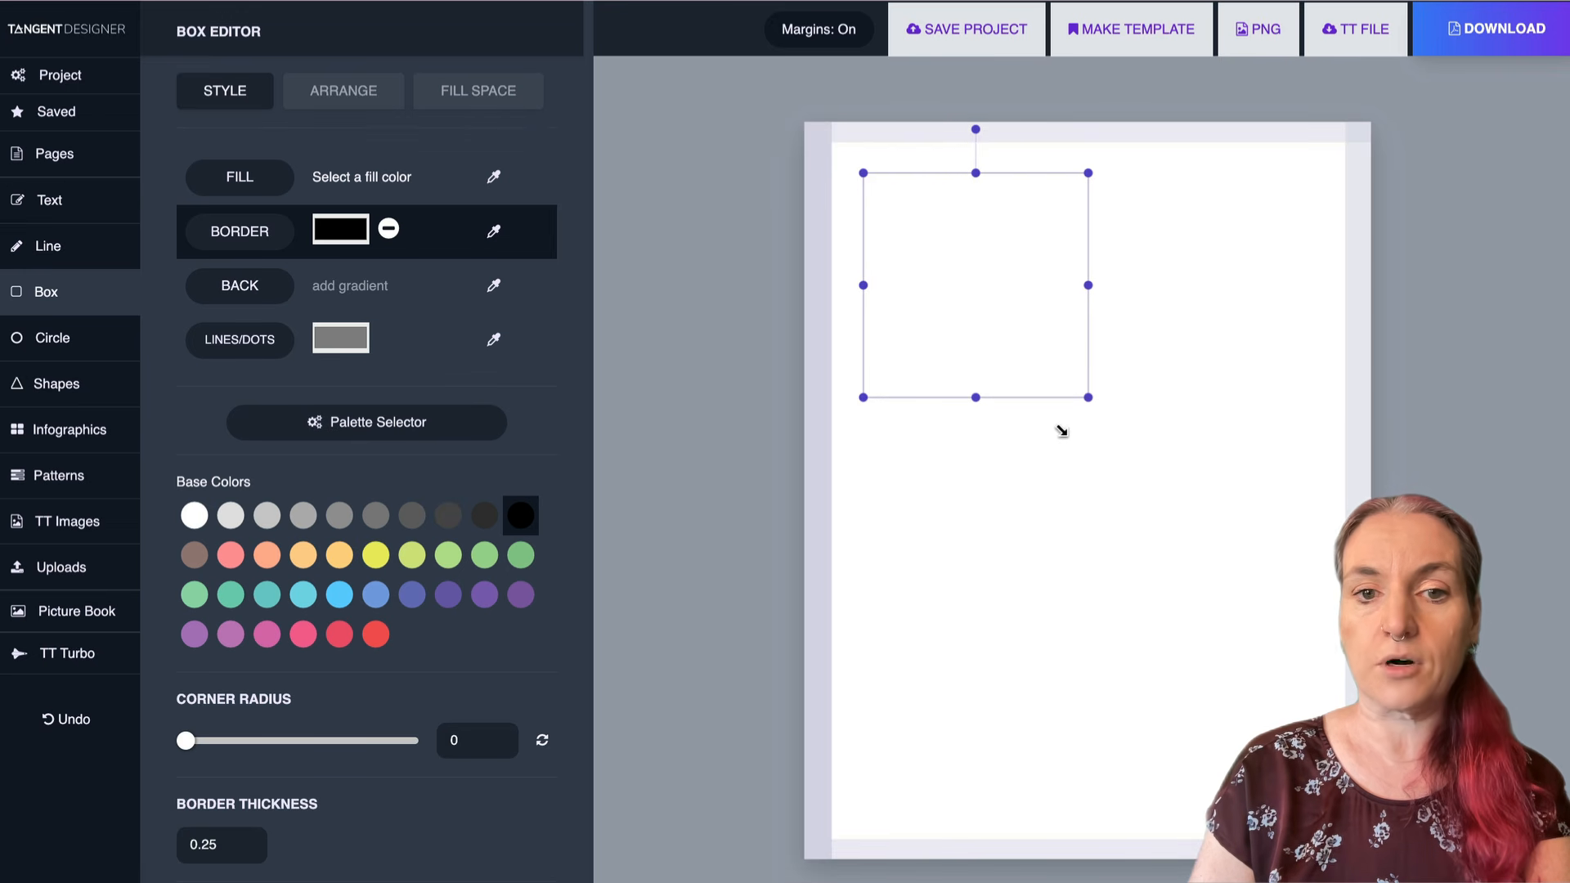
pyautogui.click(231, 172)
pyautogui.click(303, 596)
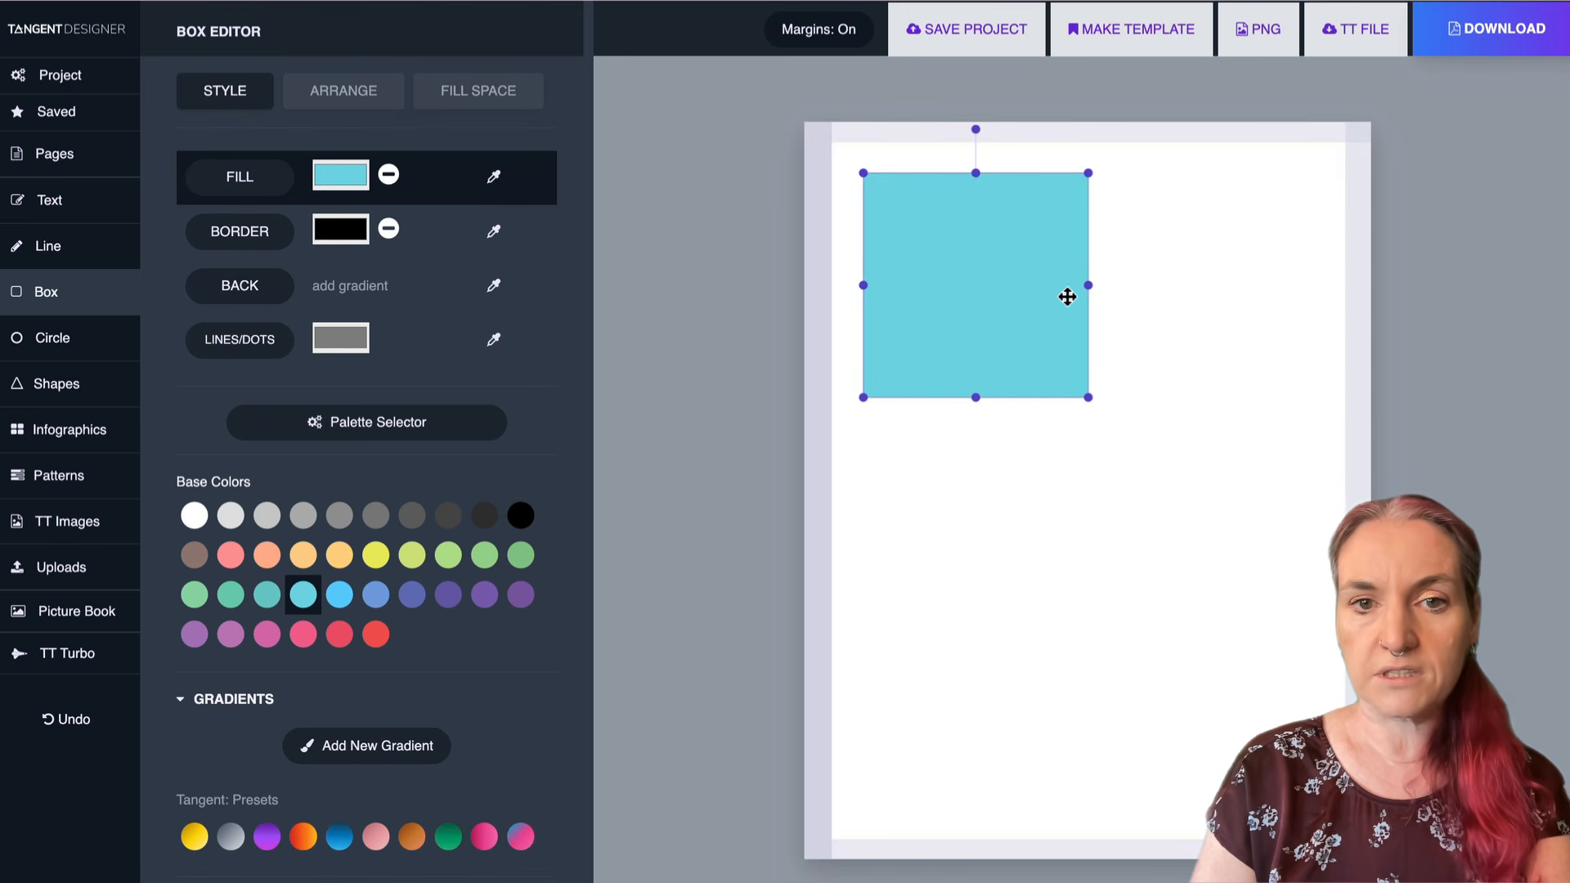
# - Duplicate the turquoise square beside itself, then duplicate the pair below to form a two-by-two block
pyautogui.hotkey('ctrl', 'd')
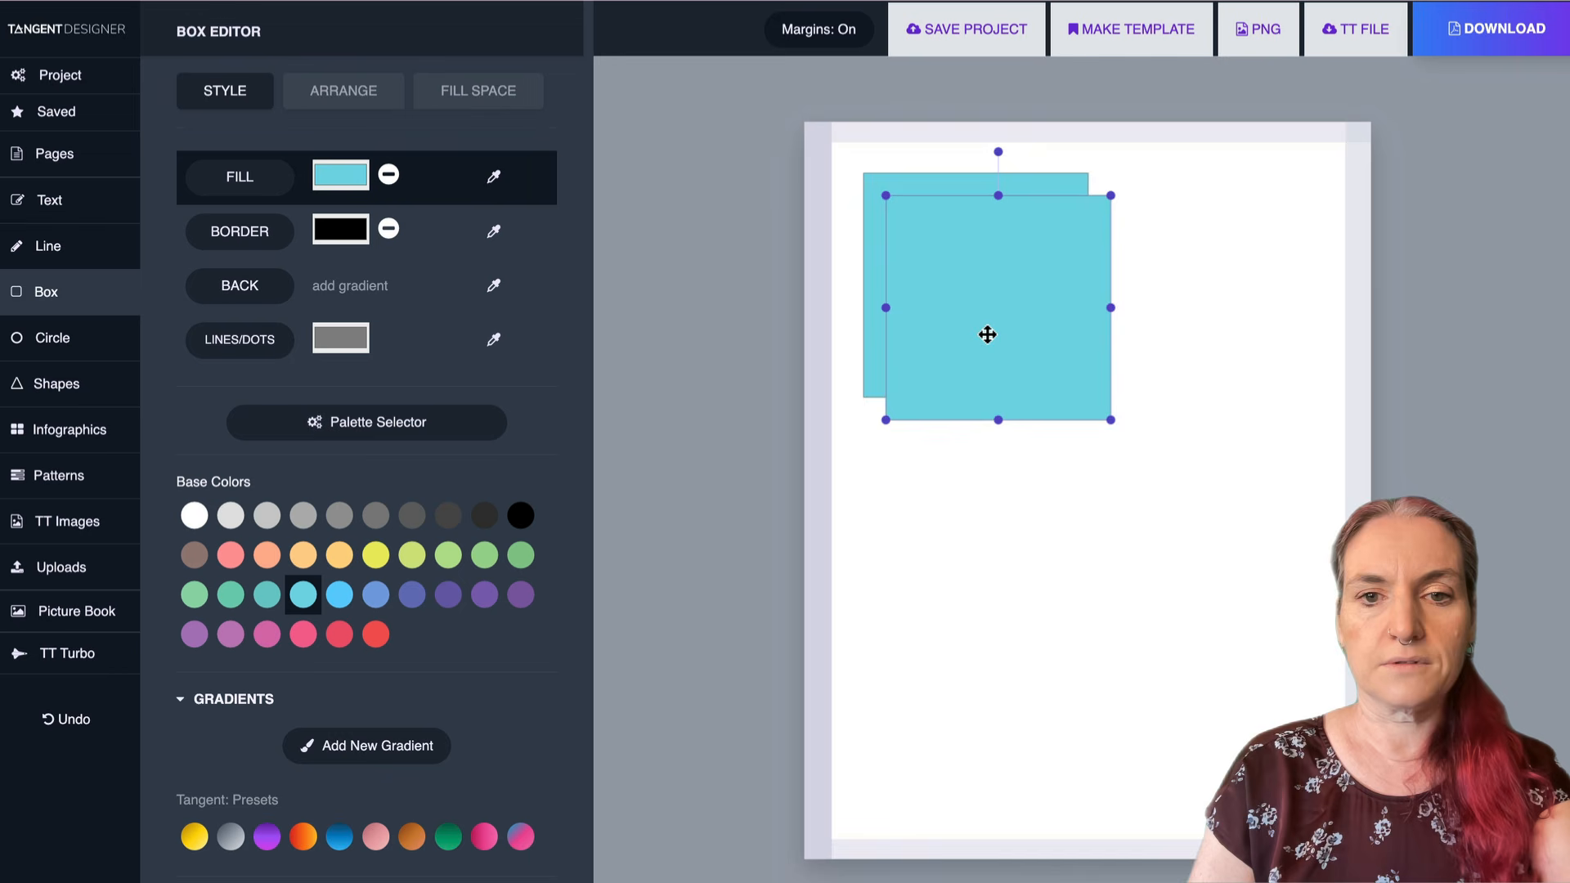
pyautogui.moveTo(988, 333); pyautogui.dragTo(1217, 315)
pyautogui.moveTo(1239, 552); pyautogui.dragTo(956, 327)
pyautogui.hotkey('ctrl', 'd')
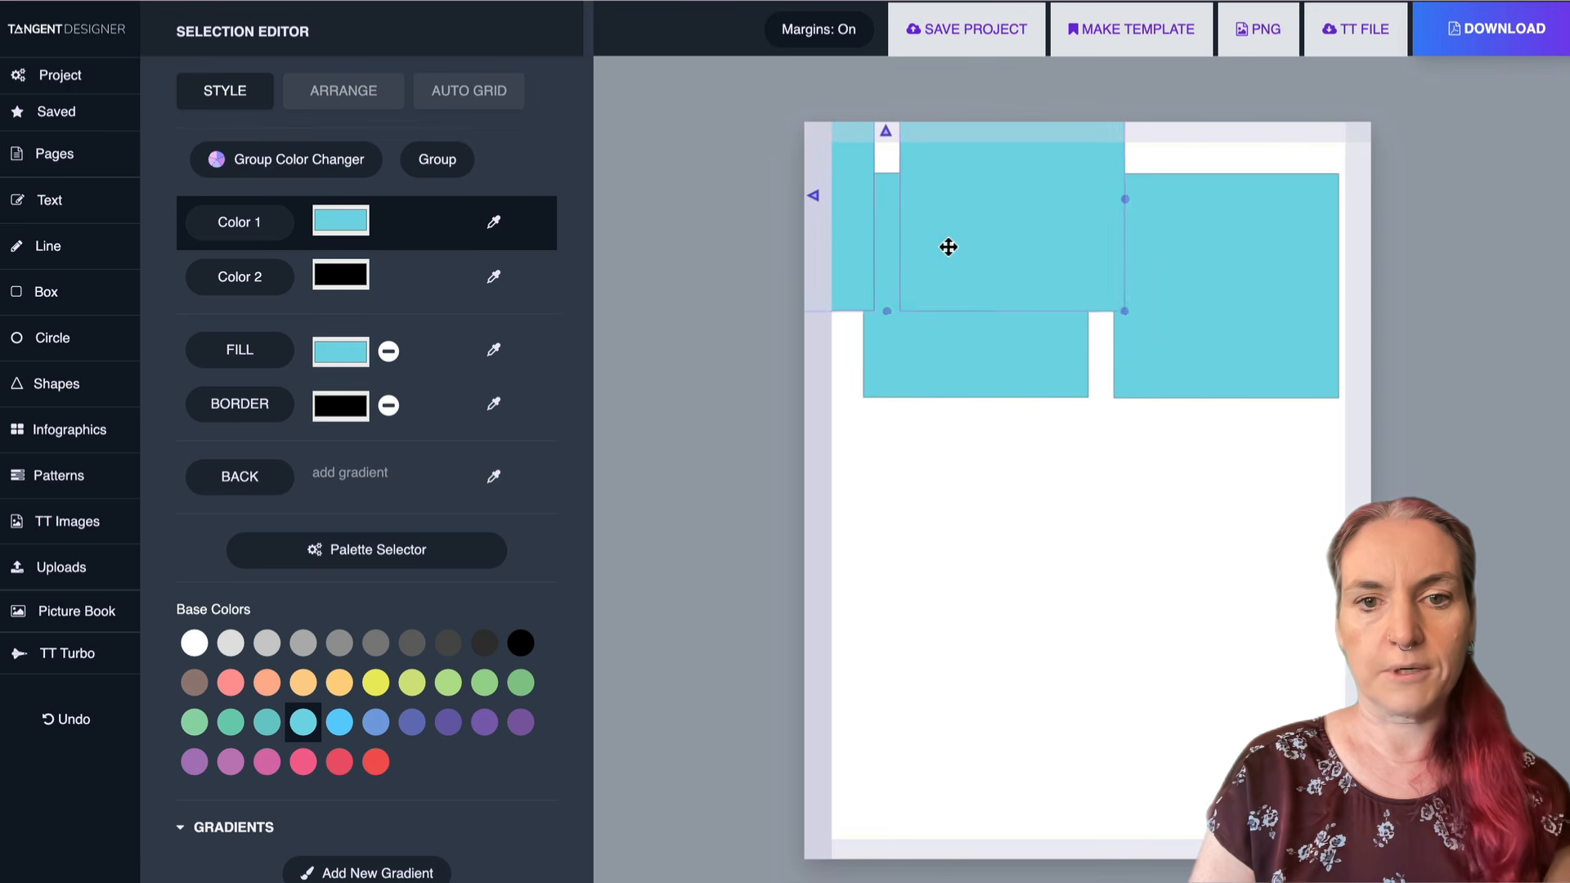
pyautogui.moveTo(946, 245); pyautogui.dragTo(1154, 552)
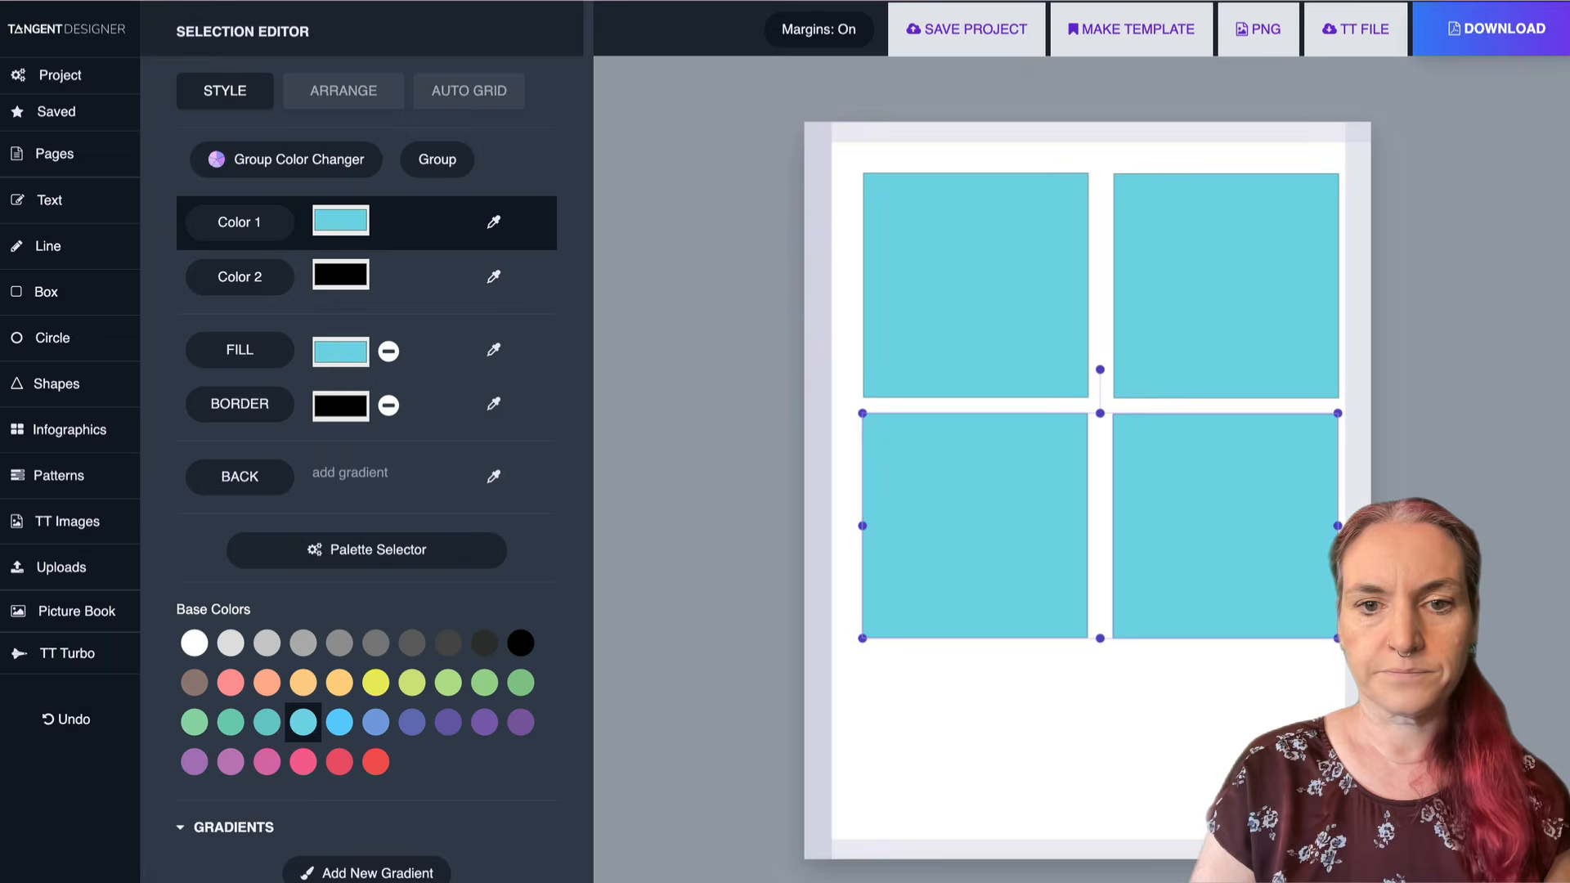
# - Arrange the four squares in a custom grid of 2 columns and 2 rows with 0.2 spacing, and move it up the page
pyautogui.moveTo(1307, 726); pyautogui.dragTo(922, 217)
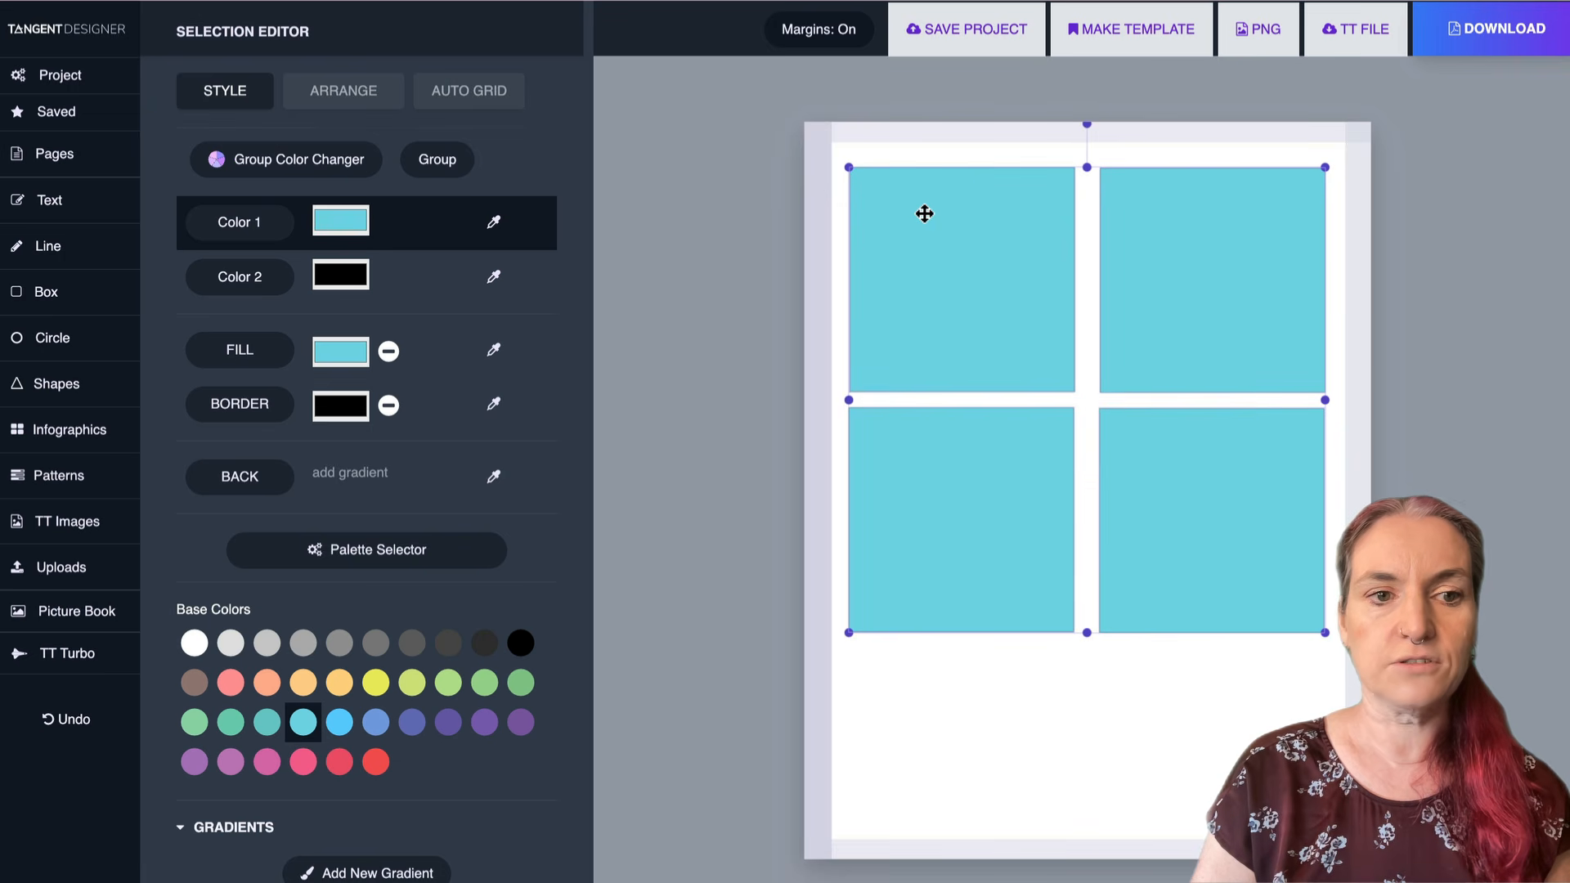
pyautogui.click(472, 95)
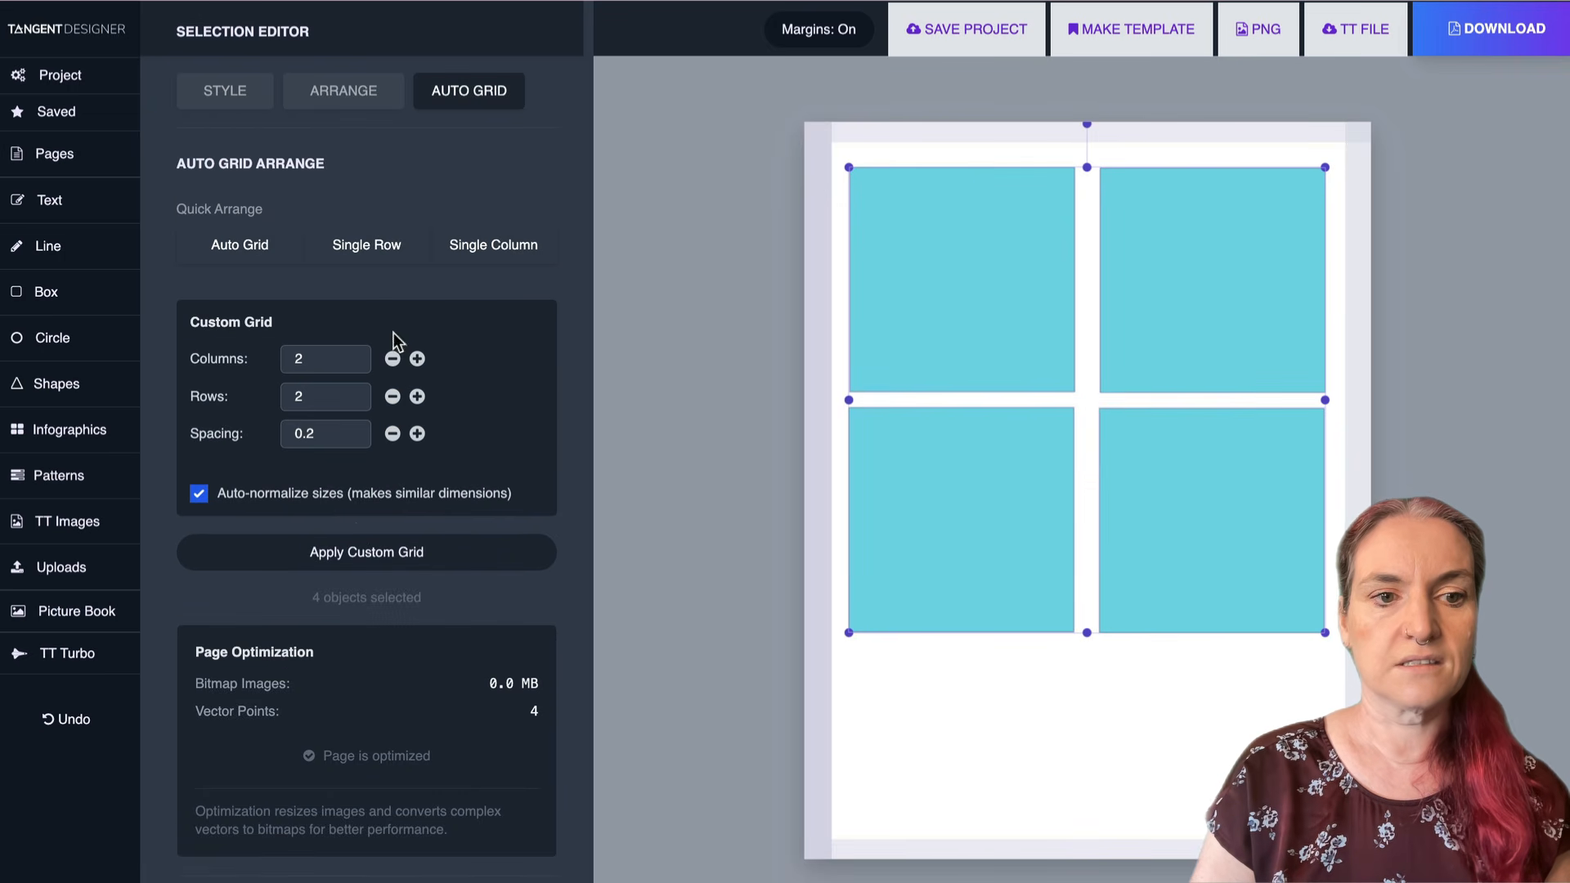
pyautogui.click(358, 554)
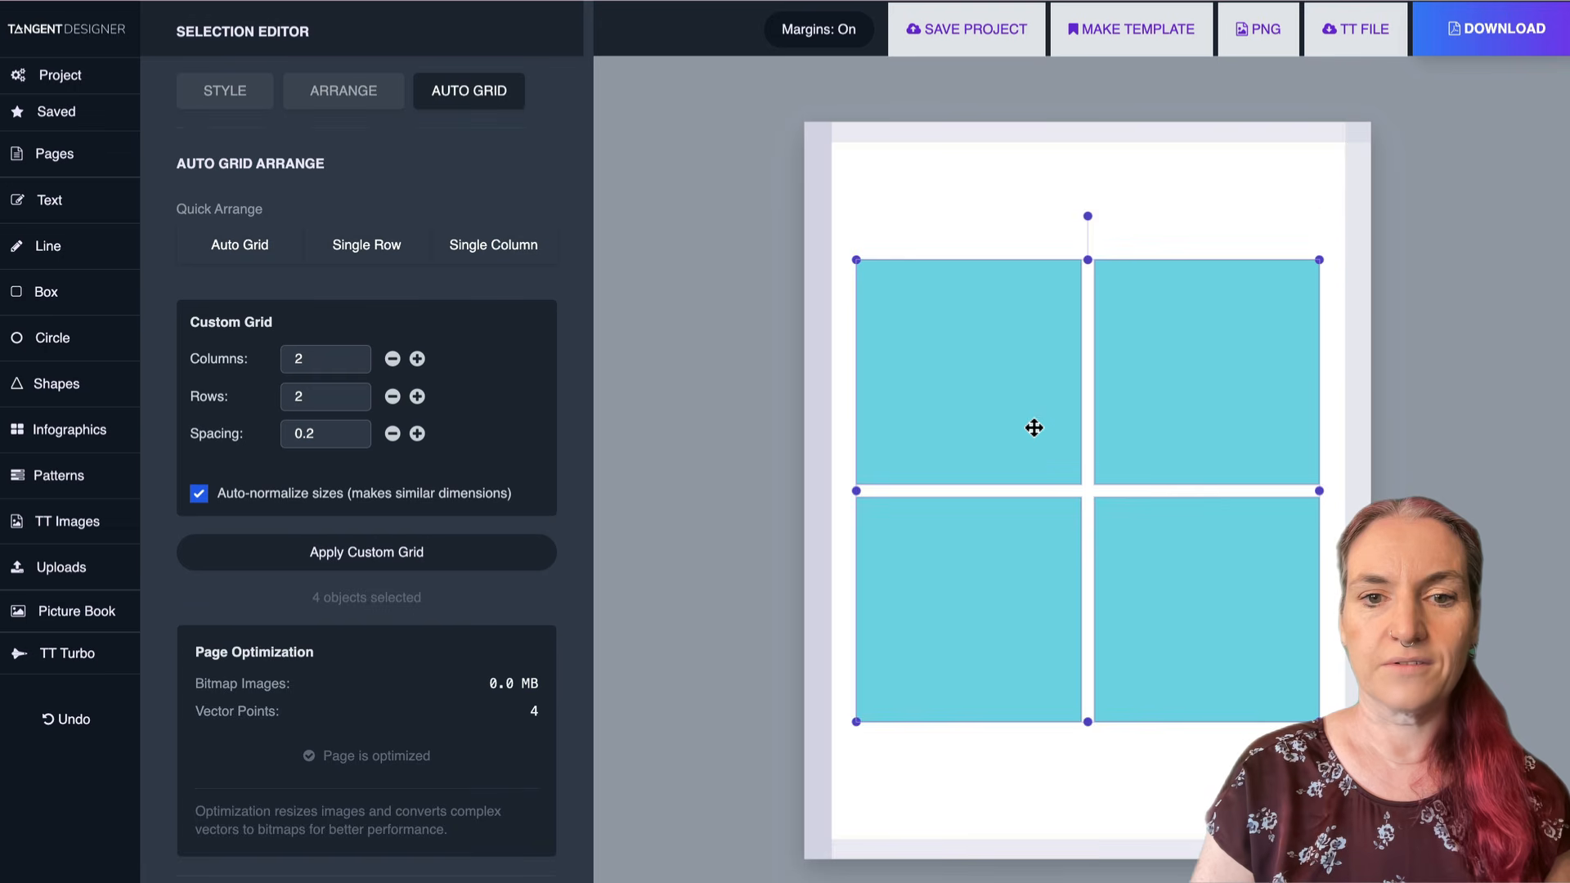
pyautogui.moveTo(1033, 428); pyautogui.dragTo(1027, 329)
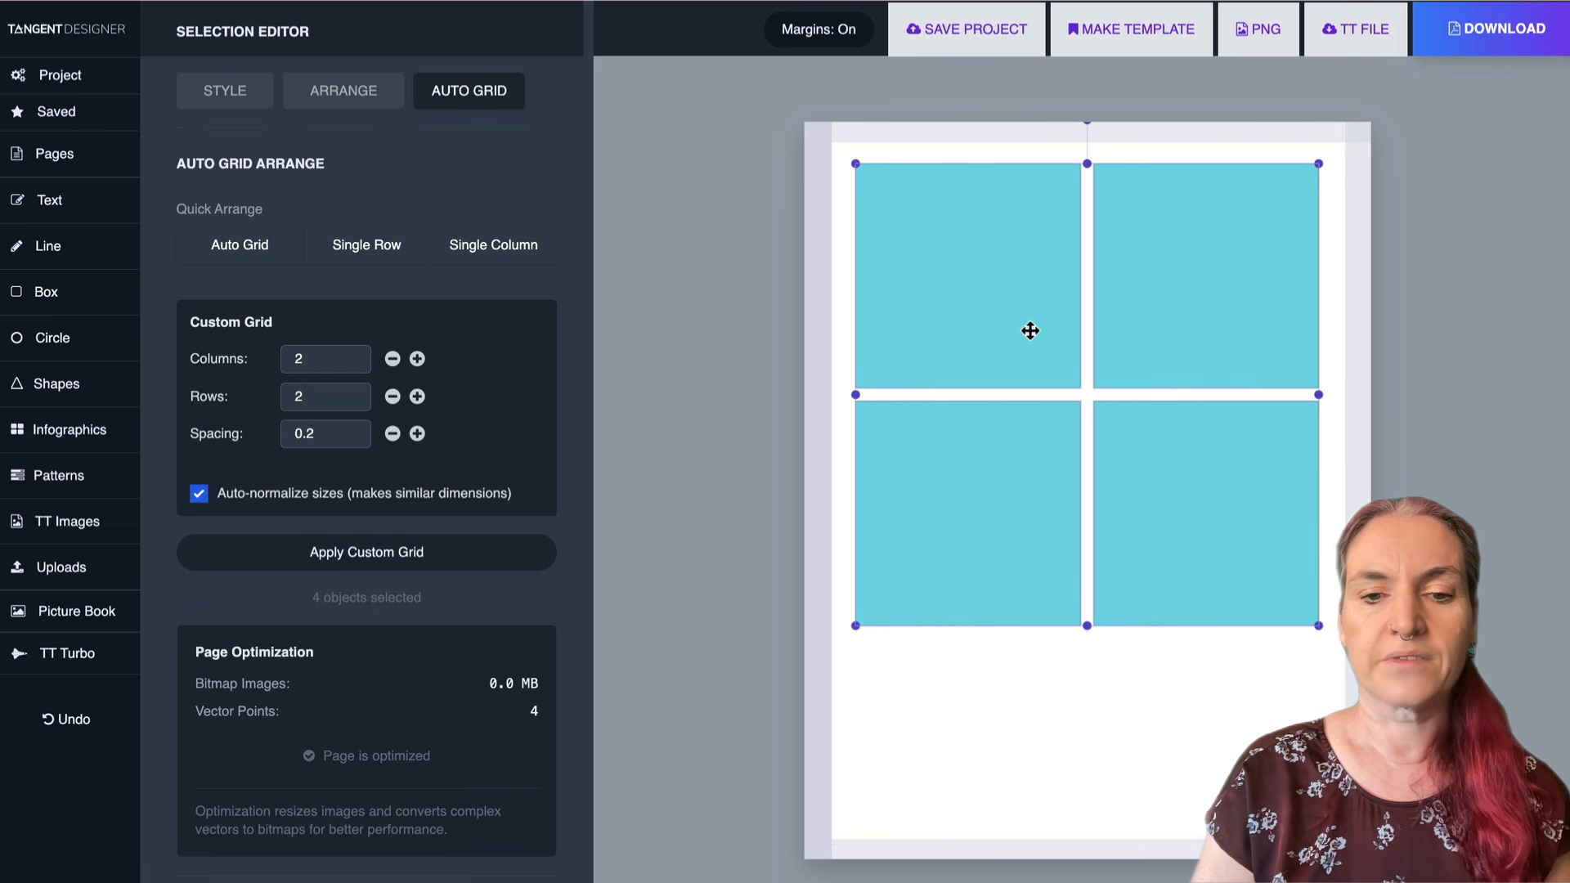
# - Copy a pair of the squares, shrink the copies and duplicate them to make four small squares below the grid
pyautogui.click(1081, 737)
pyautogui.moveTo(971, 687); pyautogui.dragTo(1199, 646)
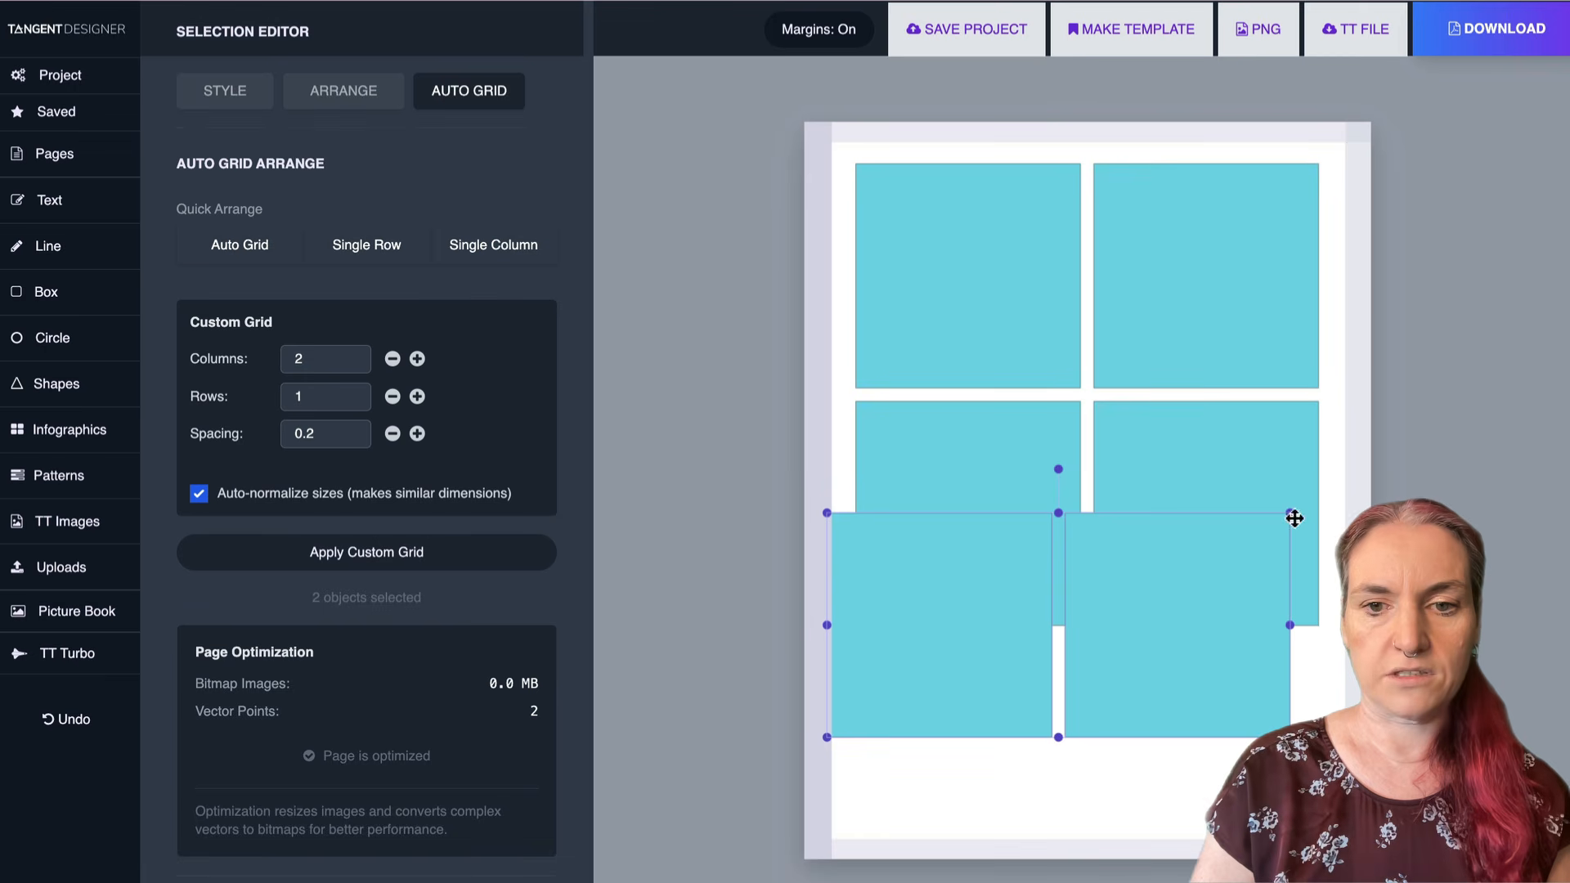
pyautogui.moveTo(1293, 516); pyautogui.dragTo(1028, 695)
# - Arrange the four small squares as a single row and place it directly beneath the large squares
pyautogui.moveTo(1281, 787); pyautogui.dragTo(870, 667)
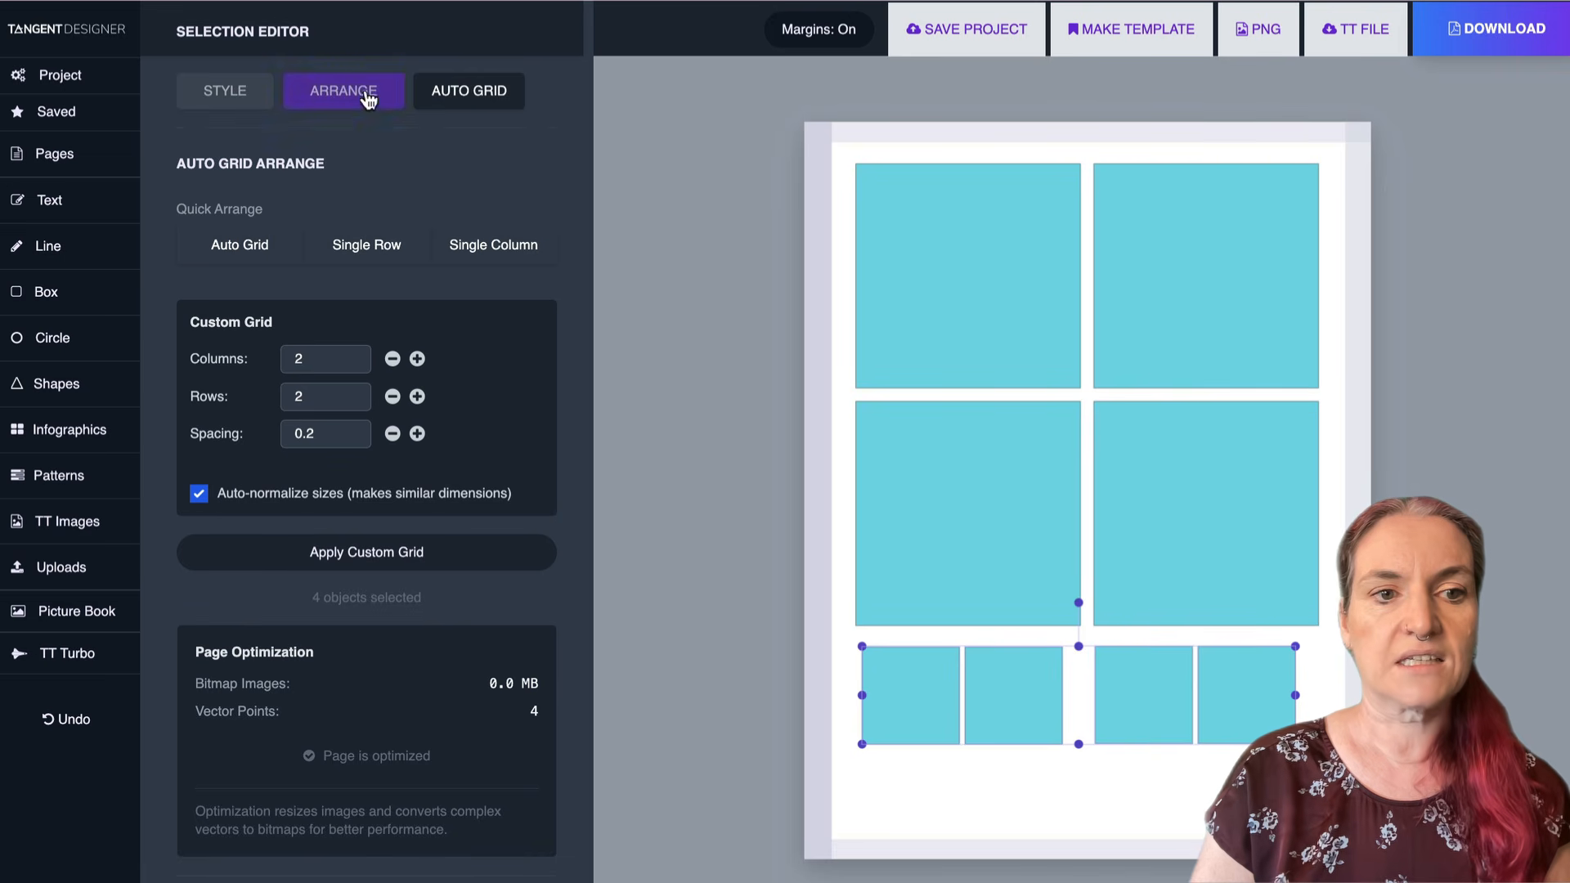
pyautogui.click(360, 245)
pyautogui.moveTo(939, 525); pyautogui.dragTo(930, 667)
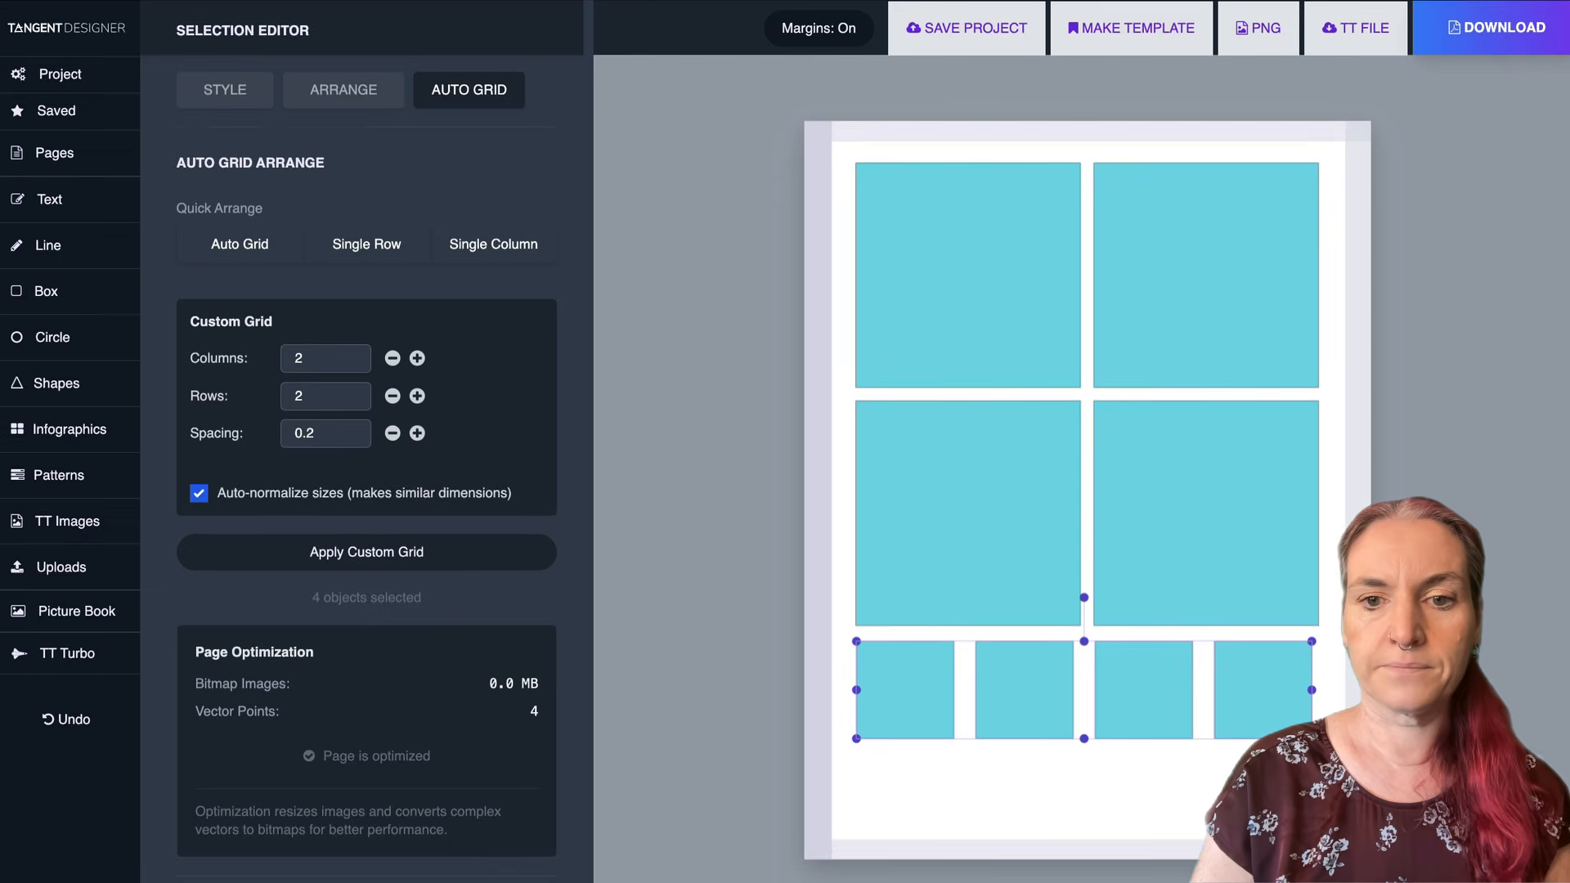
# - Enlarge the whole eight-box layout to fill more of the page and nudge the two rightmost small squares slightly right
pyautogui.moveTo(1309, 789); pyautogui.dragTo(862, 206)
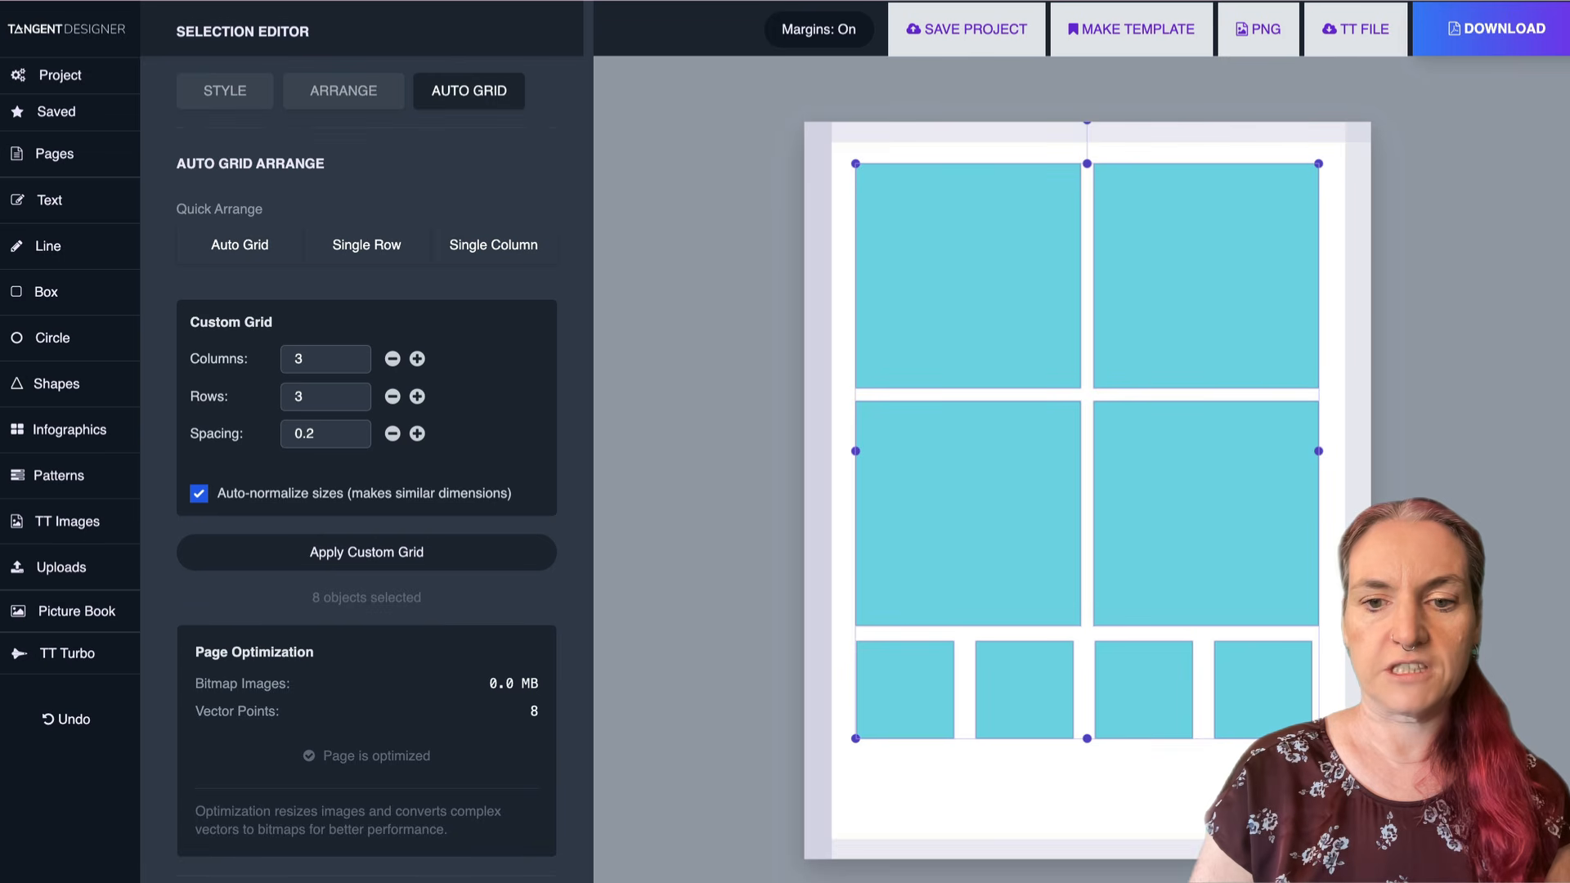
pyautogui.moveTo(1318, 738); pyautogui.dragTo(1336, 757)
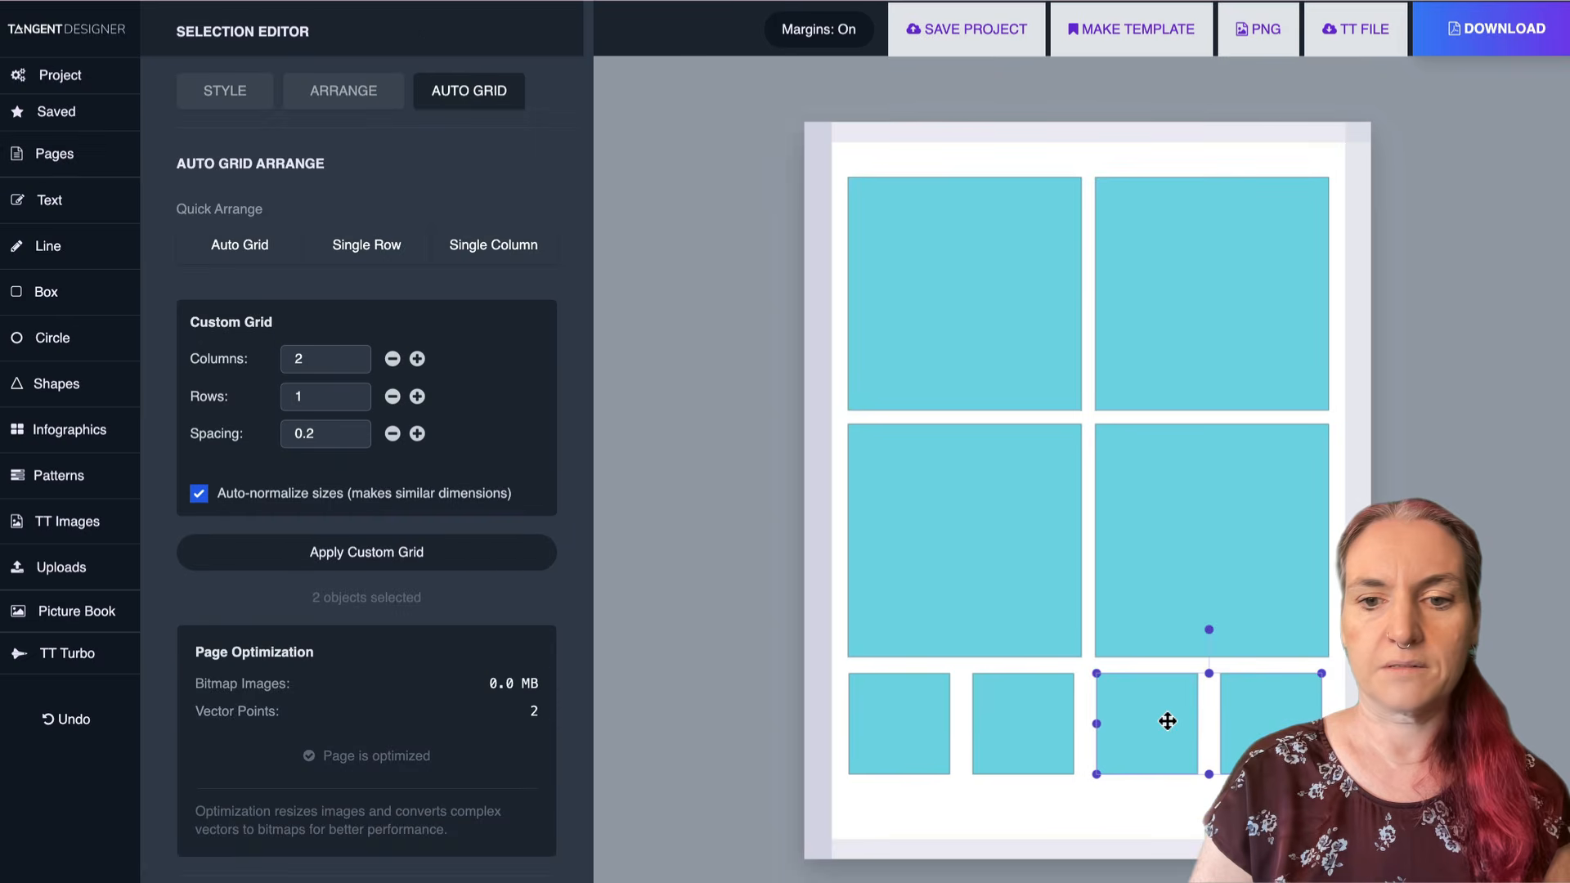
pyautogui.moveTo(1168, 721); pyautogui.dragTo(1173, 720)
pyautogui.click(1156, 847)
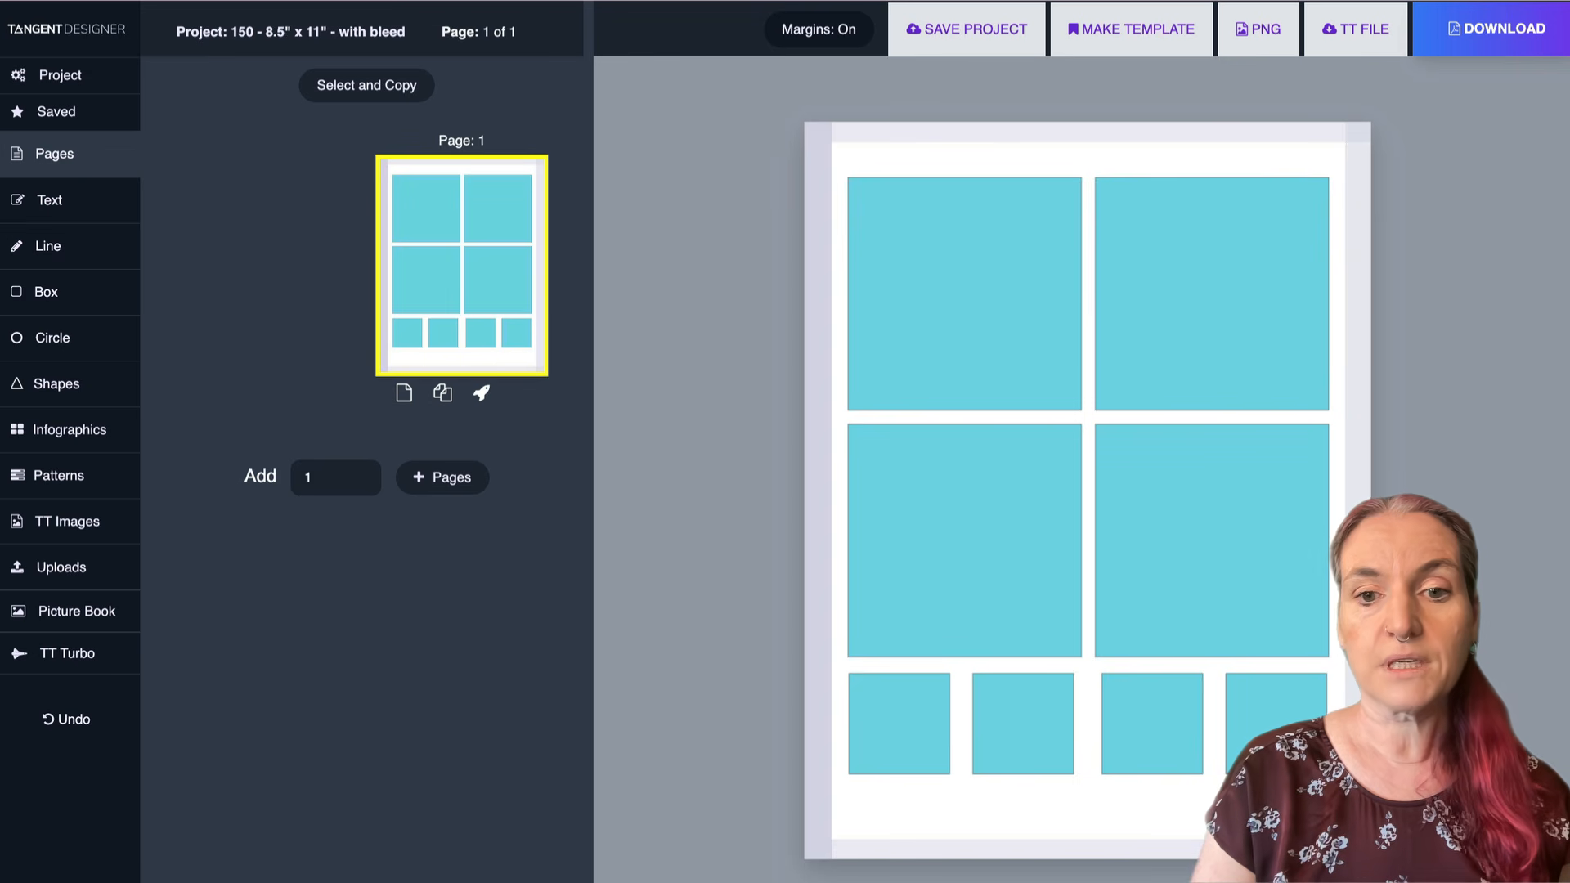
# - Start a picture book import using the TT Bundle 64 image folder
pyautogui.click(33, 609)
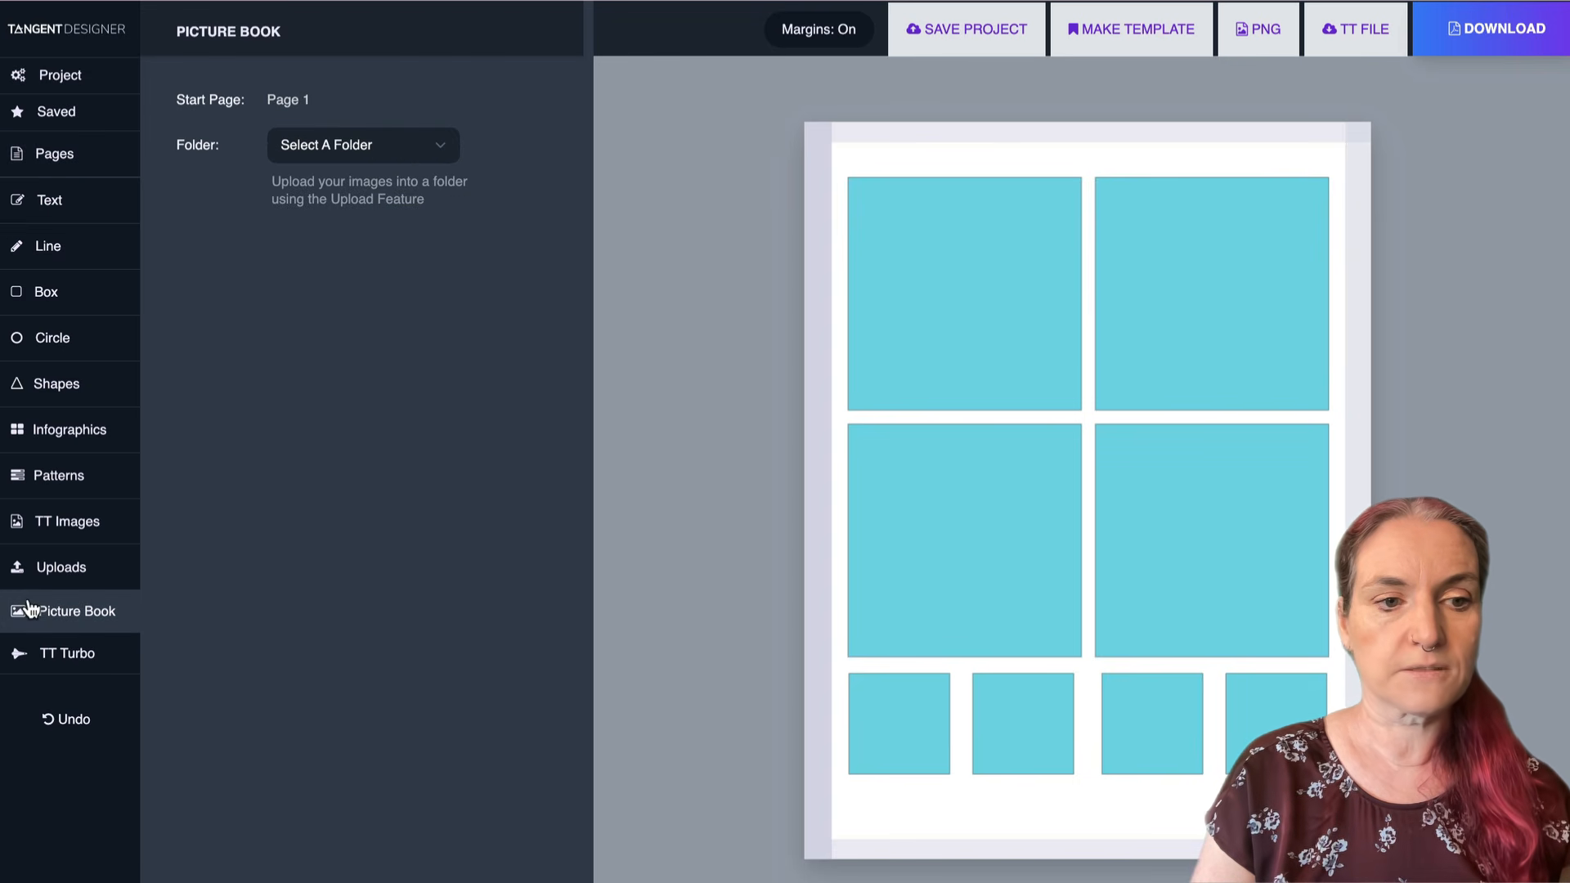
pyautogui.click(354, 147)
pyautogui.click(350, 201)
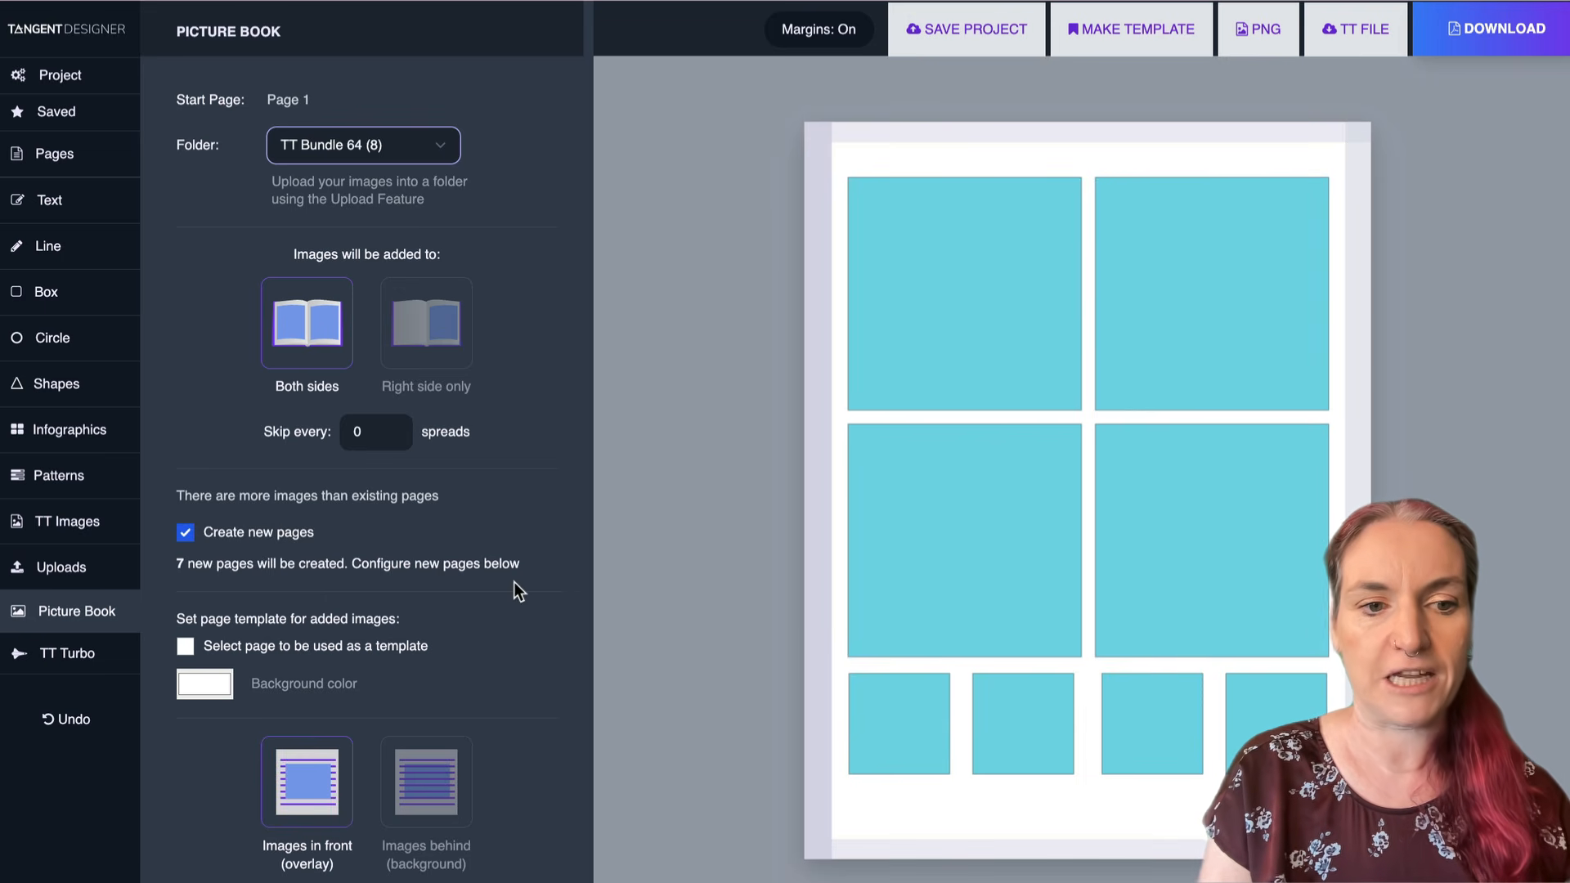
# - Use Page 1 as the page template for the images added to the picture book
pyautogui.scroll(-3, 473, 507)
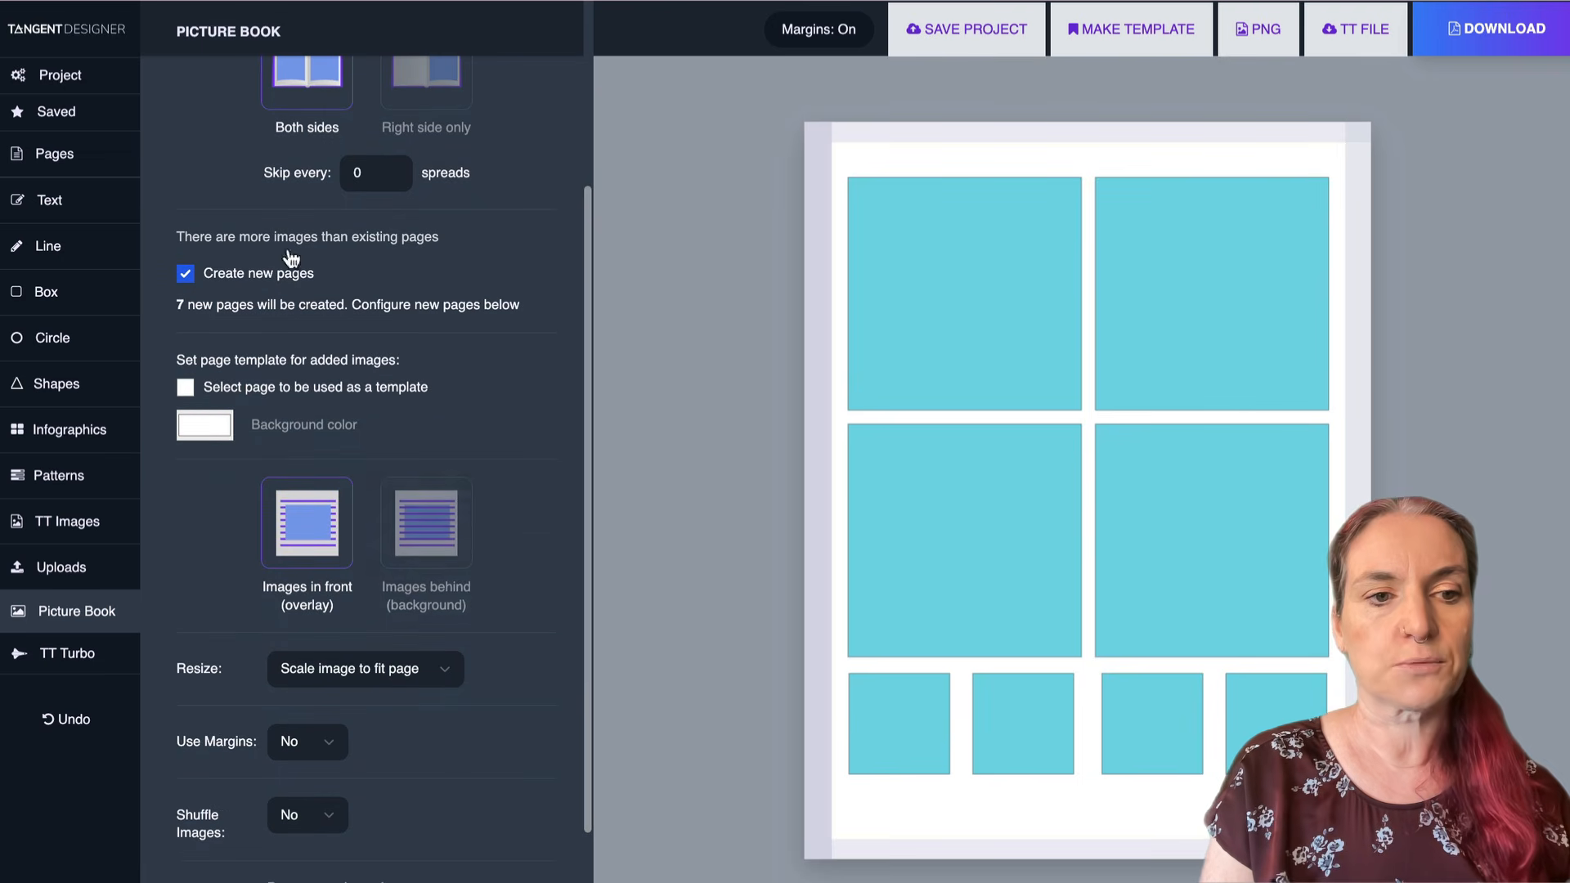
pyautogui.click(187, 389)
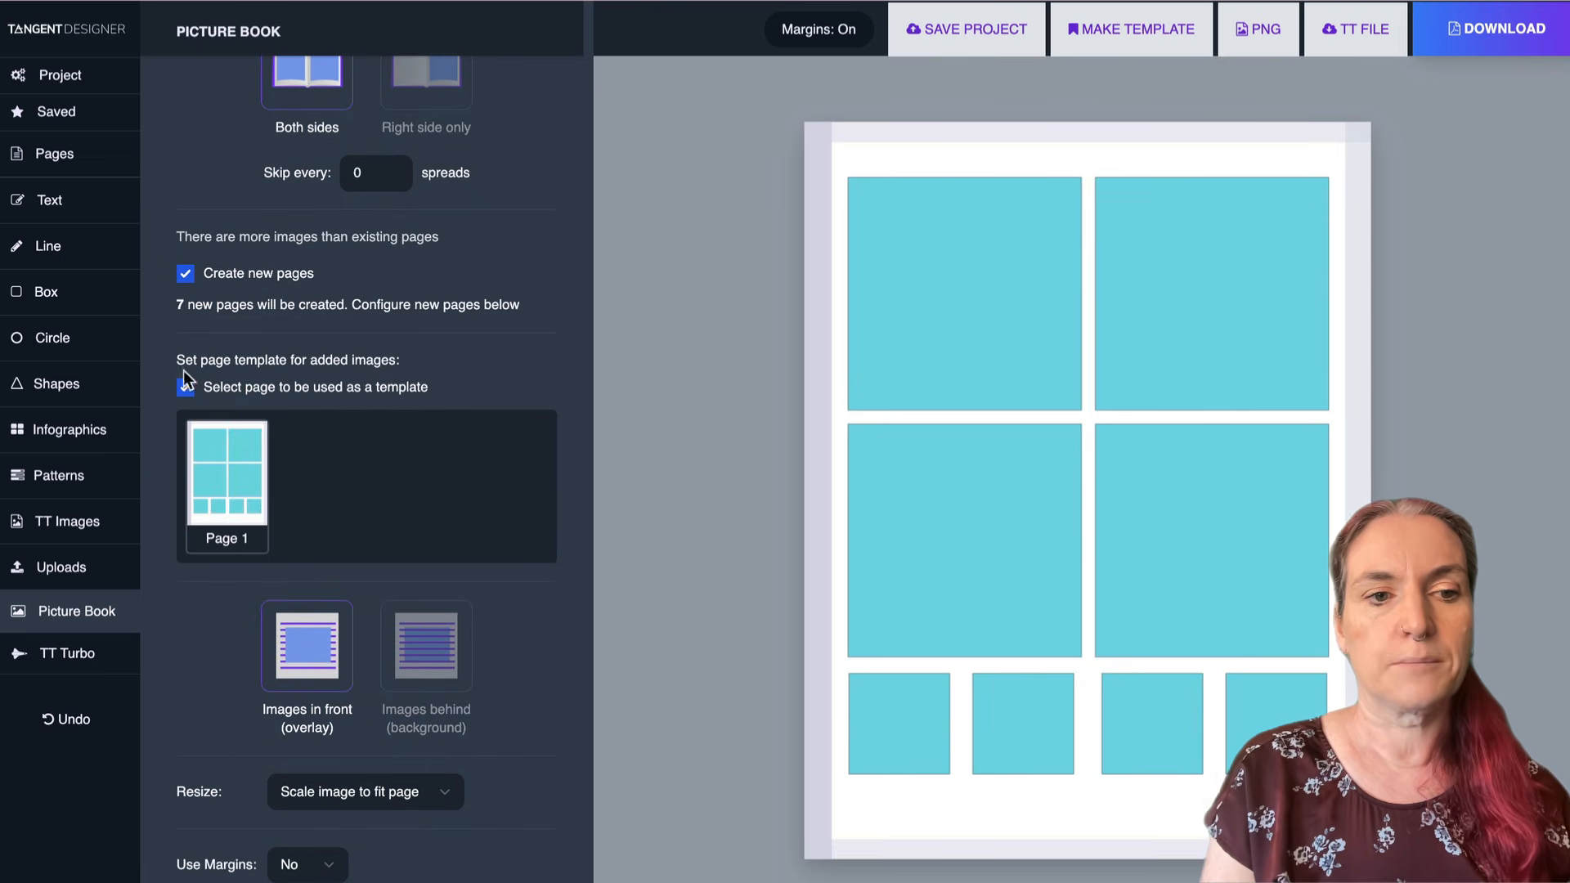
pyautogui.scroll(-3, 221, 328)
pyautogui.click(240, 250)
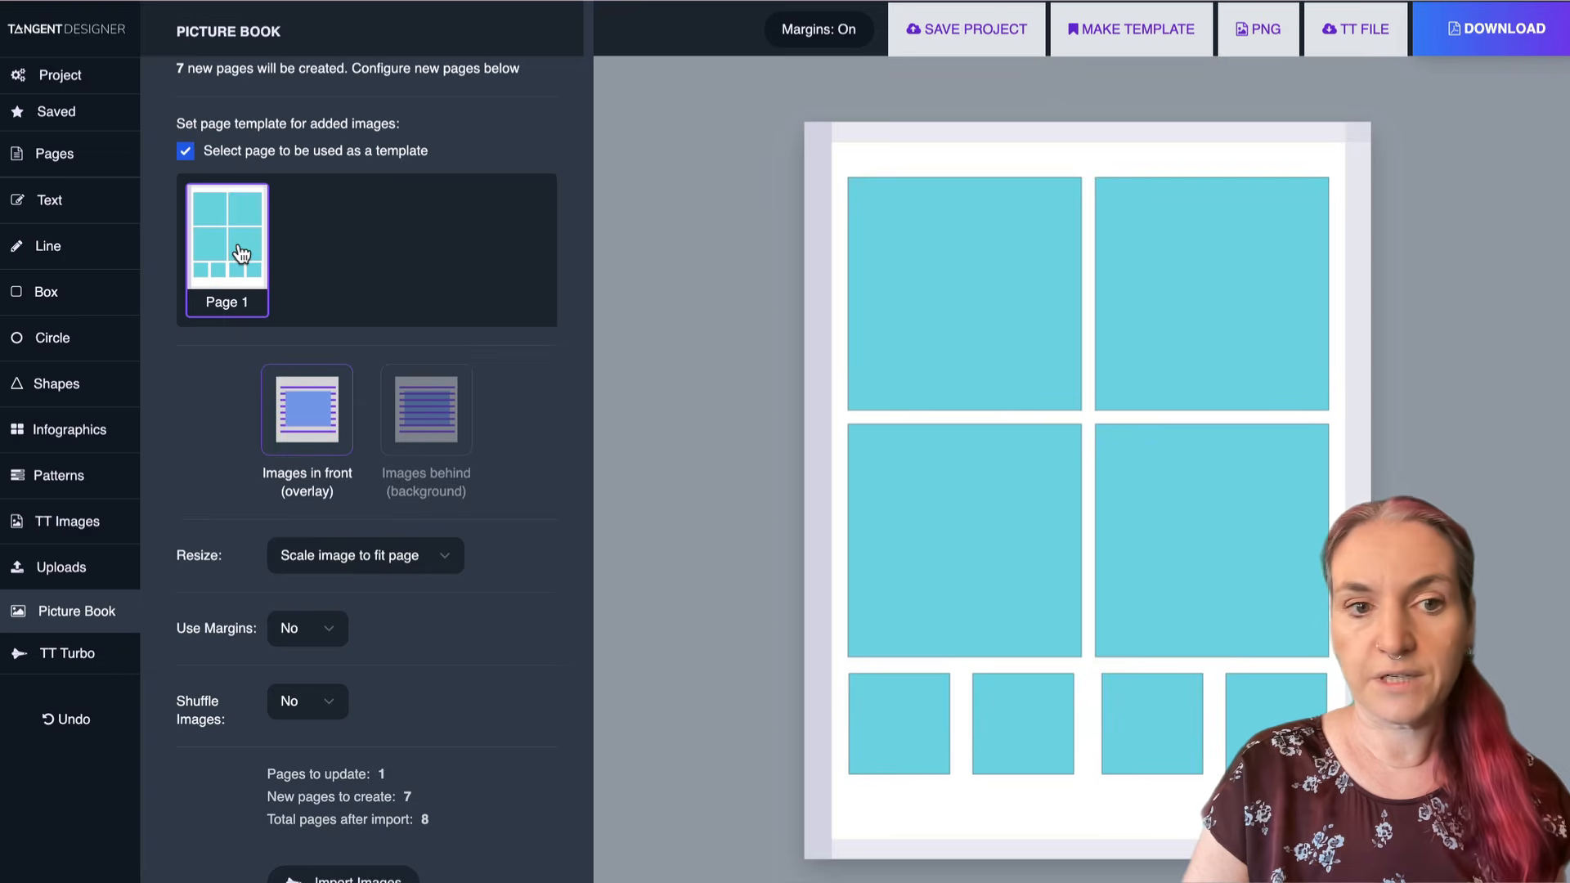
# - Select Page 1 as the template, enable placeholder boxes for its blue squares, and import the images into them
pyautogui.click(241, 253)
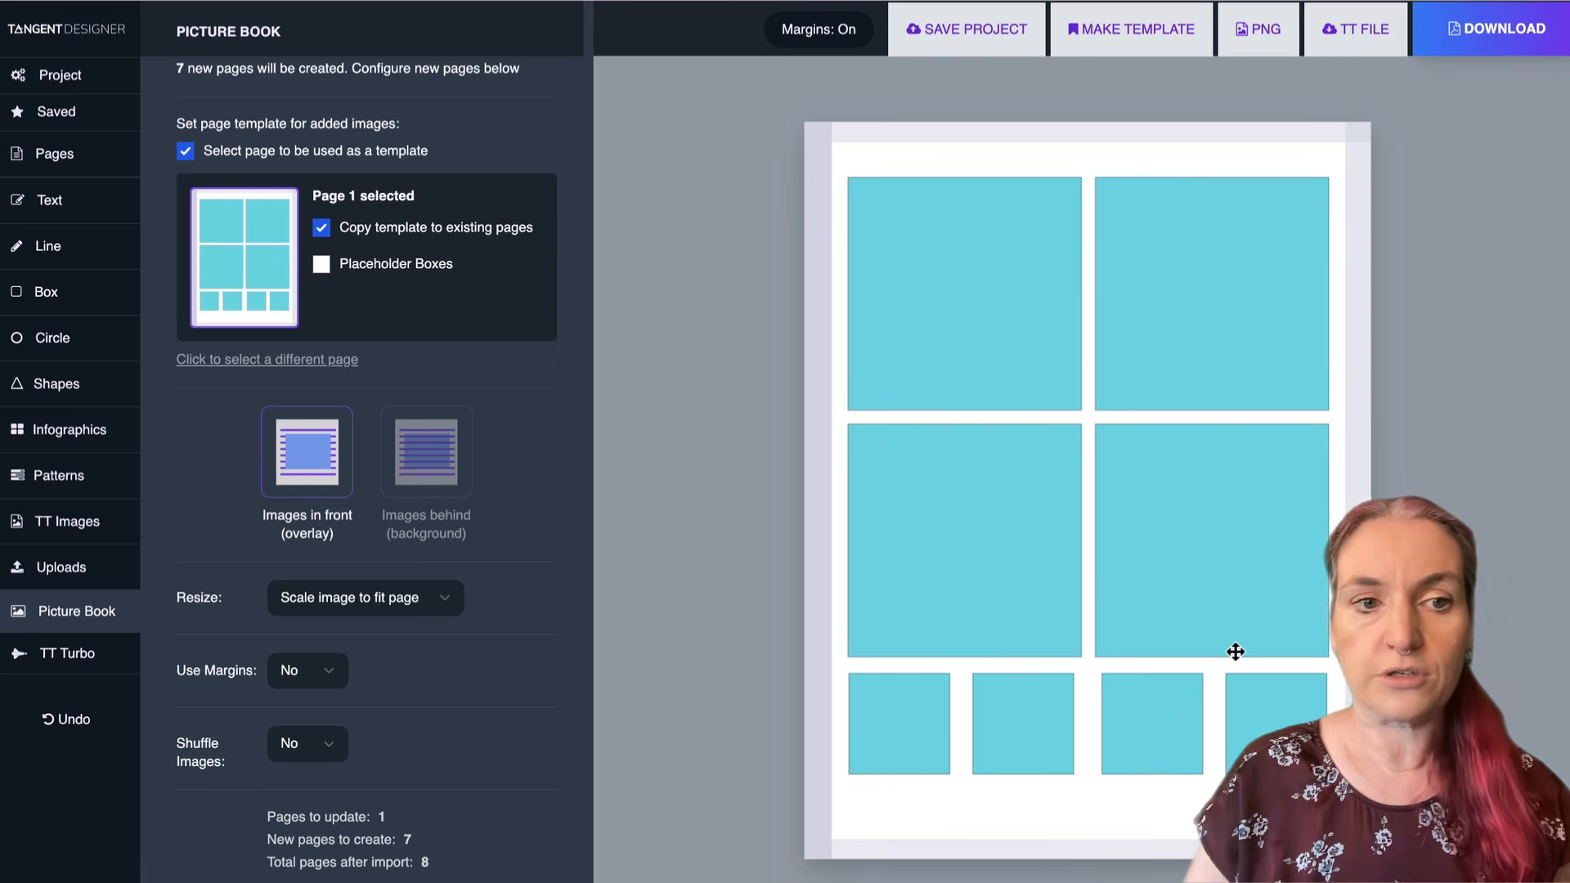
pyautogui.click(321, 264)
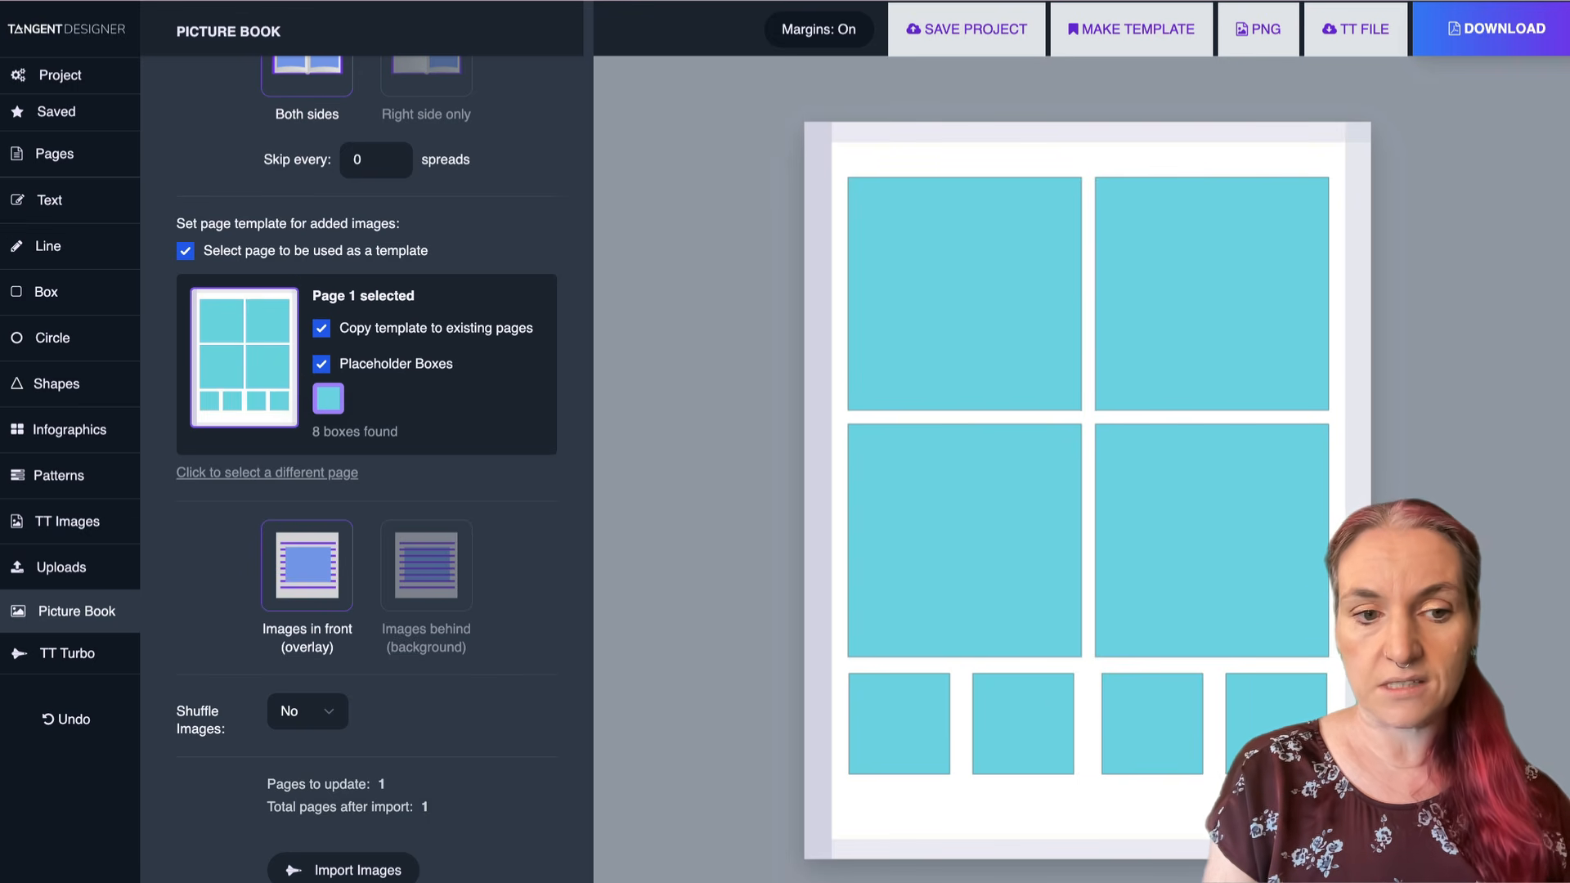
pyautogui.click(357, 870)
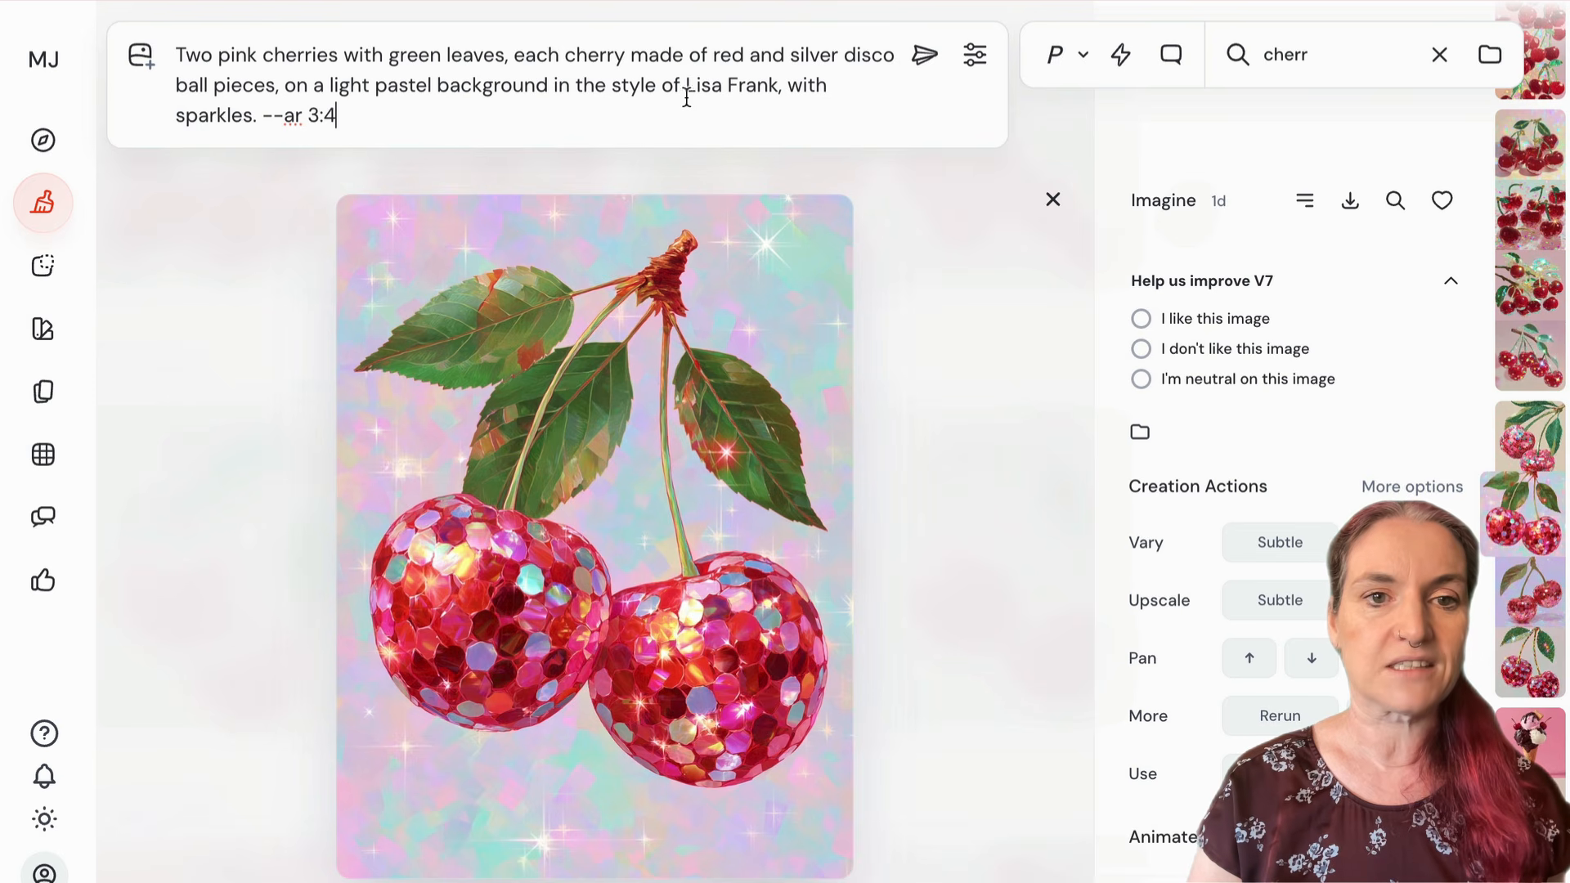
# - Switch to Midjourney and examine the generated cherry images, including the glittery two-cherry picture and its style reference
pyautogui.click(200, 296)
pyautogui.scroll(5, 580, 291)
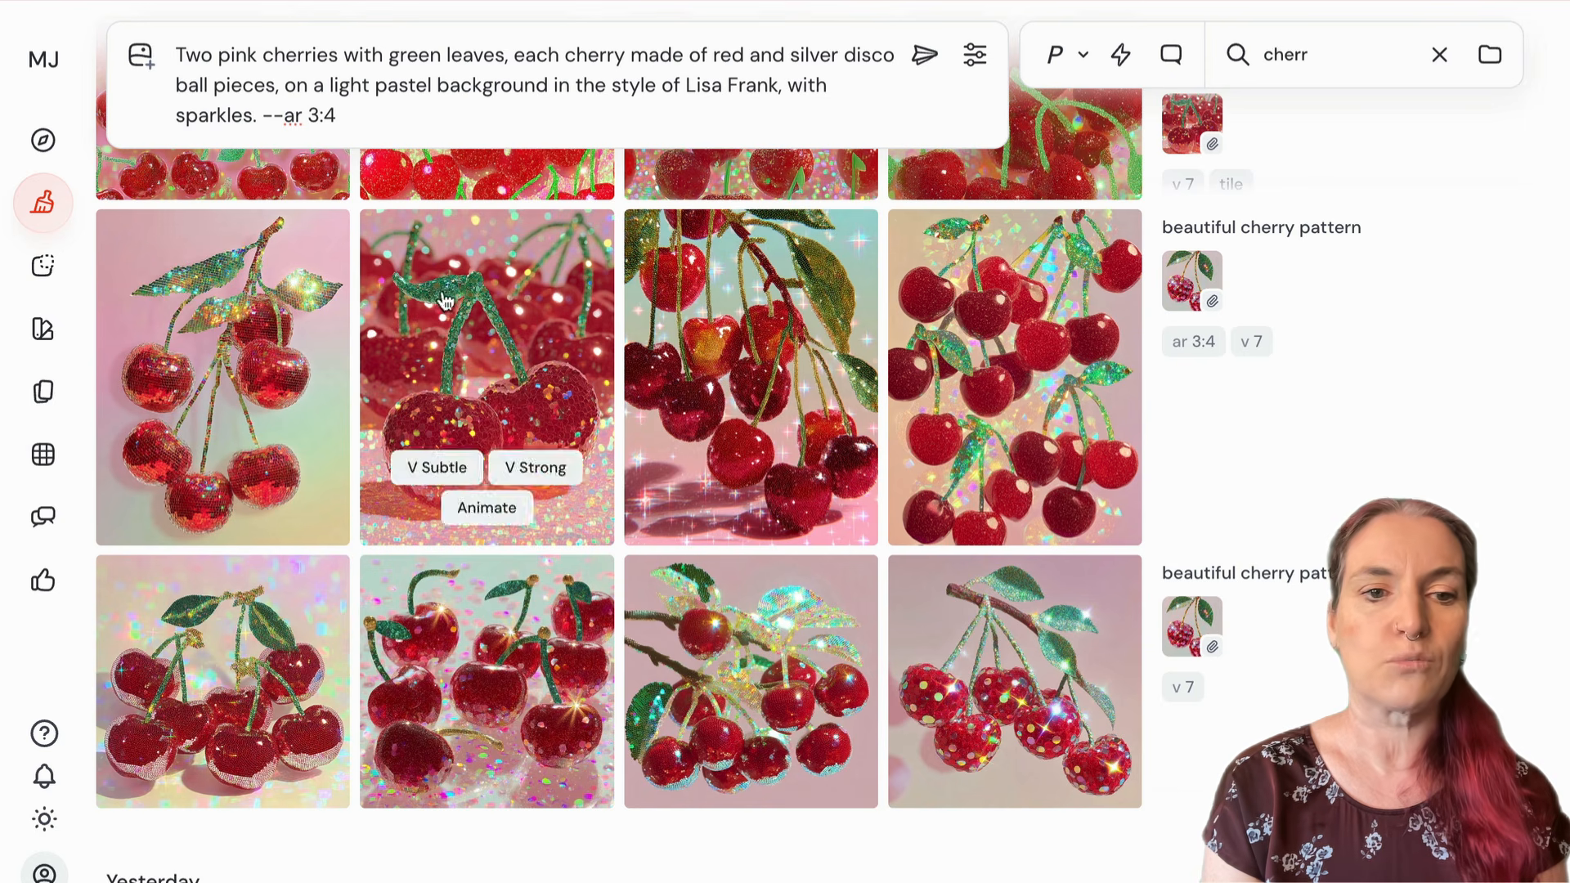
pyautogui.scroll(1, 1336, 401)
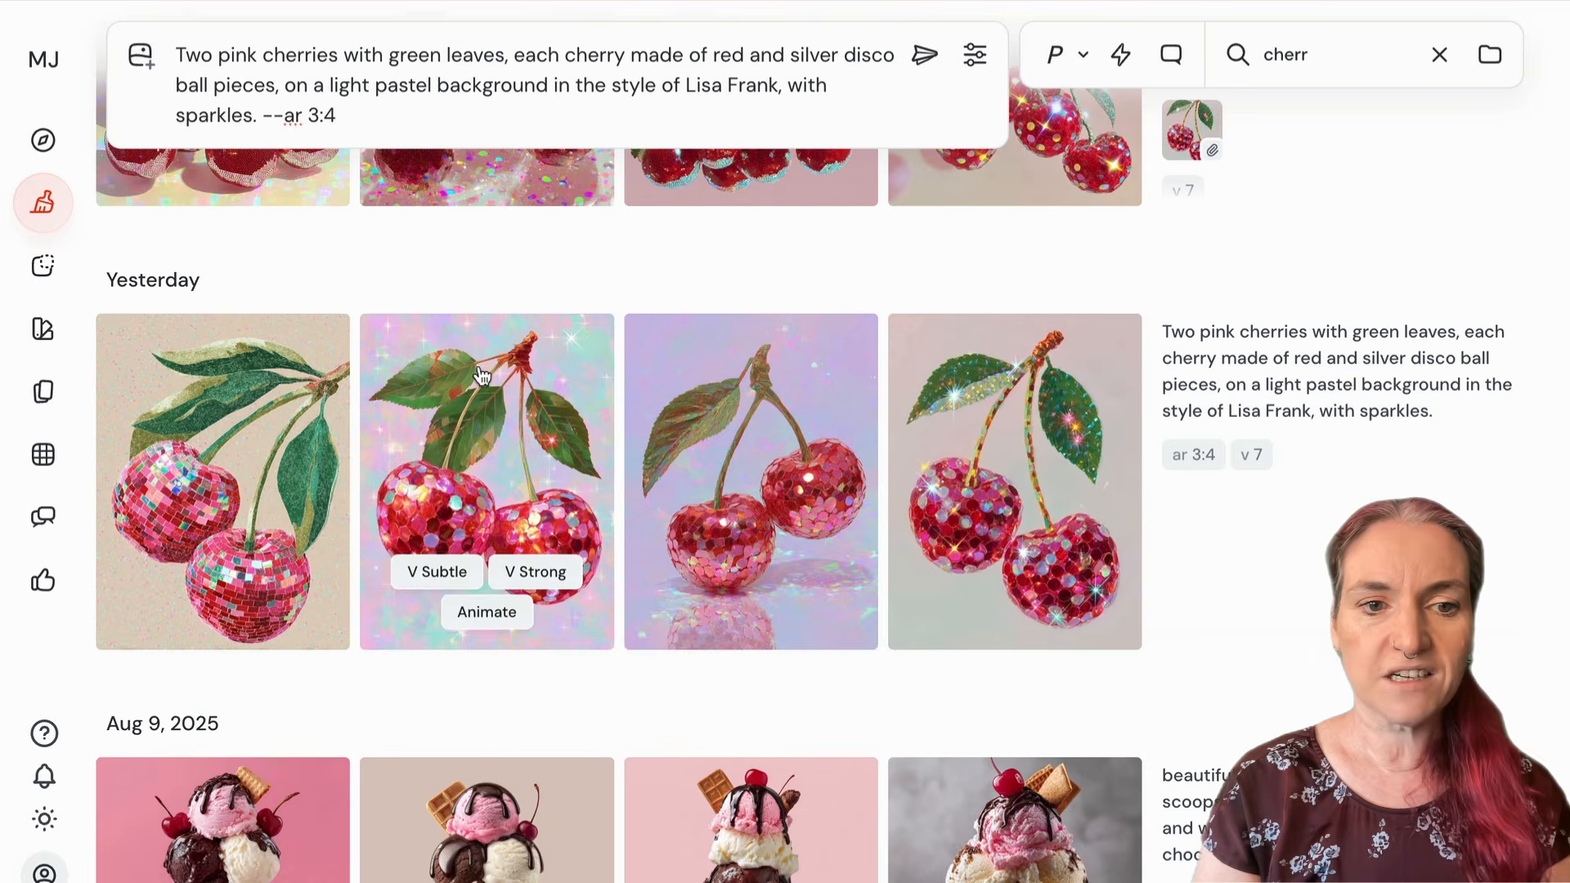
pyautogui.click(481, 364)
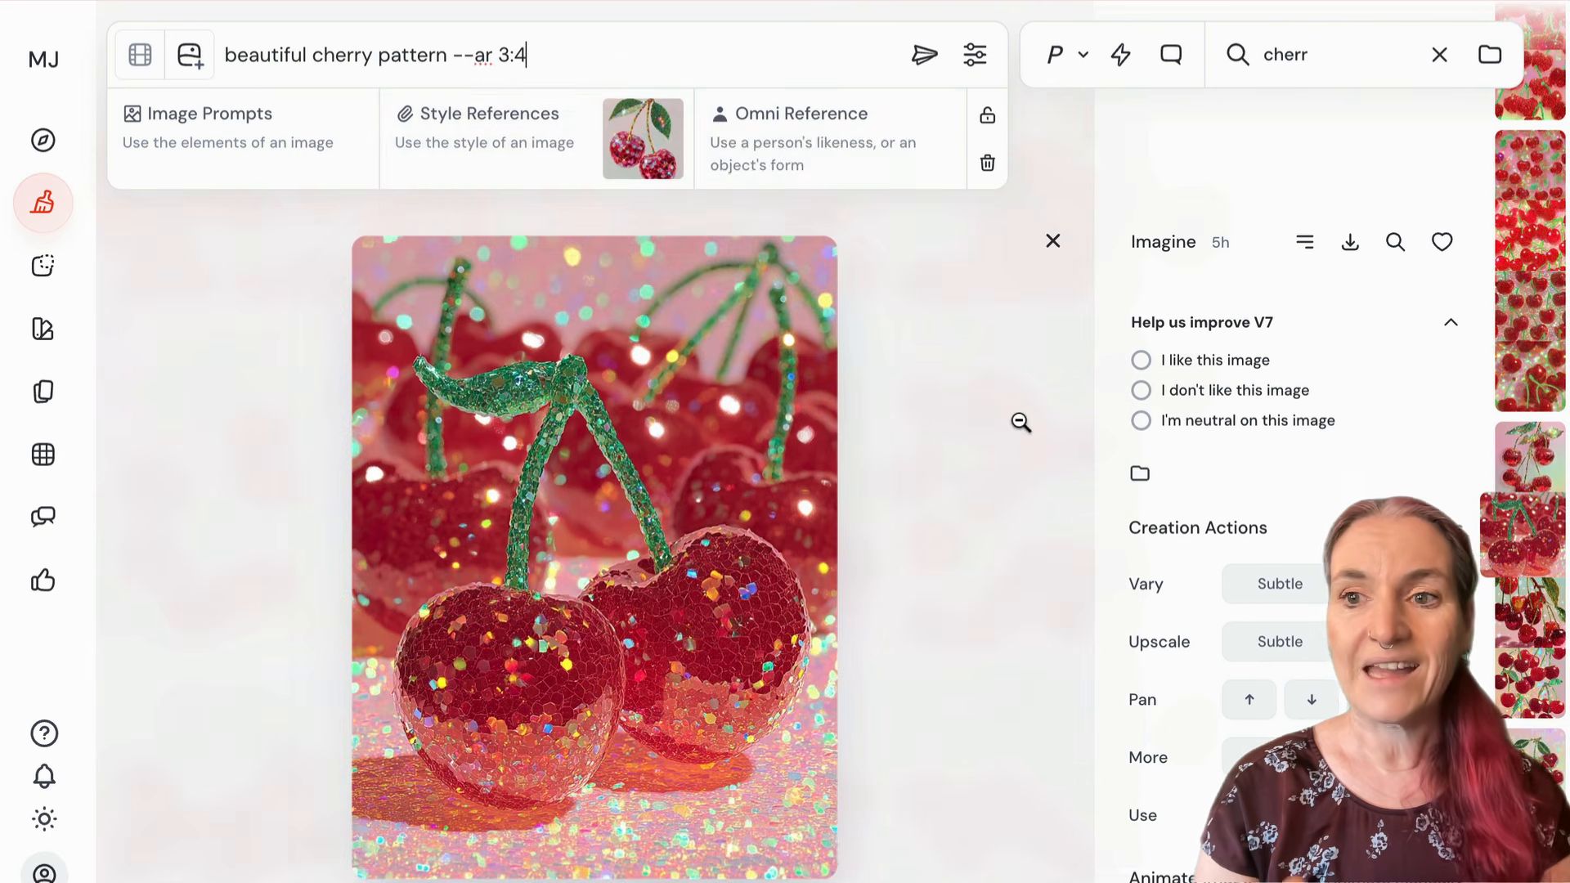
pyautogui.moveTo(1020, 420); pyautogui.dragTo(642, 159)
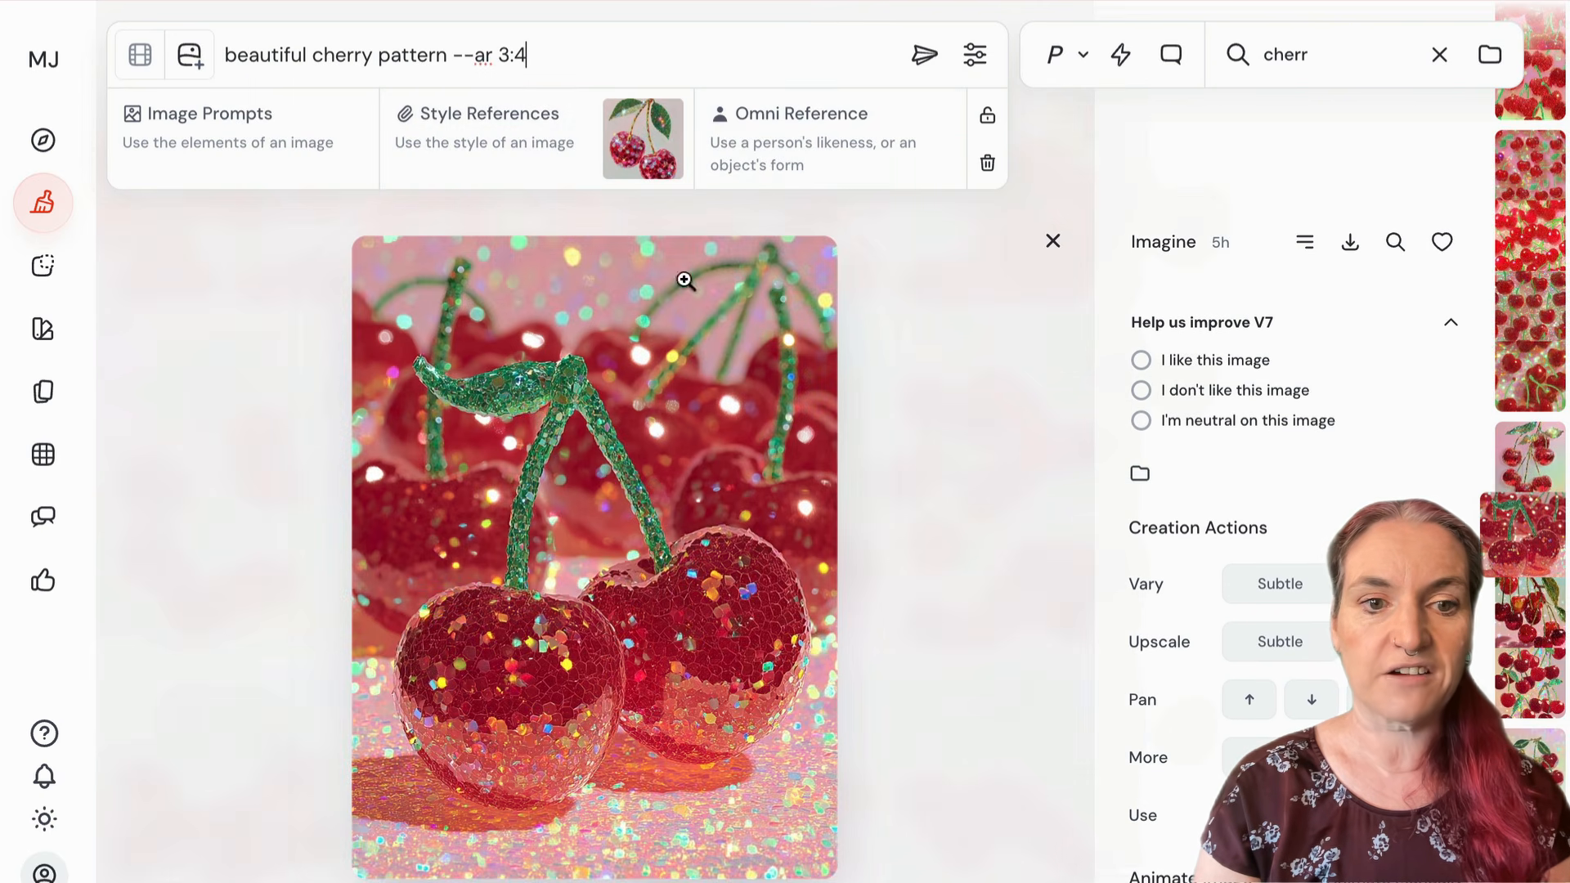
pyautogui.click(1063, 267)
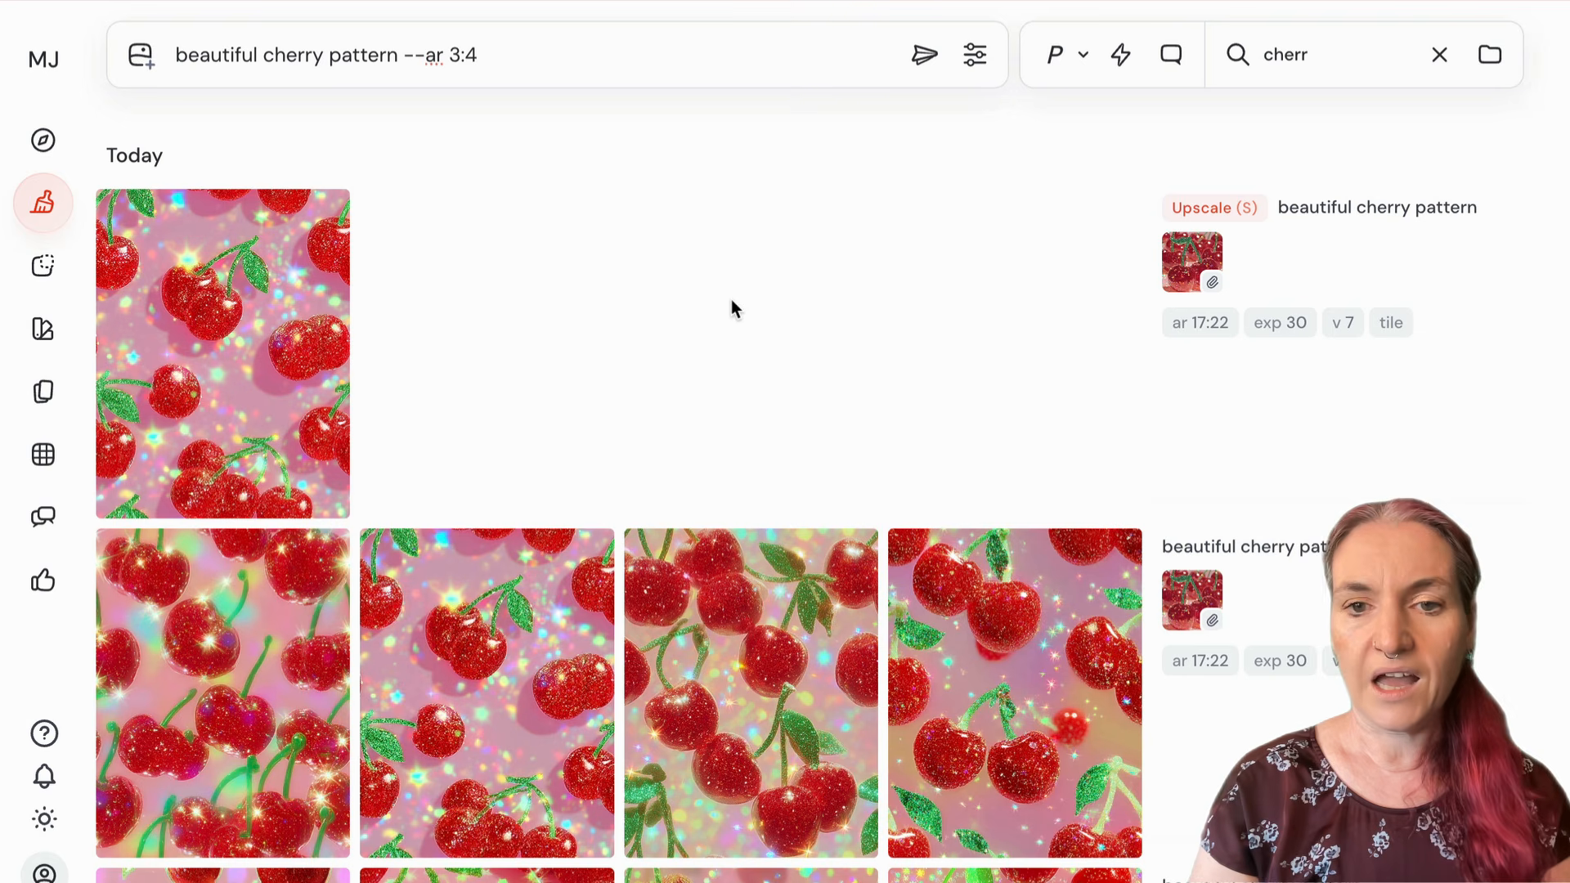
# - Upscale the tiled glitter cherry pattern with the pink sparkly background using the Subtle option
pyautogui.click(489, 611)
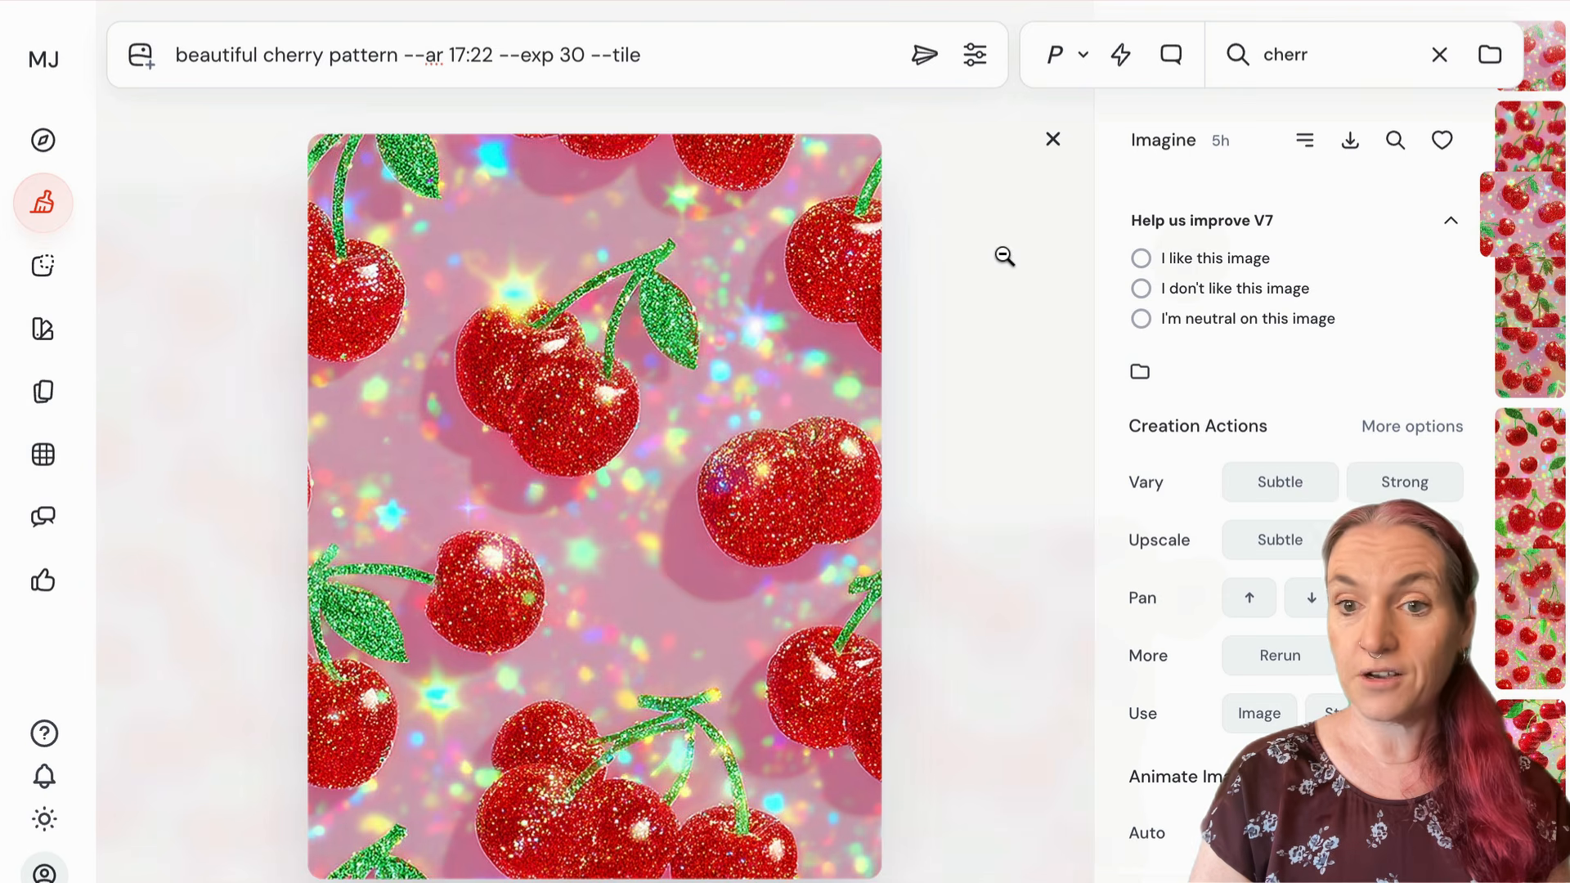
pyautogui.click(1274, 548)
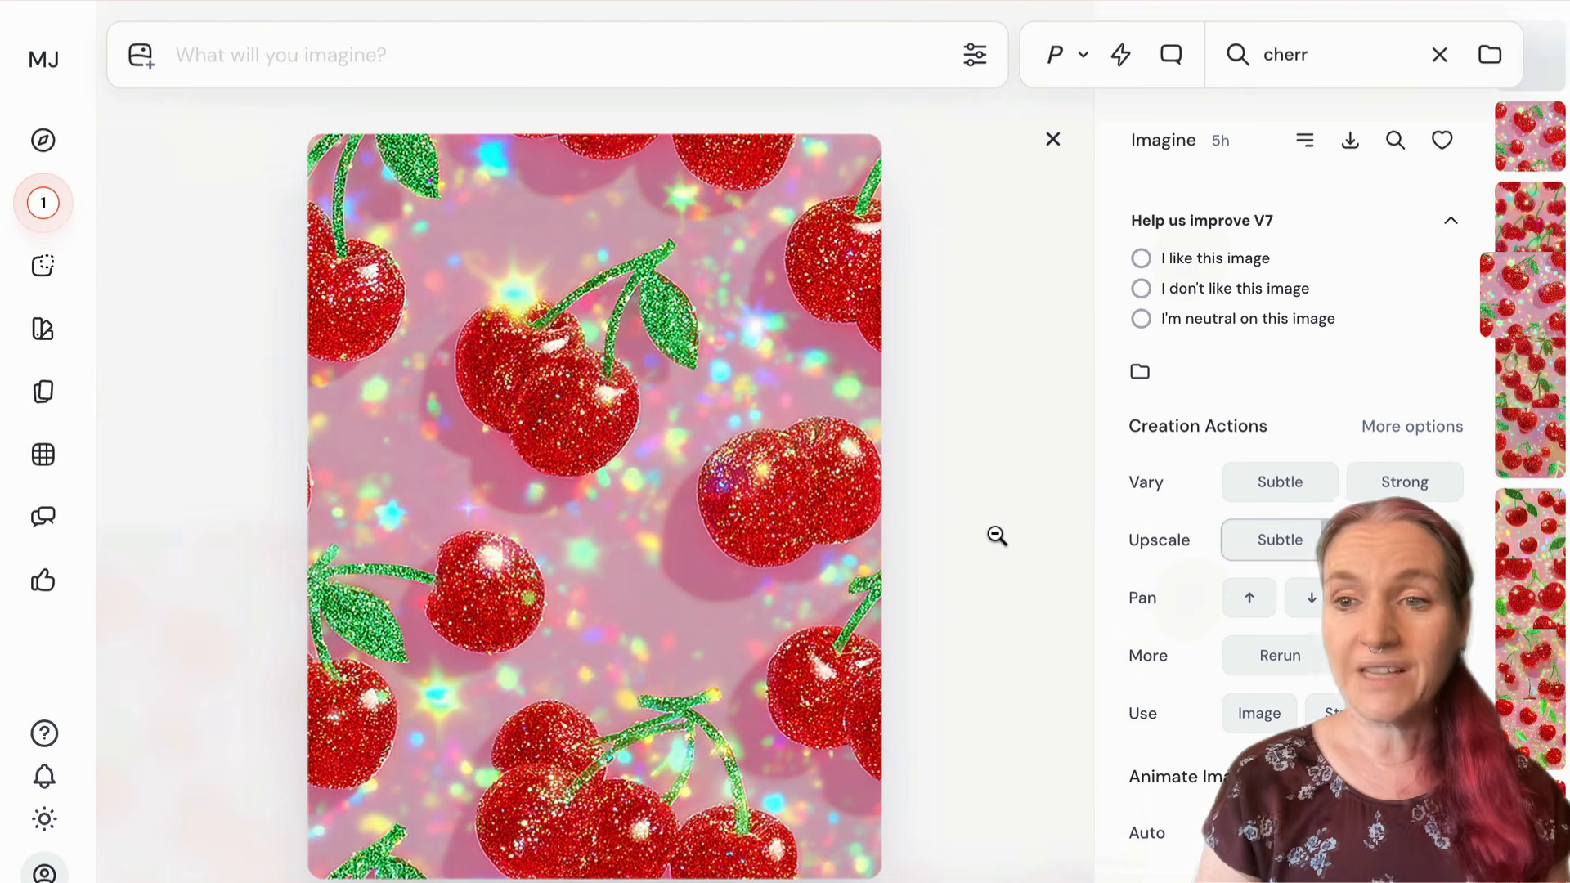
pyautogui.click(997, 535)
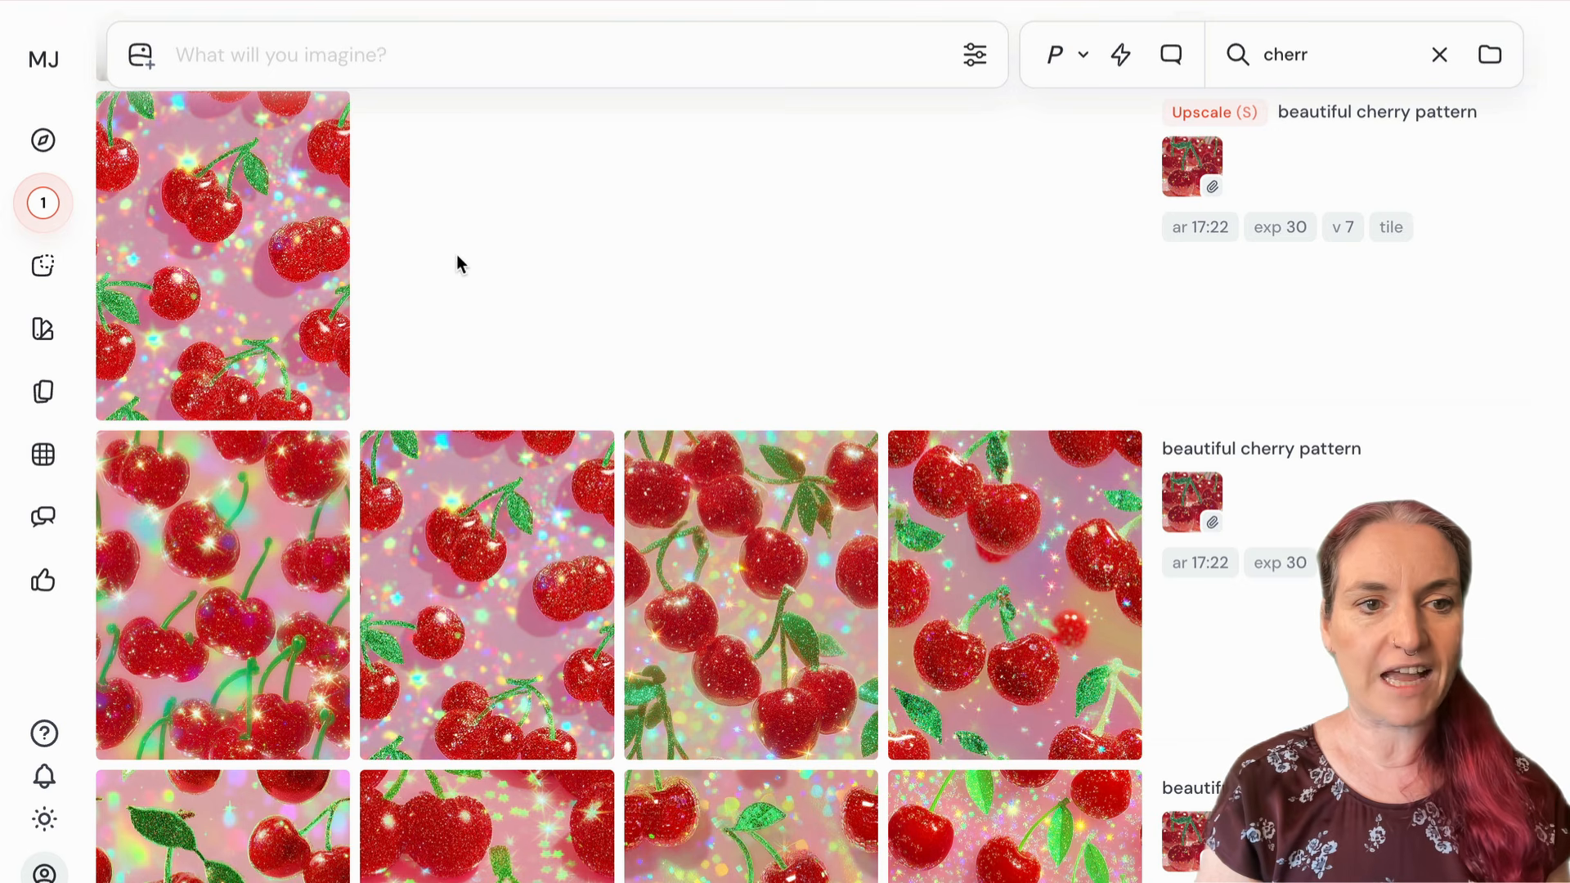
# - Download the existing upscaled cherry pattern and place it on blank Page 1 in Tangent Designer
pyautogui.click(272, 212)
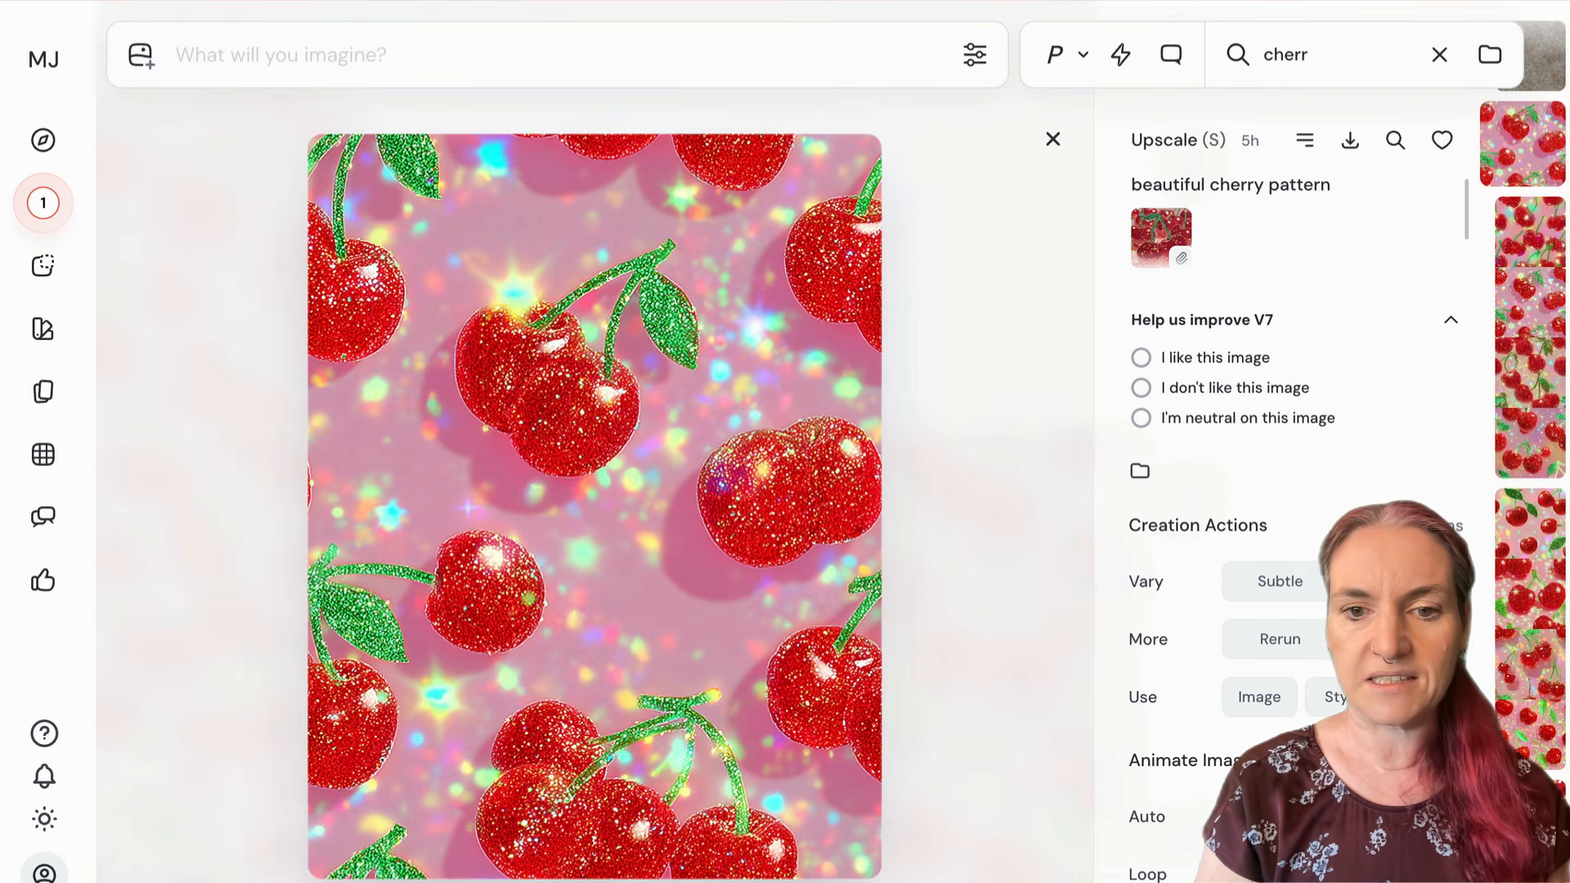
pyautogui.click(1361, 135)
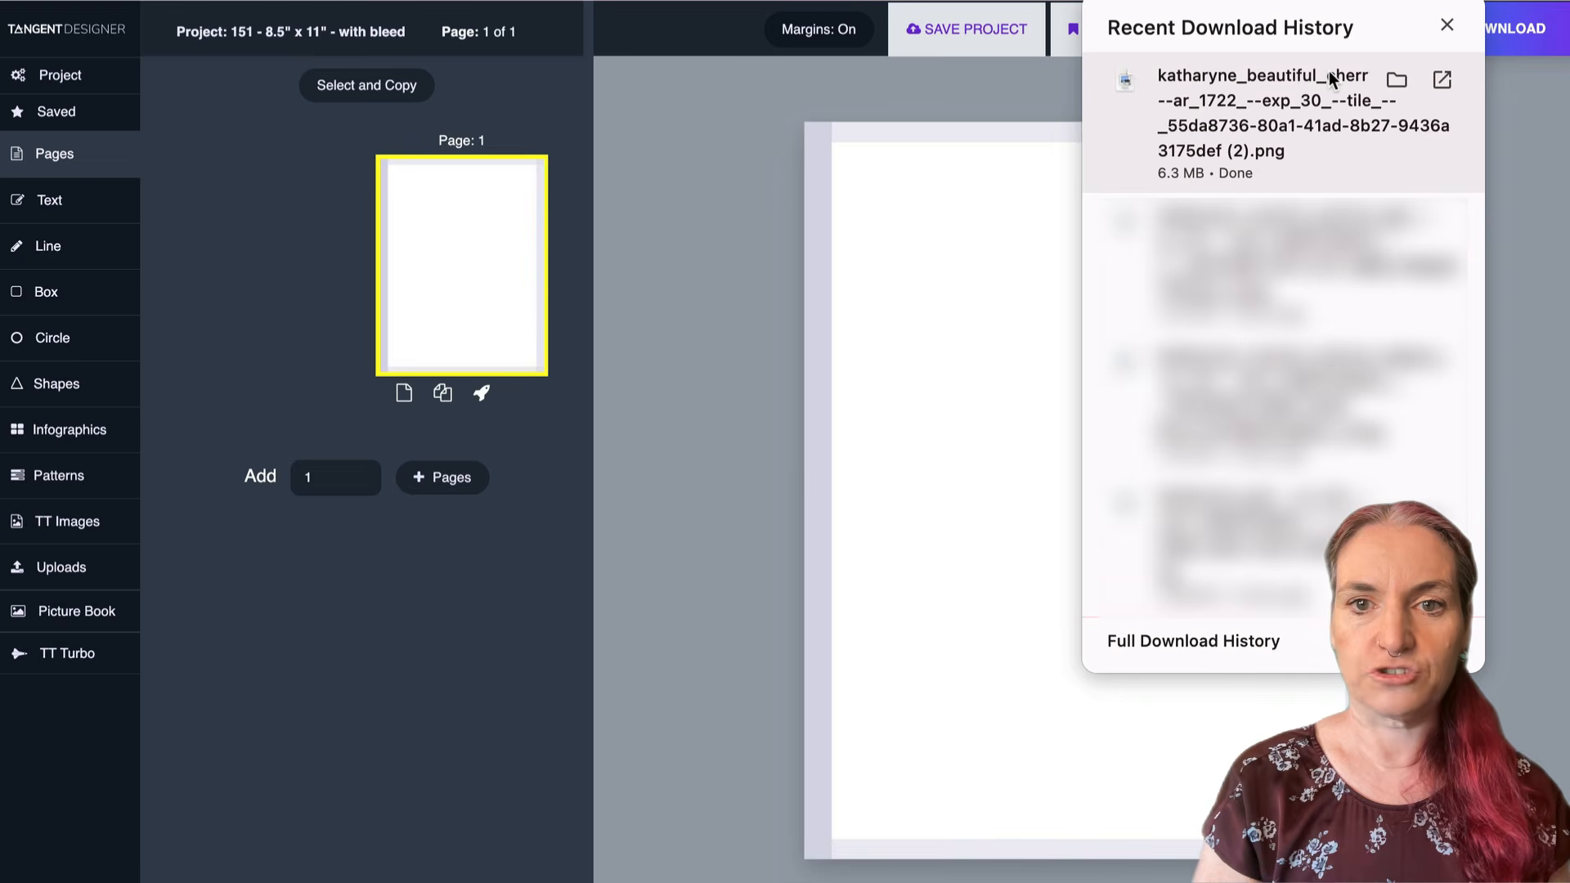
pyautogui.moveTo(1328, 75); pyautogui.dragTo(934, 362)
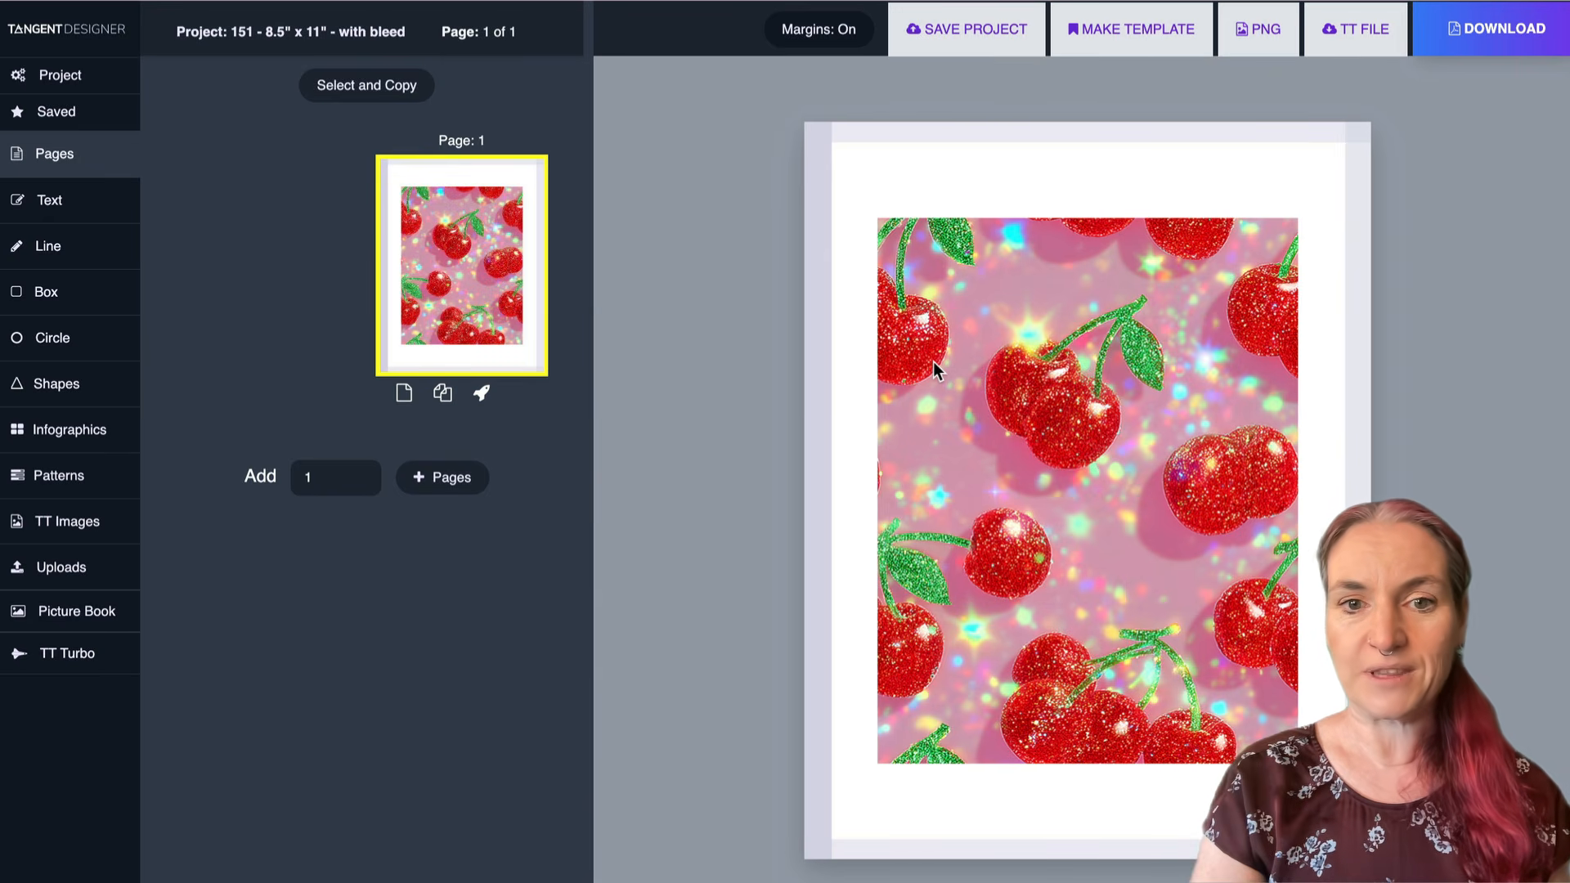
# - Repeat the cherry pattern page four times
pyautogui.click(443, 394)
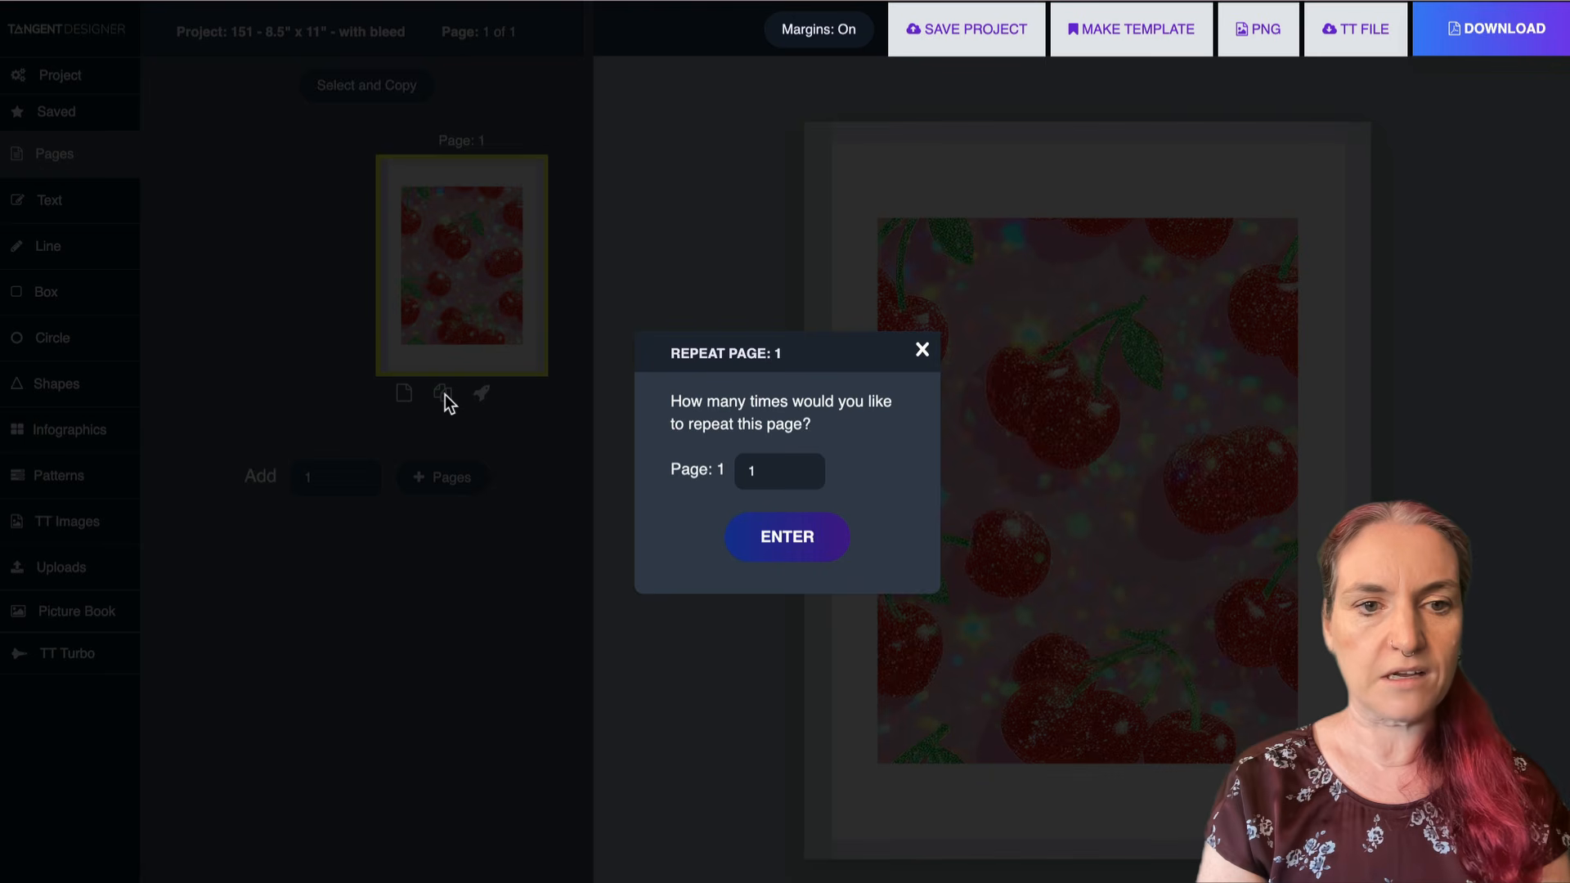
pyautogui.click(803, 466)
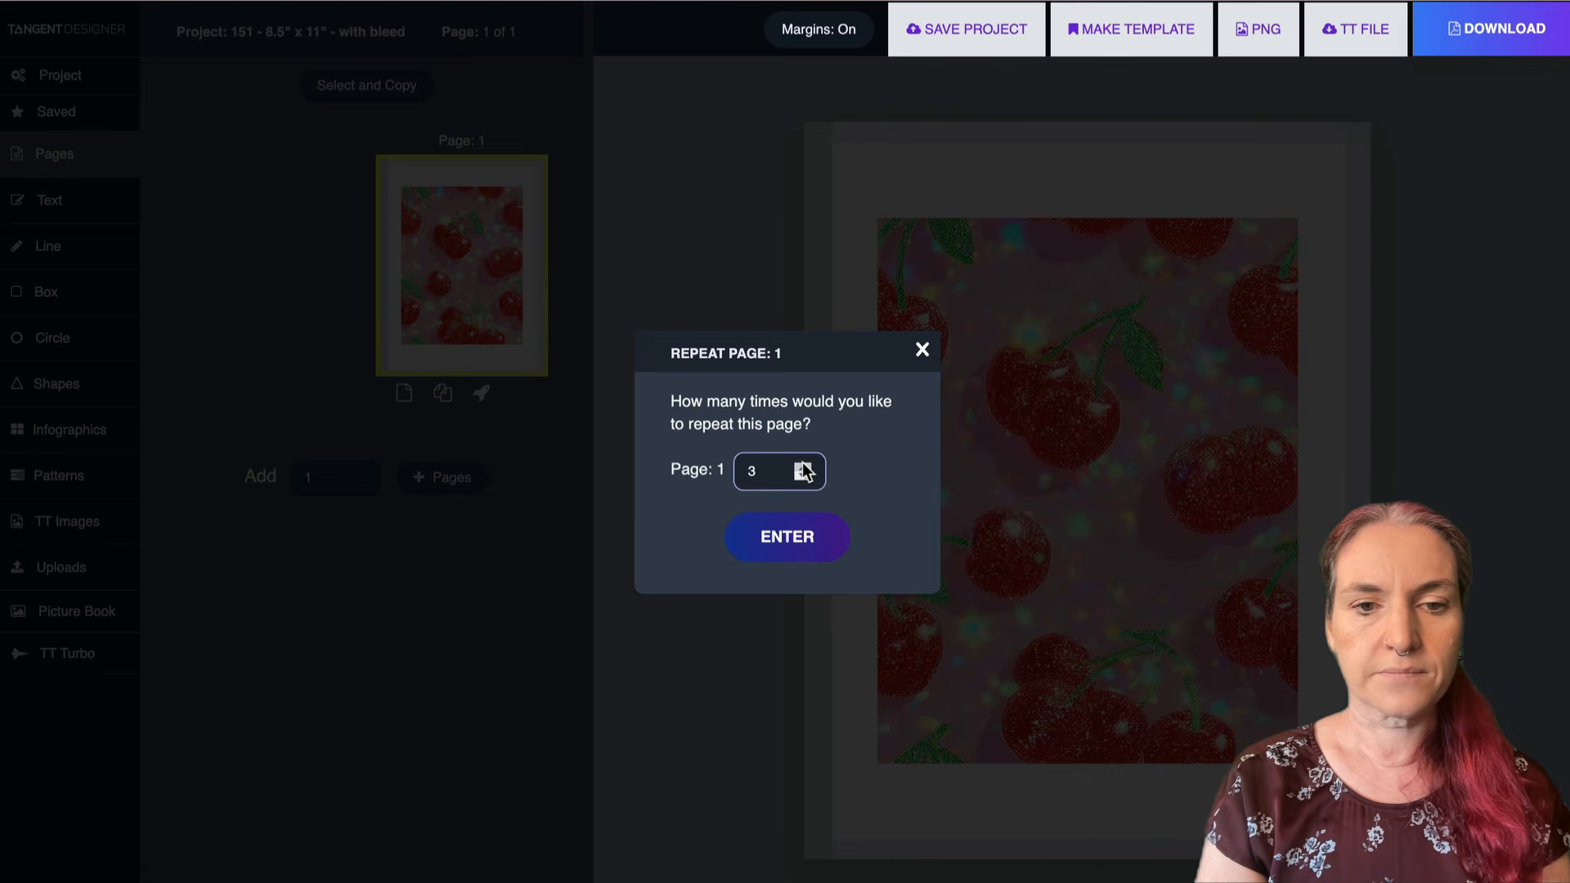
pyautogui.click(784, 536)
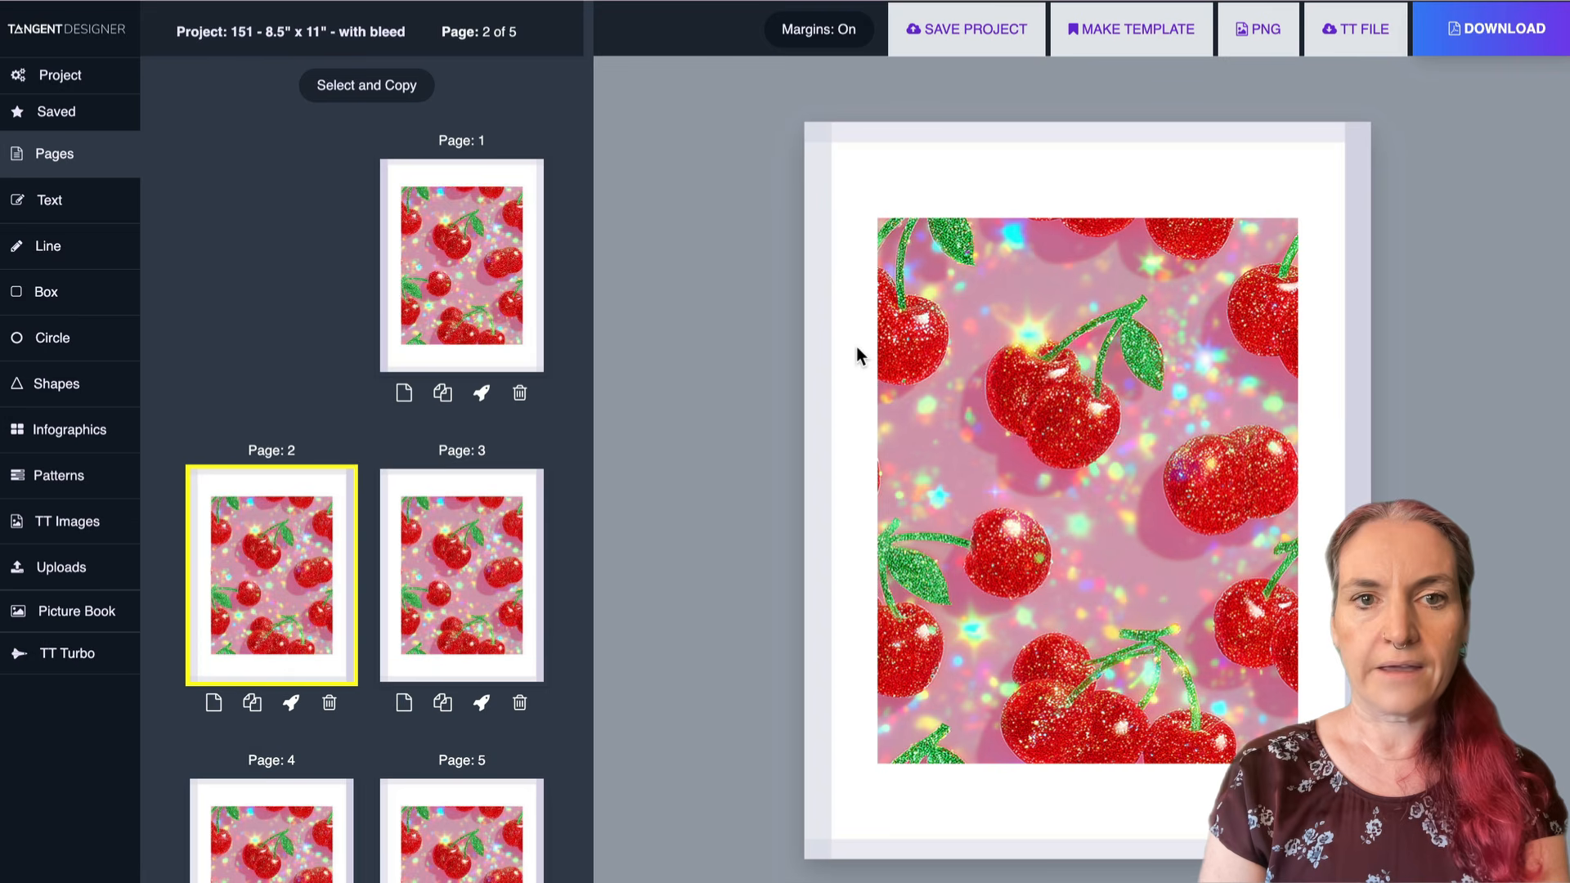
# - Turn off the margins display, resize Page 2's cherry image to full width, and center it on the page
pyautogui.click(846, 29)
pyautogui.click(993, 365)
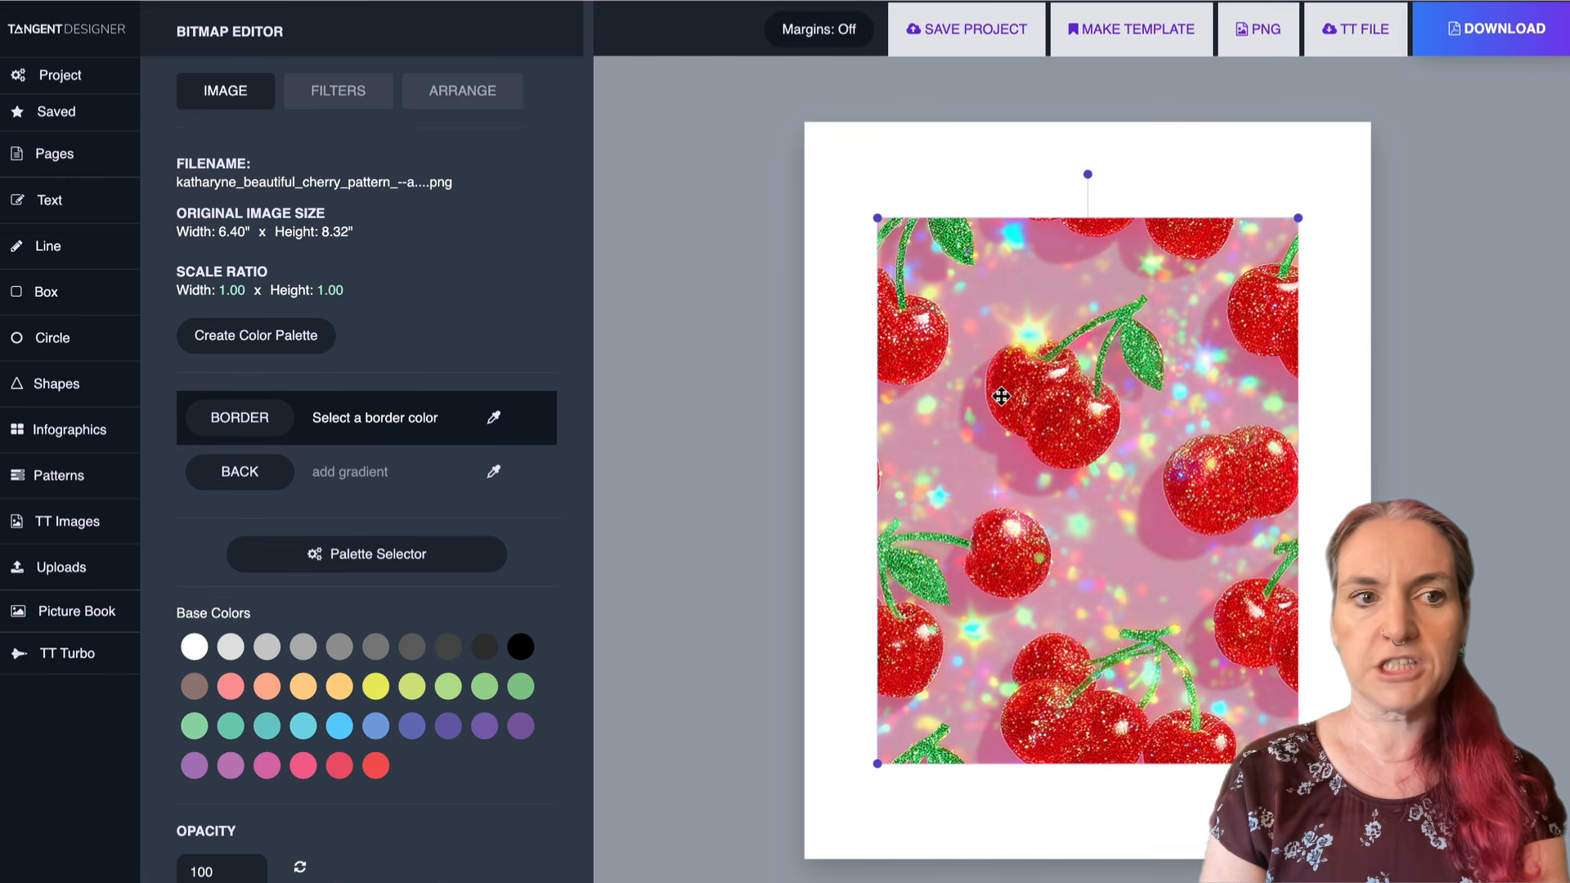
pyautogui.click(487, 98)
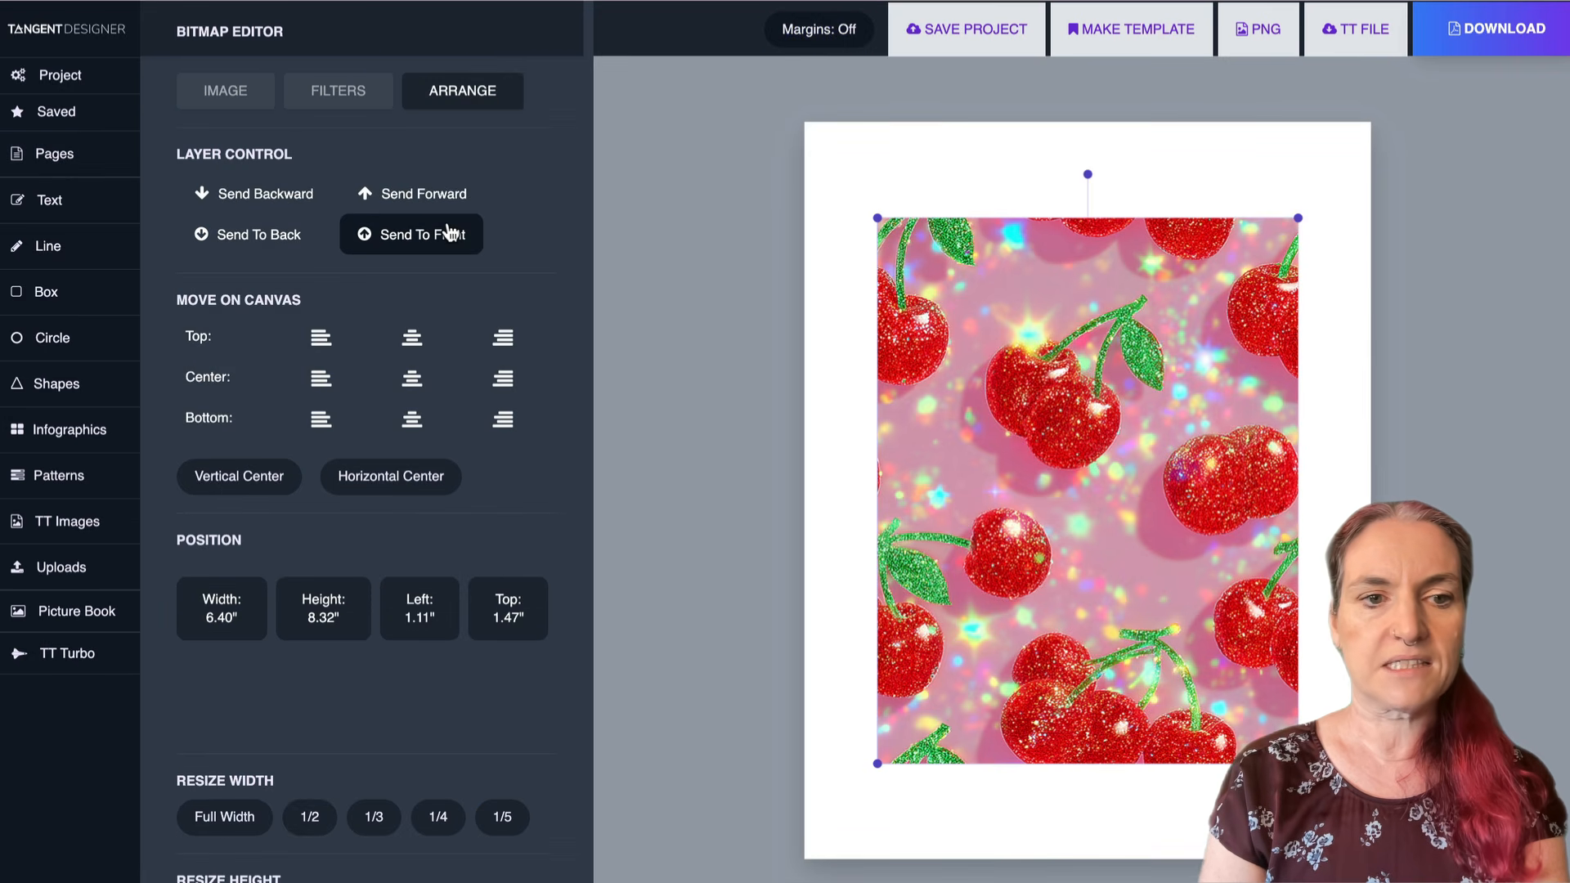
pyautogui.scroll(-2, 442, 246)
pyautogui.click(227, 705)
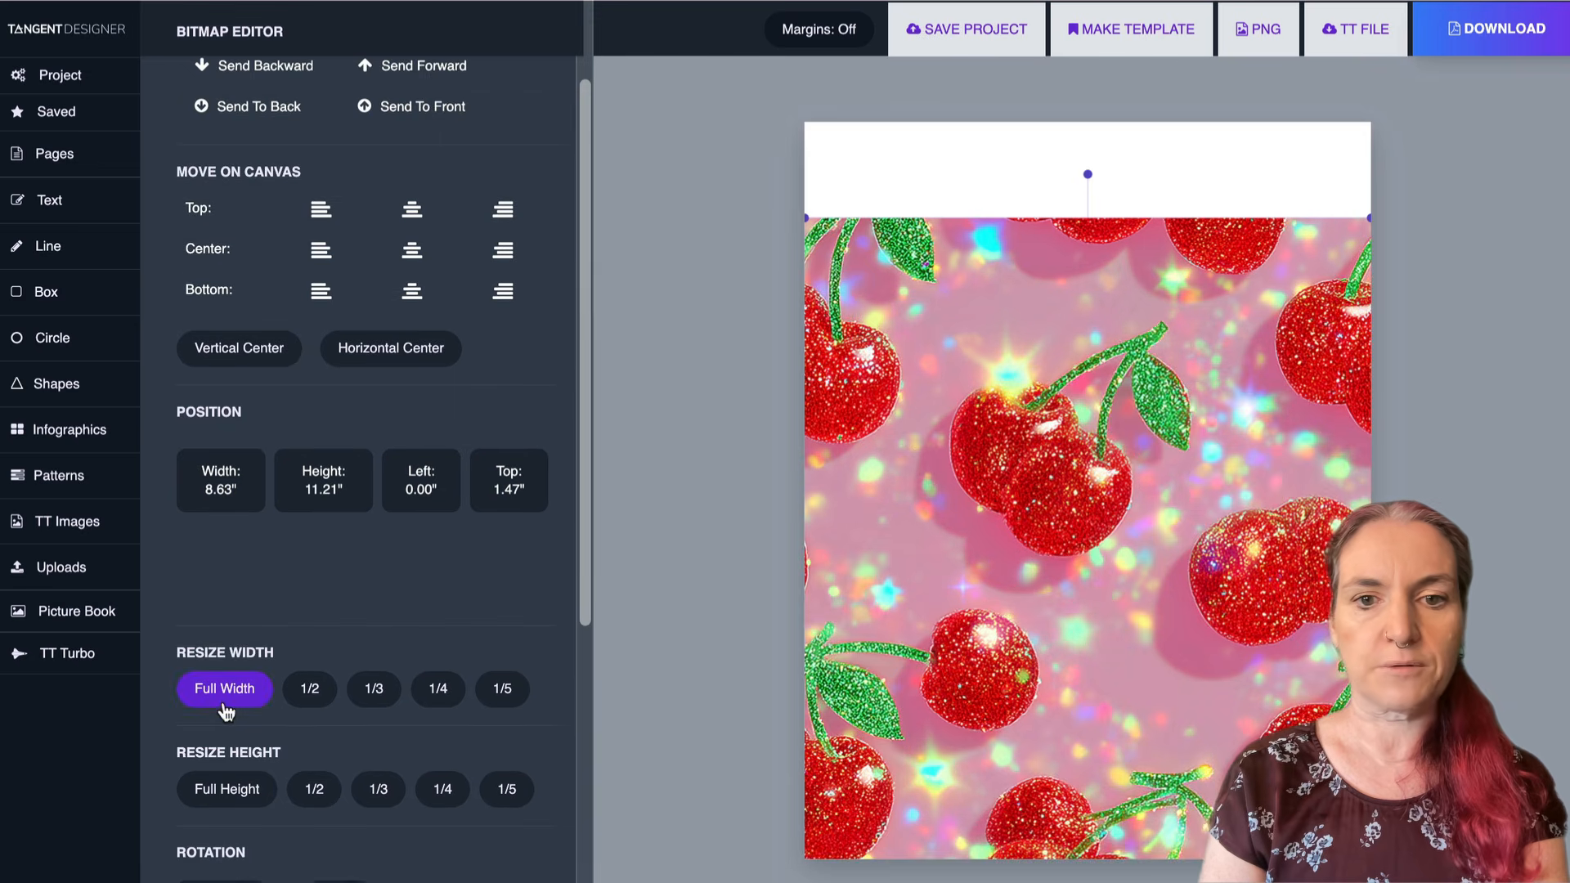
pyautogui.click(411, 257)
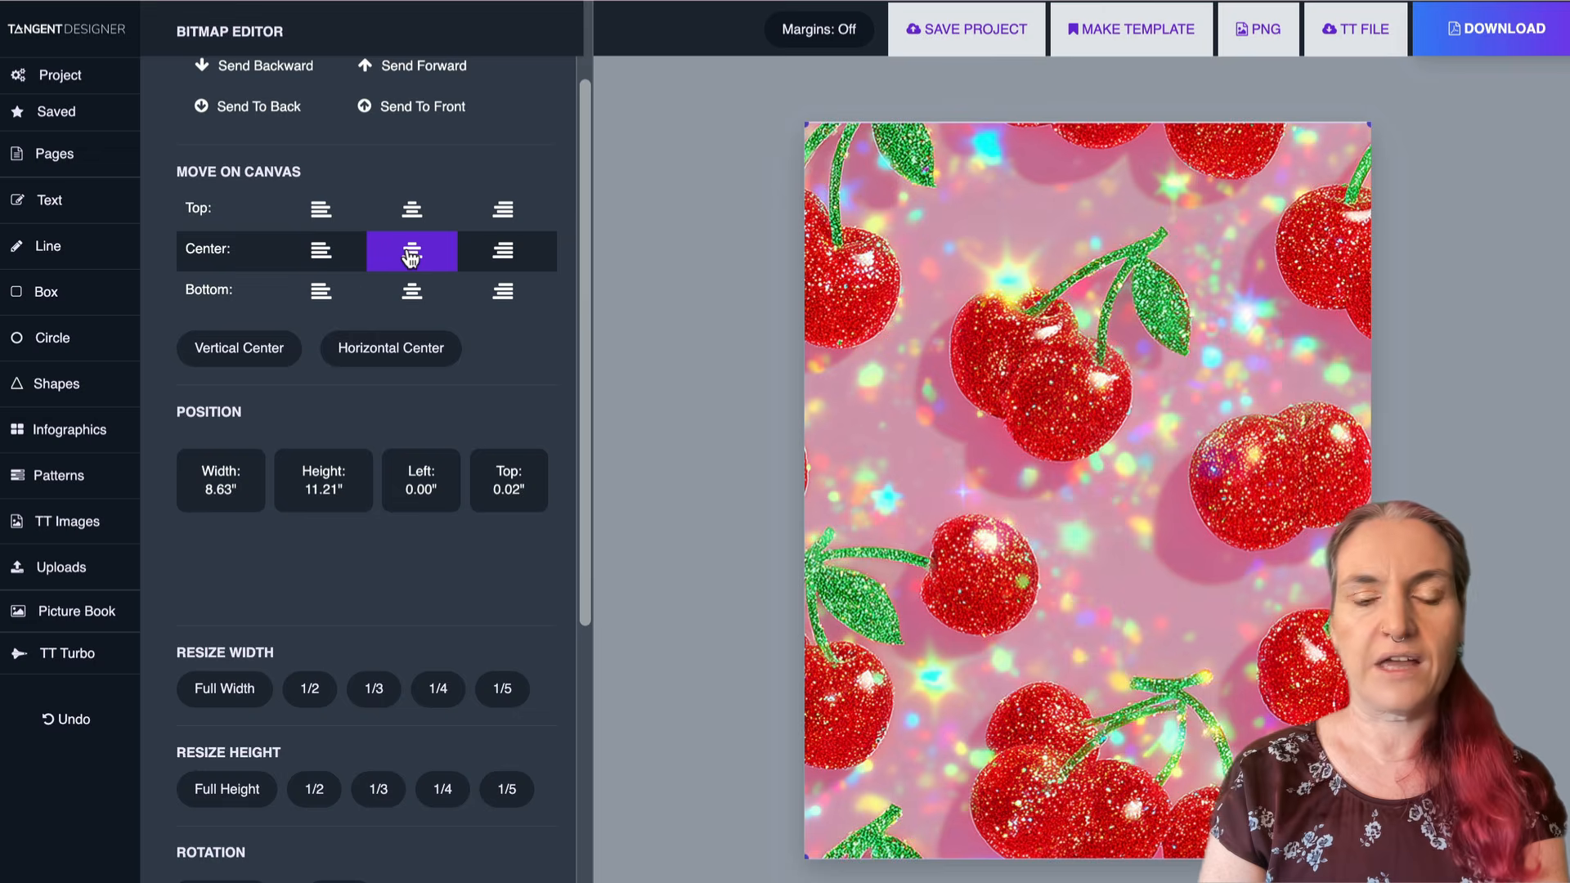
pyautogui.click(1445, 321)
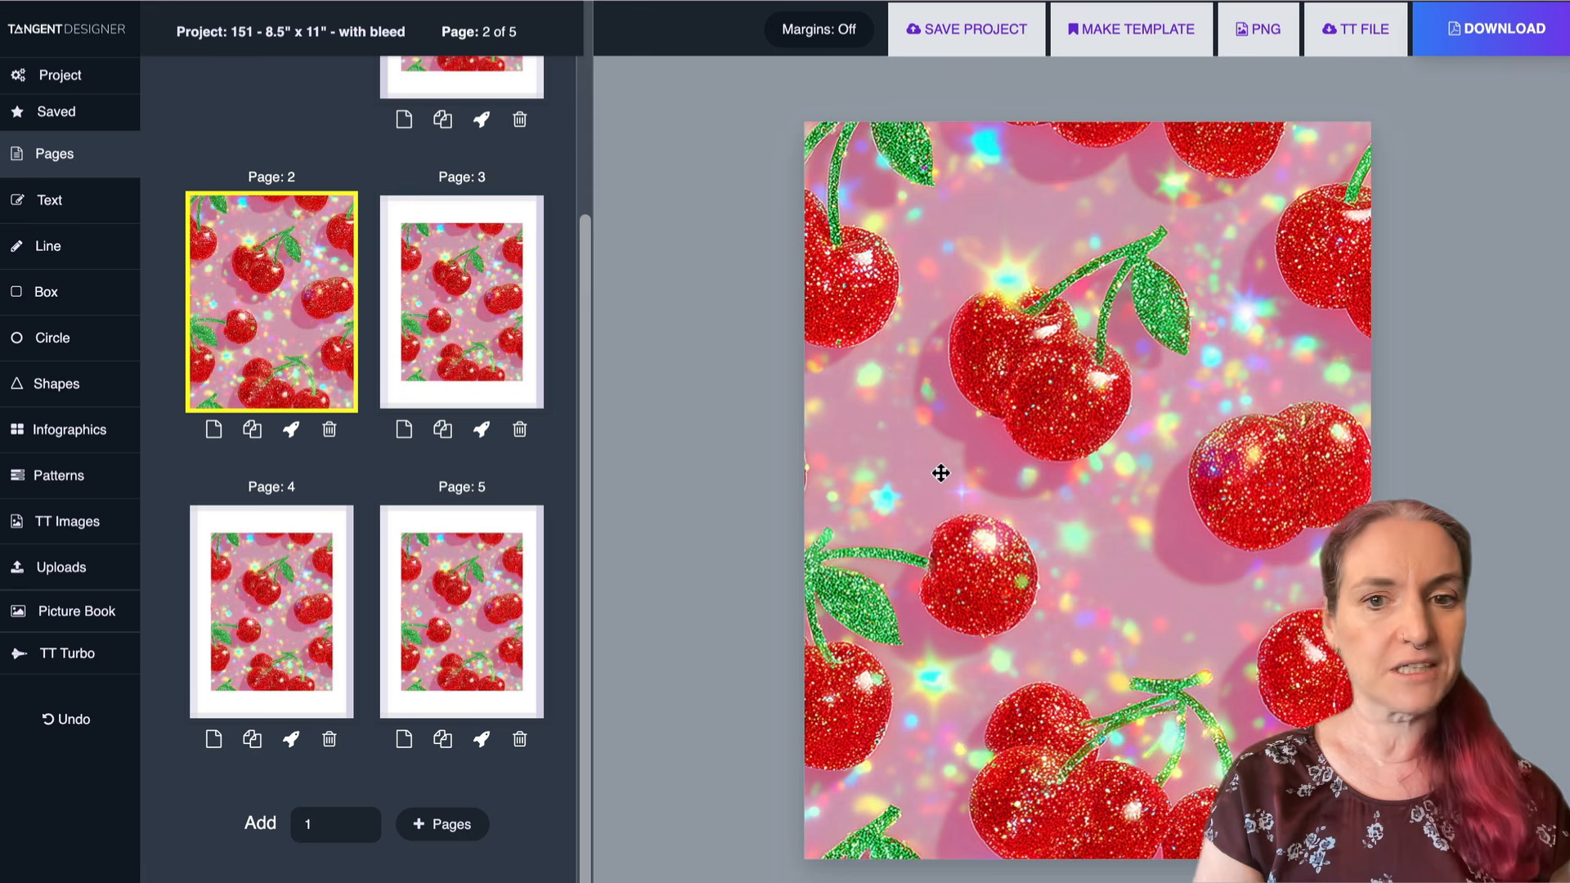
# - Add a heart shape over the upper part of the cherry image and enlarge it to cover the central cherry pair
pyautogui.click(88, 386)
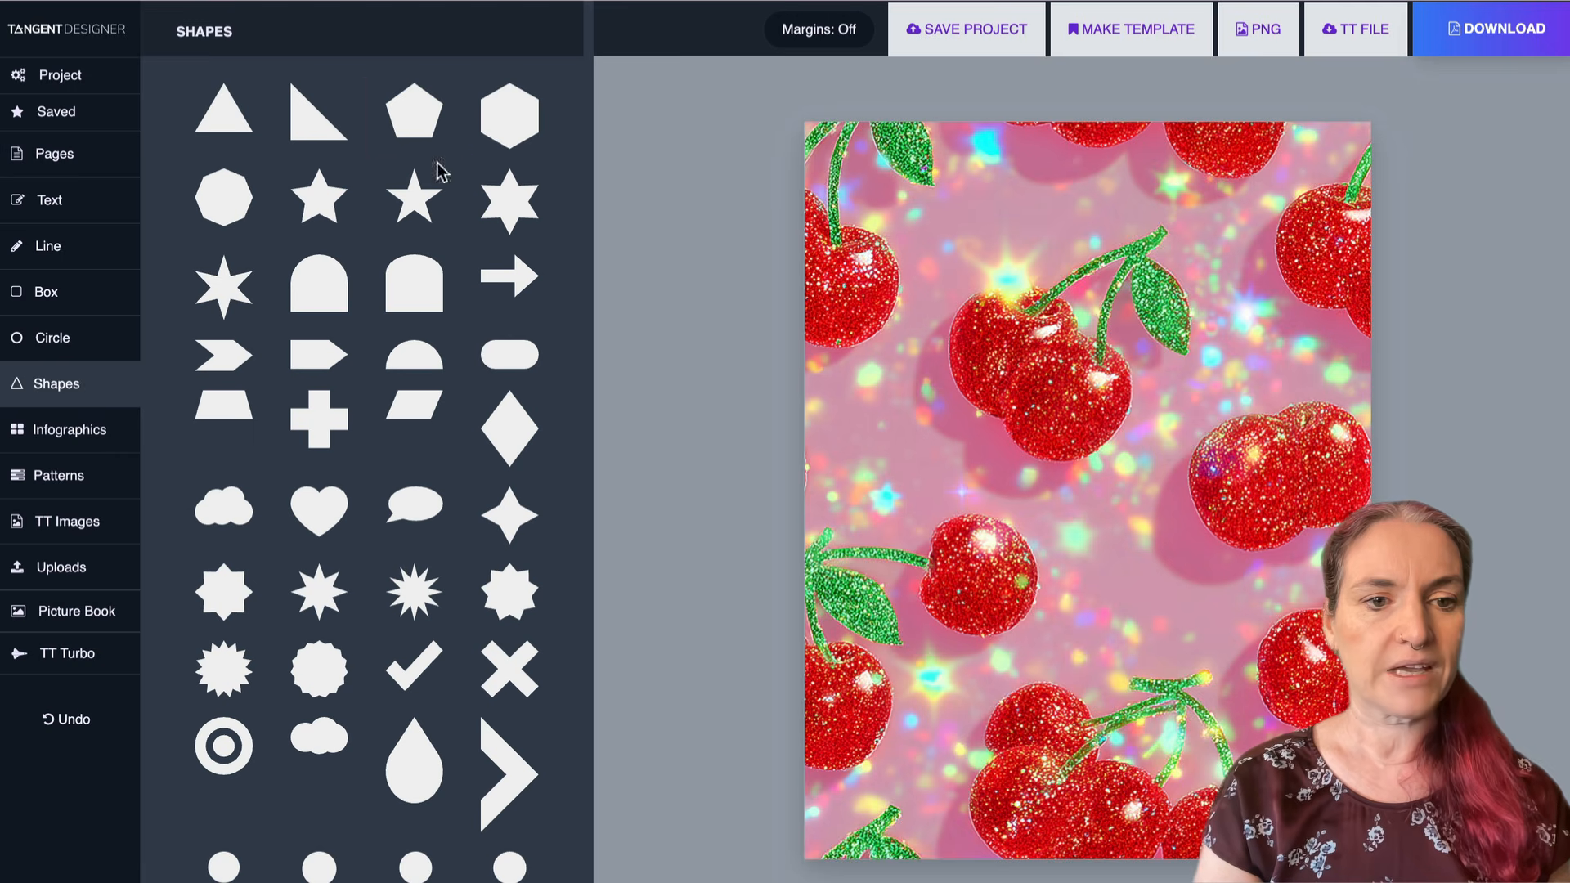
pyautogui.click(313, 521)
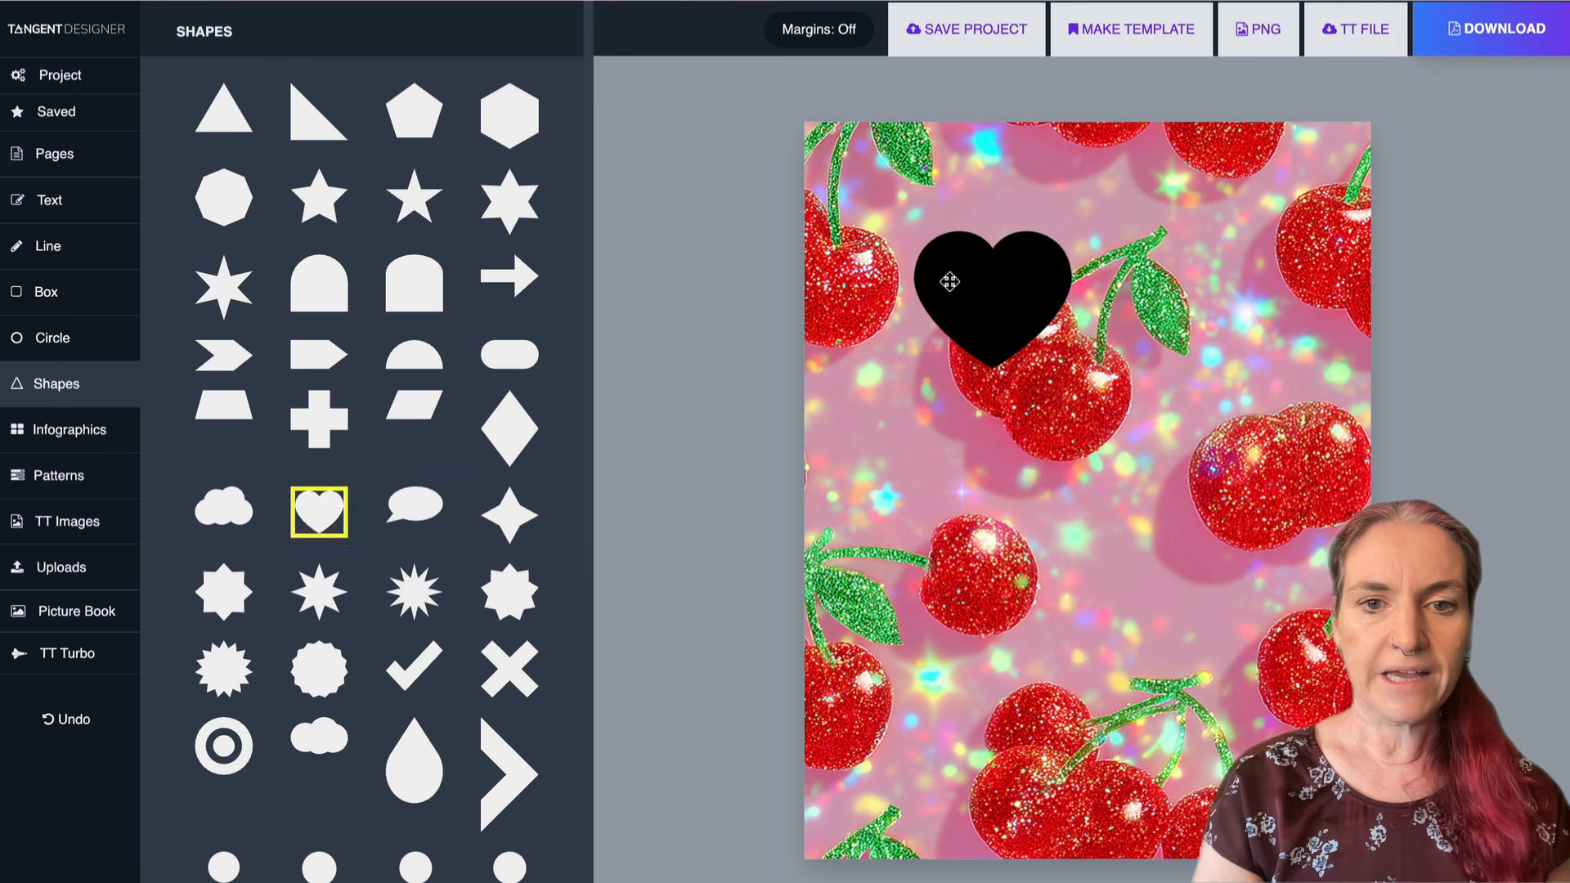
pyautogui.click(946, 273)
pyautogui.moveTo(1071, 373); pyautogui.dragTo(1193, 535)
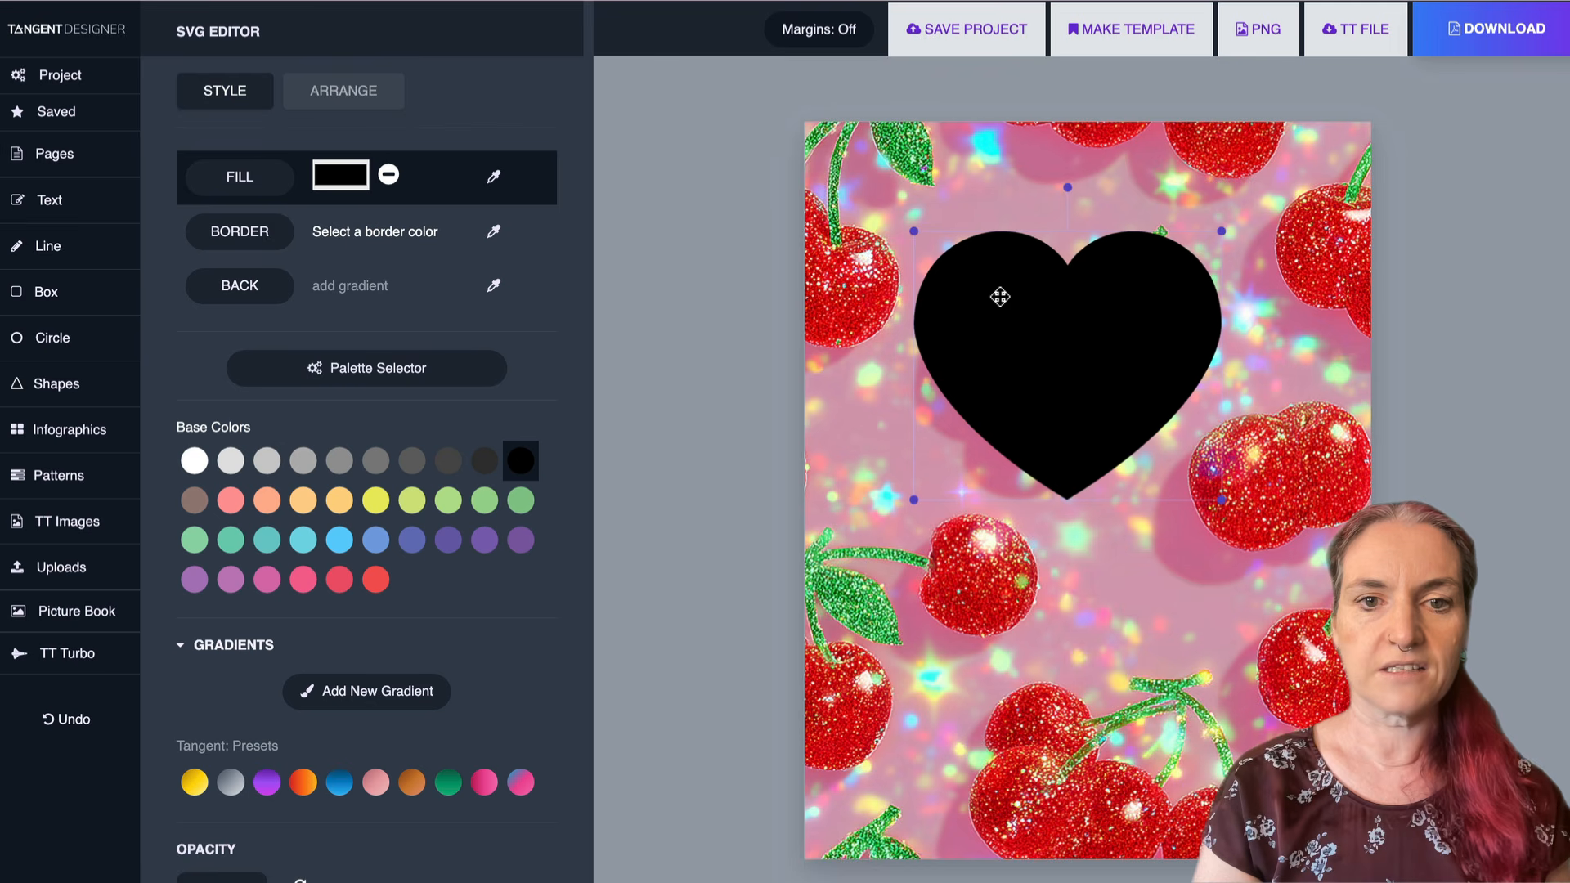
pyautogui.moveTo(914, 232); pyautogui.dragTo(901, 210)
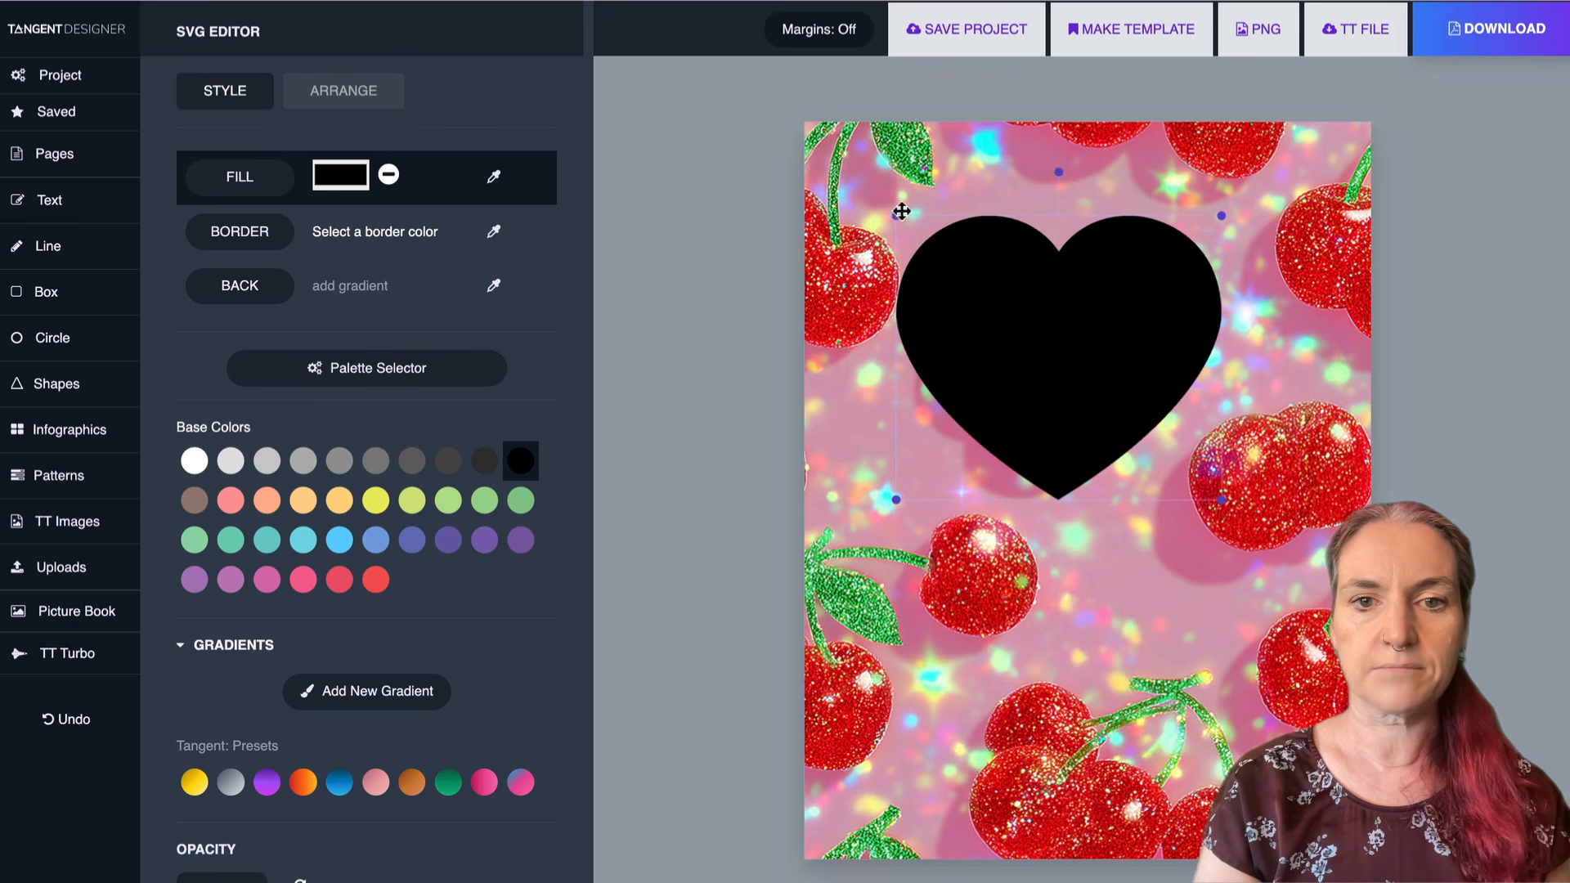
pyautogui.moveTo(1030, 351); pyautogui.dragTo(1048, 348)
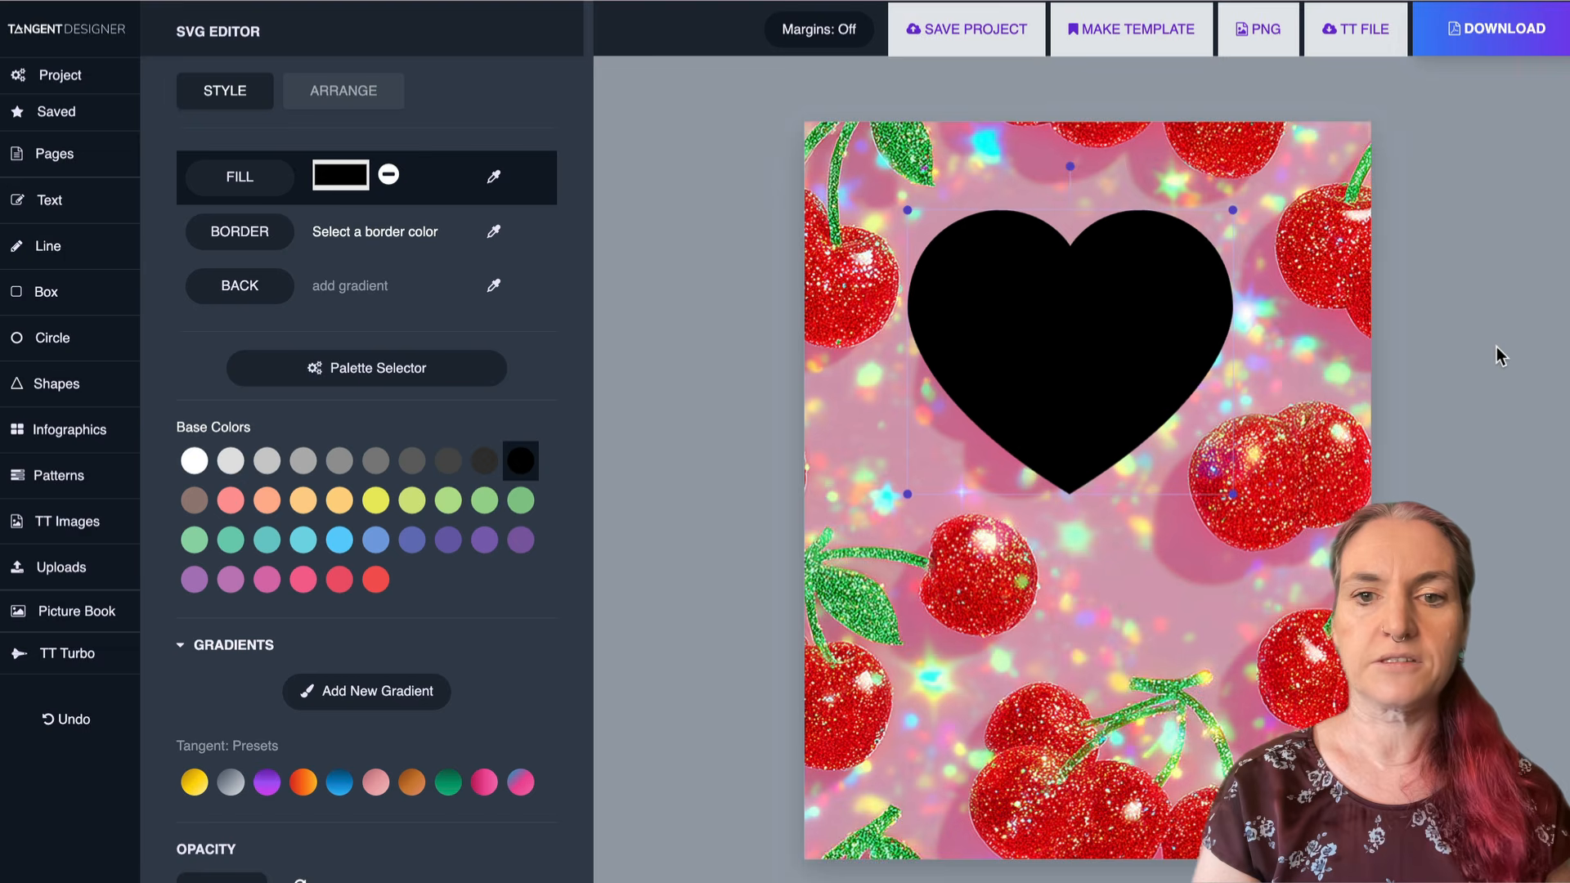
# - Select the heart together with the cherry image and apply a Standard mask
pyautogui.moveTo(1443, 348); pyautogui.dragTo(1016, 428)
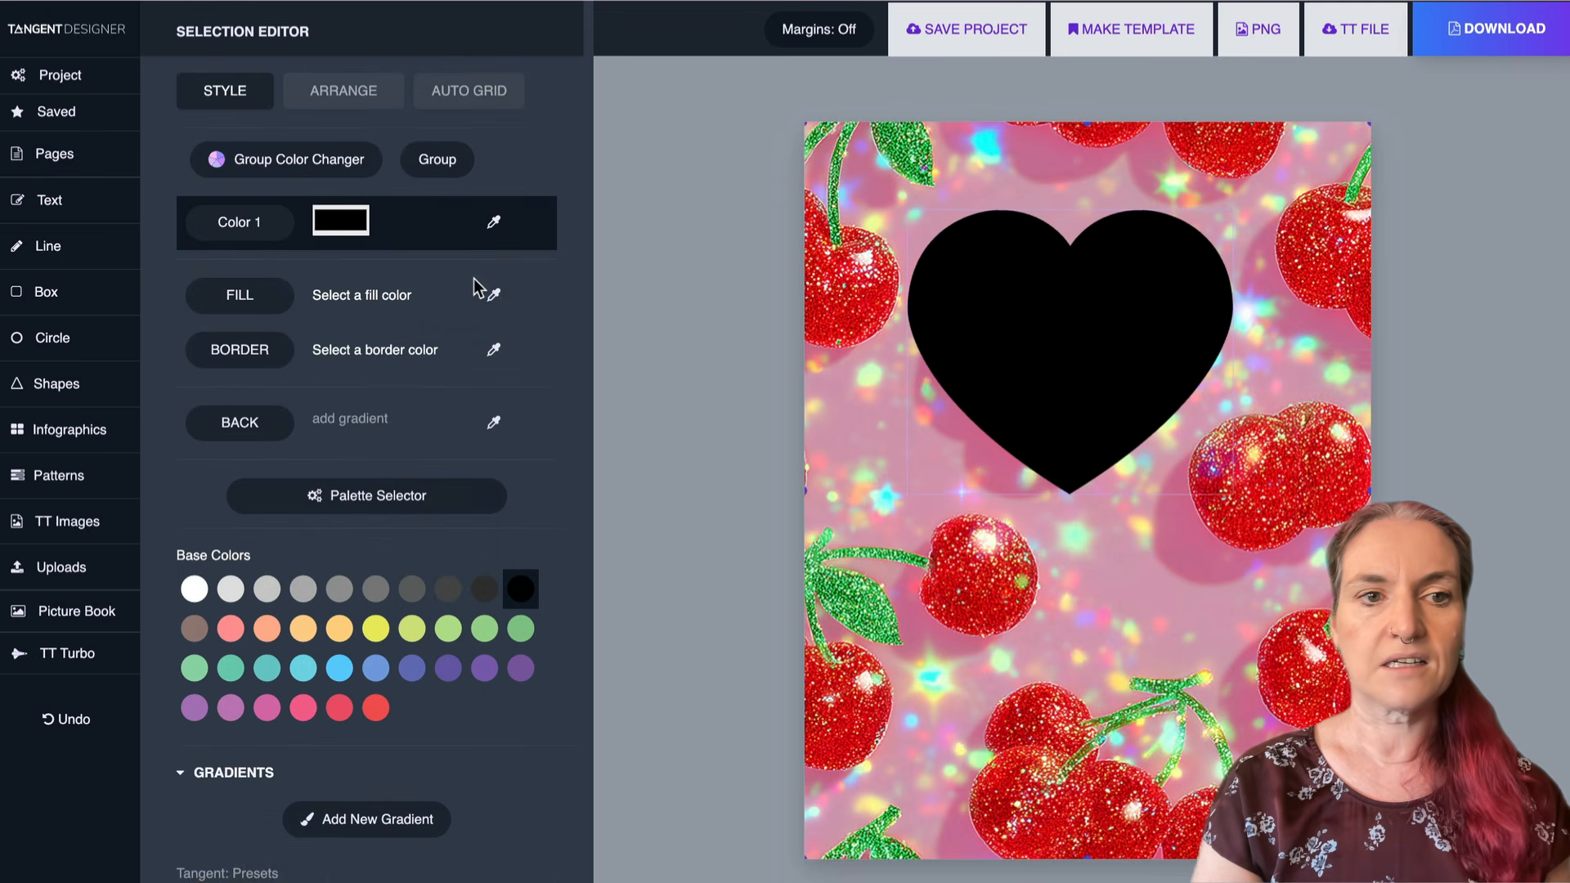
pyautogui.click(363, 95)
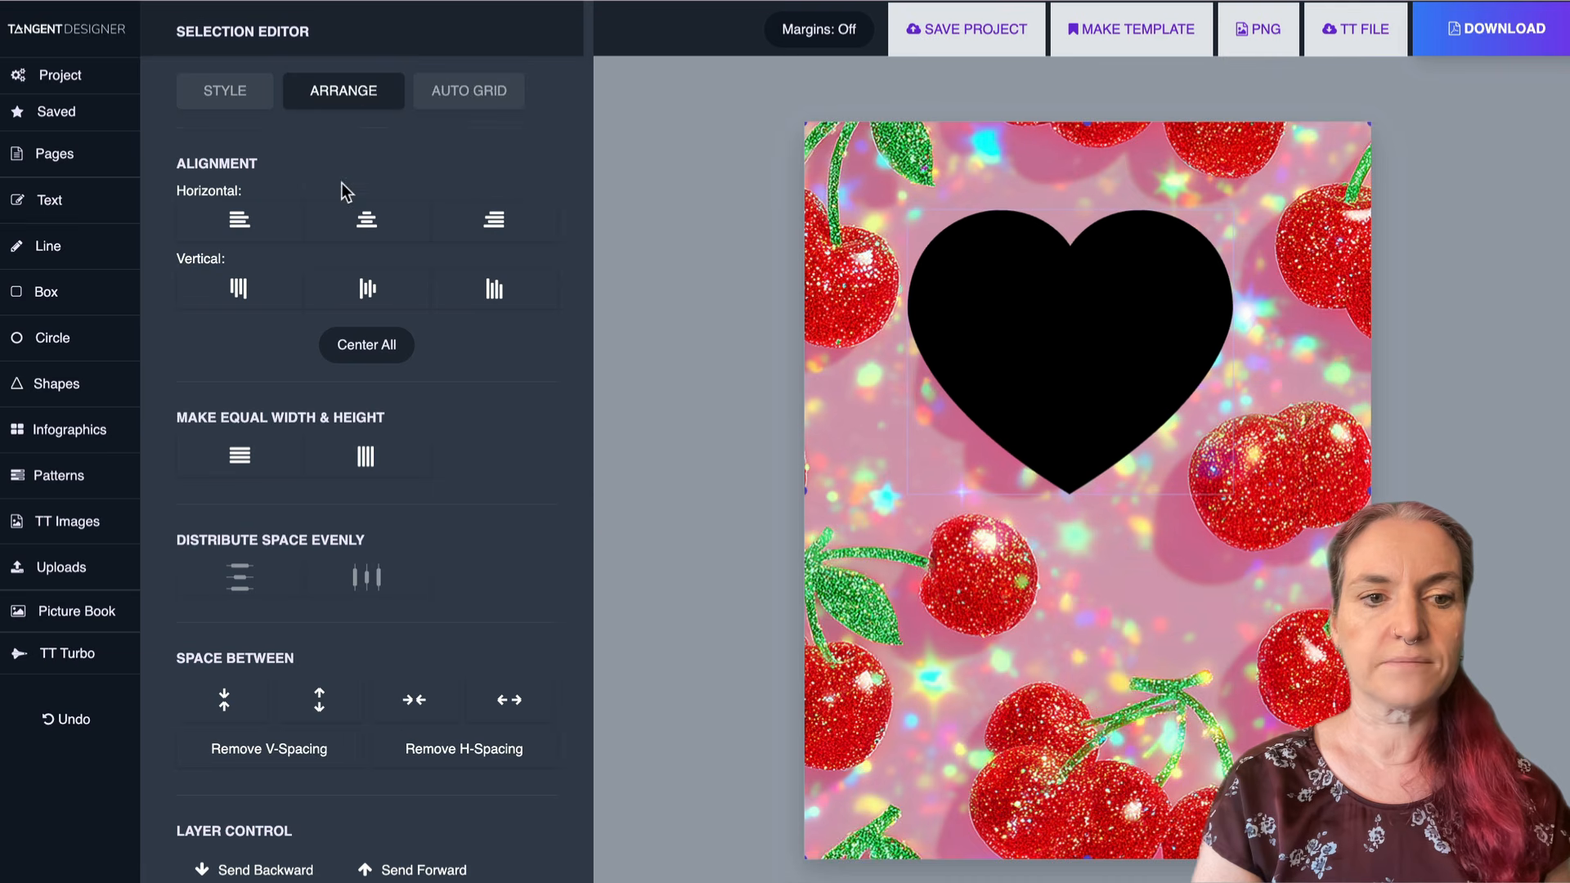
pyautogui.scroll(-10, 341, 188)
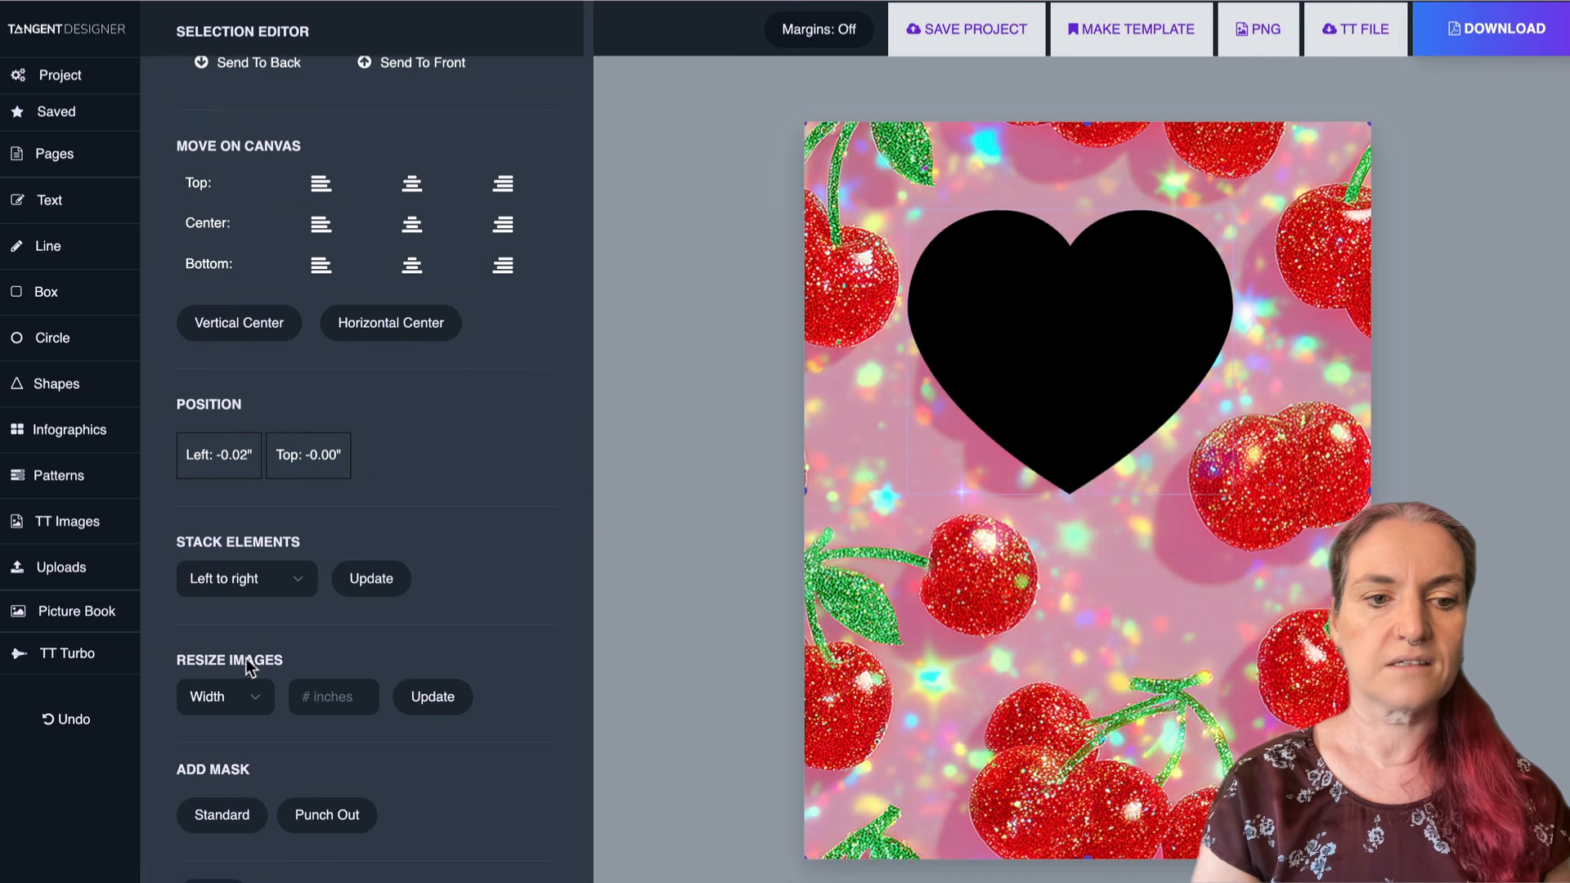
pyautogui.click(221, 815)
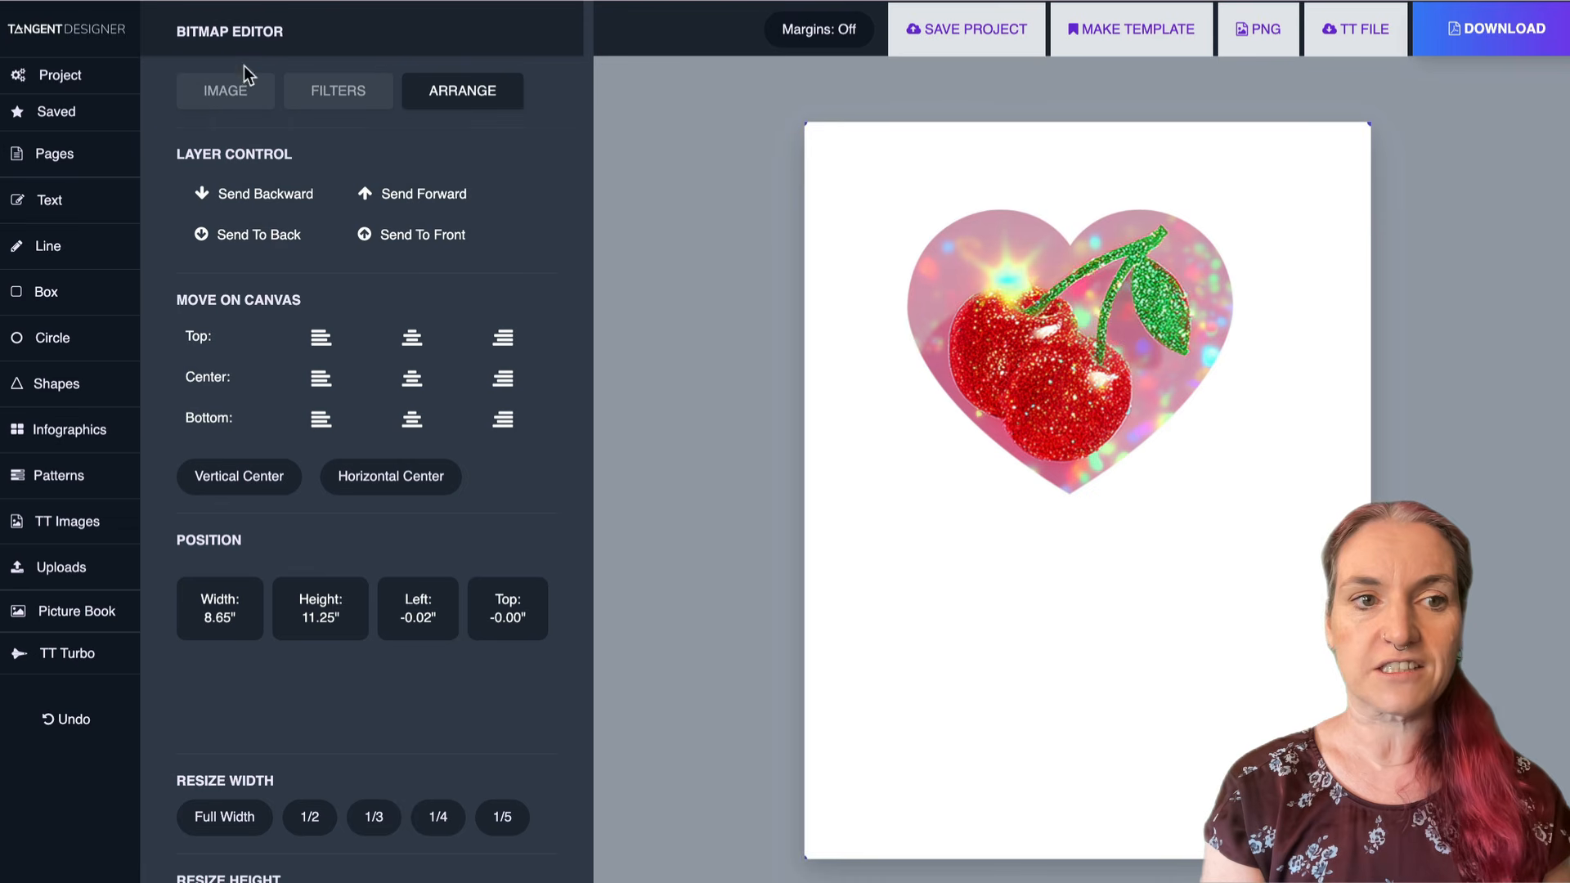
# - Scale the heart-masked cherry image down to a ratio of about 1.05 and reposition it in the page's upper half
pyautogui.click(242, 99)
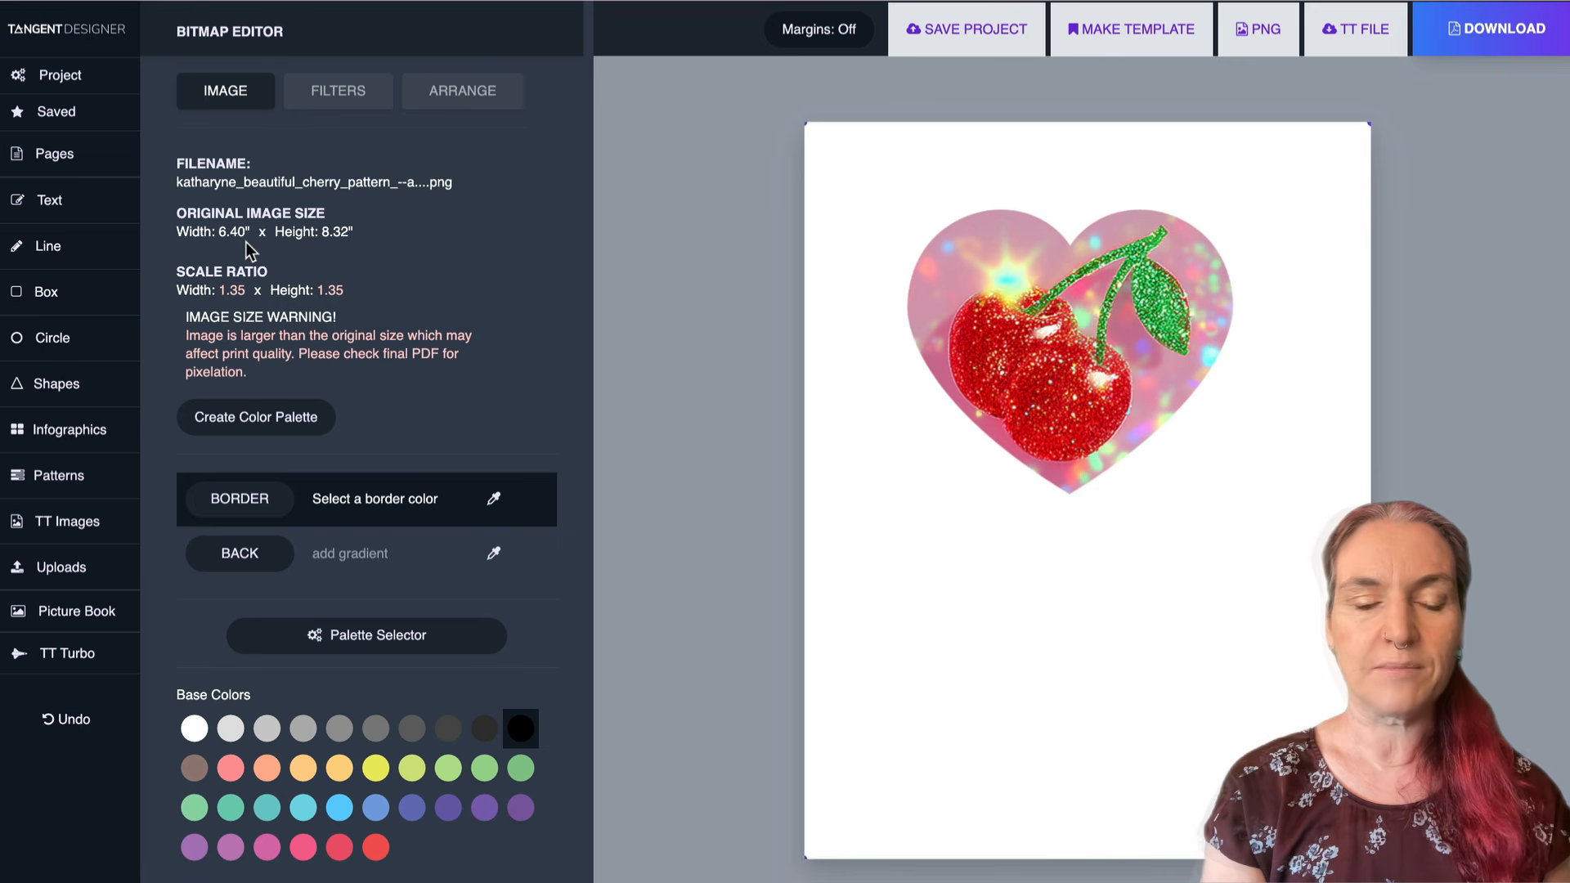
pyautogui.scroll(-1, 247, 242)
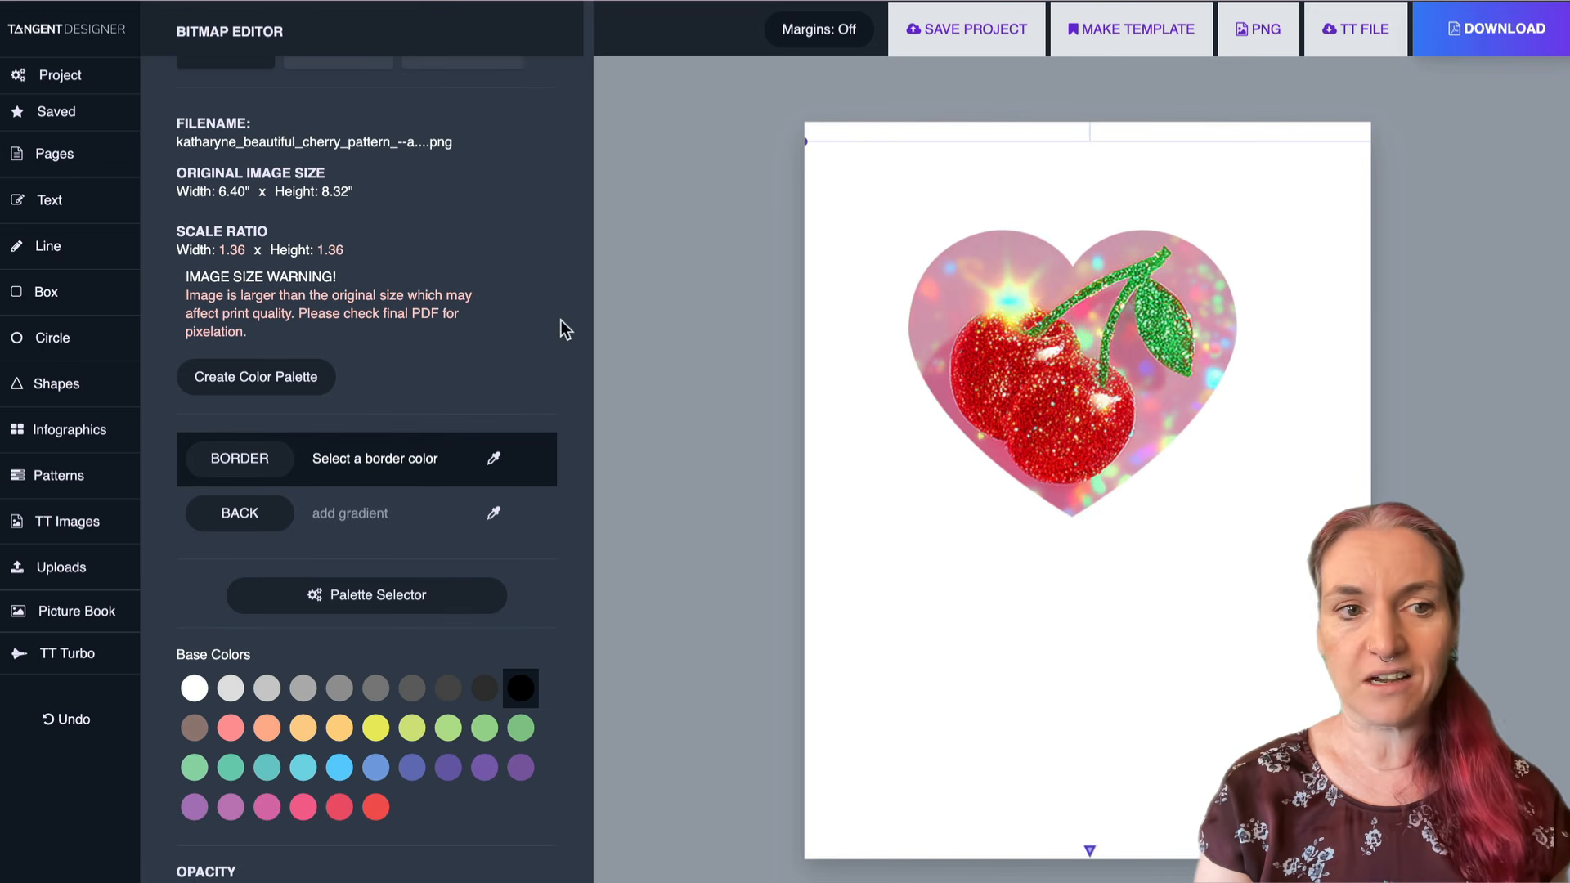
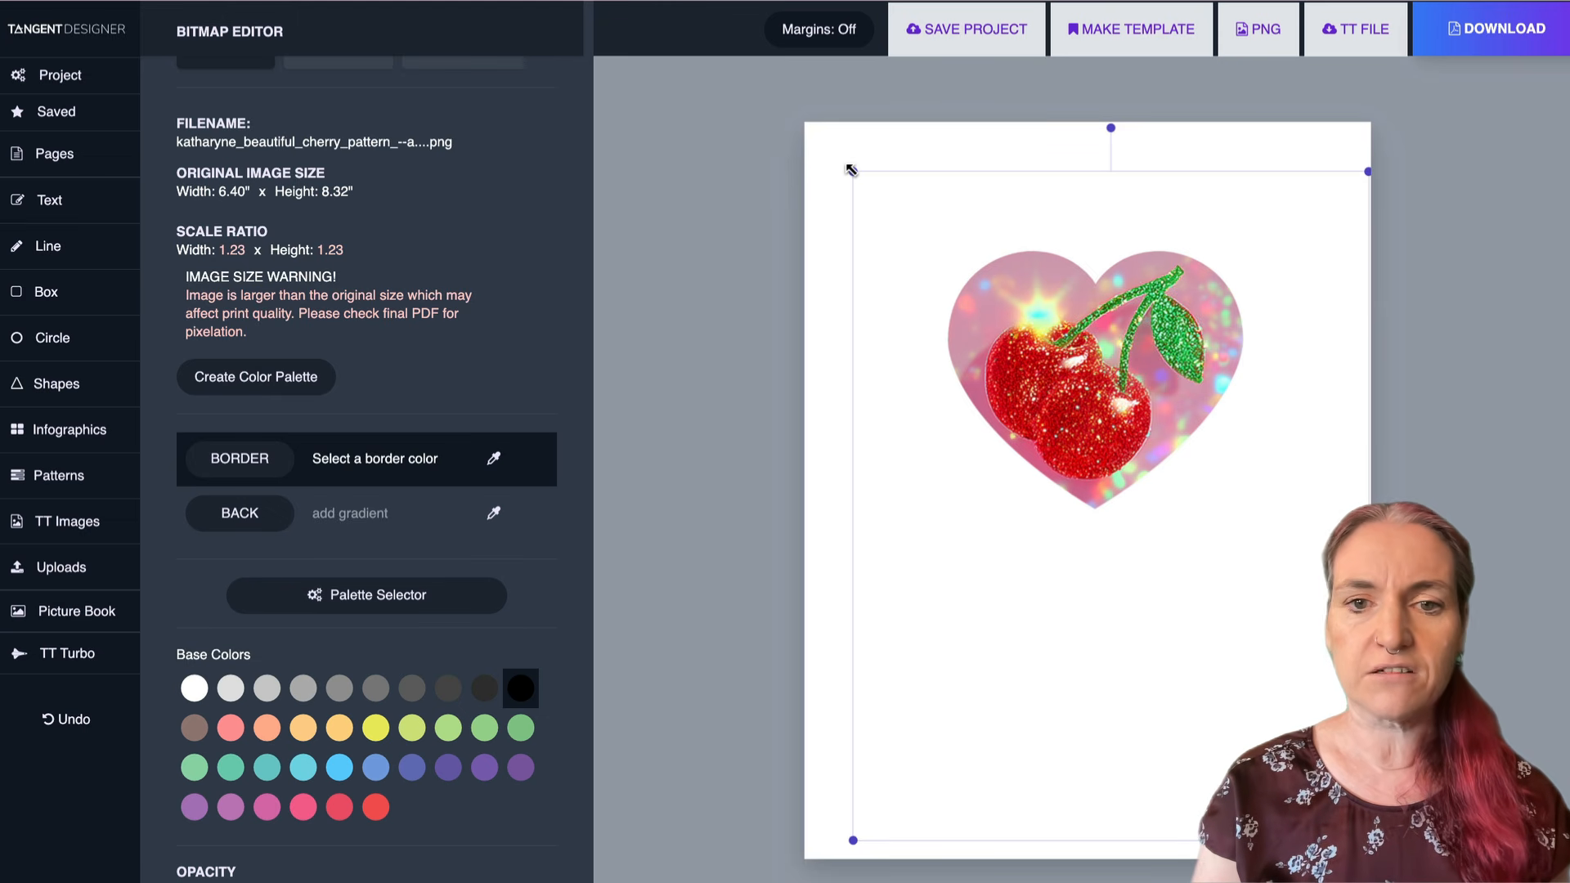
pyautogui.moveTo(850, 169); pyautogui.dragTo(947, 240)
pyautogui.moveTo(1179, 430); pyautogui.dragTo(1114, 322)
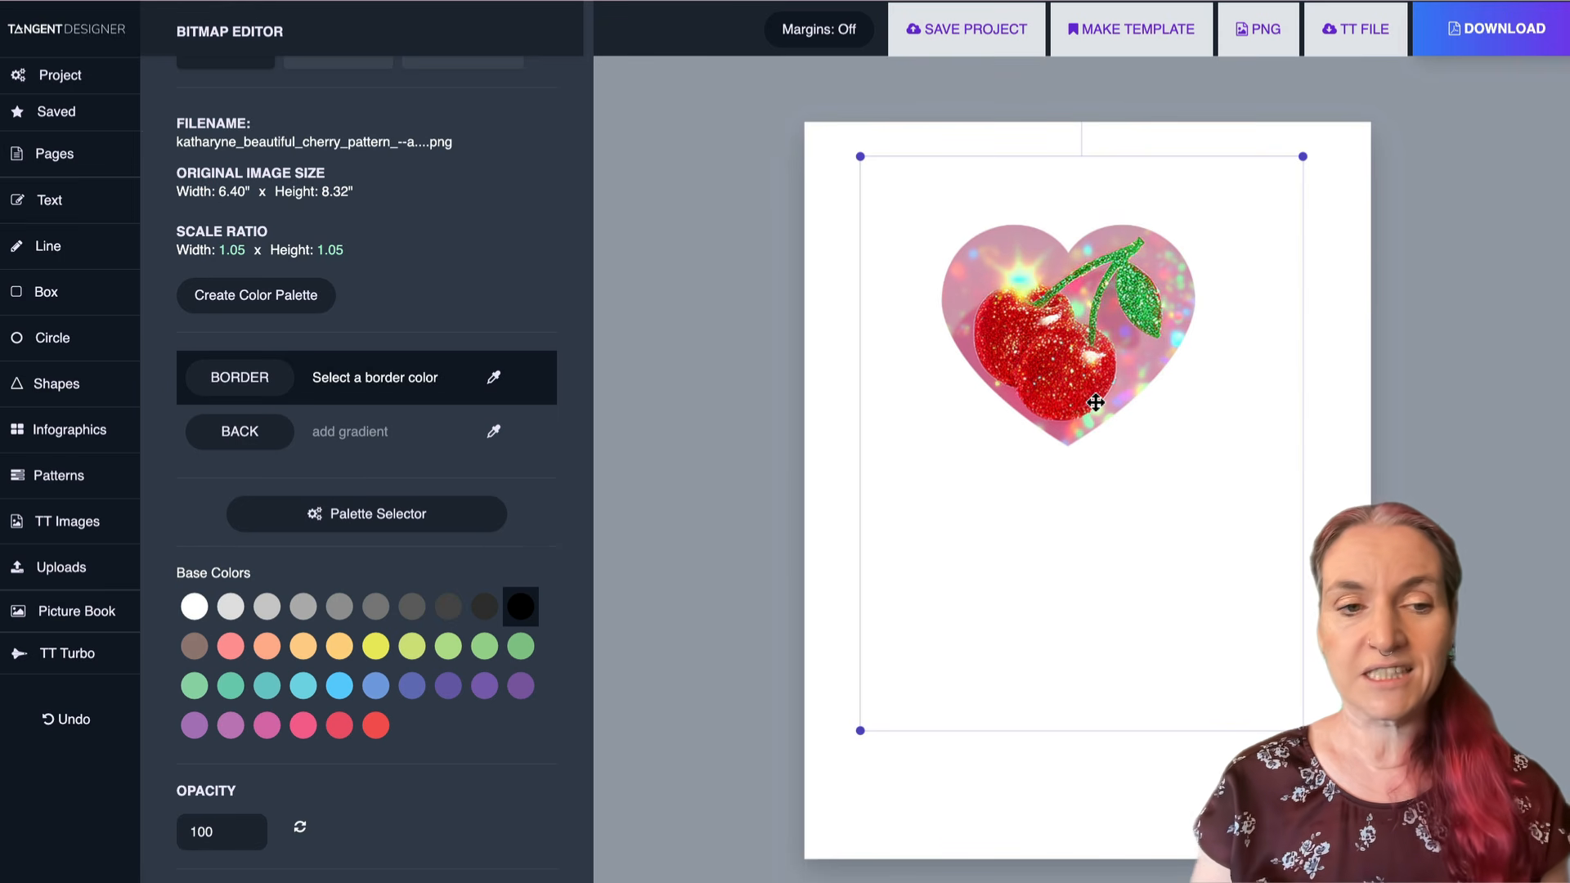
# - Show a drop shadow on the heart-masked cherry image
pyautogui.scroll(-5, 469, 204)
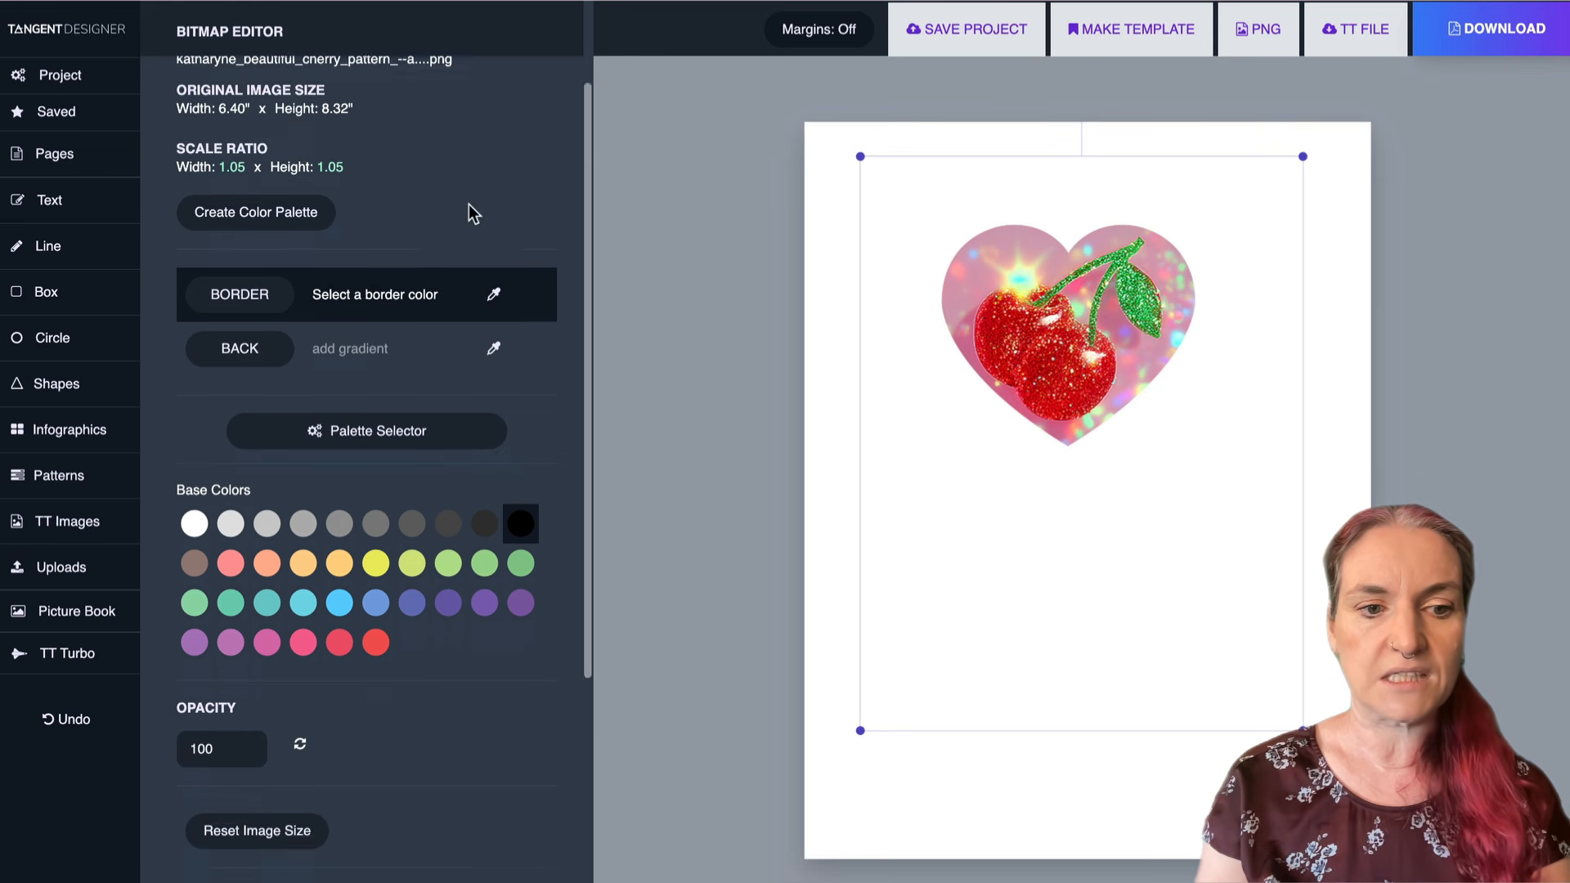
pyautogui.scroll(5, 235, 528)
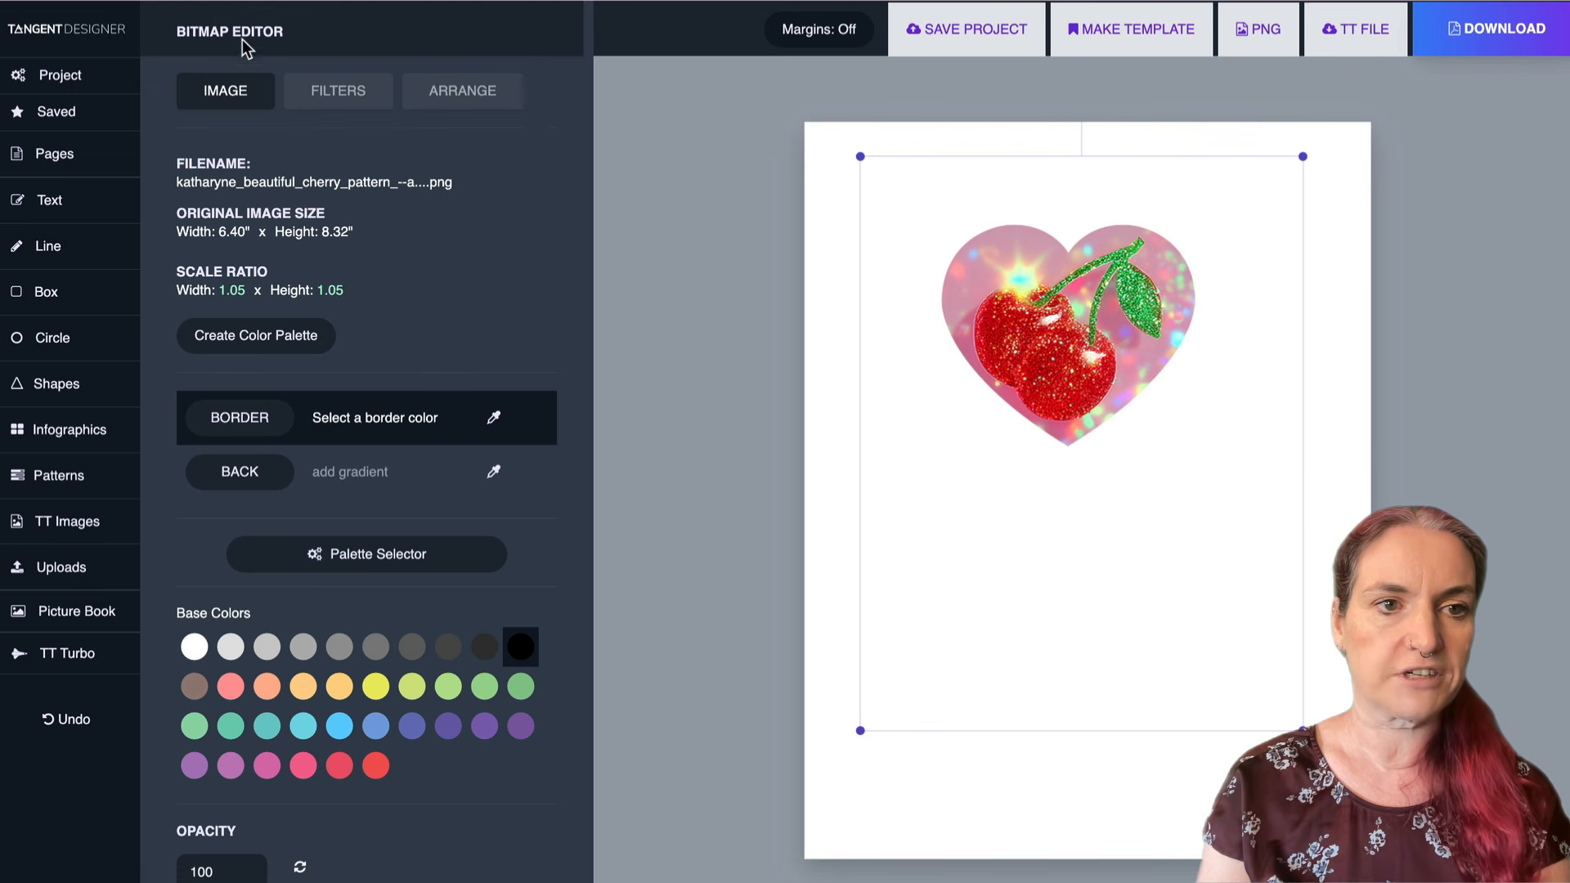
pyautogui.scroll(-6, 297, 175)
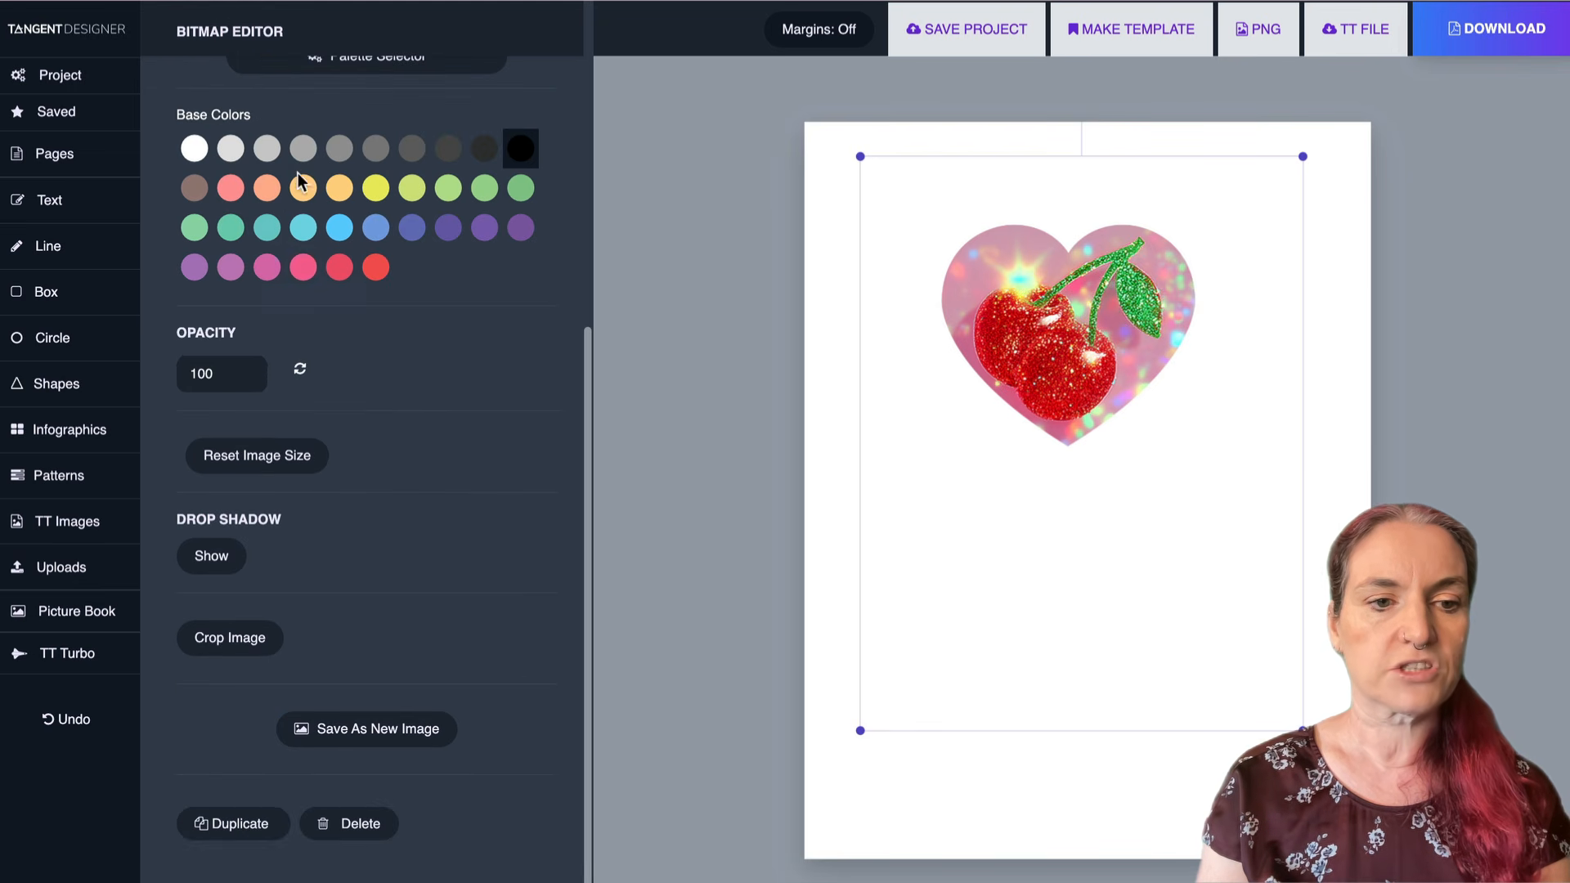
pyautogui.click(219, 564)
pyautogui.click(219, 564)
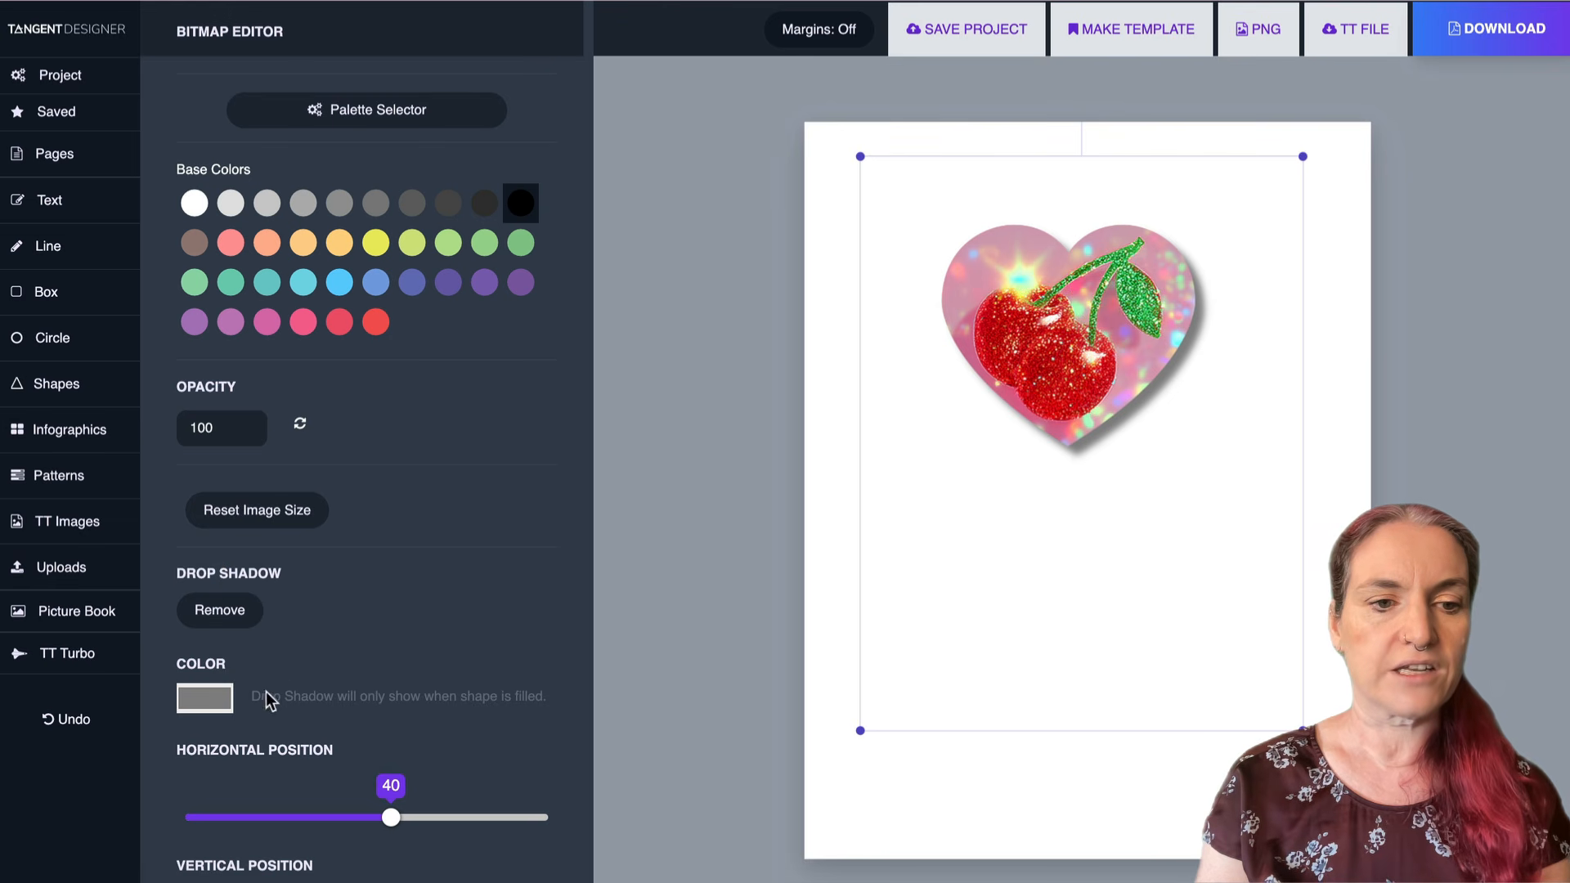
# - Try a red sampled from the artwork, black and dark maroon as the shadow color, and settle on the light blue base color
pyautogui.click(203, 697)
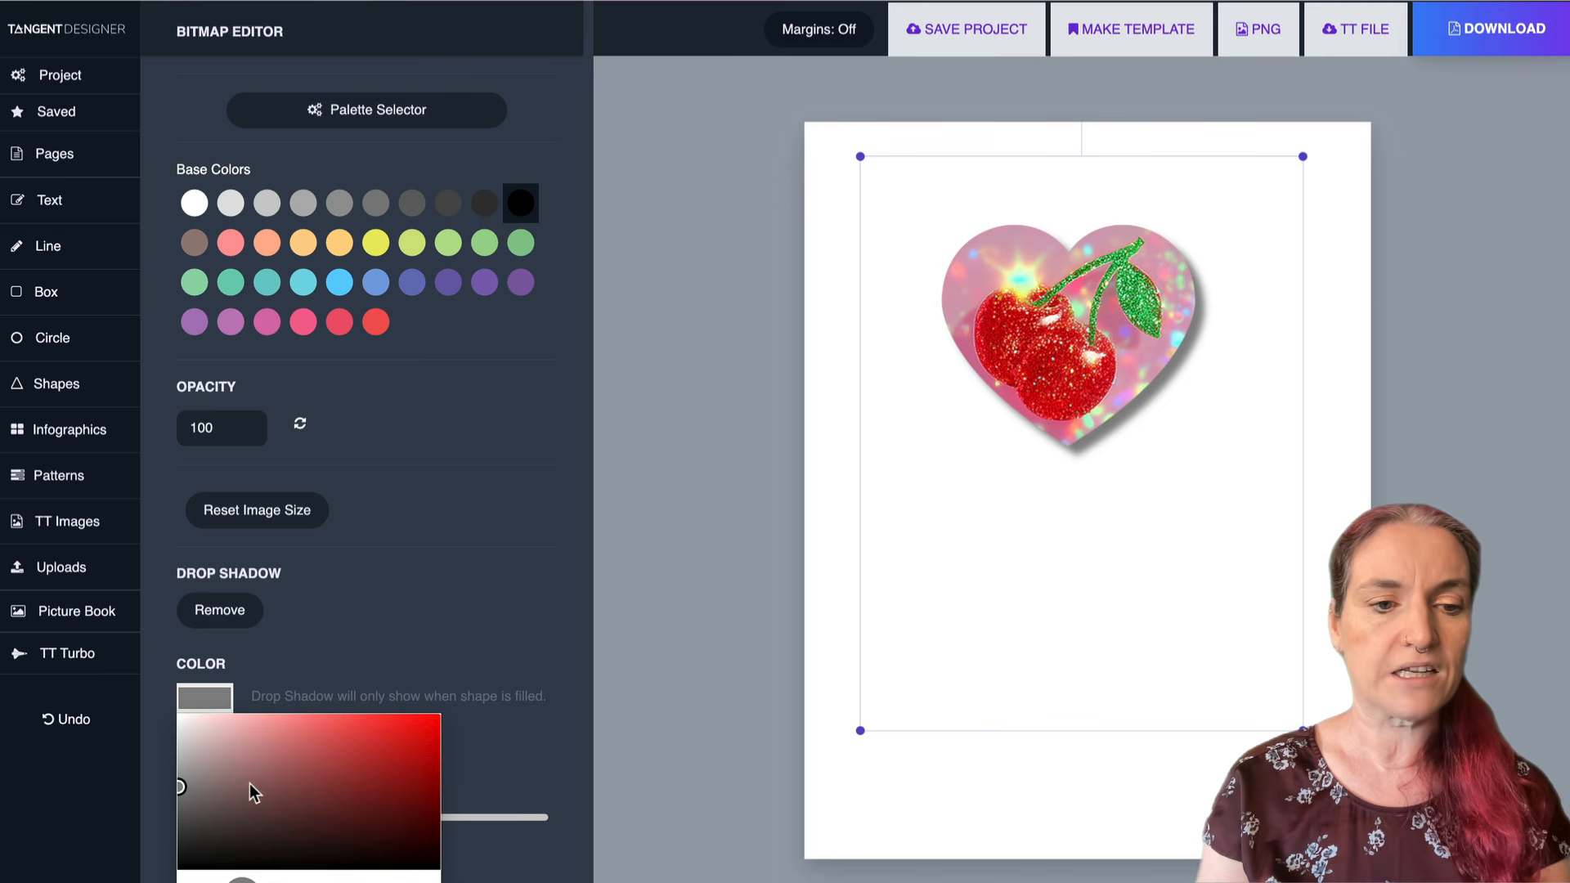
pyautogui.click(245, 875)
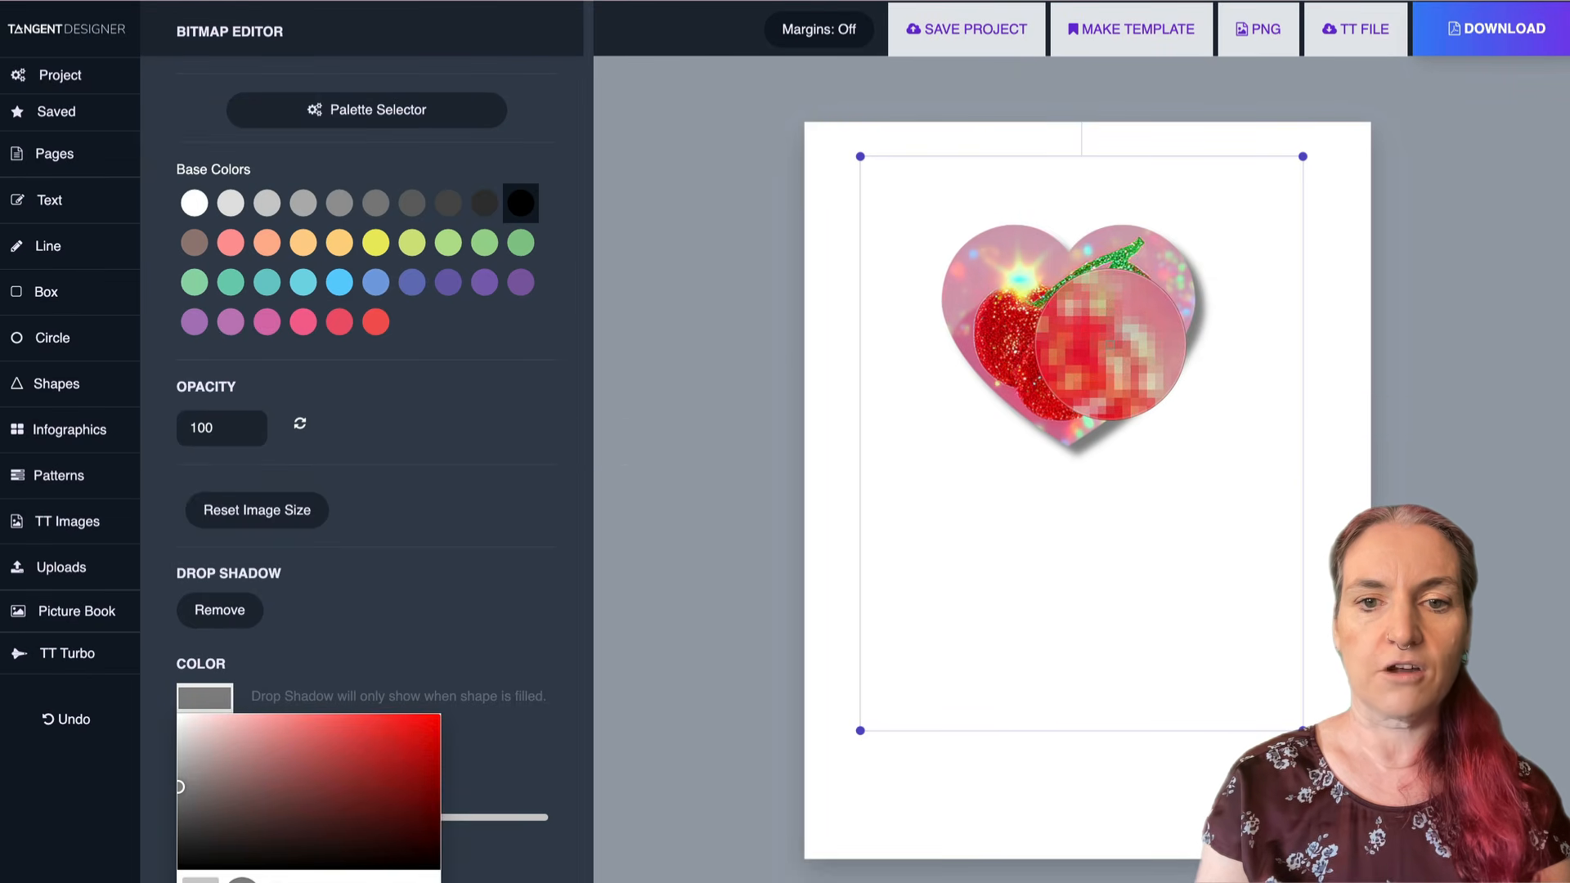
pyautogui.click(1111, 344)
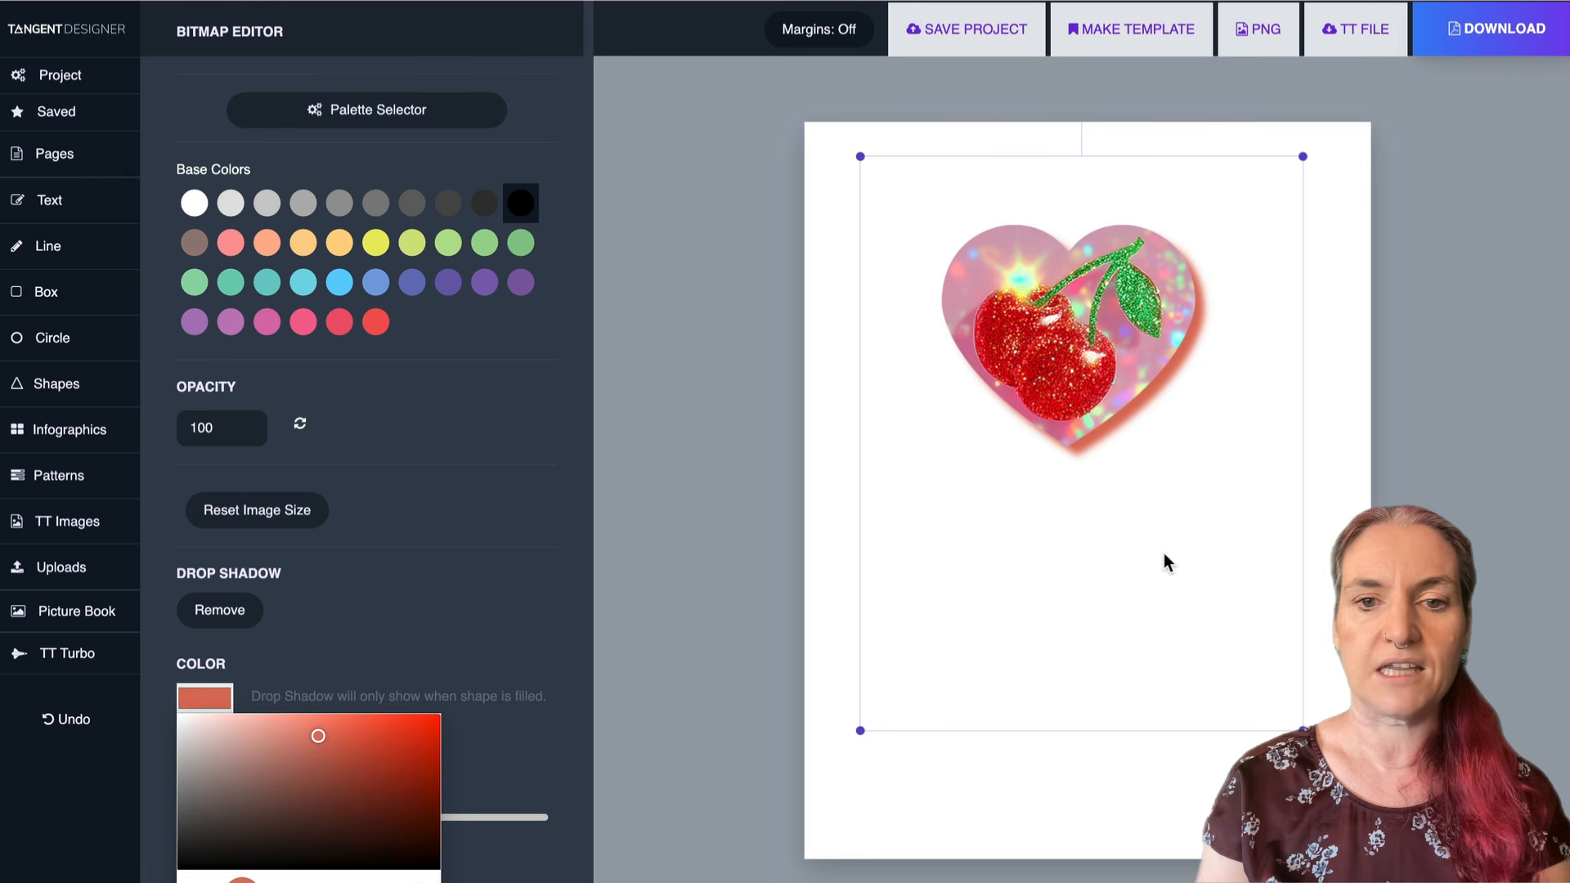
pyautogui.moveTo(318, 736)
pyautogui.mouseDown()
pyautogui.moveTo(351, 812)
pyautogui.moveTo(435, 860)
pyautogui.mouseUp()
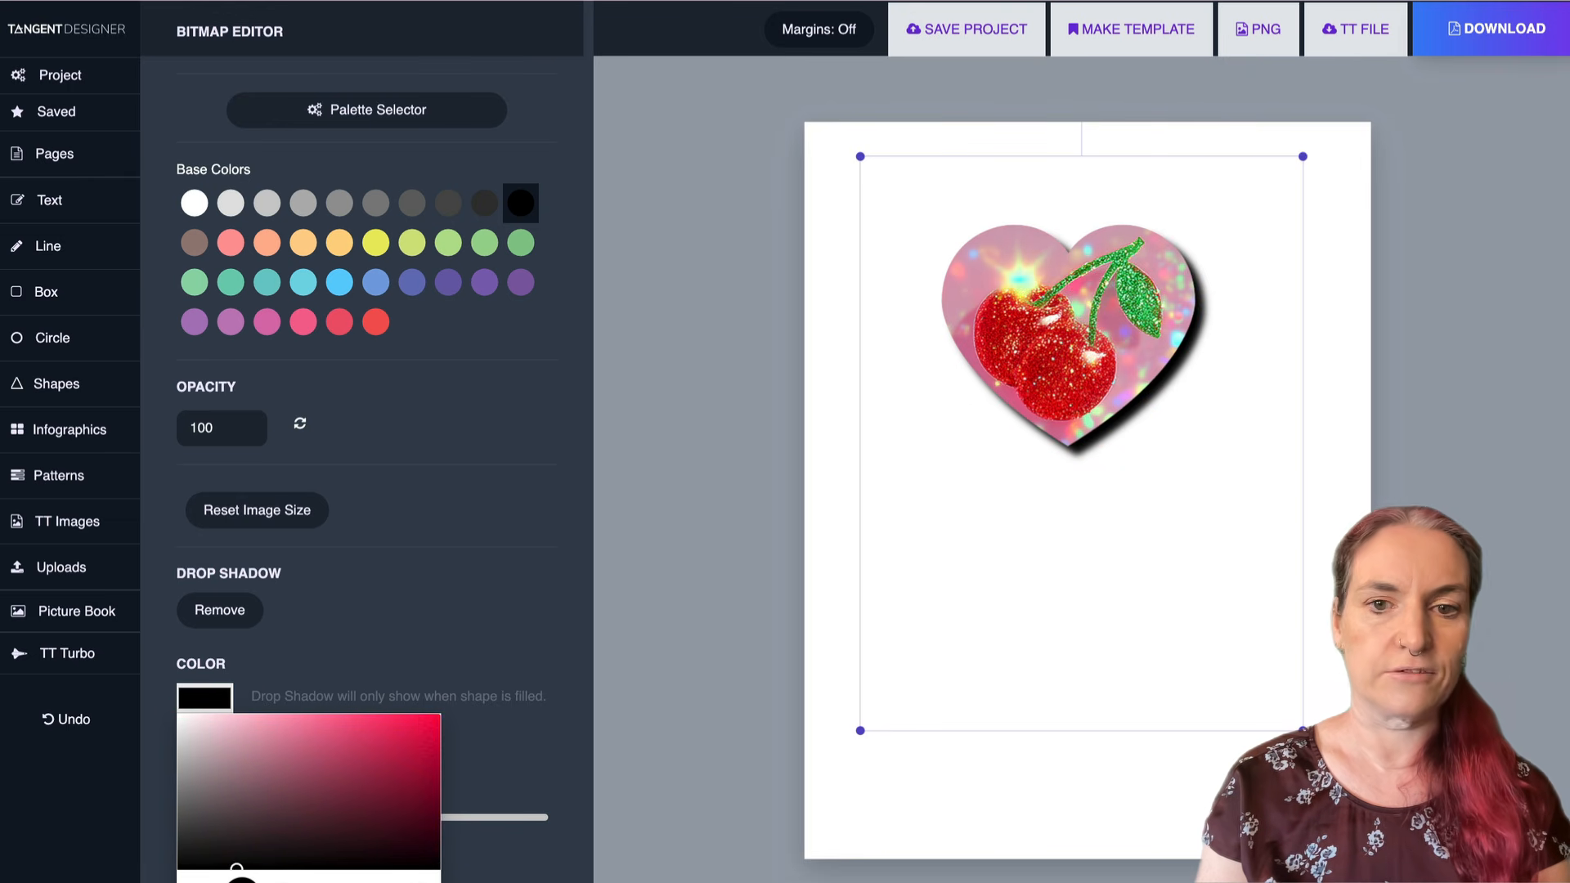
pyautogui.moveTo(236, 867)
pyautogui.mouseDown()
pyautogui.moveTo(210, 830)
pyautogui.moveTo(317, 806)
pyautogui.mouseUp()
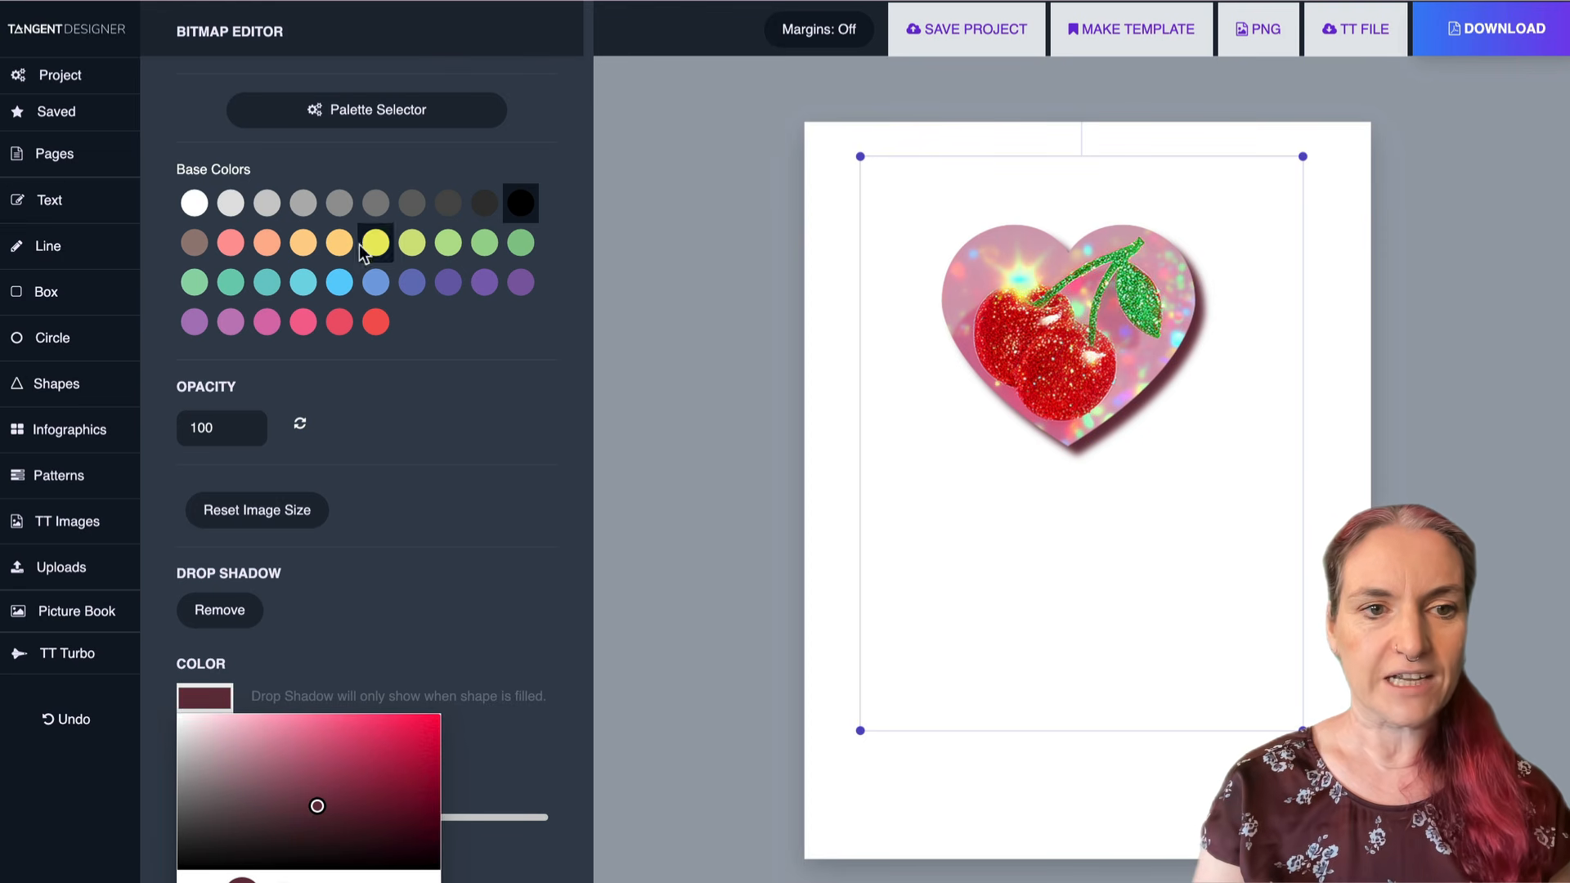
pyautogui.click(340, 282)
# - Set the shadow's blur to 82, vertical position to -7 and horizontal position to 34, and finally remove the shadow
pyautogui.scroll(-3, 354, 734)
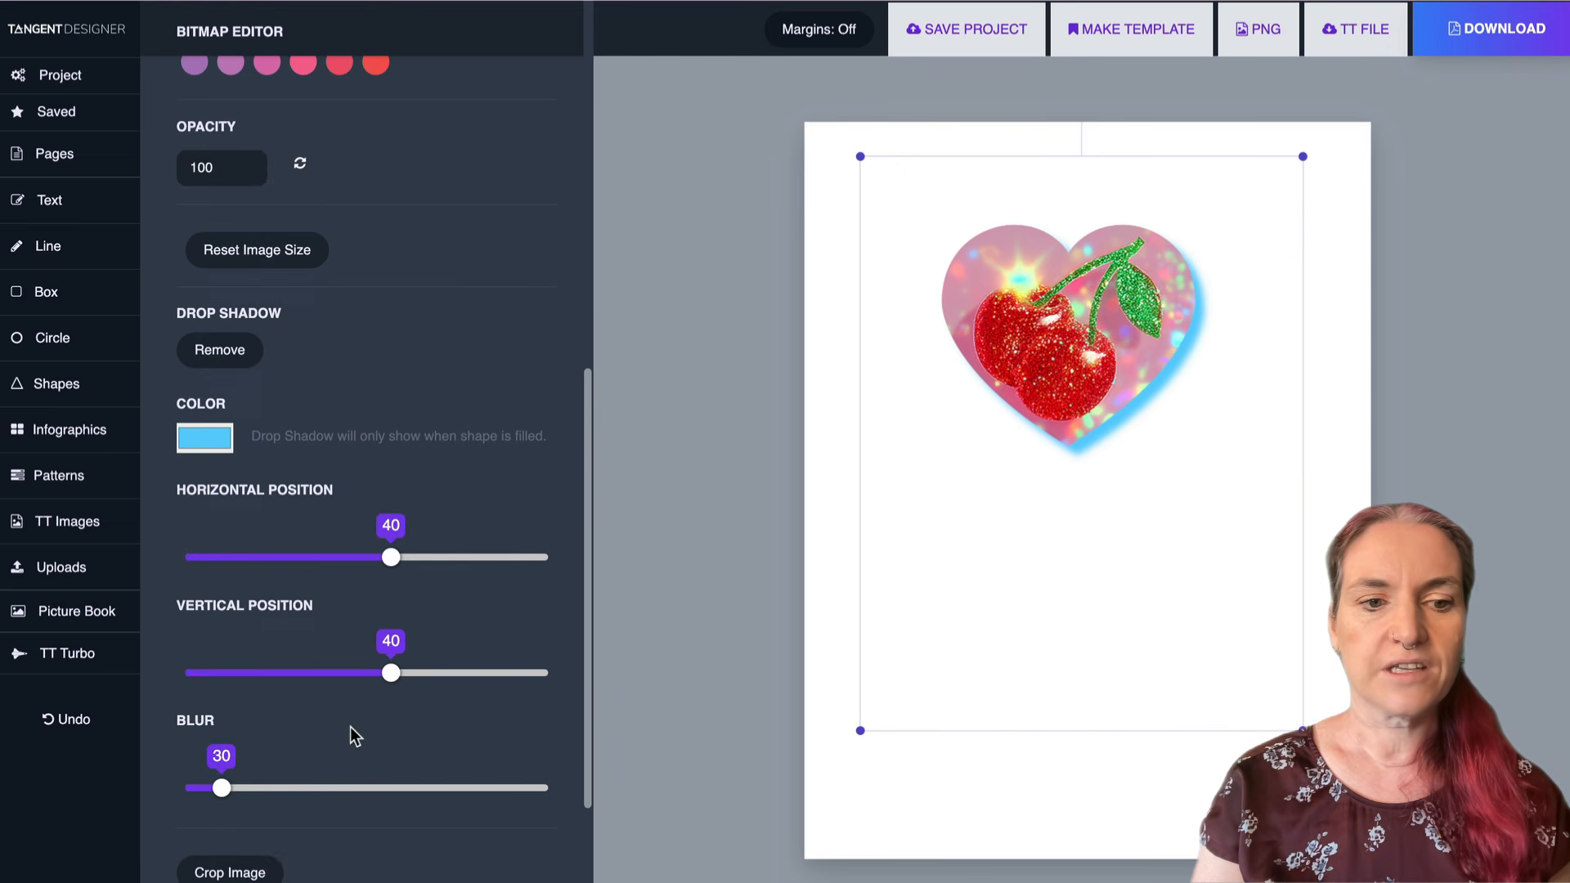
pyautogui.moveTo(221, 785); pyautogui.dragTo(286, 797)
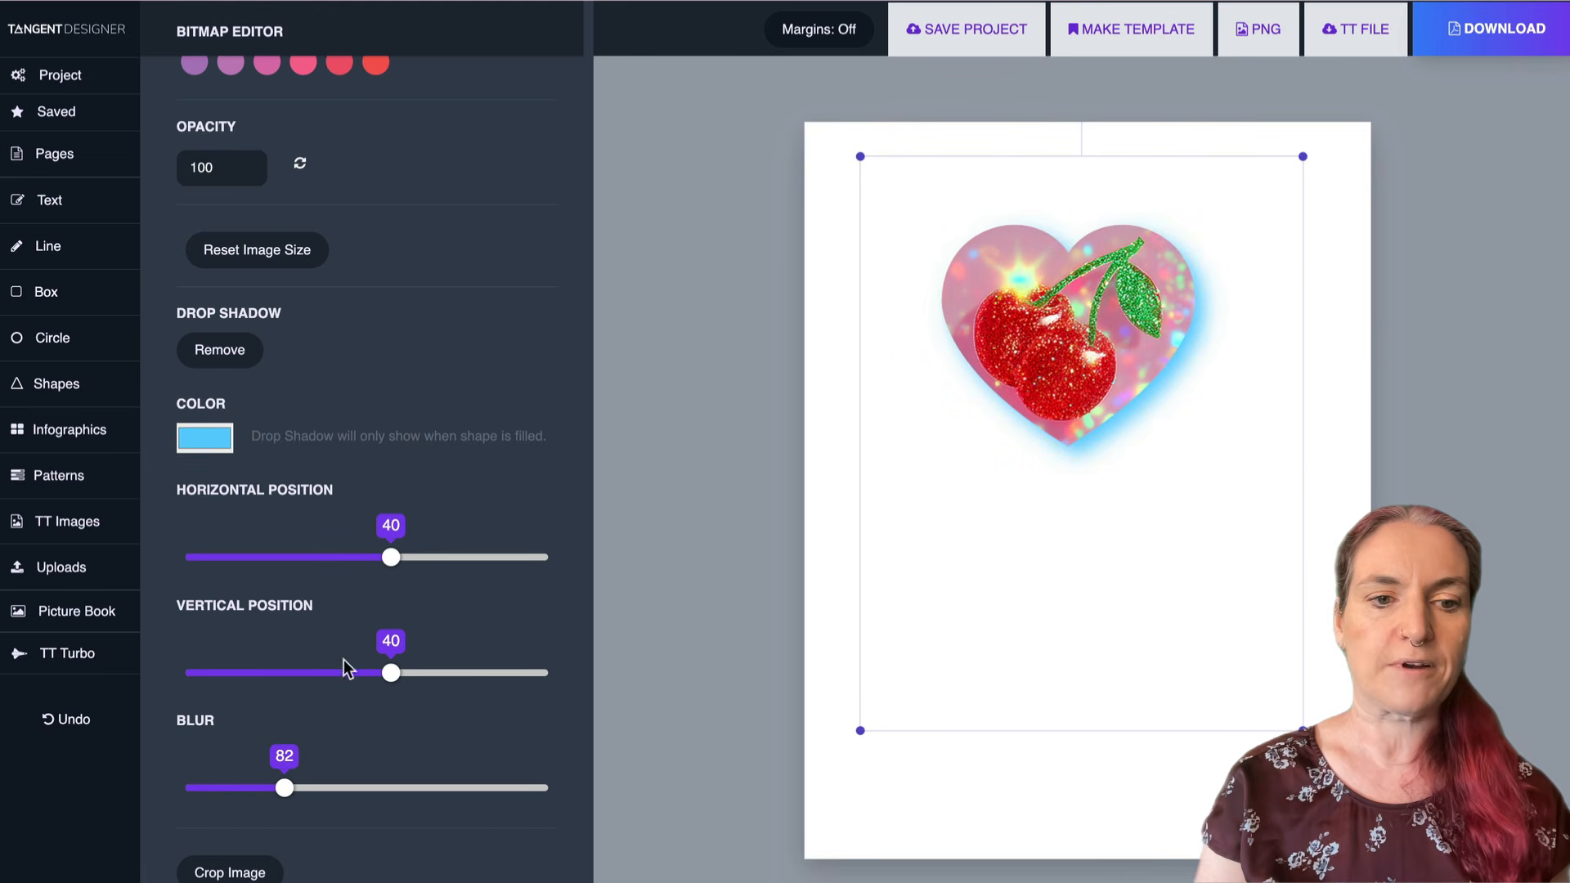
pyautogui.moveTo(391, 675)
pyautogui.mouseDown()
pyautogui.moveTo(352, 686)
pyautogui.moveTo(365, 687)
pyautogui.mouseUp()
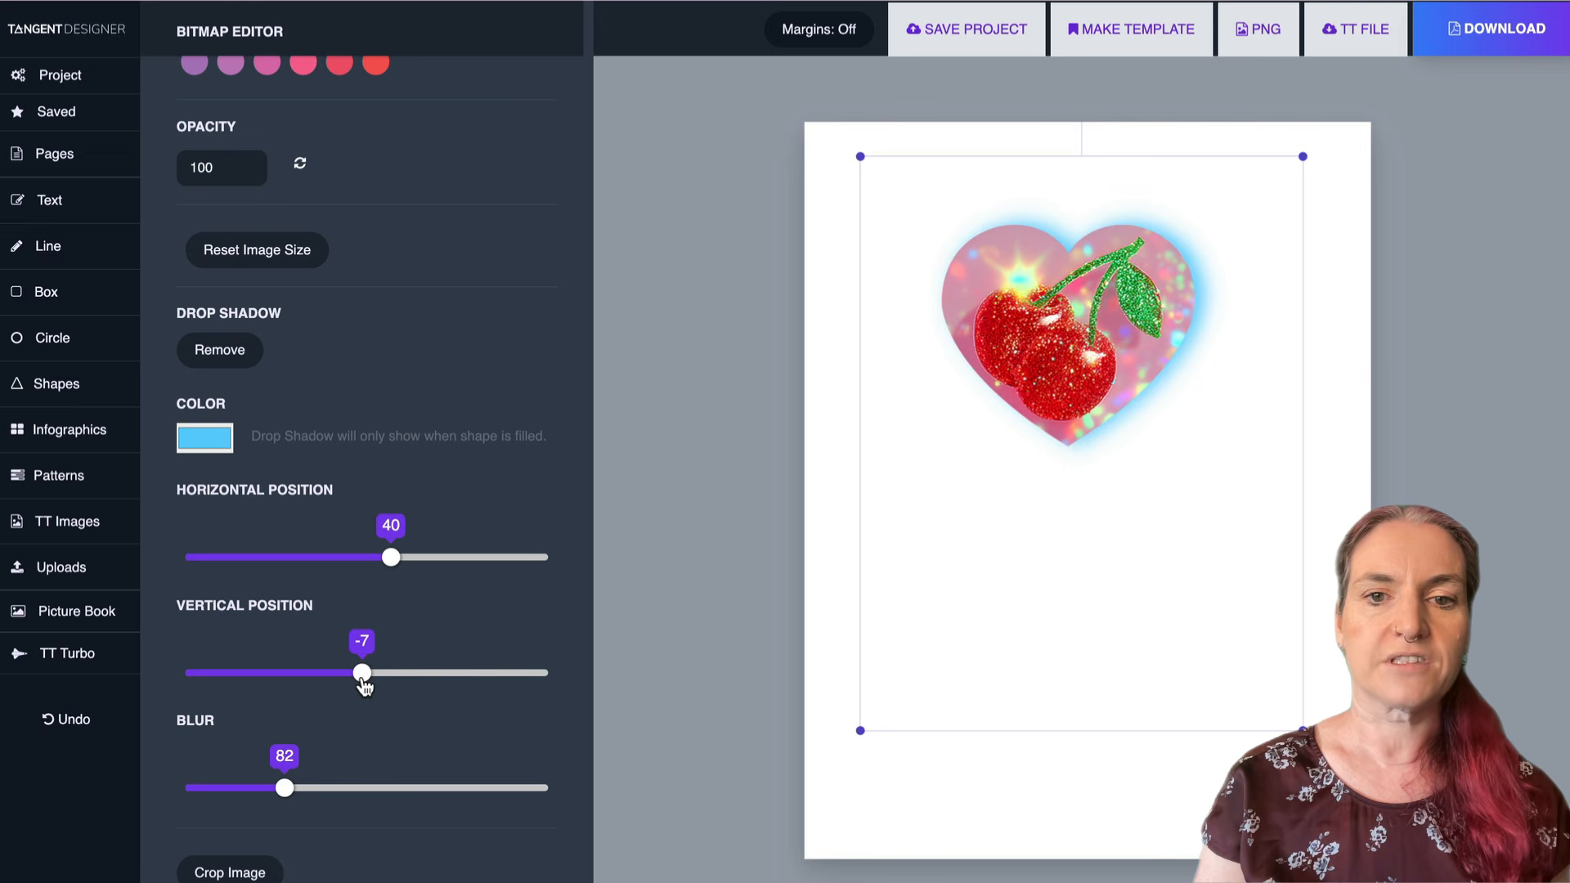
pyautogui.moveTo(391, 562)
pyautogui.mouseDown()
pyautogui.moveTo(365, 564)
pyautogui.moveTo(389, 566)
pyautogui.mouseUp()
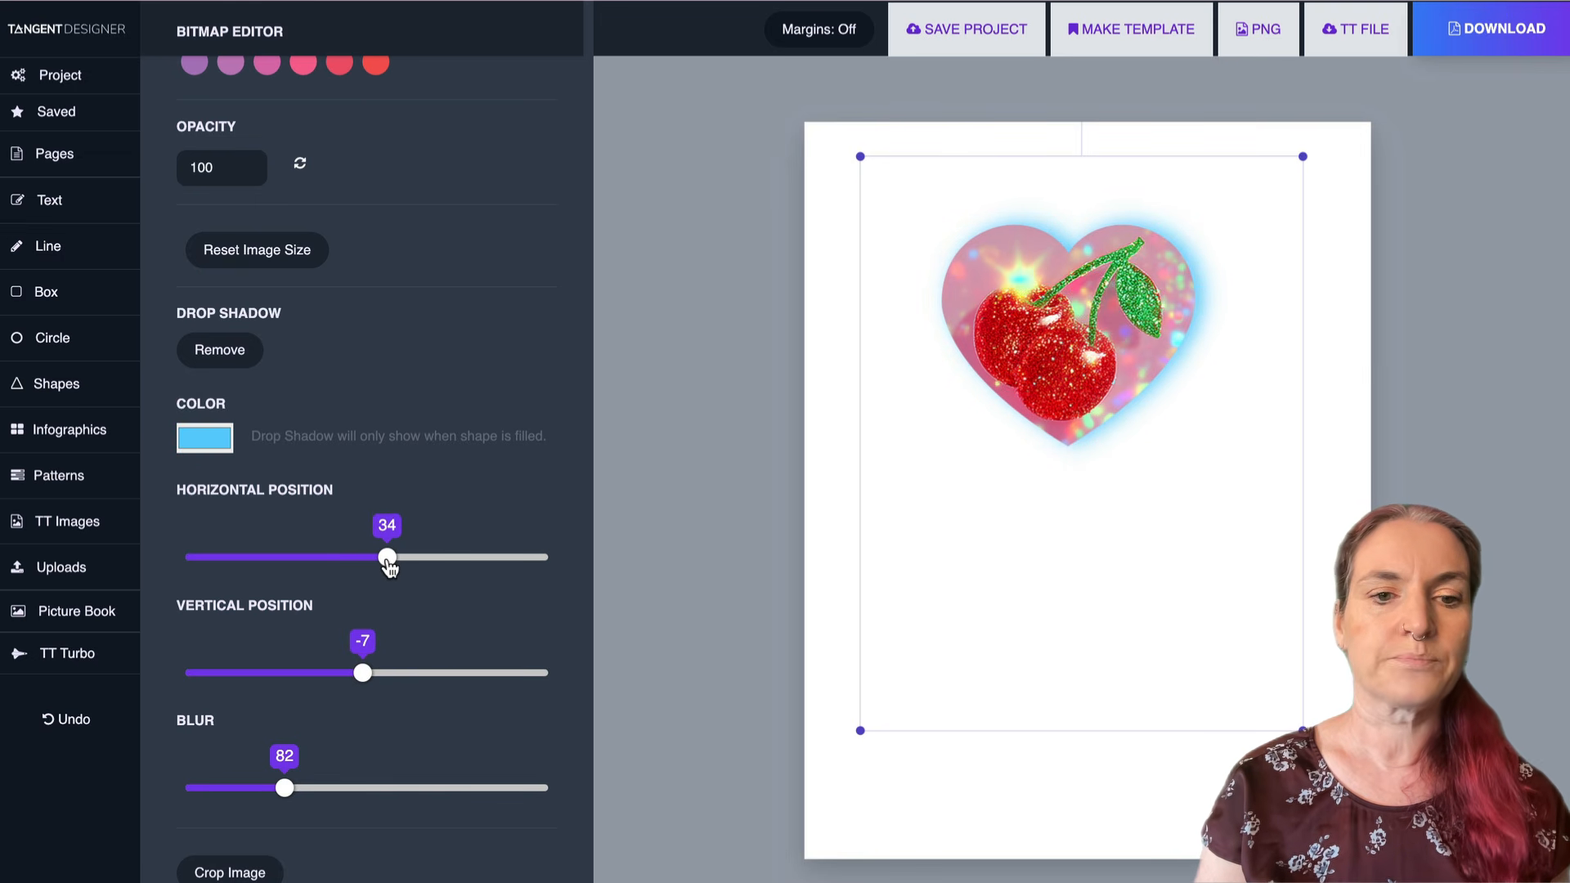
pyautogui.scroll(9, 375, 435)
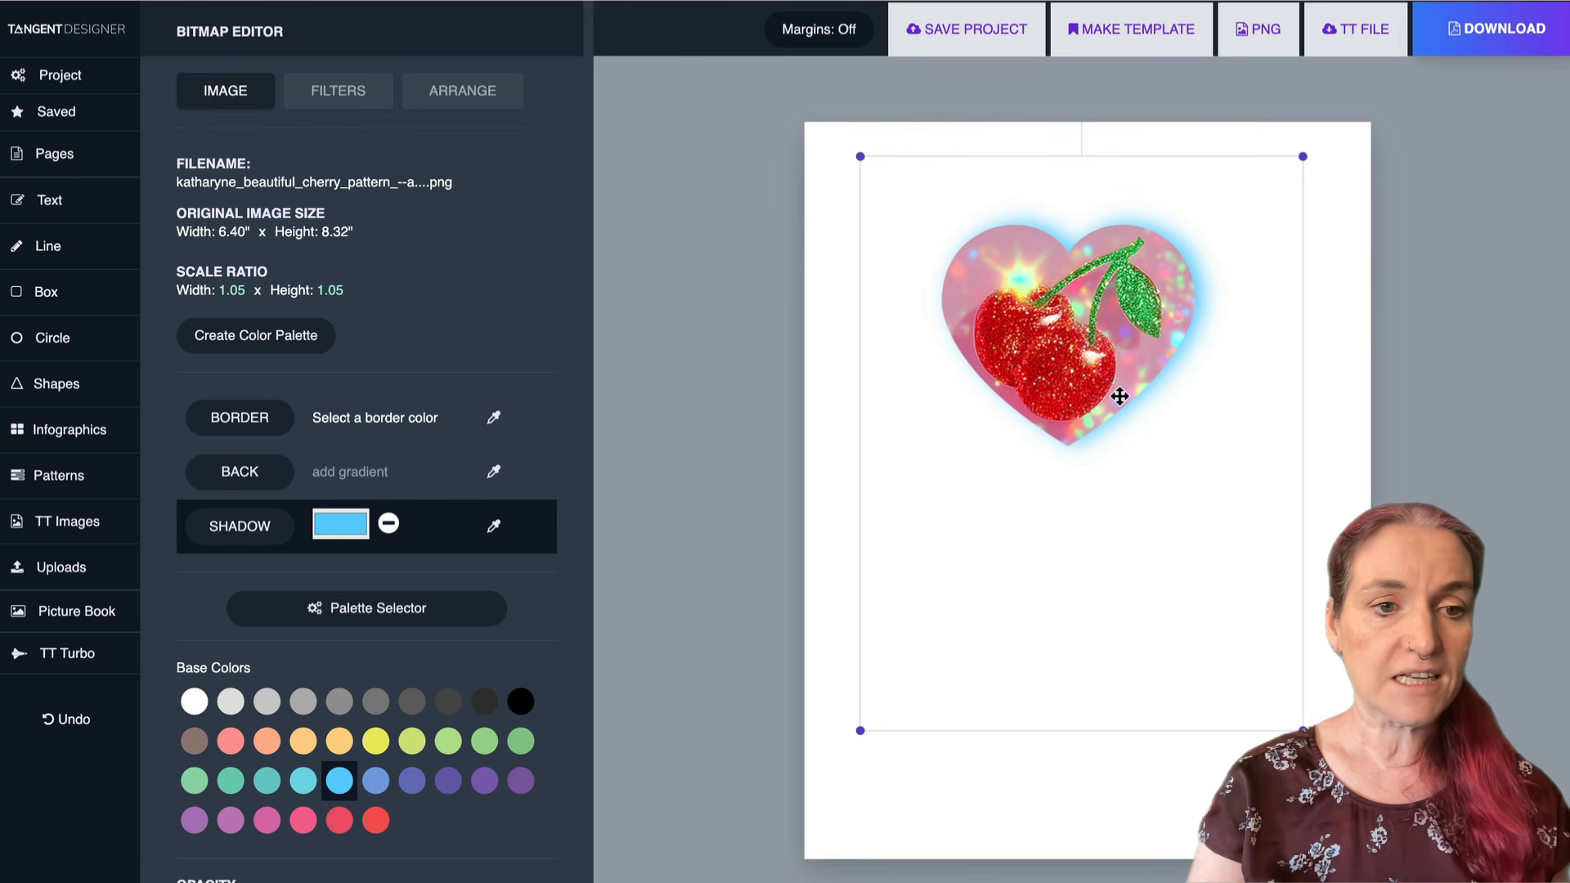
pyautogui.click(391, 524)
# - Add a black heart shape about 4.57" by 4.00" around the masked cherry image, send it behind, and center the image within it
pyautogui.click(33, 384)
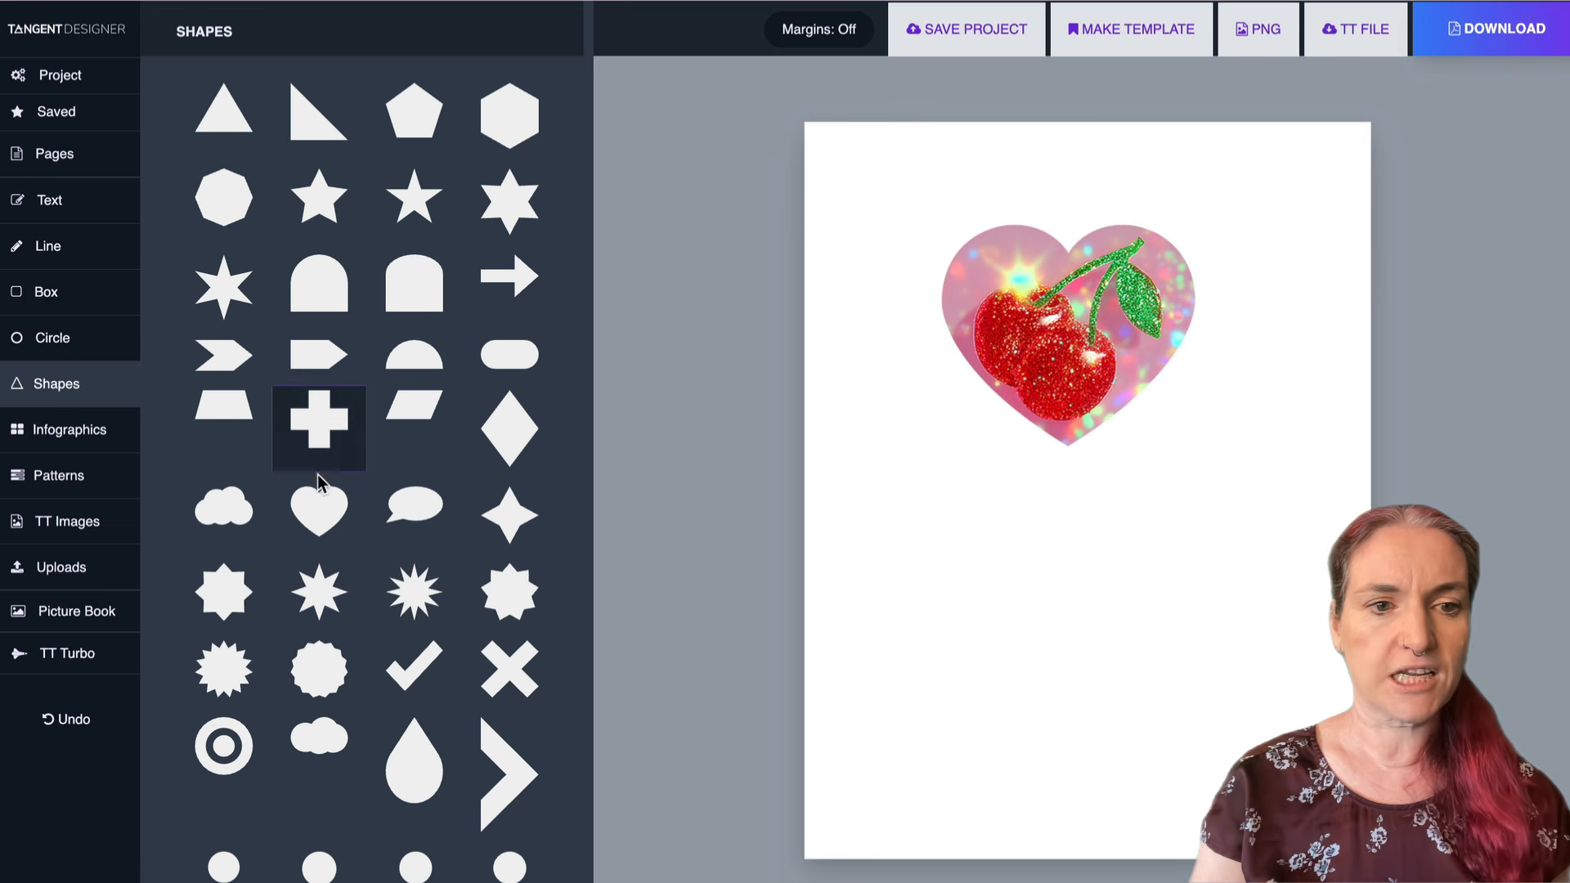
pyautogui.click(319, 511)
pyautogui.click(1014, 281)
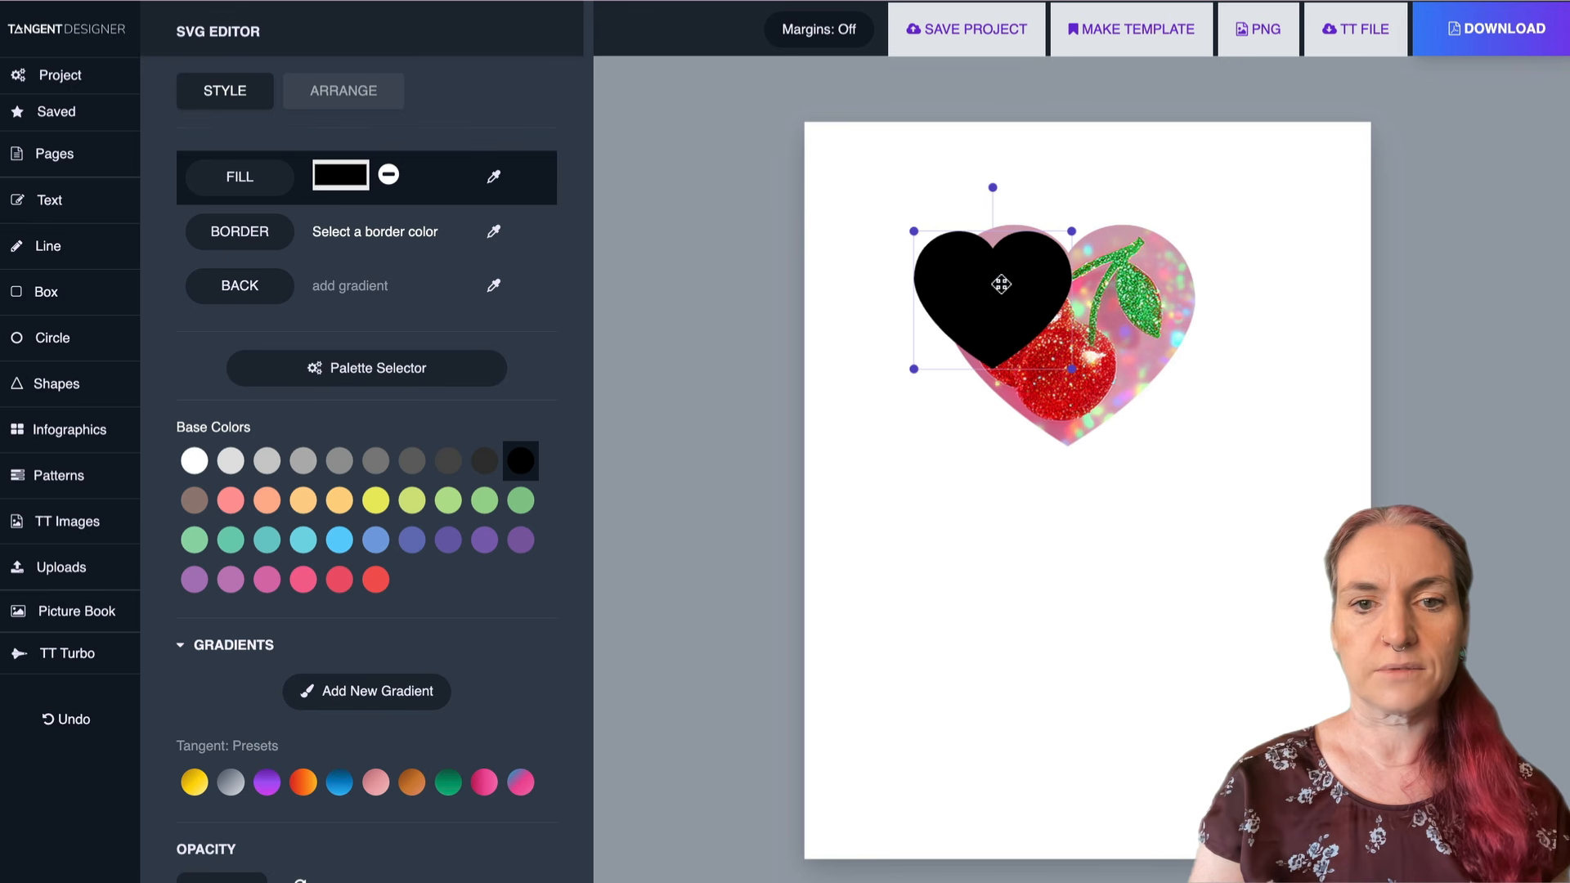
pyautogui.moveTo(1072, 370); pyautogui.dragTo(1219, 473)
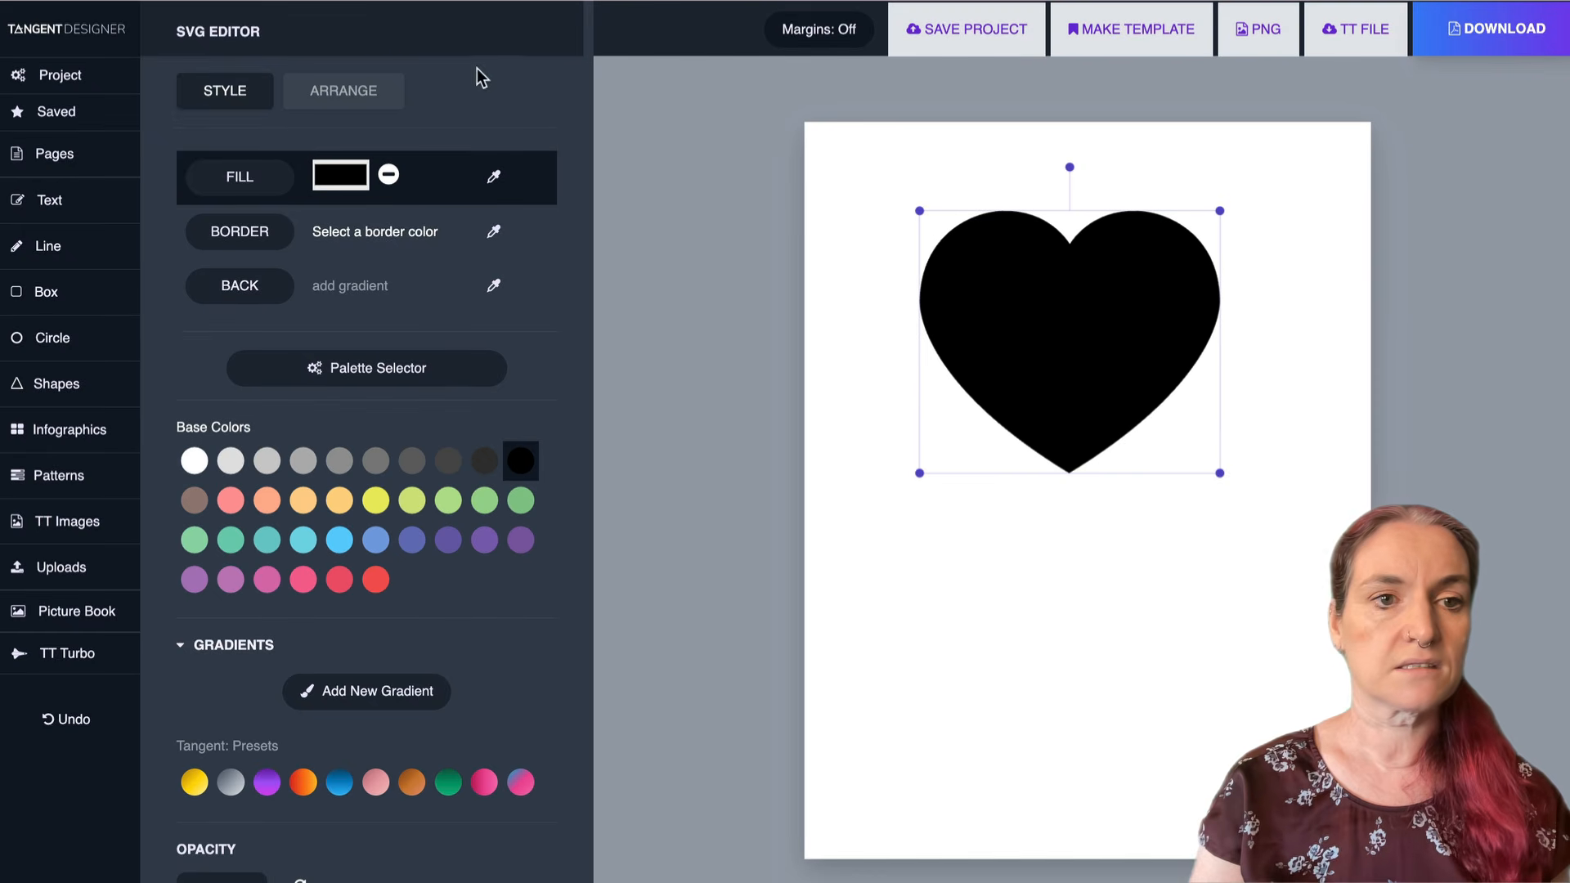
pyautogui.click(343, 89)
pyautogui.click(253, 237)
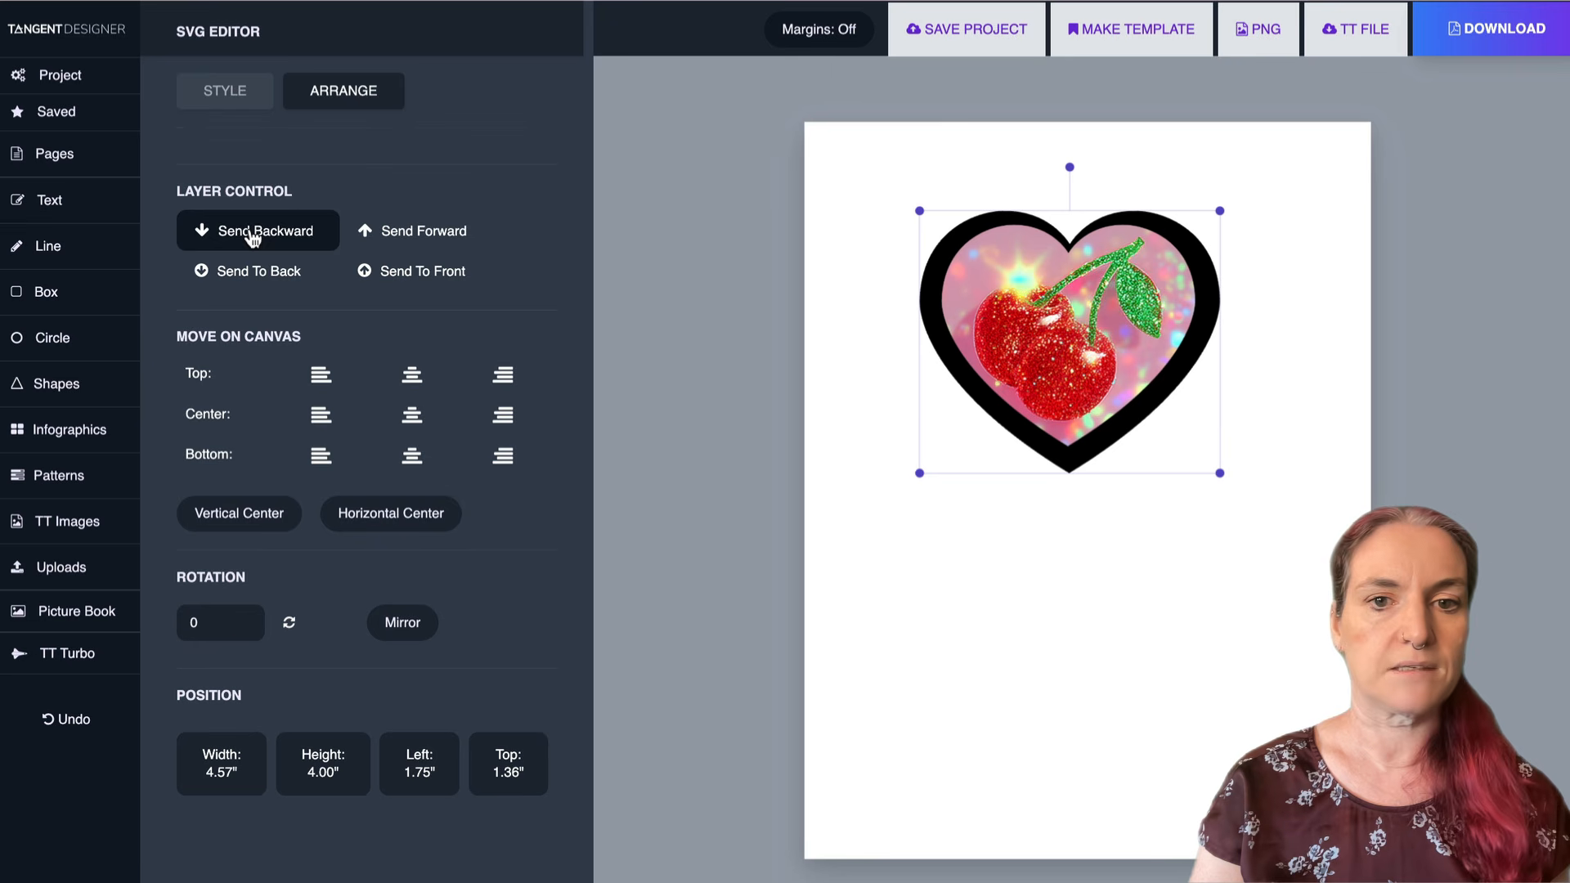
pyautogui.click(982, 412)
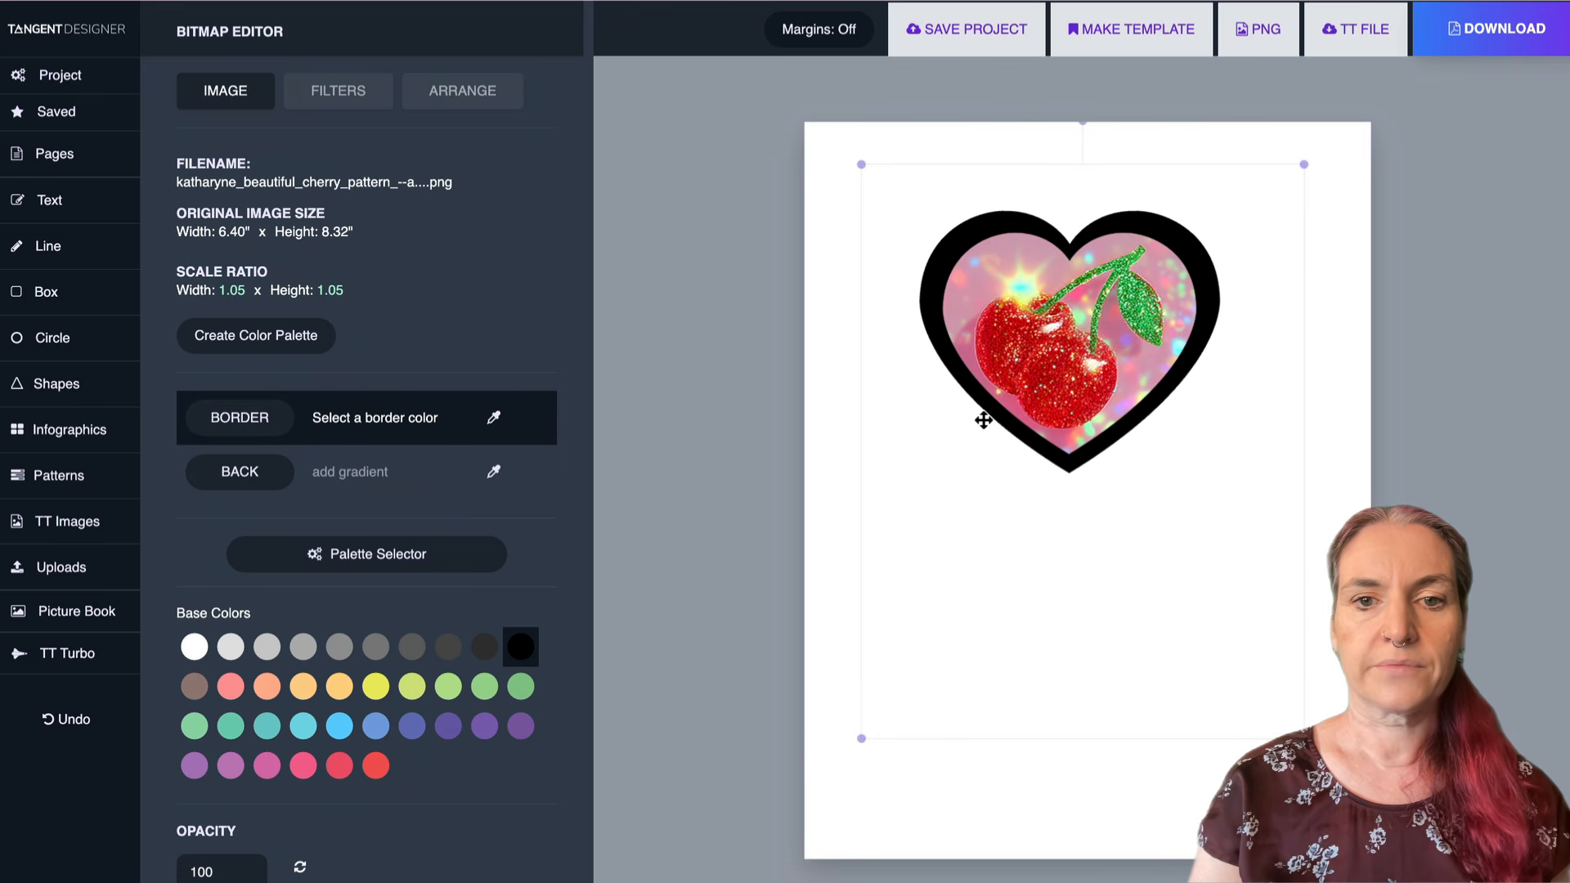
pyautogui.click(1330, 338)
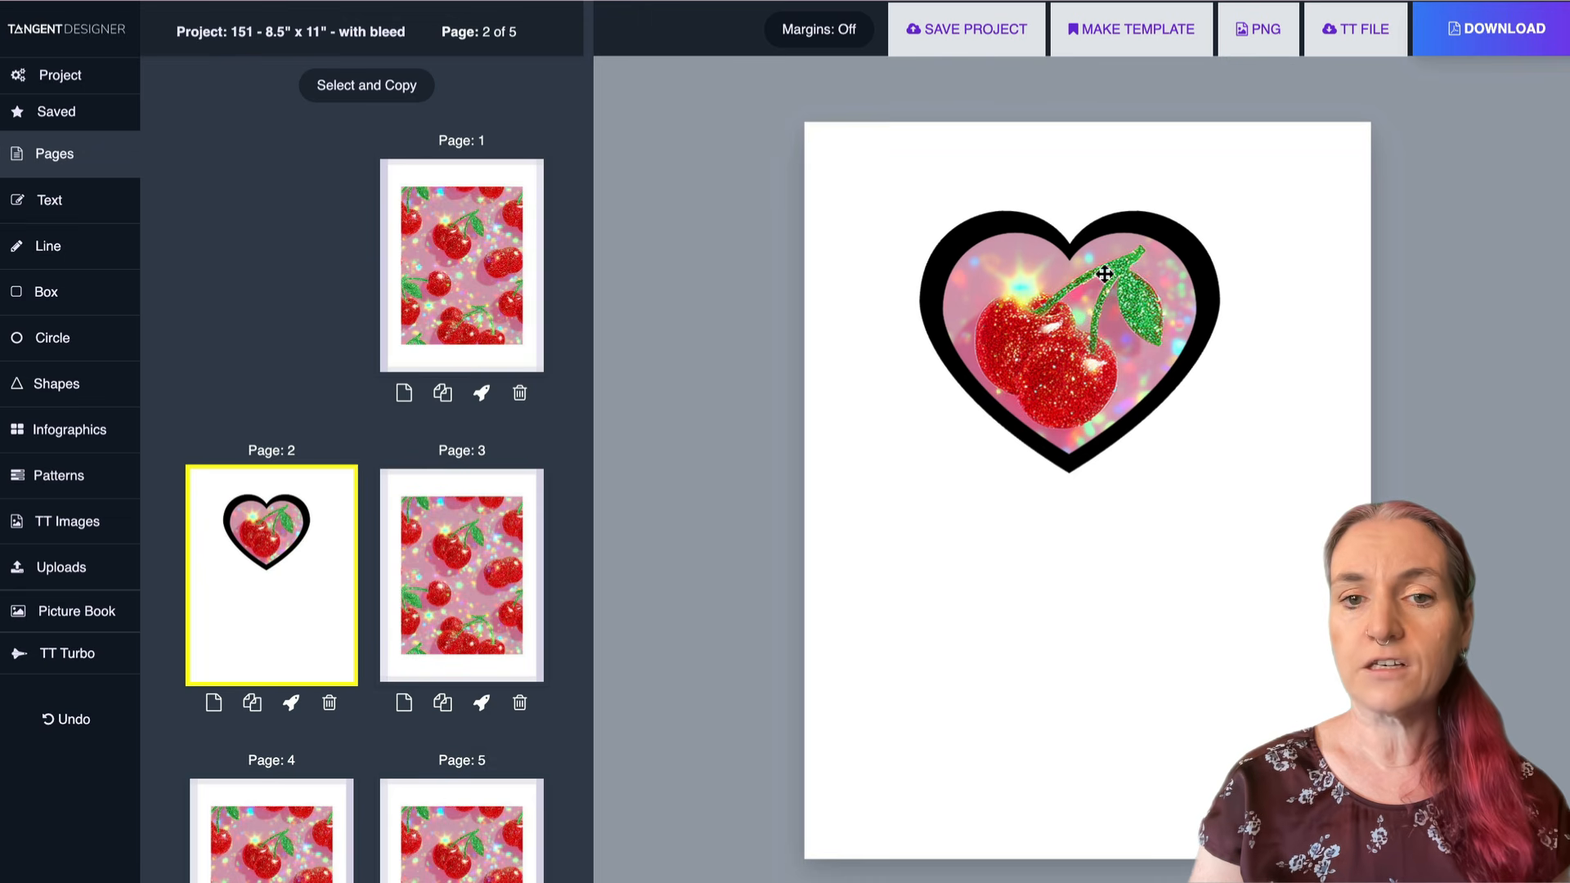
# - Select the heart behind the cherry image, try red and the gray gradient preset as its fill, and send it to the back
pyautogui.rightClick(1087, 306)
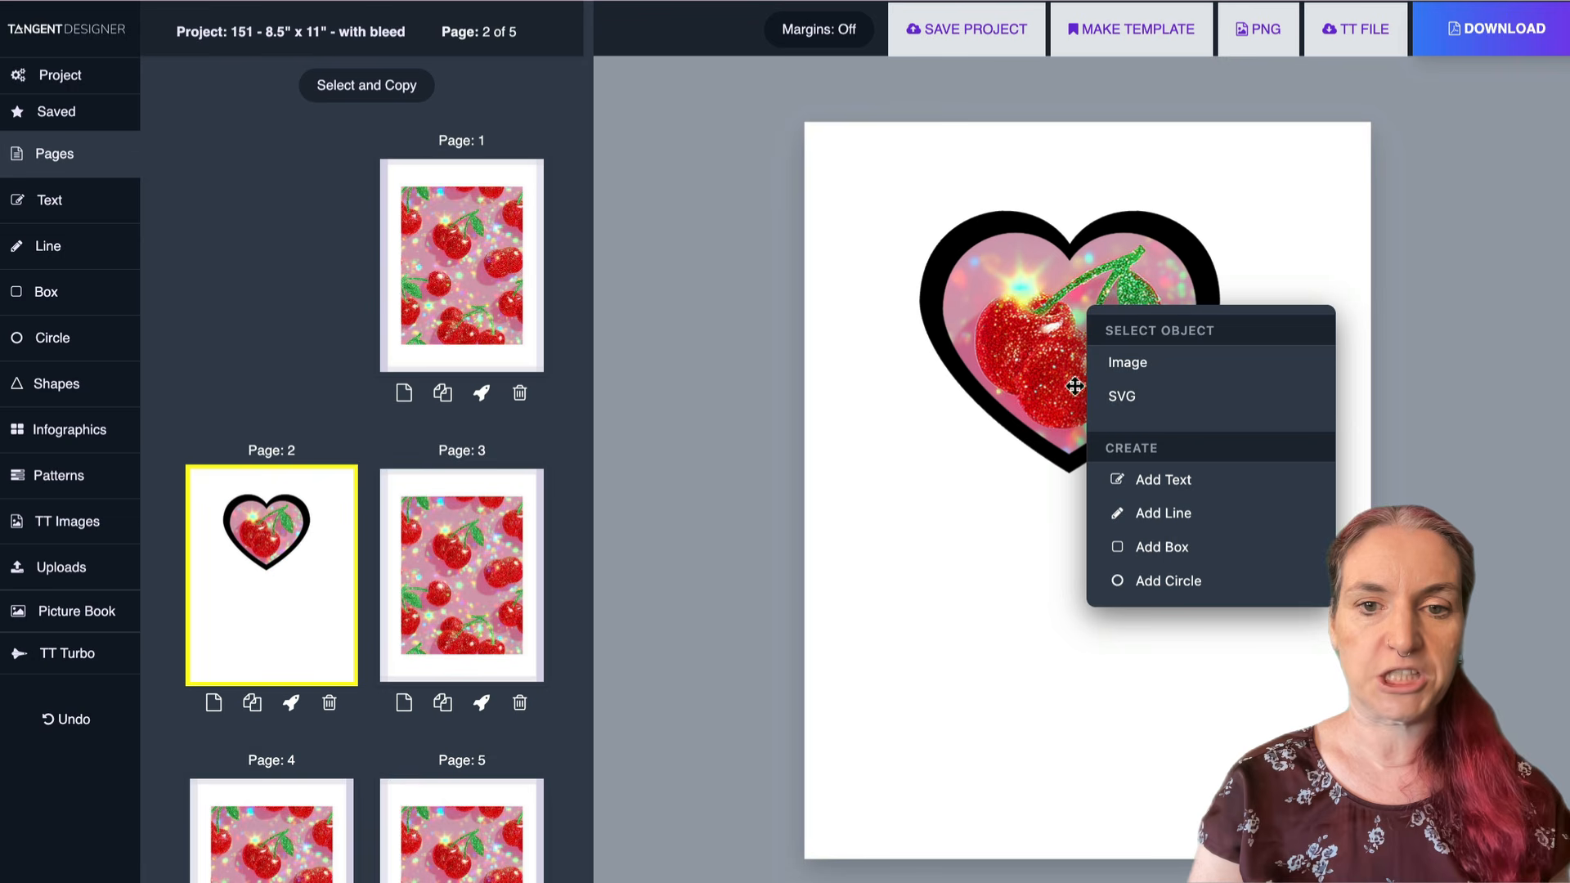
pyautogui.click(1129, 406)
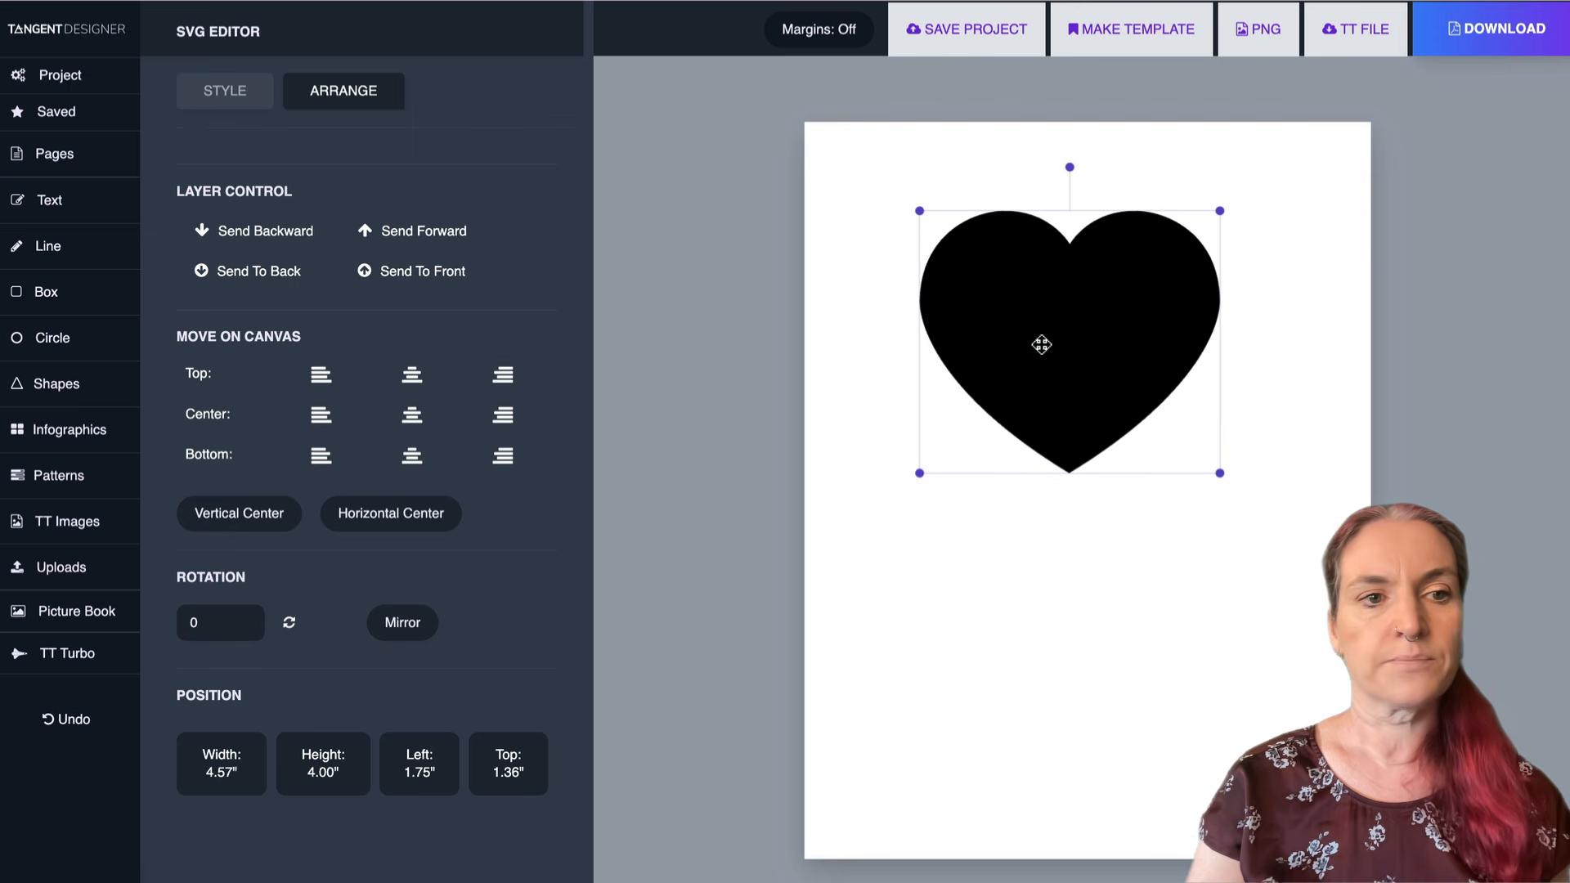
pyautogui.click(223, 94)
pyautogui.click(374, 583)
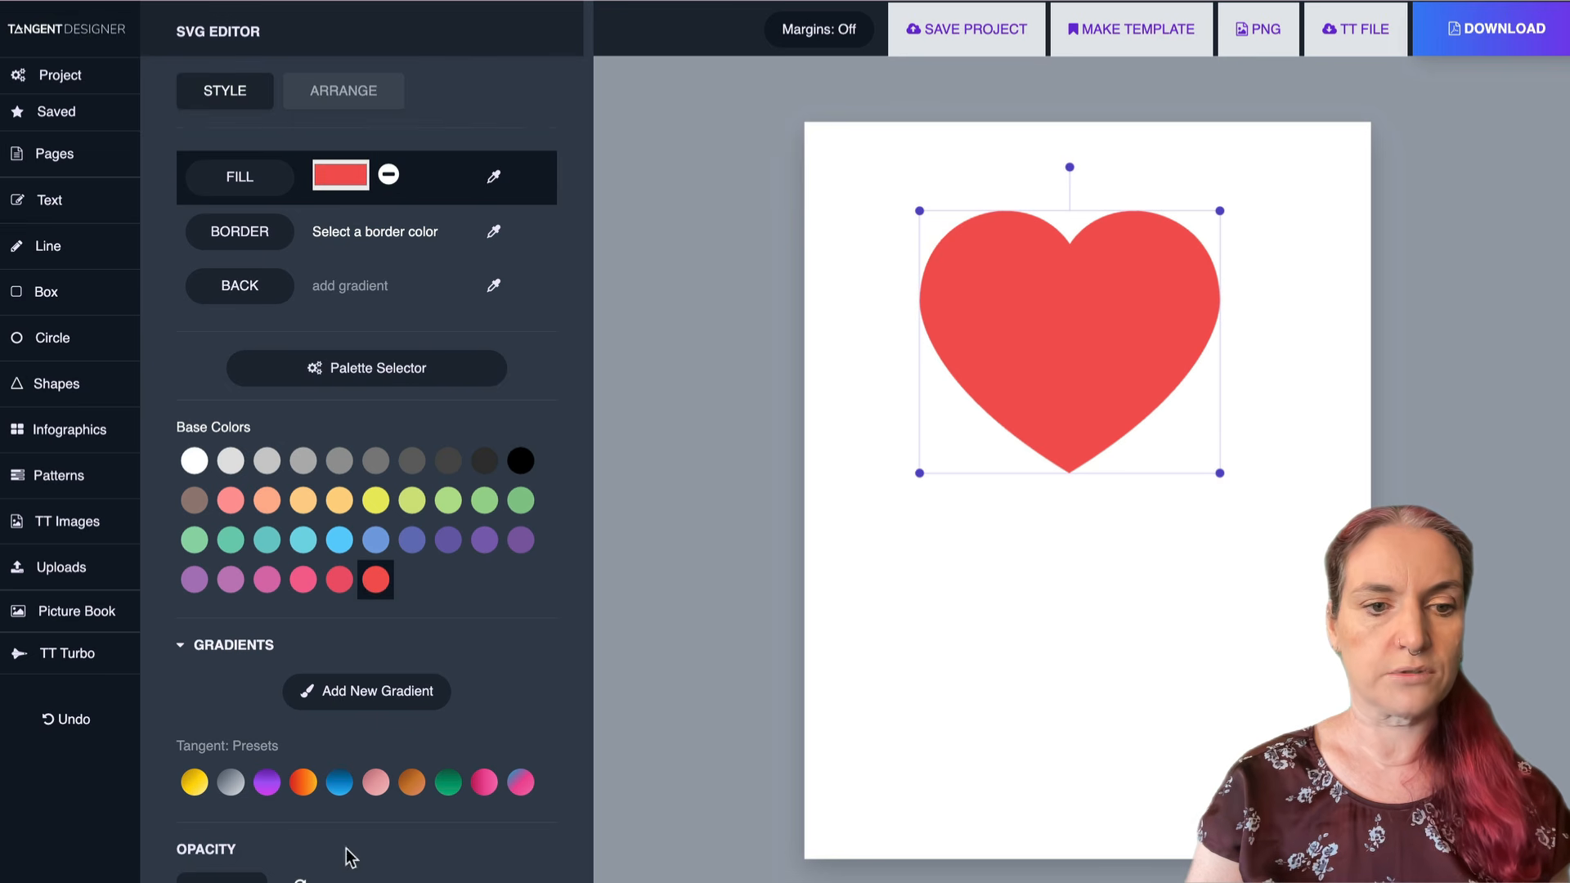
pyautogui.click(231, 783)
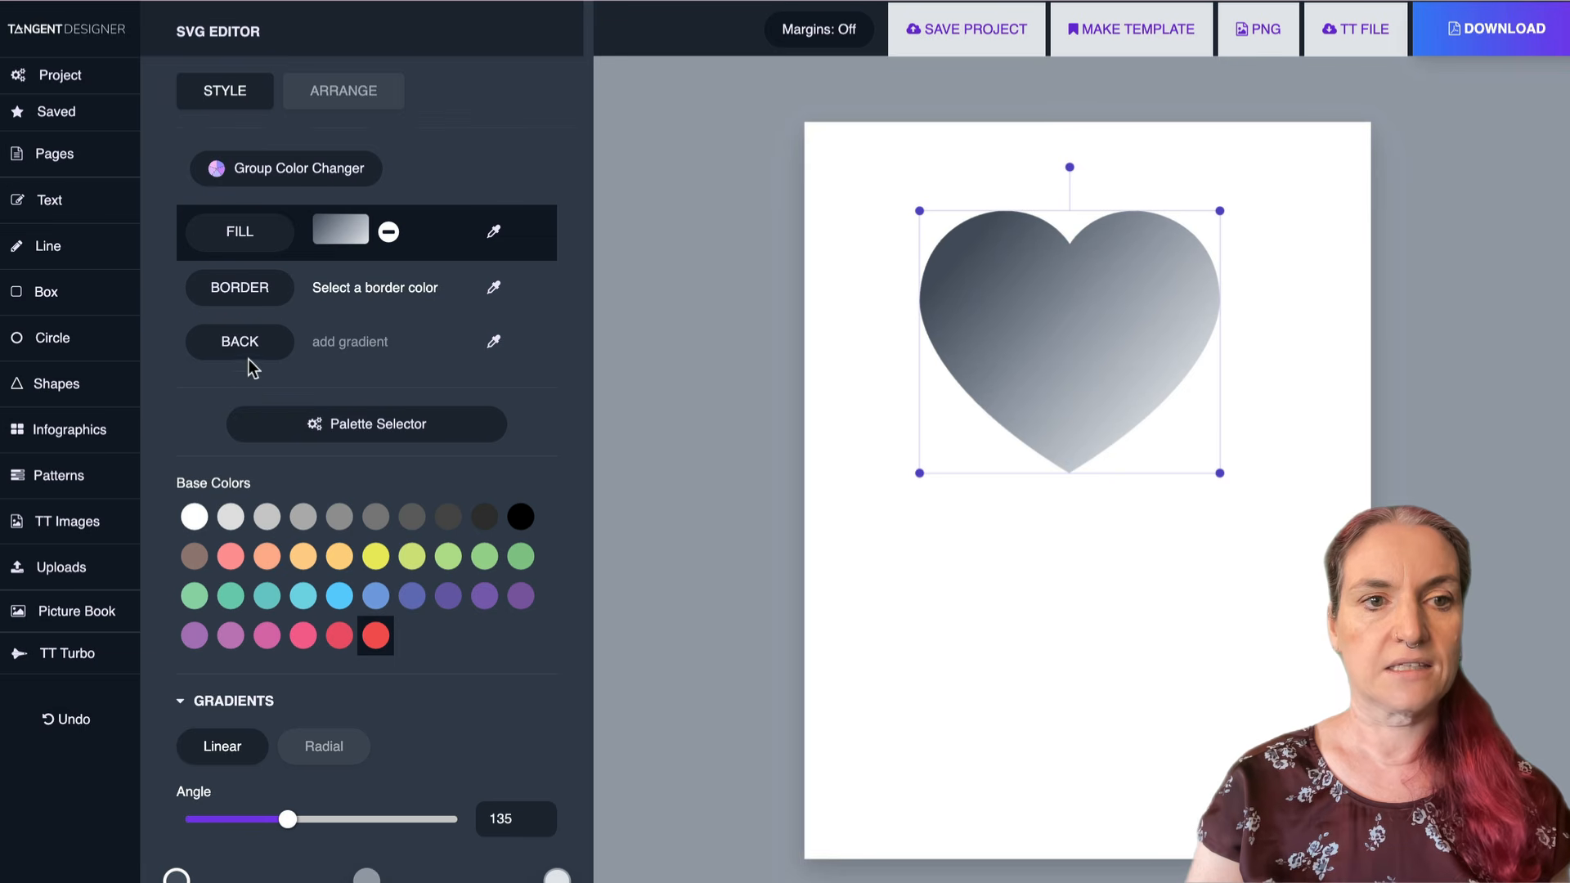
pyautogui.click(347, 93)
pyautogui.click(275, 293)
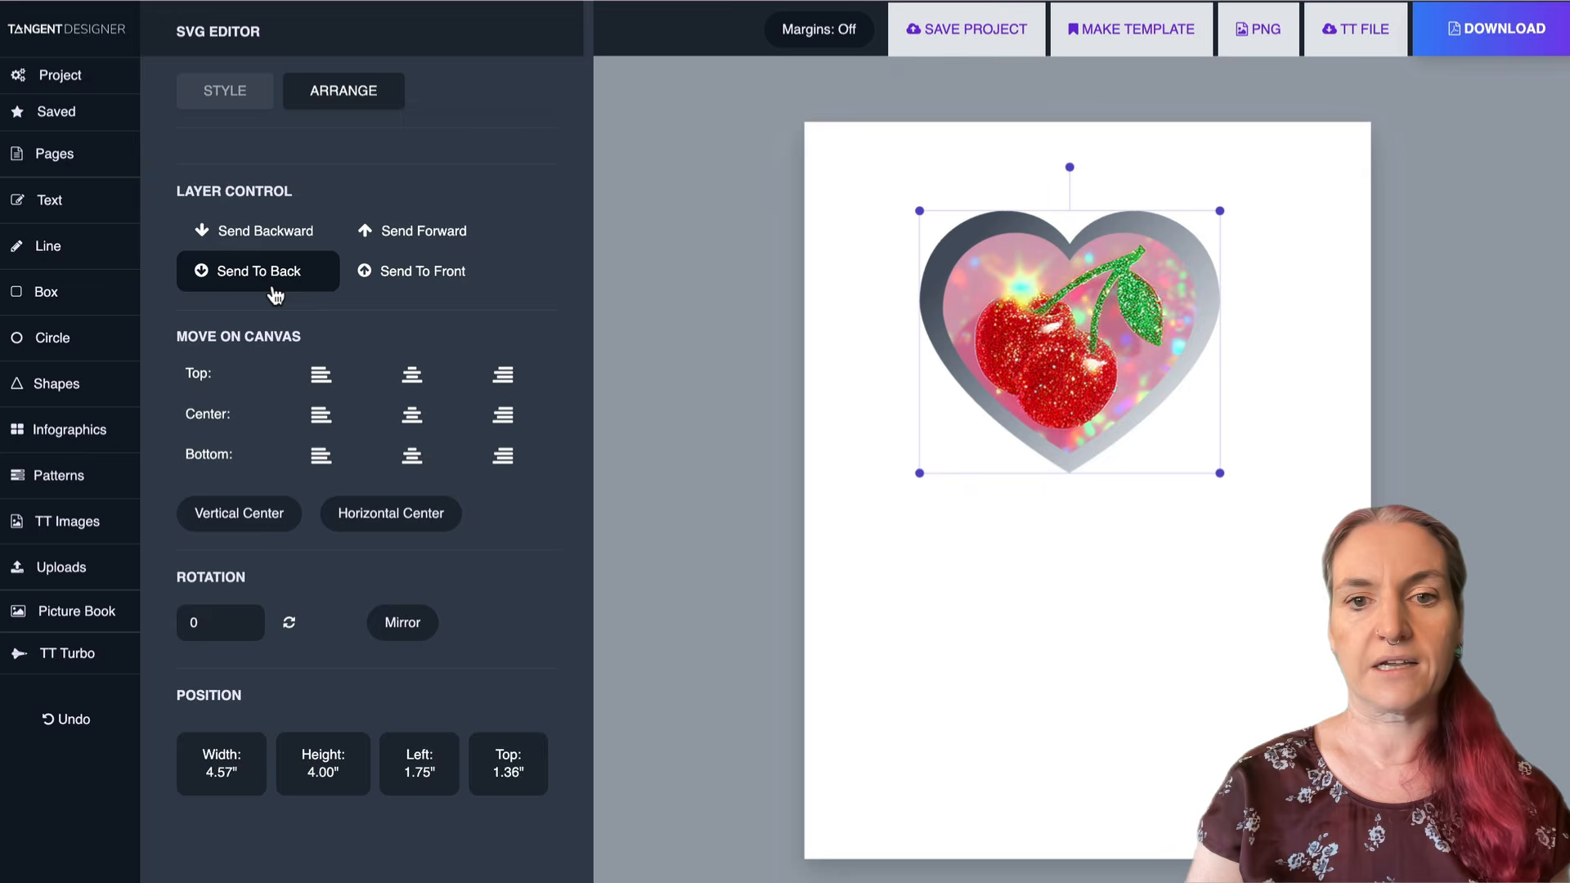
# - Shrink the backing heart to slightly larger than the masked cherry image and offset the two so both are accessible
pyautogui.moveTo(1080, 340); pyautogui.dragTo(1096, 512)
pyautogui.click(935, 230)
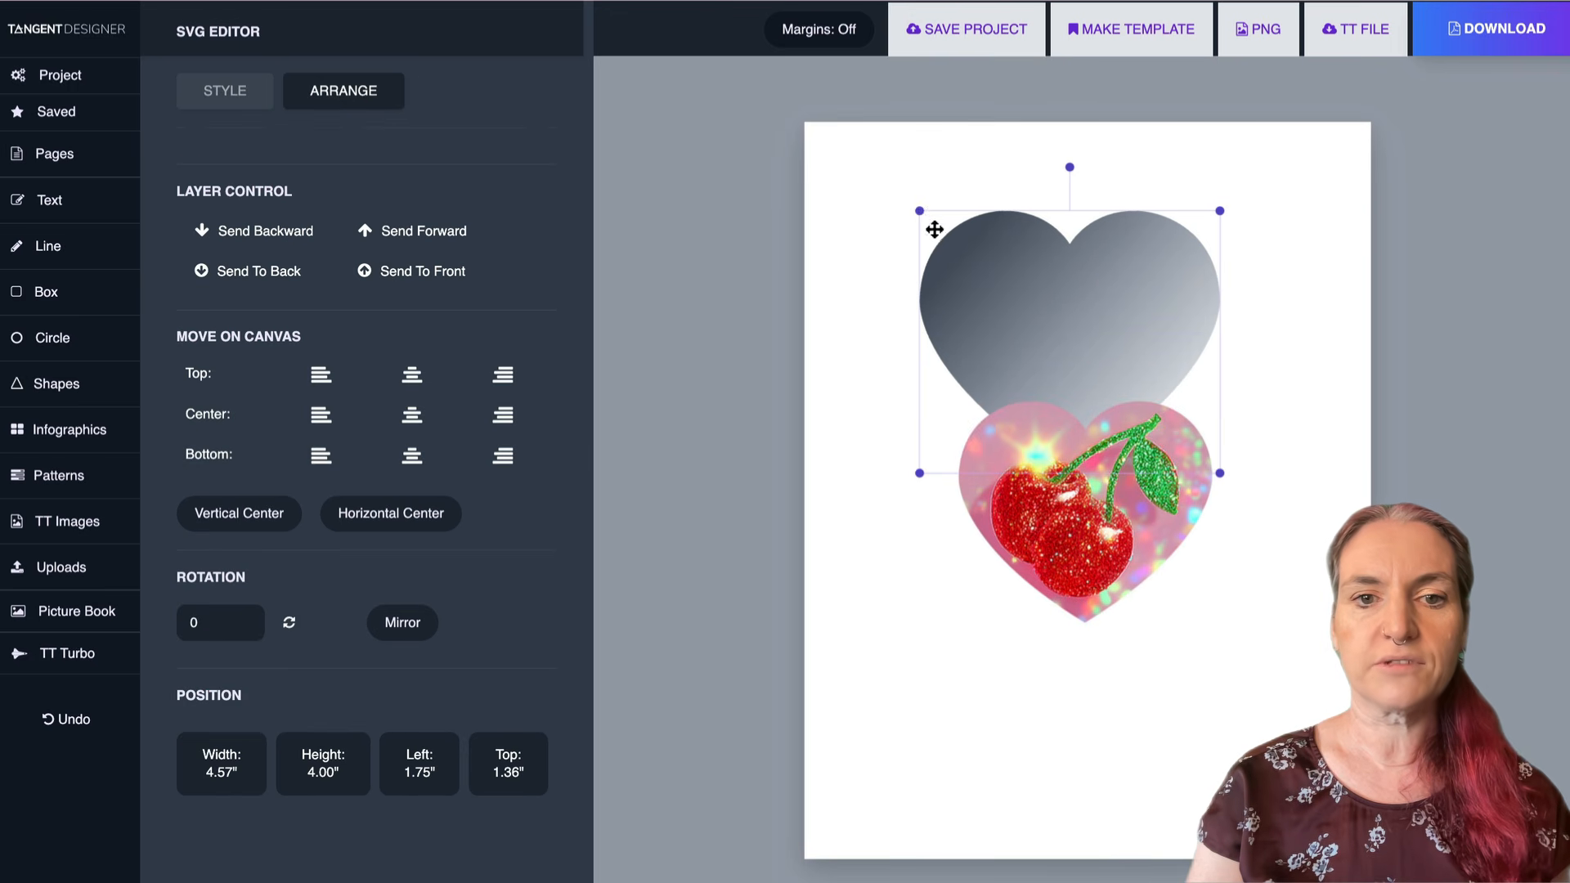
pyautogui.moveTo(921, 212); pyautogui.dragTo(947, 234)
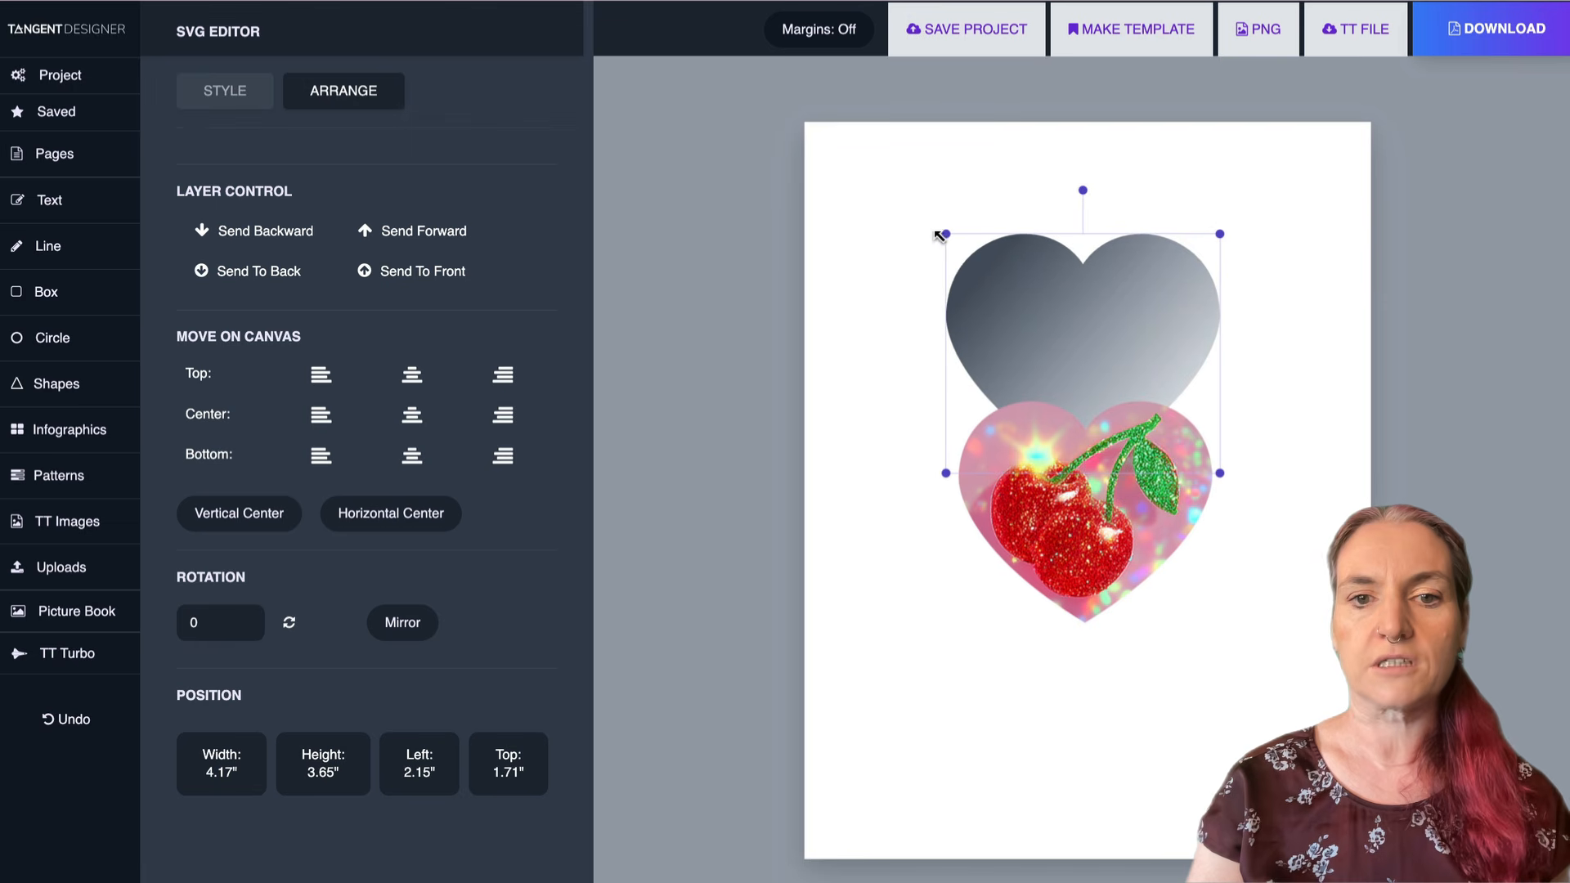
pyautogui.moveTo(1040, 252); pyautogui.dragTo(1043, 409)
pyautogui.moveTo(1034, 510); pyautogui.dragTo(1126, 502)
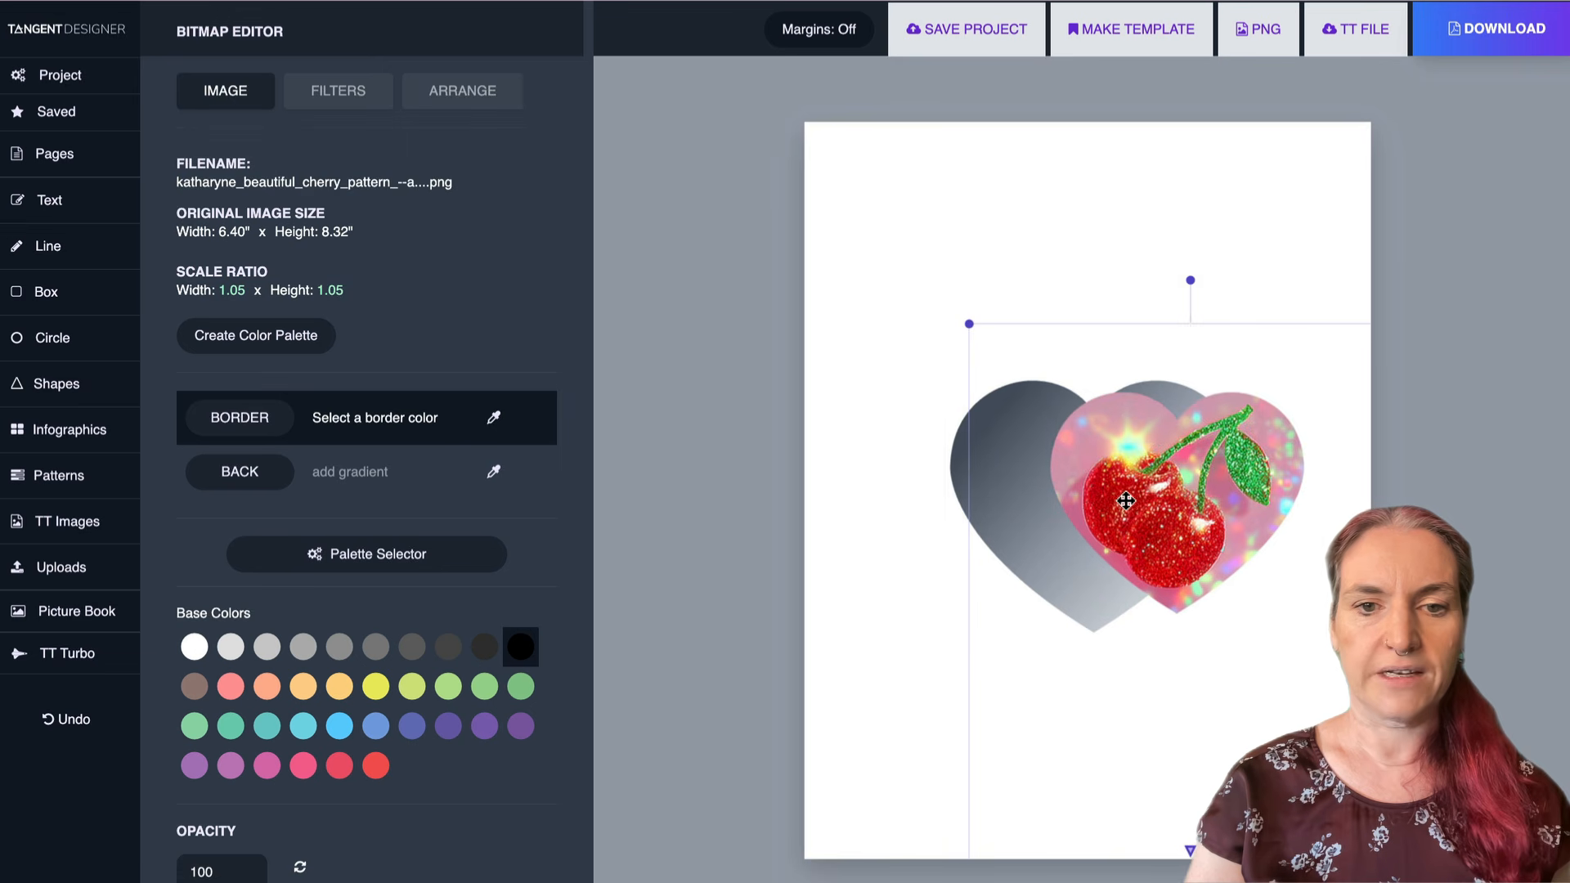
# - Replace the backing heart's gradient fill with a solid red sampled from the cherries
pyautogui.click(961, 478)
pyautogui.click(225, 90)
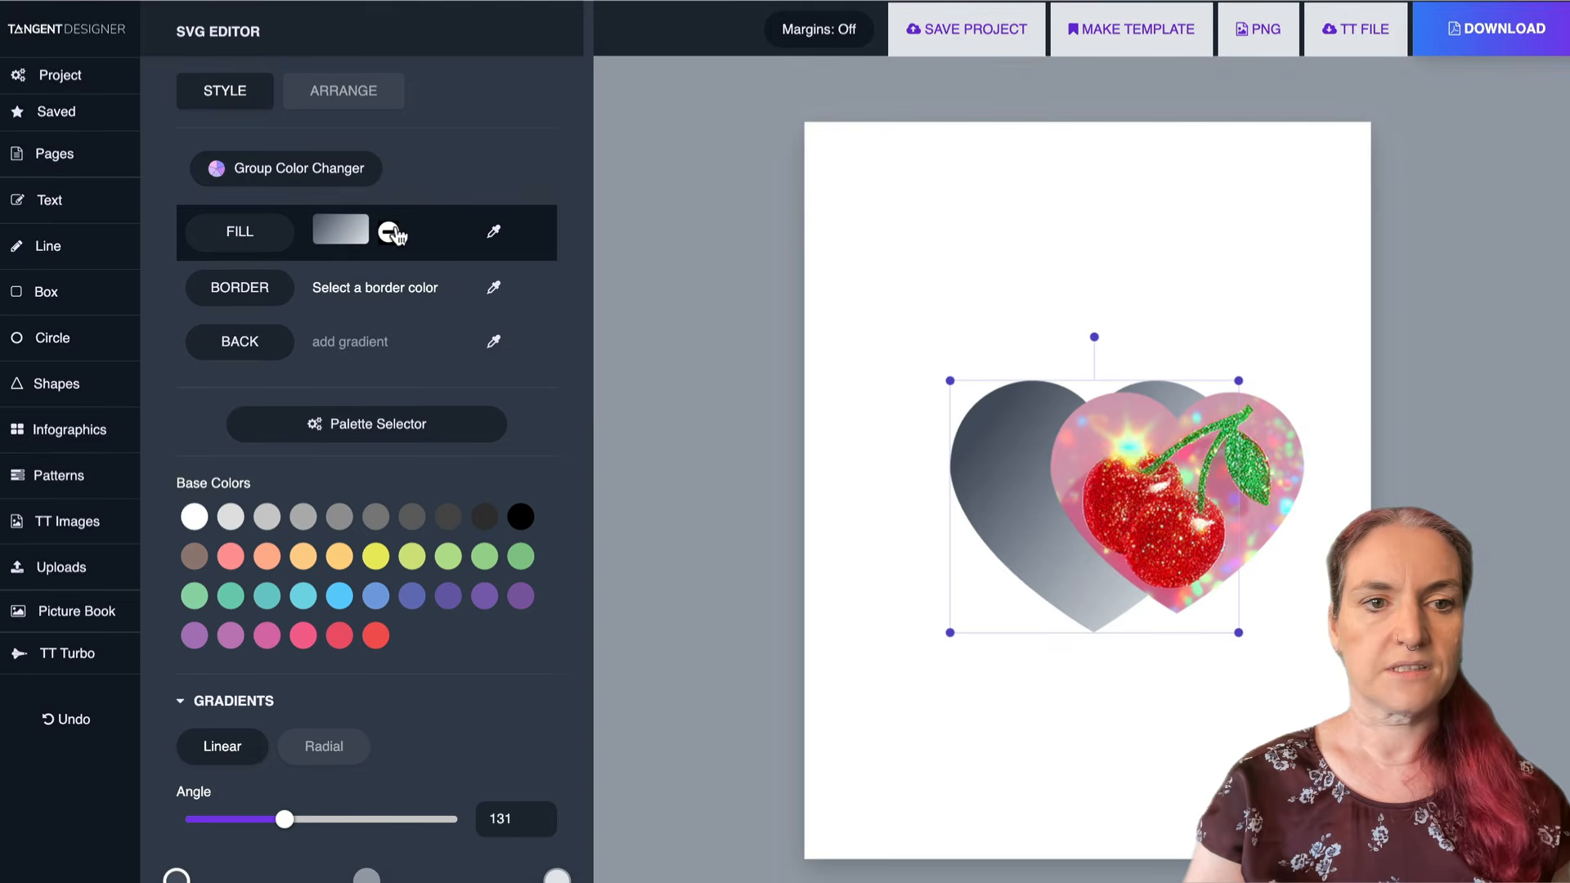
pyautogui.click(396, 228)
pyautogui.click(388, 176)
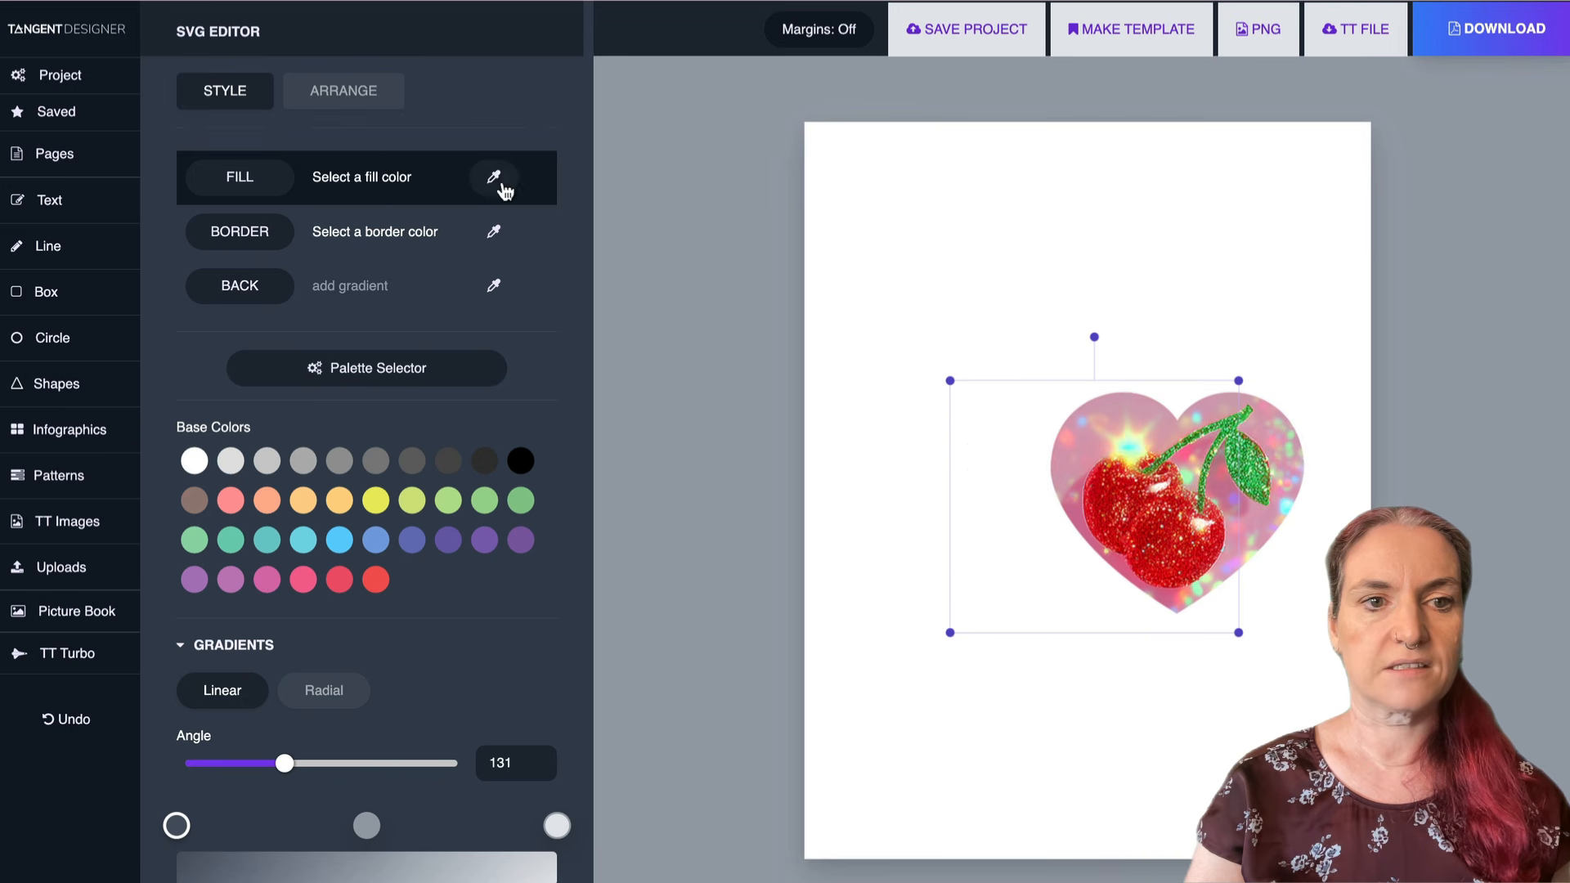
pyautogui.click(496, 179)
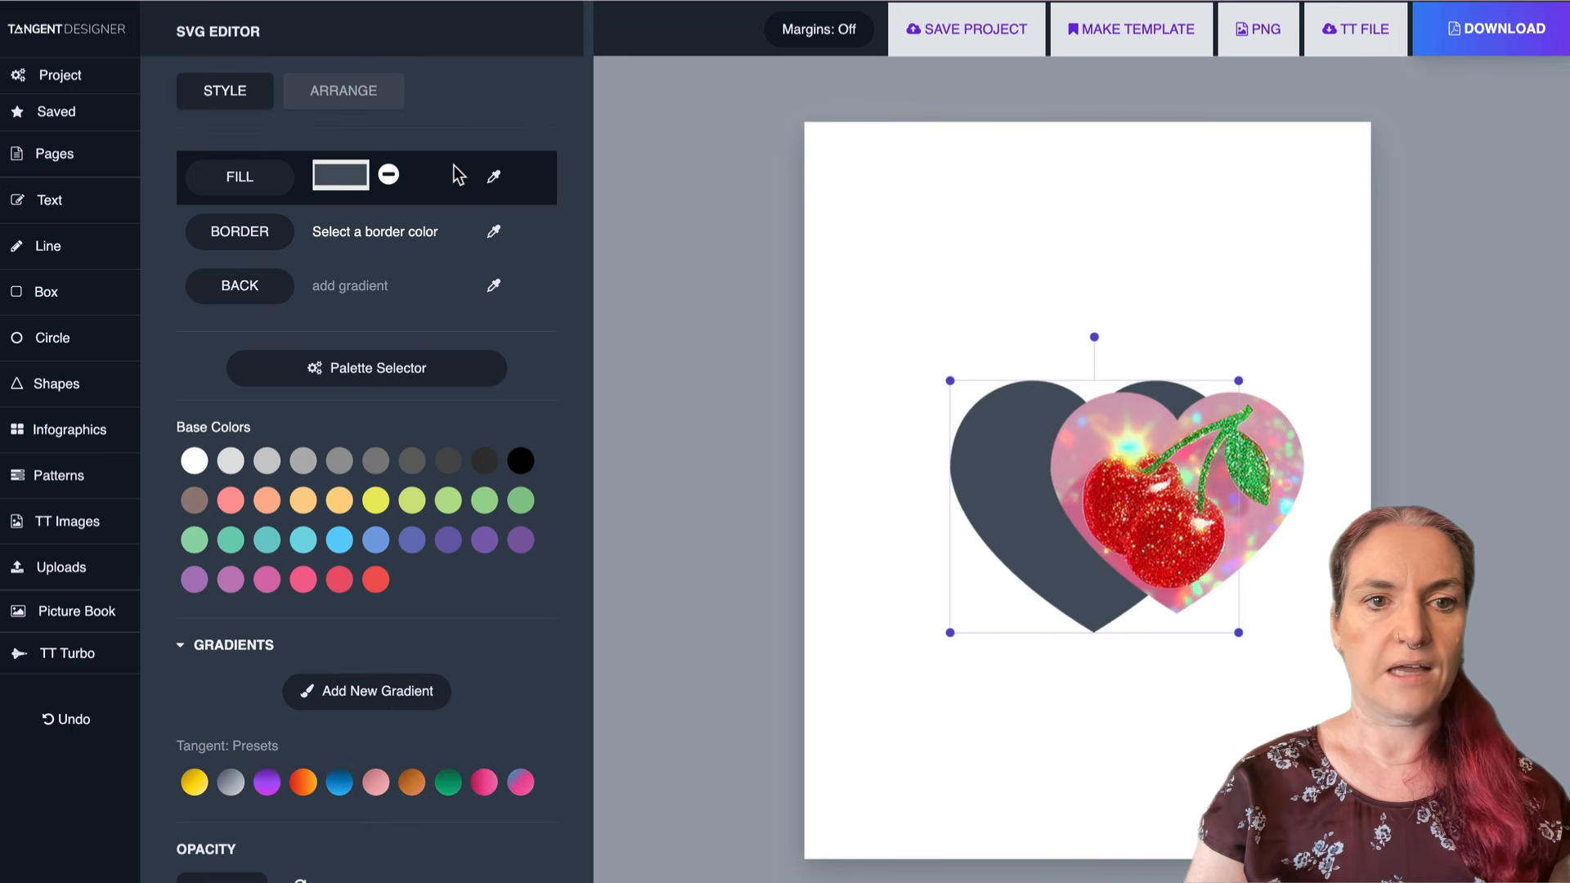
pyautogui.click(1200, 561)
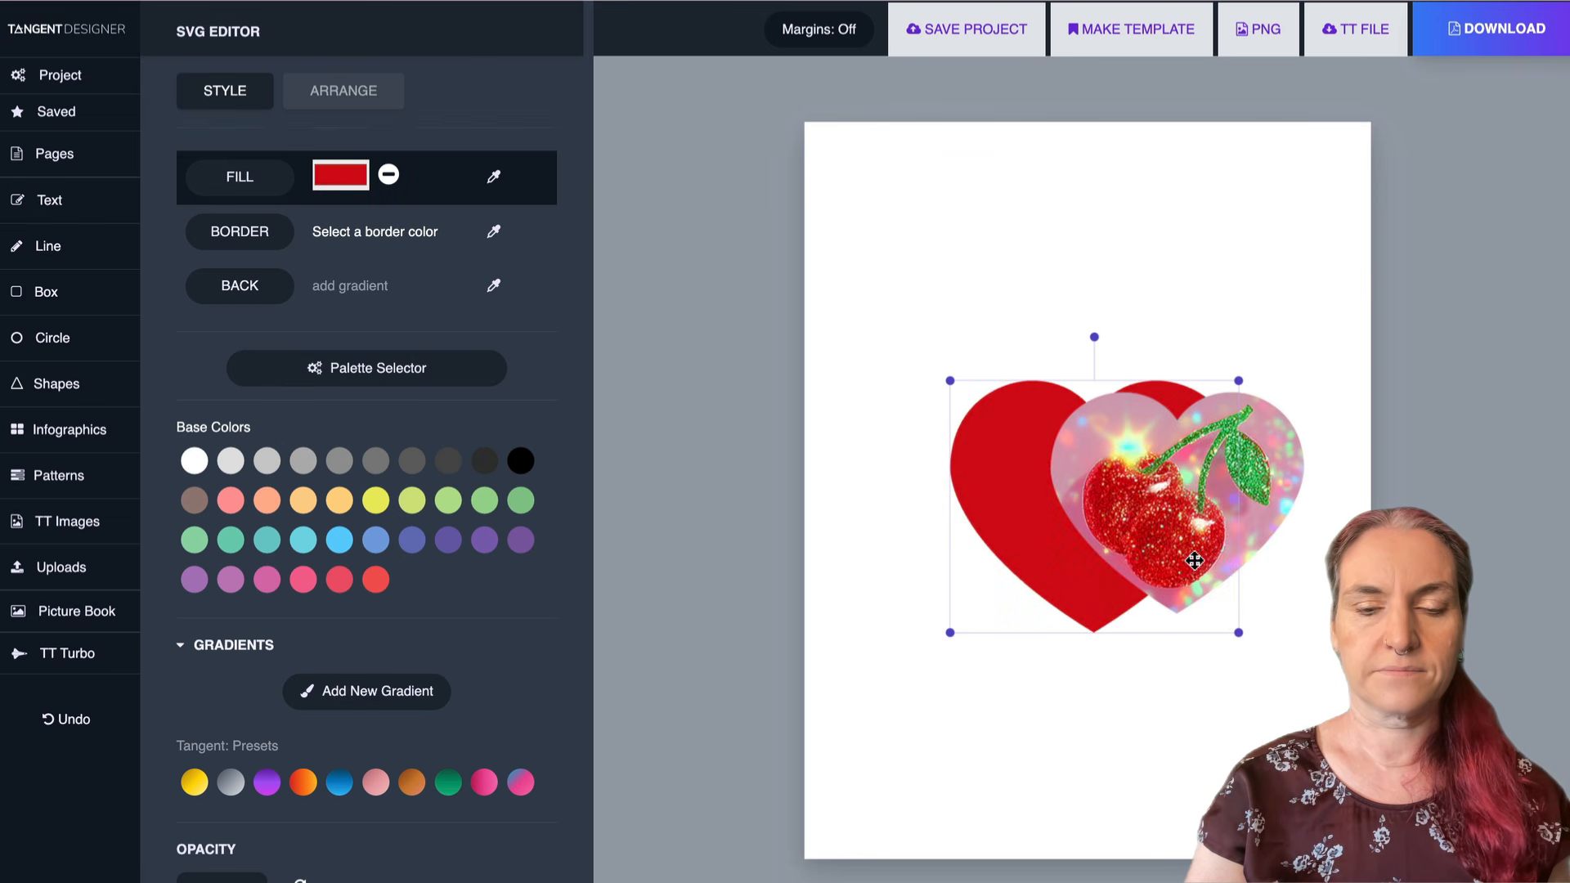
# - Center the masked cherry image over the red heart and enlarge both together to span most of the page width
pyautogui.moveTo(1275, 492); pyautogui.dragTo(1195, 494)
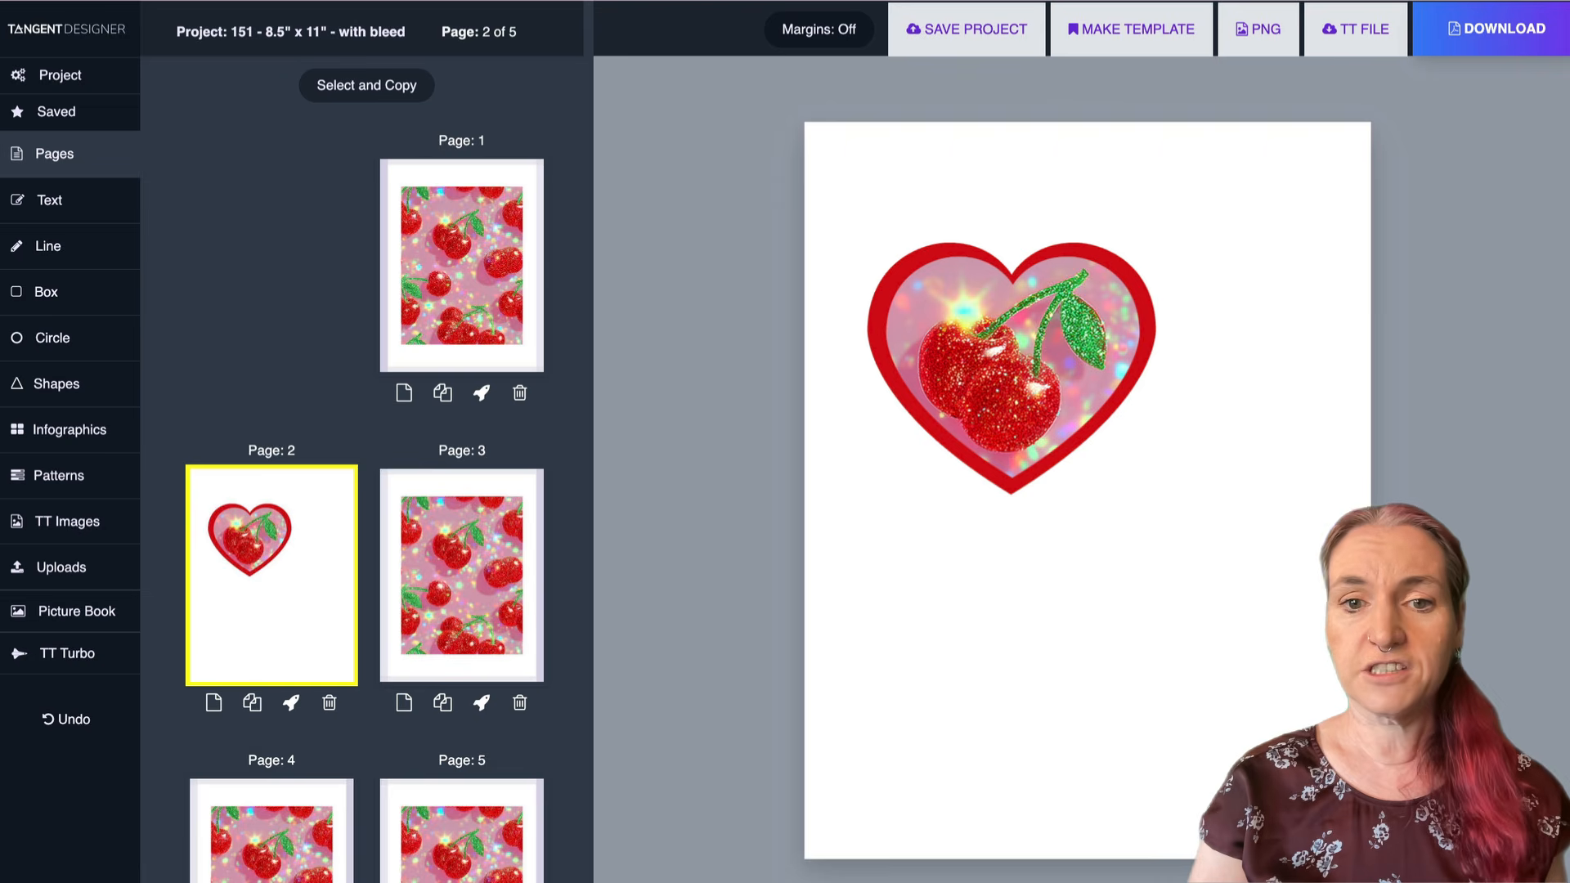
pyautogui.click(951, 290)
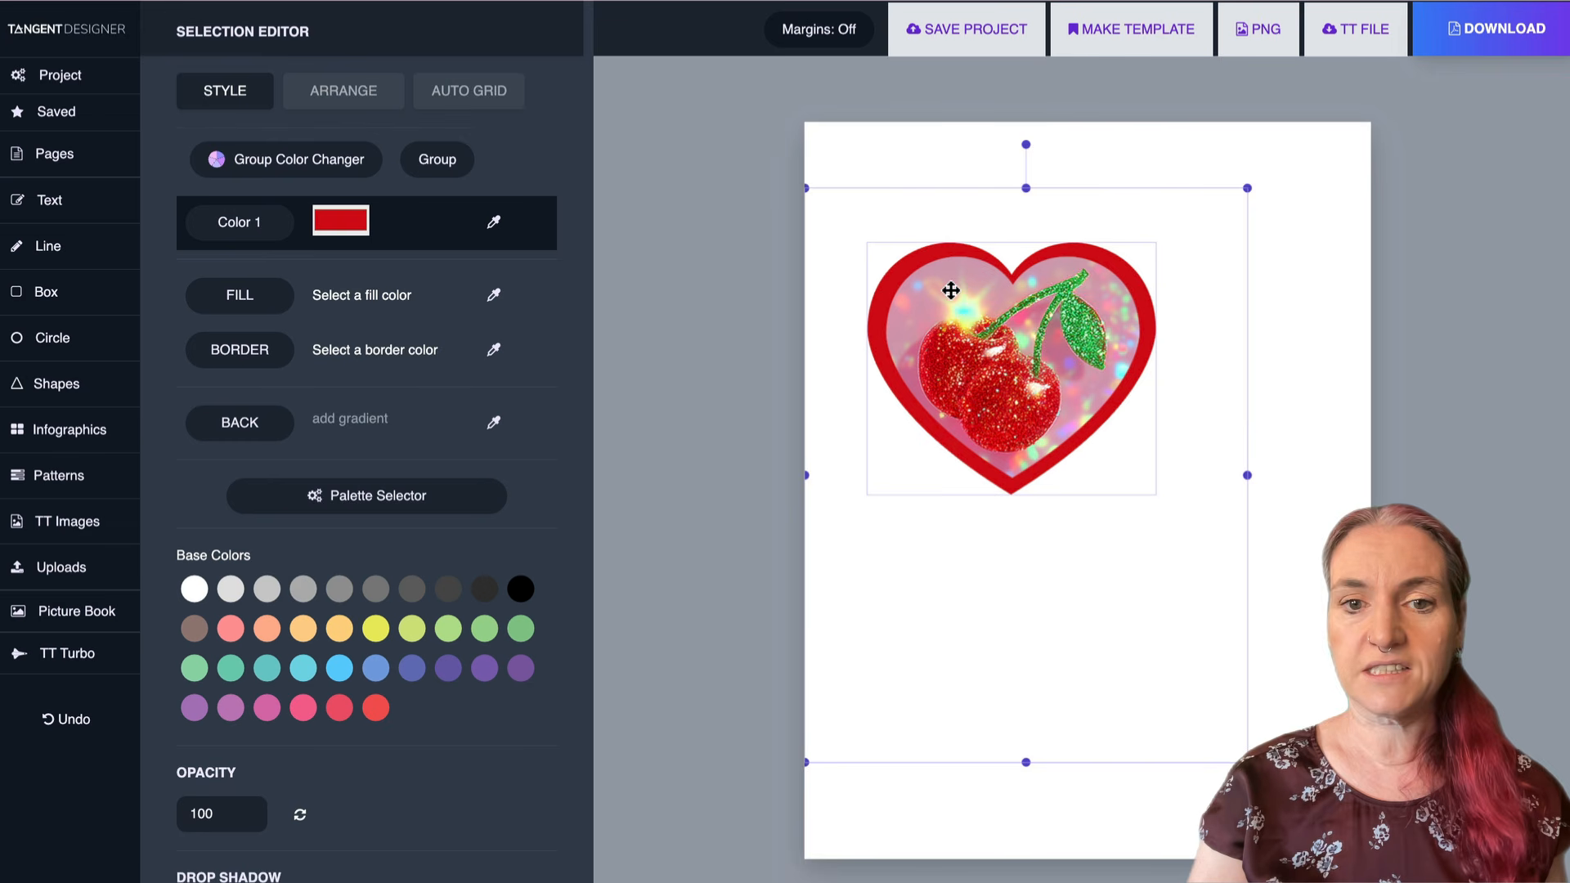
pyautogui.moveTo(1247, 762); pyautogui.dragTo(1528, 882)
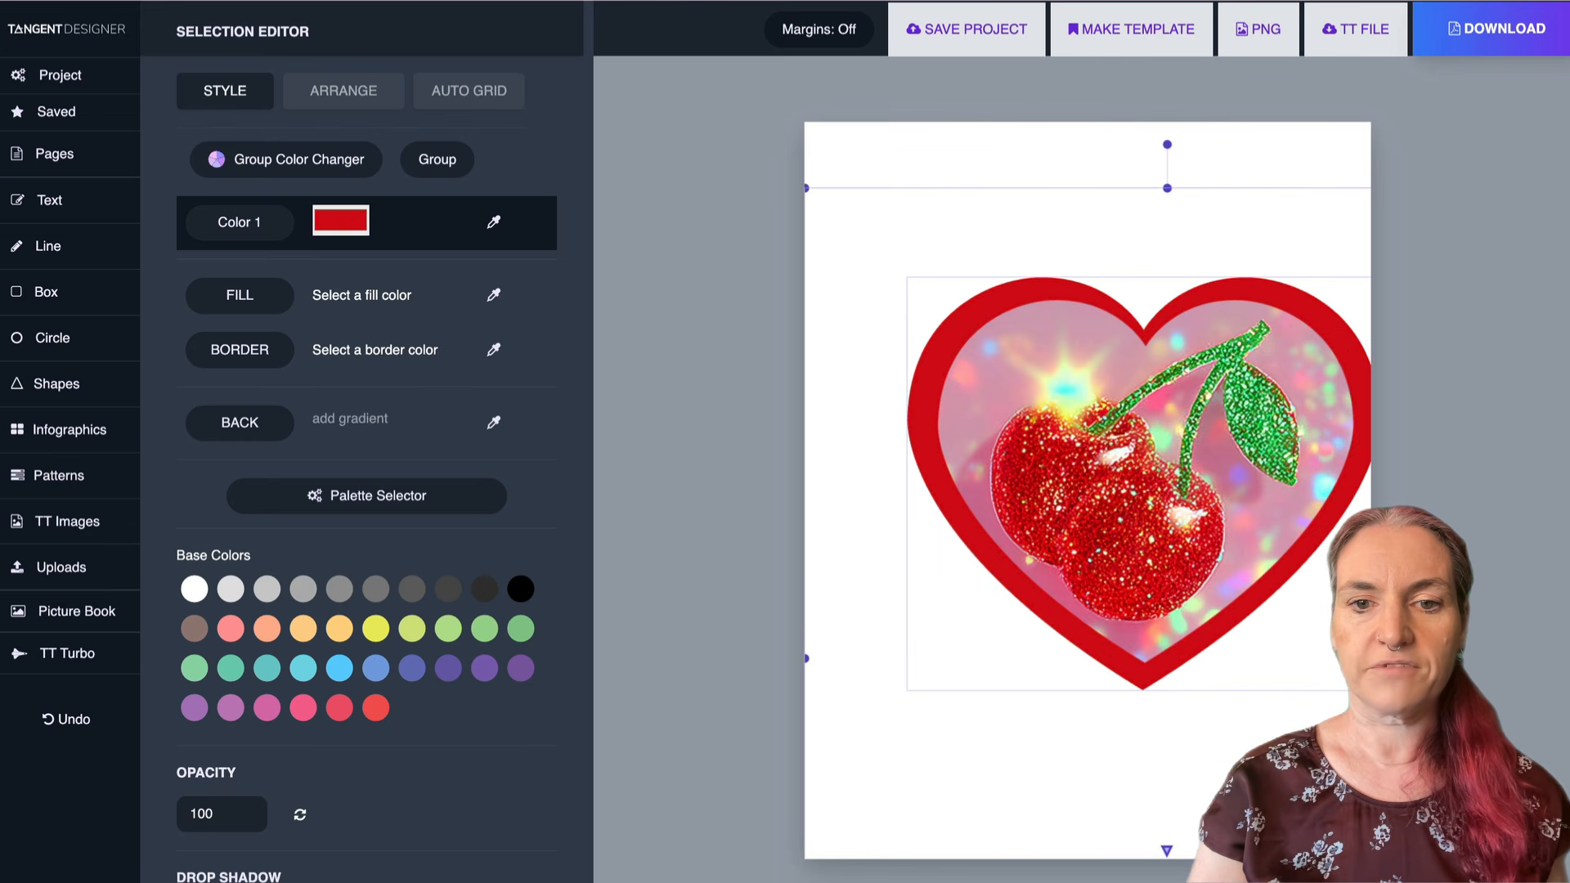
# - Shrink the cherry image and its red heart to about a third of the page width, place them at the upper left, and group them
pyautogui.moveTo(1095, 398); pyautogui.dragTo(915, 262)
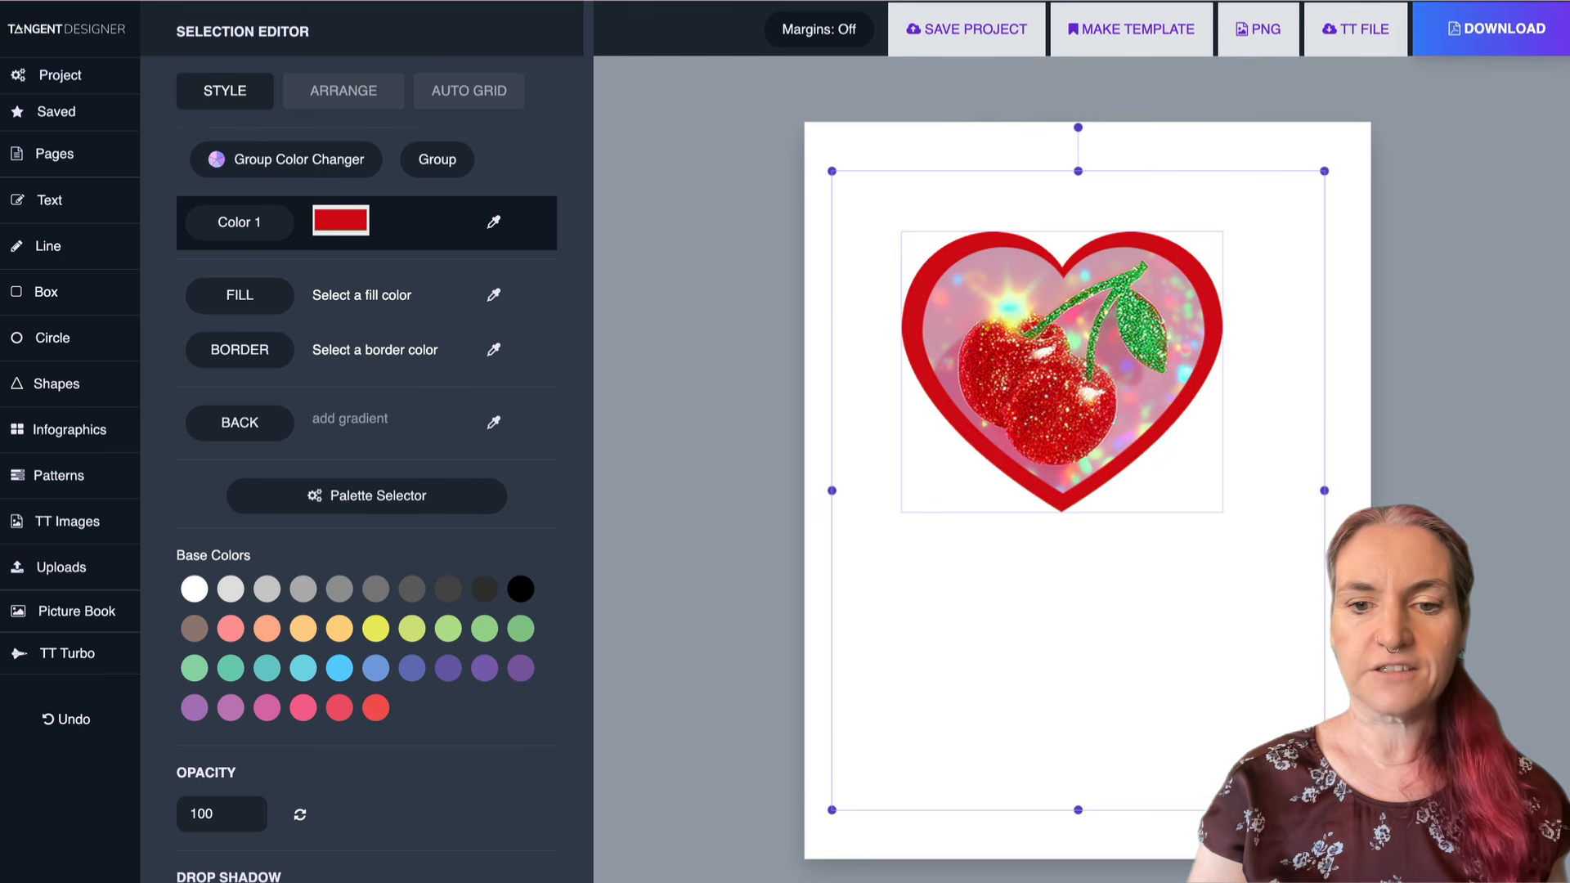
pyautogui.moveTo(1324, 810); pyautogui.dragTo(1133, 563)
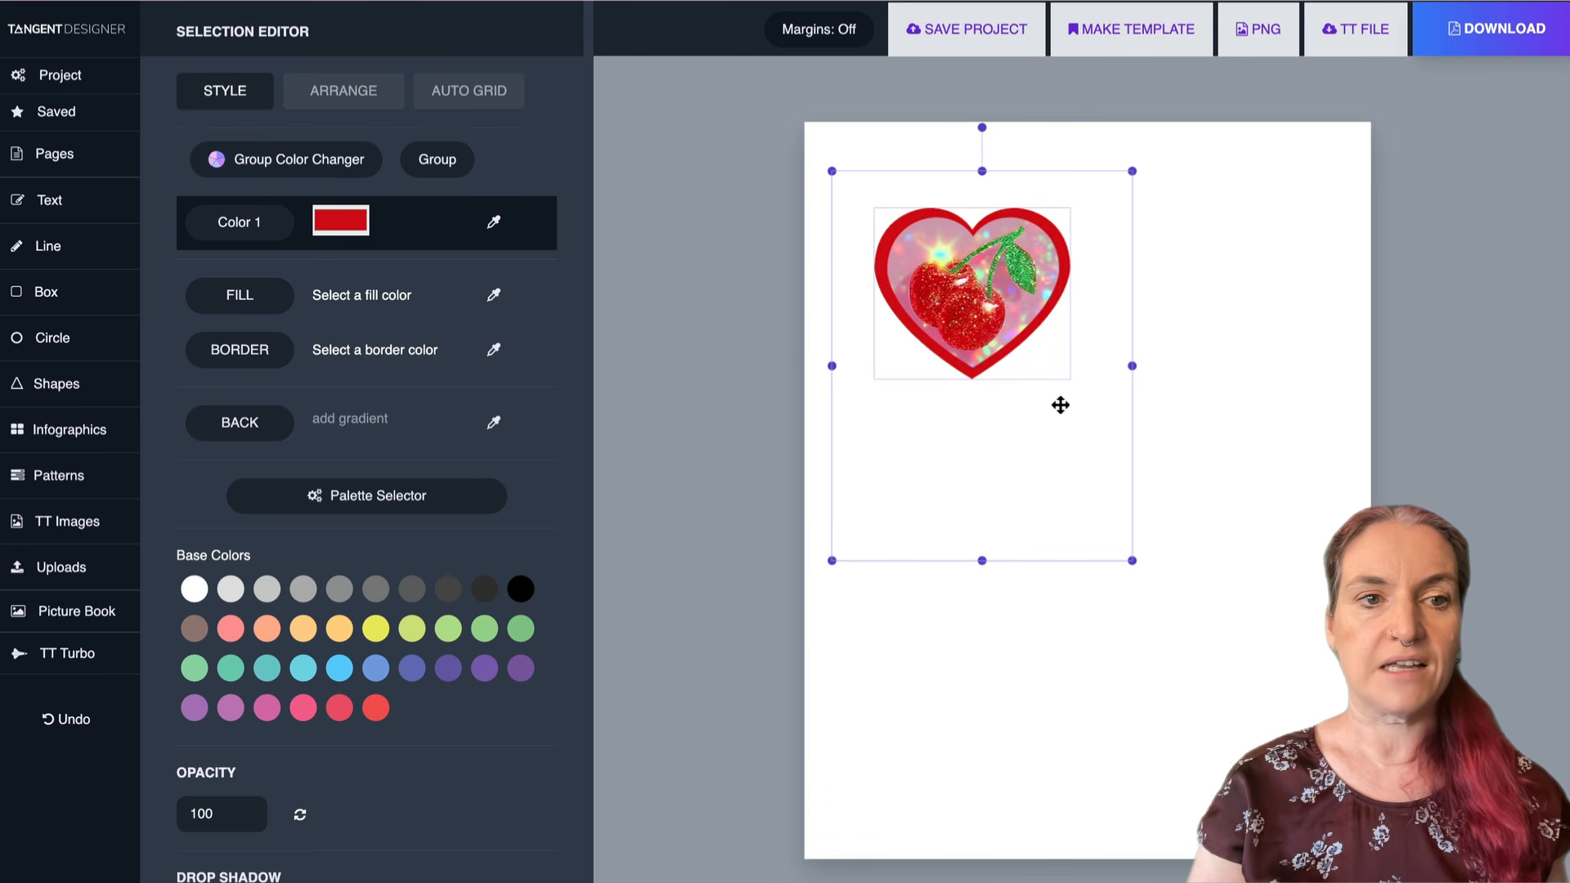
pyautogui.click(437, 162)
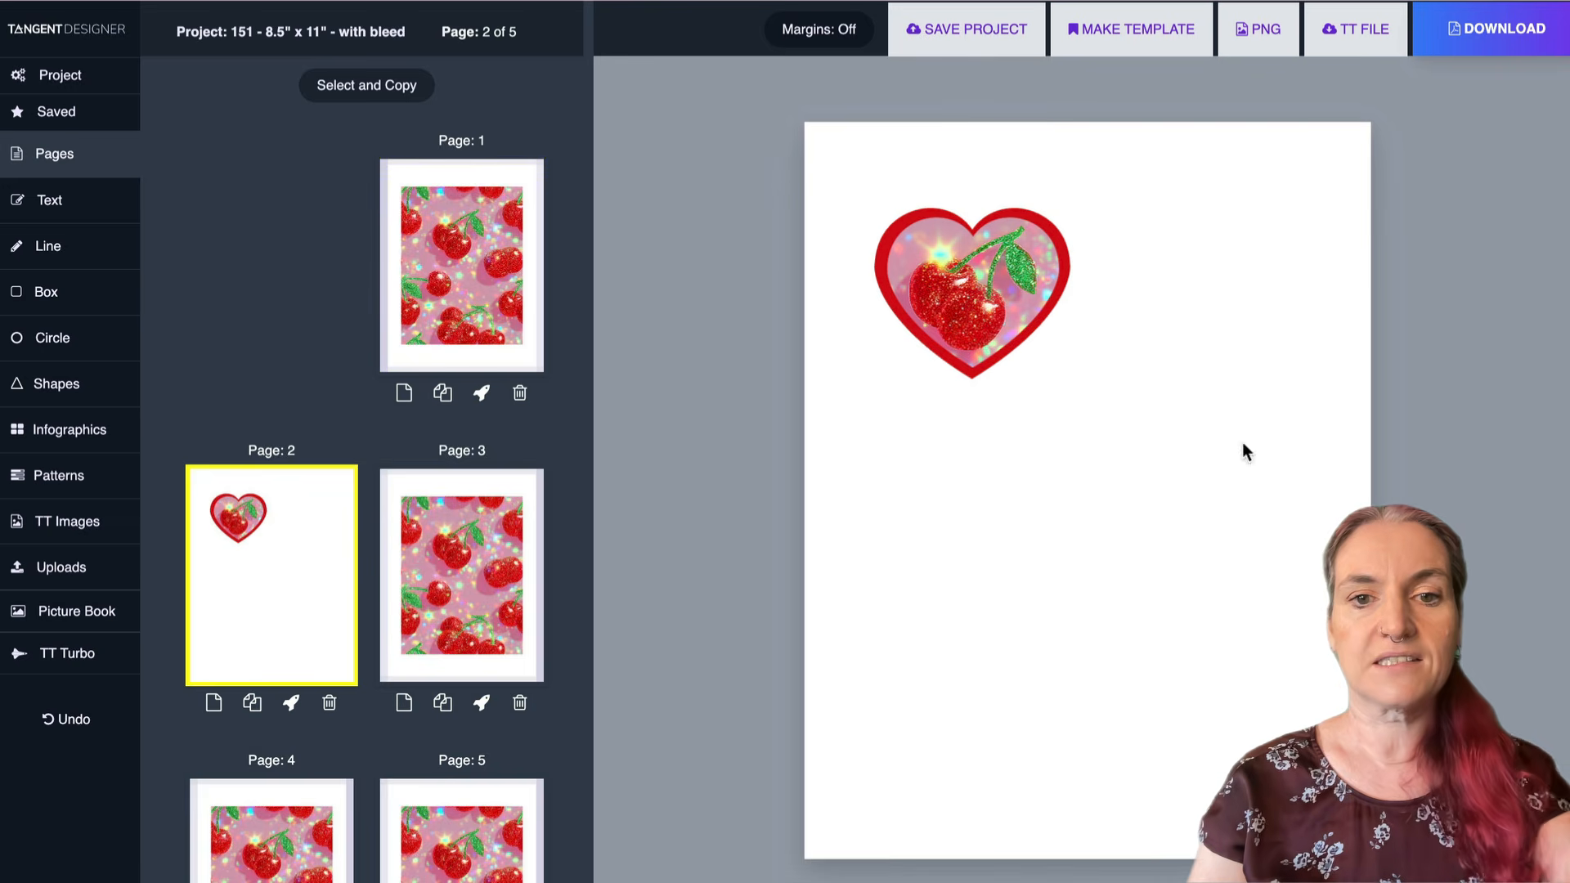
# - Duplicate the grouped cherry heart to make five copies and scatter them across page 2, with one in the middle
pyautogui.click(979, 281)
pyautogui.hotkey('ctrl', 'd')
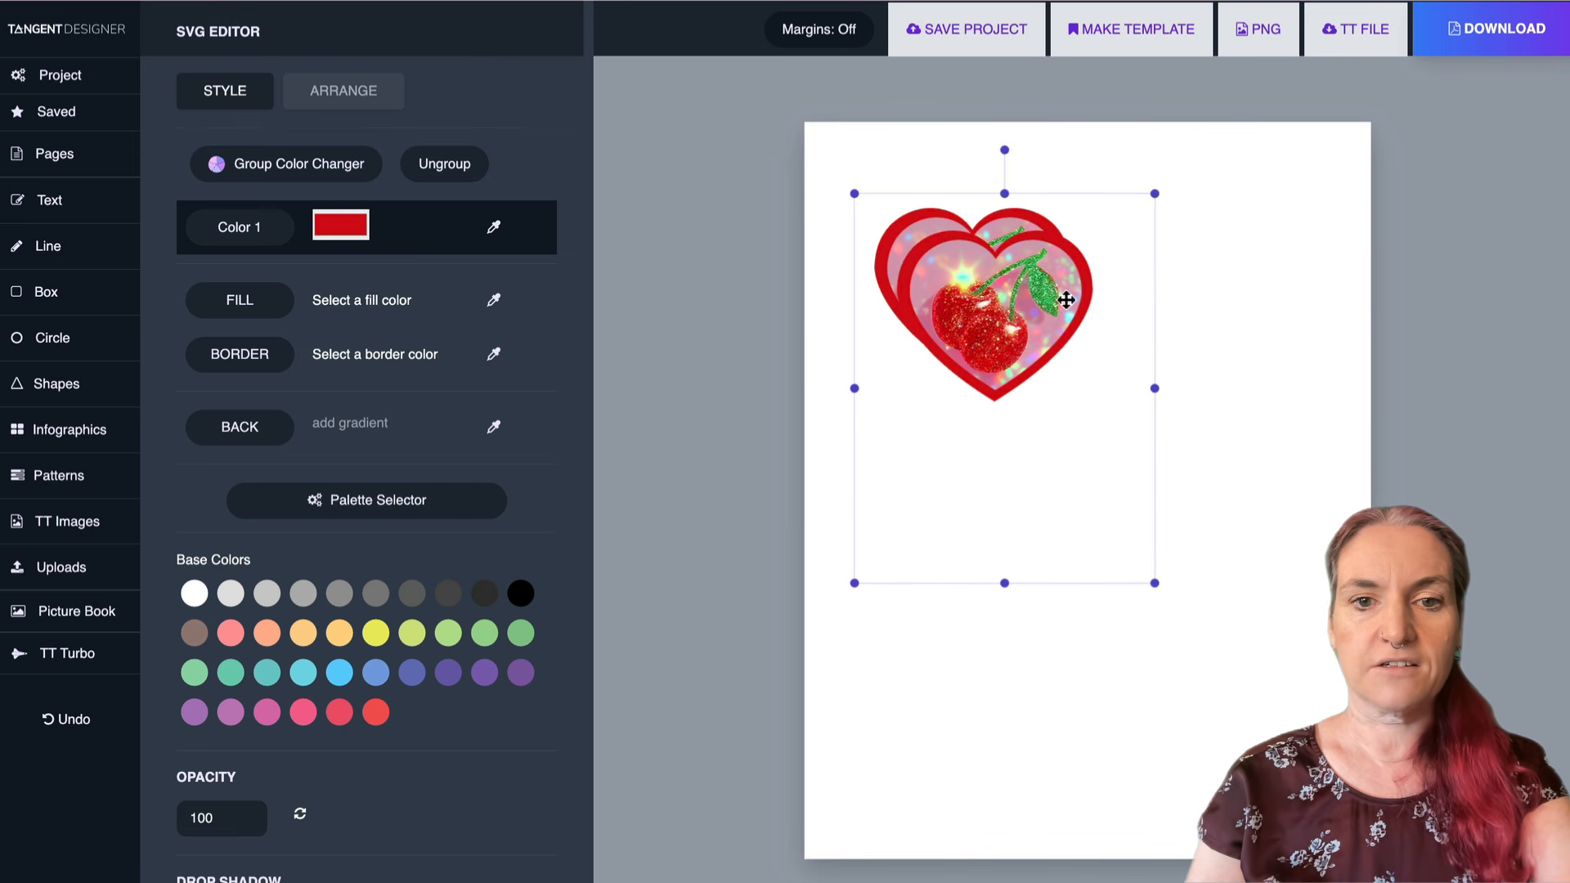
pyautogui.hotkey('ctrl', 'd')
pyautogui.moveTo(1014, 309); pyautogui.dragTo(1260, 287)
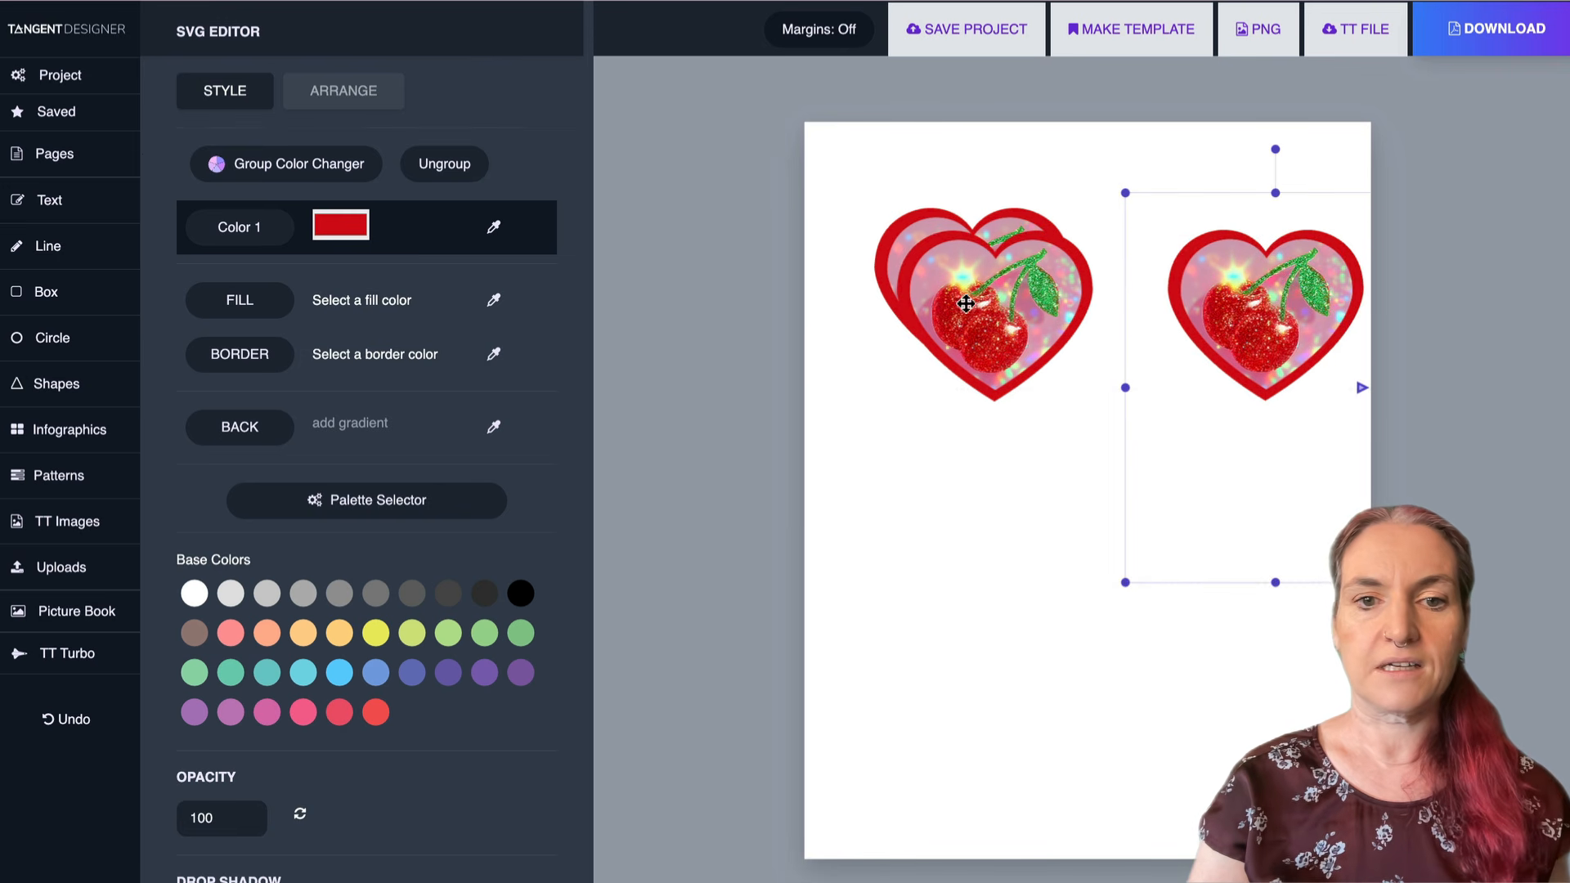
pyautogui.moveTo(965, 303); pyautogui.dragTo(959, 540)
pyautogui.moveTo(1287, 331); pyautogui.dragTo(1235, 309)
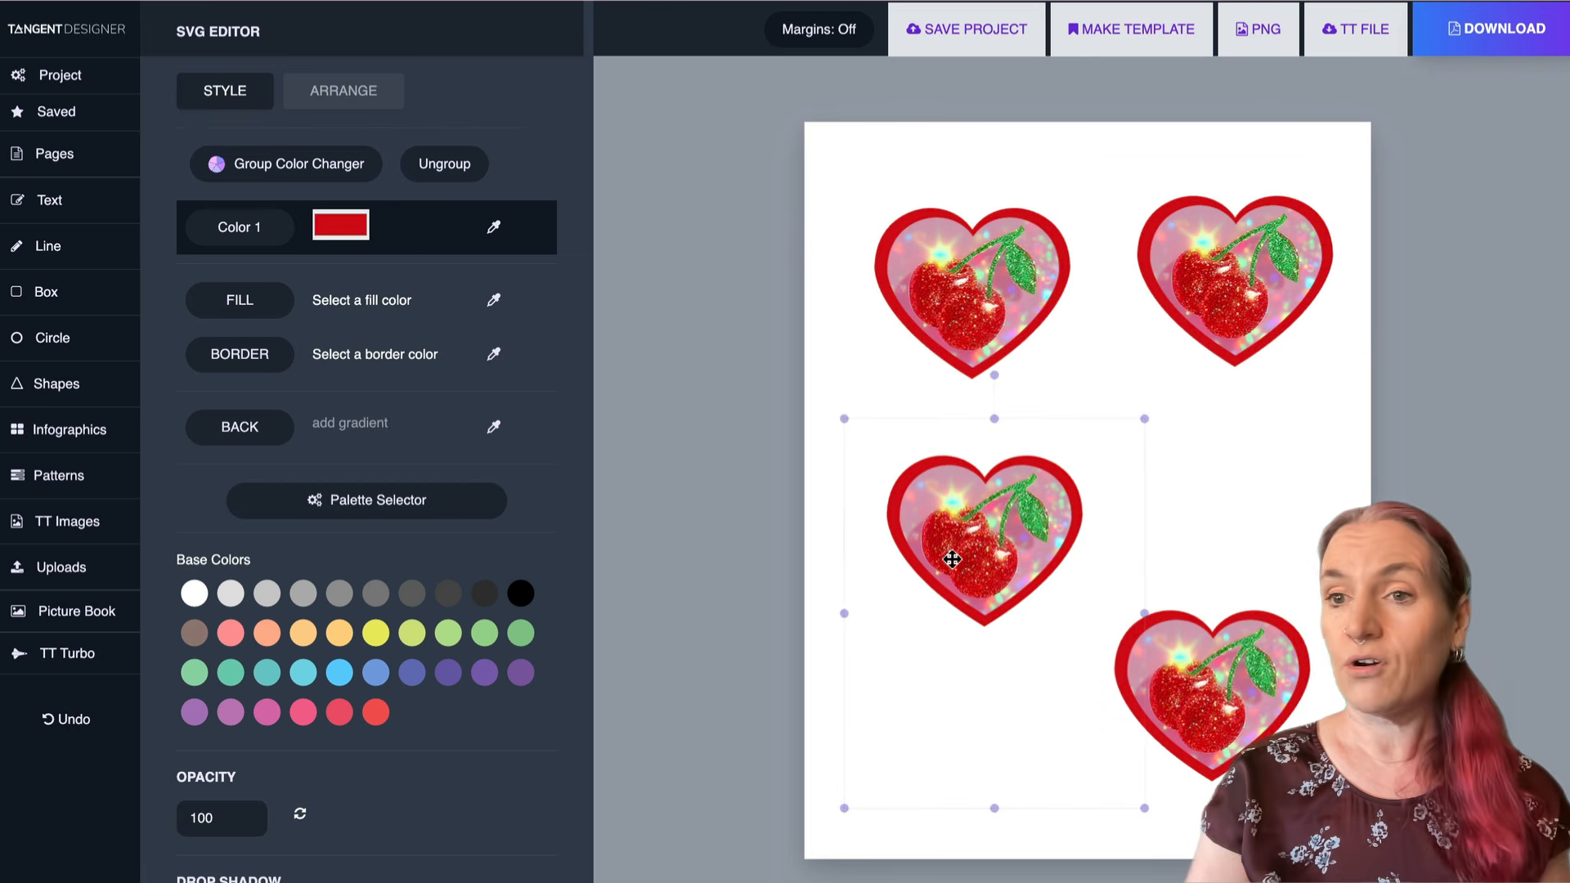
pyautogui.moveTo(949, 557); pyautogui.dragTo(971, 546)
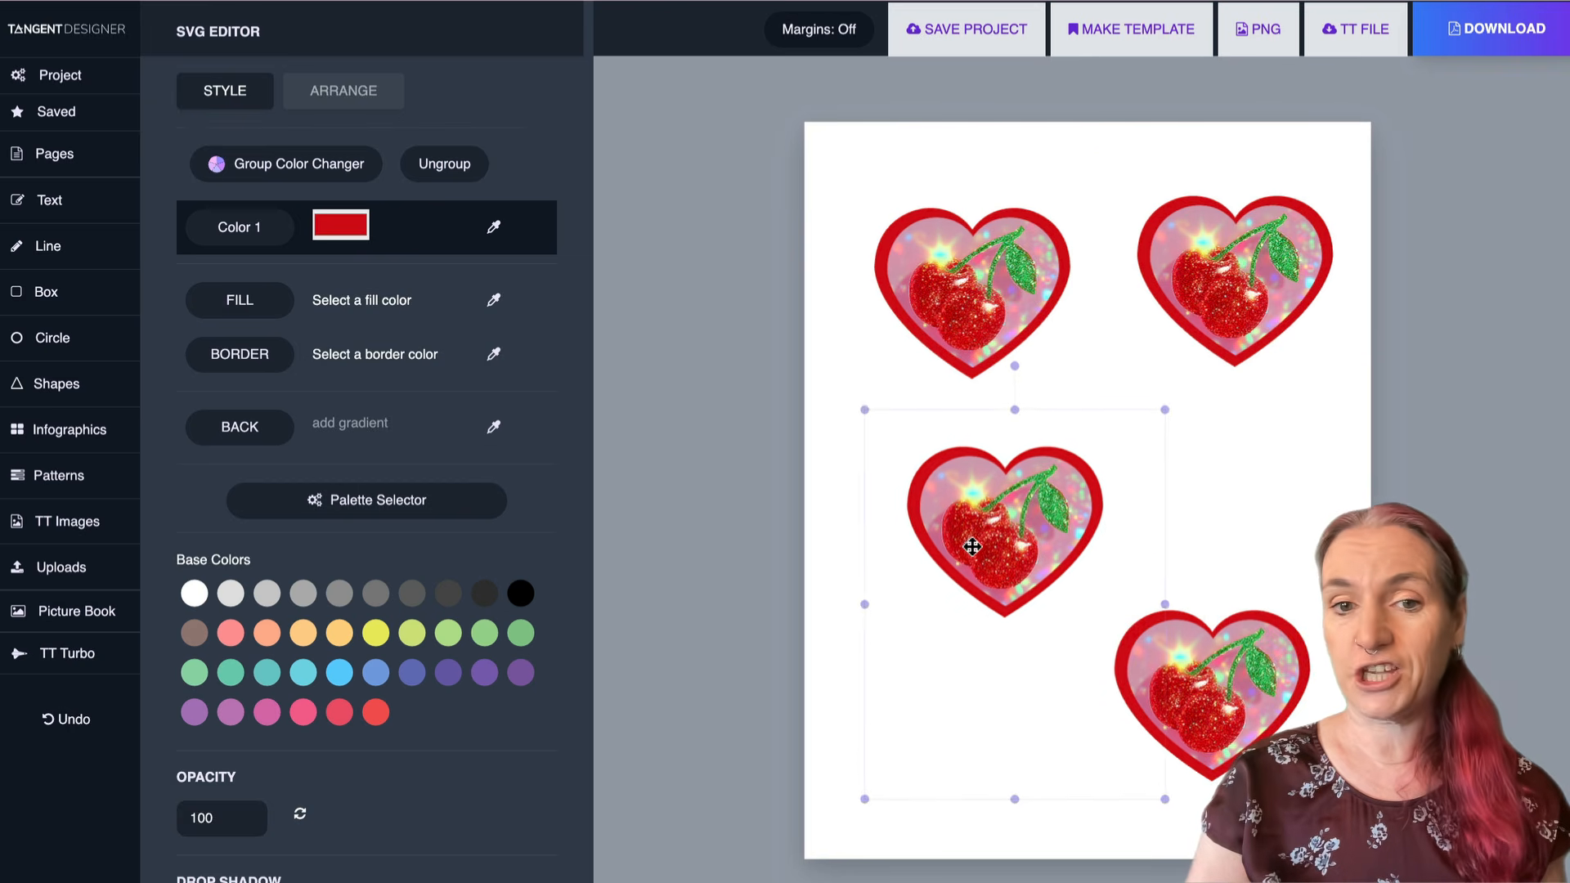
pyautogui.moveTo(977, 257); pyautogui.dragTo(955, 288)
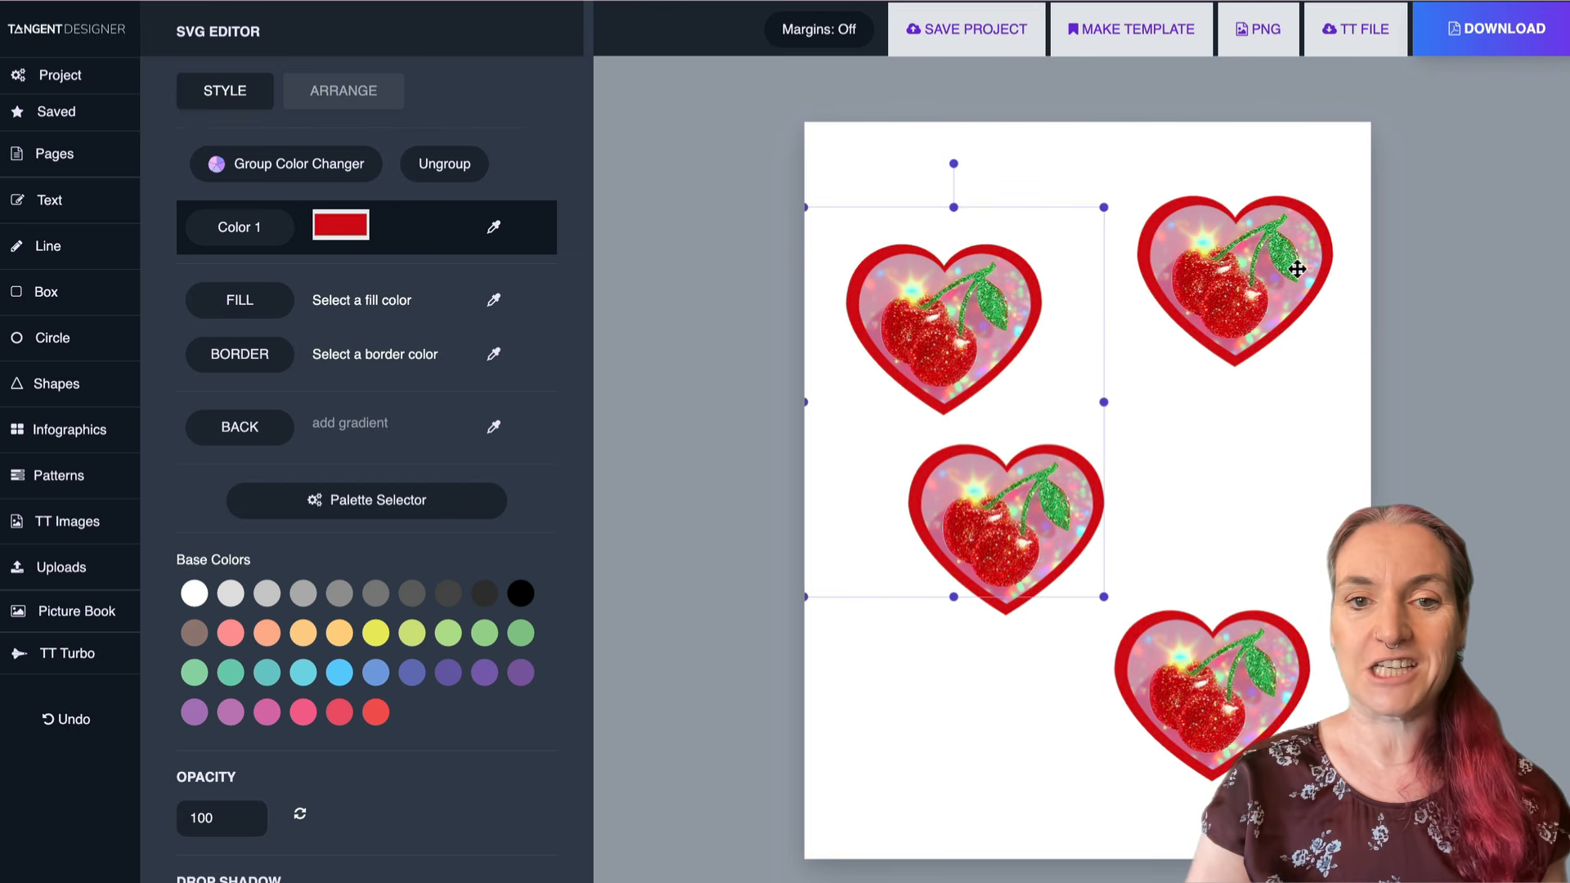
pyautogui.moveTo(1297, 268); pyautogui.dragTo(1245, 236)
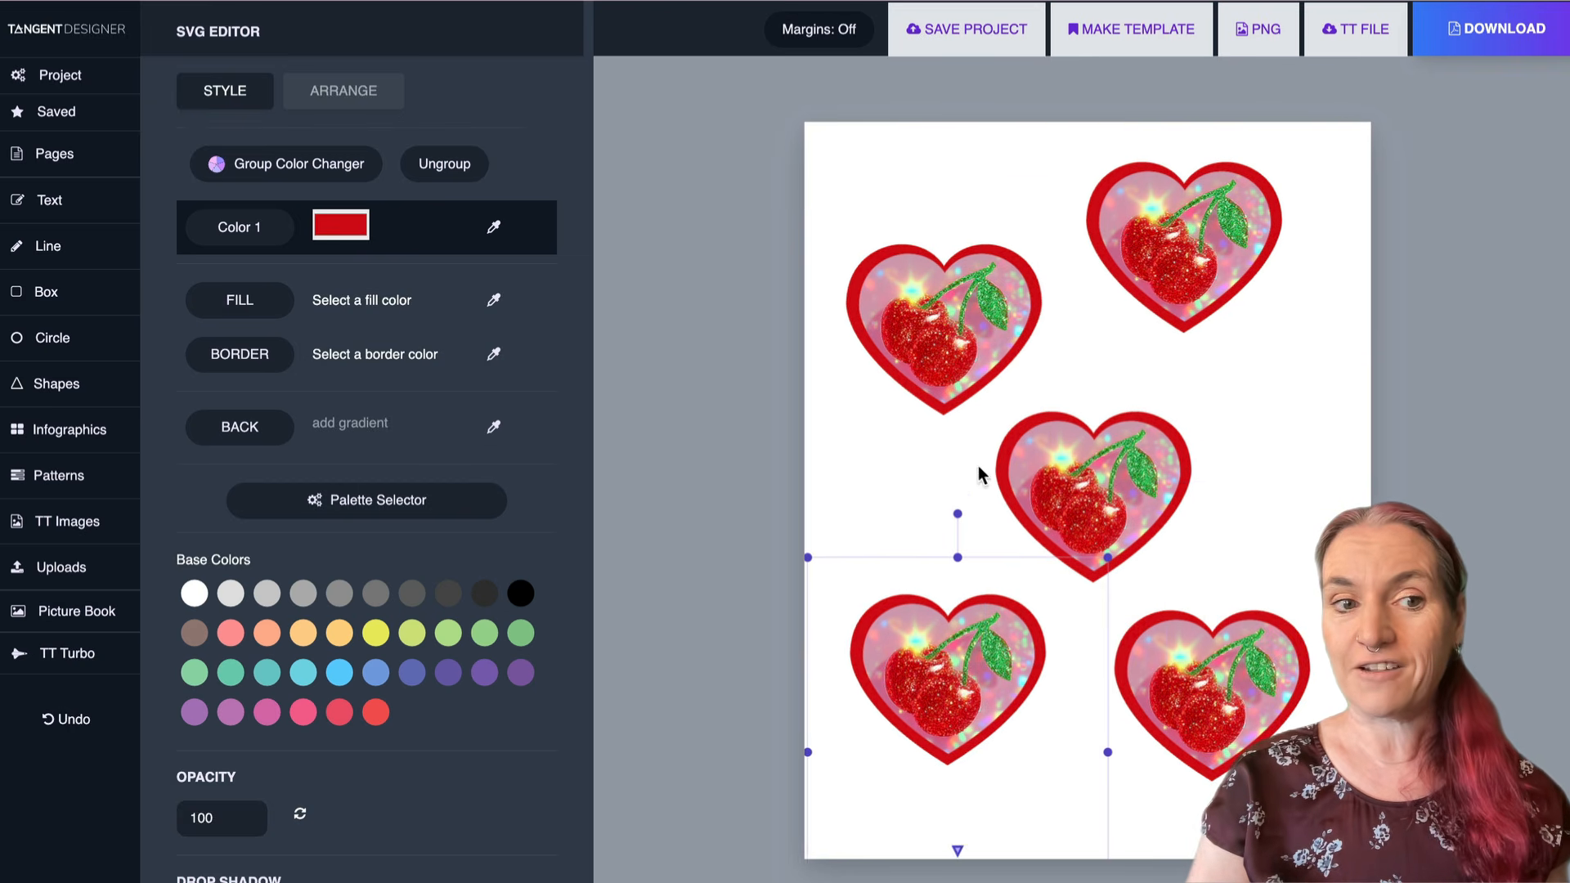
# - Add a new linear gradient to the page background, with its first color sampled from the hearts' red border
pyautogui.click(237, 434)
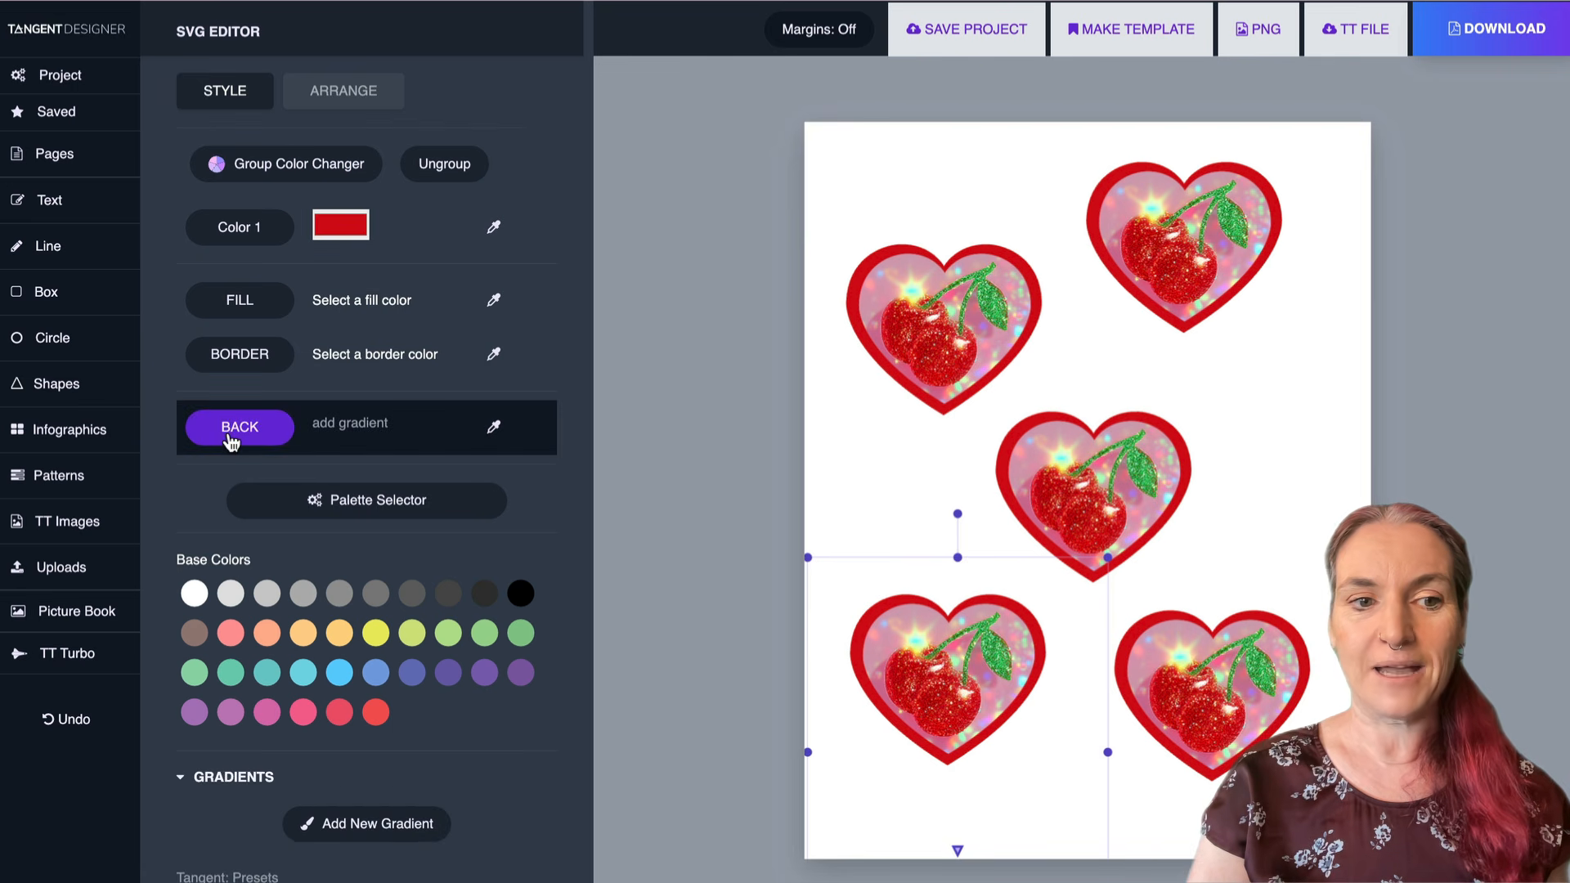
pyautogui.scroll(-5, 334, 267)
pyautogui.scroll(-2, 335, 270)
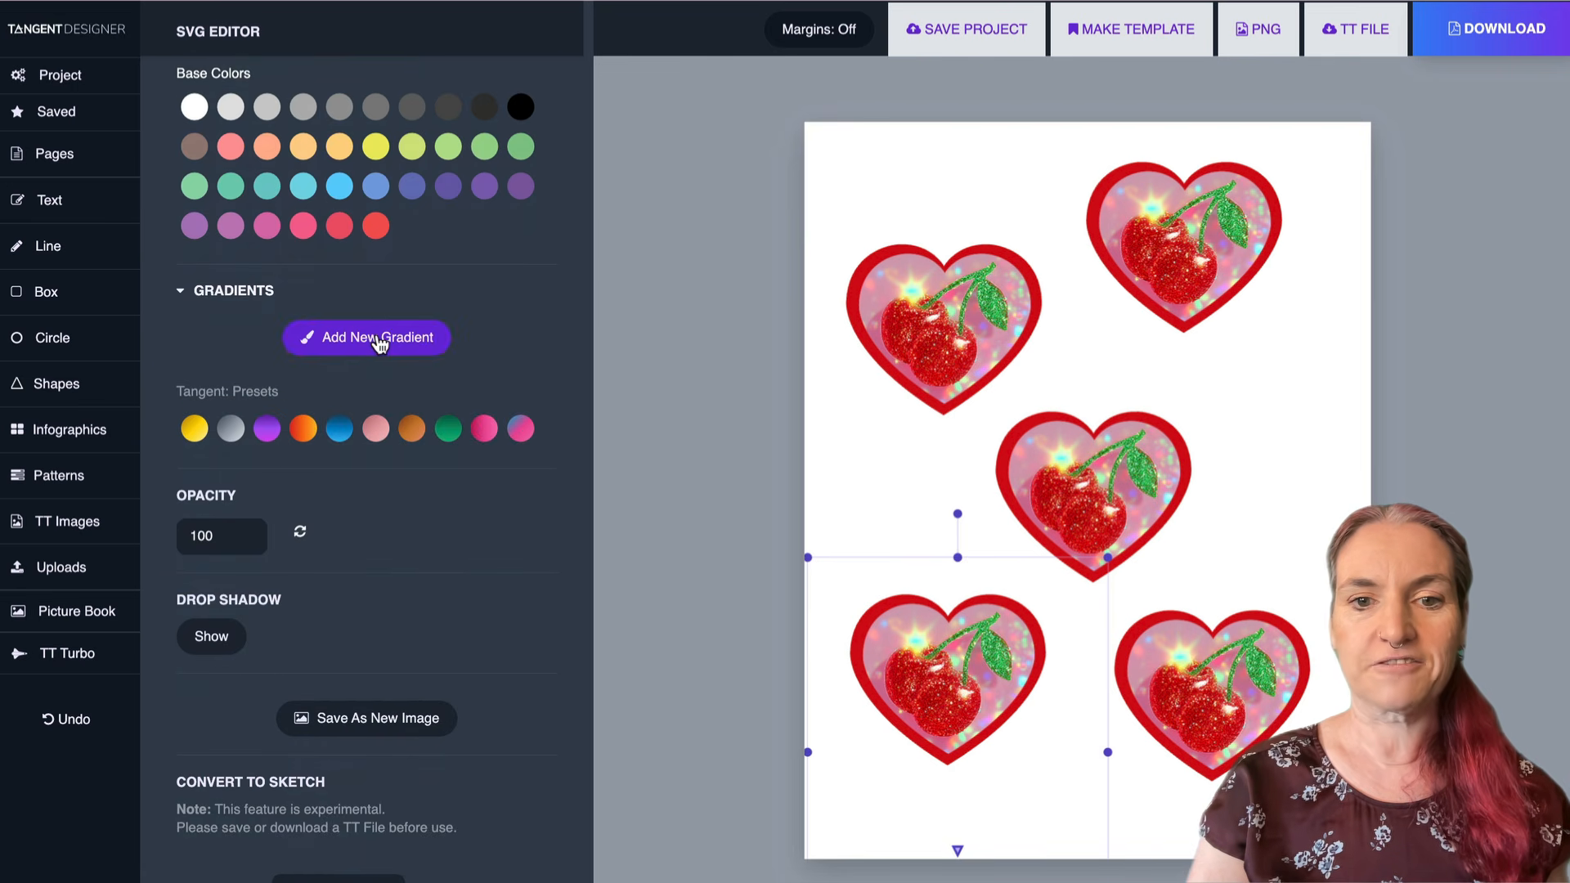
pyautogui.click(378, 336)
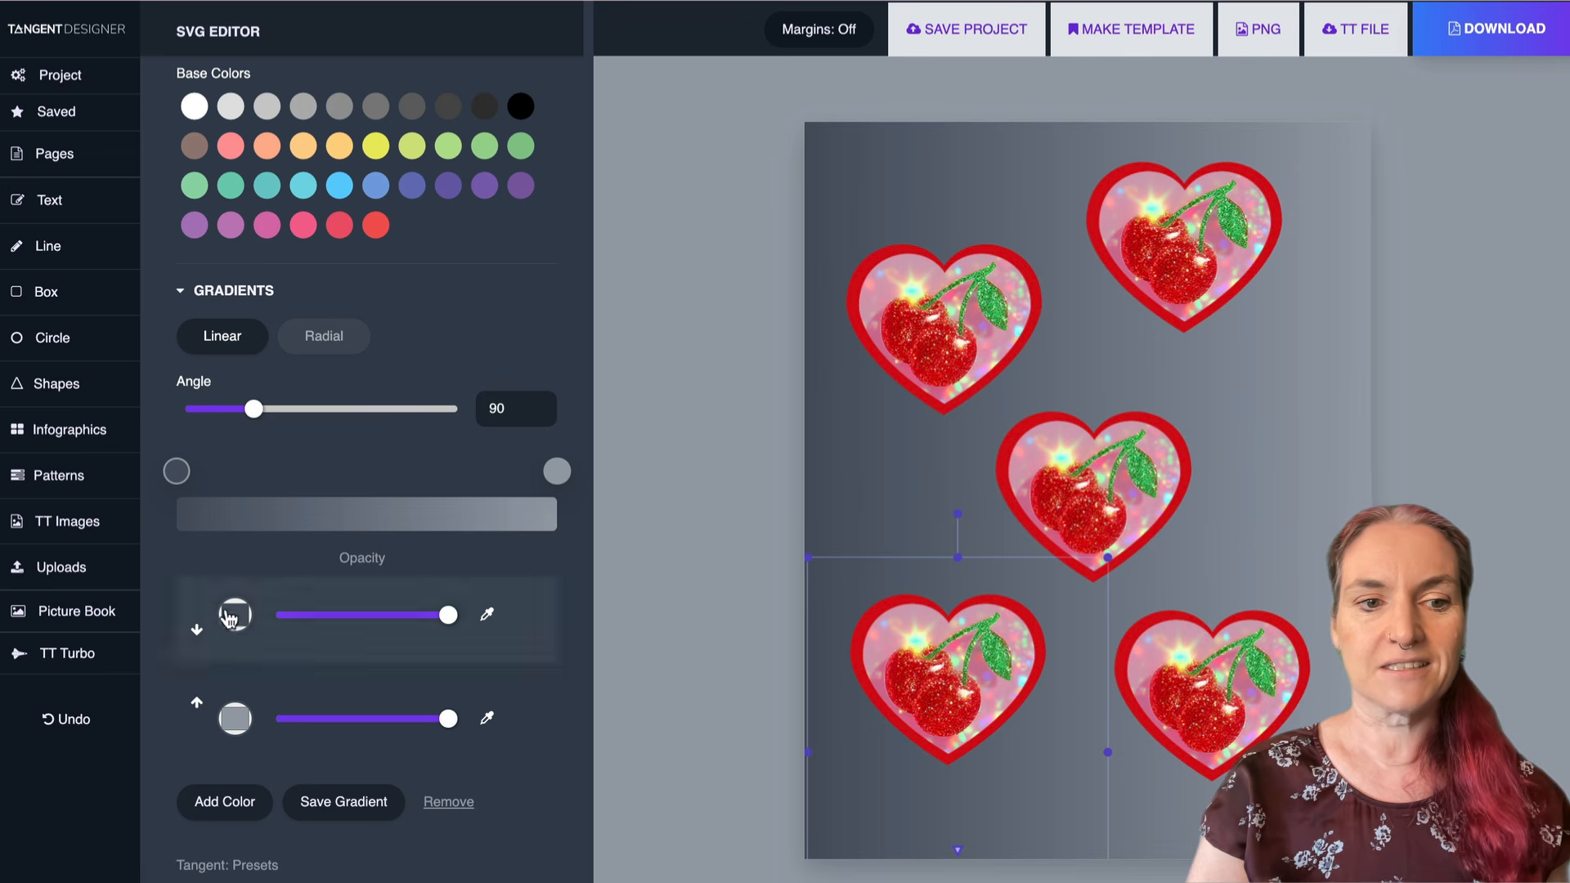
pyautogui.click(489, 617)
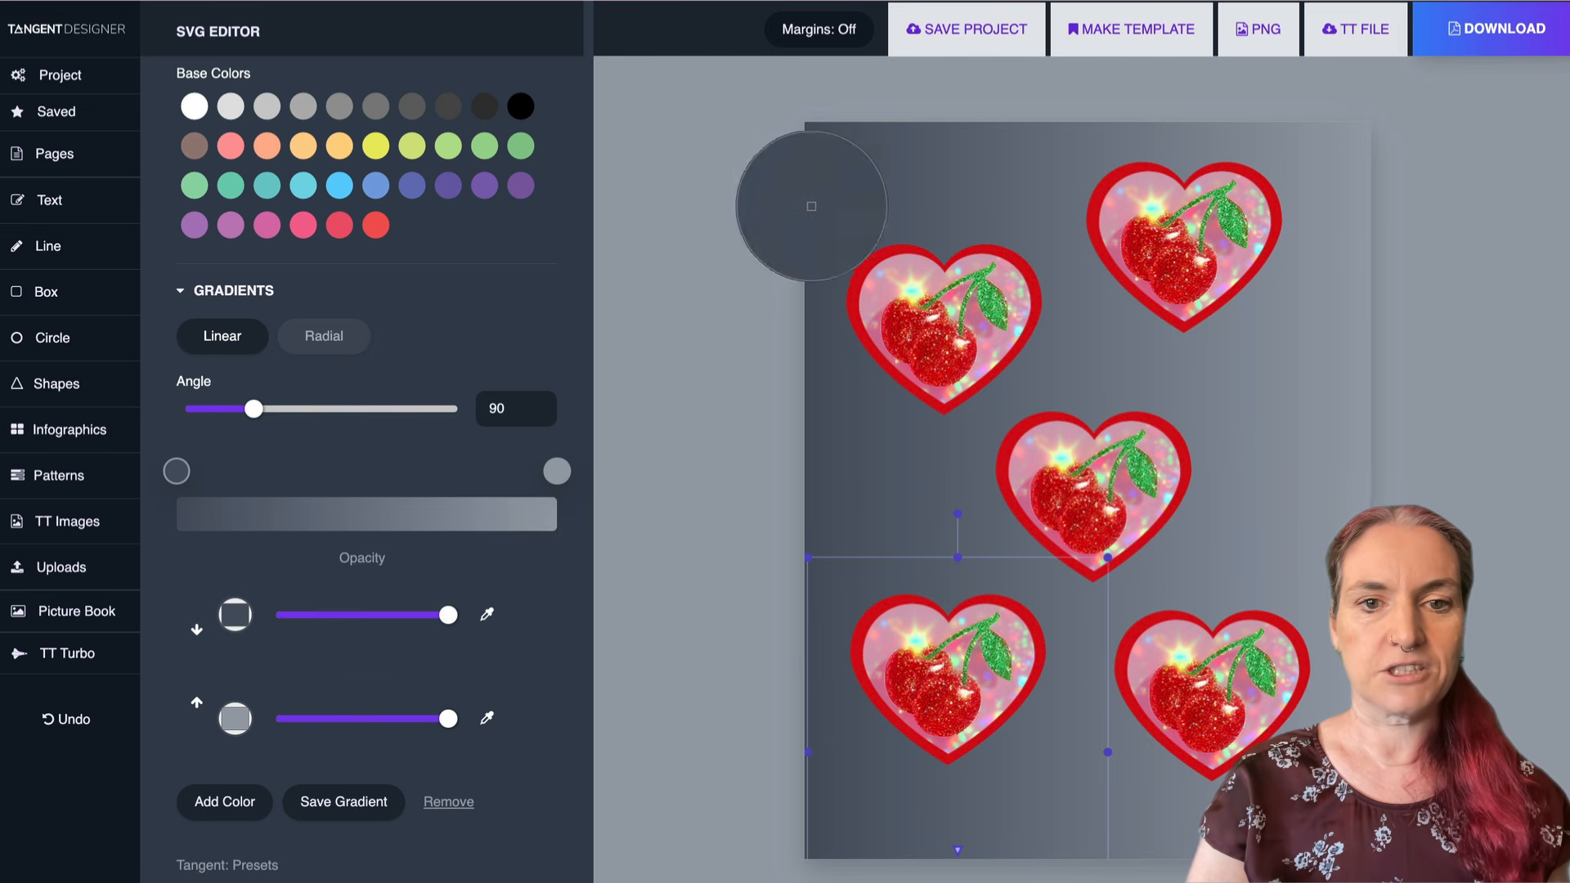
pyautogui.click(870, 261)
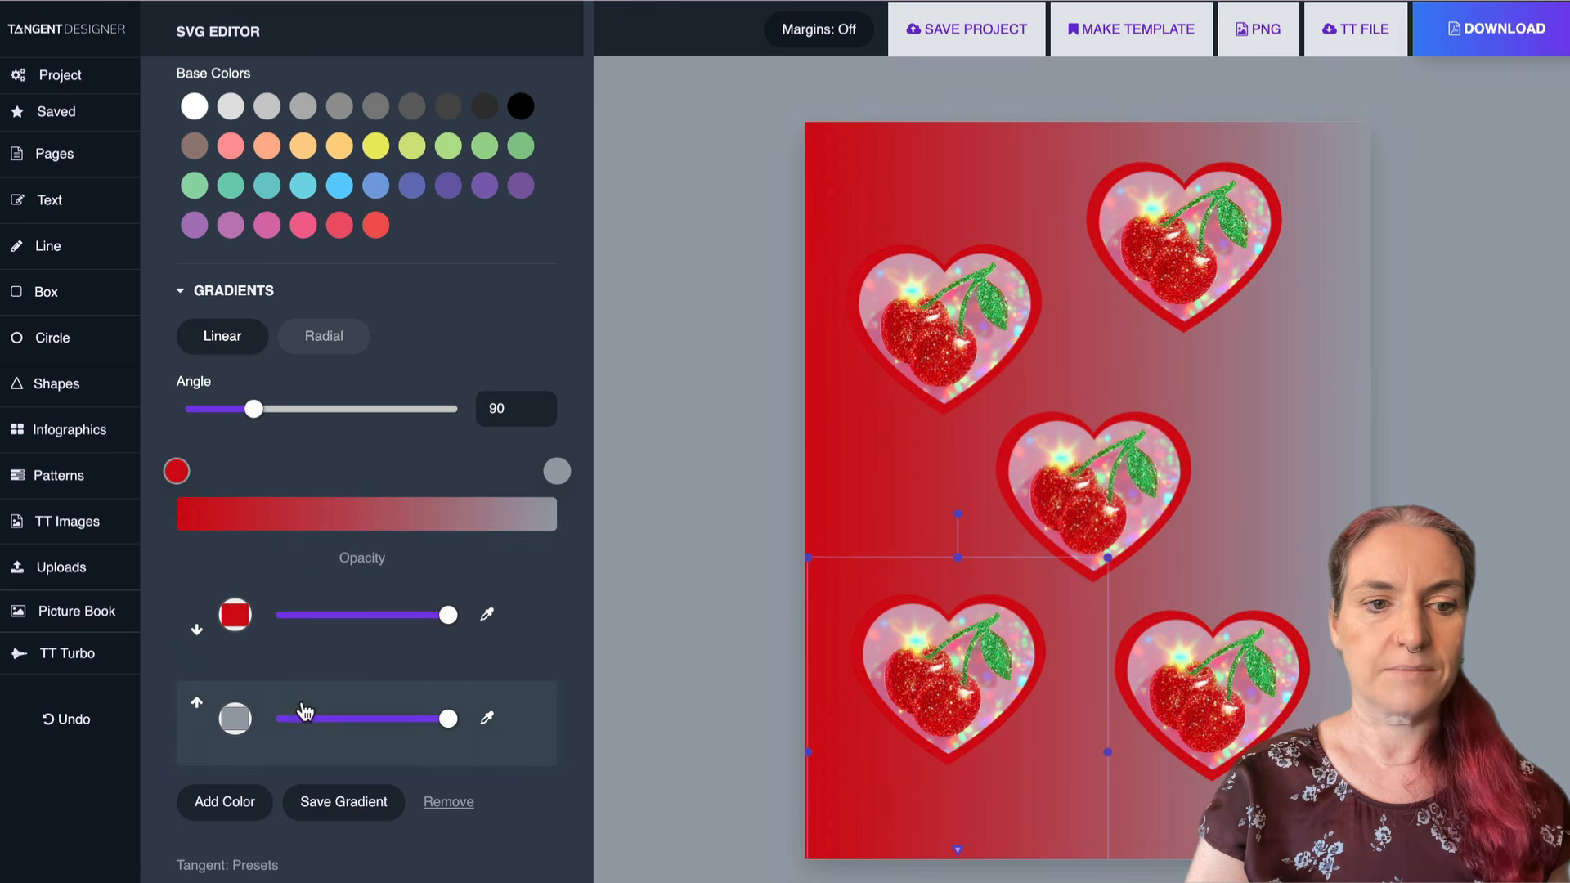
# - Set the background gradient's second color to white and move its stop to slightly before the middle of the gradient
pyautogui.click(235, 718)
pyautogui.moveTo(255, 768); pyautogui.dragTo(206, 700)
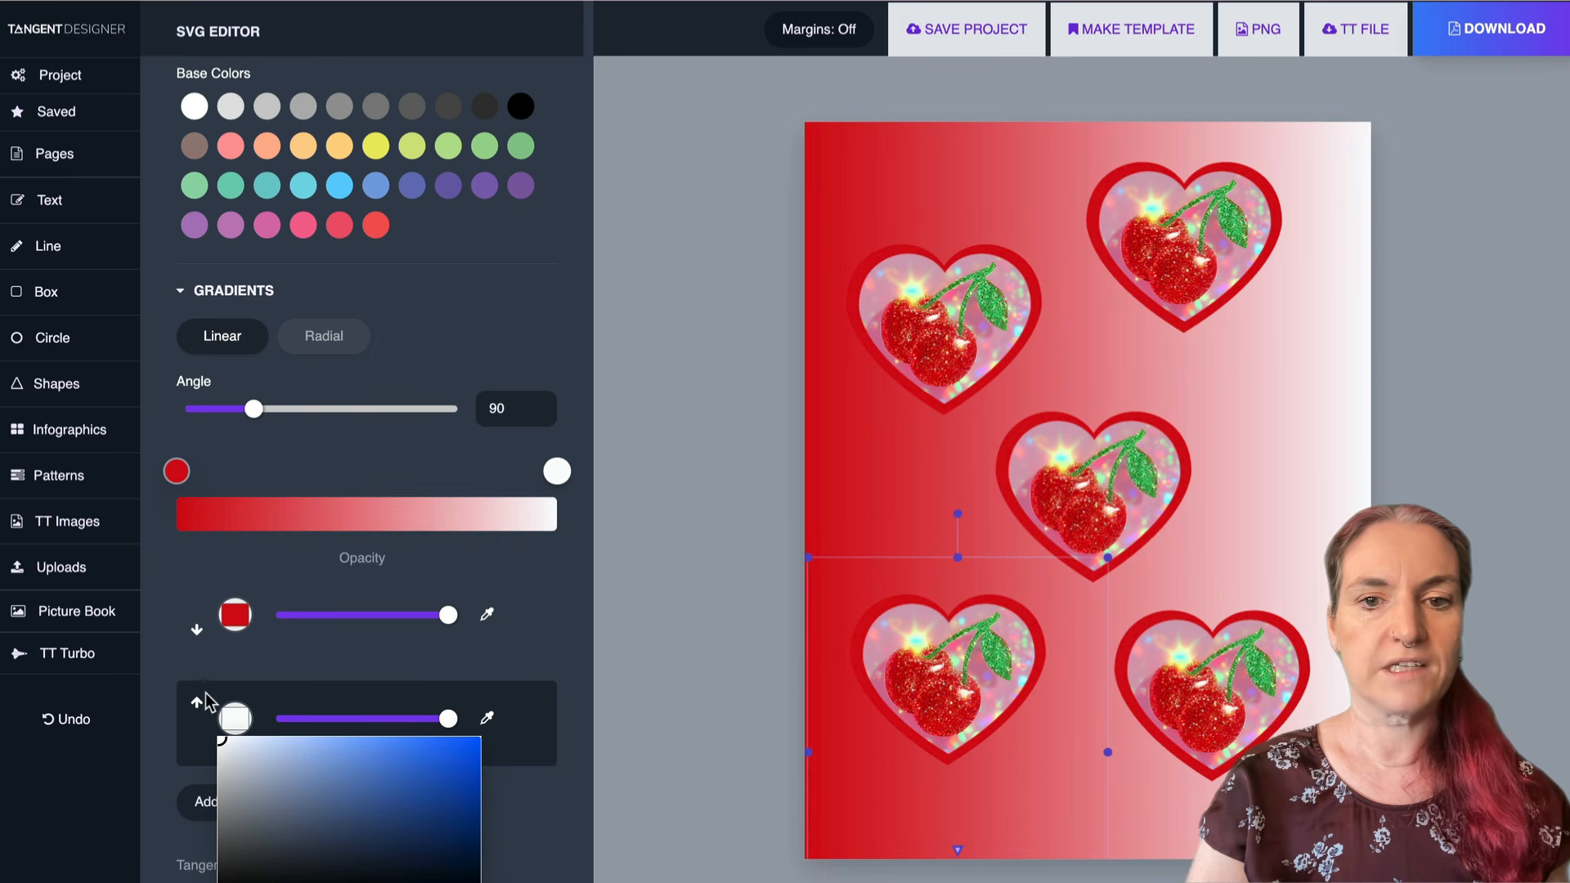
pyautogui.click(558, 473)
pyautogui.moveTo(494, 488); pyautogui.dragTo(338, 483)
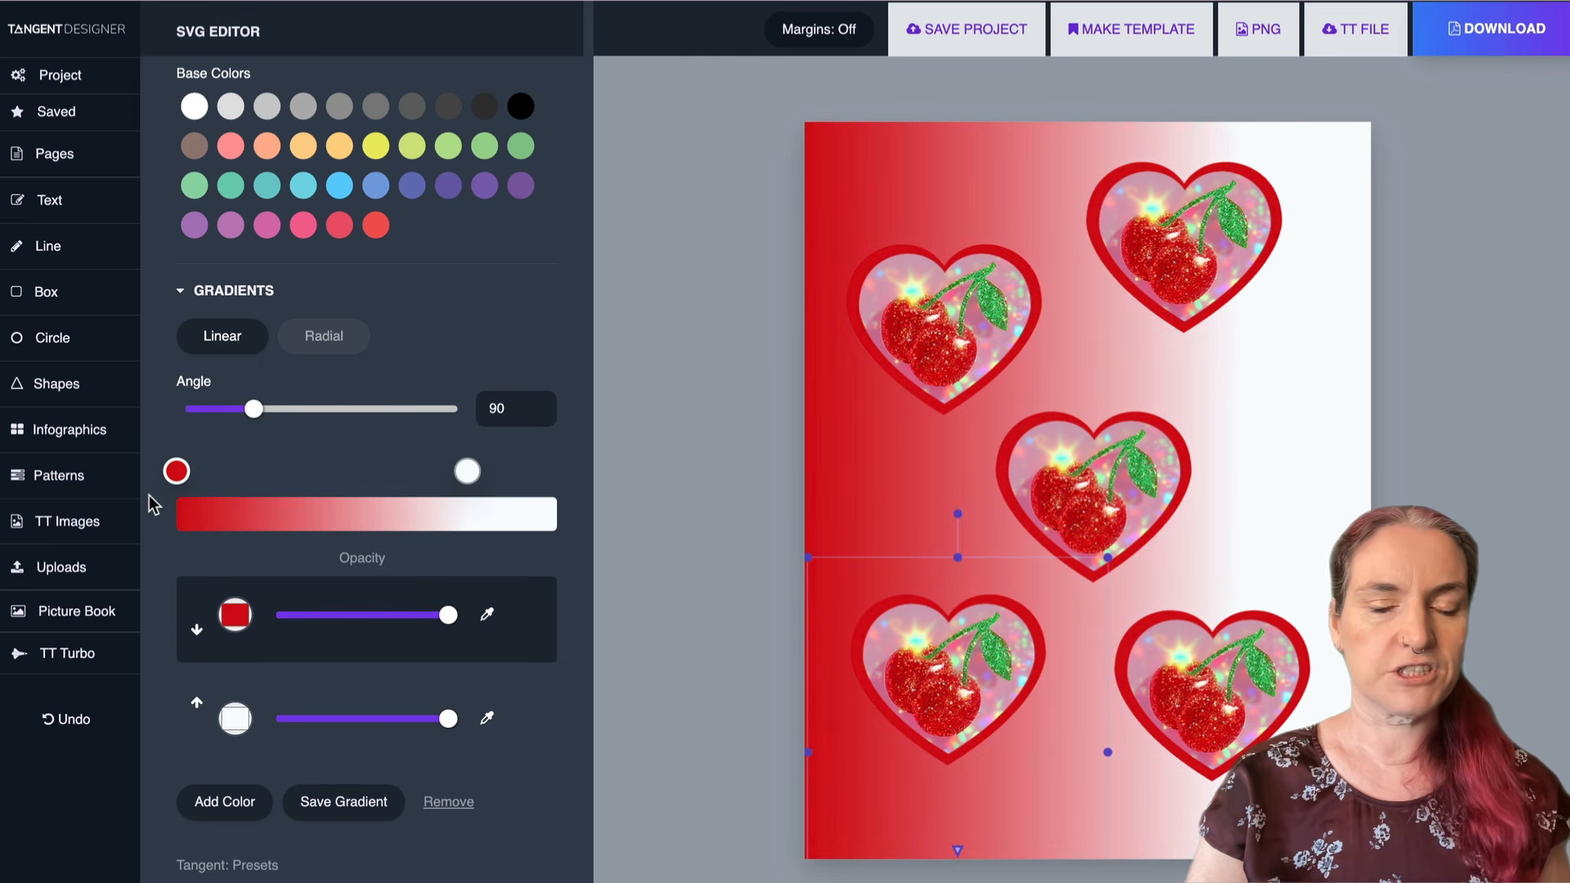
pyautogui.moveTo(467, 472); pyautogui.dragTo(332, 466)
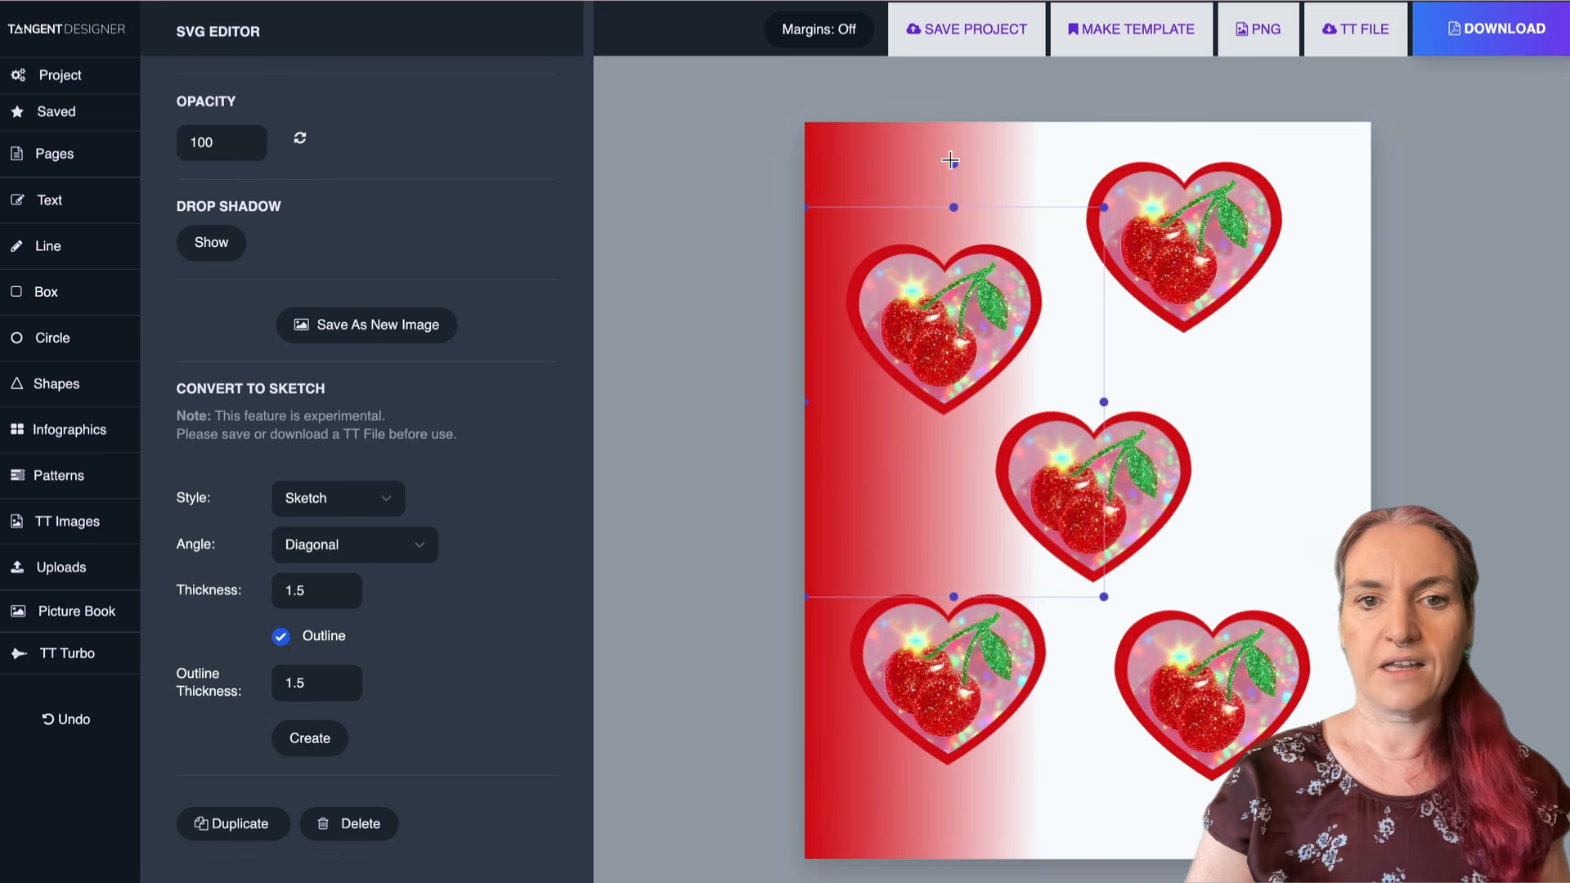
# - Tilt the upper-left heart counterclockwise, tilt and enlarge the upper-right heart clockwise, and enlarge the lower-left heart and reposition it
pyautogui.moveTo(950, 161); pyautogui.dragTo(914, 161)
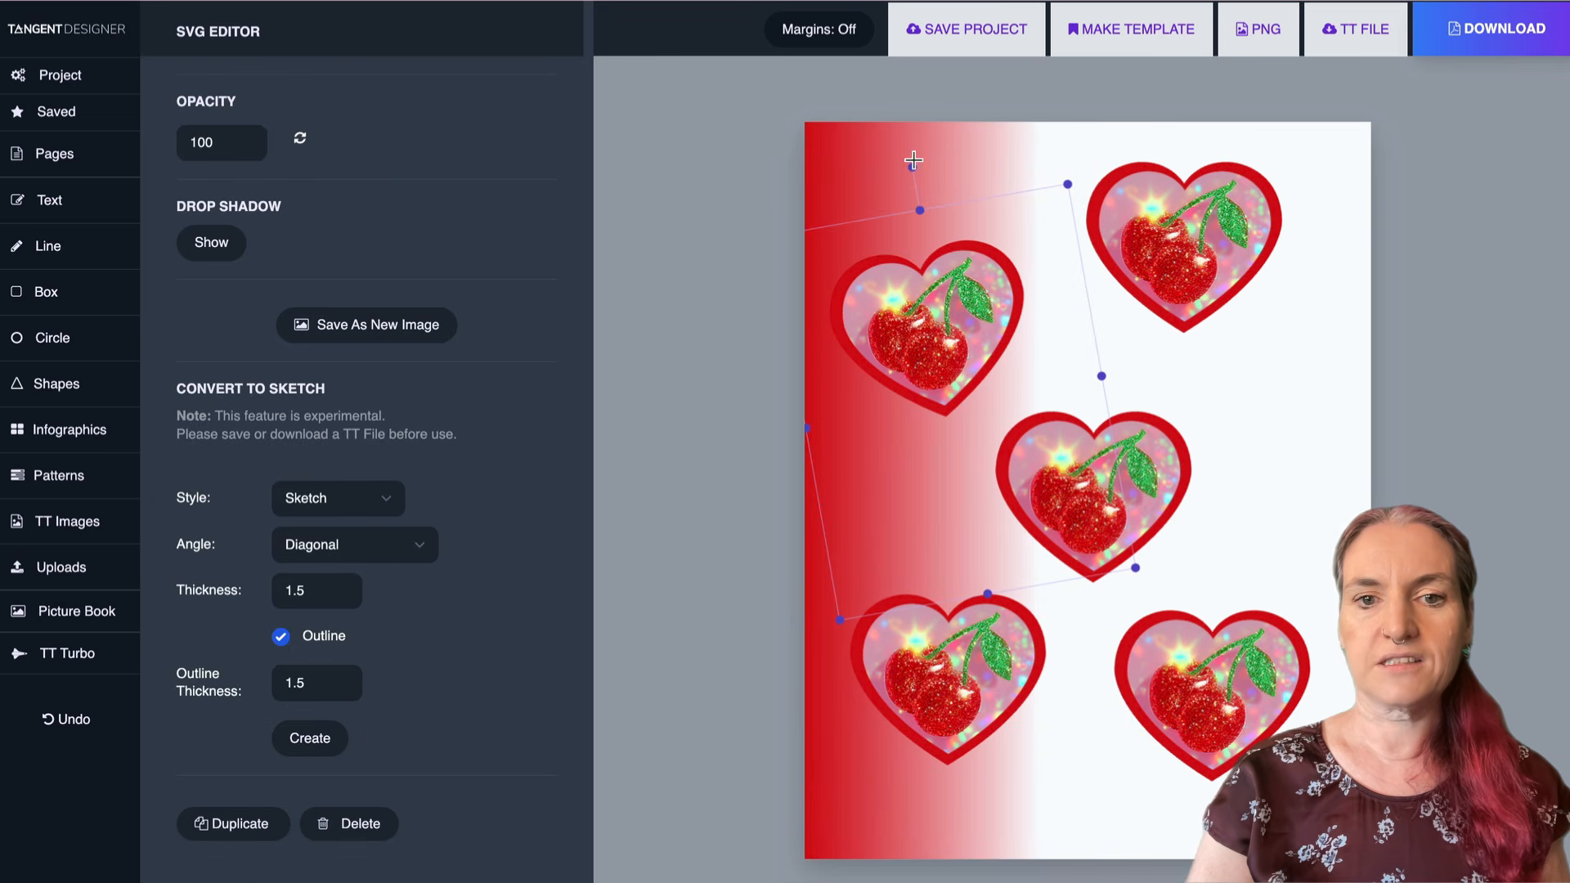
pyautogui.click(1199, 230)
pyautogui.moveTo(1195, 127); pyautogui.dragTo(1209, 252)
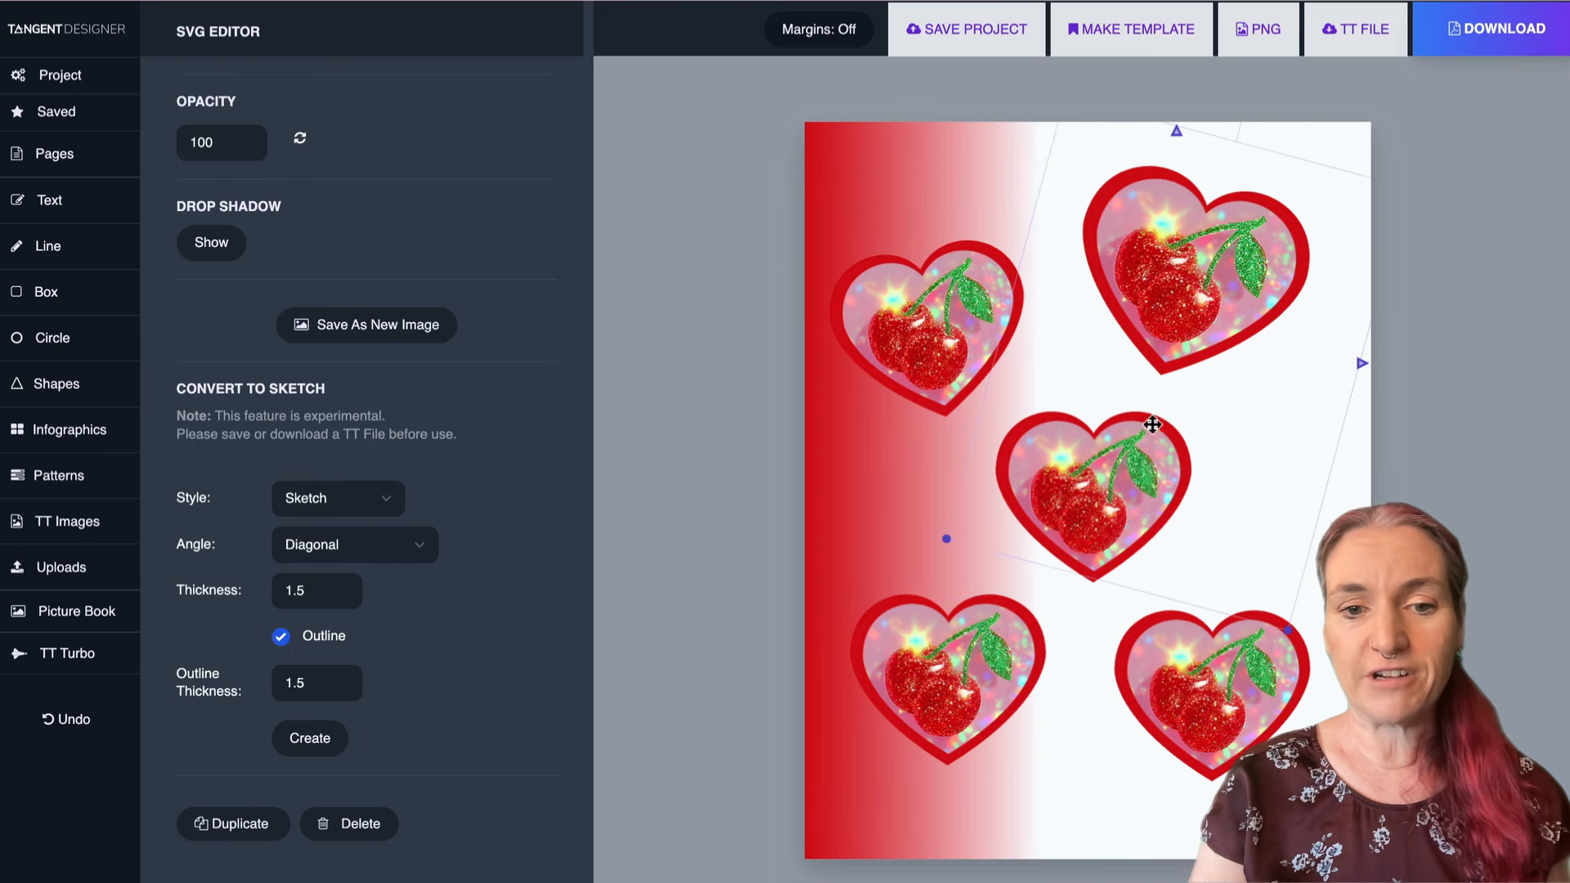
pyautogui.moveTo(947, 727); pyautogui.dragTo(944, 747)
pyautogui.moveTo(1112, 577); pyautogui.dragTo(1160, 514)
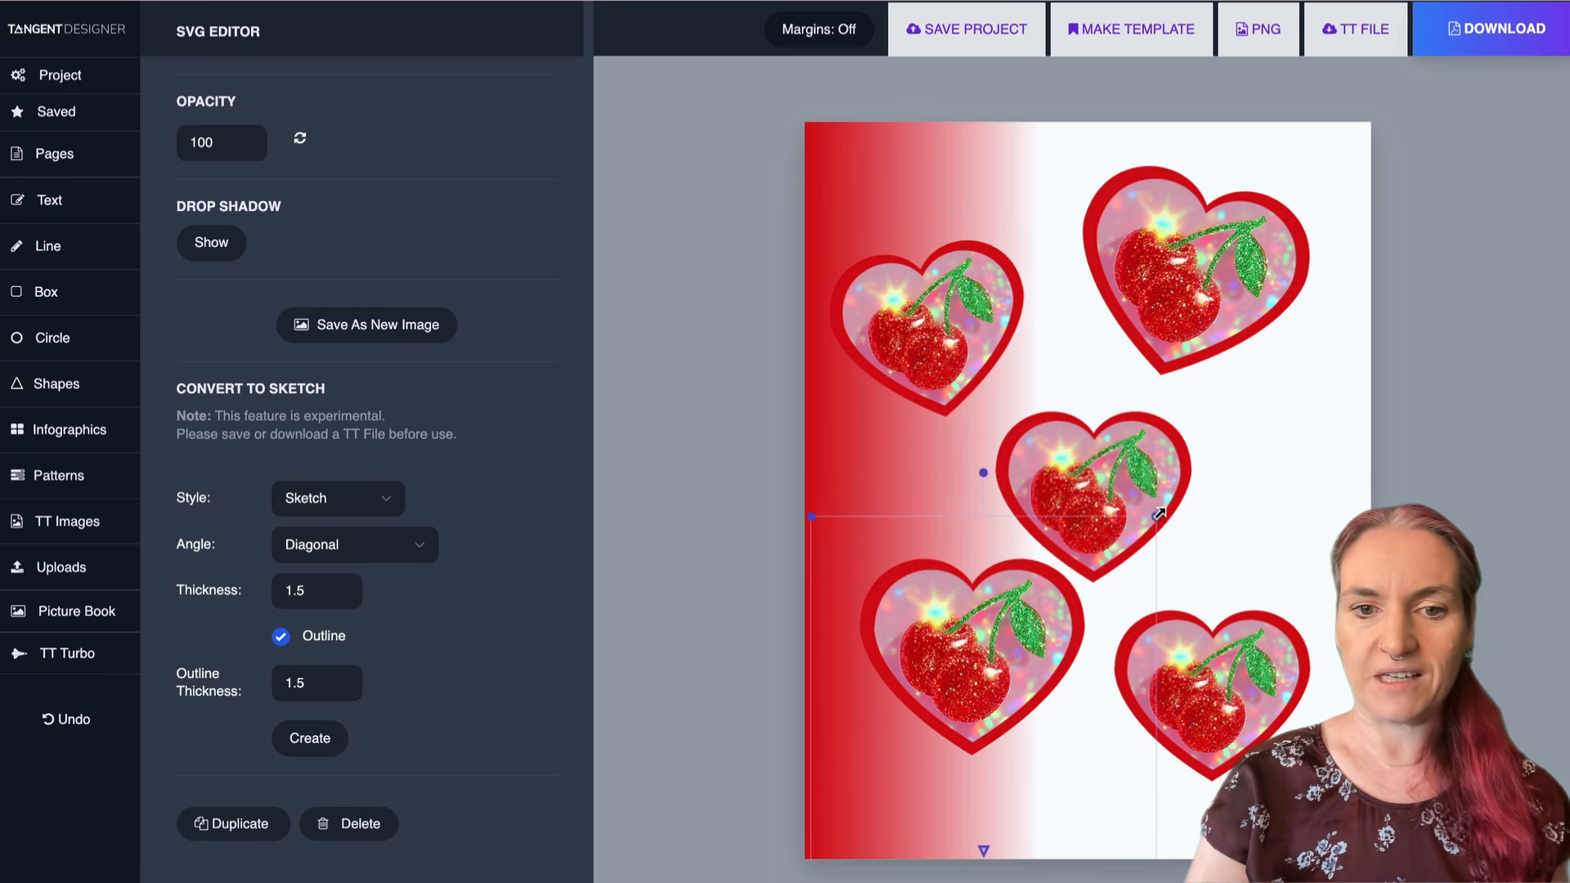
pyautogui.moveTo(940, 660); pyautogui.dragTo(919, 721)
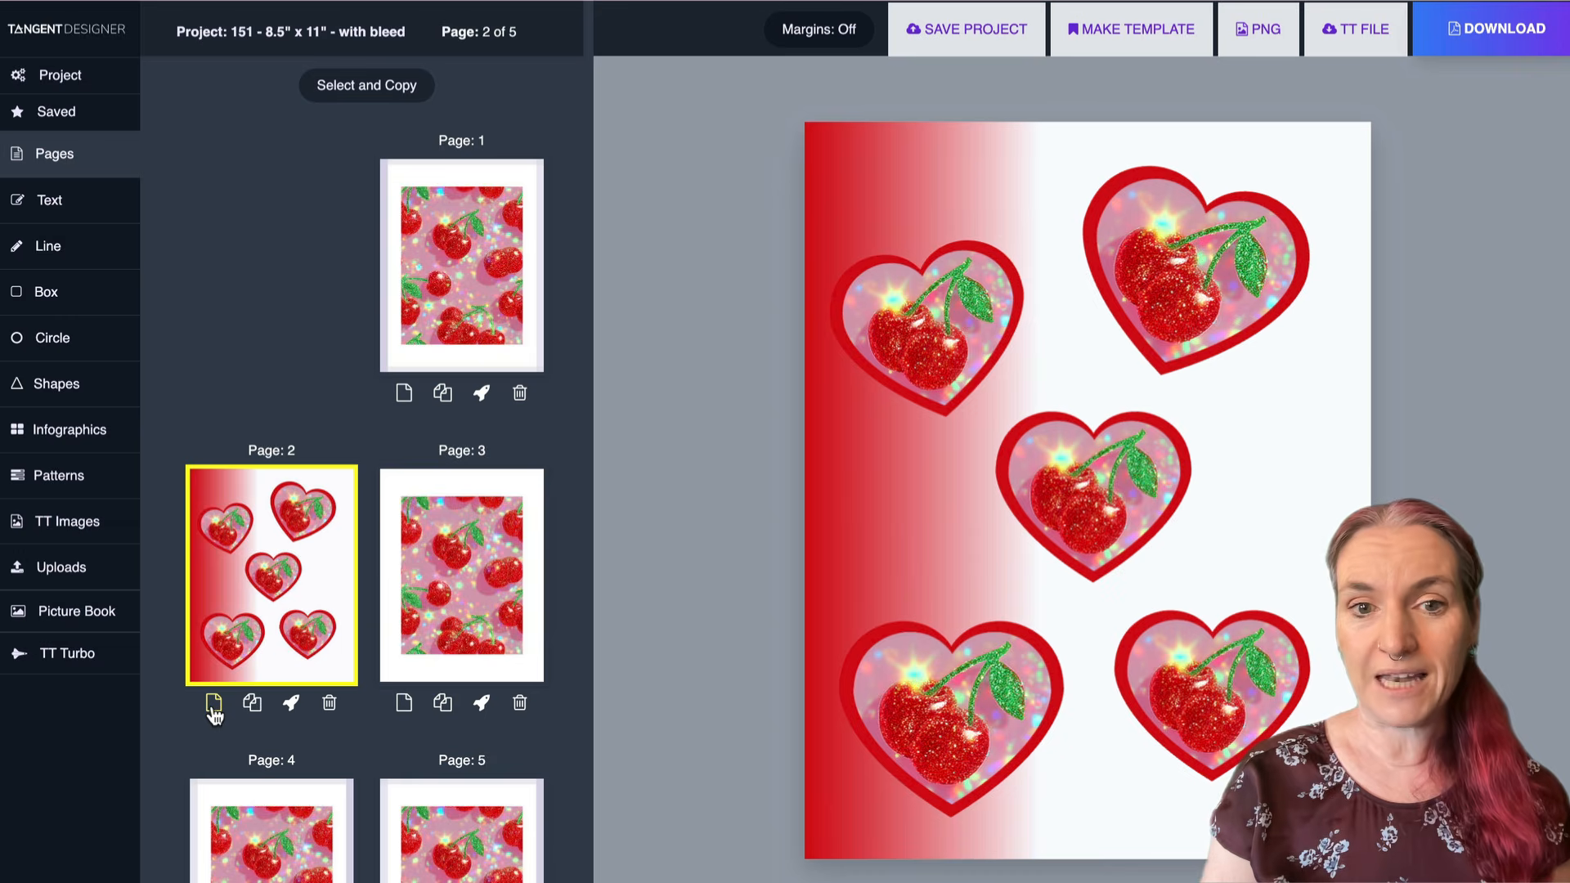
# - Insert a new page after page 2 and apply the Graph Paper 4x4 template to it
pyautogui.click(213, 705)
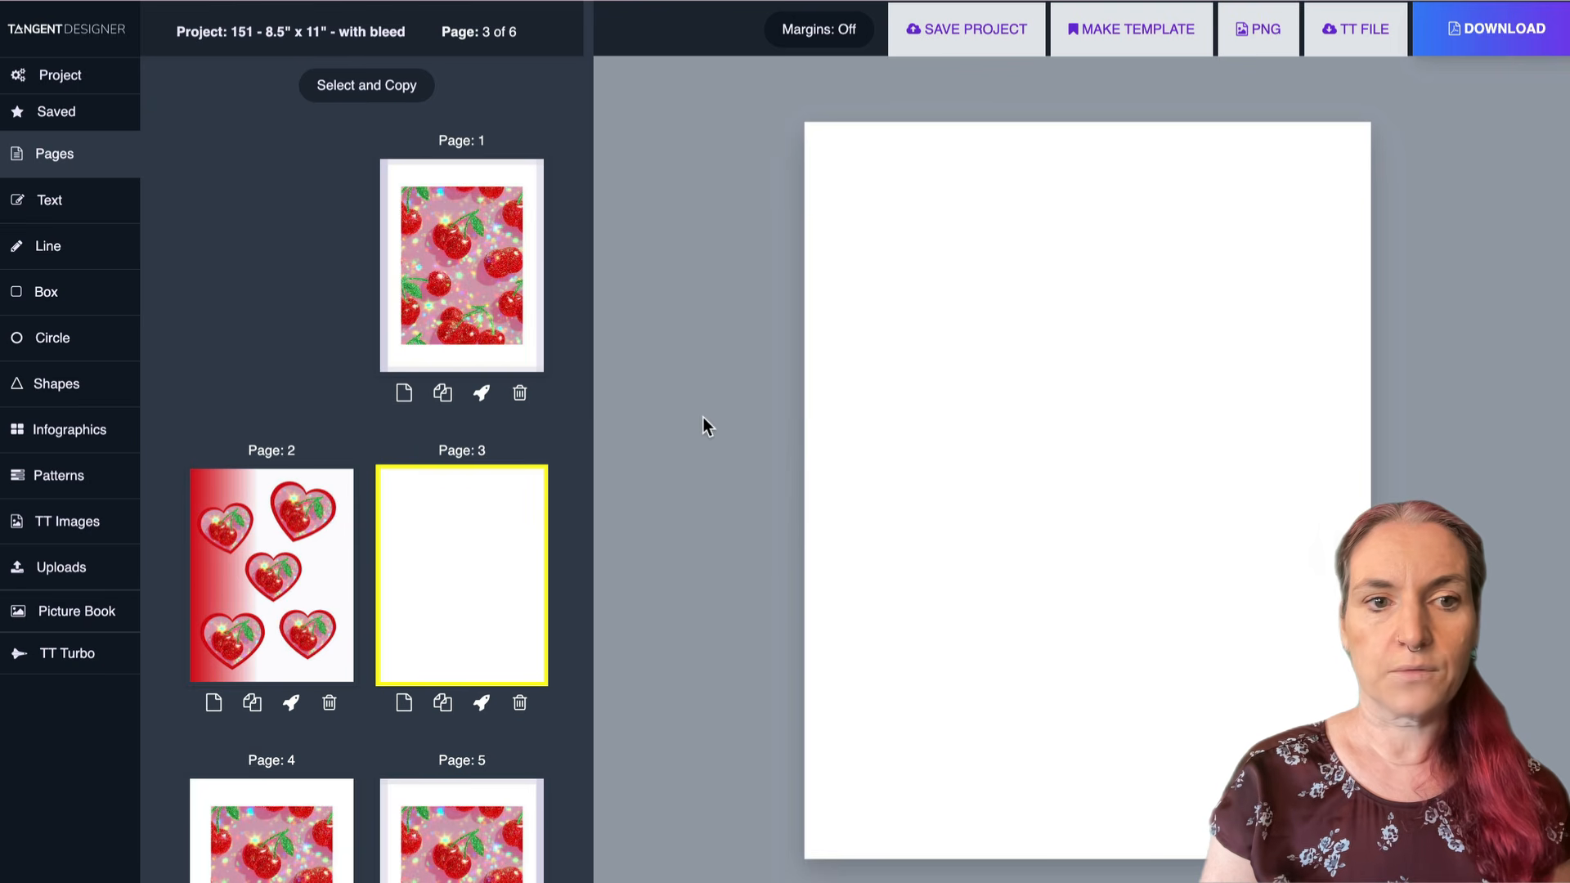
pyautogui.click(483, 705)
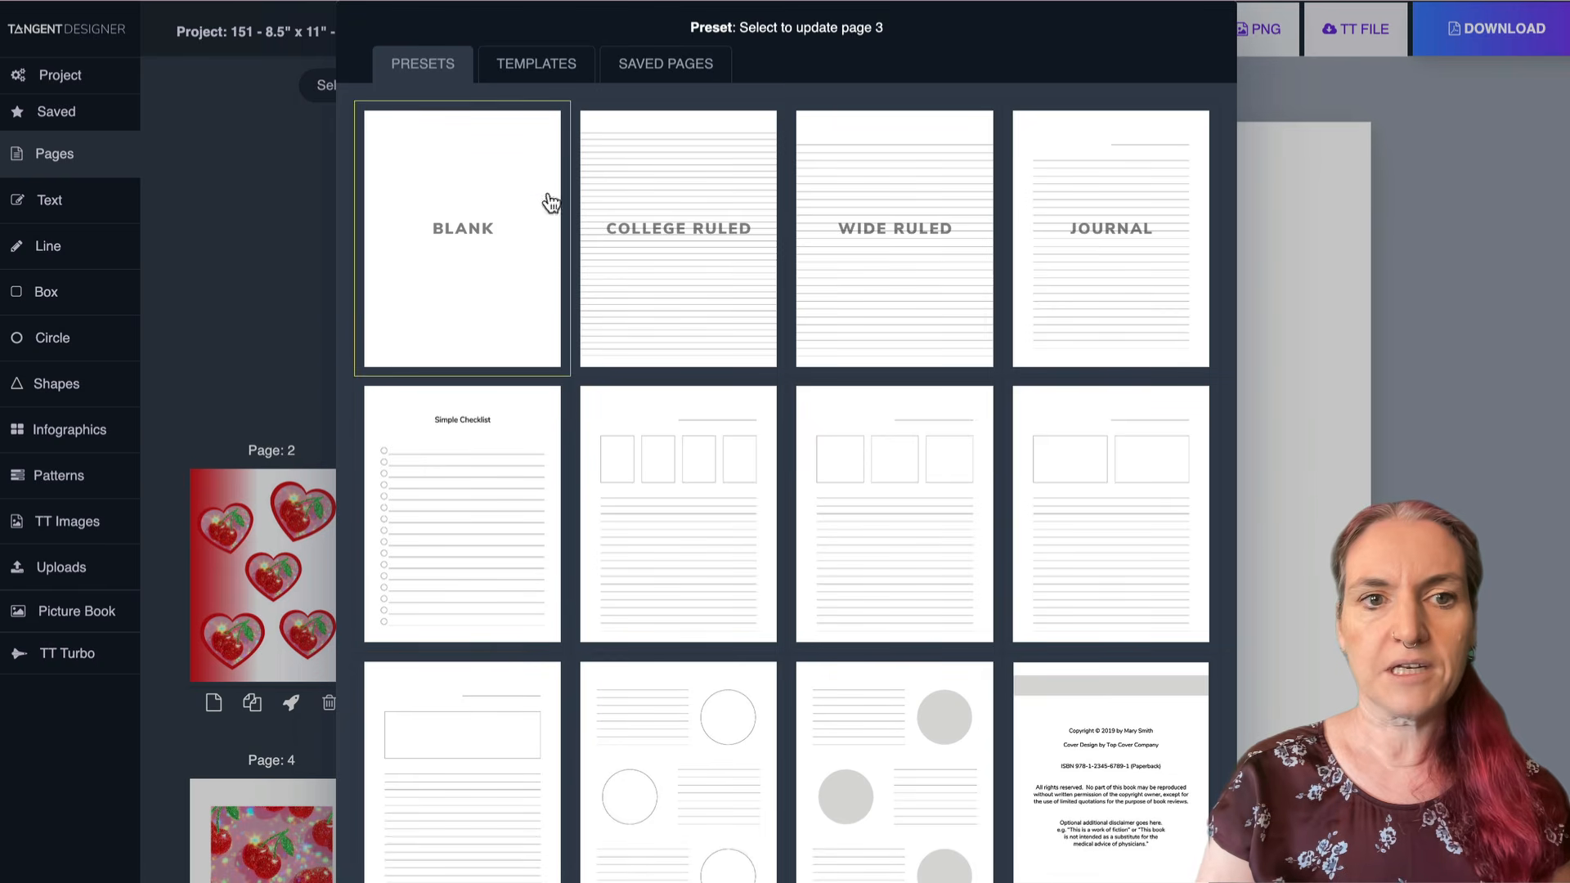
pyautogui.click(533, 62)
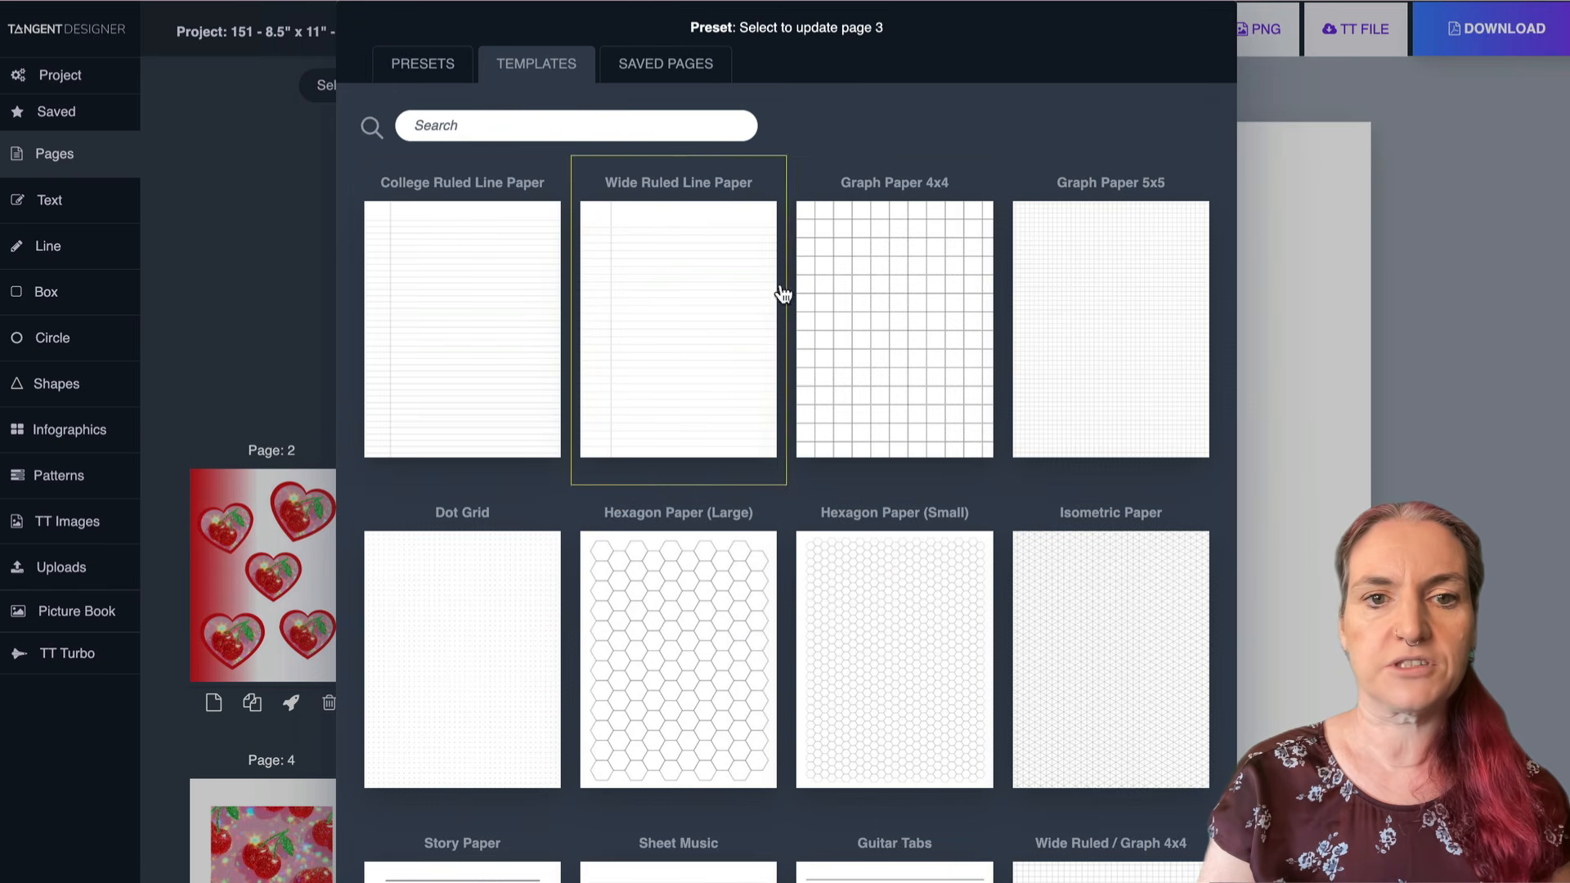
pyautogui.click(925, 318)
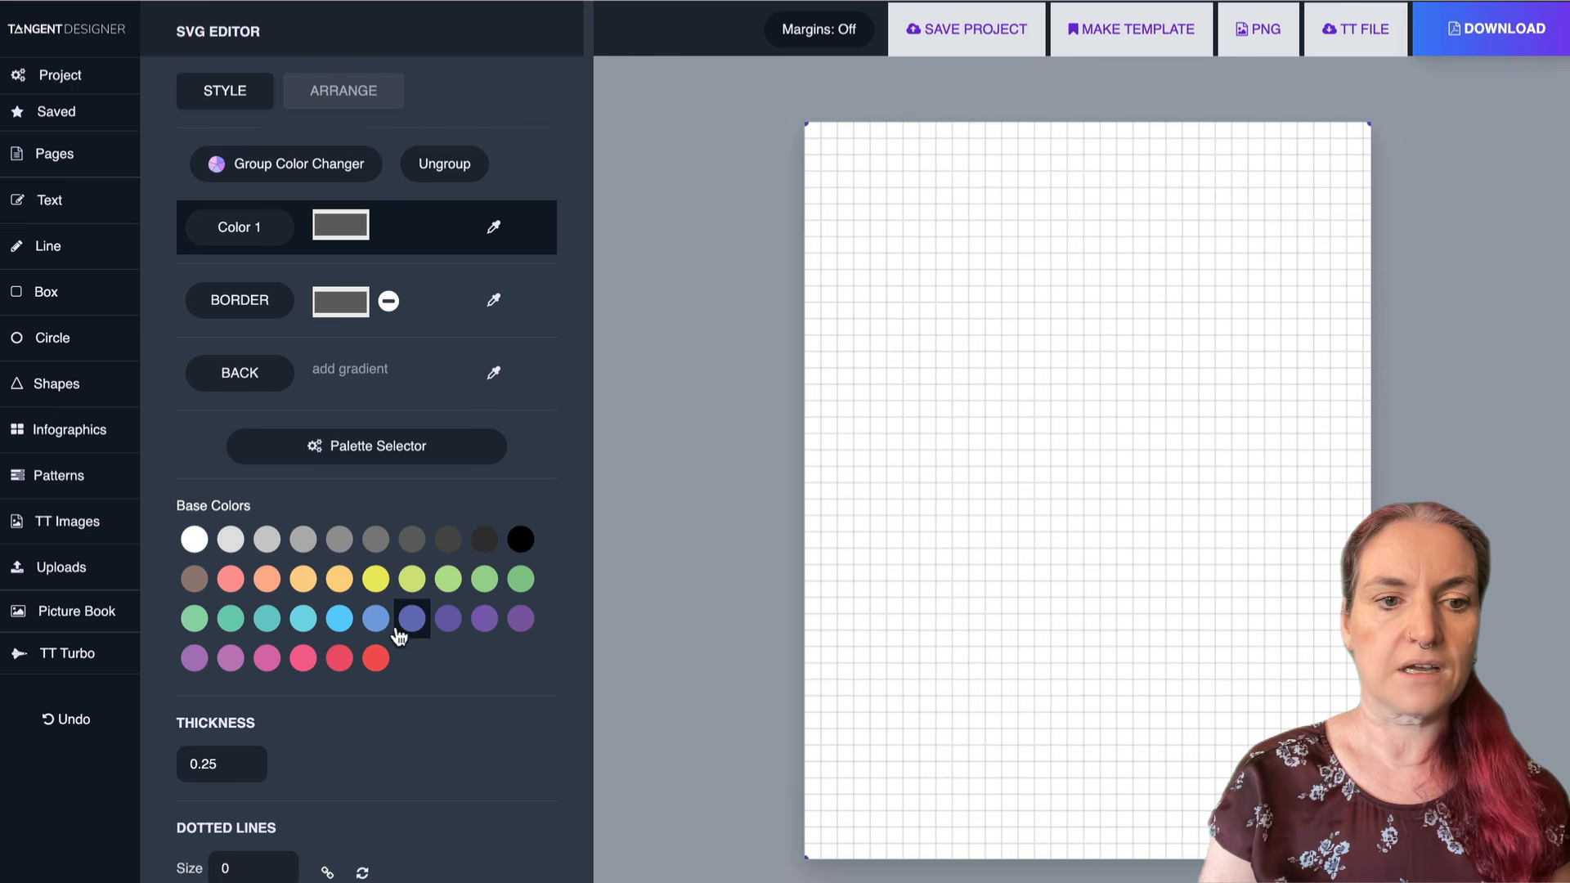
# - Color the graph paper's grid lines red and set their thickness to 1
pyautogui.click(378, 658)
pyautogui.scroll(-3, 286, 309)
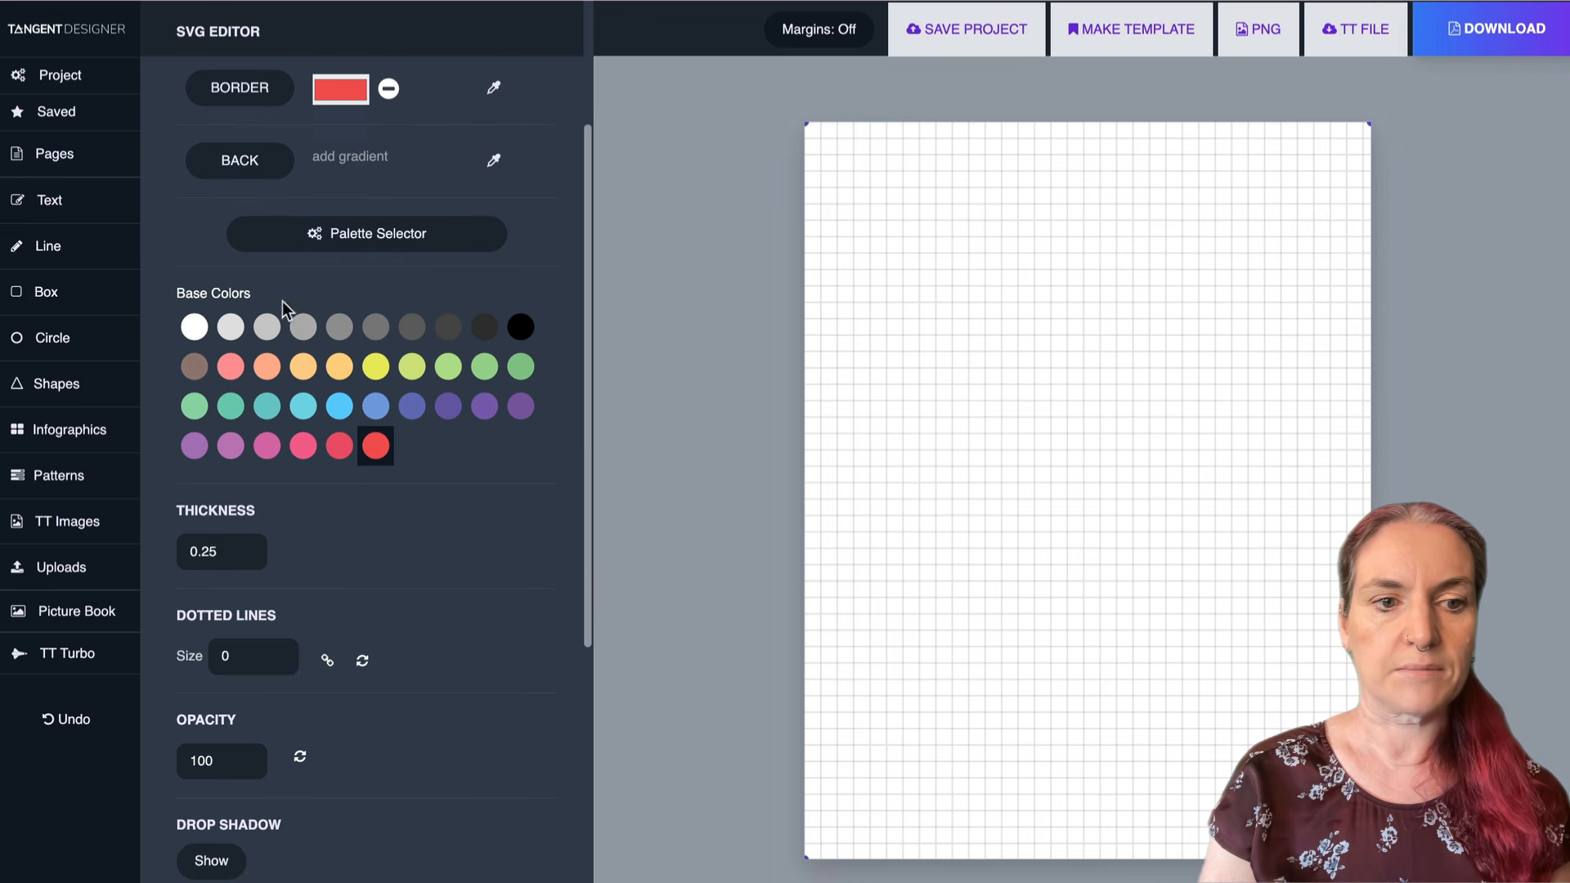
pyautogui.click(244, 547)
pyautogui.click(244, 547)
pyautogui.click(245, 547)
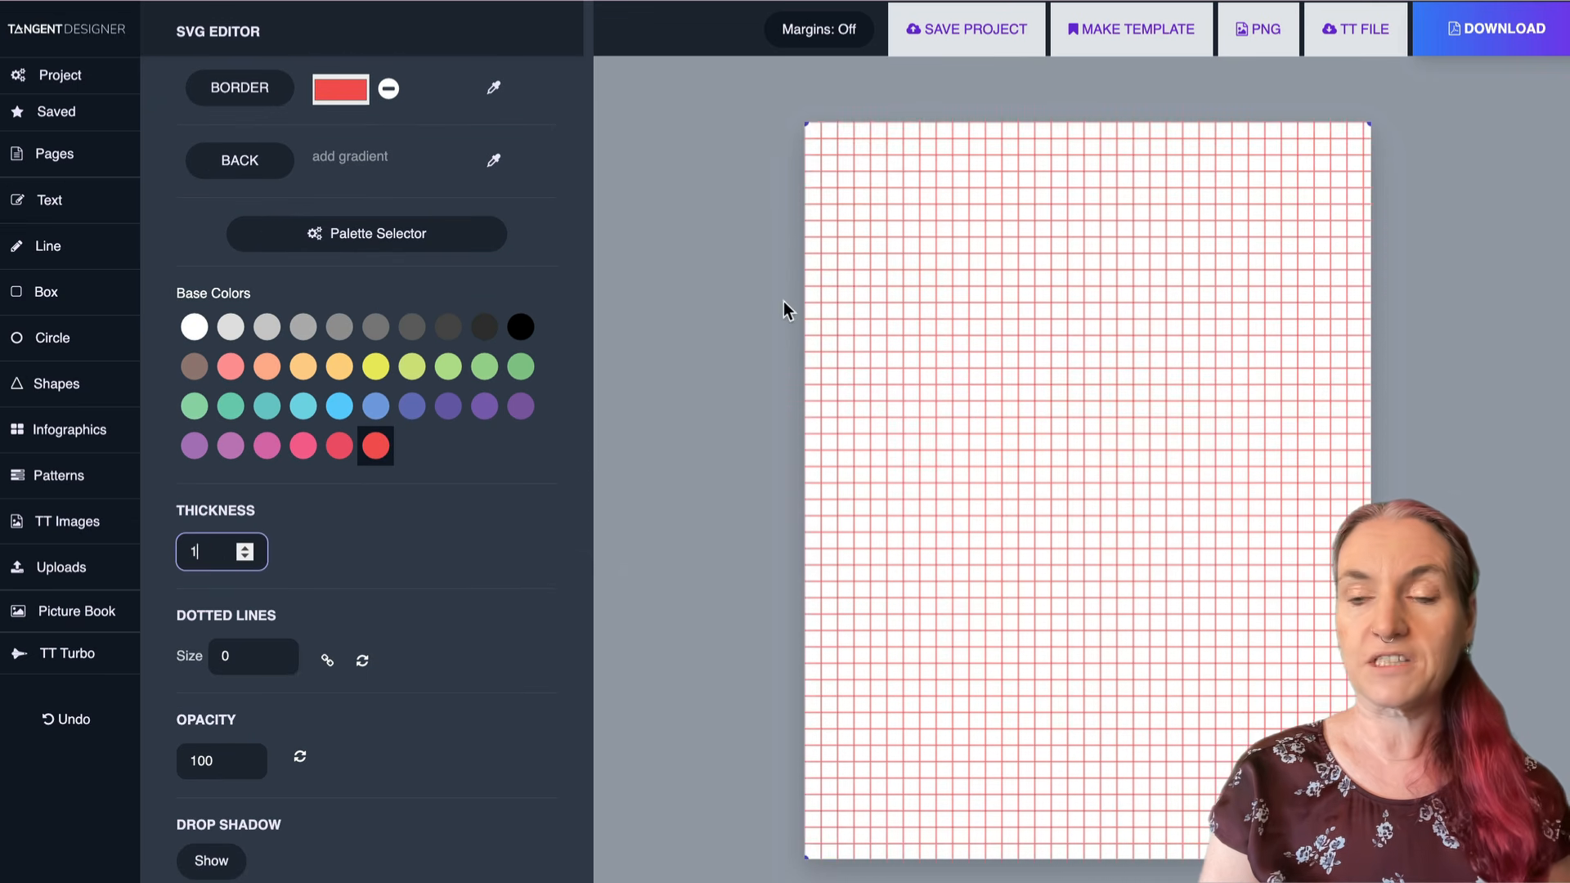
# - Copy the tilted upper-right cherry heart from page 2 to the same corner of the graph-paper page and ungroup it
pyautogui.click(54, 153)
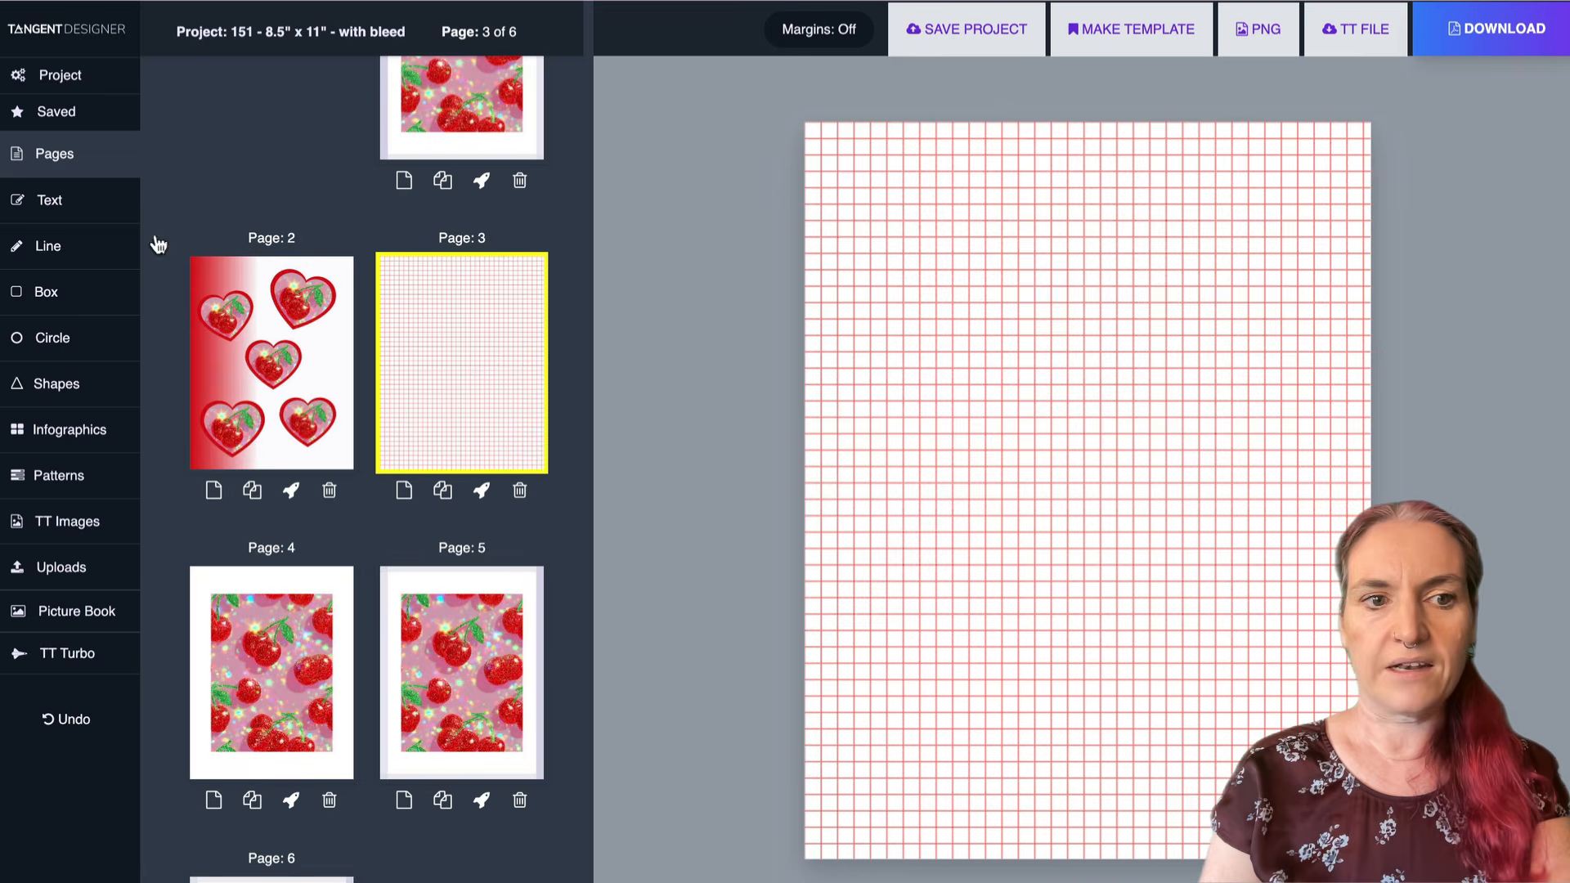
pyautogui.click(278, 371)
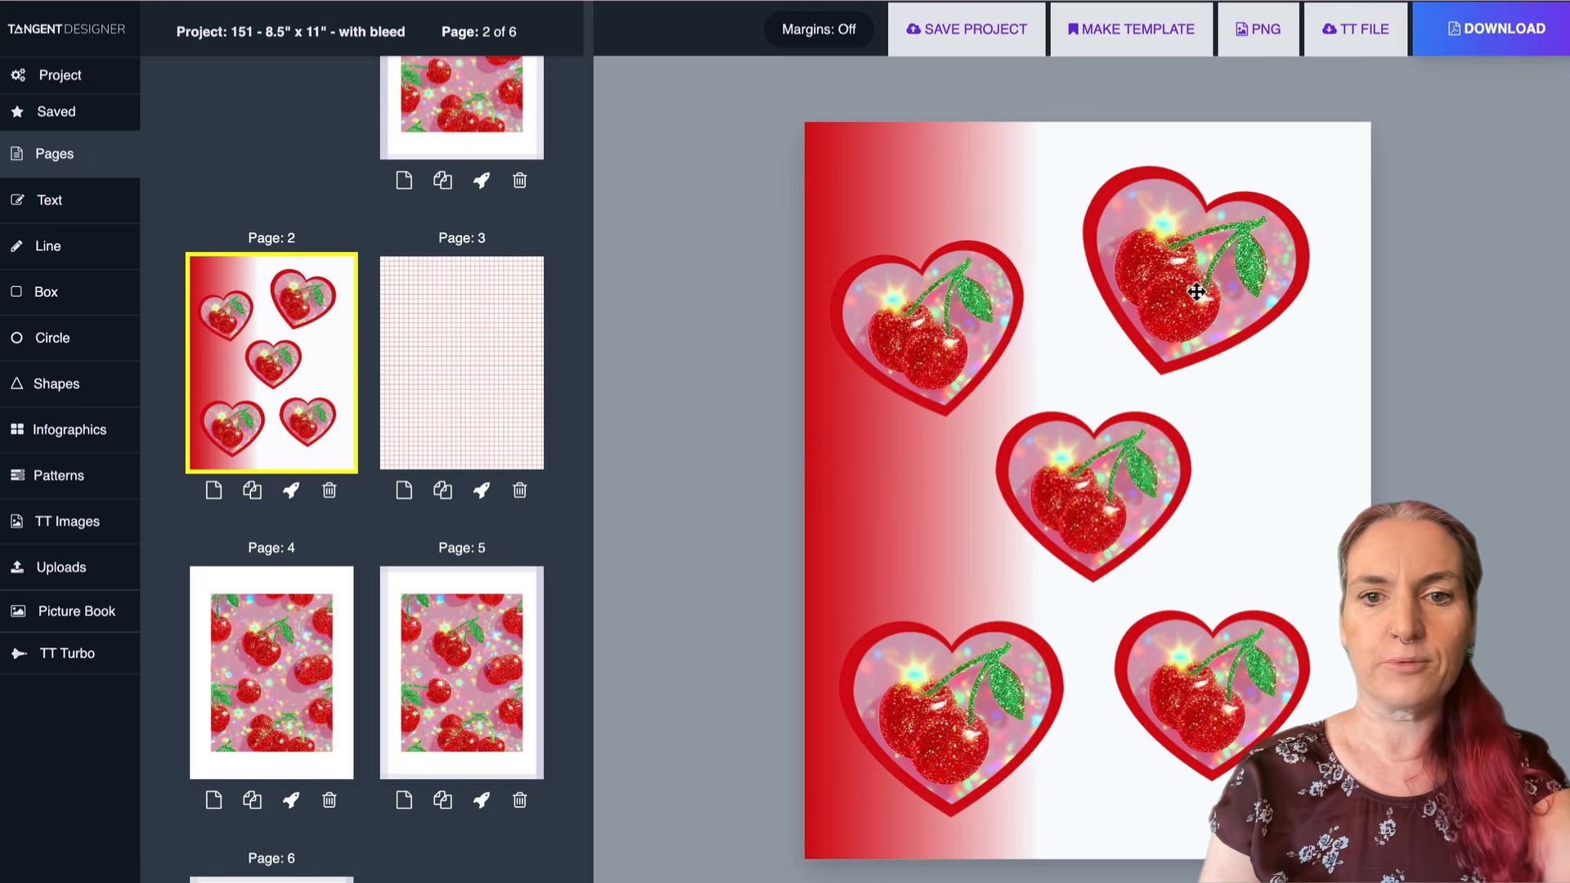
pyautogui.click(1196, 292)
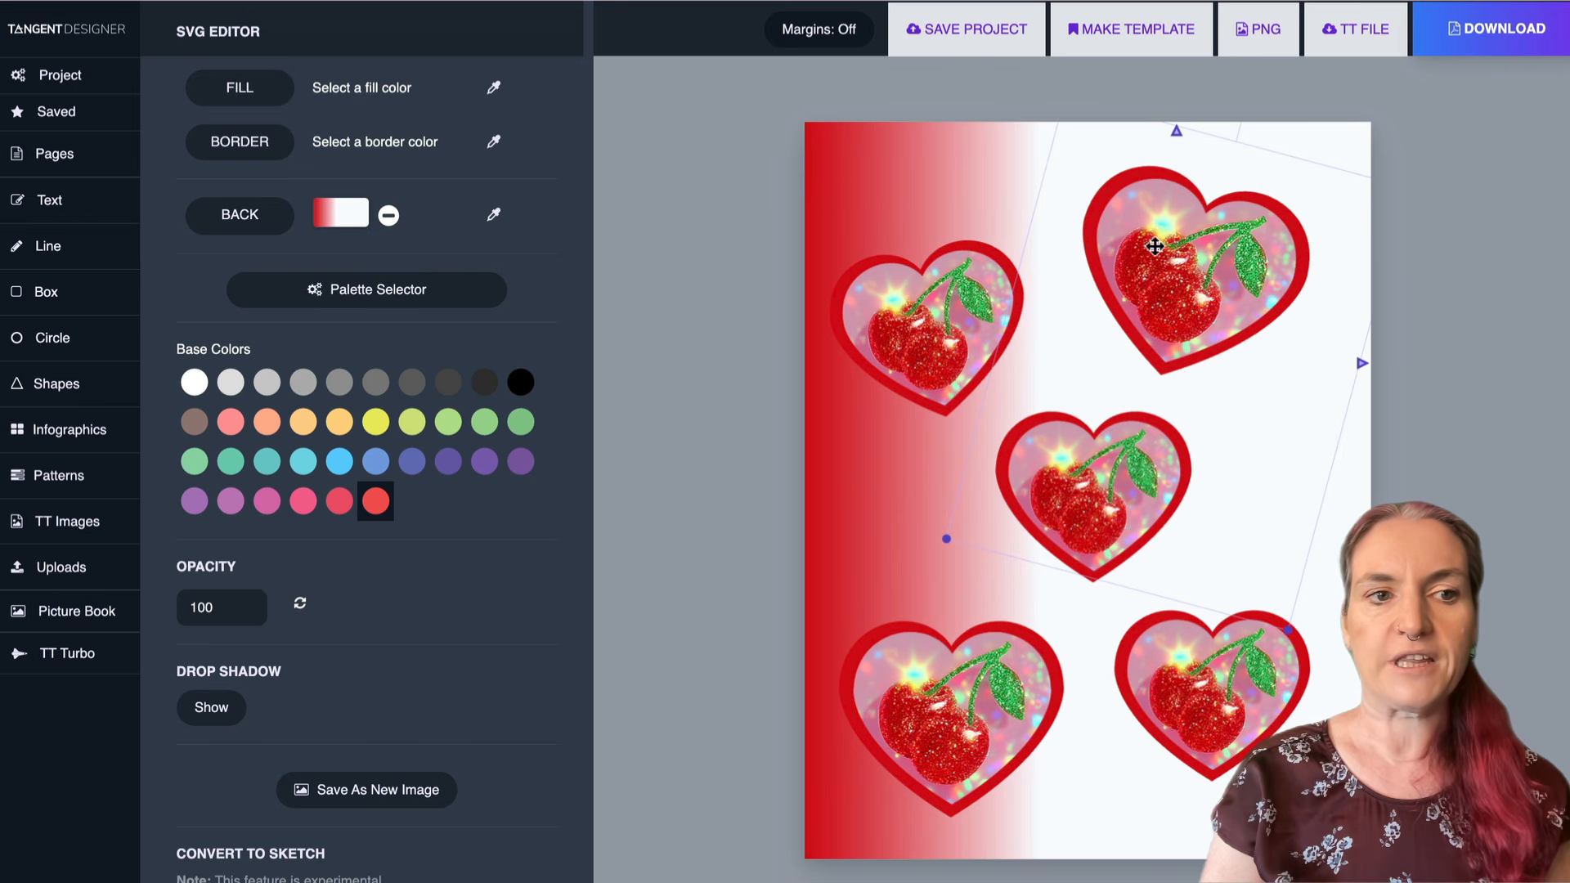
pyautogui.click(106, 152)
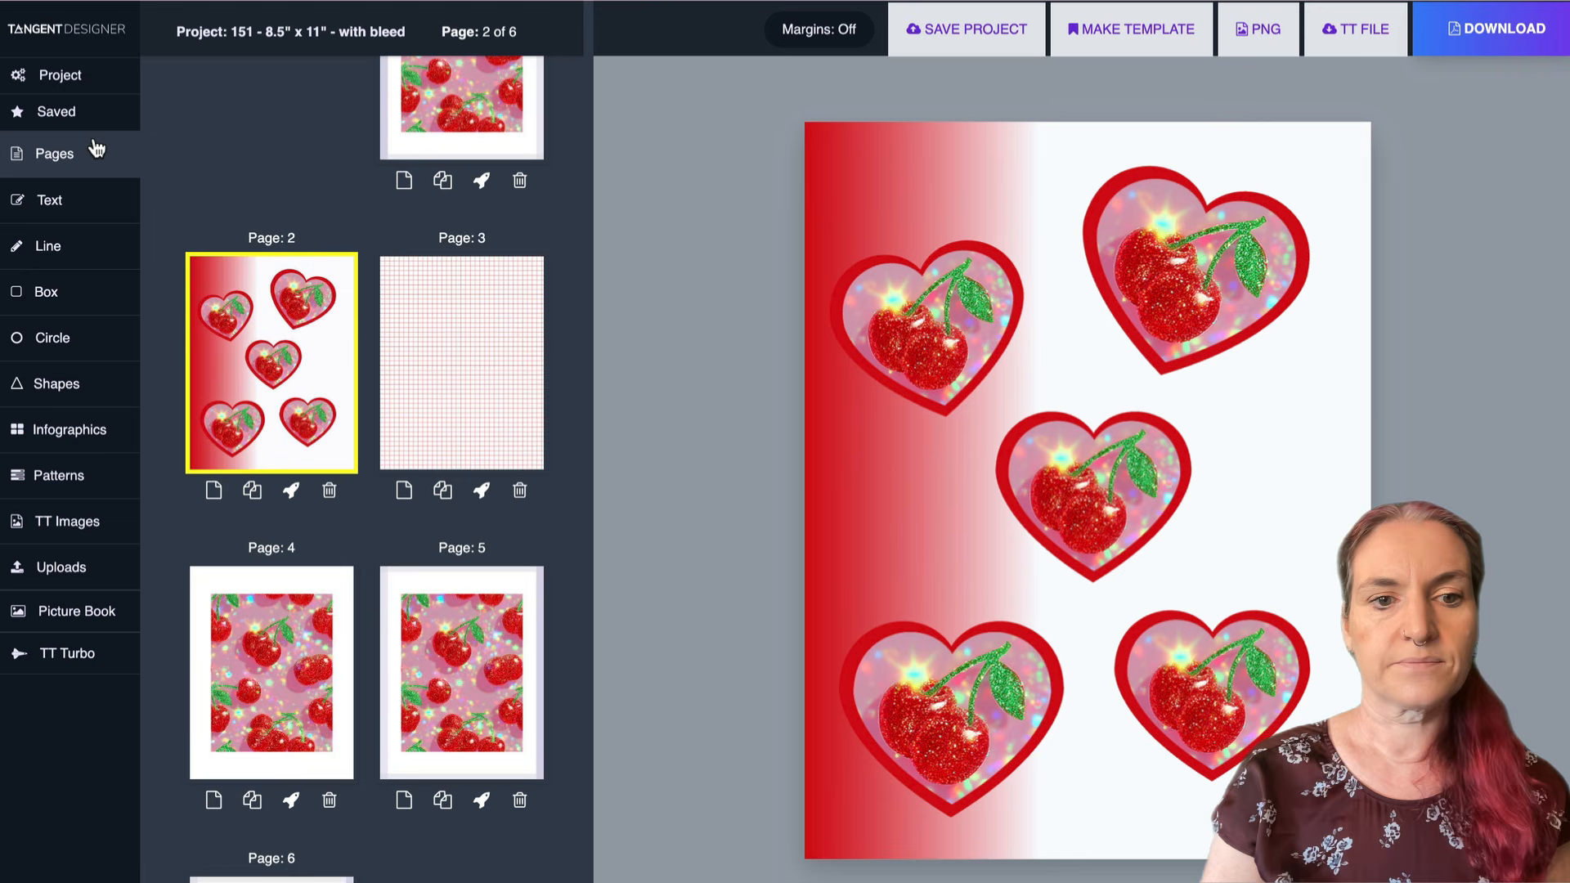
pyautogui.click(502, 315)
pyautogui.click(986, 295)
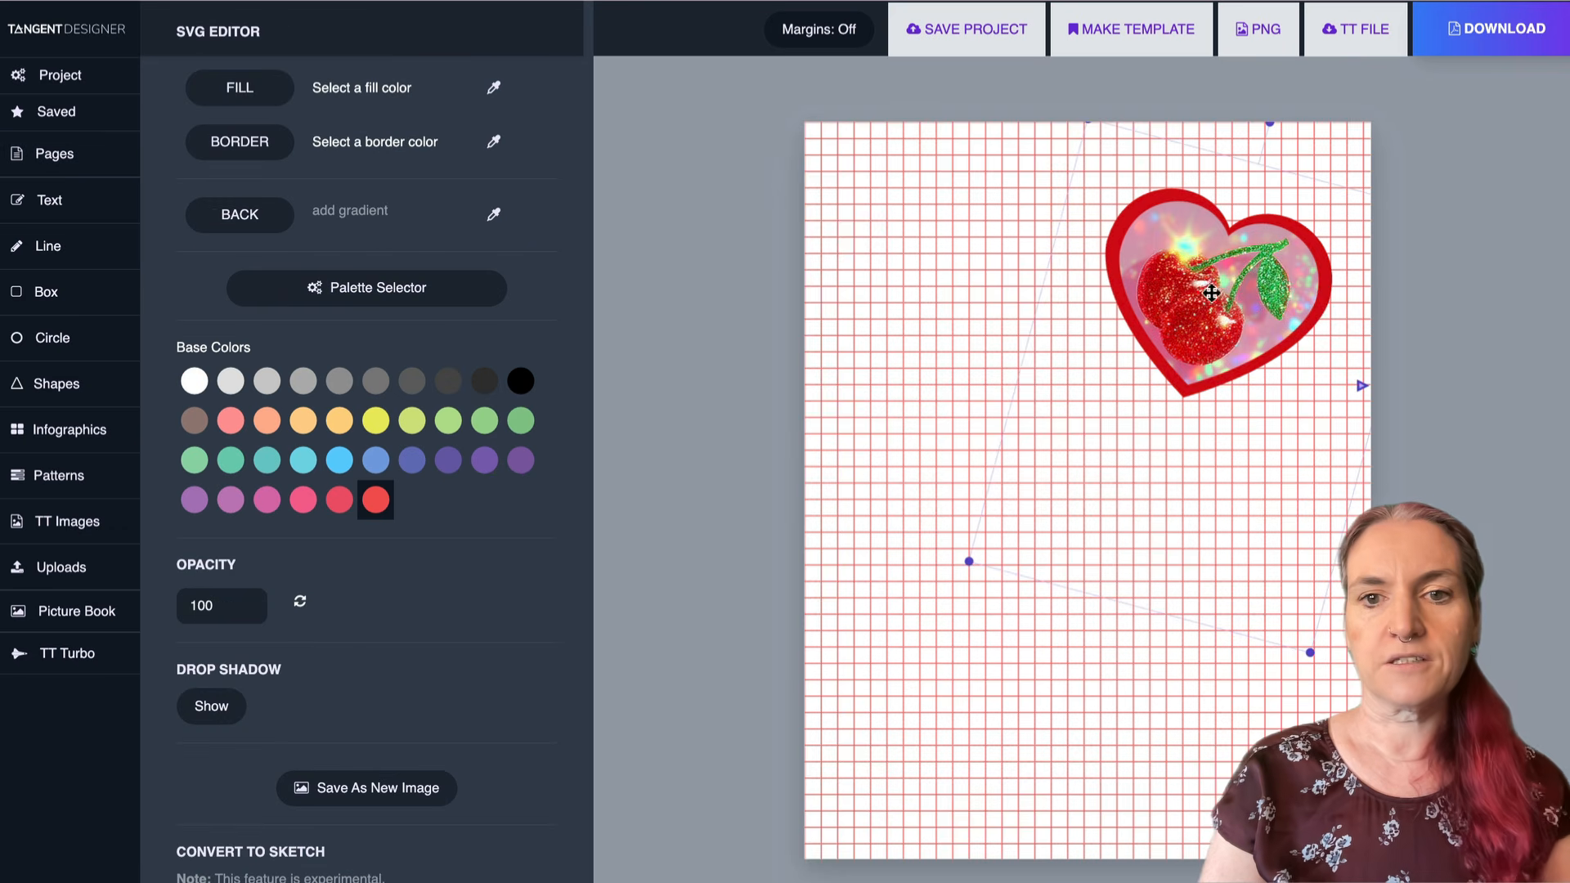
pyautogui.moveTo(1235, 311); pyautogui.dragTo(1236, 300)
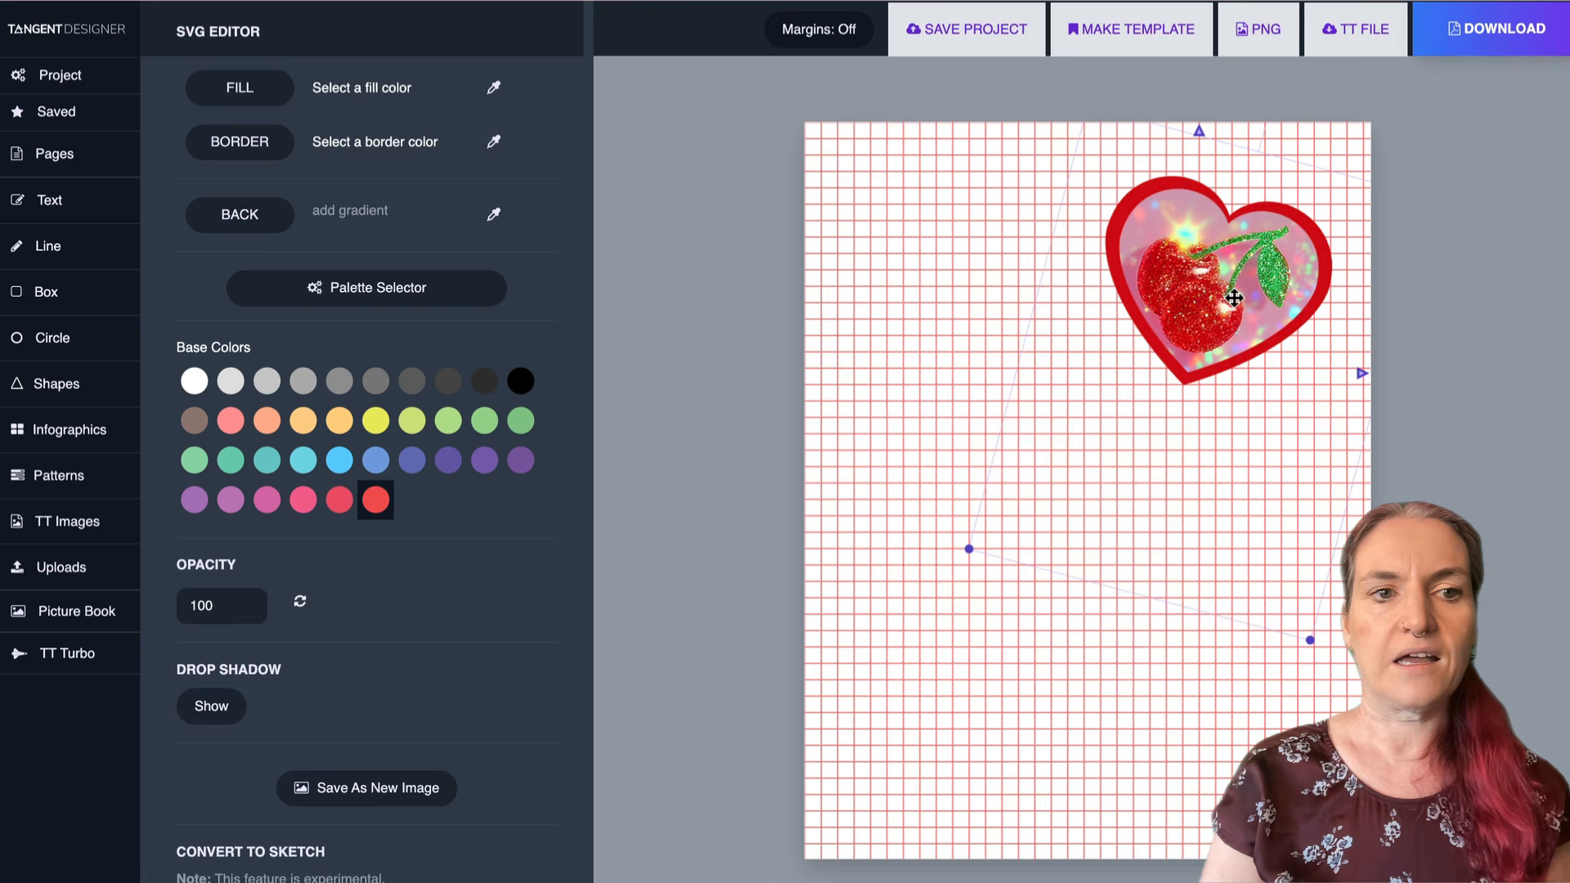
pyautogui.scroll(3, 491, 351)
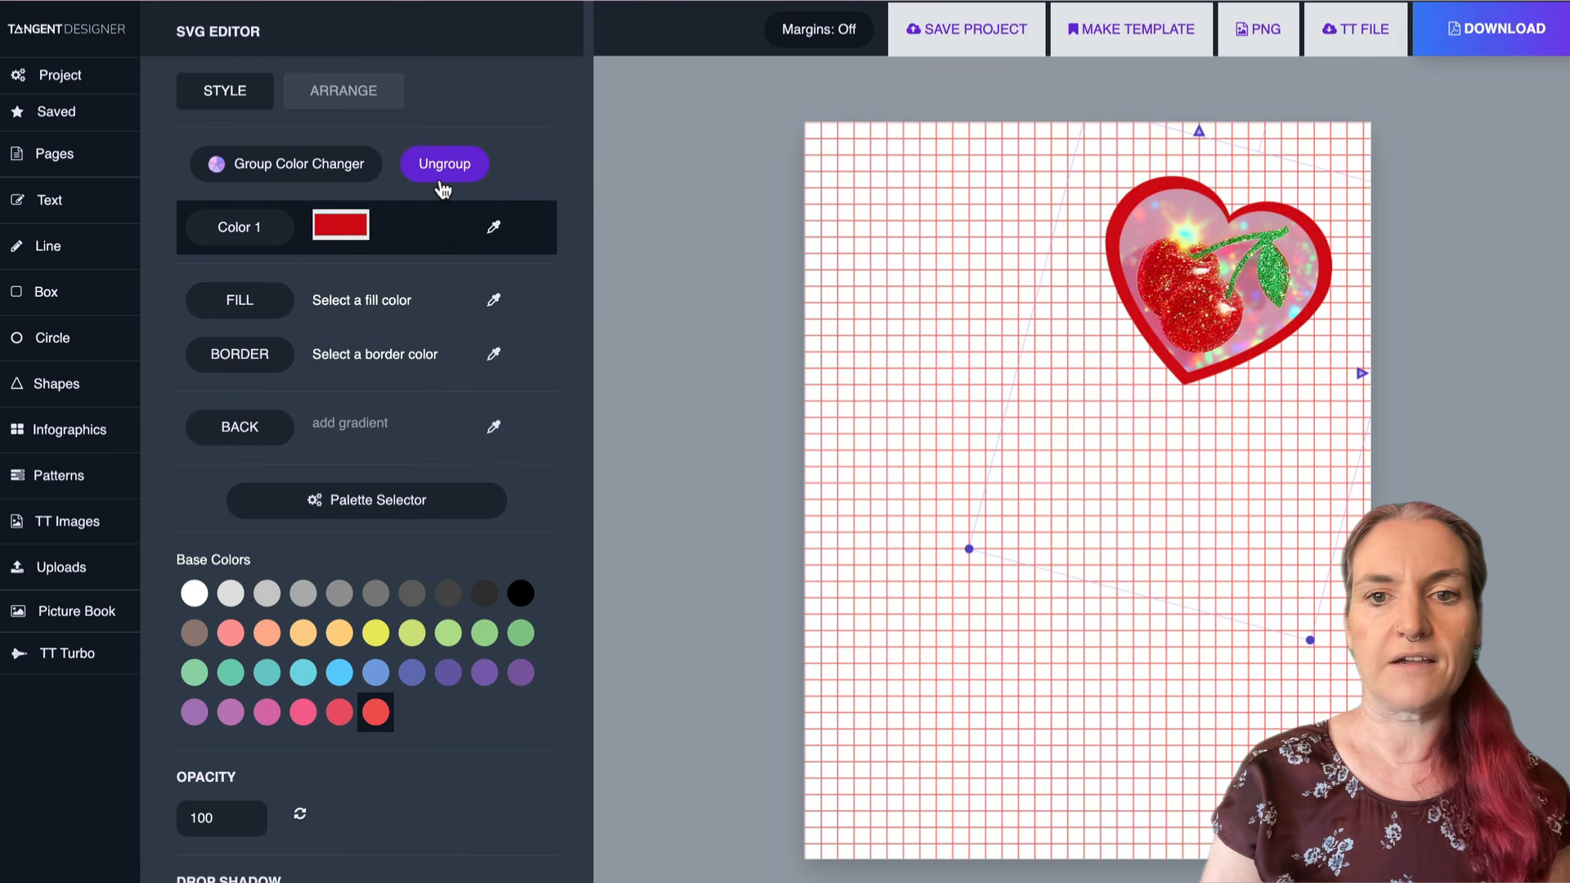
pyautogui.click(442, 166)
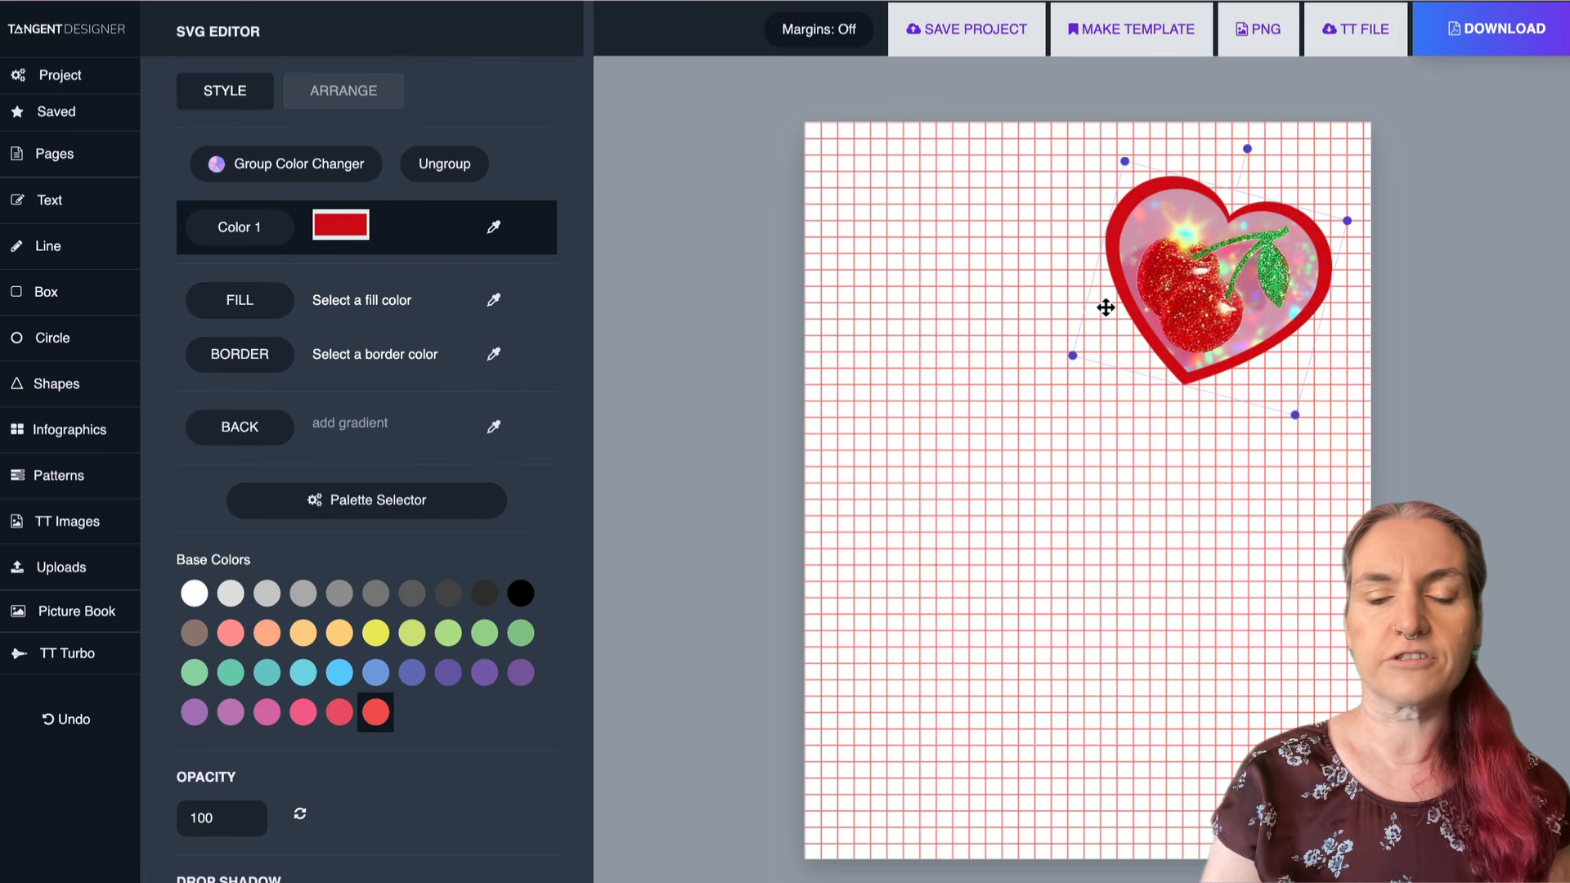
# - Delete the heart's red outline on the graph-paper page and add a drop shadow to the cherry heart image
pyautogui.press('Delete')
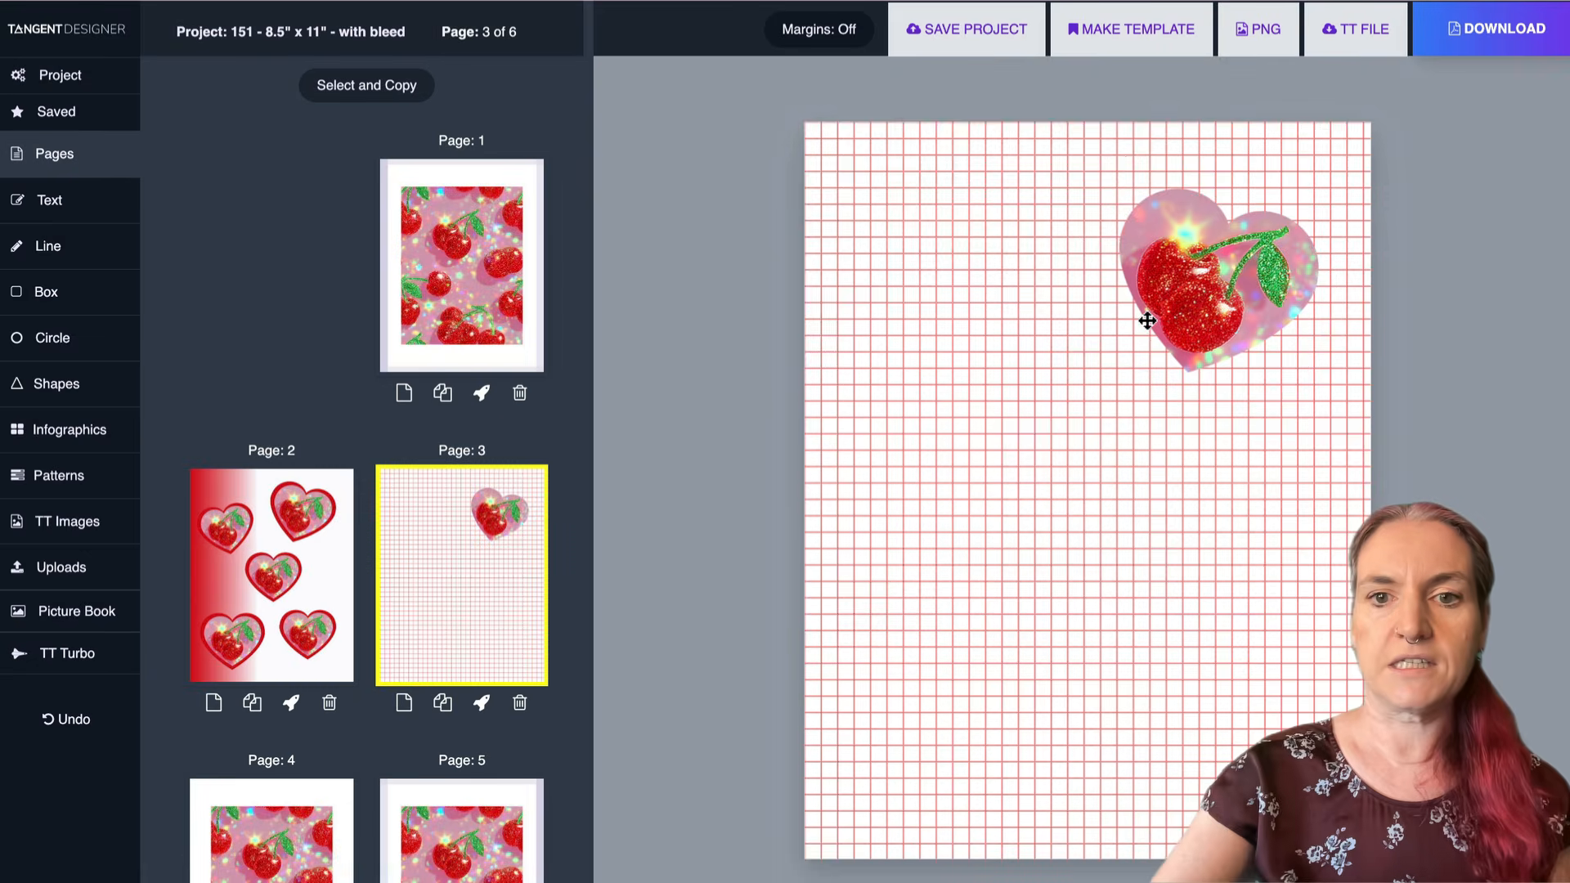
pyautogui.click(1147, 321)
pyautogui.scroll(-10, 487, 664)
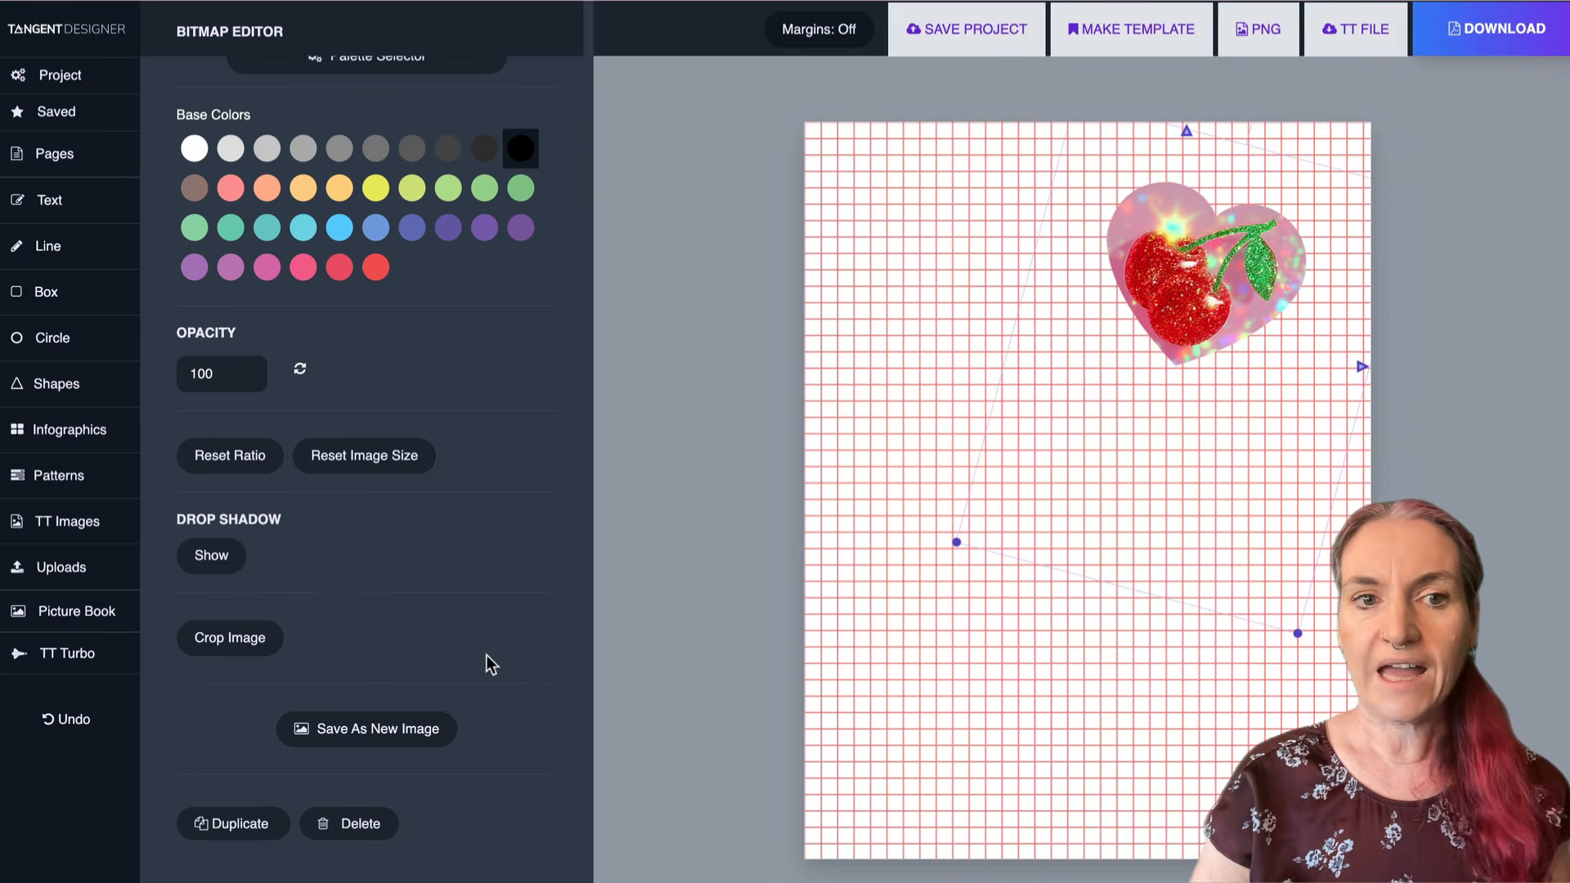
pyautogui.click(211, 555)
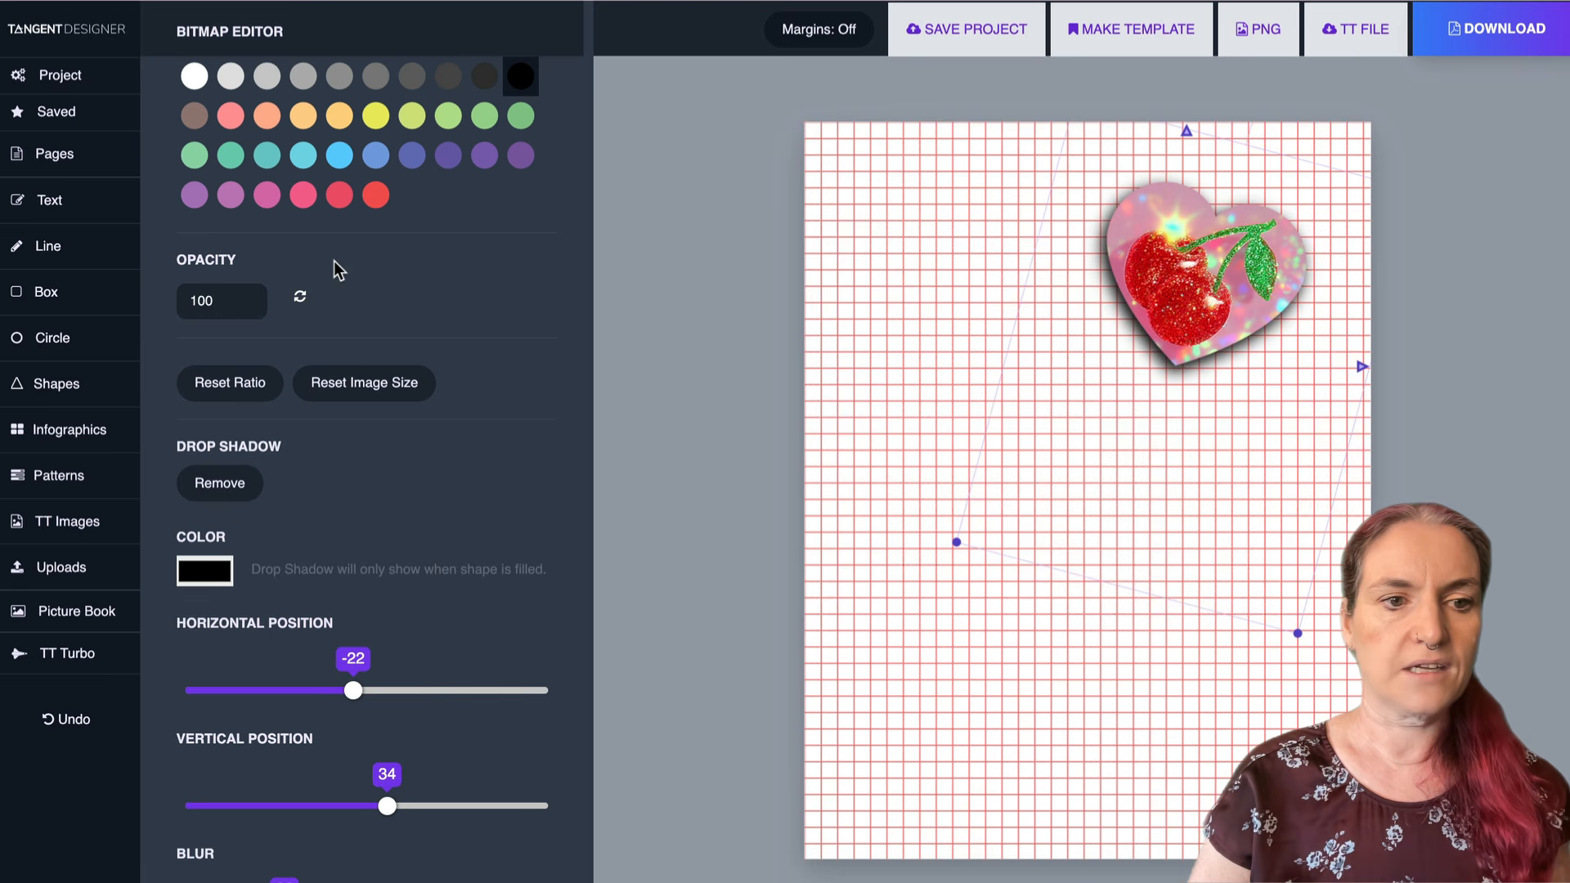
# - Set the heart's shadow color to muted mauve, RGB 153, 92, 130, and move the heart closer to the page's upper-right corner
pyautogui.click(267, 196)
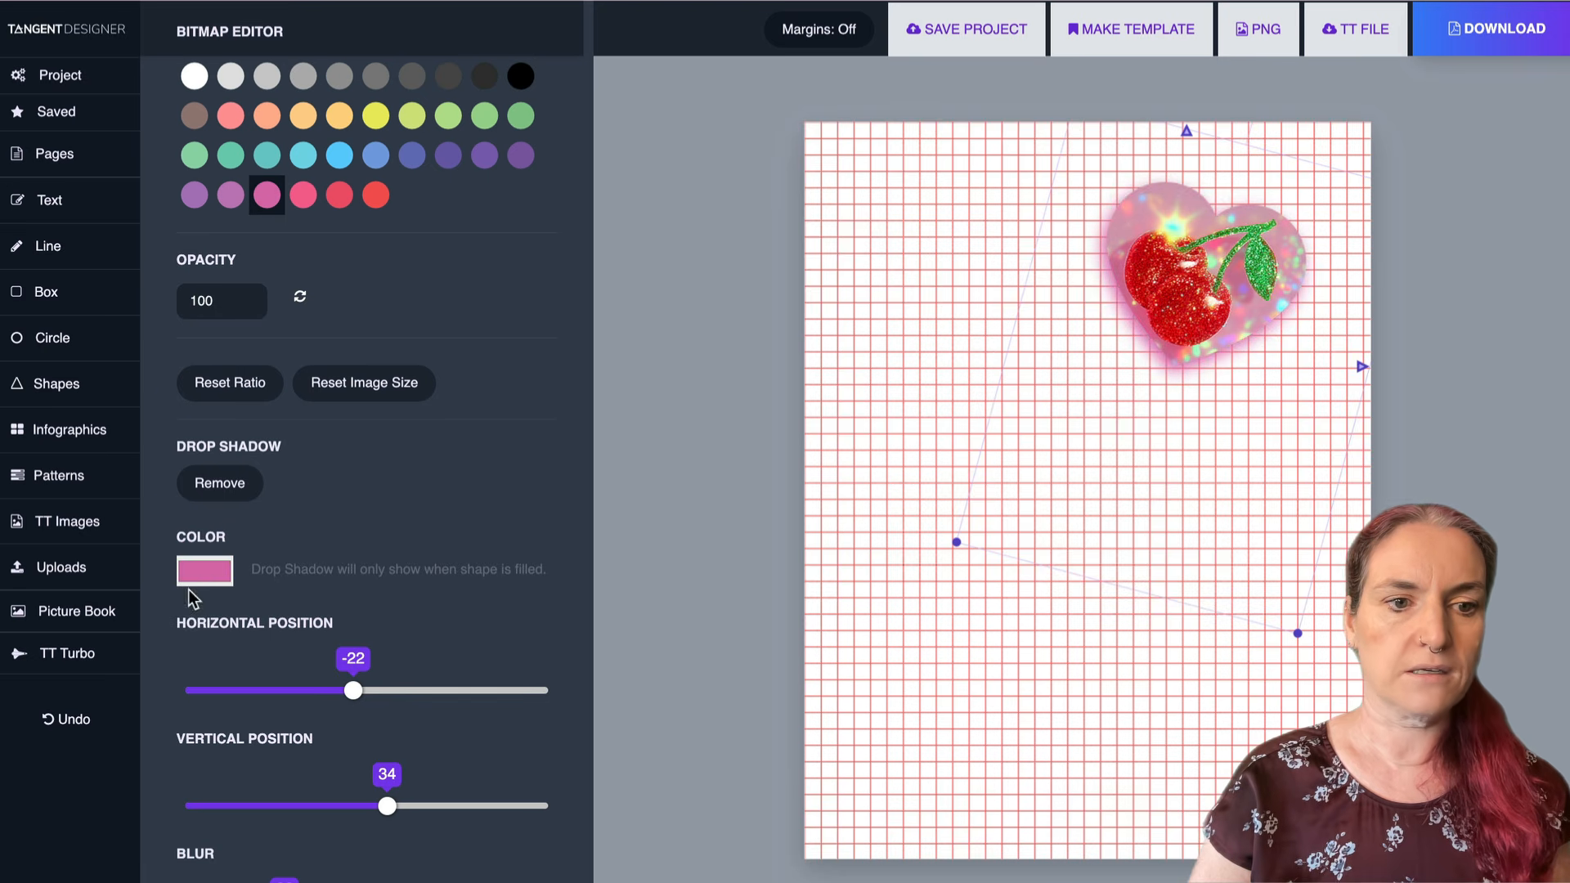
pyautogui.click(197, 566)
pyautogui.moveTo(322, 604); pyautogui.dragTo(403, 605)
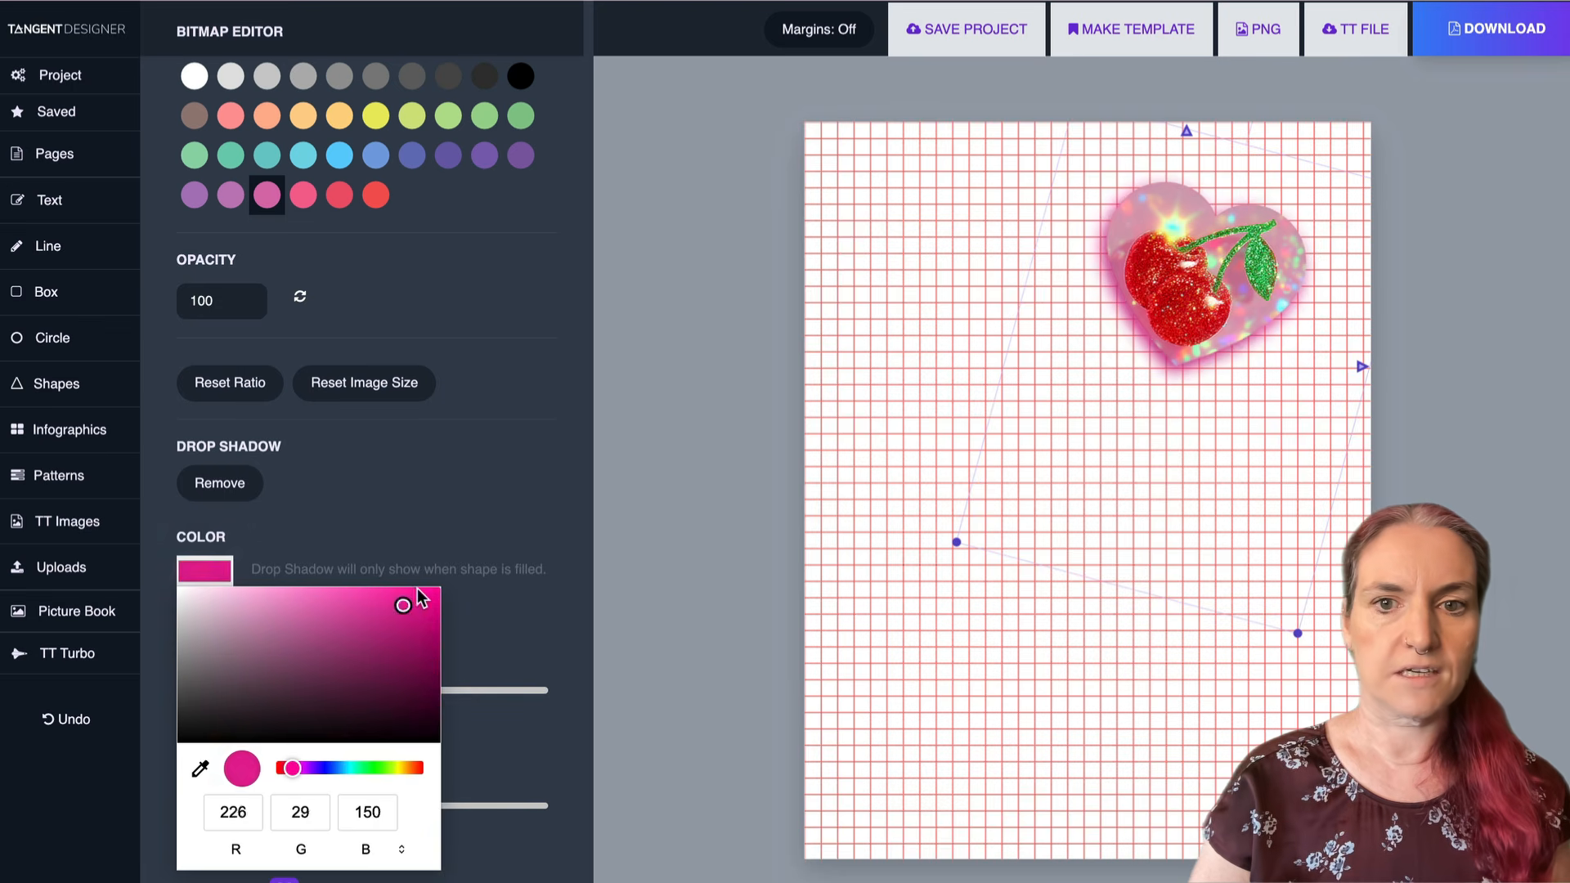
pyautogui.moveTo(282, 638); pyautogui.dragTo(284, 653)
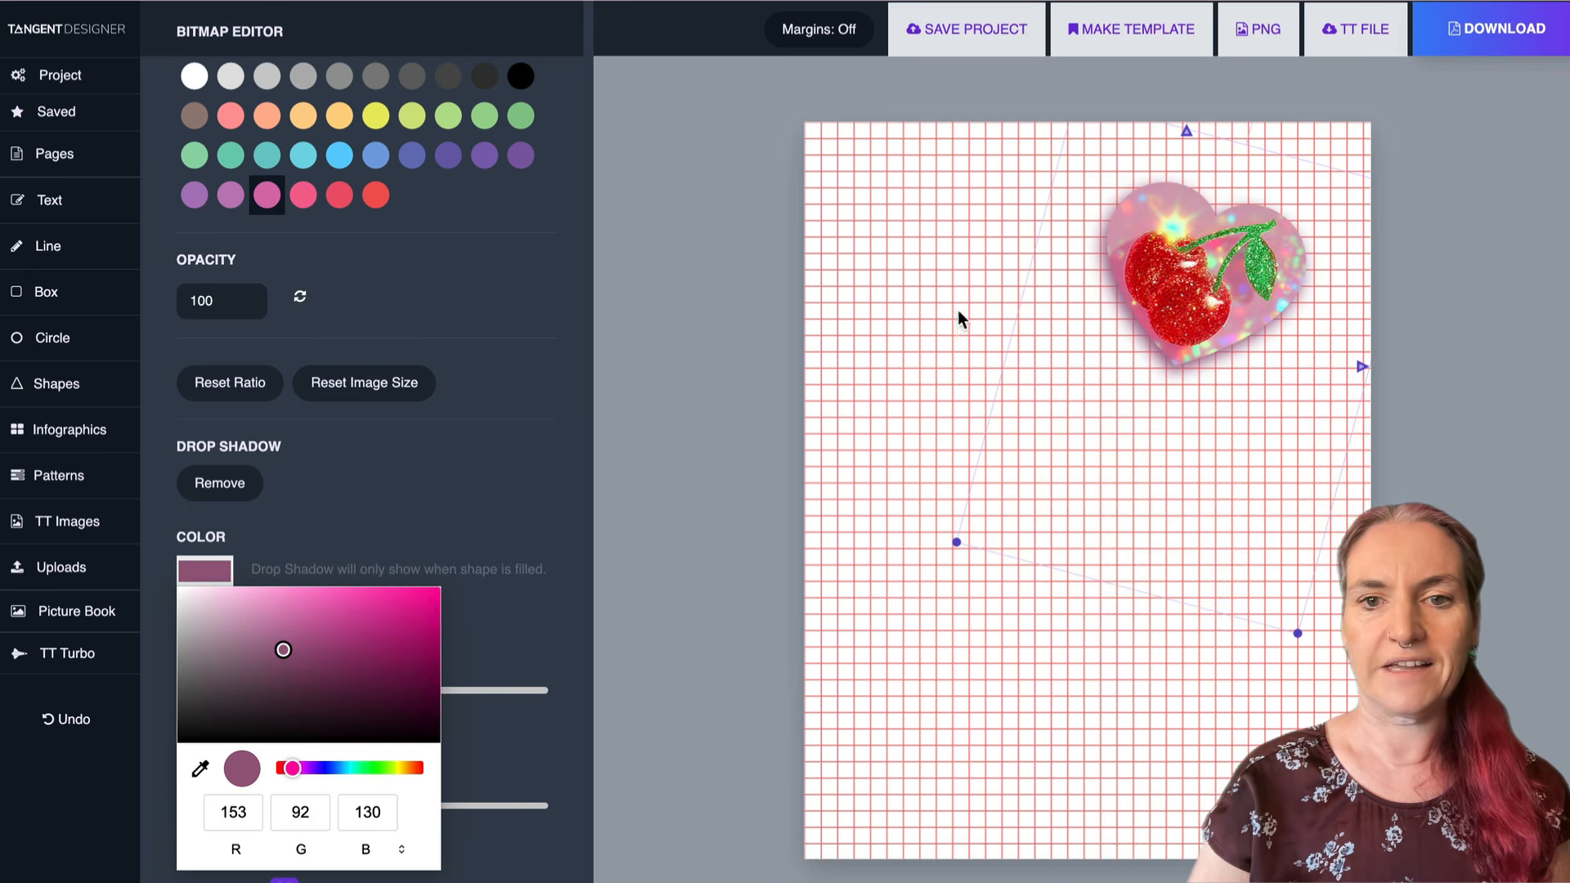
pyautogui.moveTo(1149, 291); pyautogui.dragTo(1180, 257)
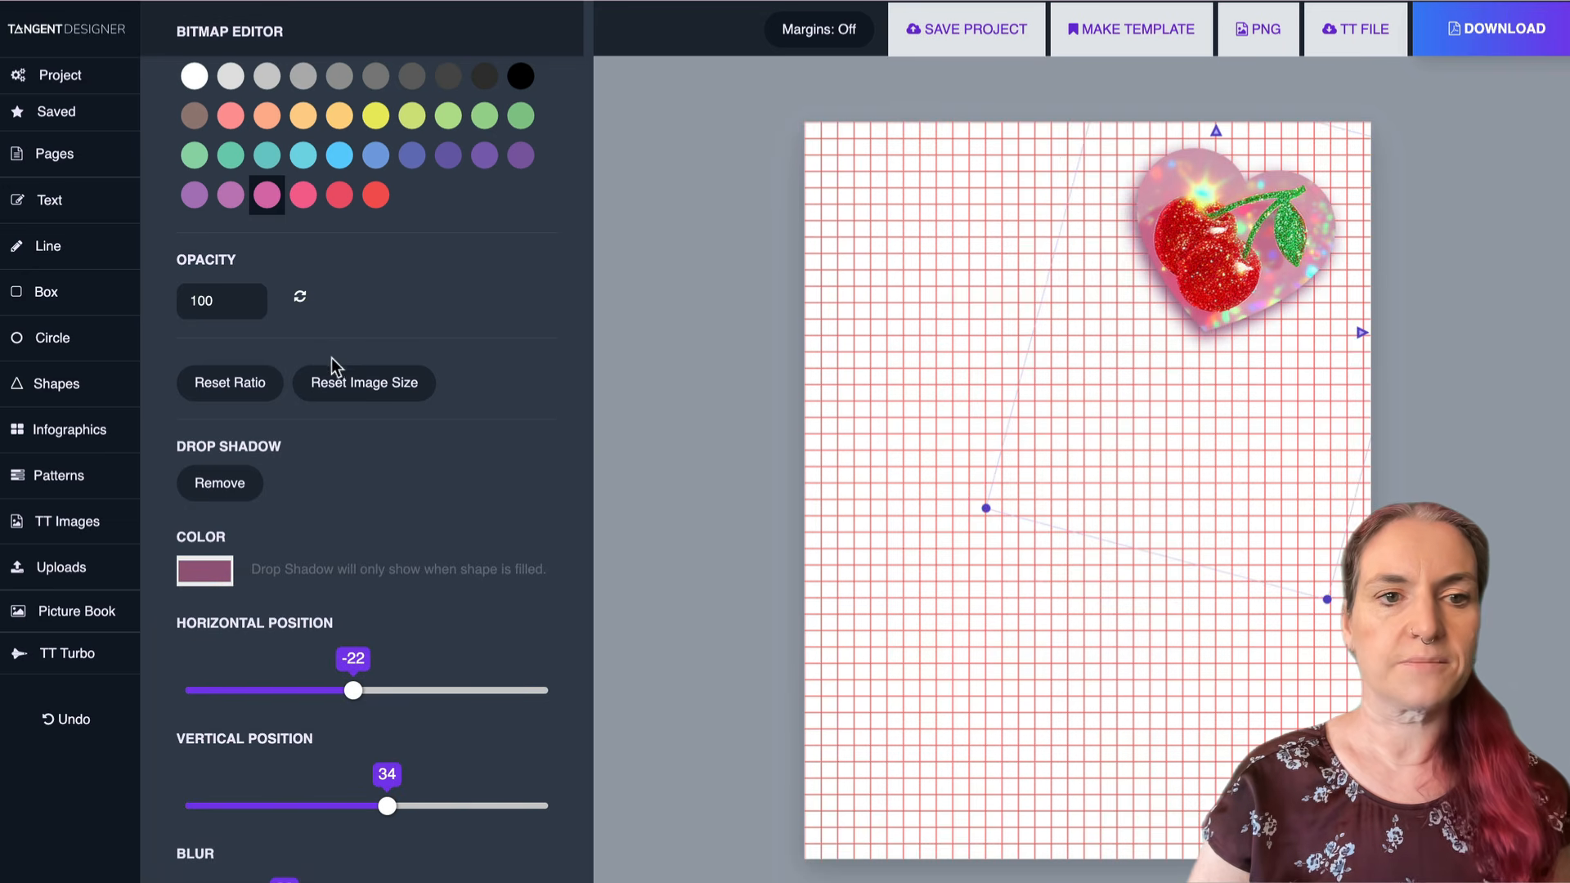
pyautogui.scroll(6, 333, 362)
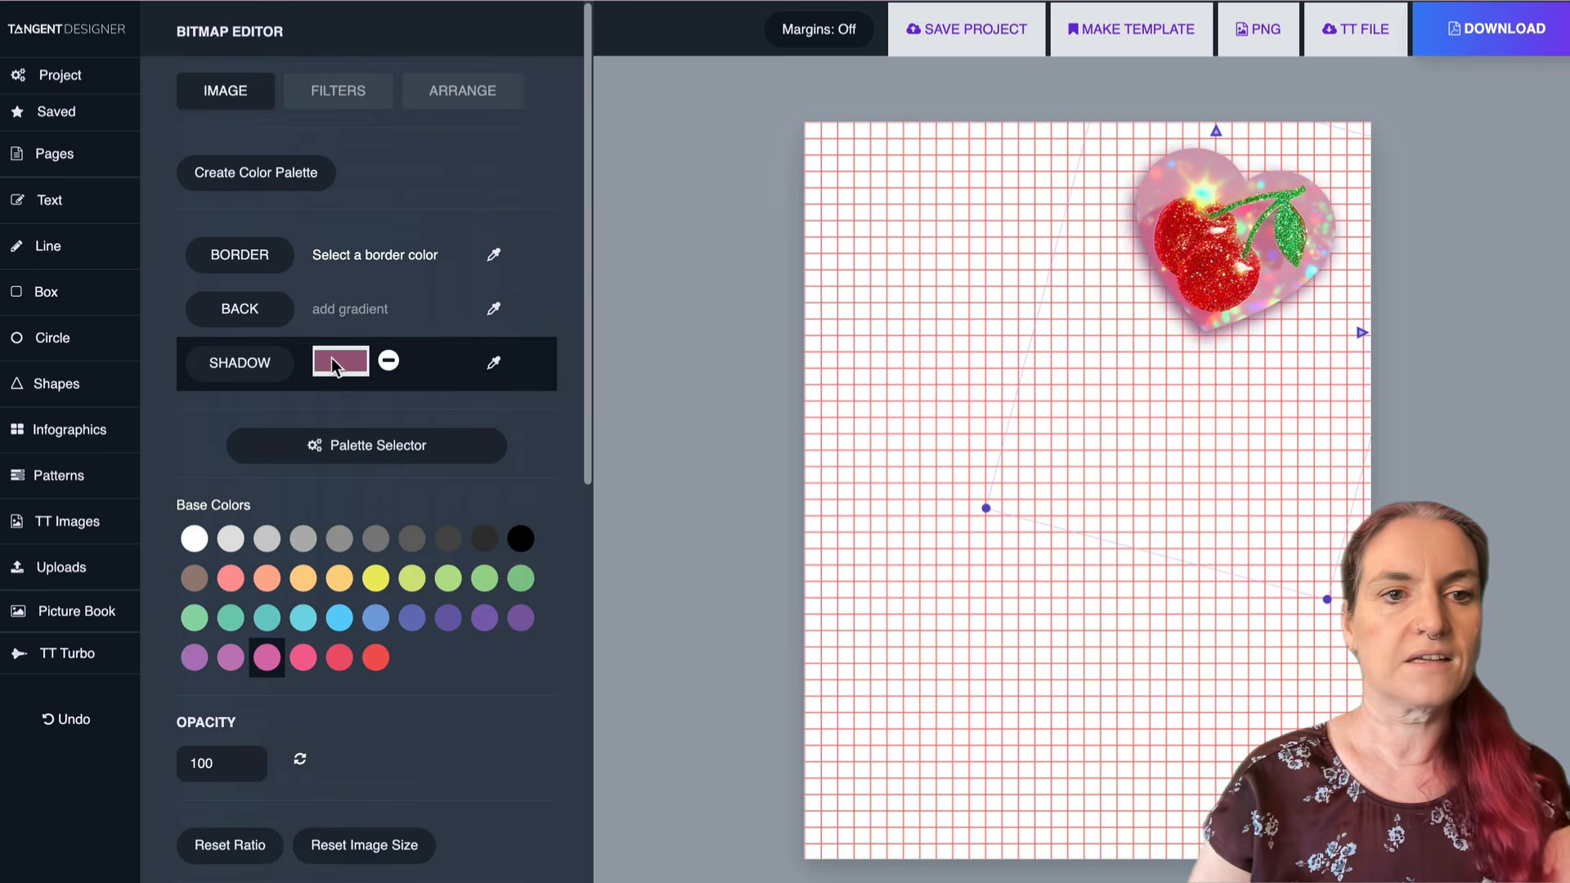
# - Add a "Notes" heading in the Strong Red Lines gallery style, enlarged and placed in the page's upper-left corner
pyautogui.click(72, 211)
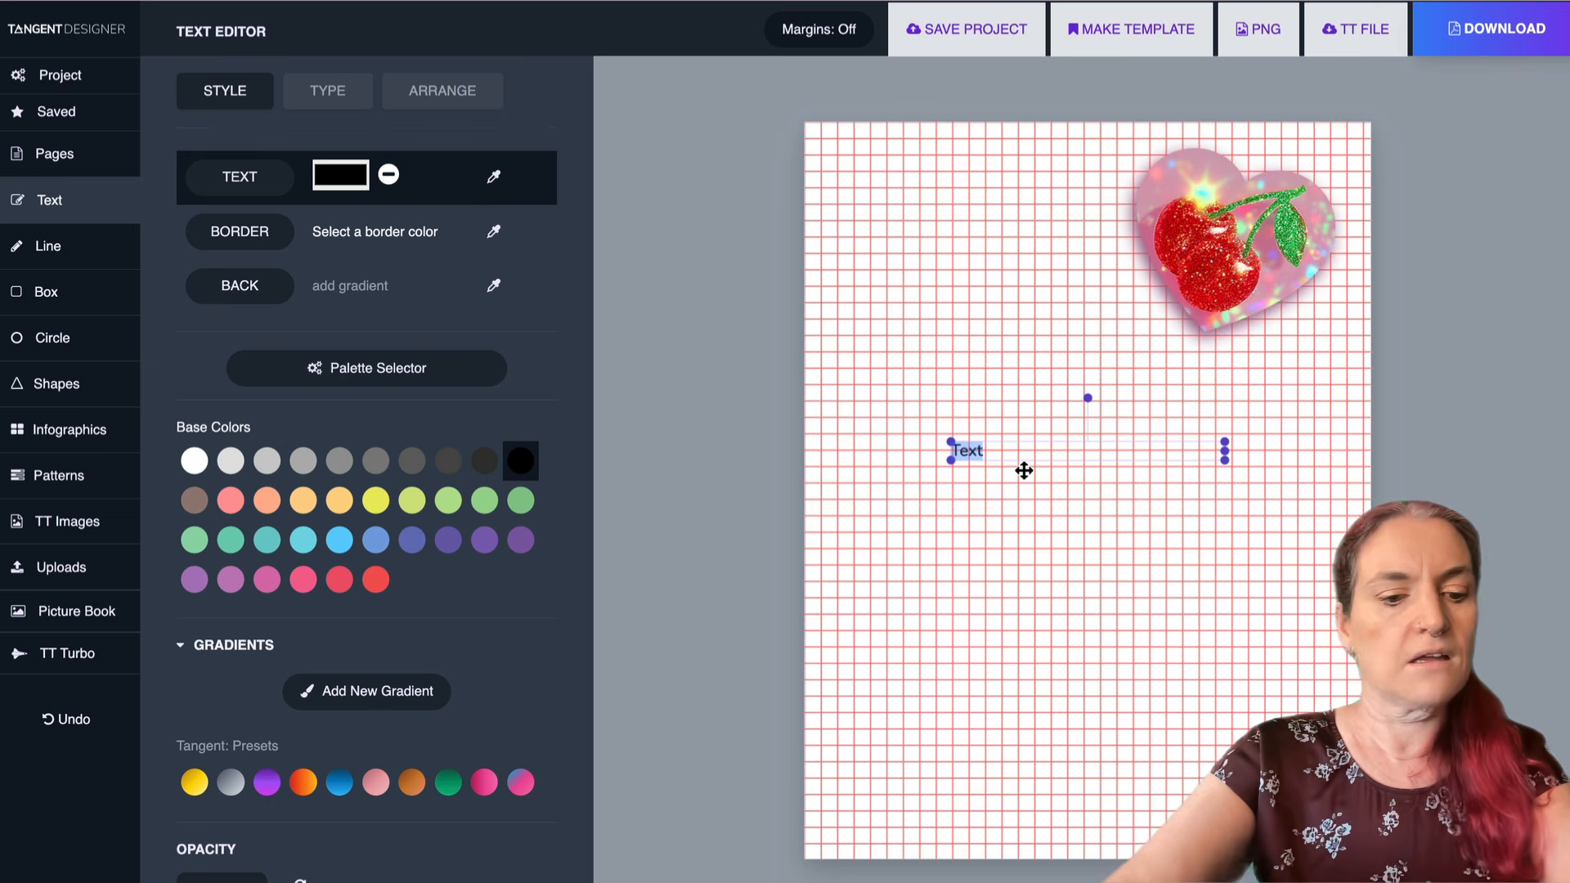
pyautogui.write('Notes')
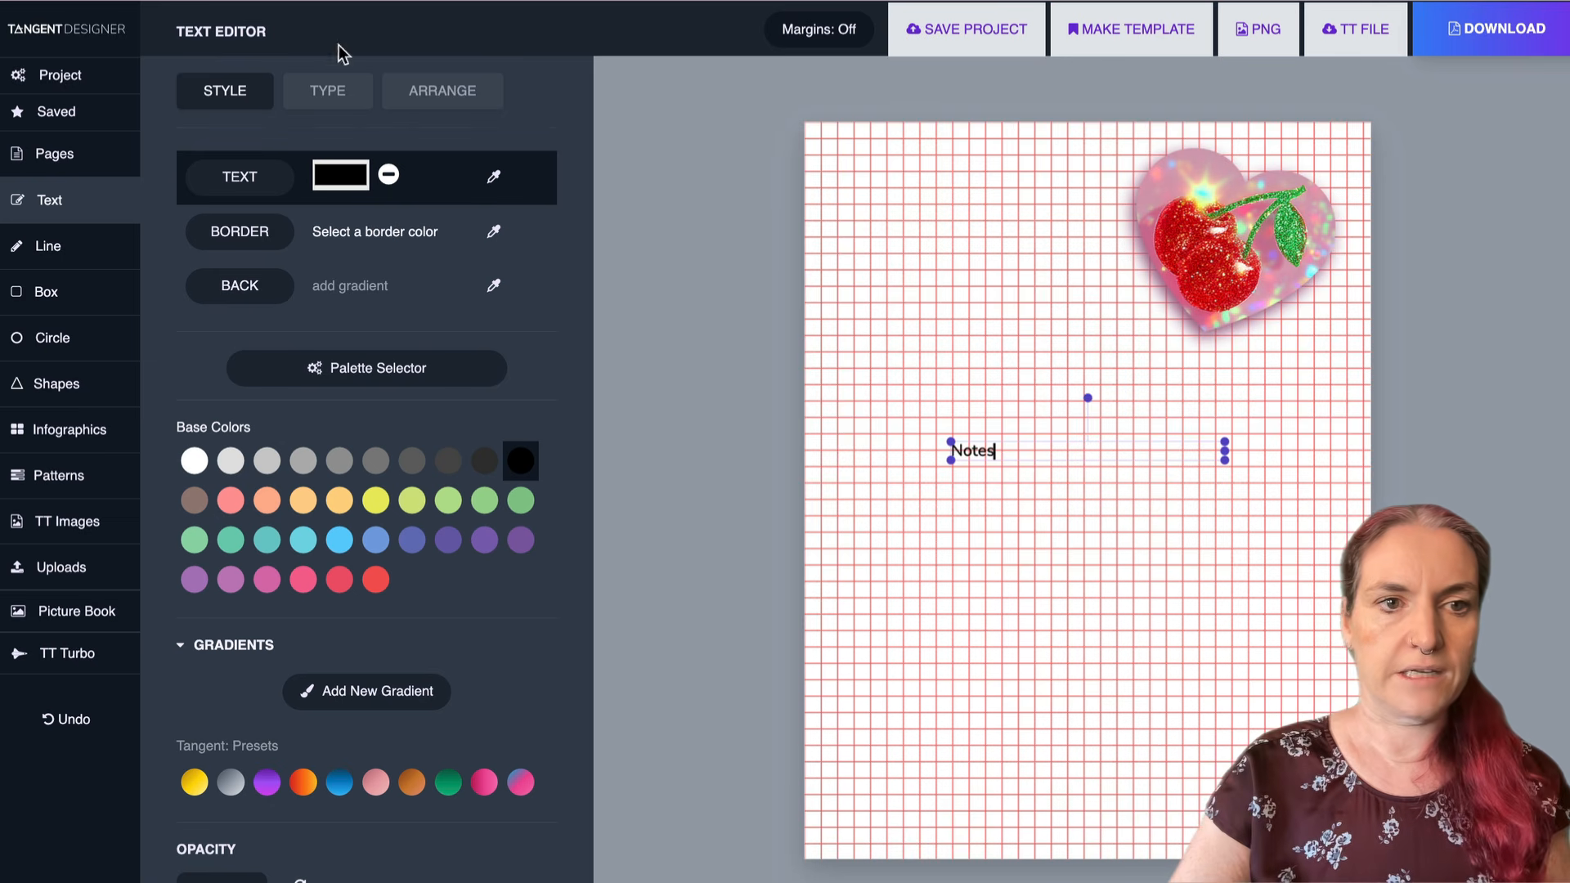
pyautogui.click(327, 90)
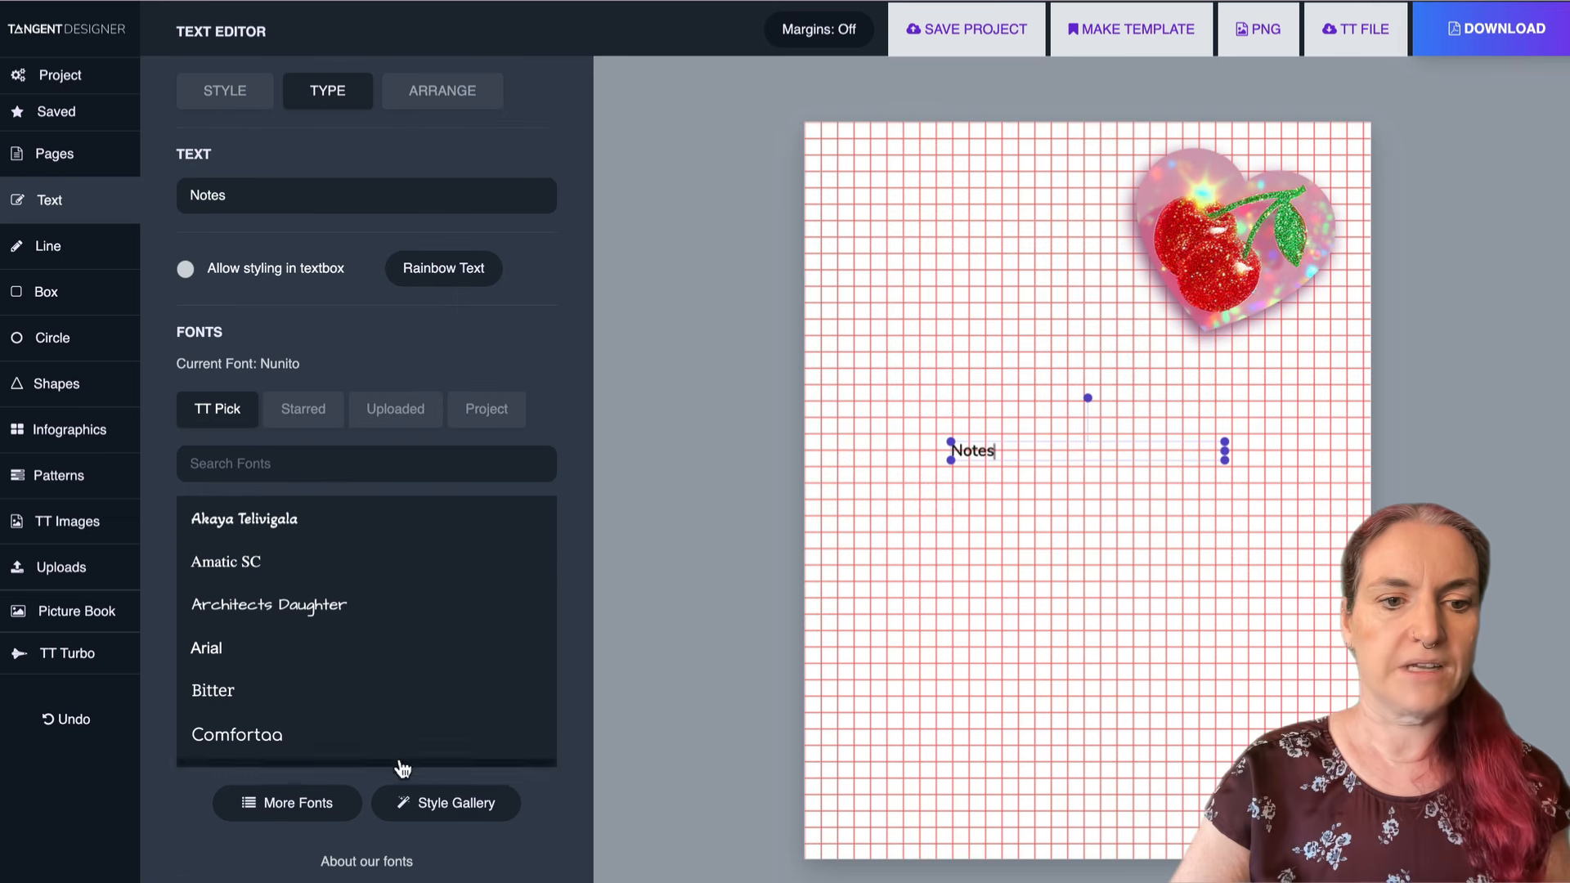
pyautogui.click(421, 808)
pyautogui.scroll(-10, 515, 532)
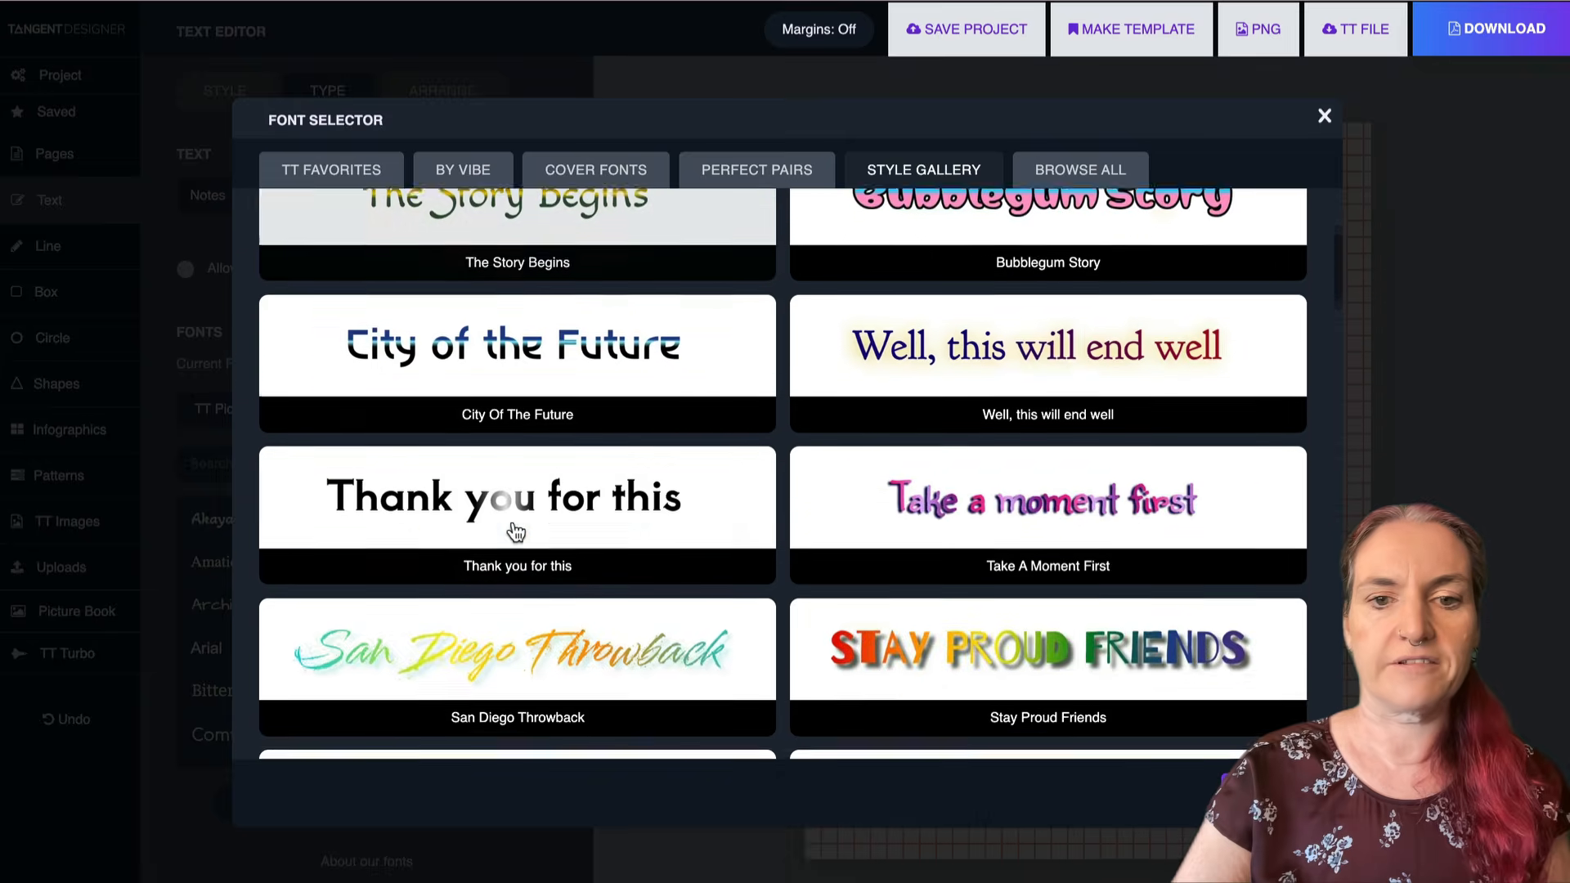
pyautogui.scroll(-3, 515, 531)
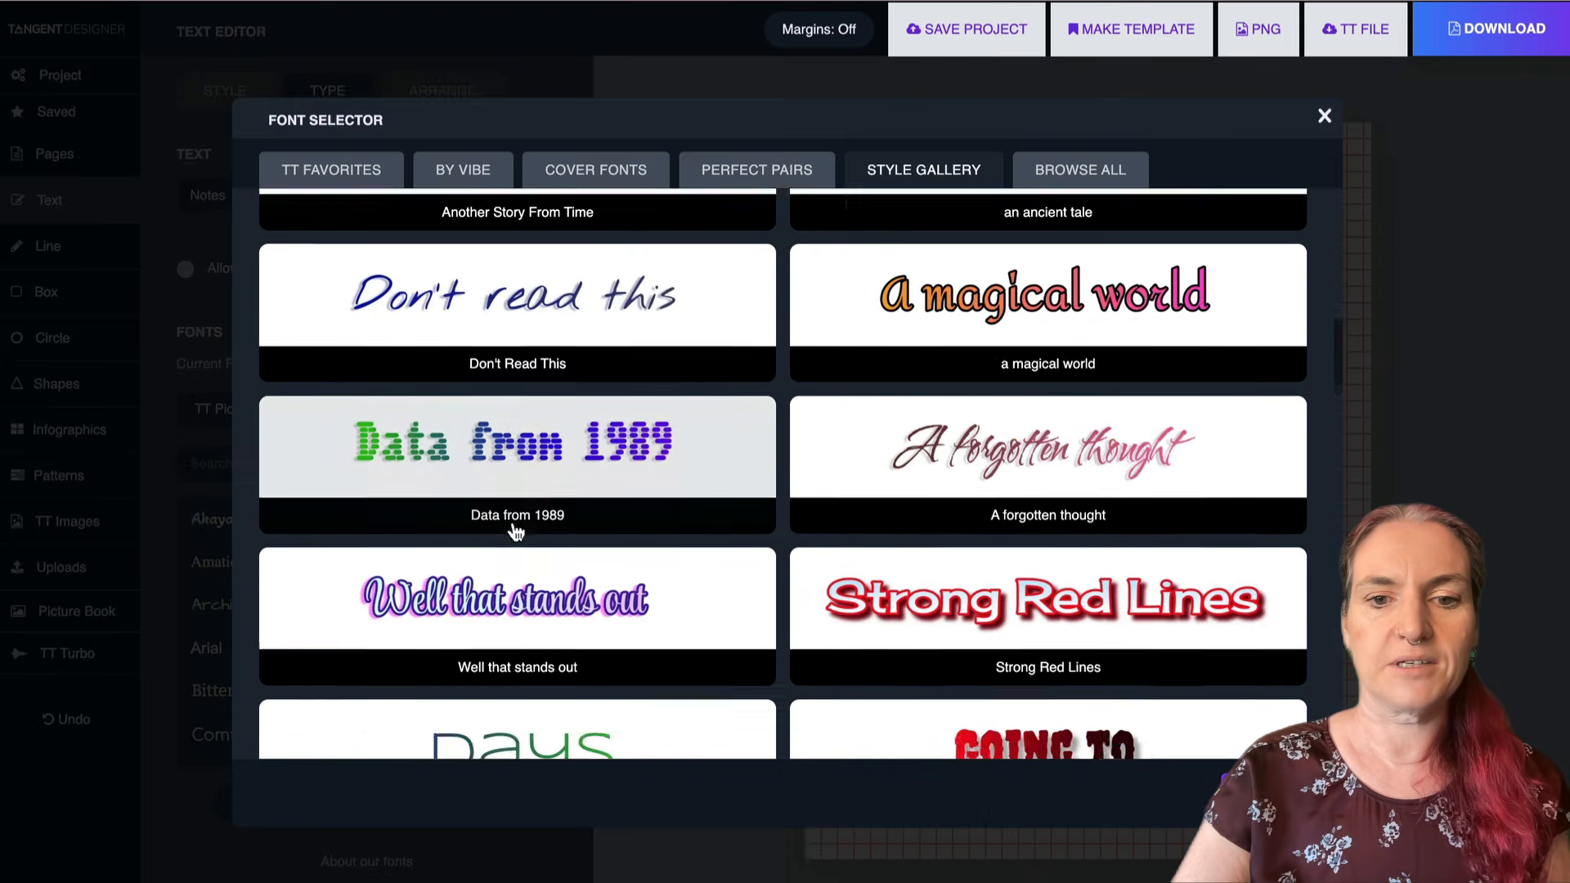
pyautogui.click(879, 537)
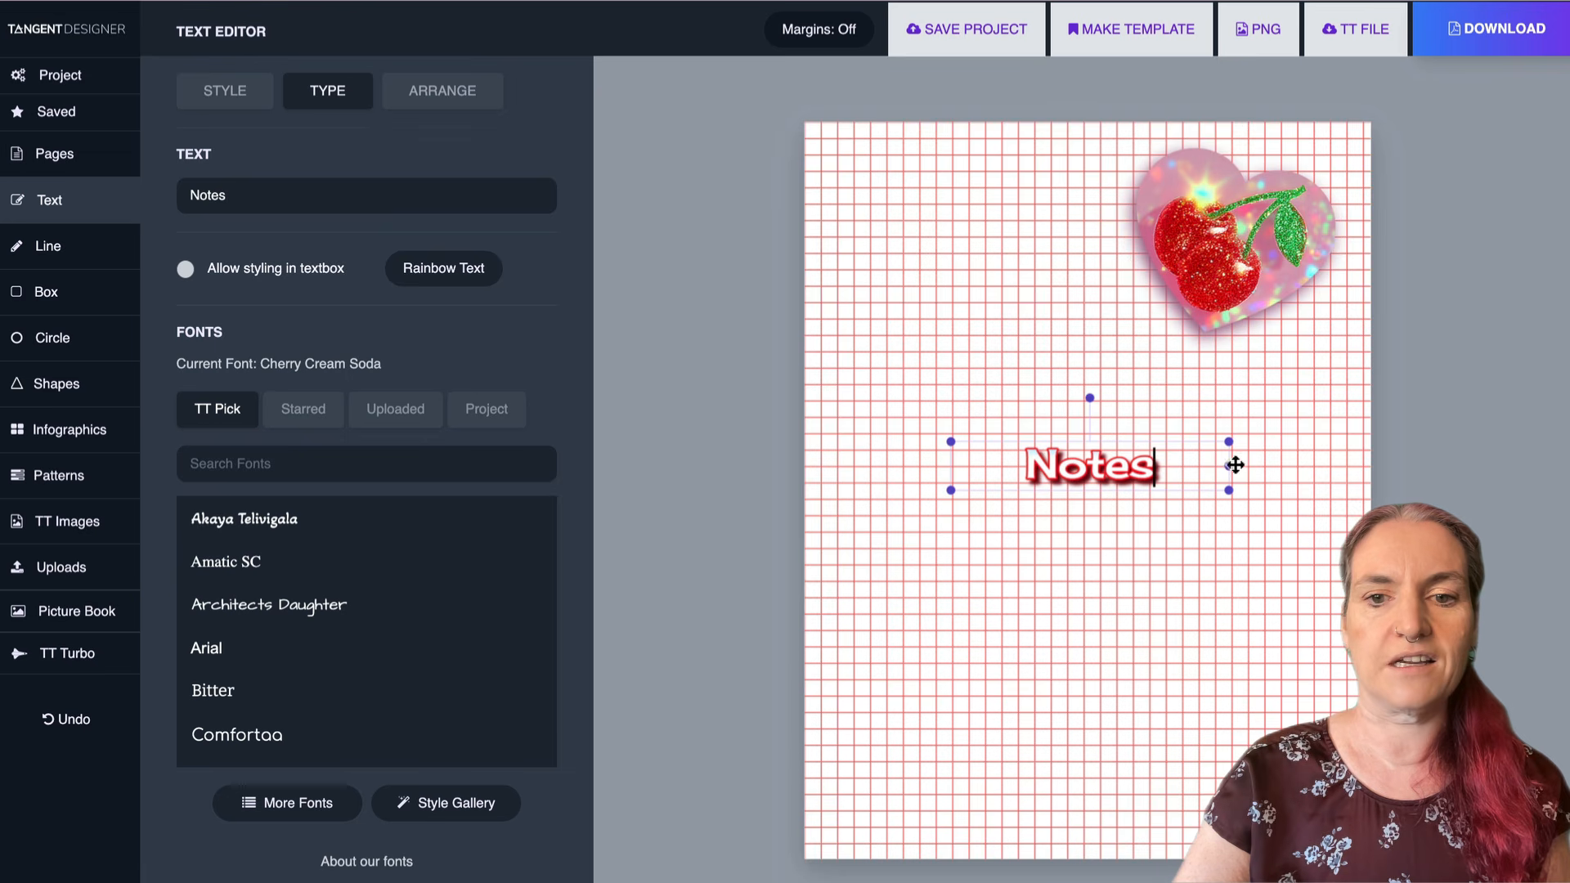
pyautogui.moveTo(1234, 464); pyautogui.dragTo(1068, 275)
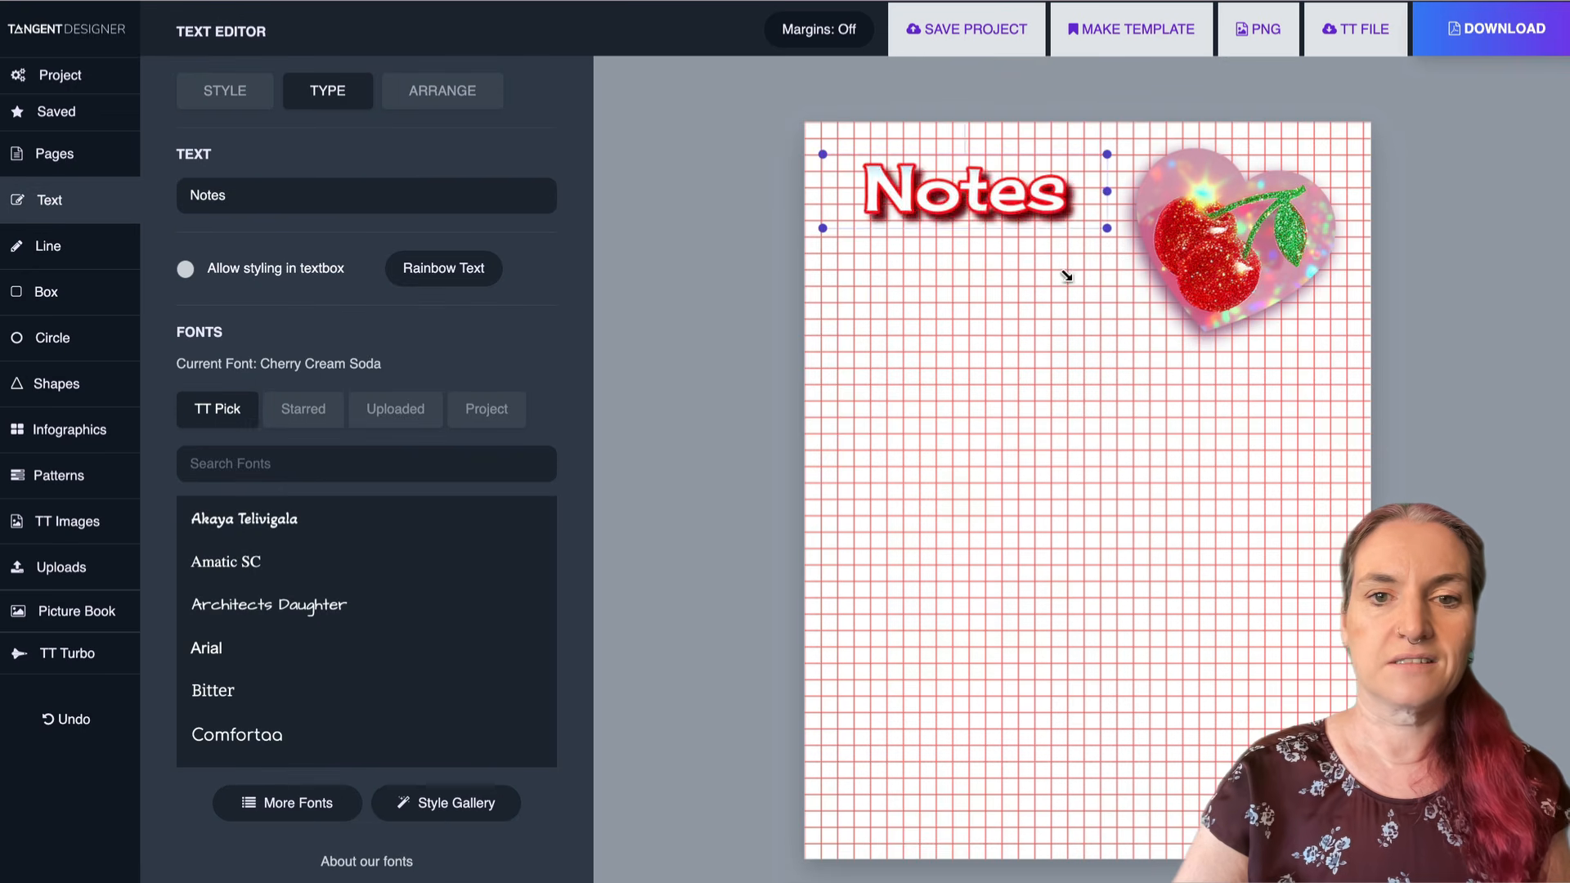
pyautogui.moveTo(1031, 203)
pyautogui.mouseDown()
pyautogui.moveTo(1036, 224)
pyautogui.moveTo(1031, 201)
pyautogui.mouseUp()
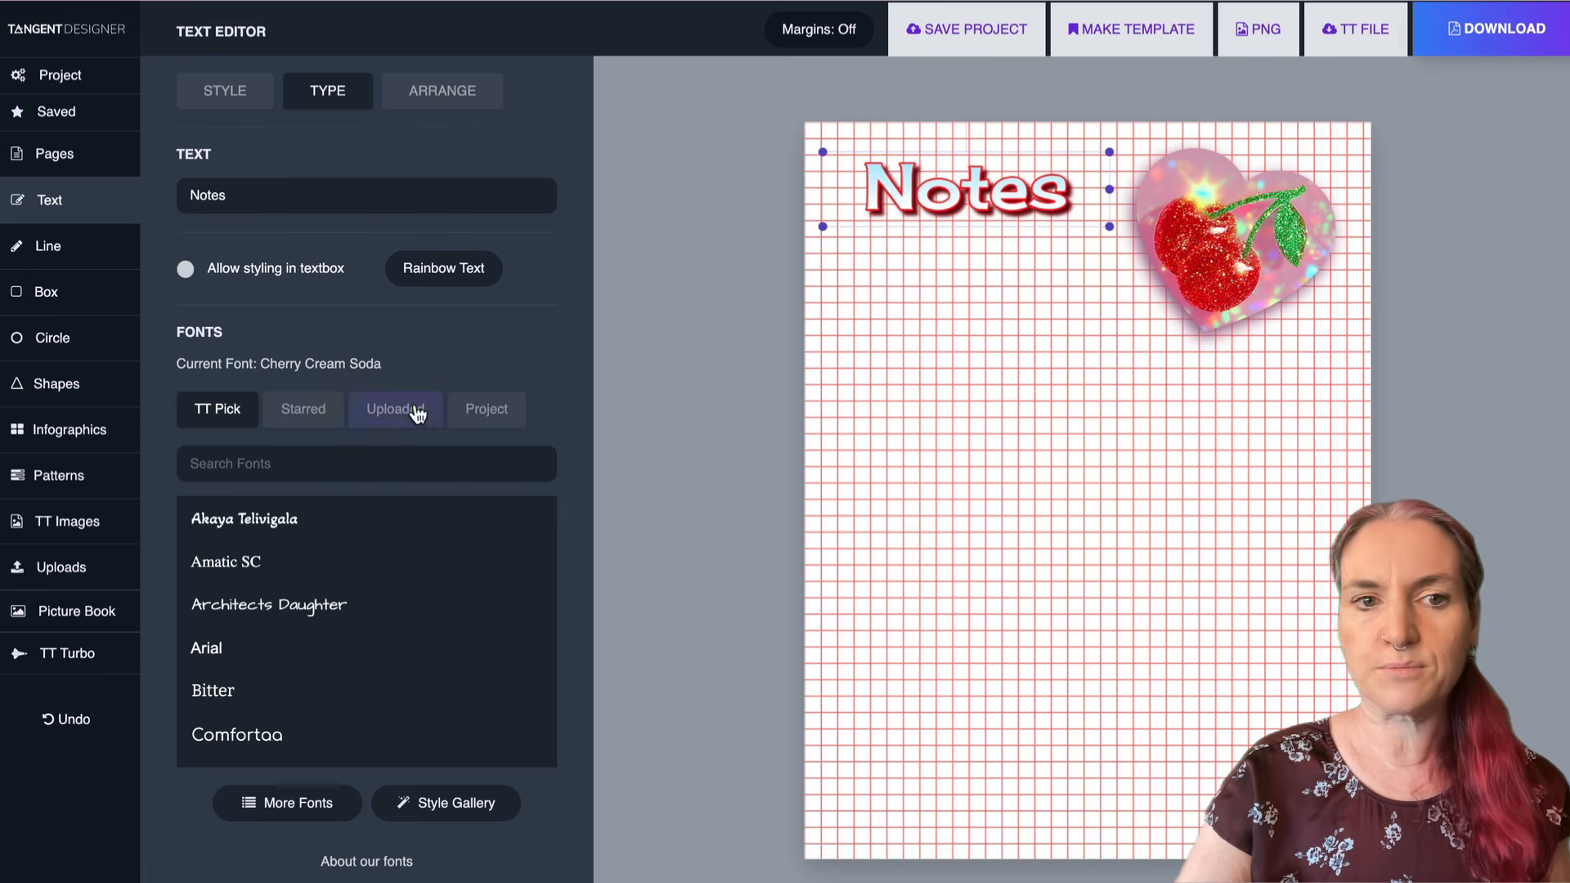
# - Replace the light blue in the Notes heading's gradient with light pink
pyautogui.click(225, 93)
pyautogui.click(237, 231)
pyautogui.scroll(-5, 218, 258)
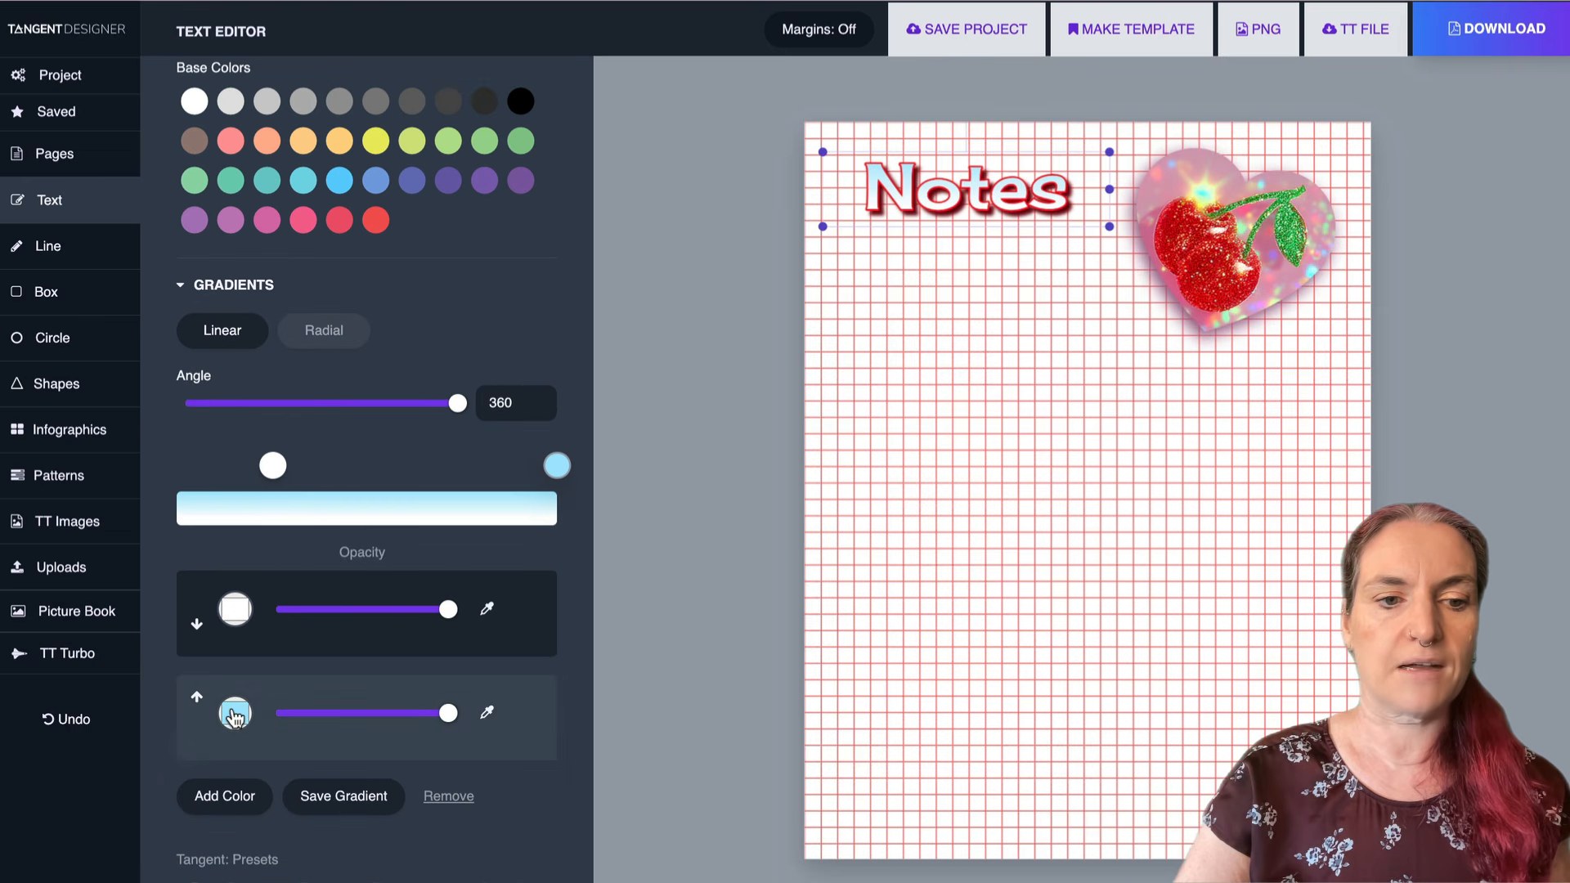
pyautogui.click(234, 716)
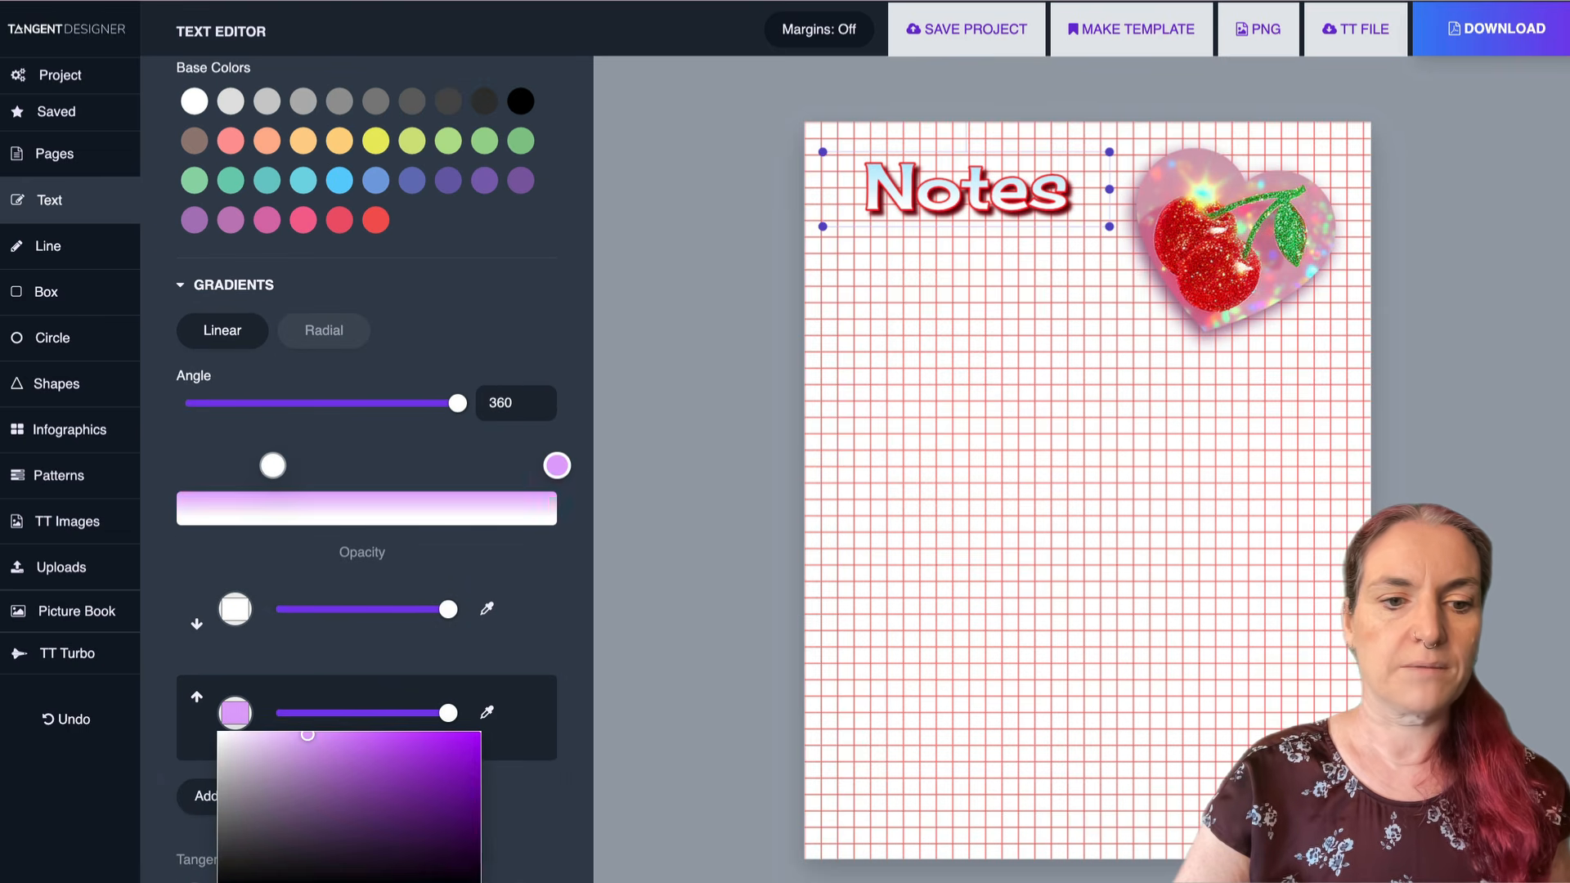
pyautogui.scroll(-9, 203, 527)
# - Match the Notes heading's drop shadow to the pink sampled from the cherry heart's background
pyautogui.click(203, 534)
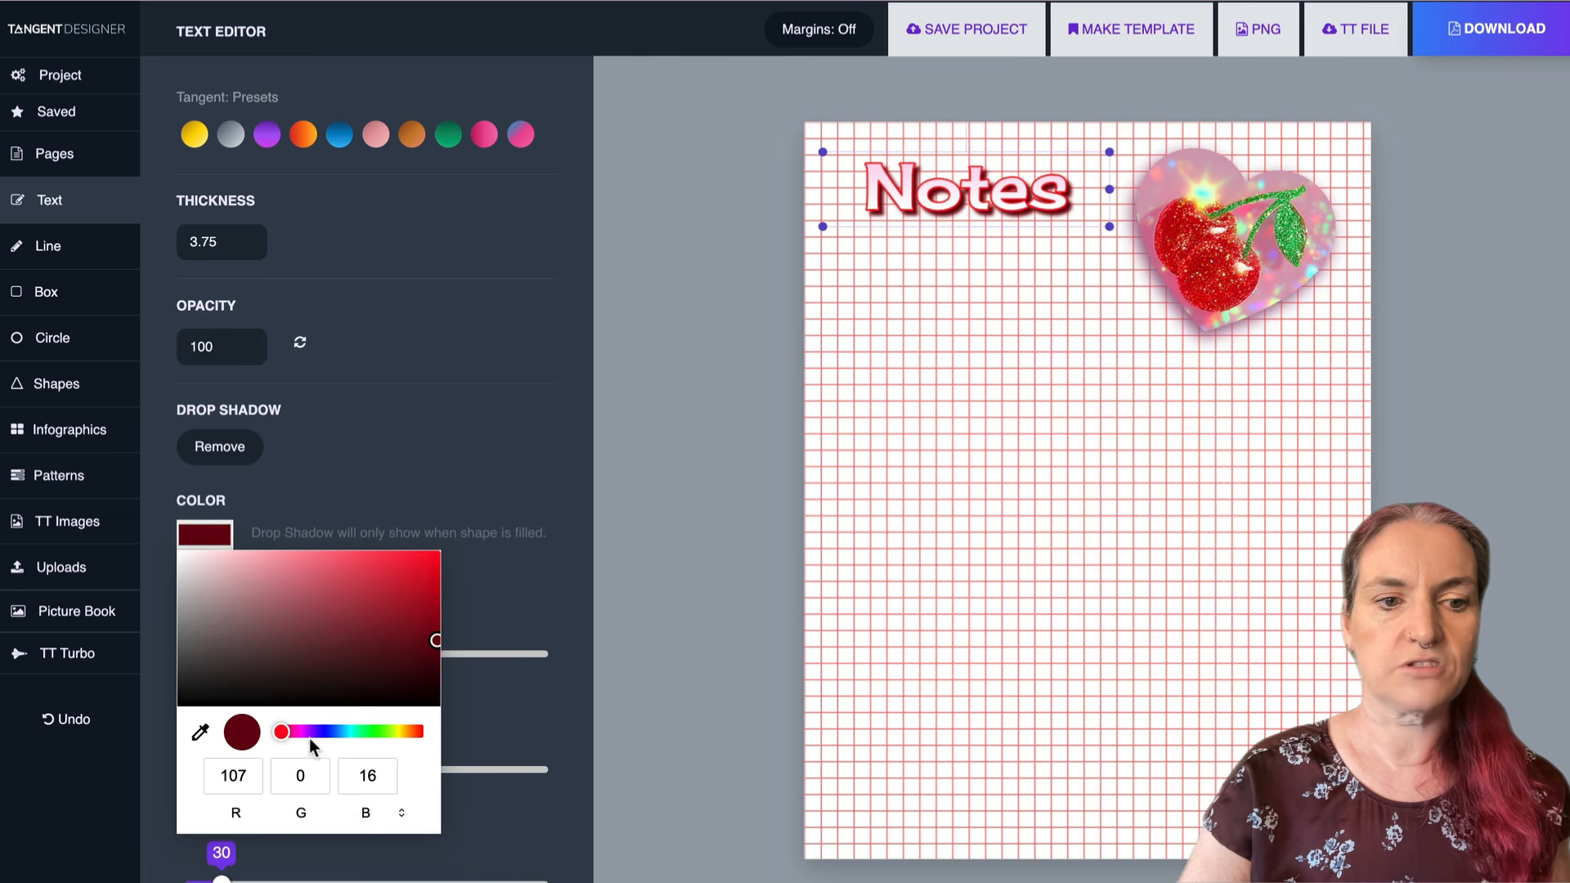
pyautogui.click(200, 732)
pyautogui.click(1214, 166)
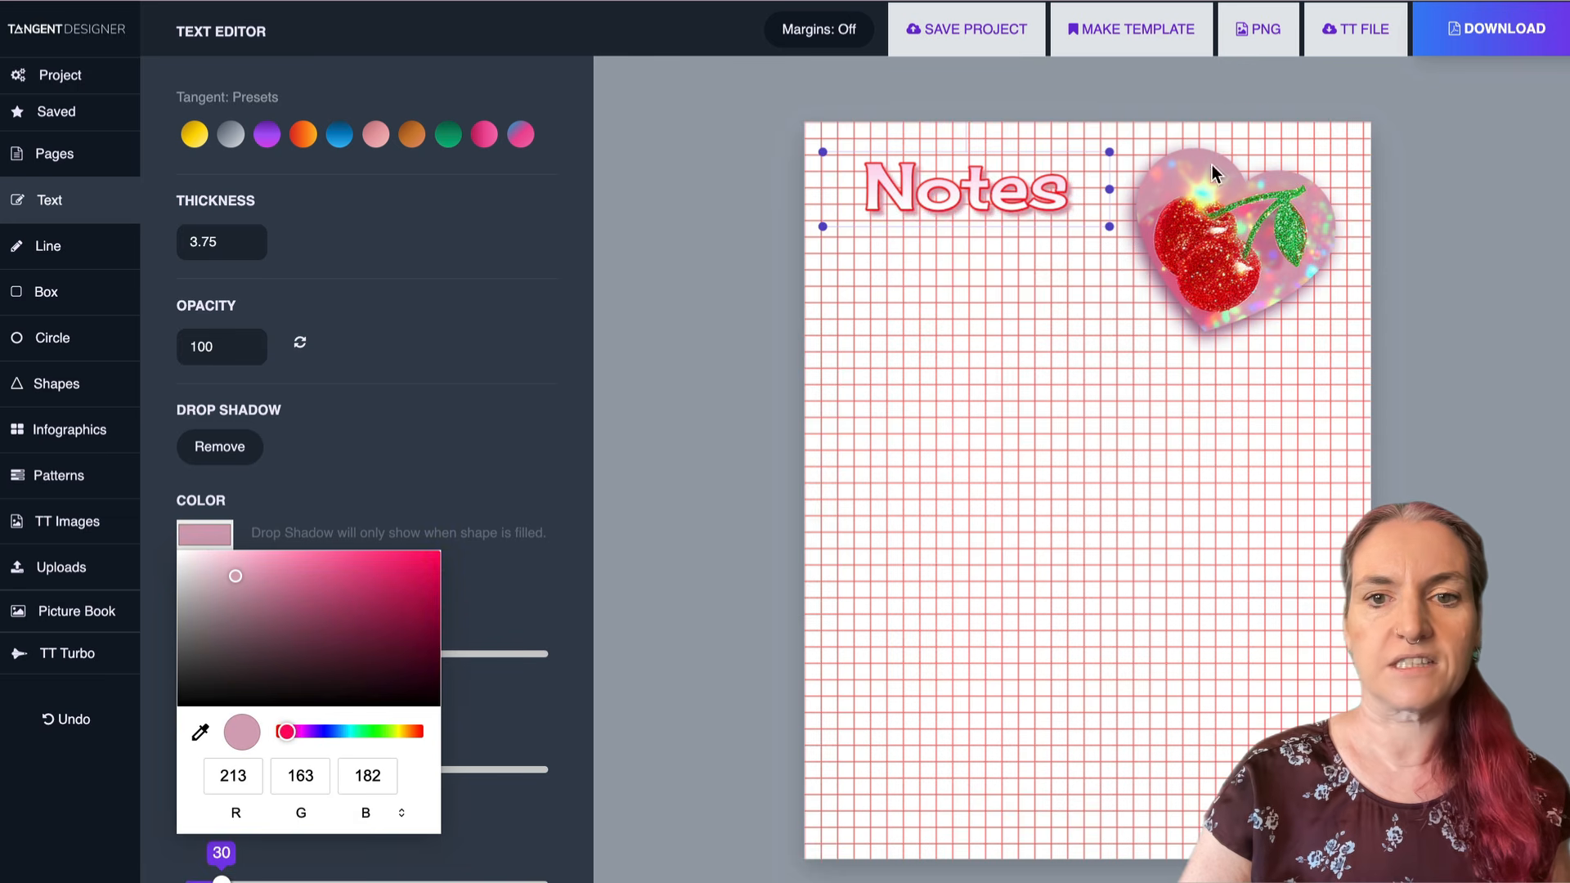
pyautogui.click(880, 372)
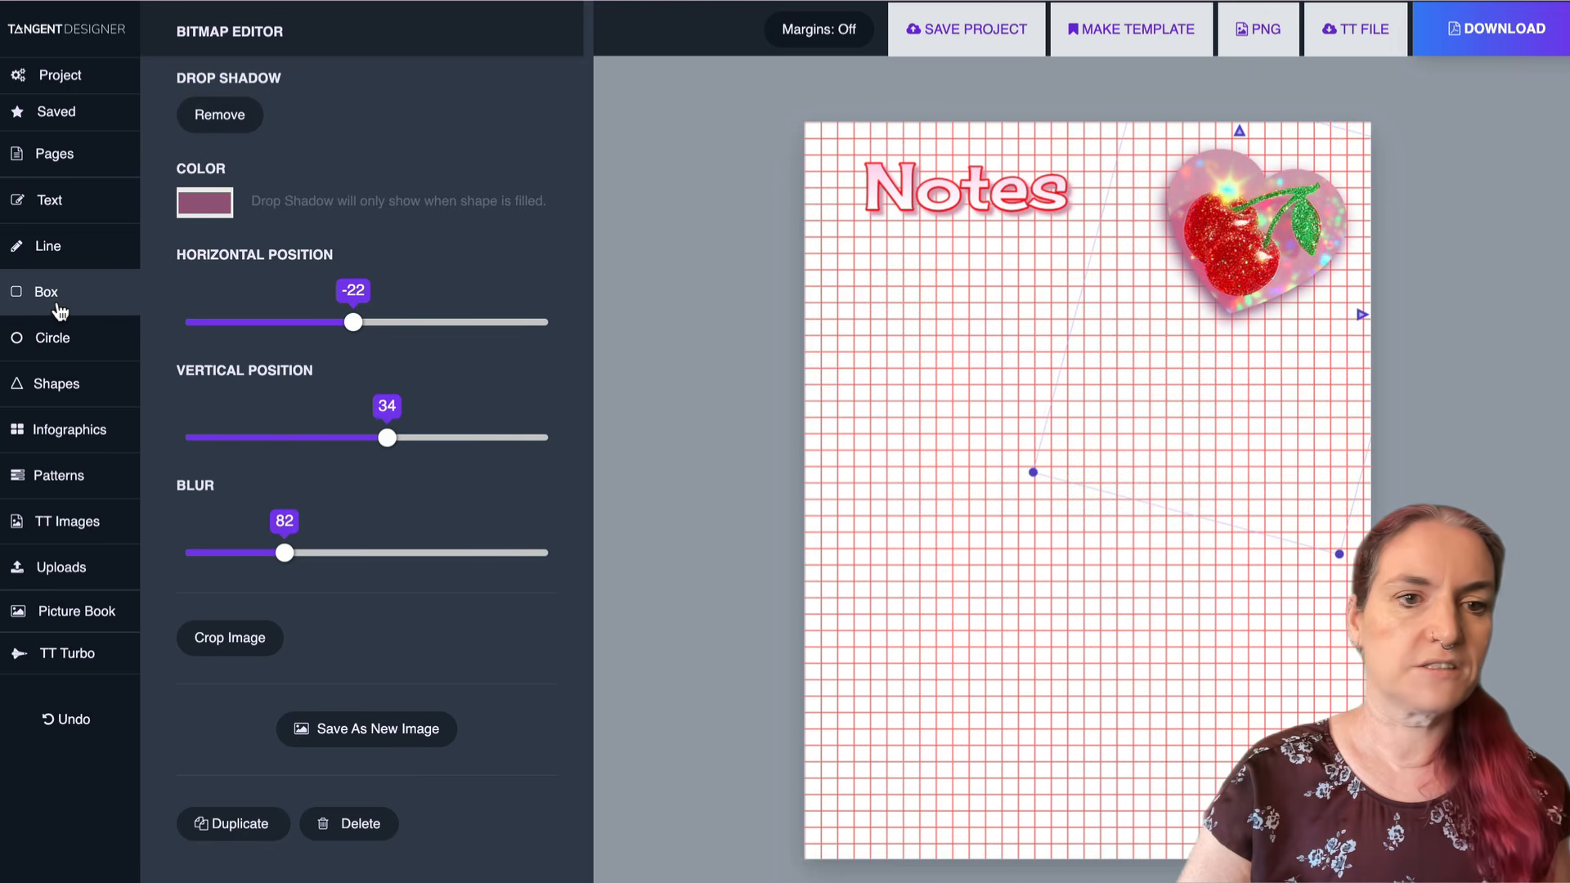
# - Add a box to the page with a white fill and a red border color sampled from the cherries
pyautogui.click(59, 309)
pyautogui.scroll(10, 227, 341)
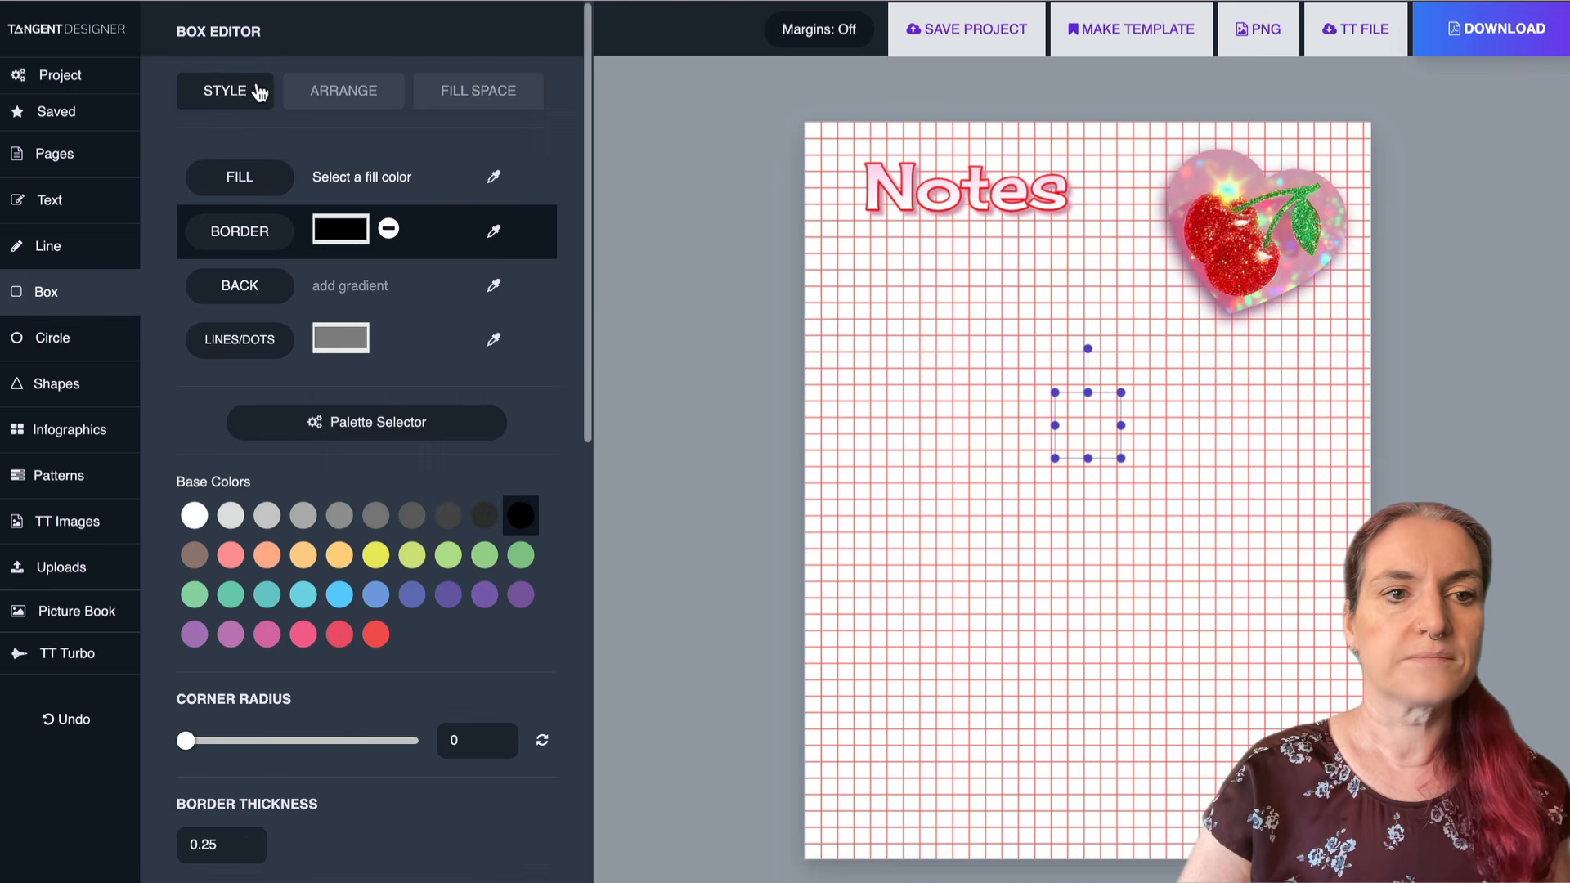
pyautogui.click(238, 179)
pyautogui.click(194, 515)
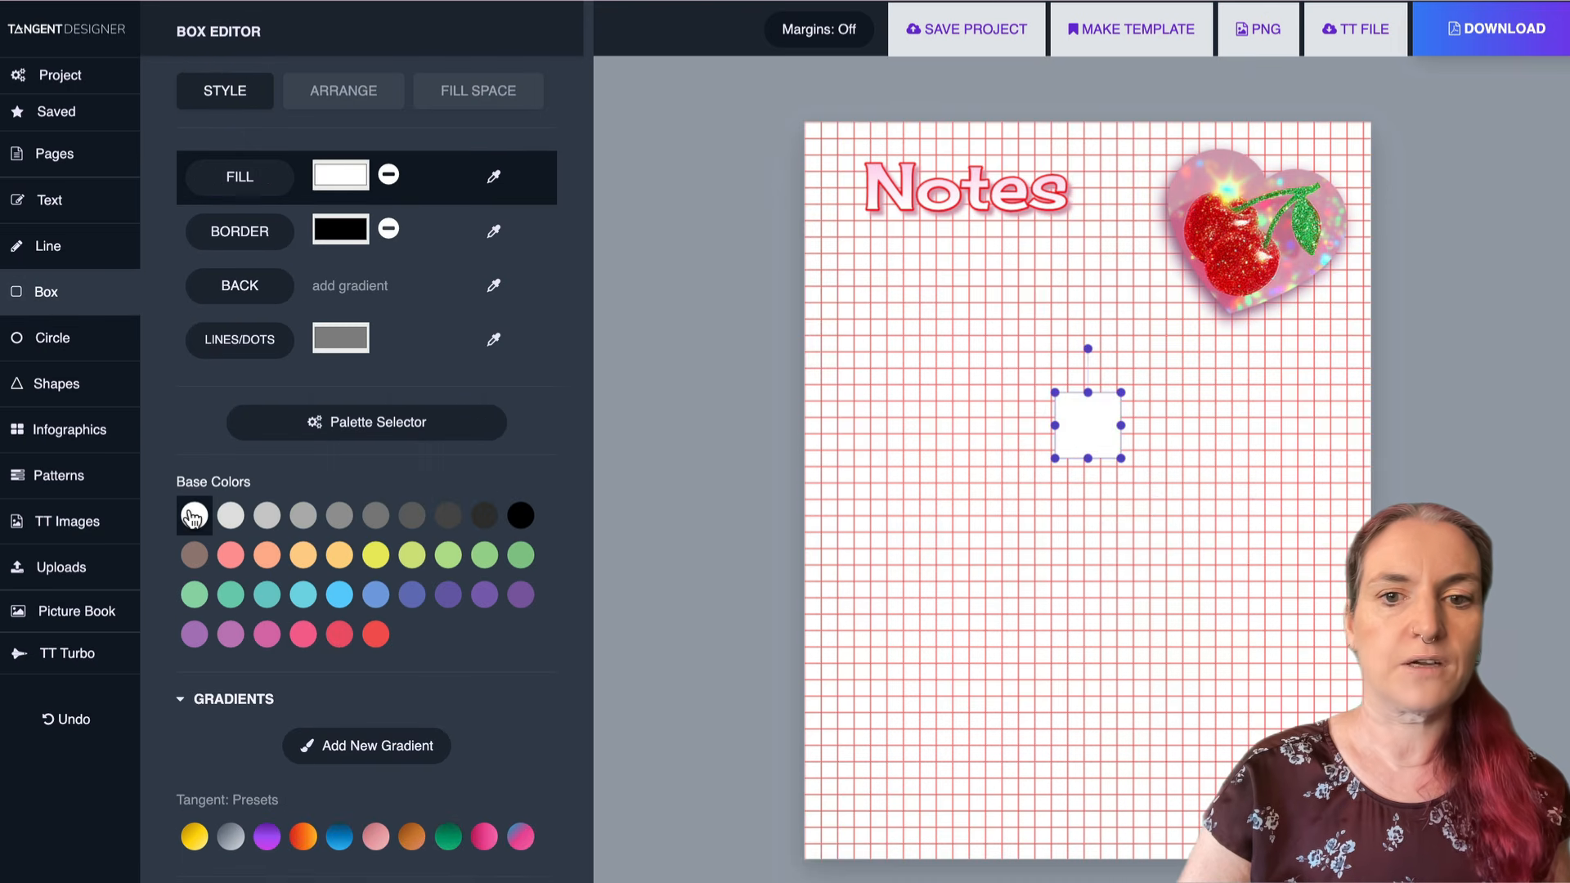
pyautogui.click(237, 248)
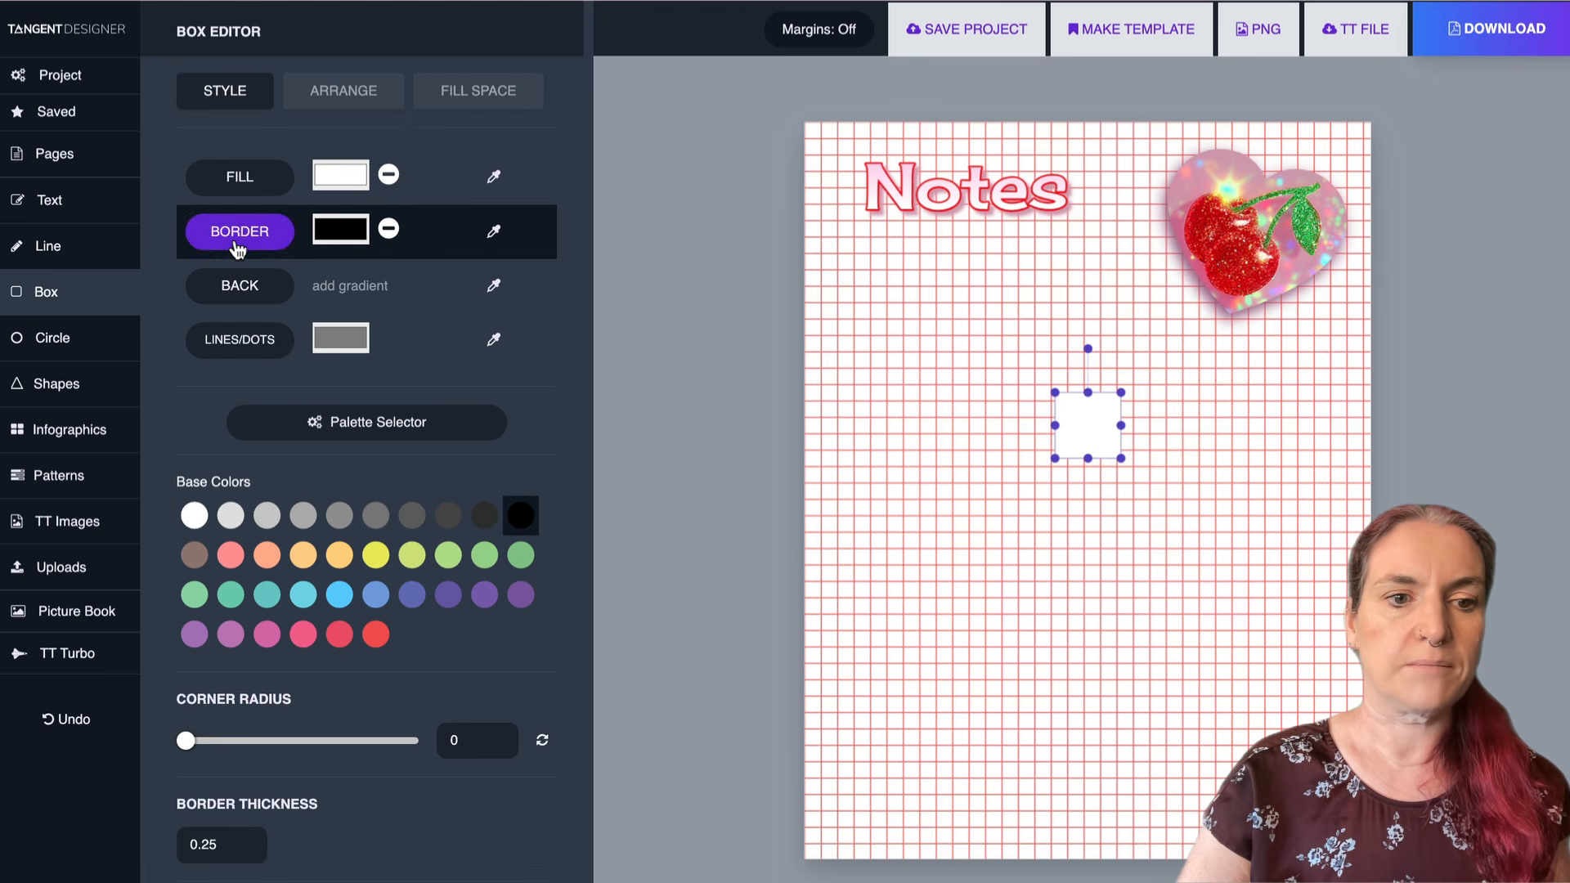
pyautogui.click(500, 233)
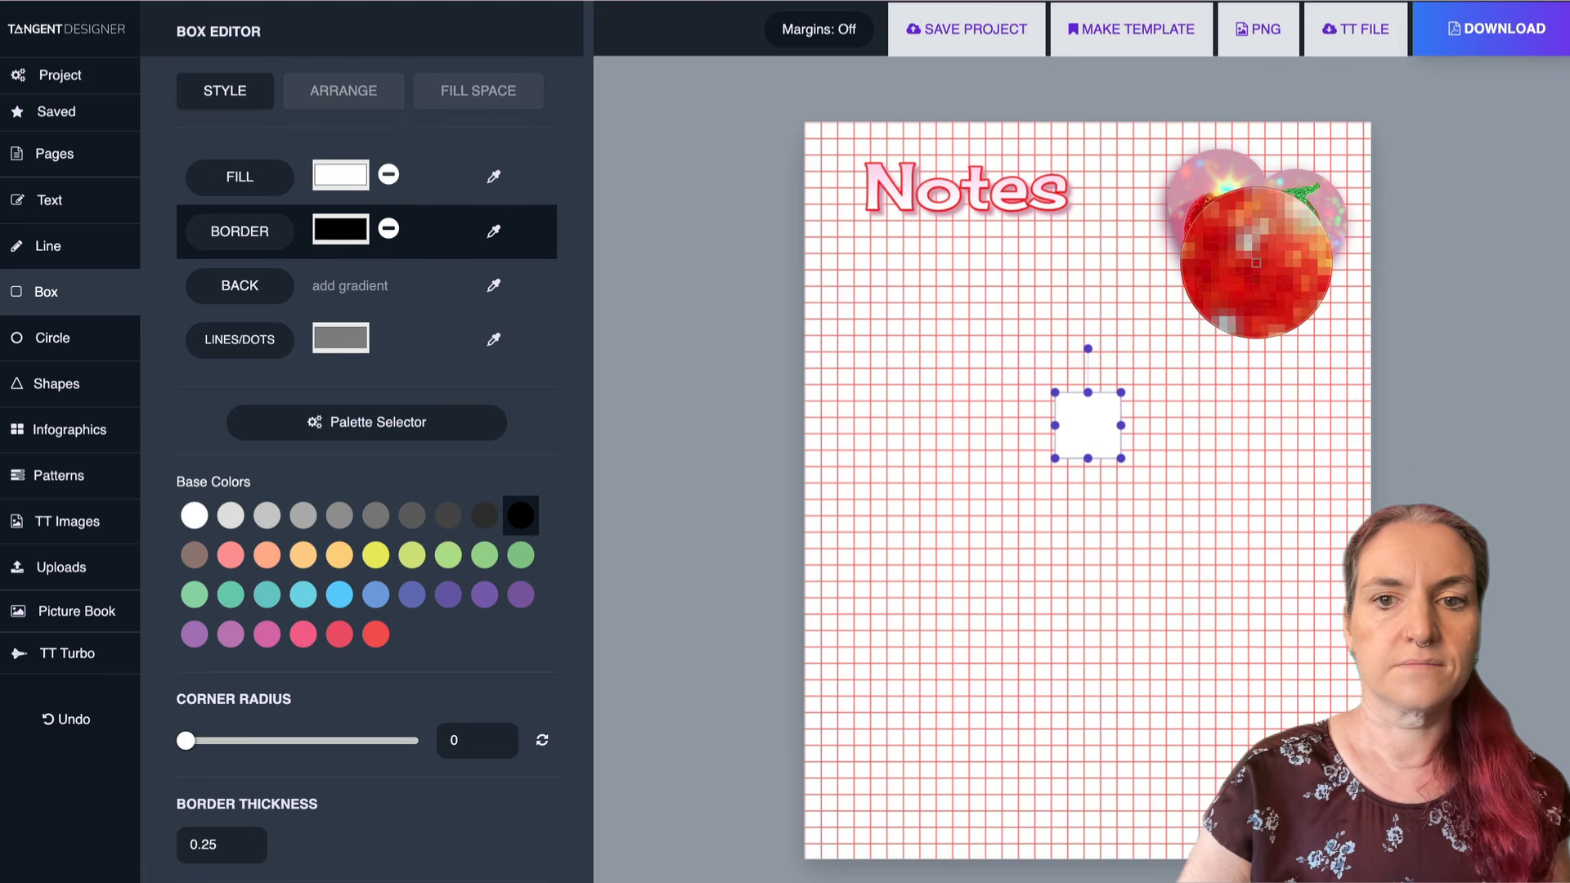
pyautogui.click(1254, 266)
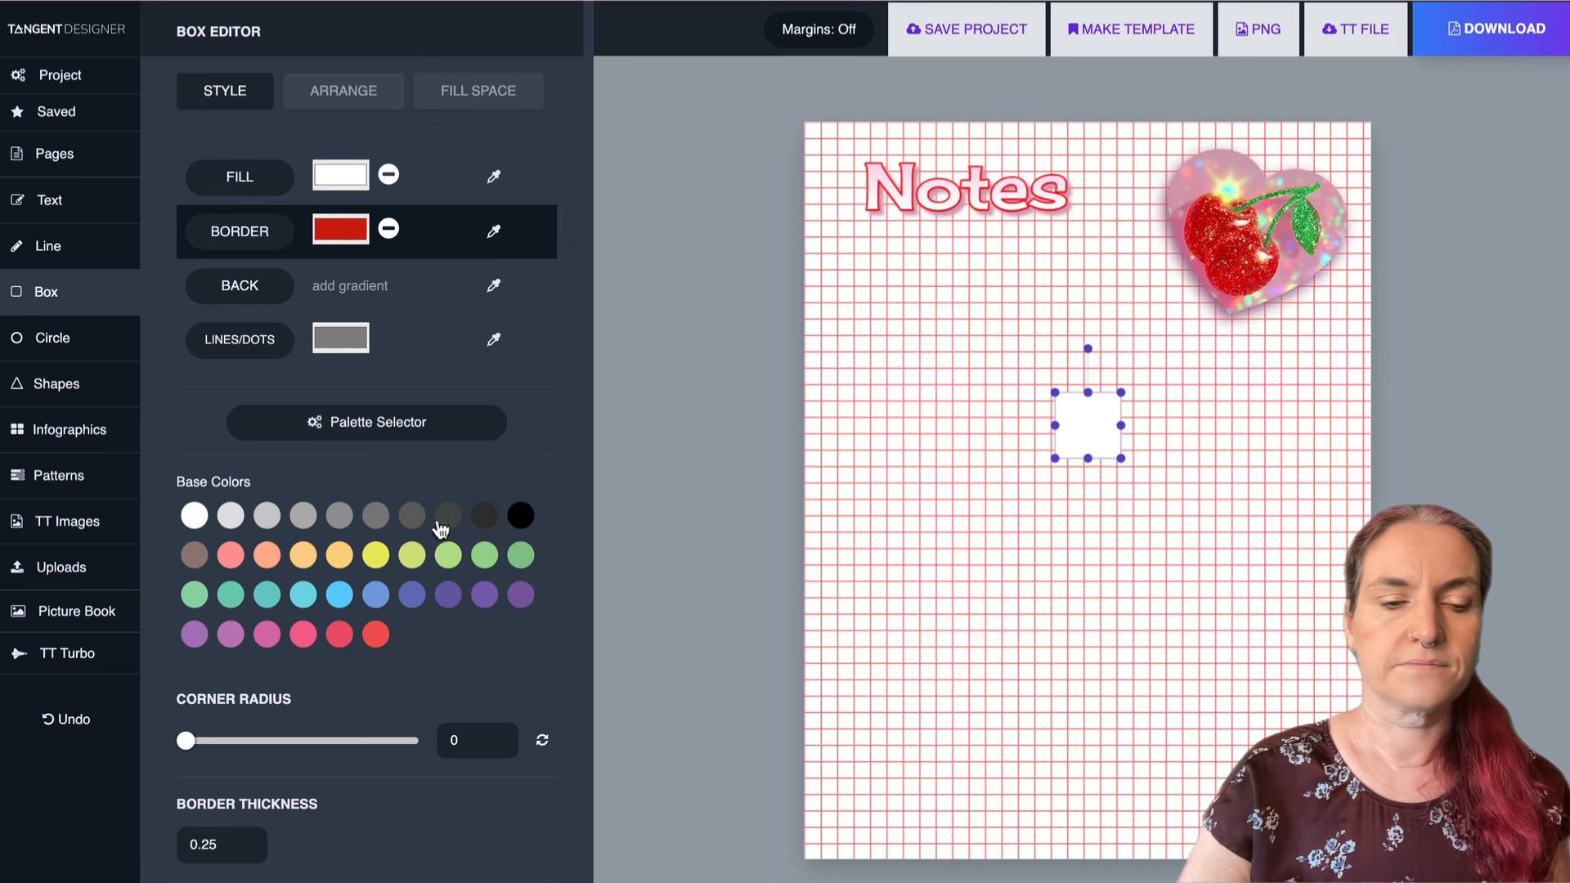
# - Set the box's border thickness to 1.75 and round its corners with a radius of 9
pyautogui.scroll(-3, 440, 527)
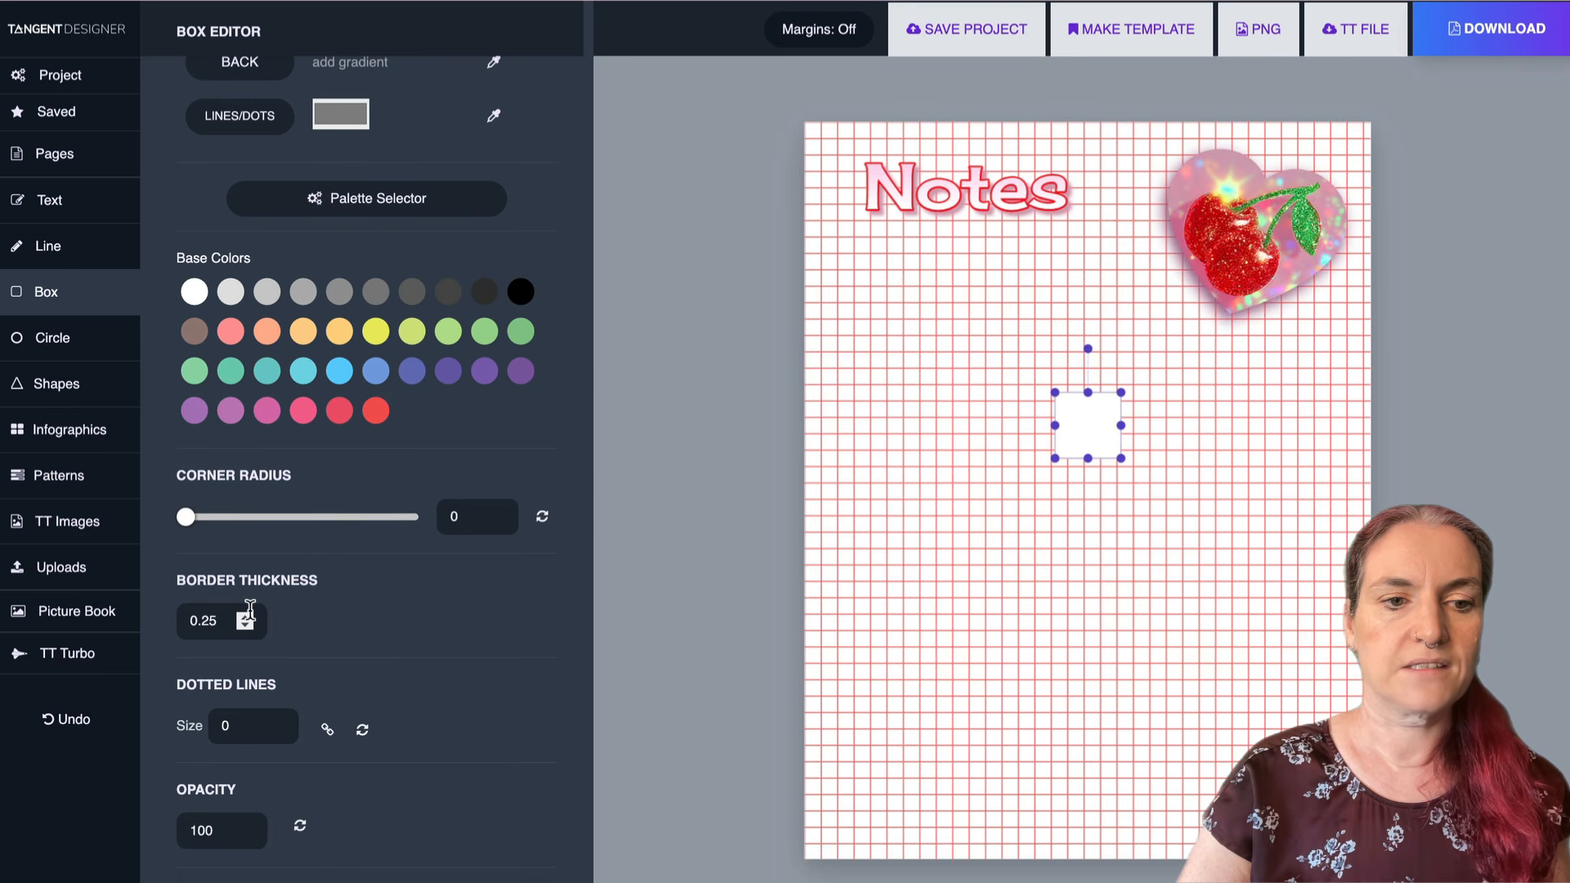
pyautogui.click(246, 615)
pyautogui.click(246, 615)
pyautogui.click(246, 615)
pyautogui.click(246, 615)
pyautogui.click(246, 616)
pyautogui.click(246, 616)
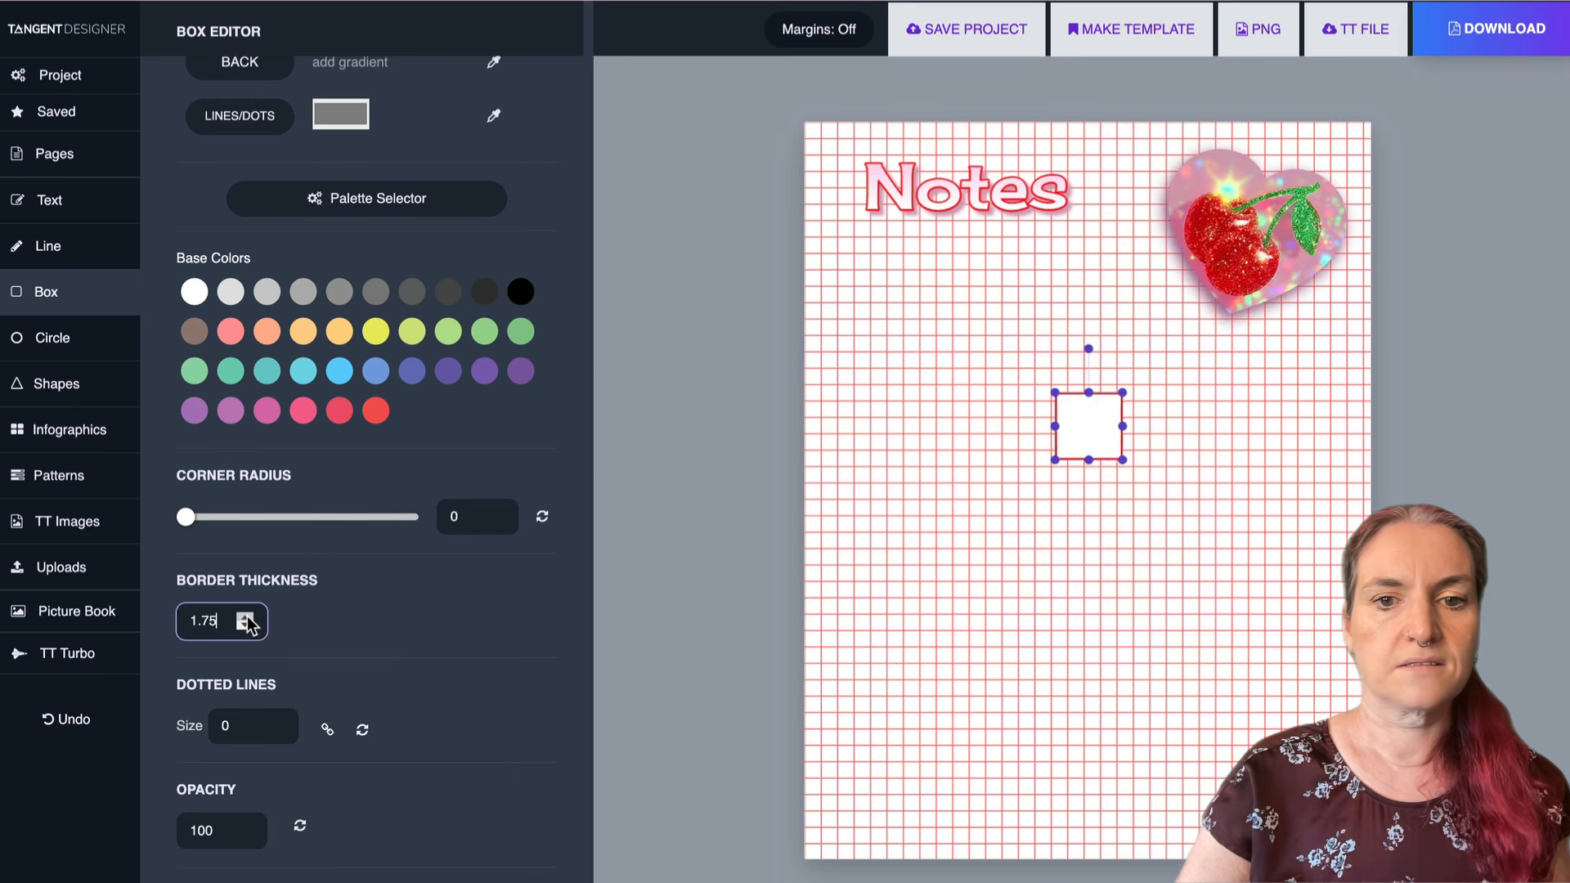
pyautogui.moveTo(186, 517); pyautogui.dragTo(210, 521)
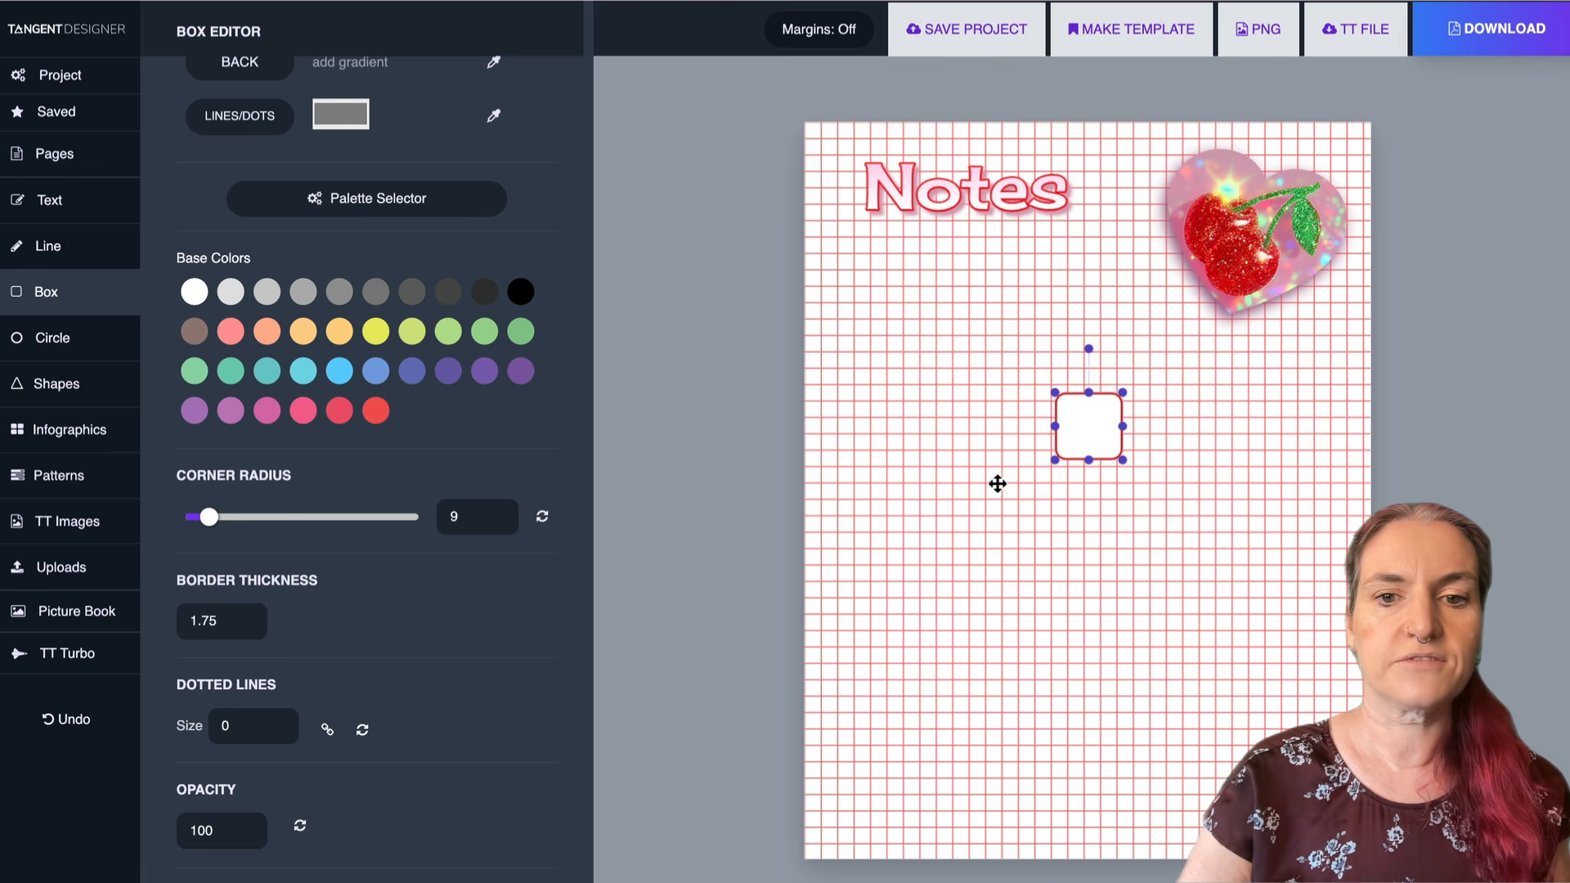
# - Resize the box into a wide, short rectangle spanning most of the page width near the bottom of the page
pyautogui.moveTo(1127, 464); pyautogui.dragTo(1341, 640)
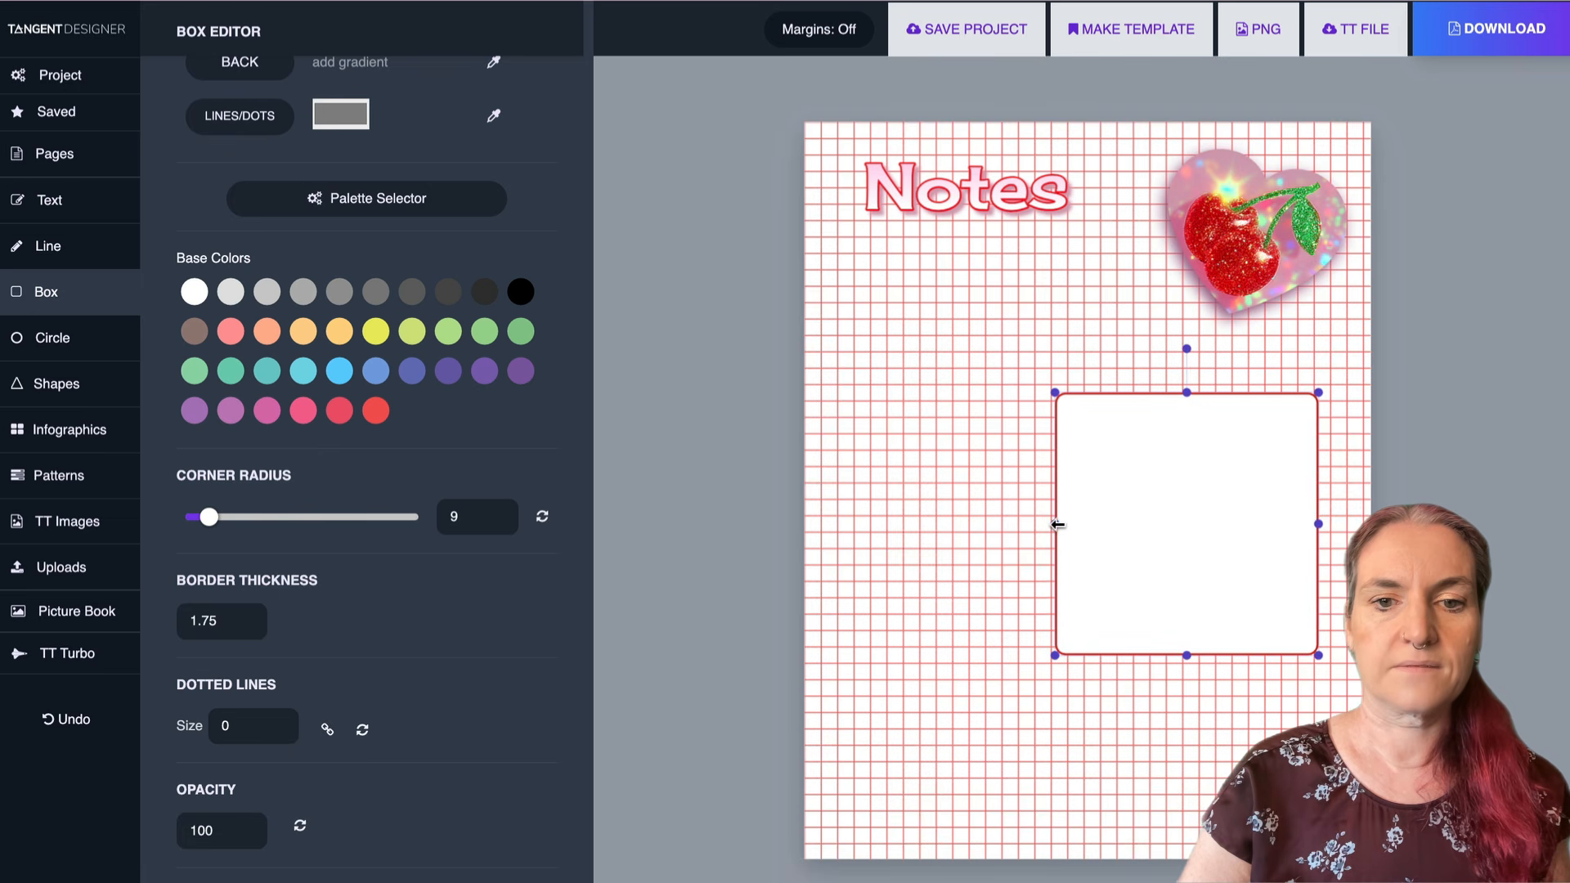
pyautogui.moveTo(1057, 525); pyautogui.dragTo(838, 522)
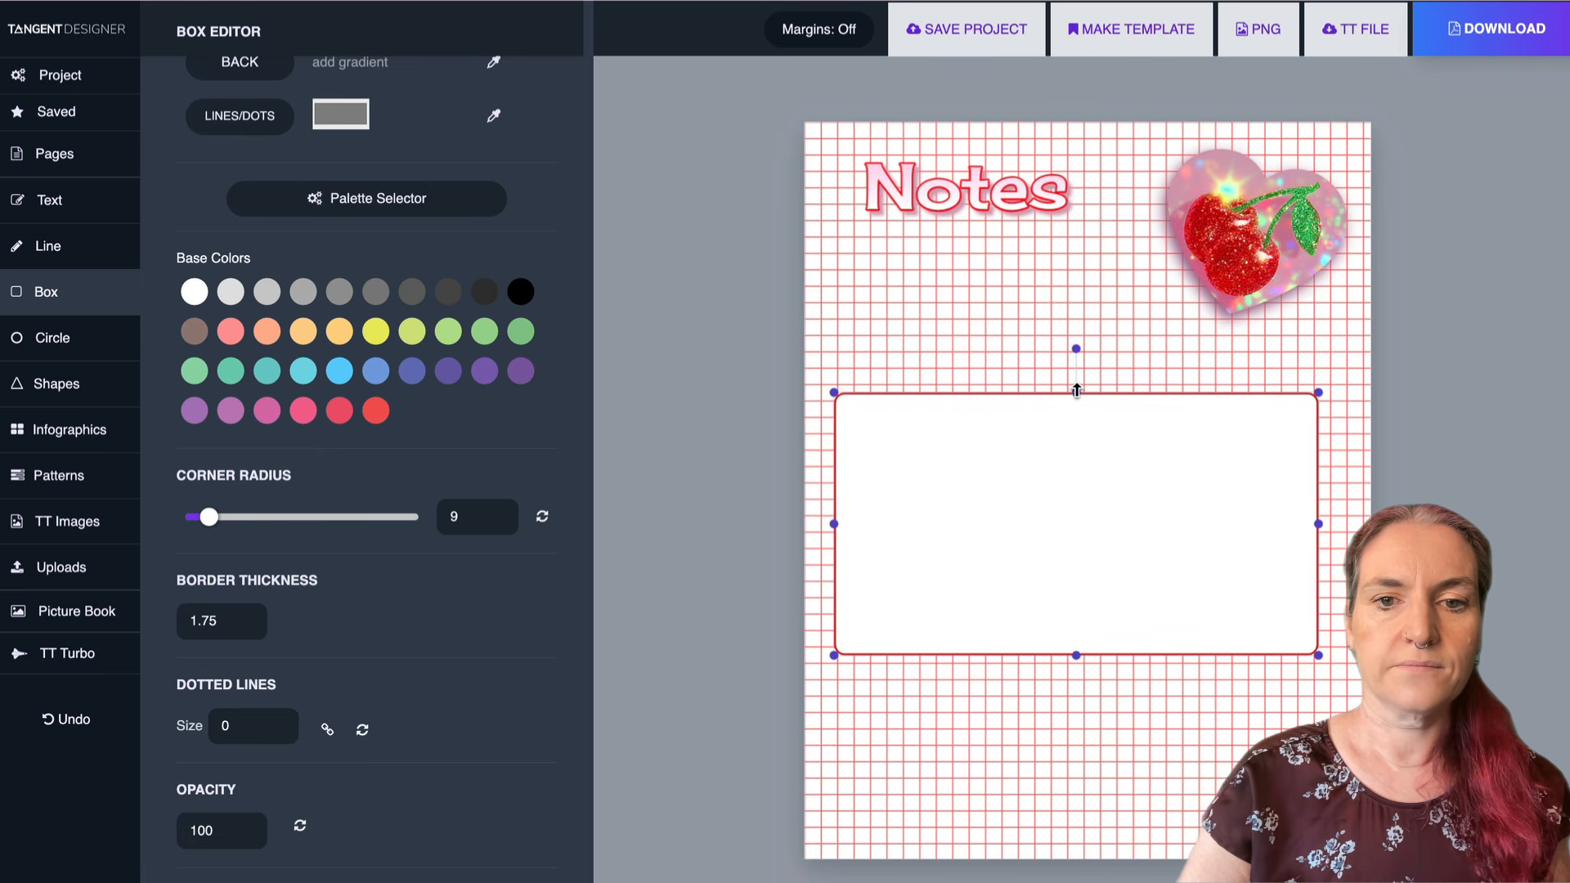
pyautogui.moveTo(1076, 393); pyautogui.dragTo(1078, 684)
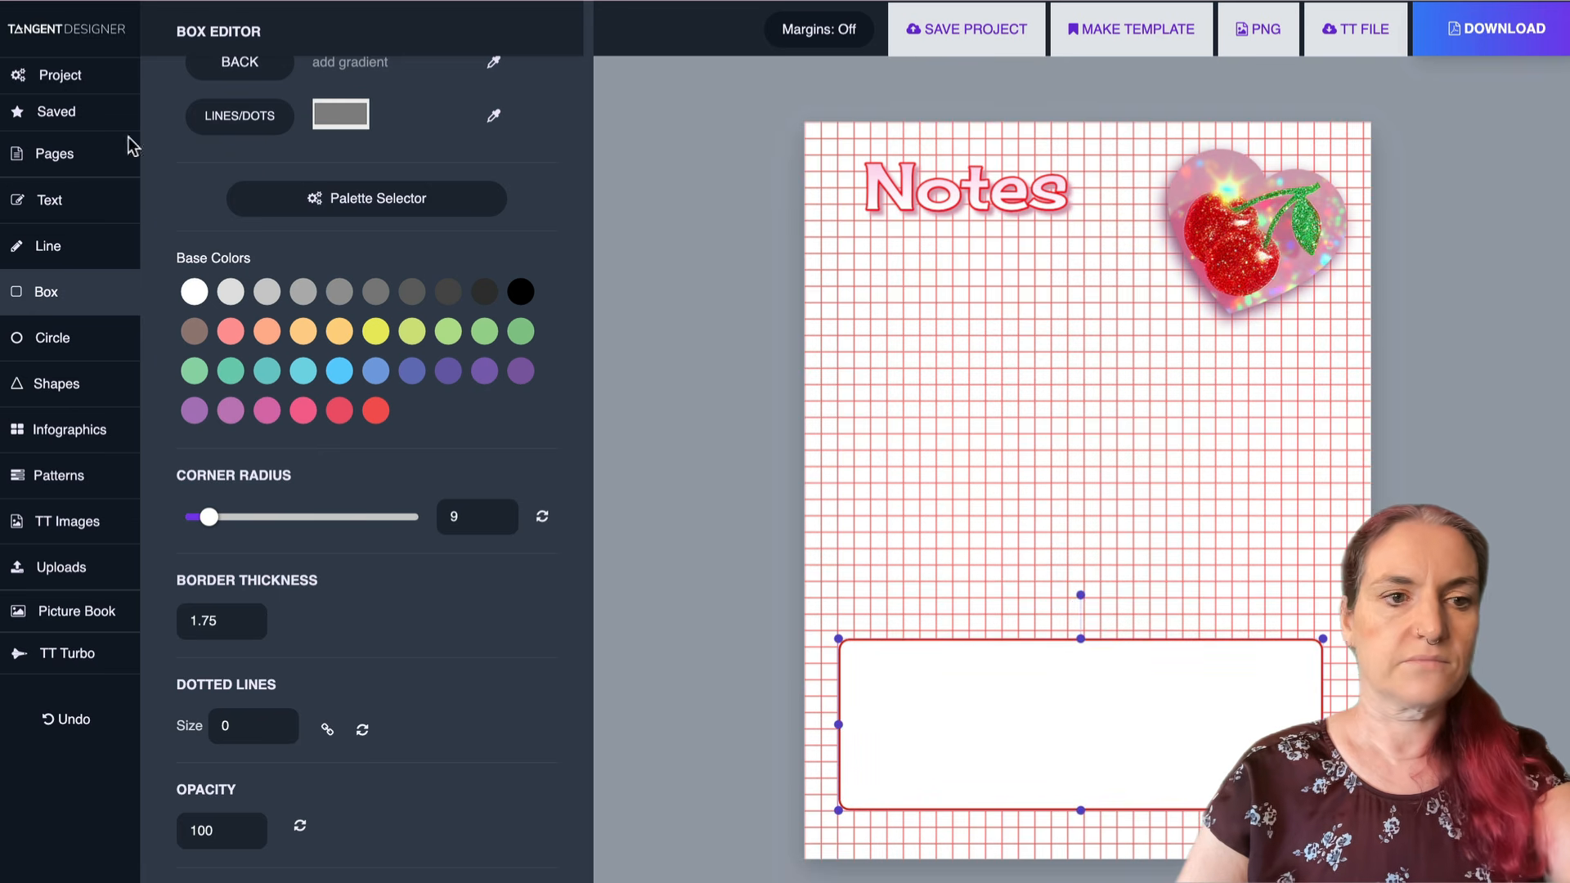
# - Duplicate the Notes heading into the white box and change the copy's text to "To do list"
pyautogui.click(1009, 209)
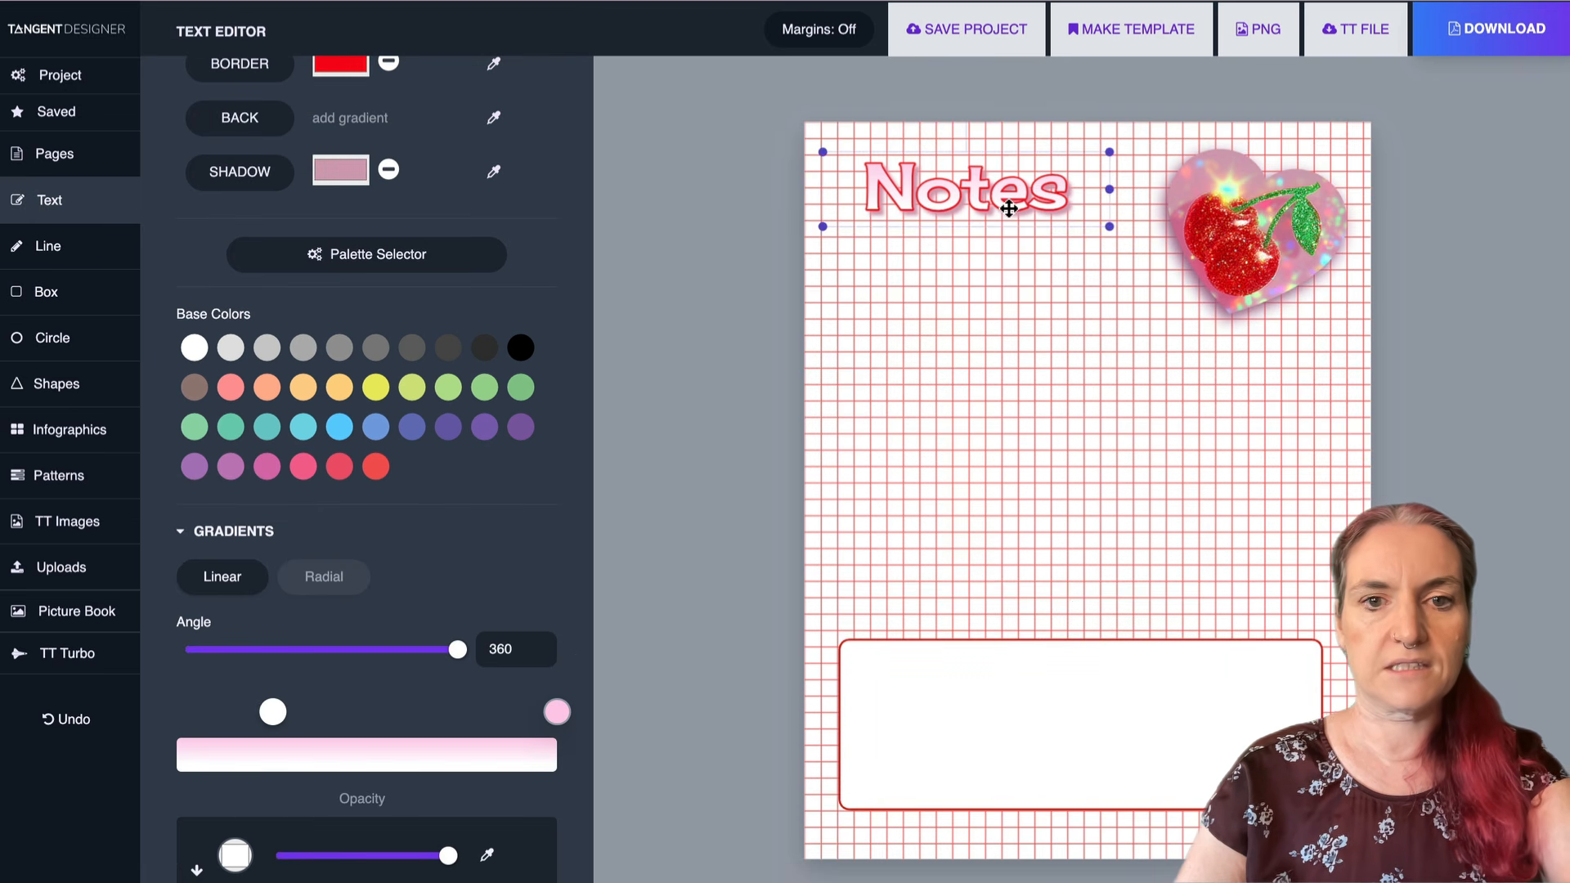
pyautogui.hotkey('ctrl', 'c')
pyautogui.hotkey('ctrl', 'v')
pyautogui.moveTo(1009, 204); pyautogui.dragTo(997, 710)
pyautogui.doubleClick(989, 710)
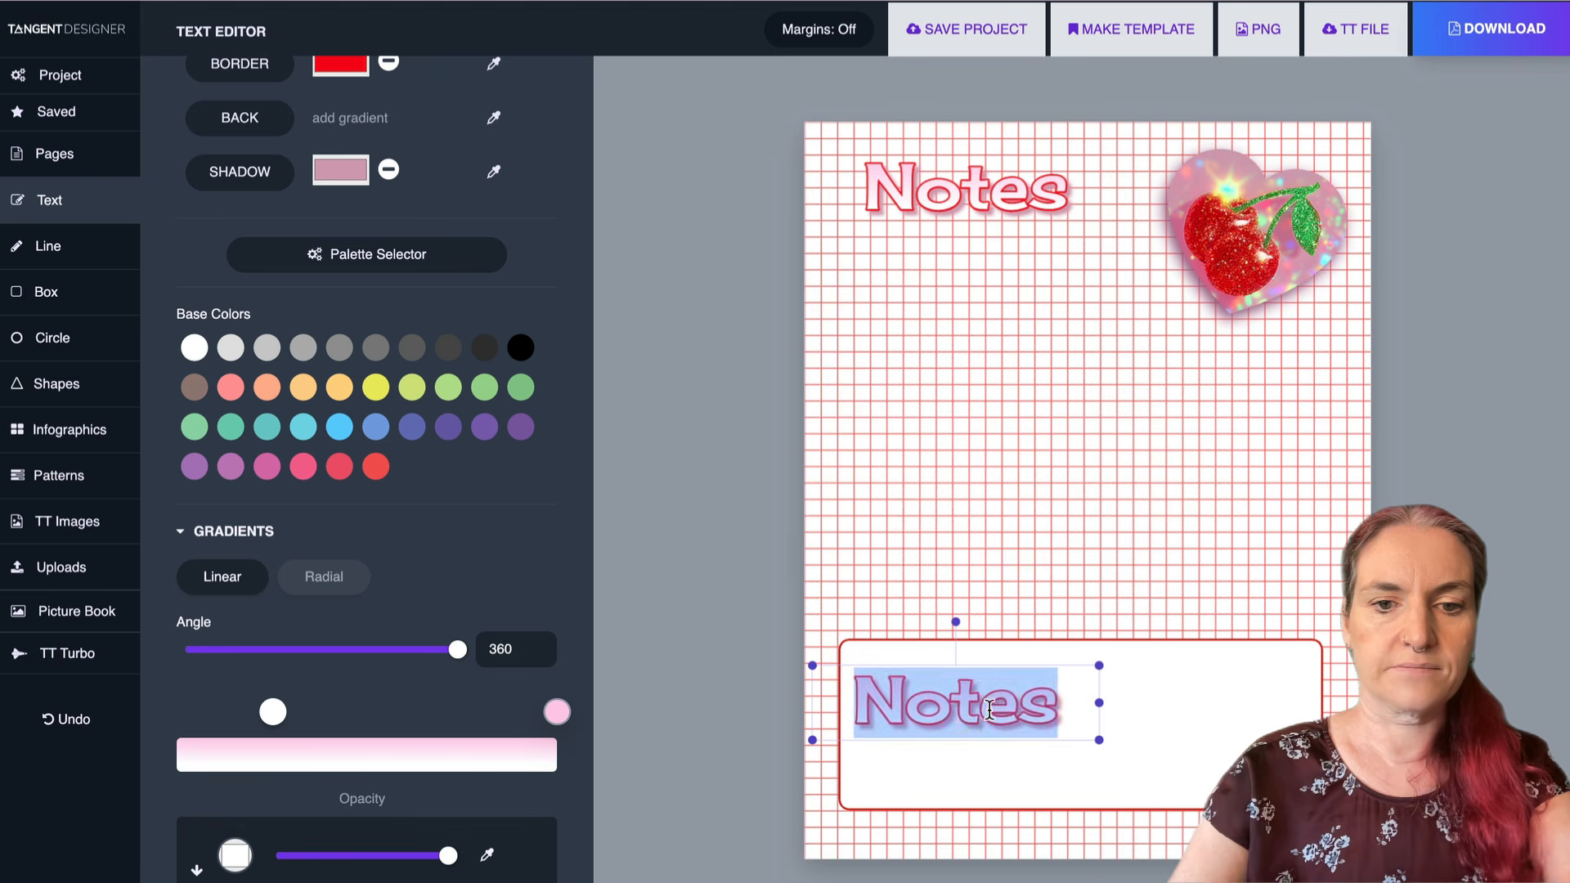
pyautogui.write('To do list')
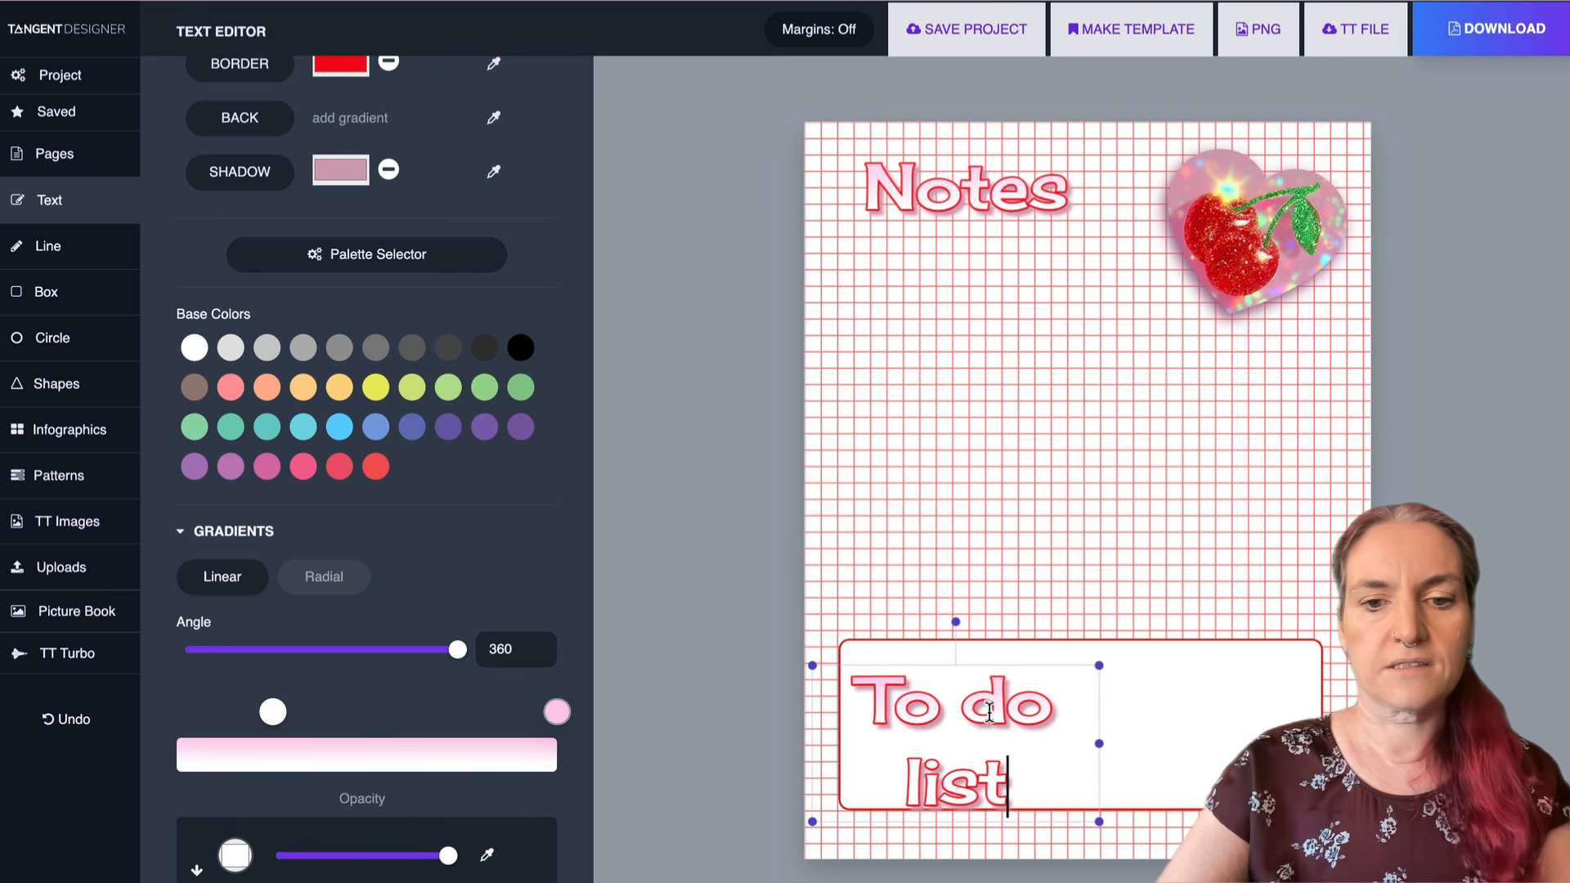
# - Shrink the To do list heading to one line in the white box's upper-left corner and set its outline thickness to 2.75
pyautogui.moveTo(1102, 742); pyautogui.dragTo(932, 680)
pyautogui.click(946, 747)
pyautogui.scroll(-1, 448, 207)
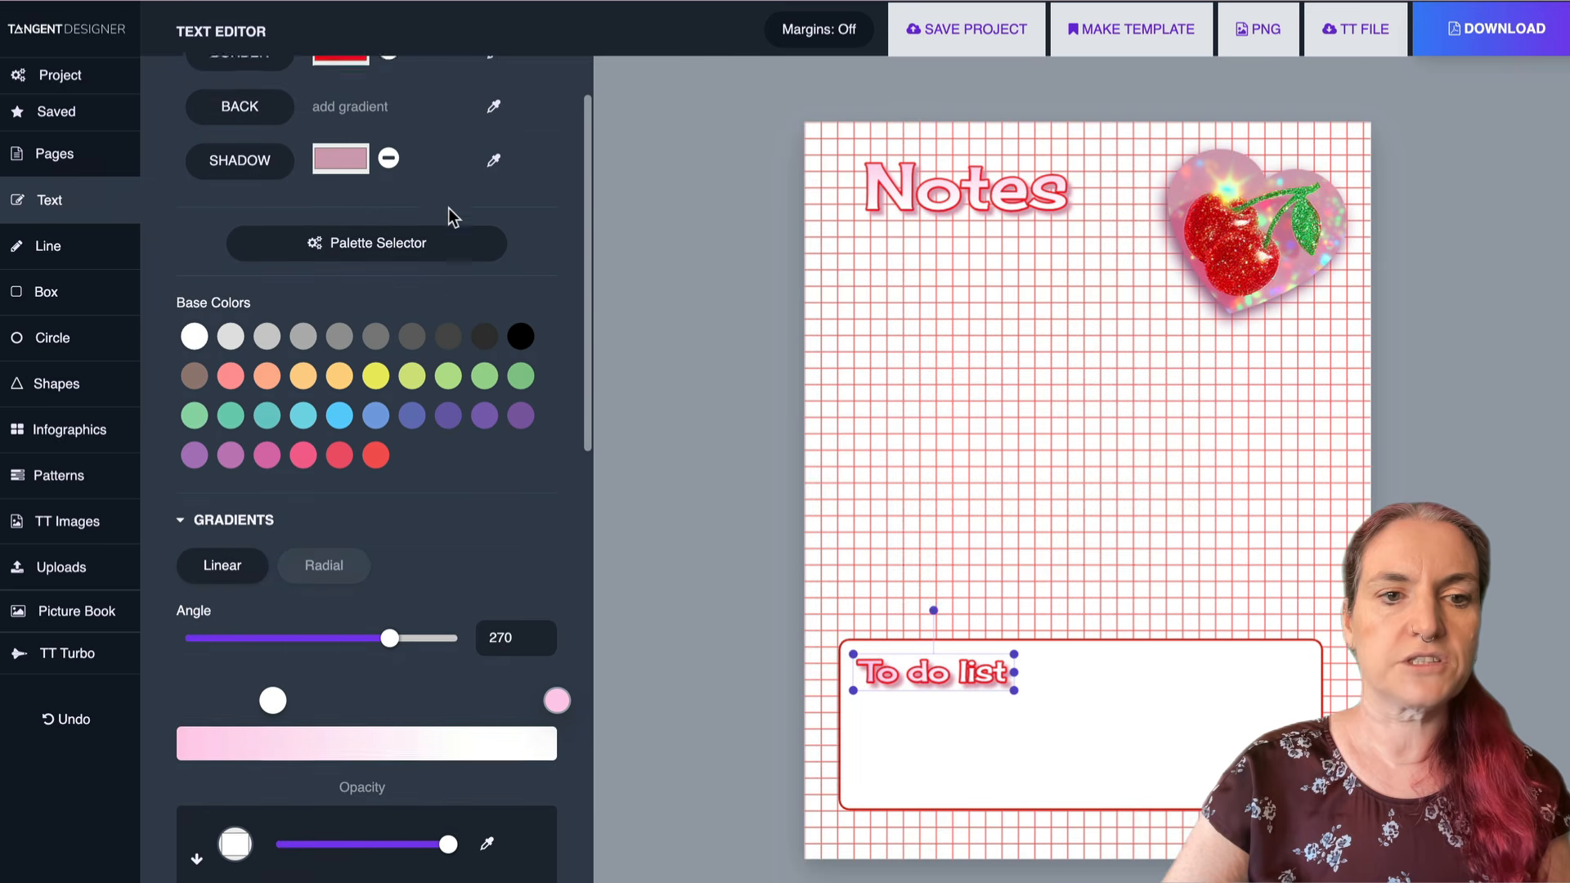
pyautogui.scroll(-8, 448, 207)
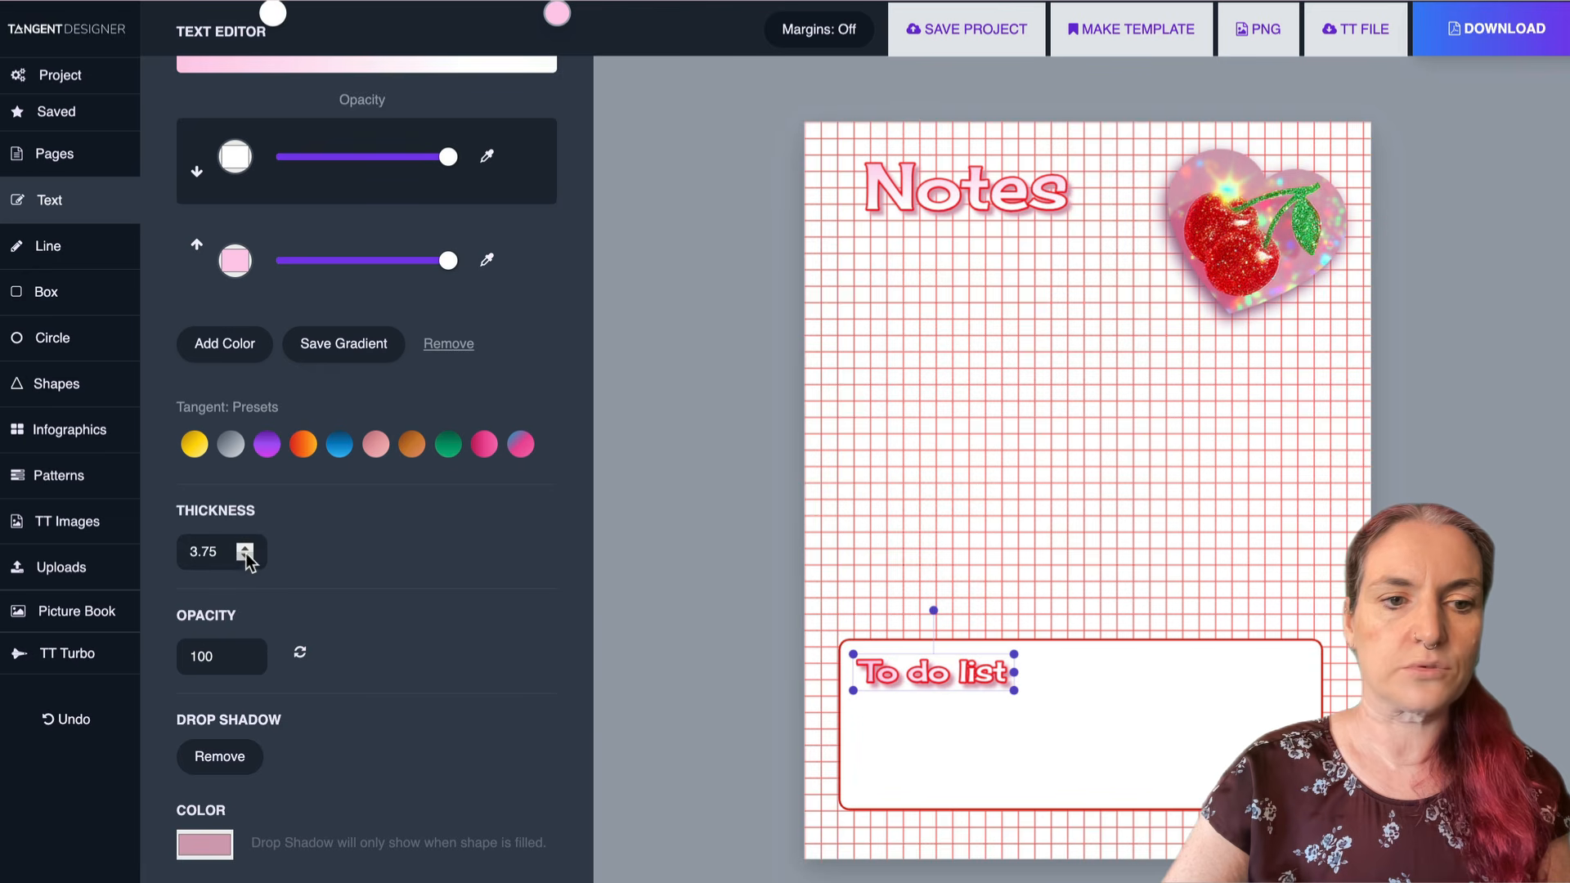
pyautogui.click(245, 557)
pyautogui.click(245, 557)
pyautogui.click(244, 557)
pyautogui.click(244, 557)
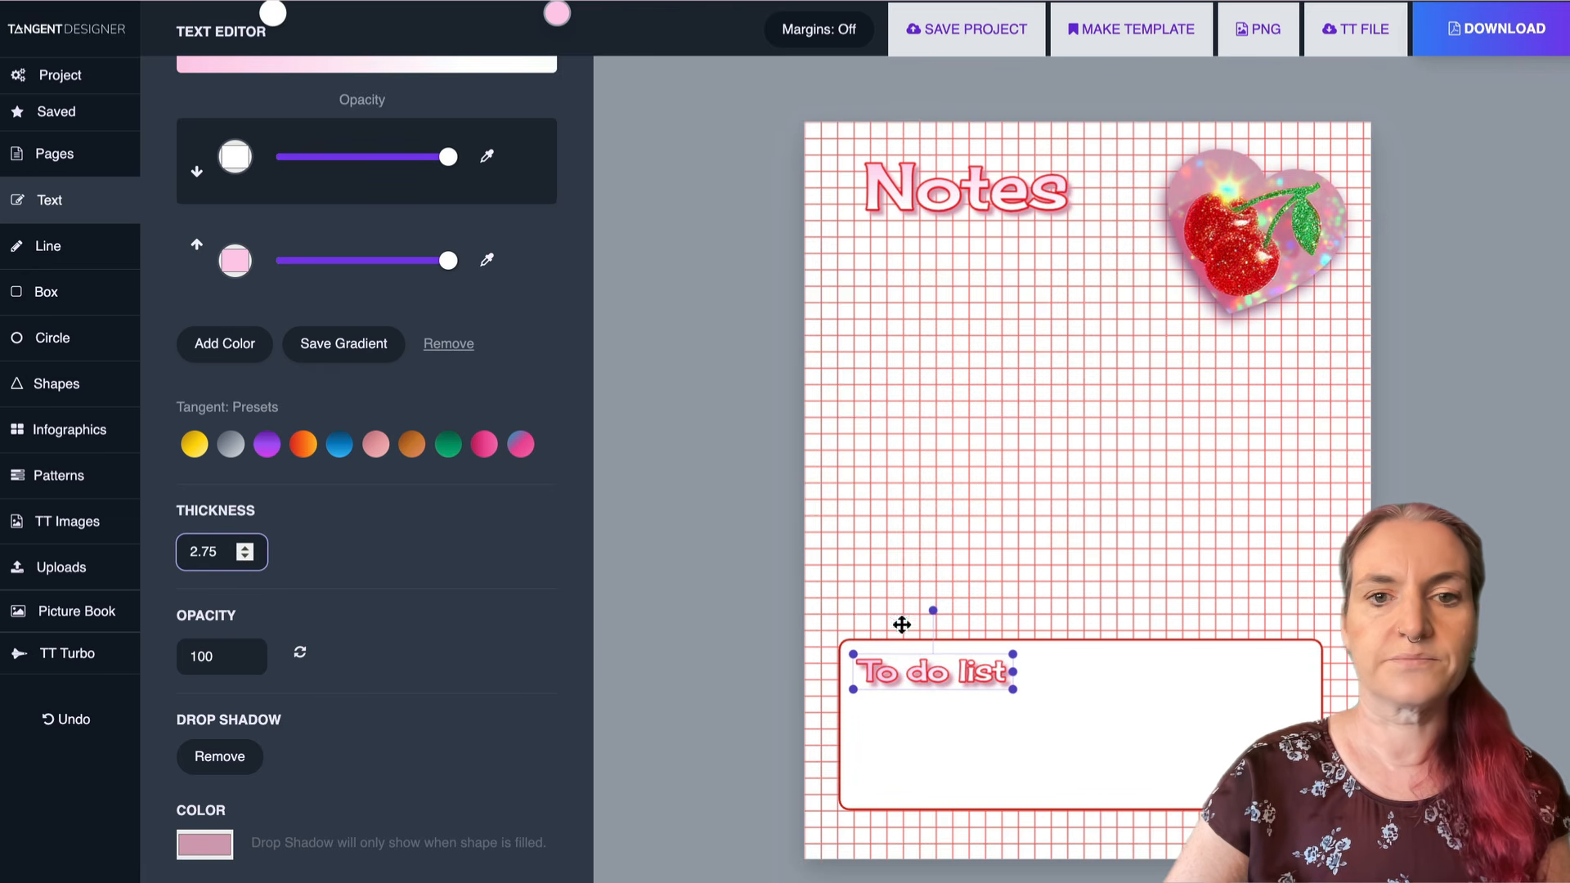
pyautogui.moveTo(999, 678); pyautogui.dragTo(1006, 671)
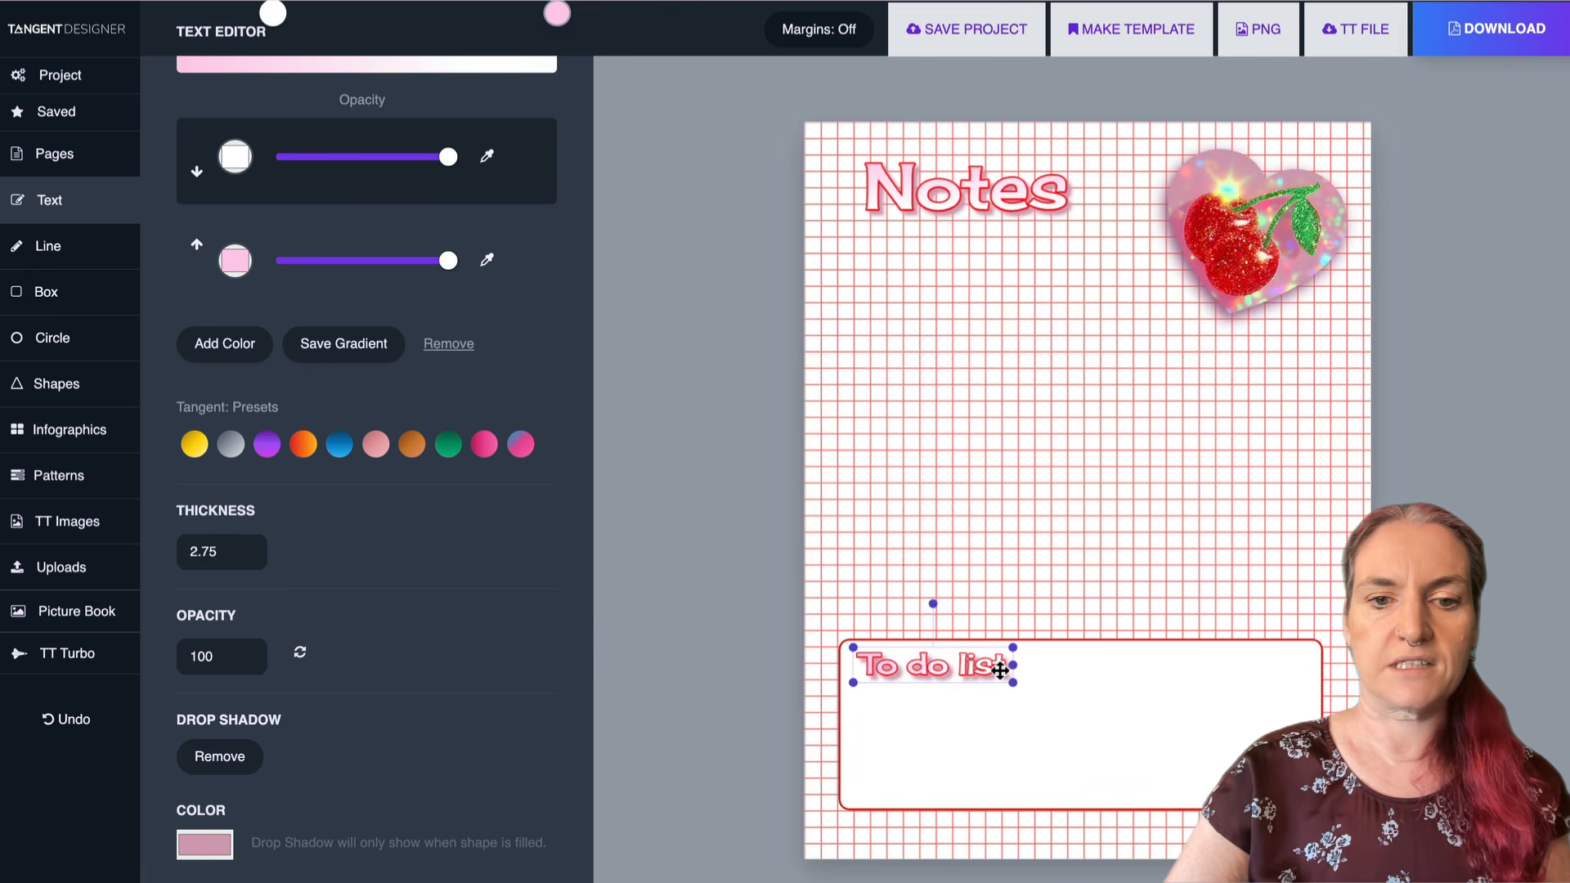
pyautogui.click(984, 739)
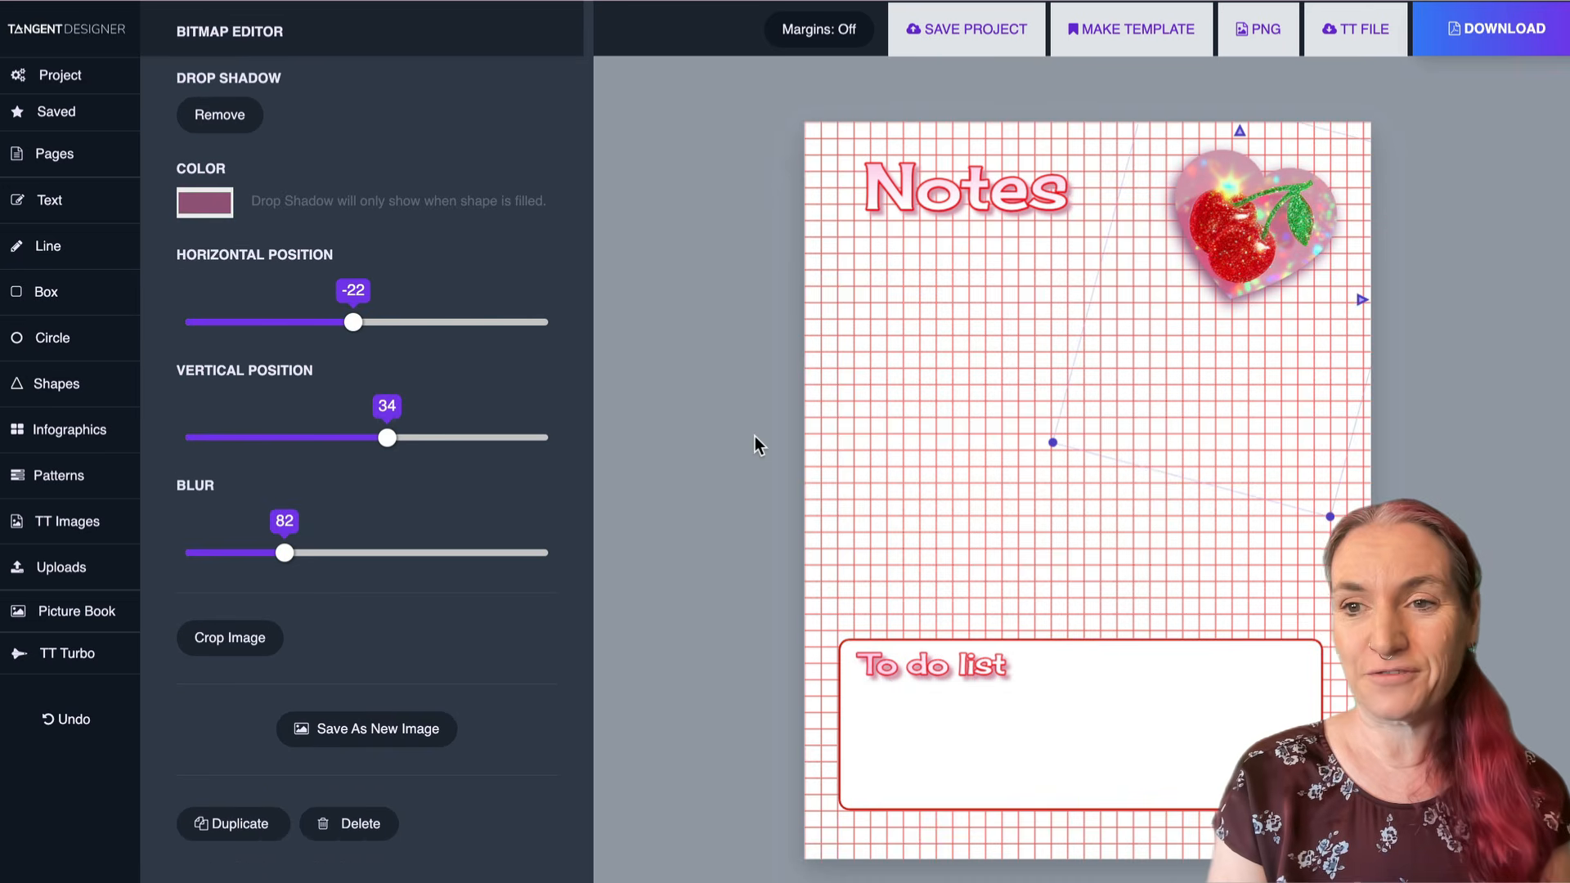
# - Open page 4 and resize its cherry image to full width and full height so it covers the page
pyautogui.click(58, 153)
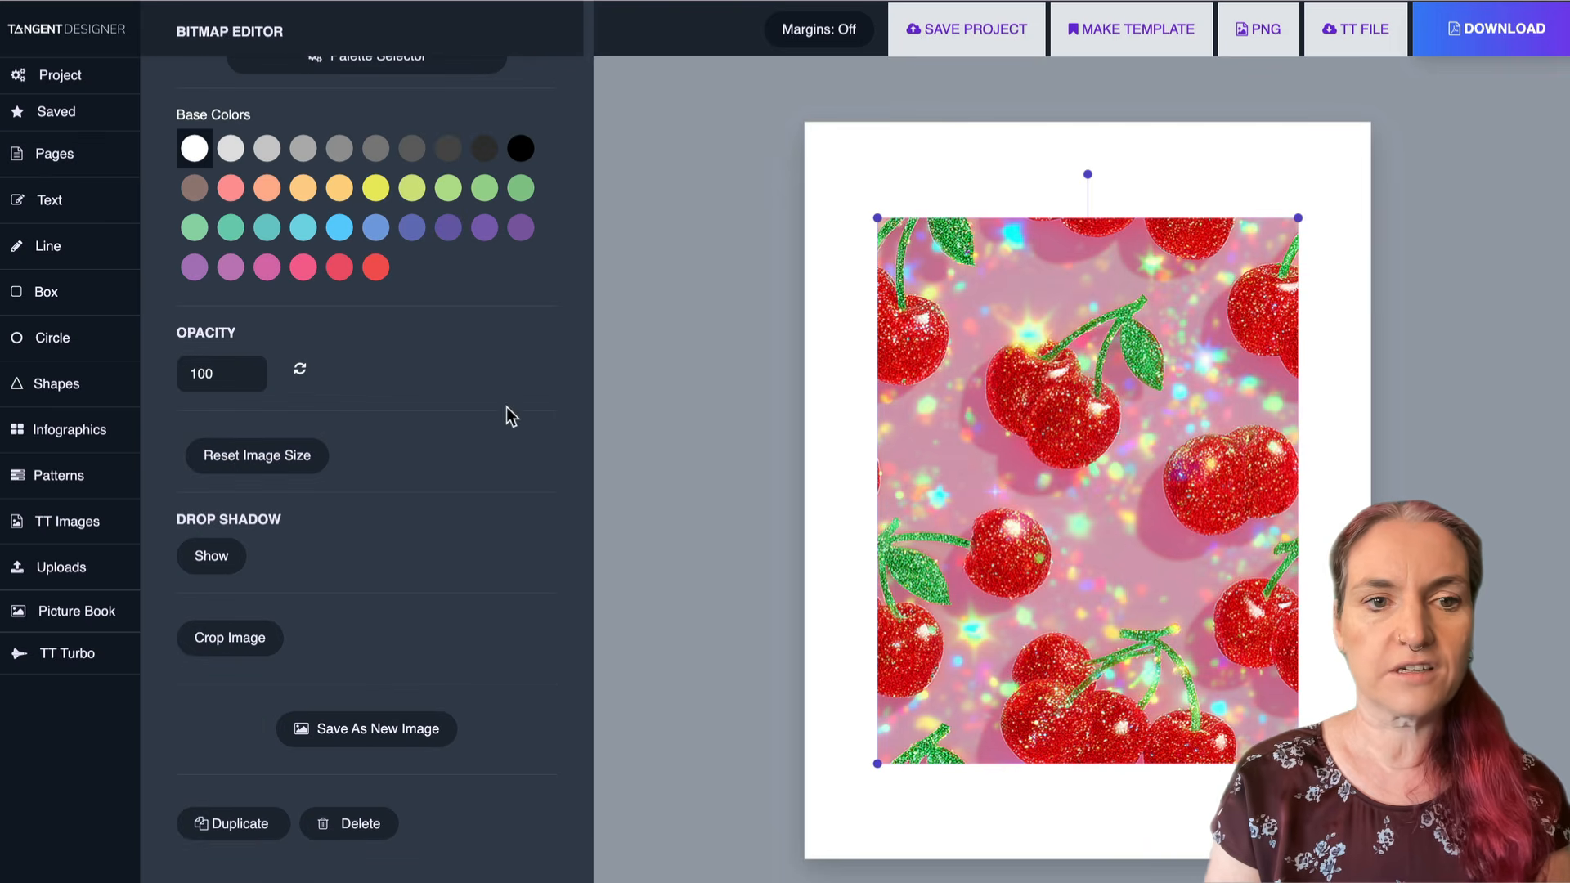
pyautogui.scroll(6, 507, 406)
pyautogui.click(490, 99)
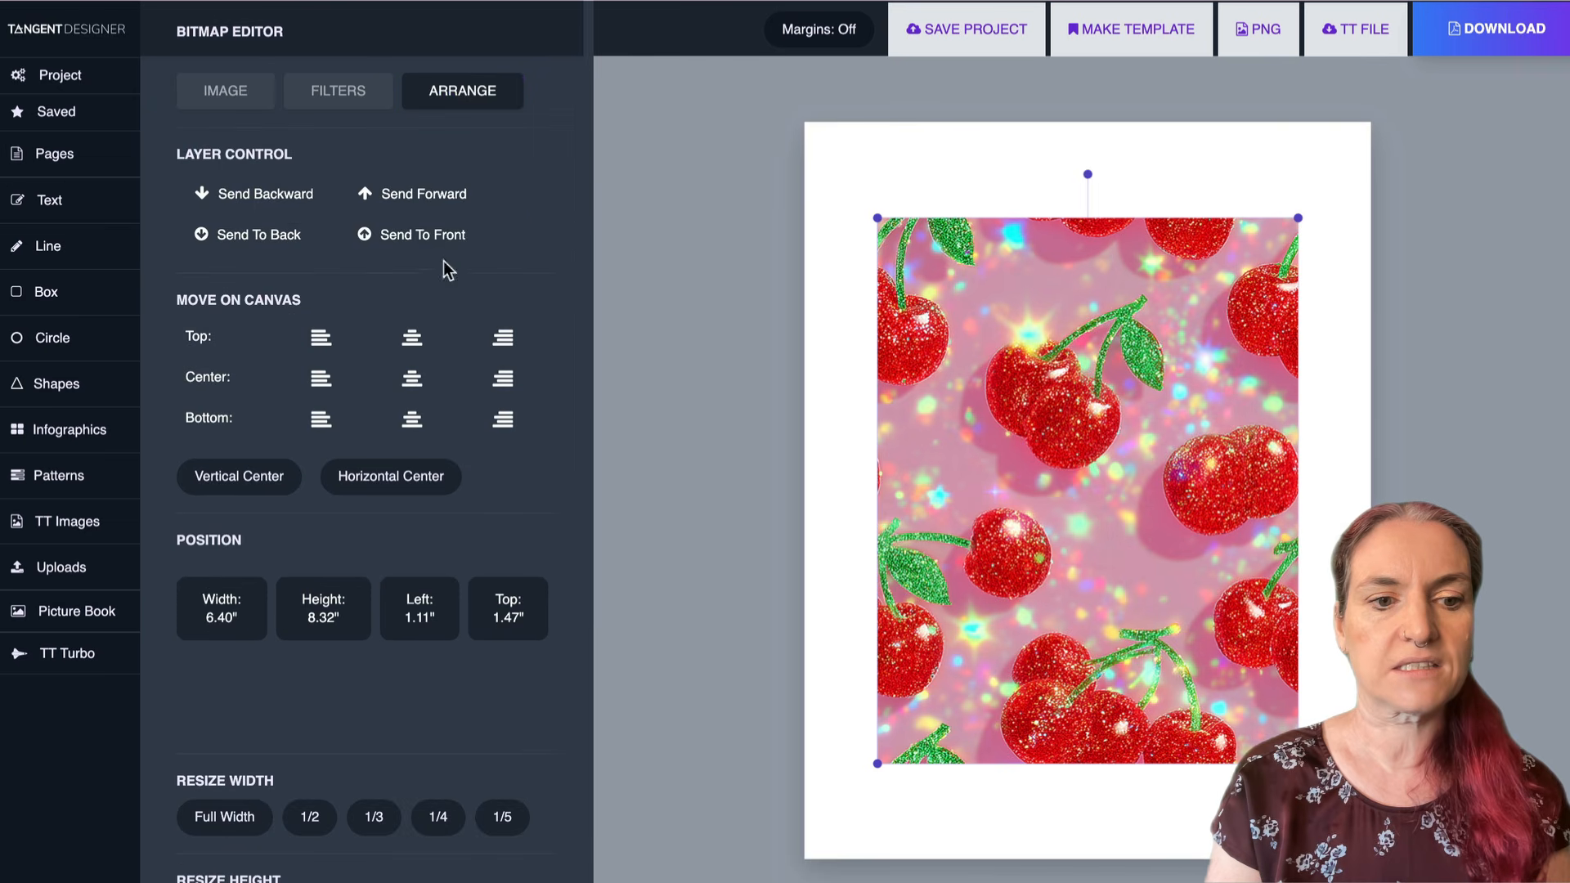
pyautogui.scroll(-4, 443, 270)
pyautogui.click(221, 492)
pyautogui.click(222, 601)
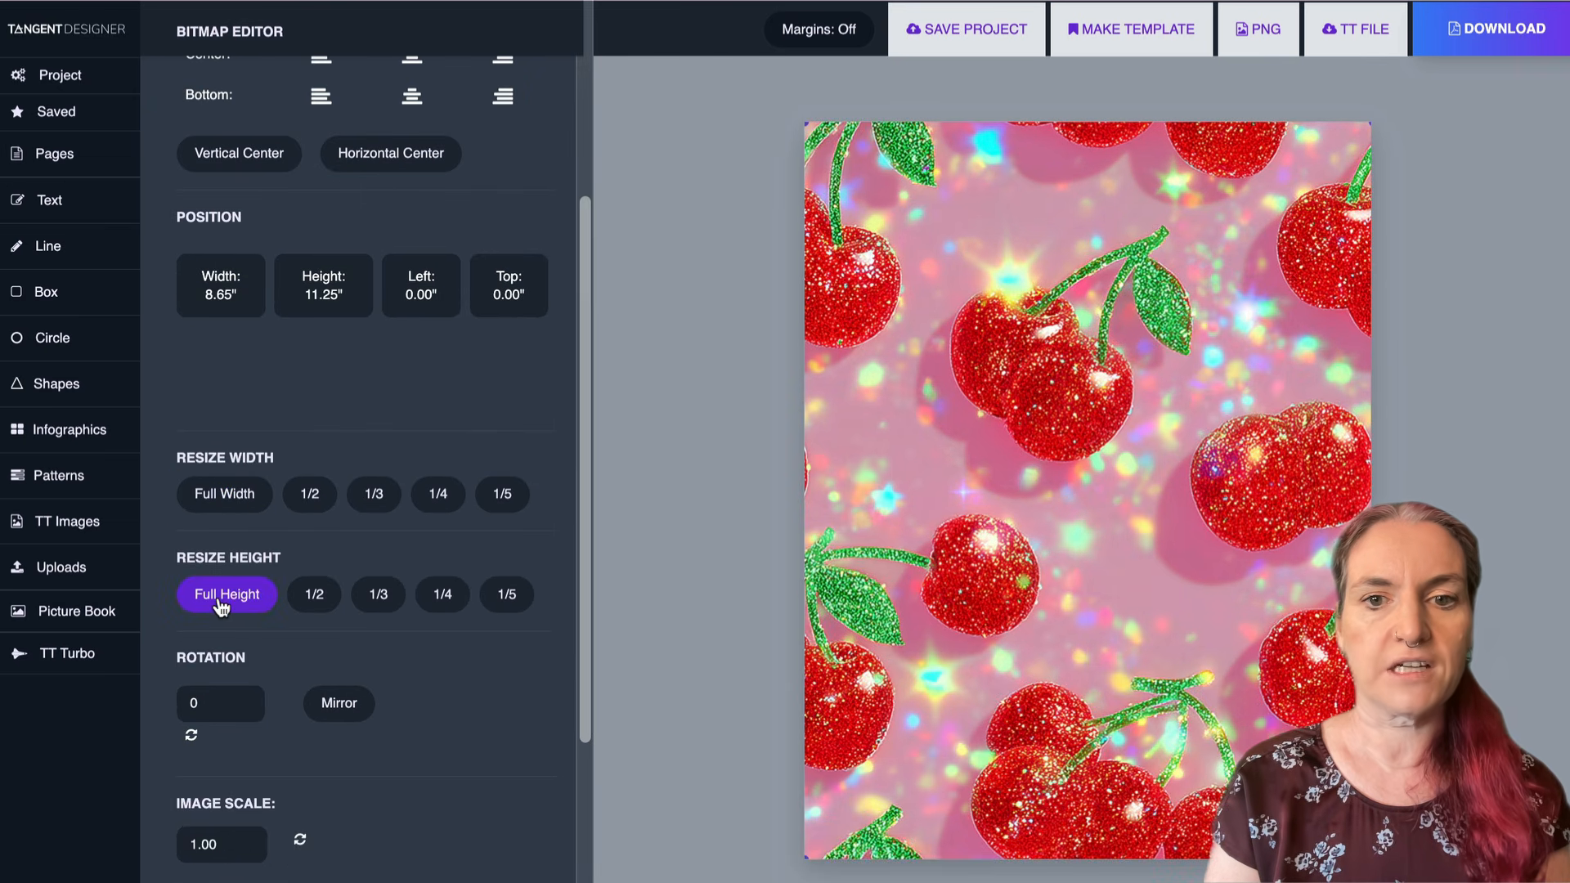
# - Add a box with a white fill on top of the cherry background
pyautogui.click(76, 301)
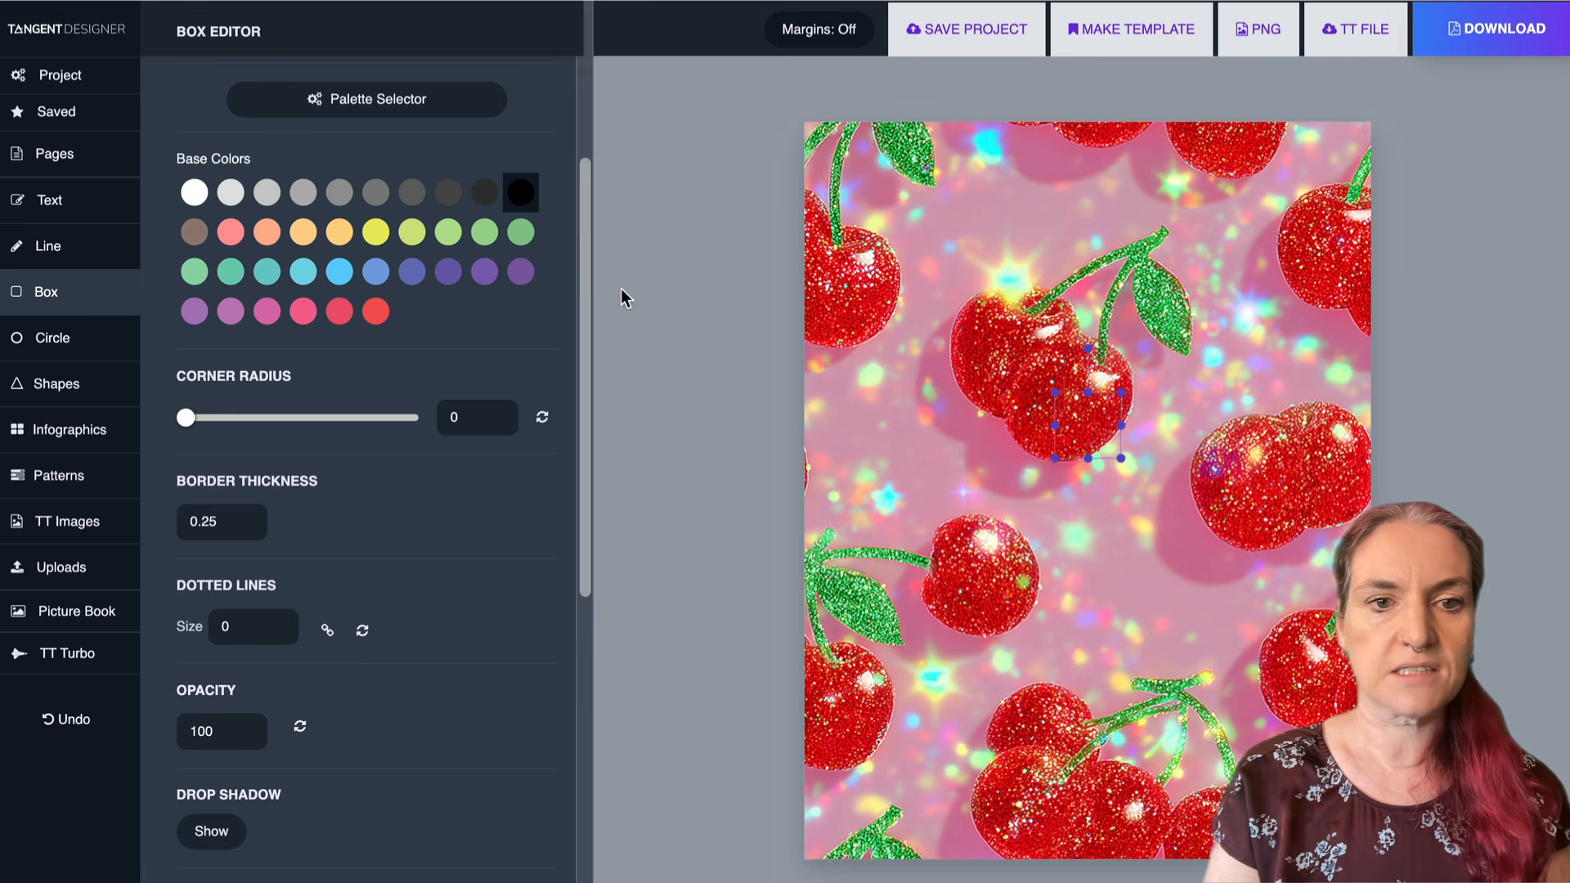
pyautogui.scroll(4, 425, 629)
pyautogui.click(239, 176)
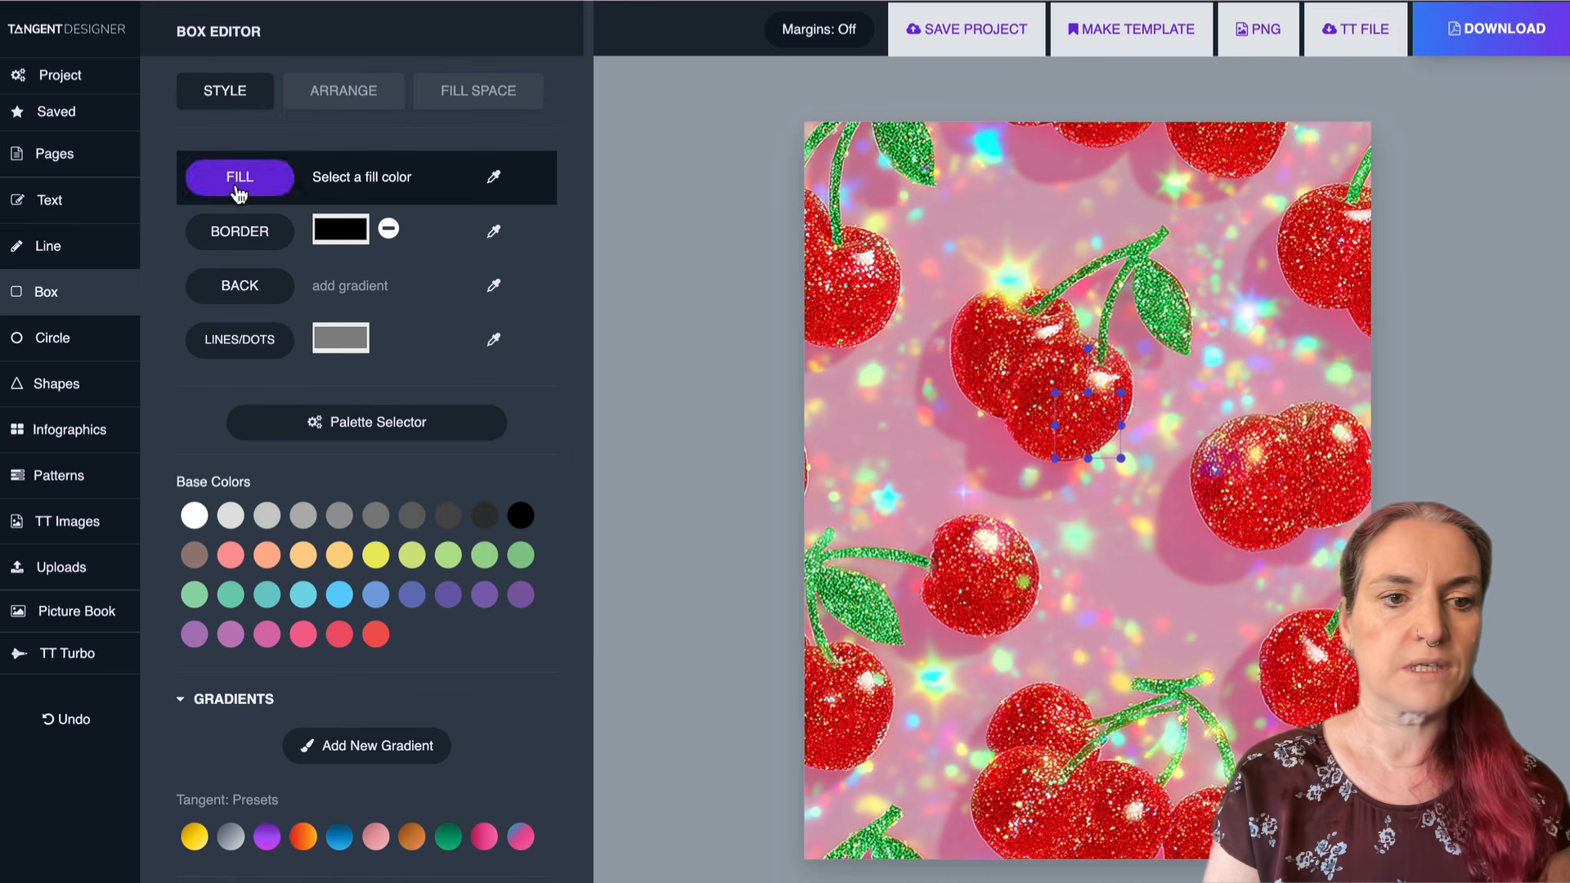
pyautogui.click(194, 516)
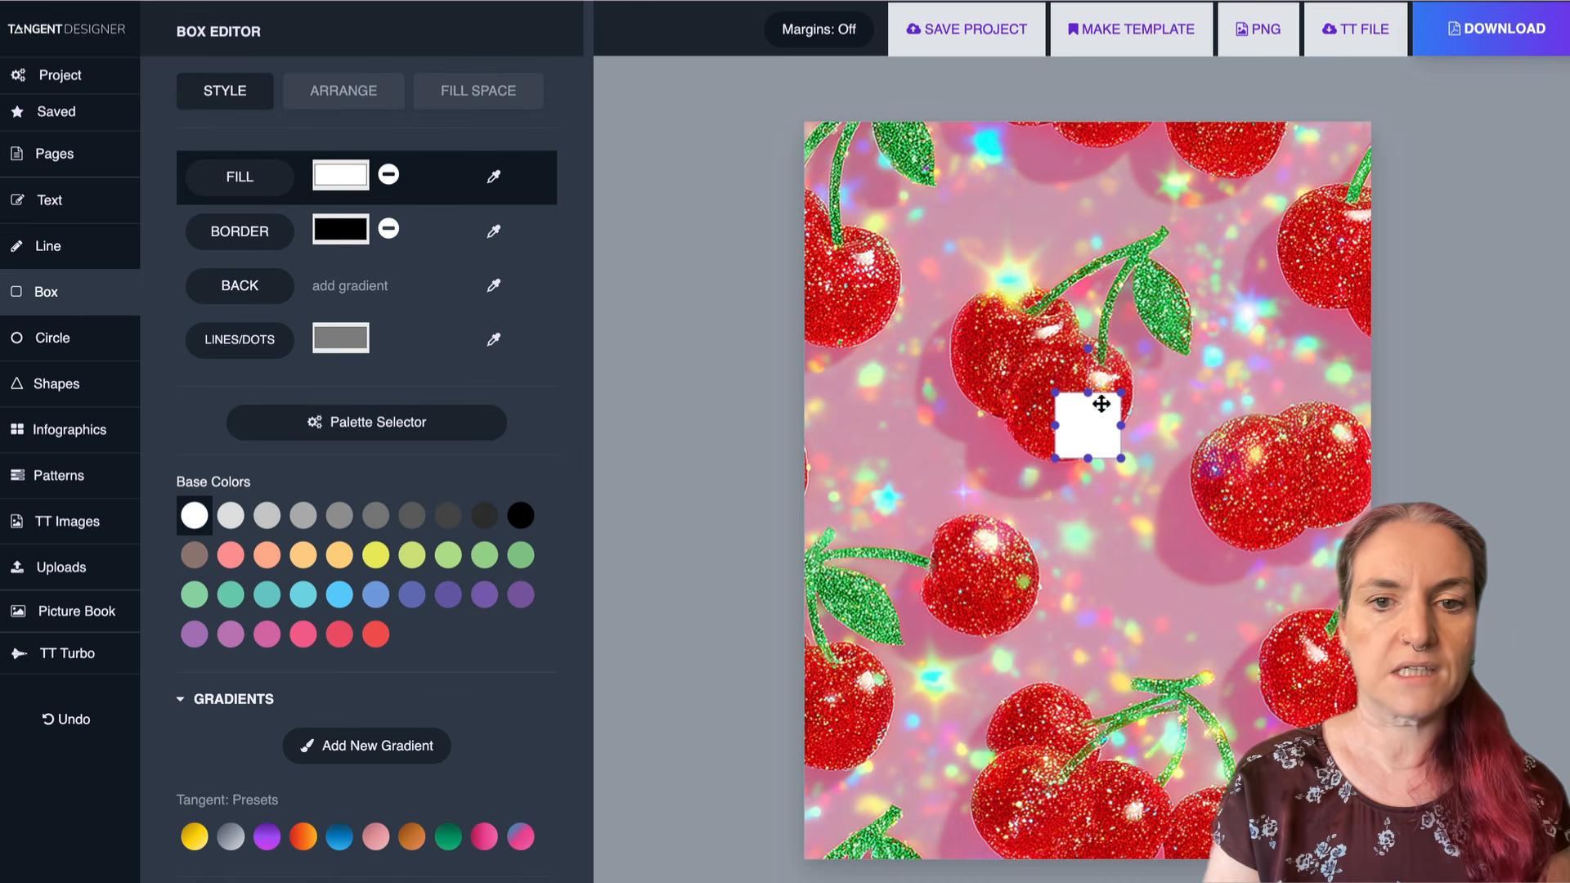
# - Enlarge the white box into a tall rectangle covering most of the page and center it, leaving a cherry border all around
pyautogui.moveTo(1053, 390); pyautogui.dragTo(862, 200)
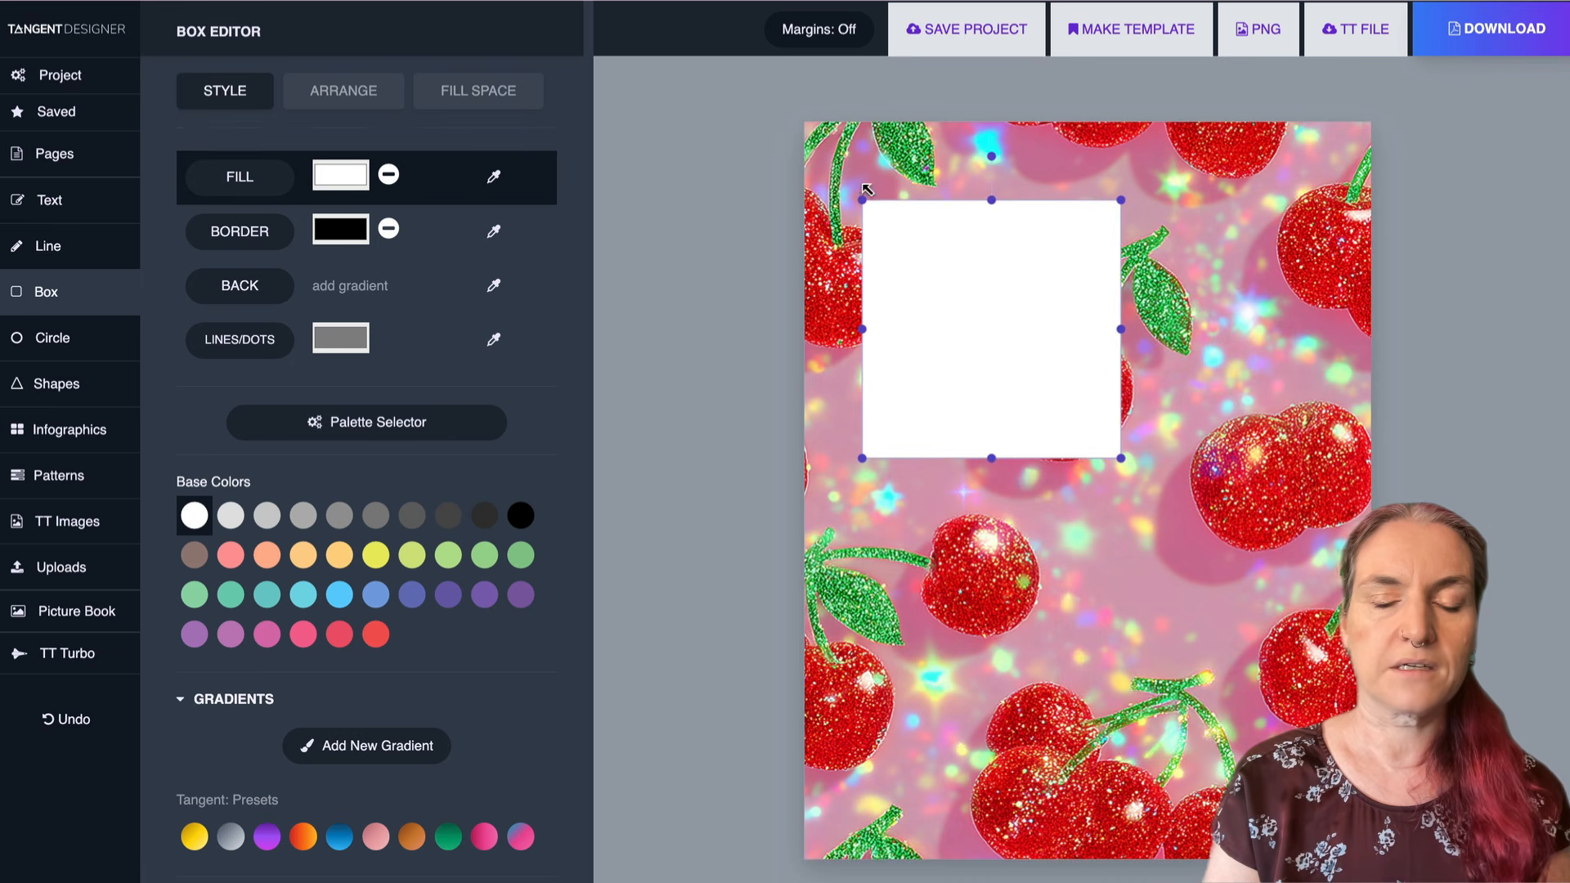
pyautogui.moveTo(1122, 460); pyautogui.dragTo(1307, 643)
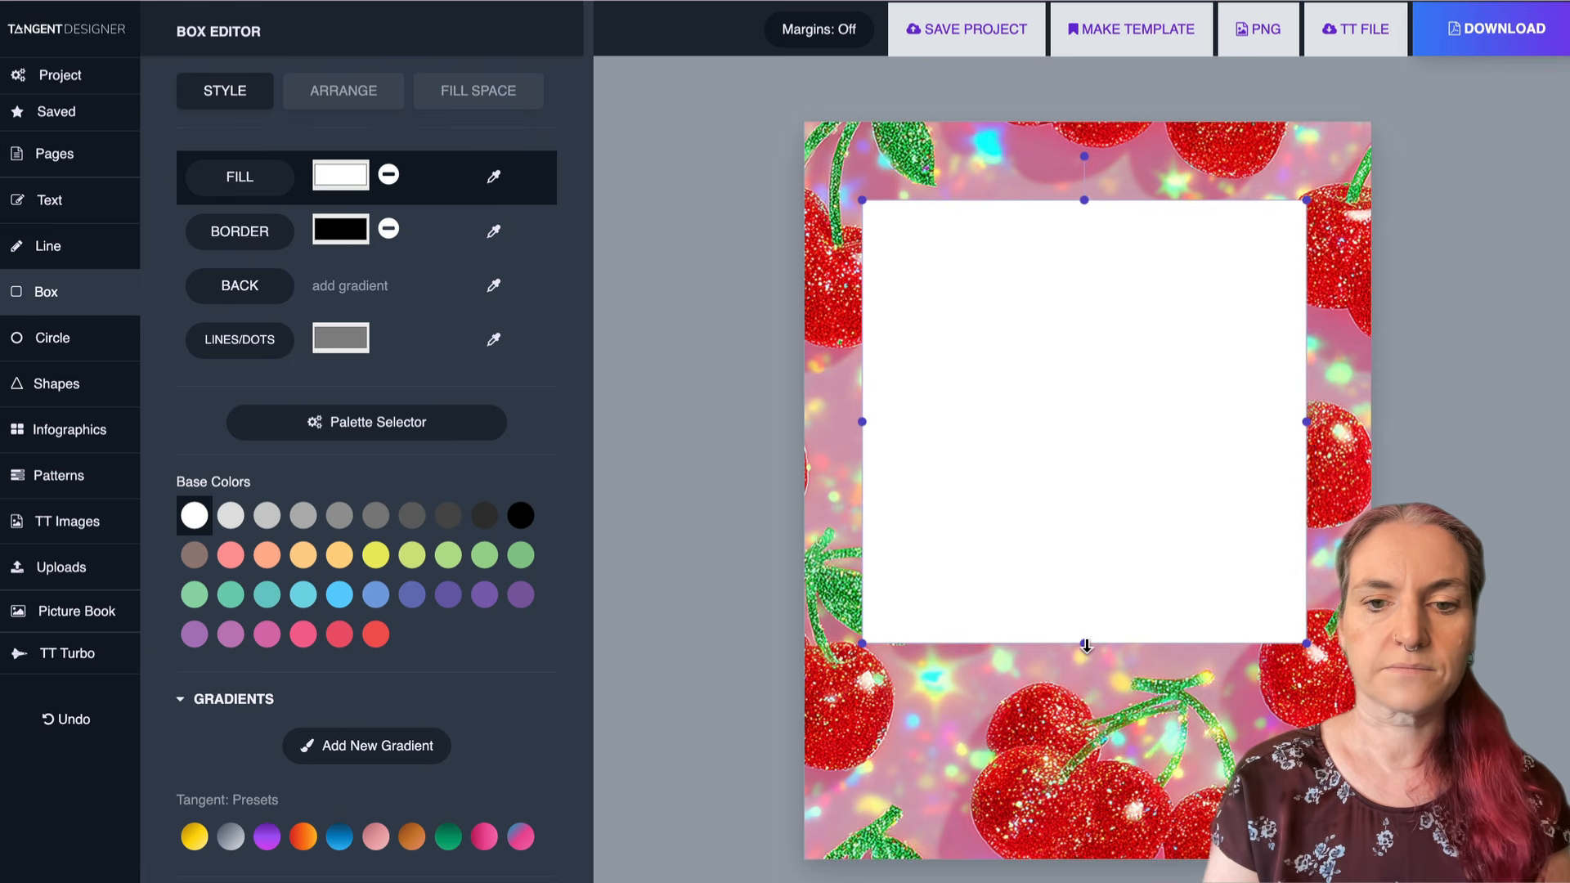
pyautogui.moveTo(1085, 645); pyautogui.dragTo(1084, 793)
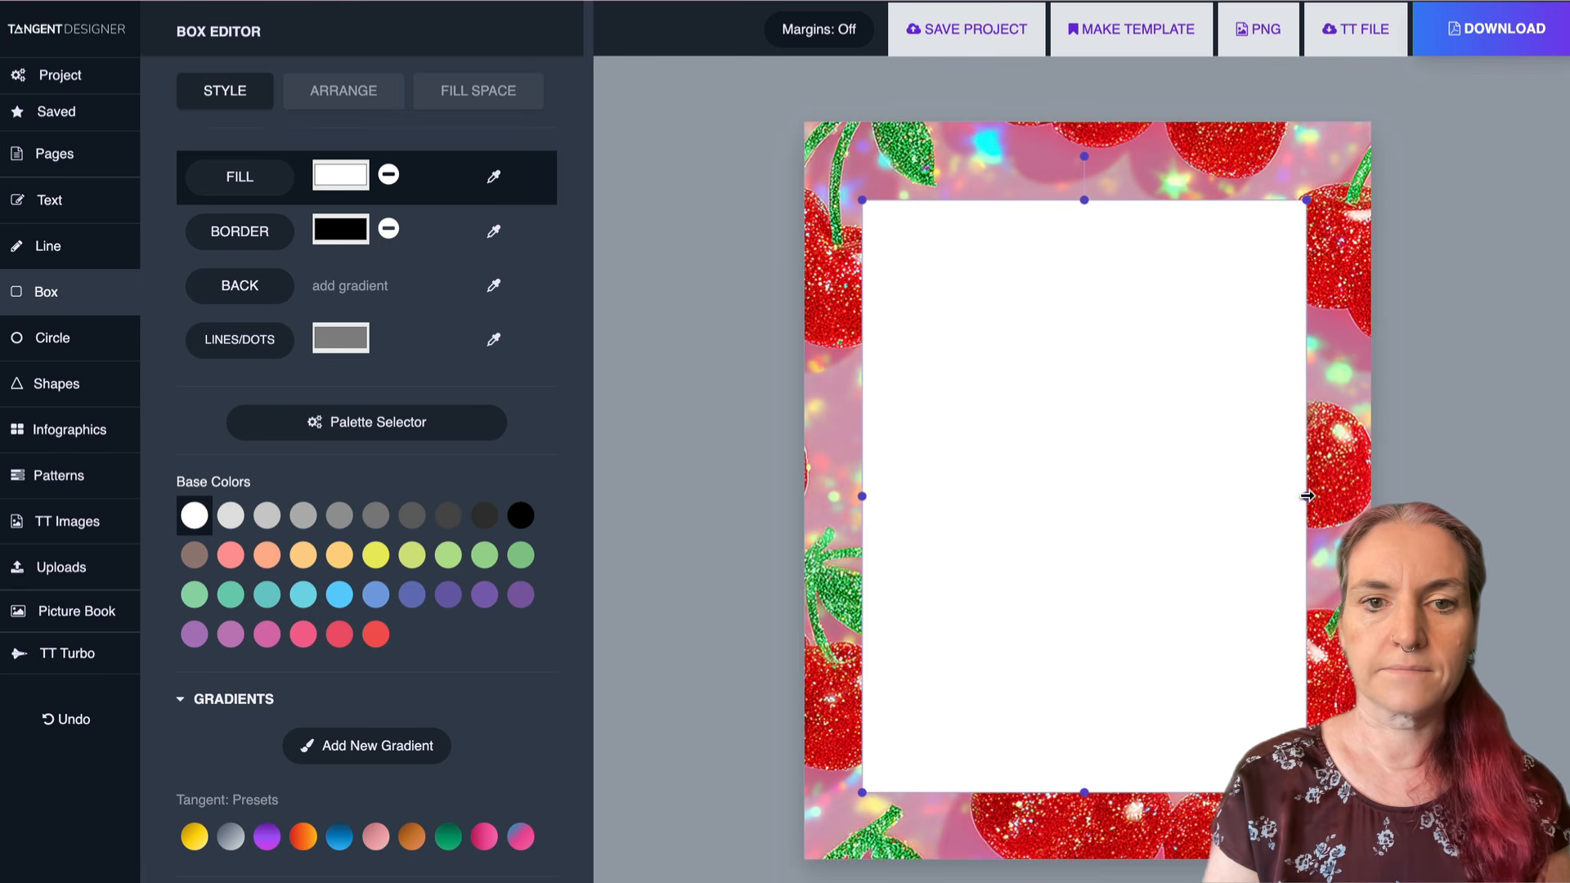
pyautogui.moveTo(1307, 496); pyautogui.dragTo(1341, 496)
pyautogui.moveTo(1202, 456); pyautogui.dragTo(1183, 455)
# - Fill the white box with Wide Ruled lines and recolor the gray lines red
pyautogui.click(487, 91)
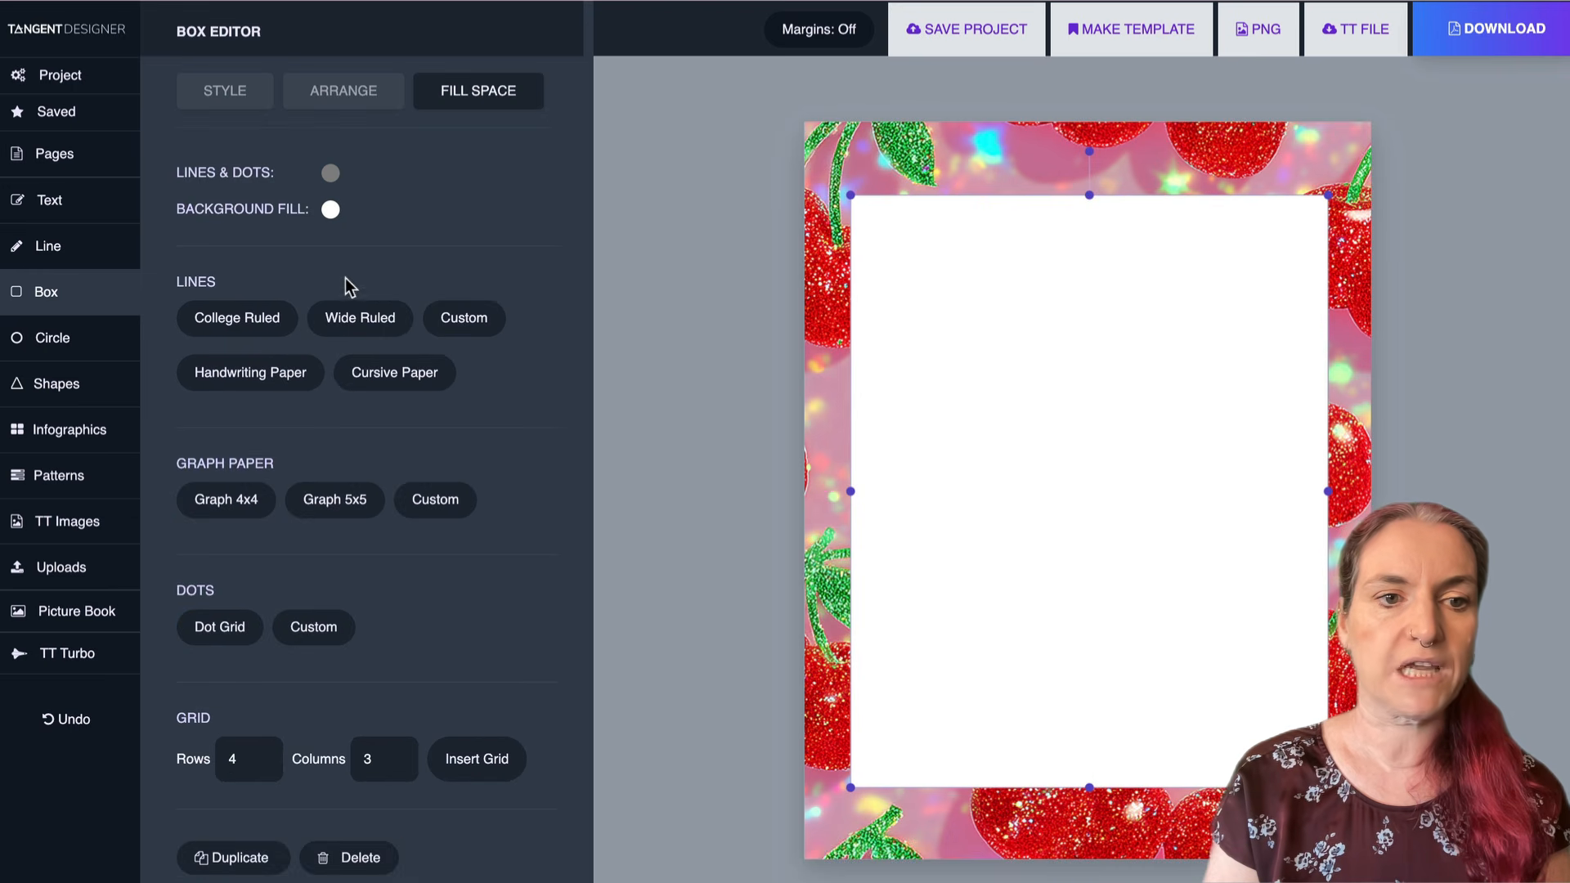
pyautogui.click(343, 318)
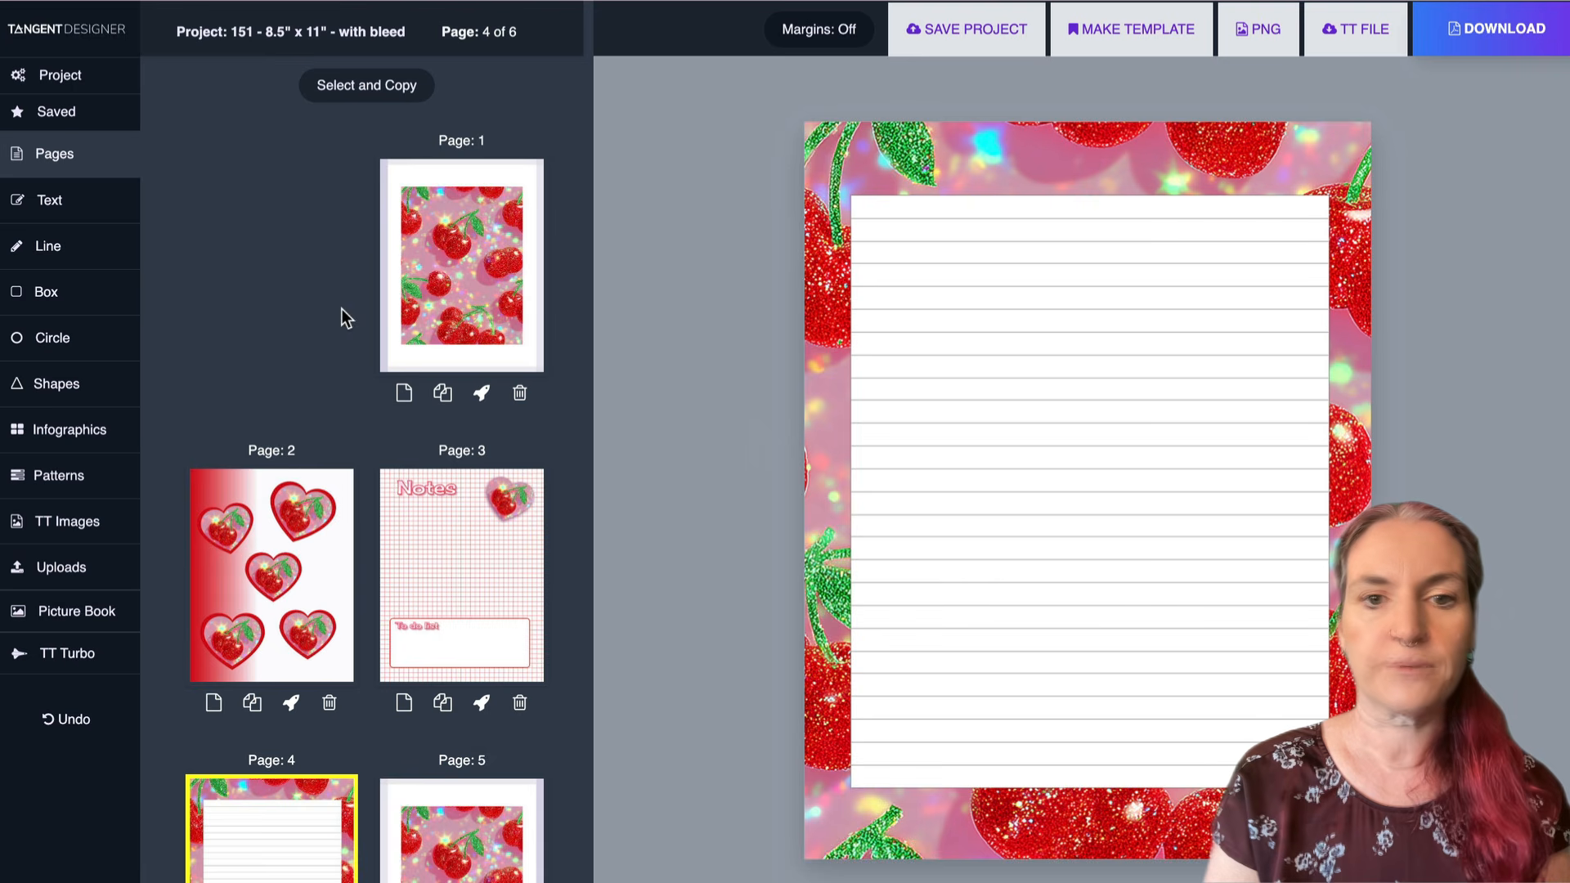
pyautogui.moveTo(805, 174); pyautogui.dragTo(1124, 834)
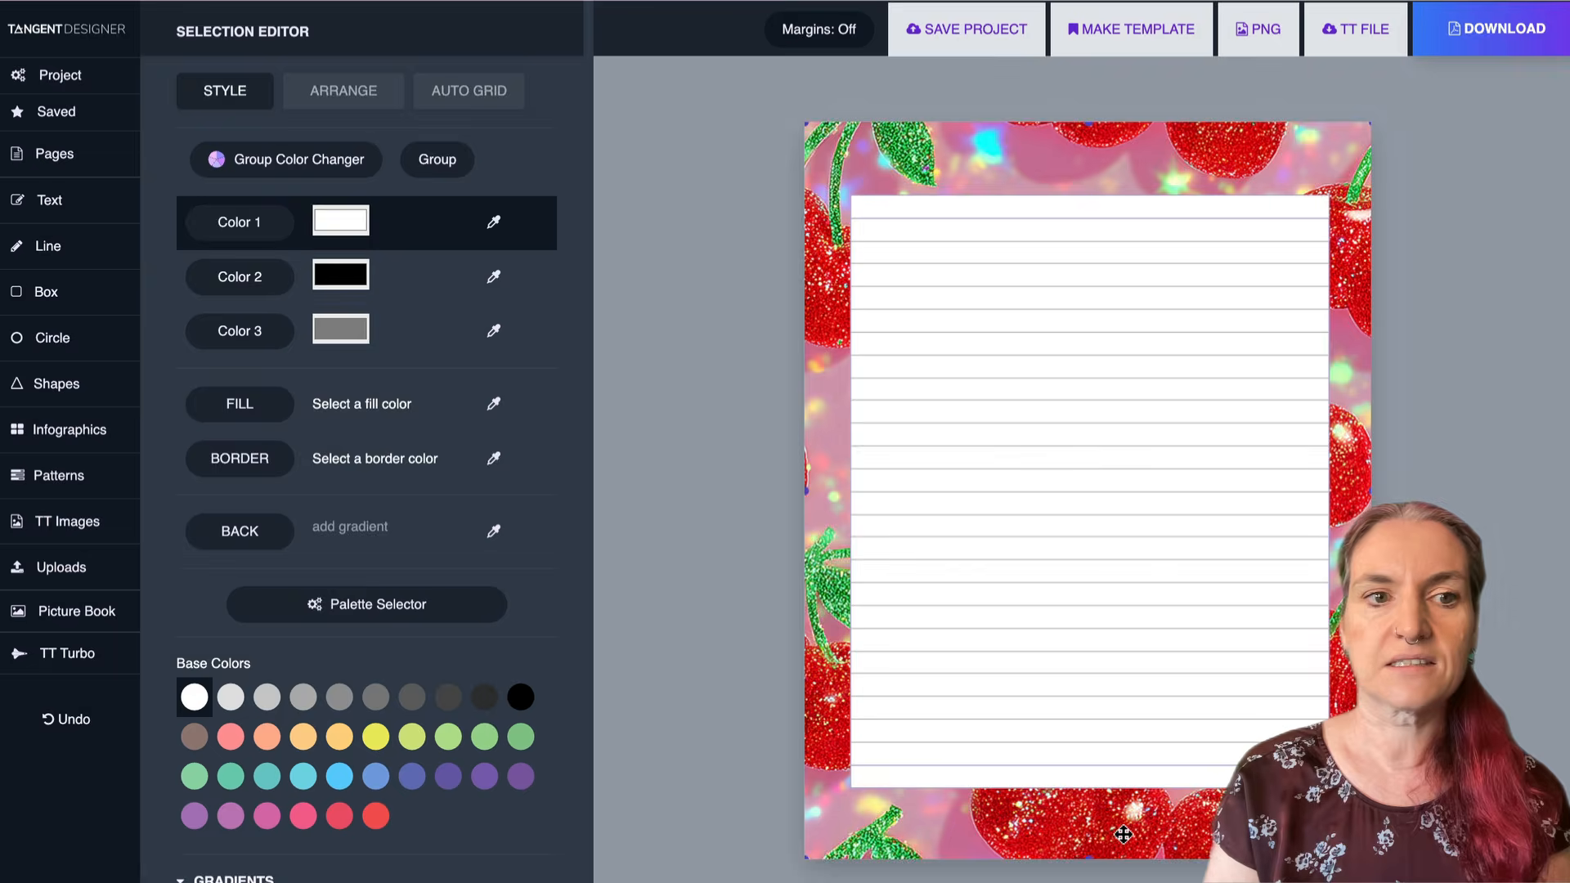
pyautogui.click(246, 340)
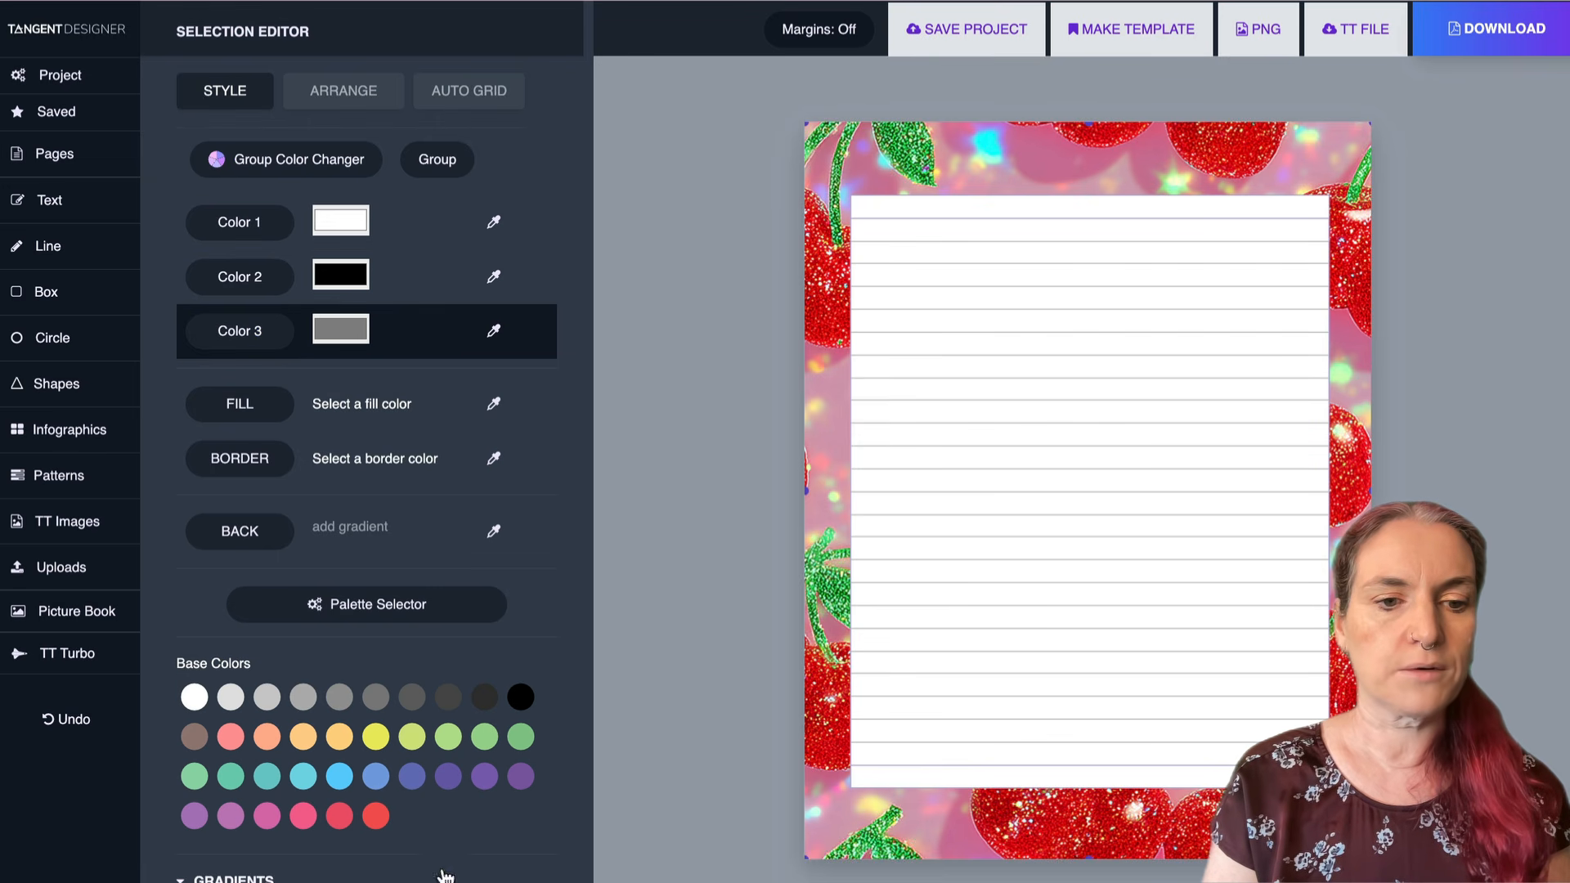
pyautogui.click(376, 815)
pyautogui.scroll(-3, 329, 378)
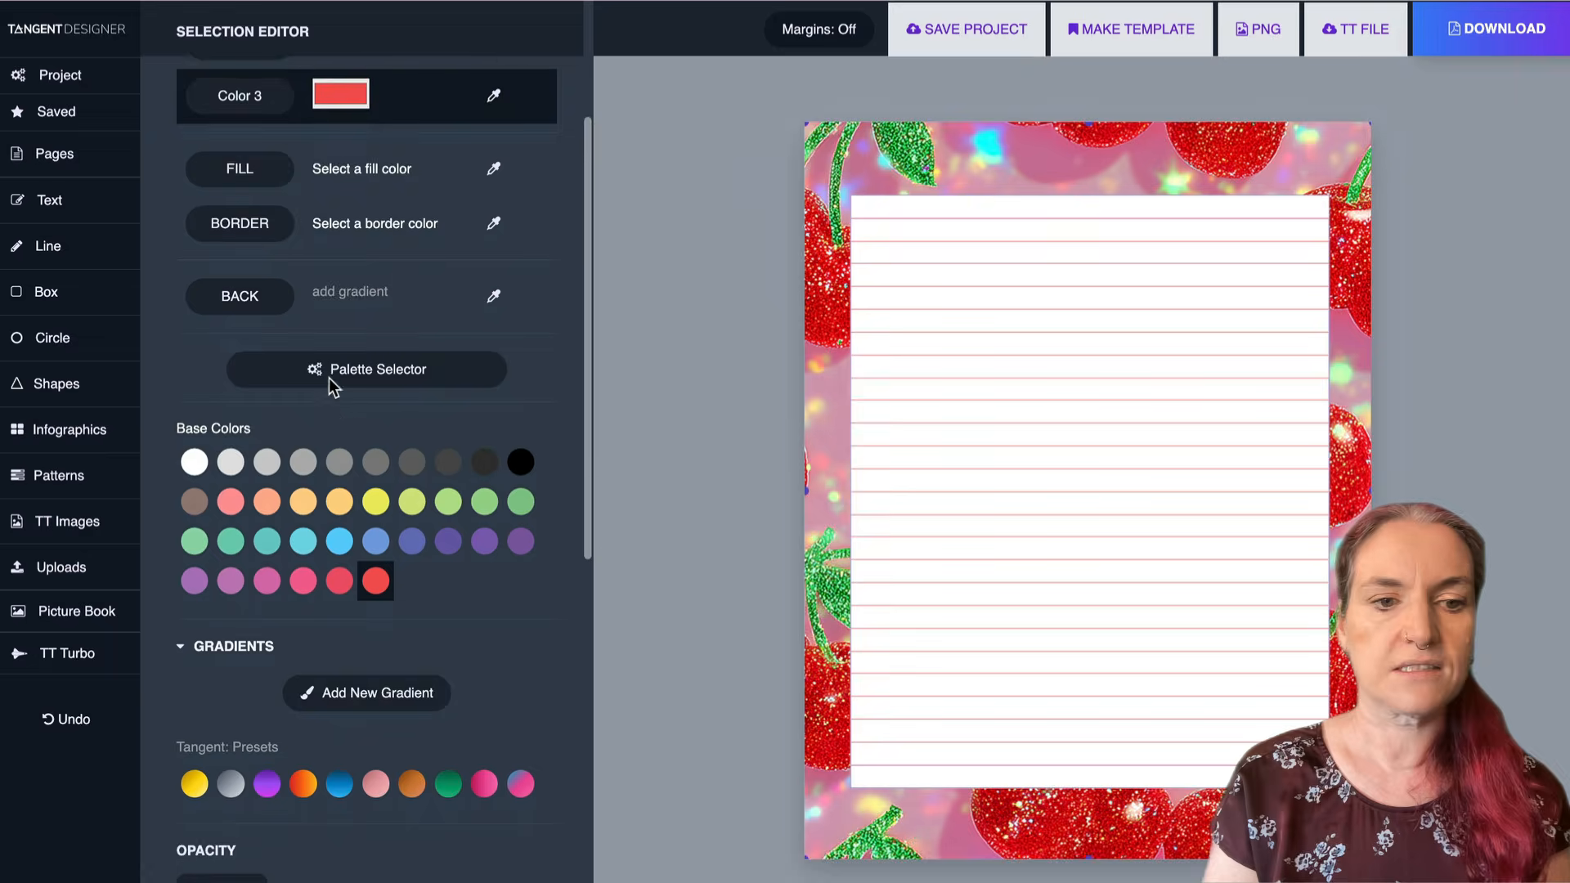
# - Ungroup the ruled lines and delete the topmost line to leave heading space in the box
pyautogui.click(769, 179)
pyautogui.moveTo(769, 178); pyautogui.dragTo(1165, 799)
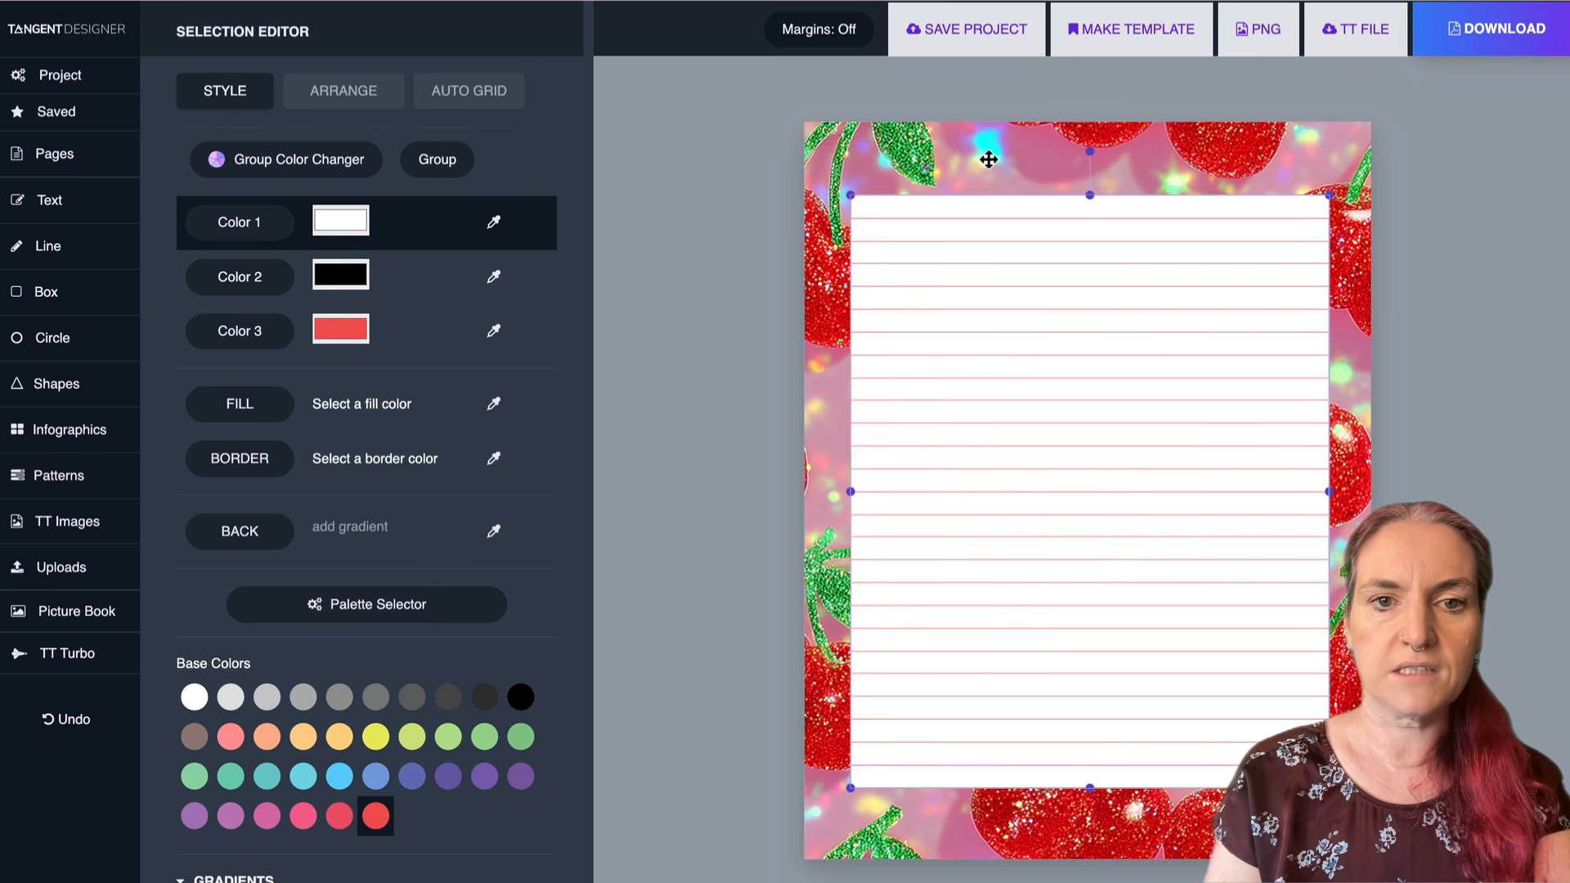
pyautogui.click(907, 223)
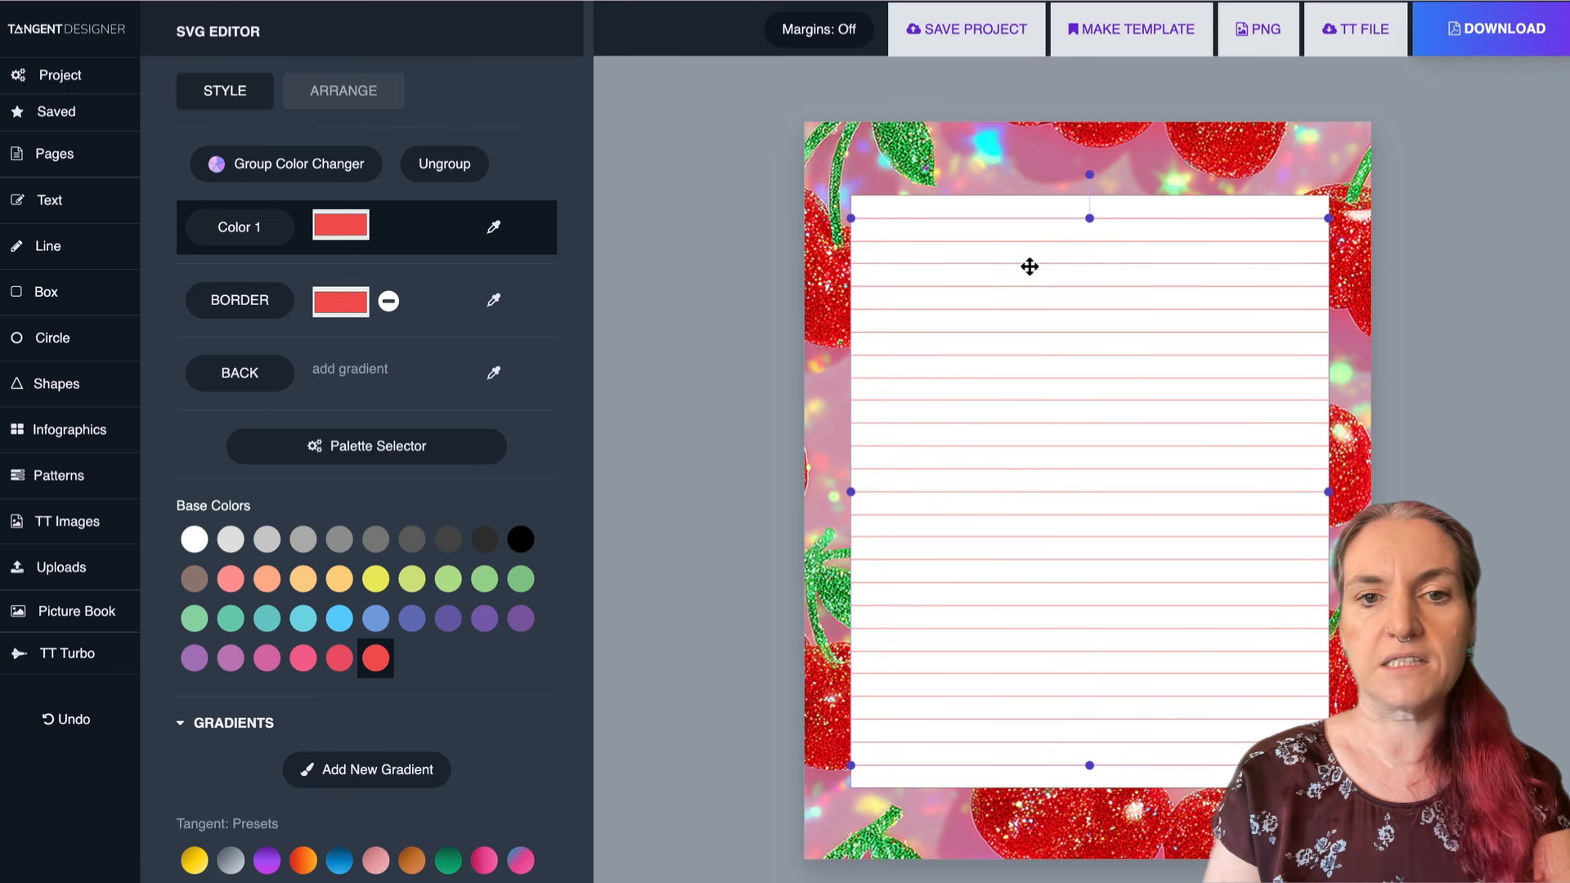
pyautogui.click(463, 169)
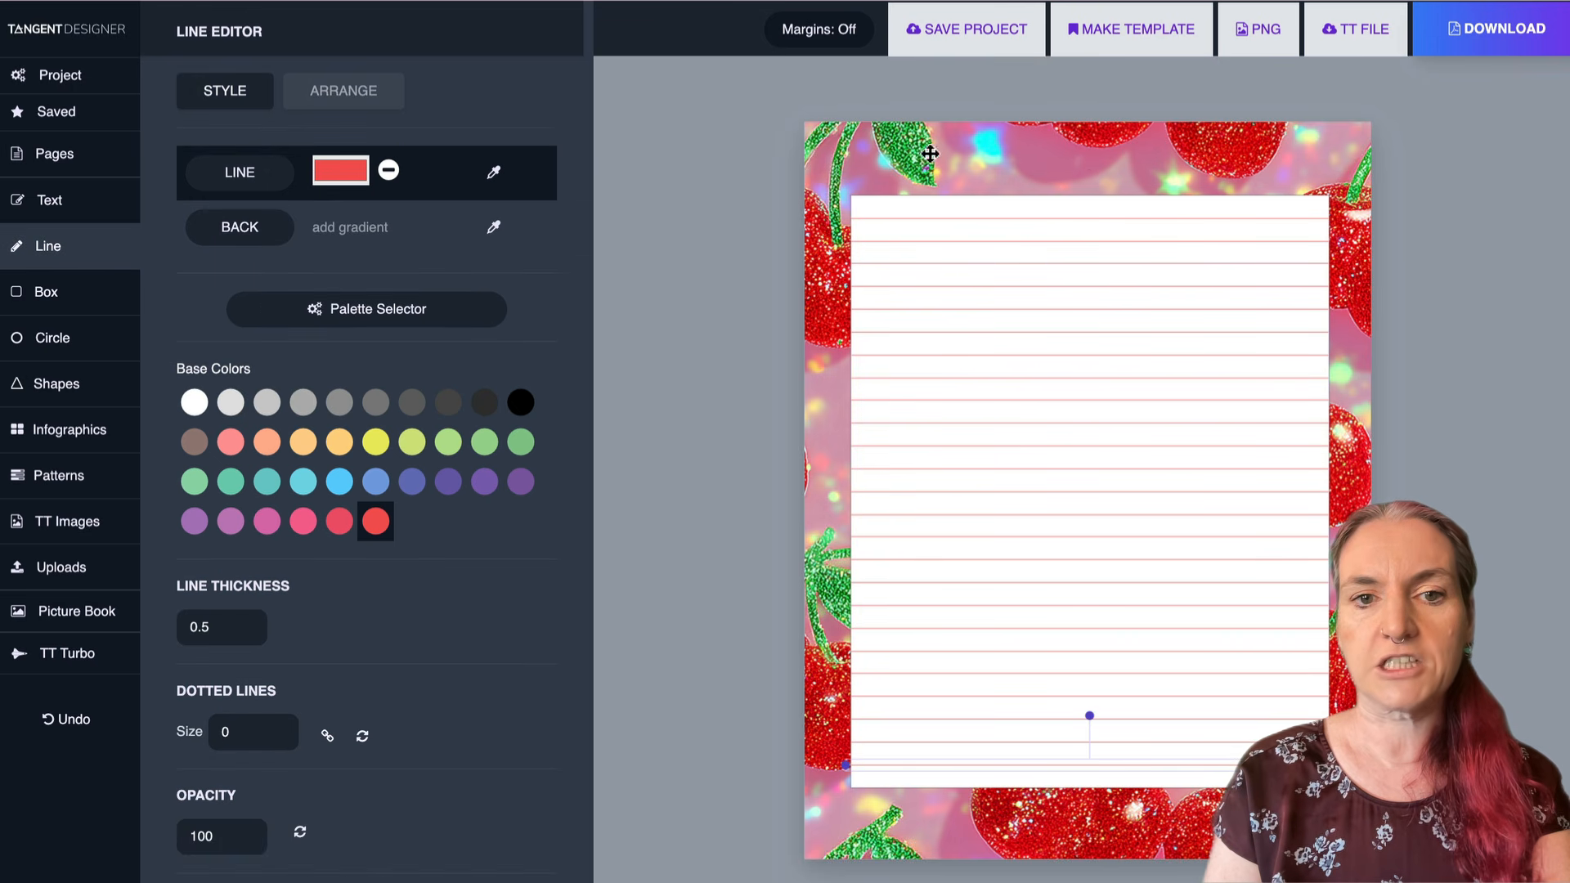
pyautogui.click(998, 221)
pyautogui.press('Delete')
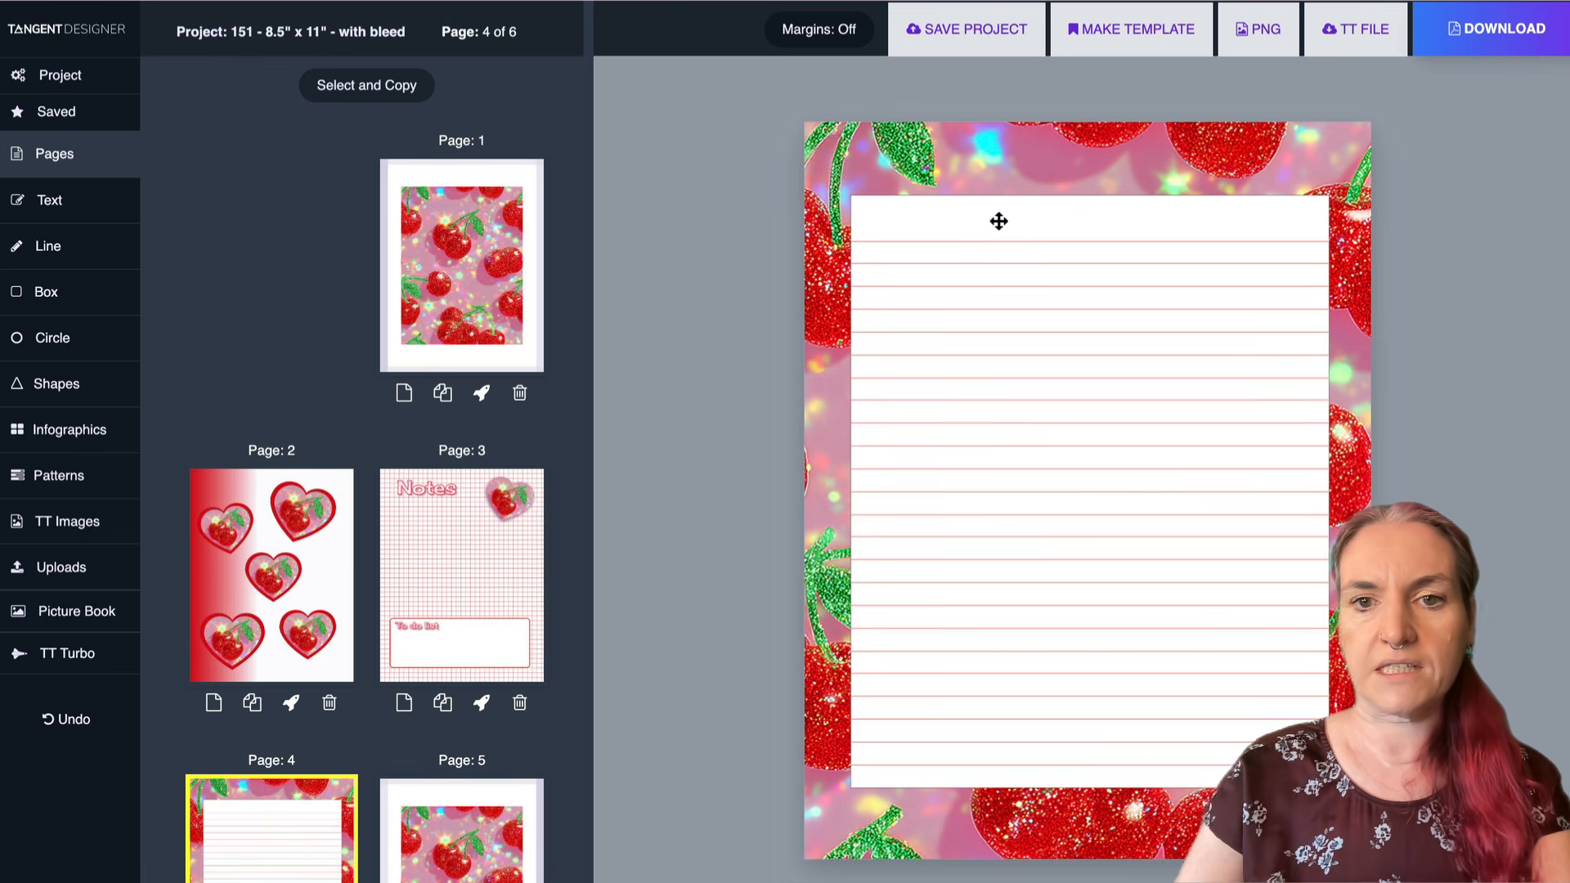
# - Select all remaining ruled lines without the box and background image, and increase their thickness
pyautogui.moveTo(699, 204); pyautogui.dragTo(1213, 764)
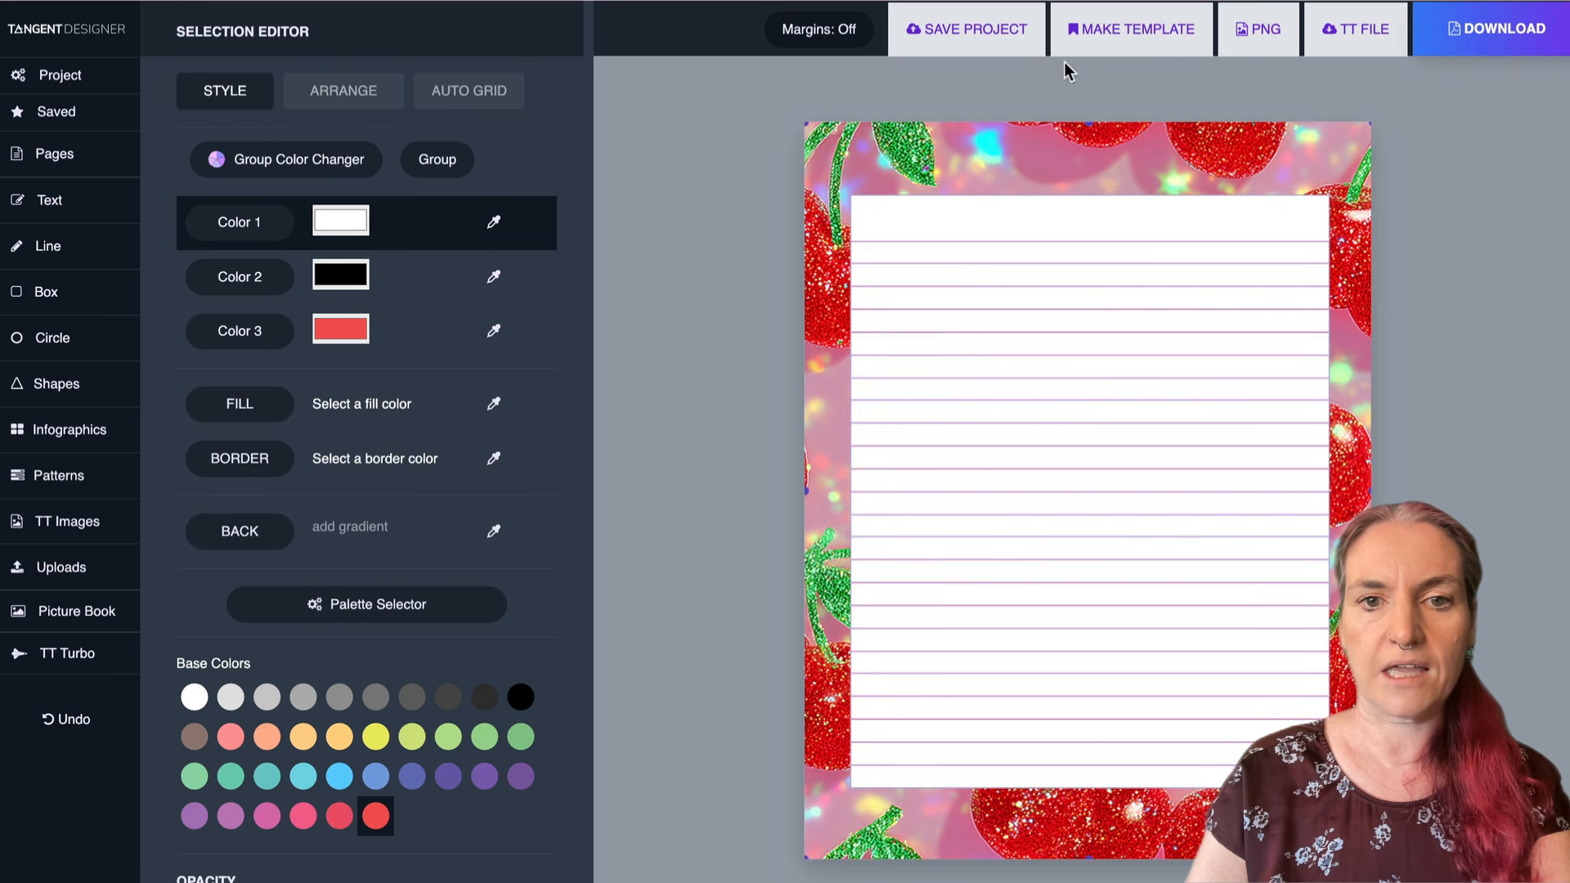
pyautogui.keyDown('shift'); pyautogui.click(1041, 225); pyautogui.keyUp('shift')
pyautogui.keyDown('shift'); pyautogui.click(1017, 168); pyautogui.keyUp('shift')
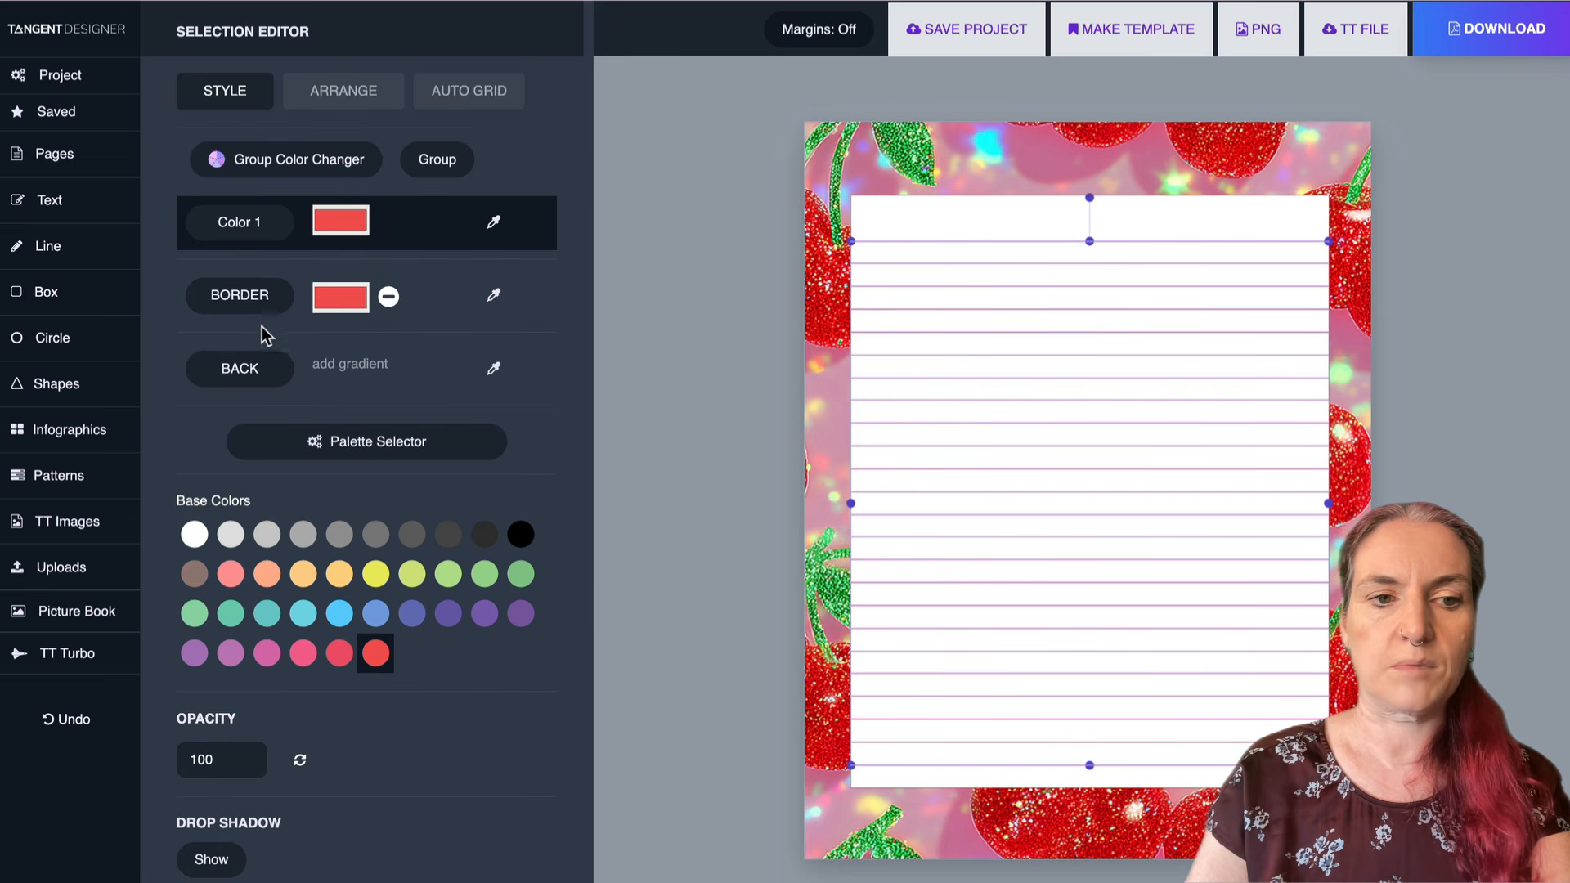
pyautogui.scroll(-7, 241, 360)
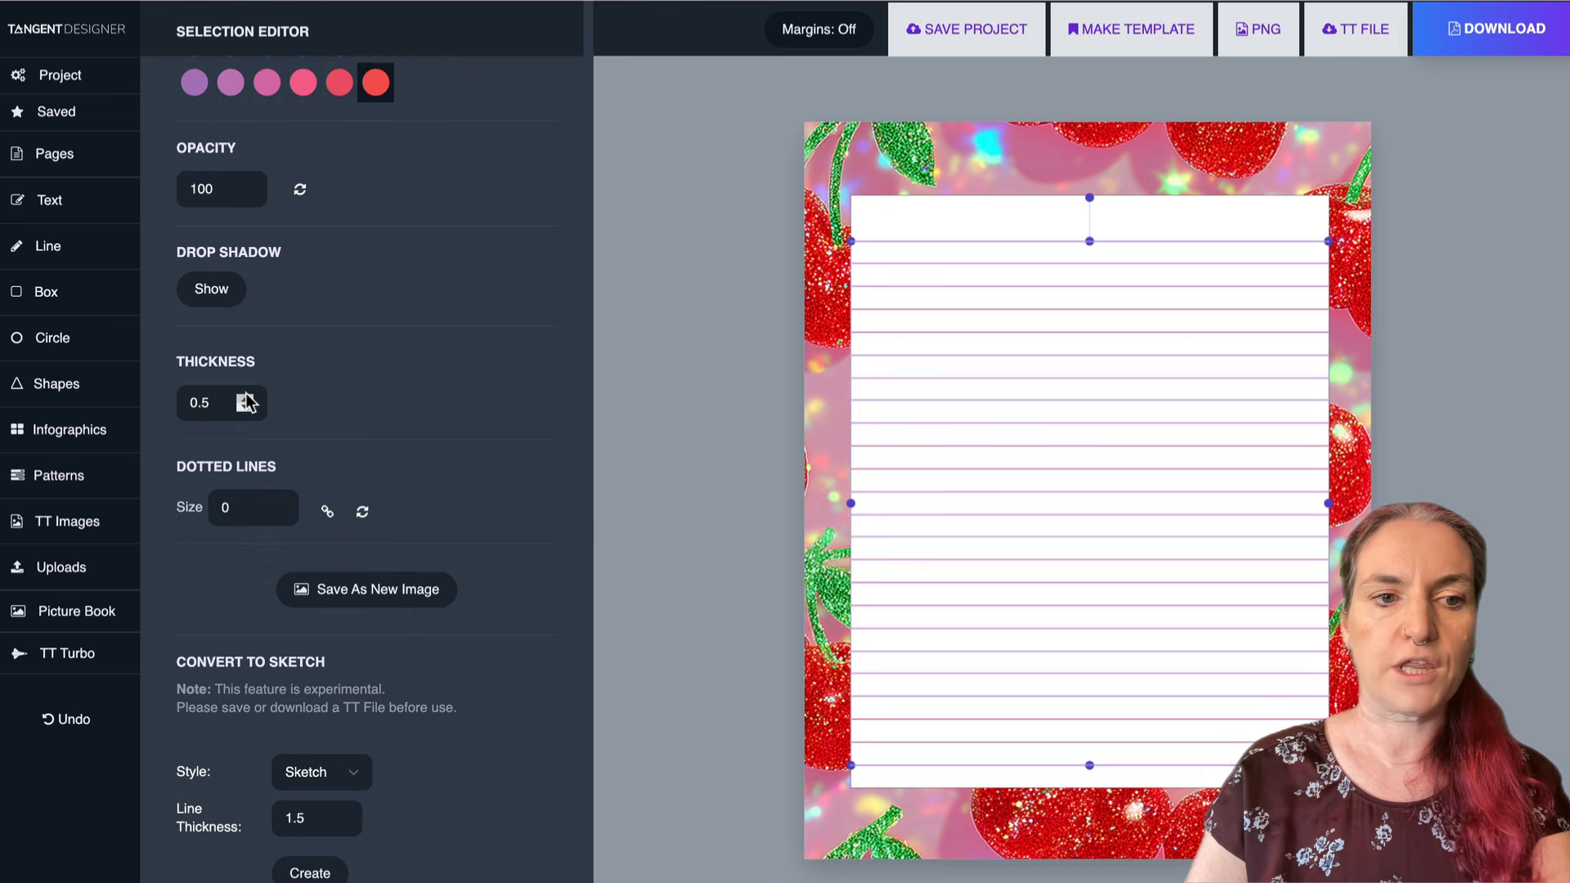
pyautogui.click(245, 399)
pyautogui.click(245, 398)
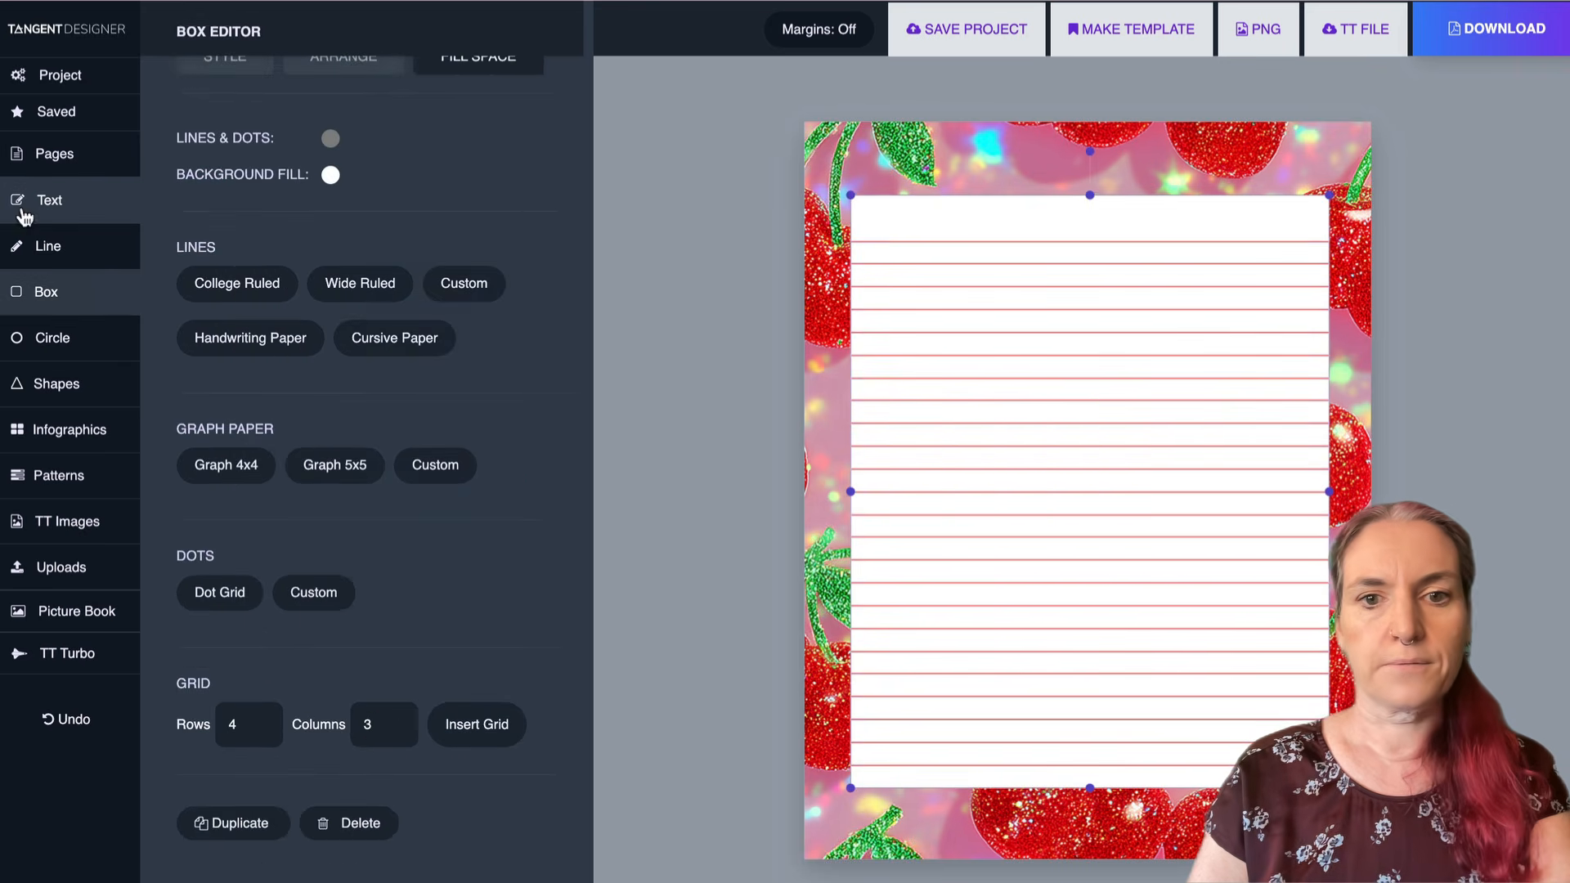
# - Add the text "notes" in pinkish red and place it above the first ruled line in the box's upper-left corner
pyautogui.click(49, 204)
pyautogui.write('notes')
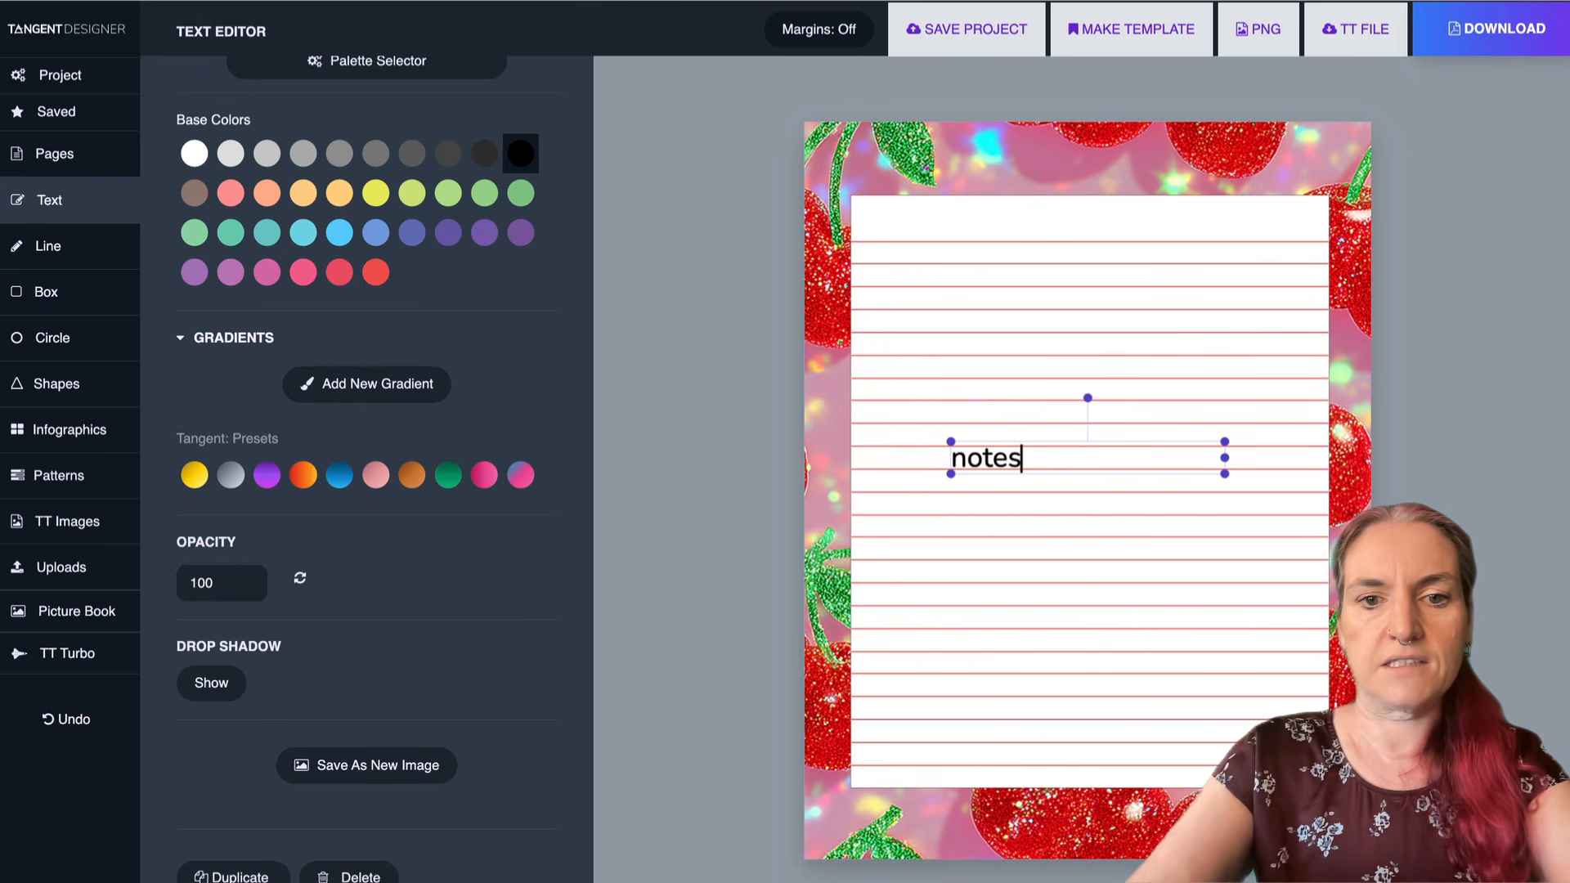
pyautogui.hotkey('ctrl', 'a')
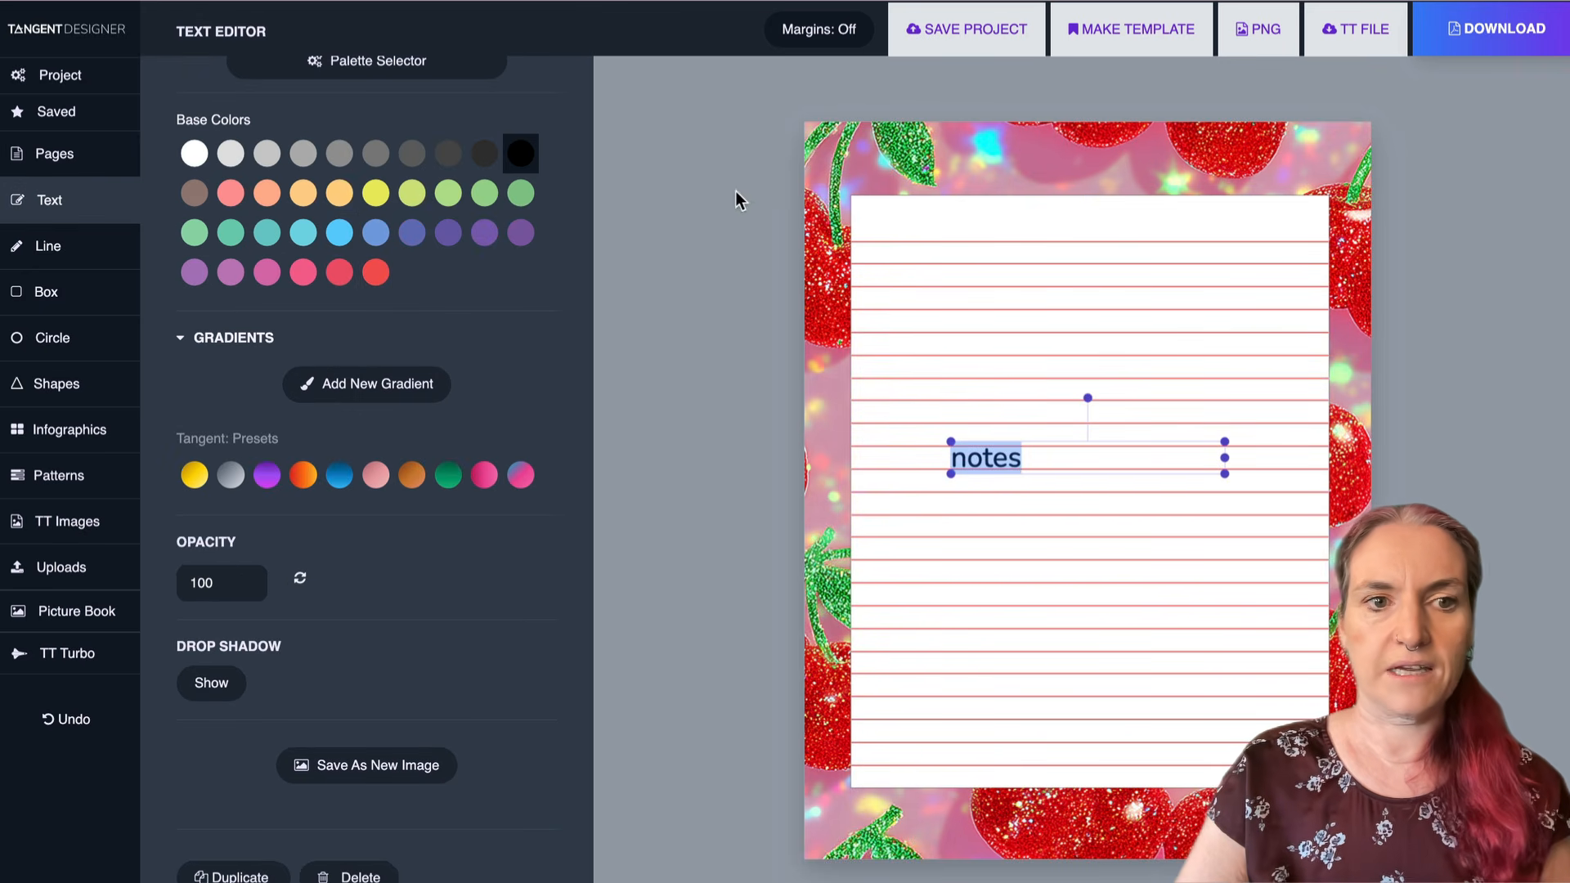
pyautogui.click(341, 276)
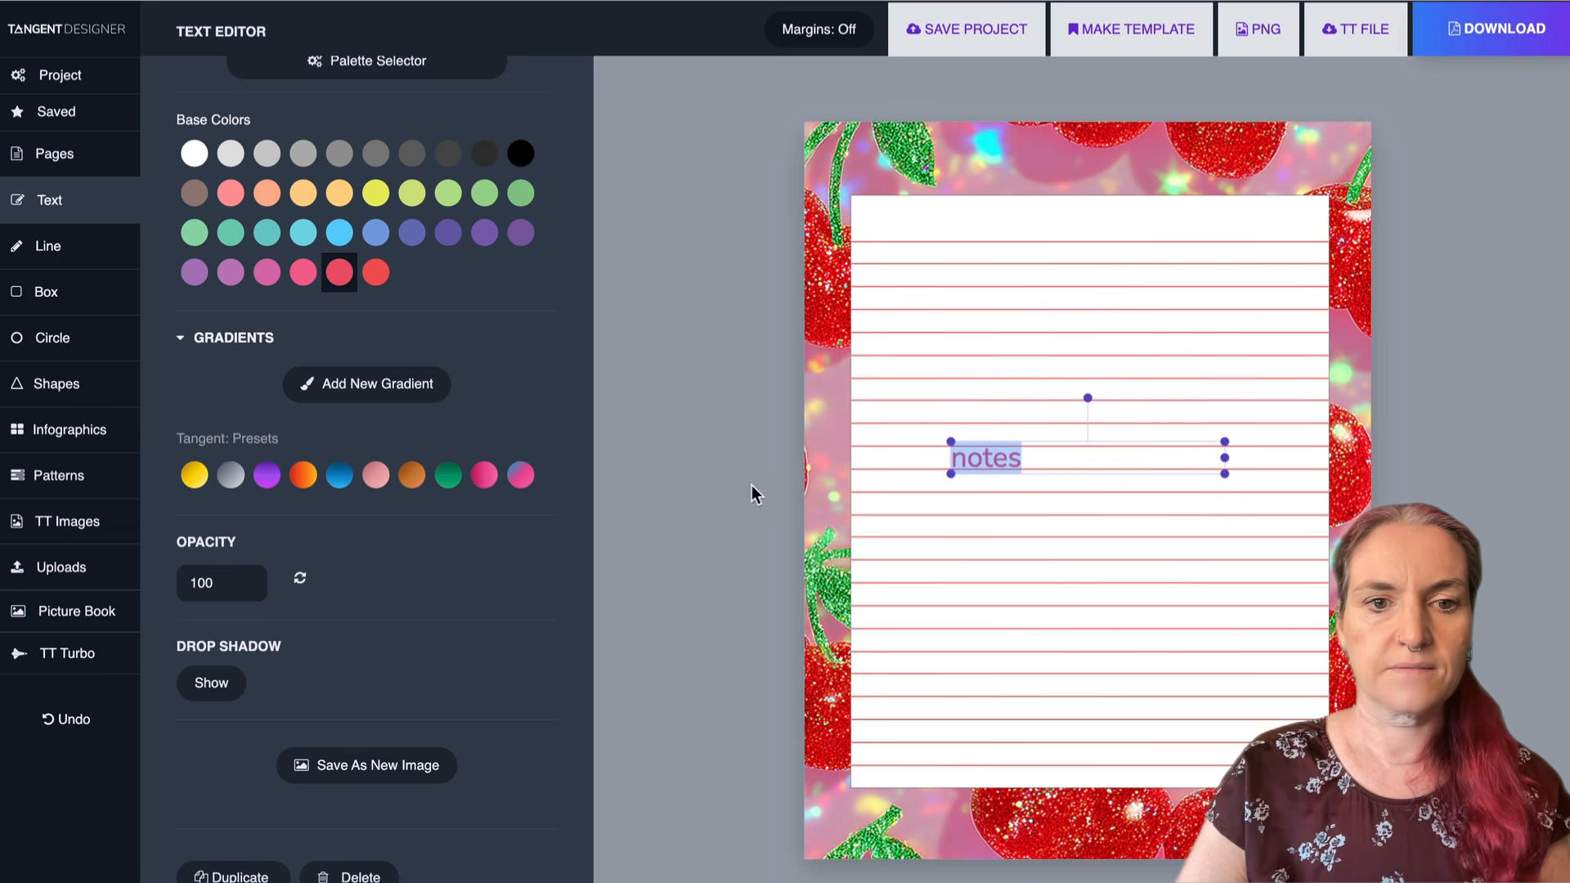
pyautogui.click(877, 505)
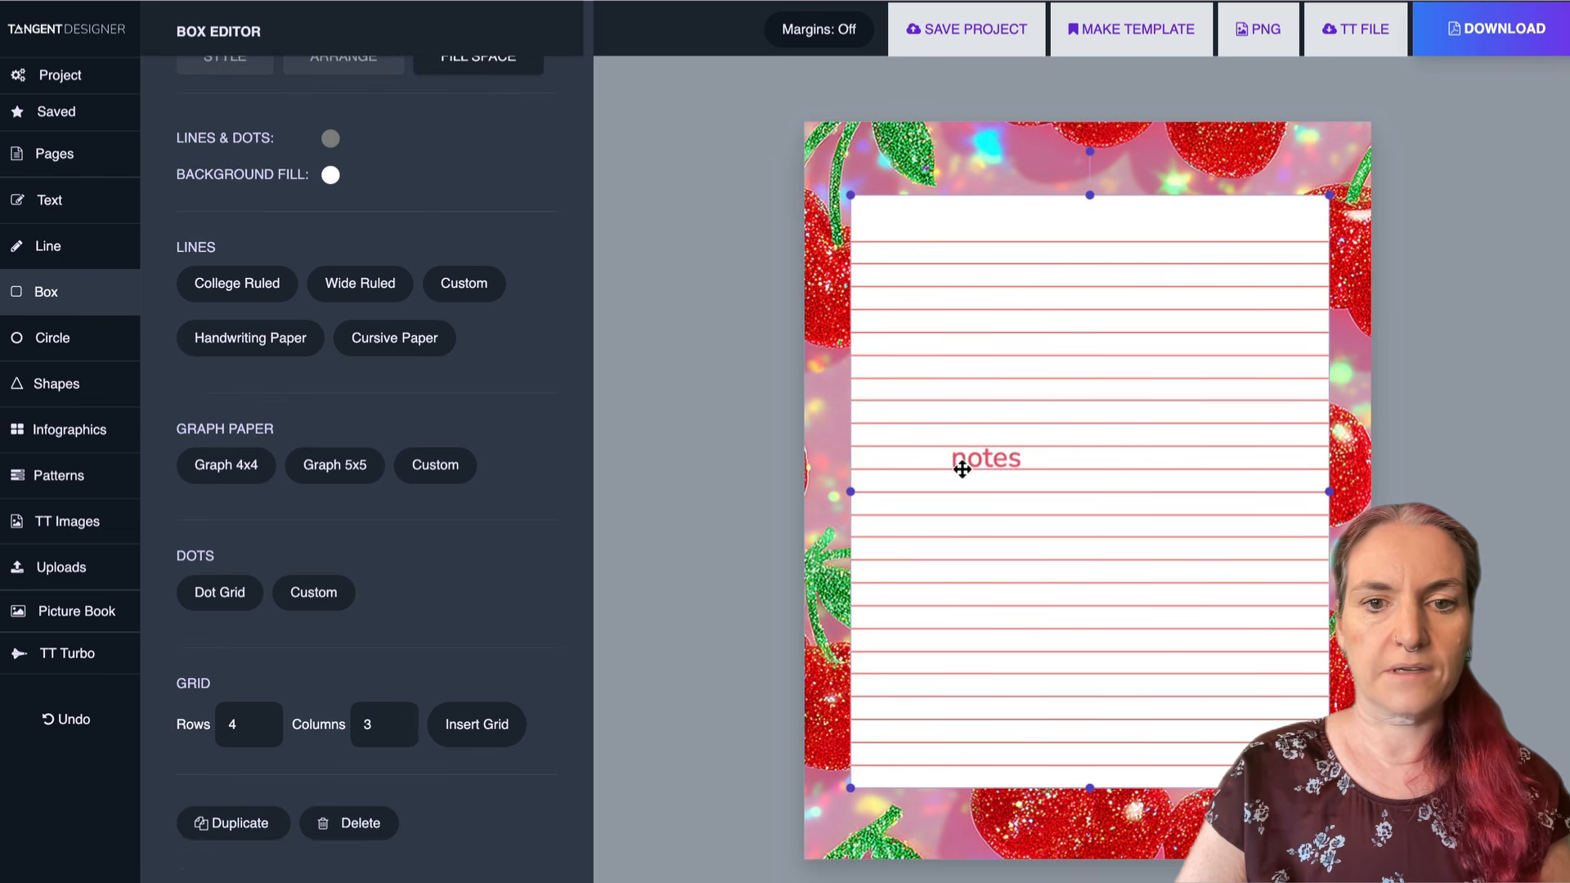
pyautogui.moveTo(965, 465); pyautogui.dragTo(876, 220)
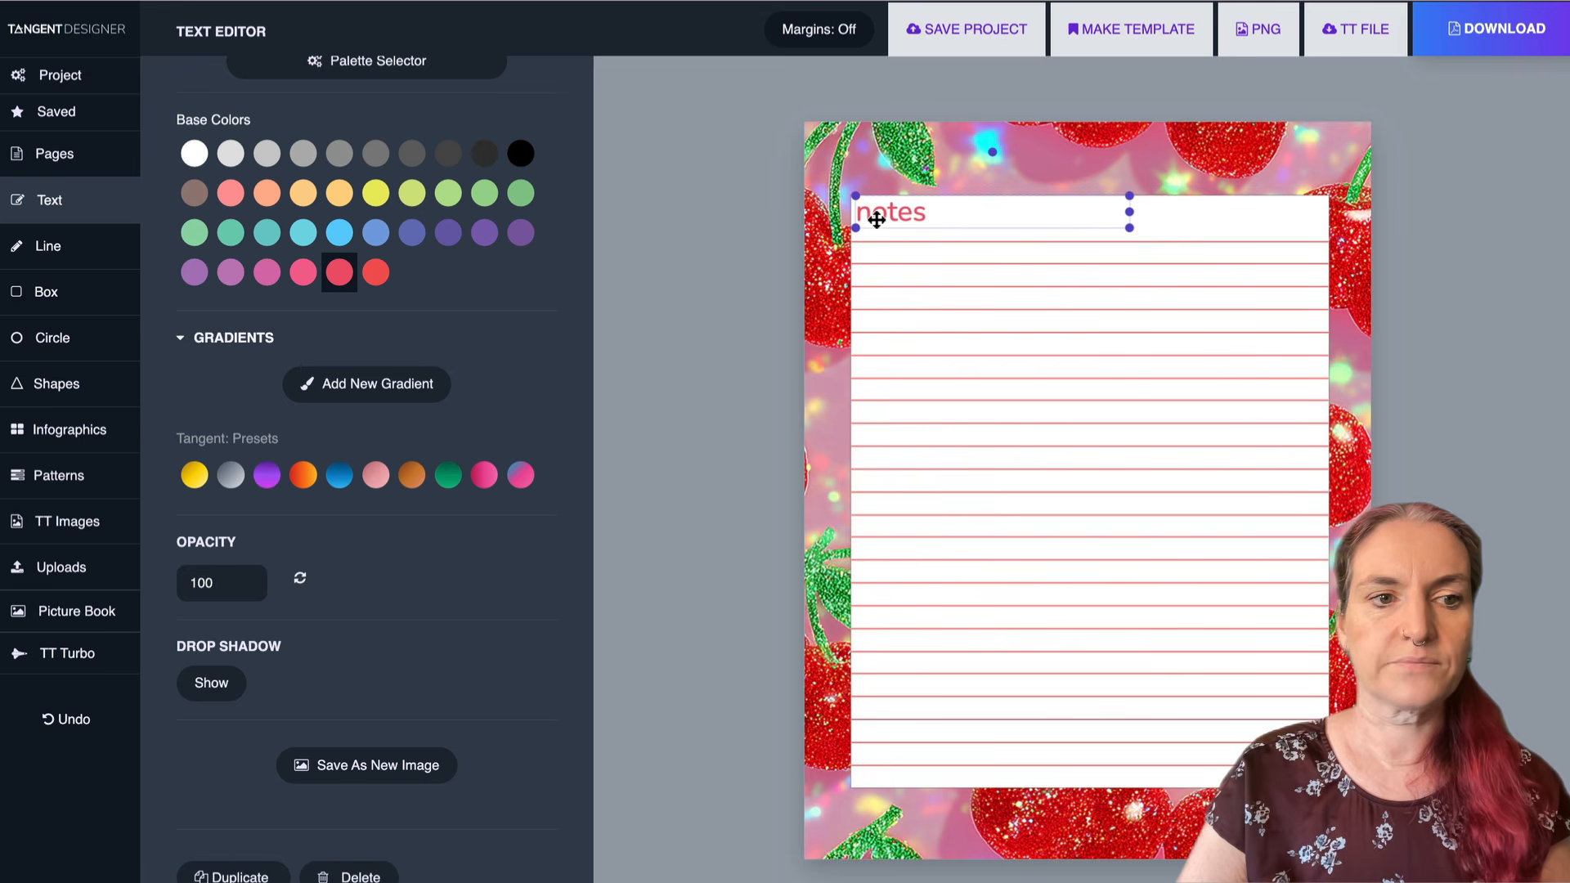
# - Copy the tilted red-bordered cherry heart near page 2's upper-right corner and paste it onto the lined notes page 4
pyautogui.click(65, 160)
pyautogui.scroll(6, 458, 409)
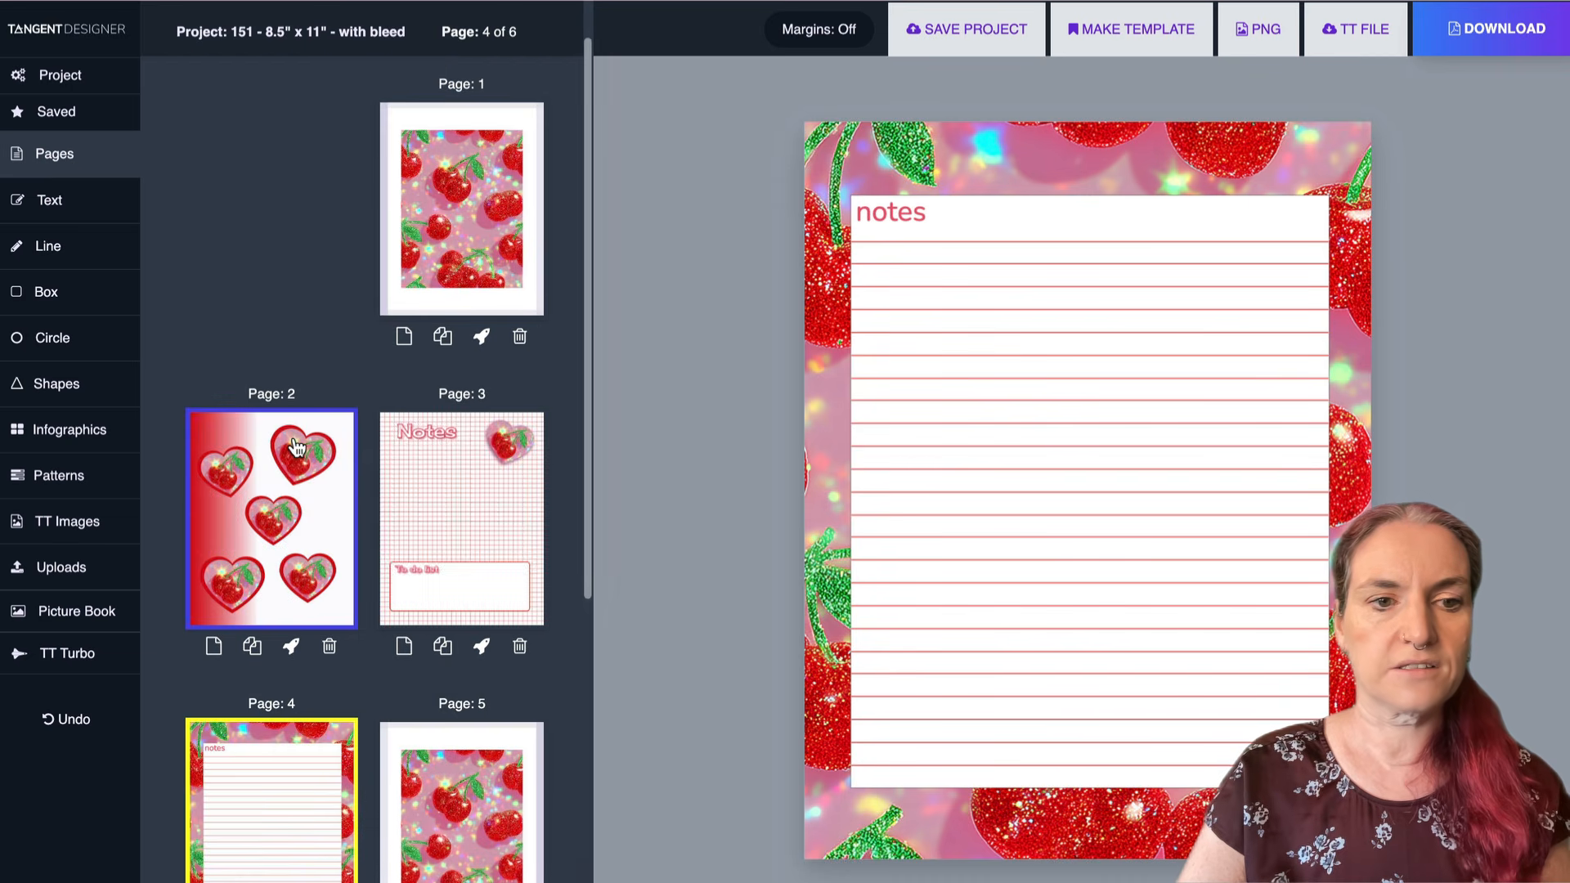
pyautogui.click(293, 441)
pyautogui.click(1194, 306)
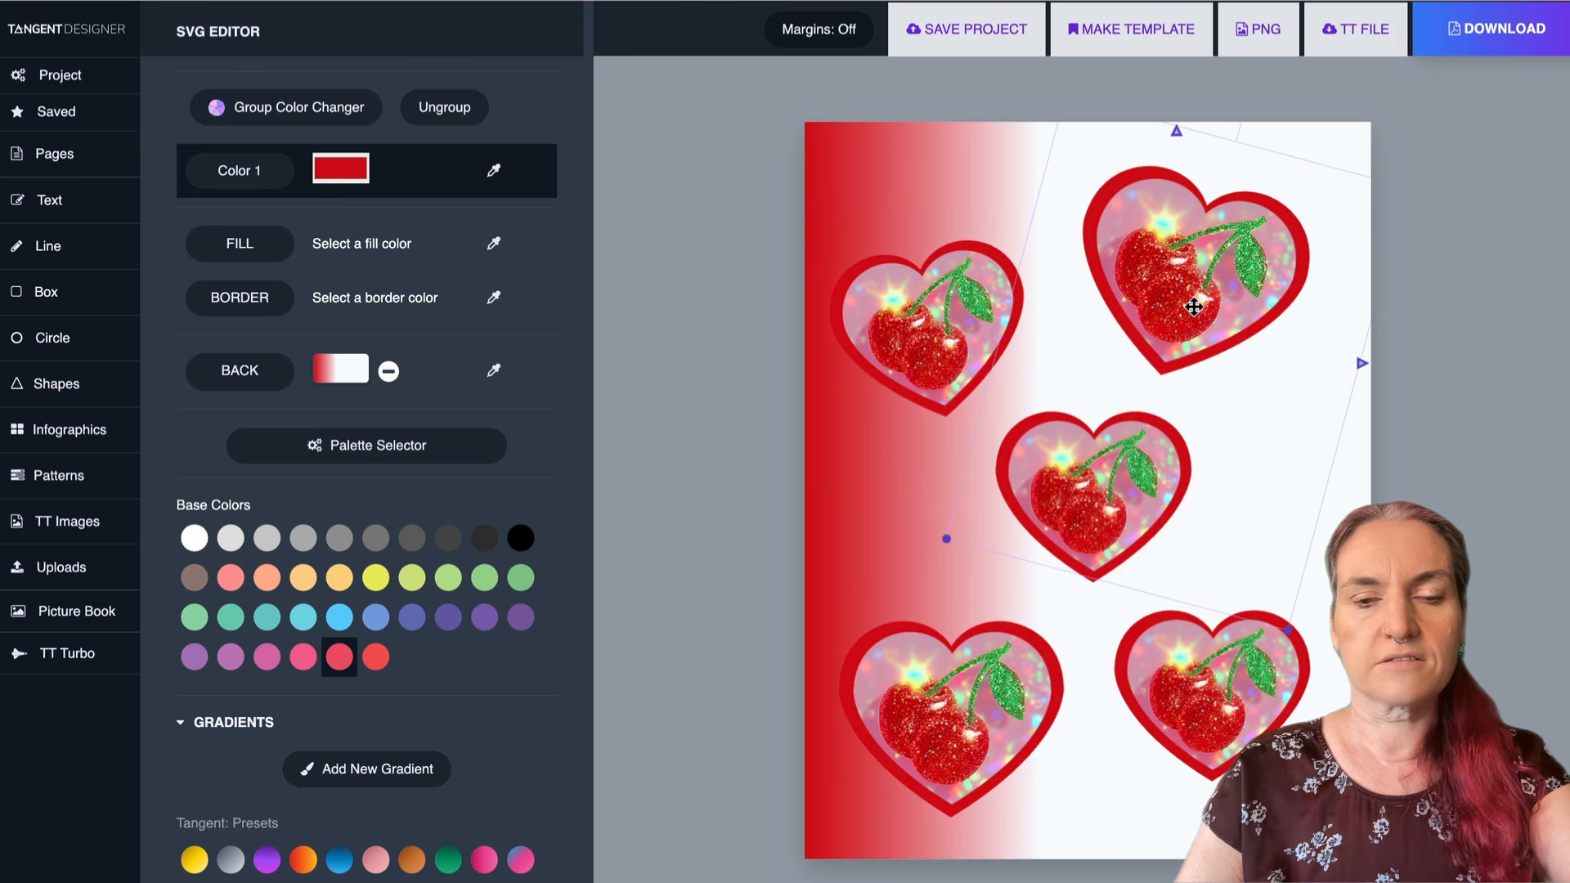
pyautogui.click(72, 146)
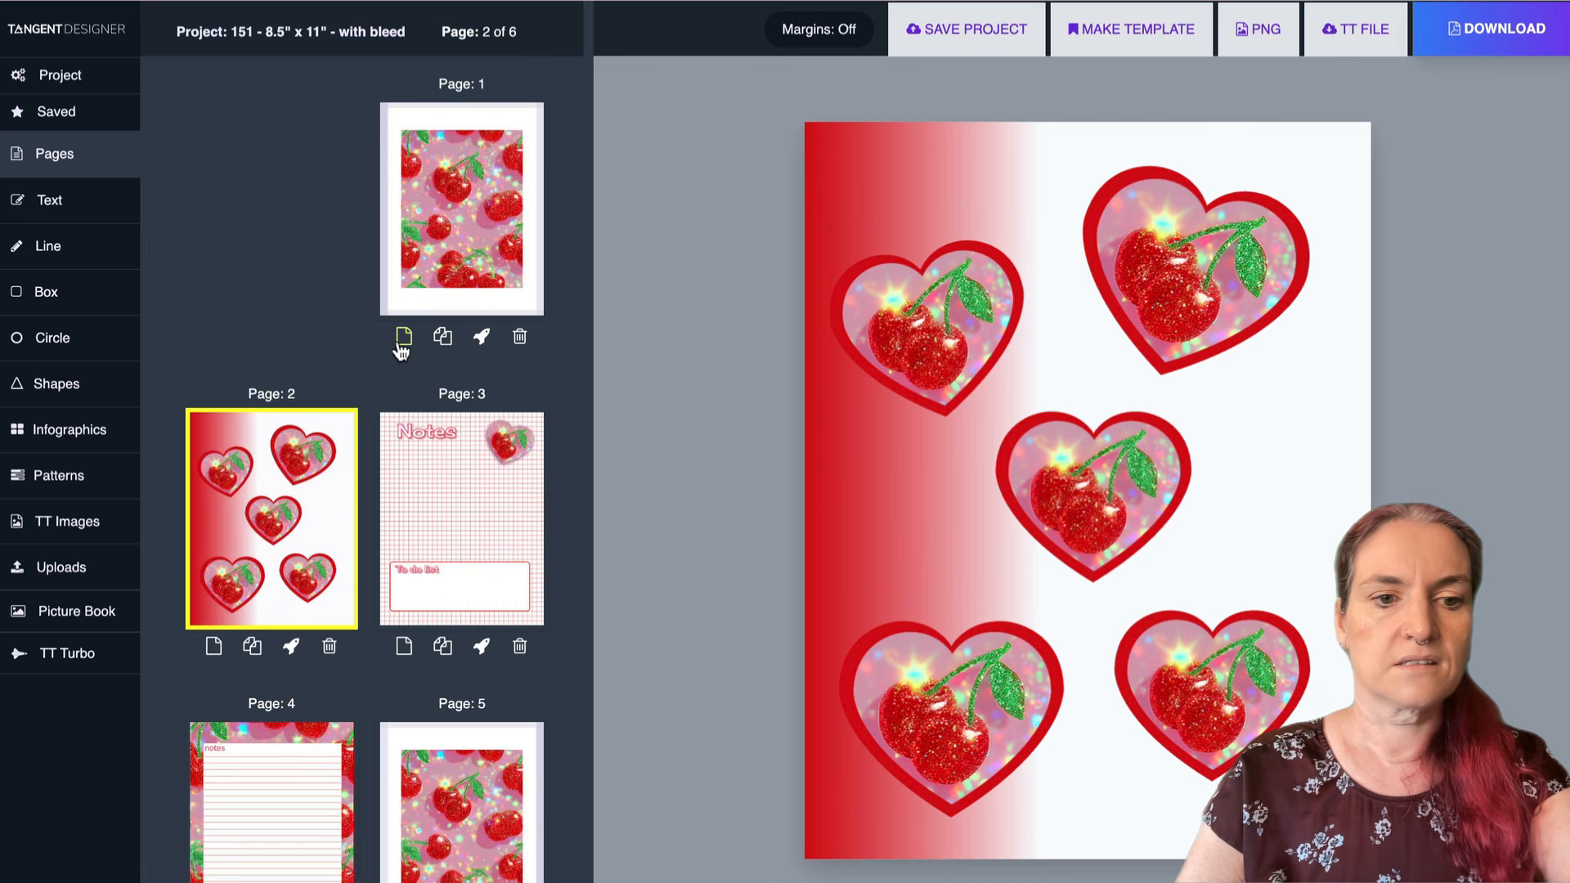
pyautogui.scroll(-3, 402, 358)
pyautogui.scroll(-3, 402, 358)
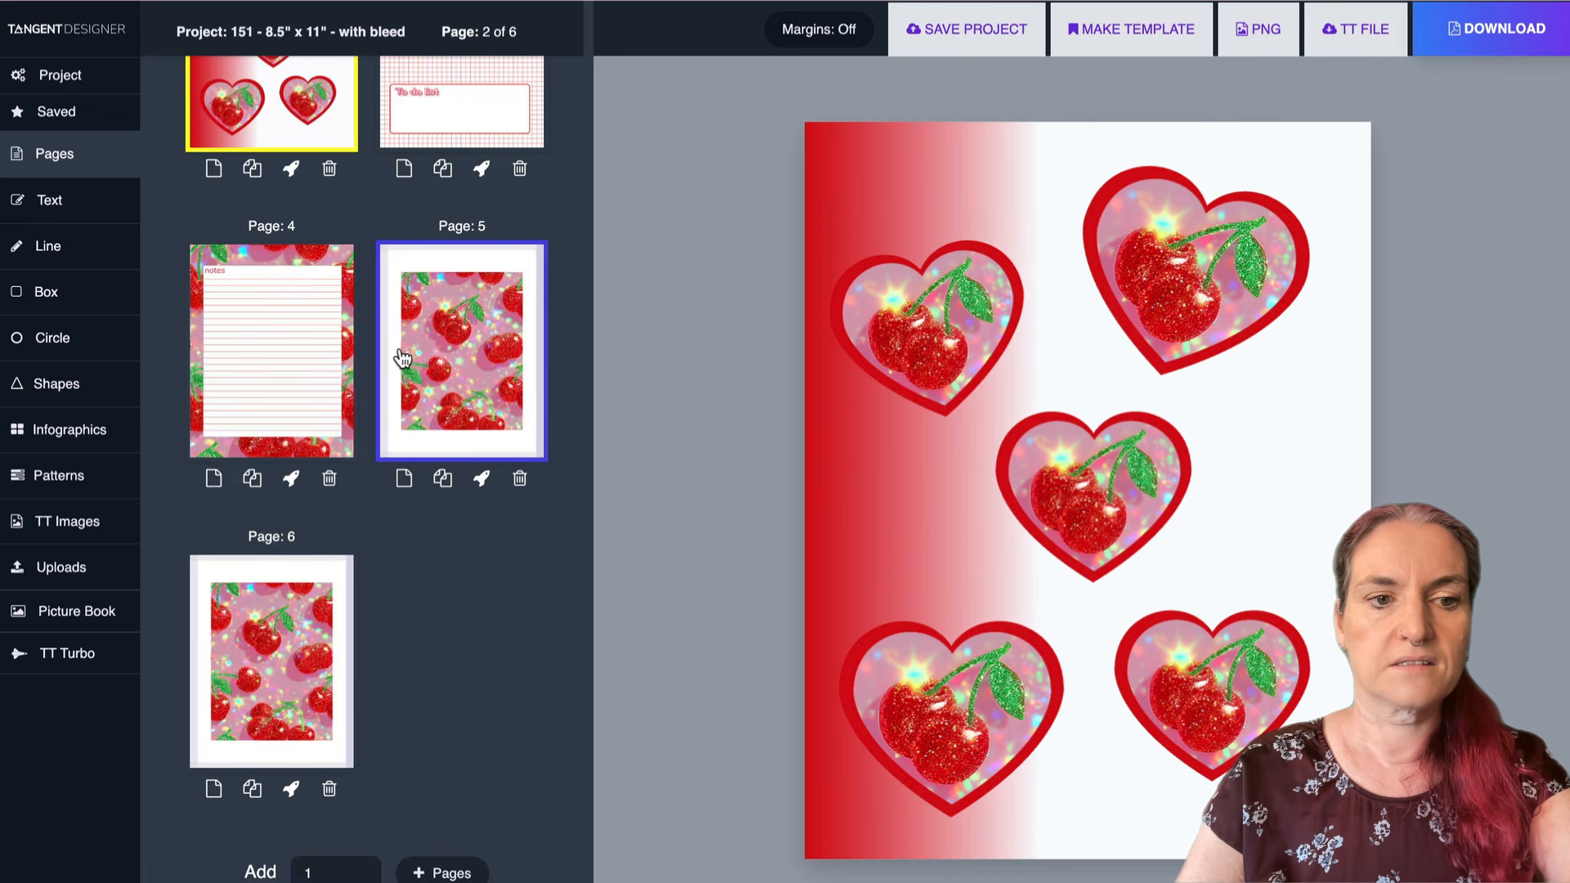
pyautogui.click(252, 457)
pyautogui.hotkey('ctrl', 'v')
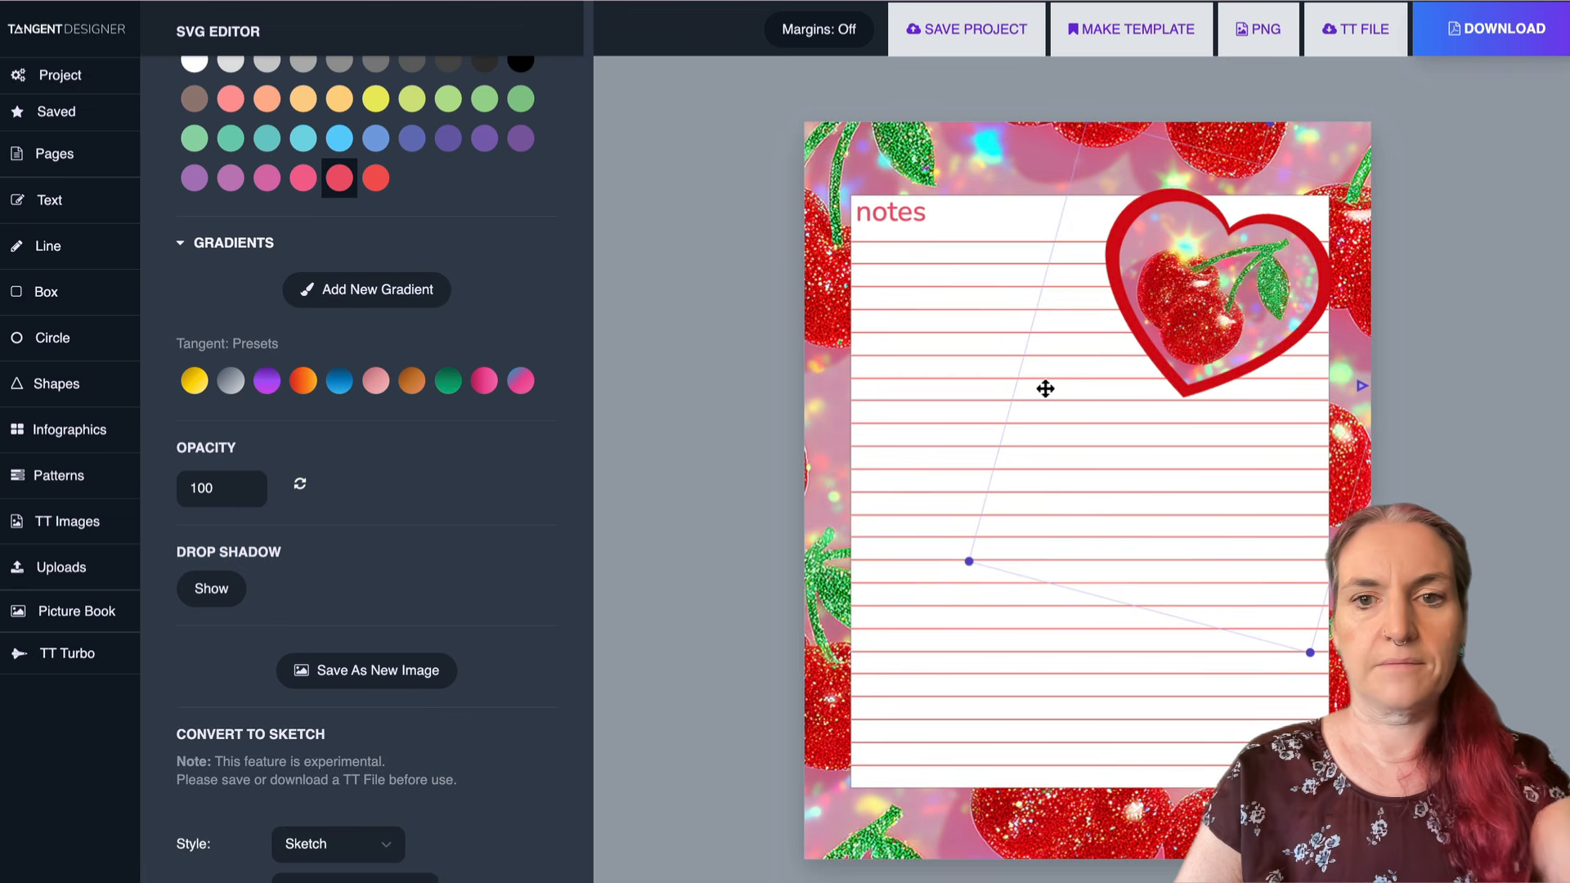
# - Shrink the pasted heart and place it over the white box's upper-right corner, and nudge the "notes" heading slightly right
pyautogui.moveTo(965, 564); pyautogui.dragTo(1136, 430)
pyautogui.moveTo(1297, 255); pyautogui.dragTo(1281, 211)
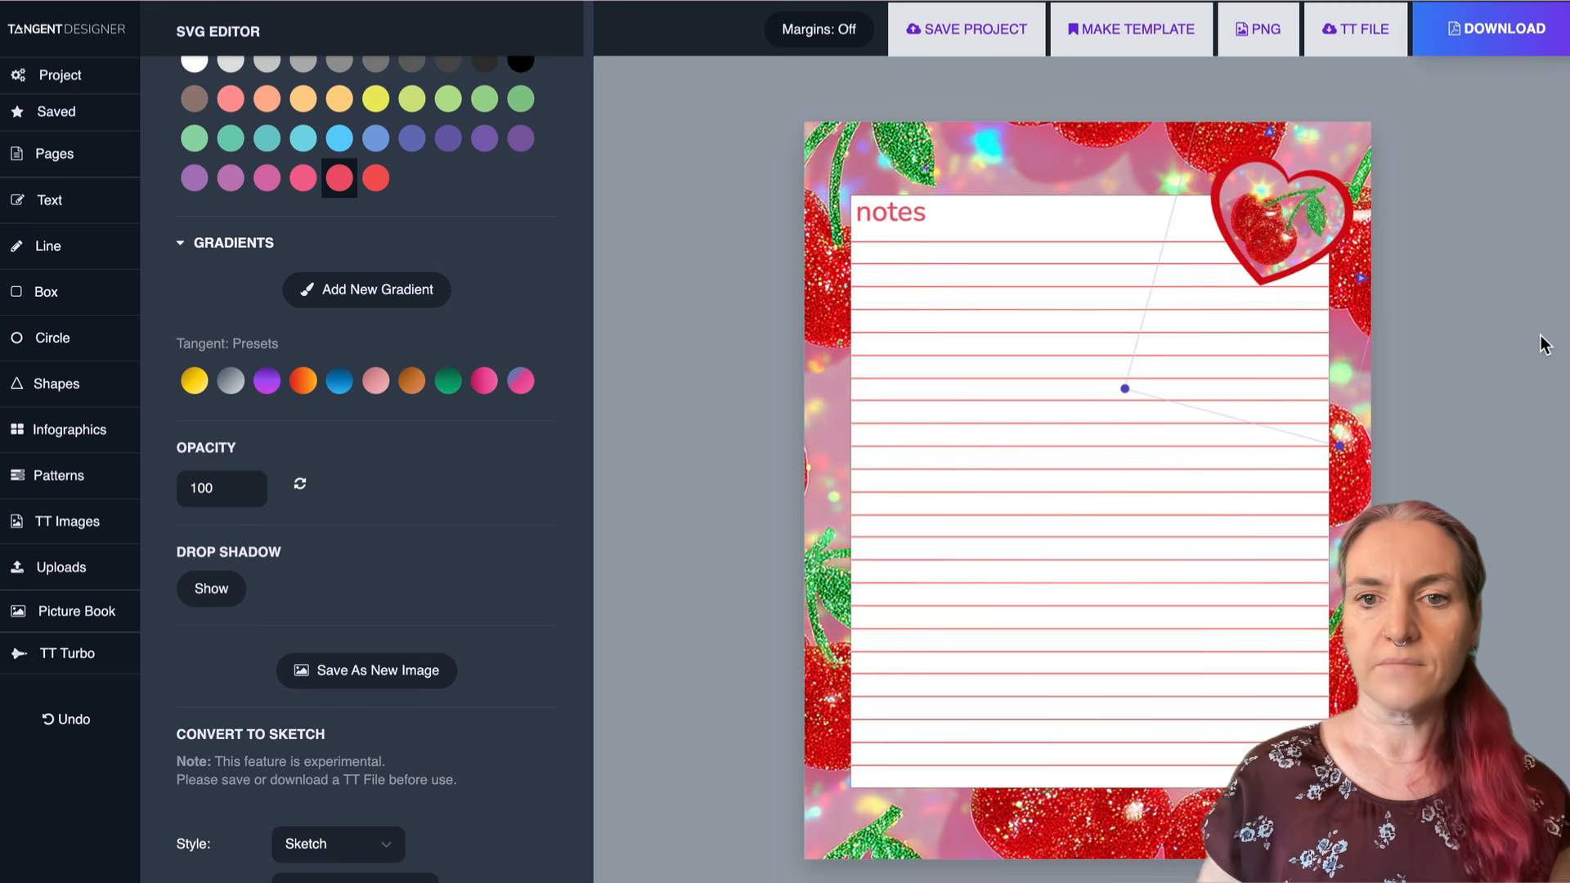
pyautogui.click(1350, 343)
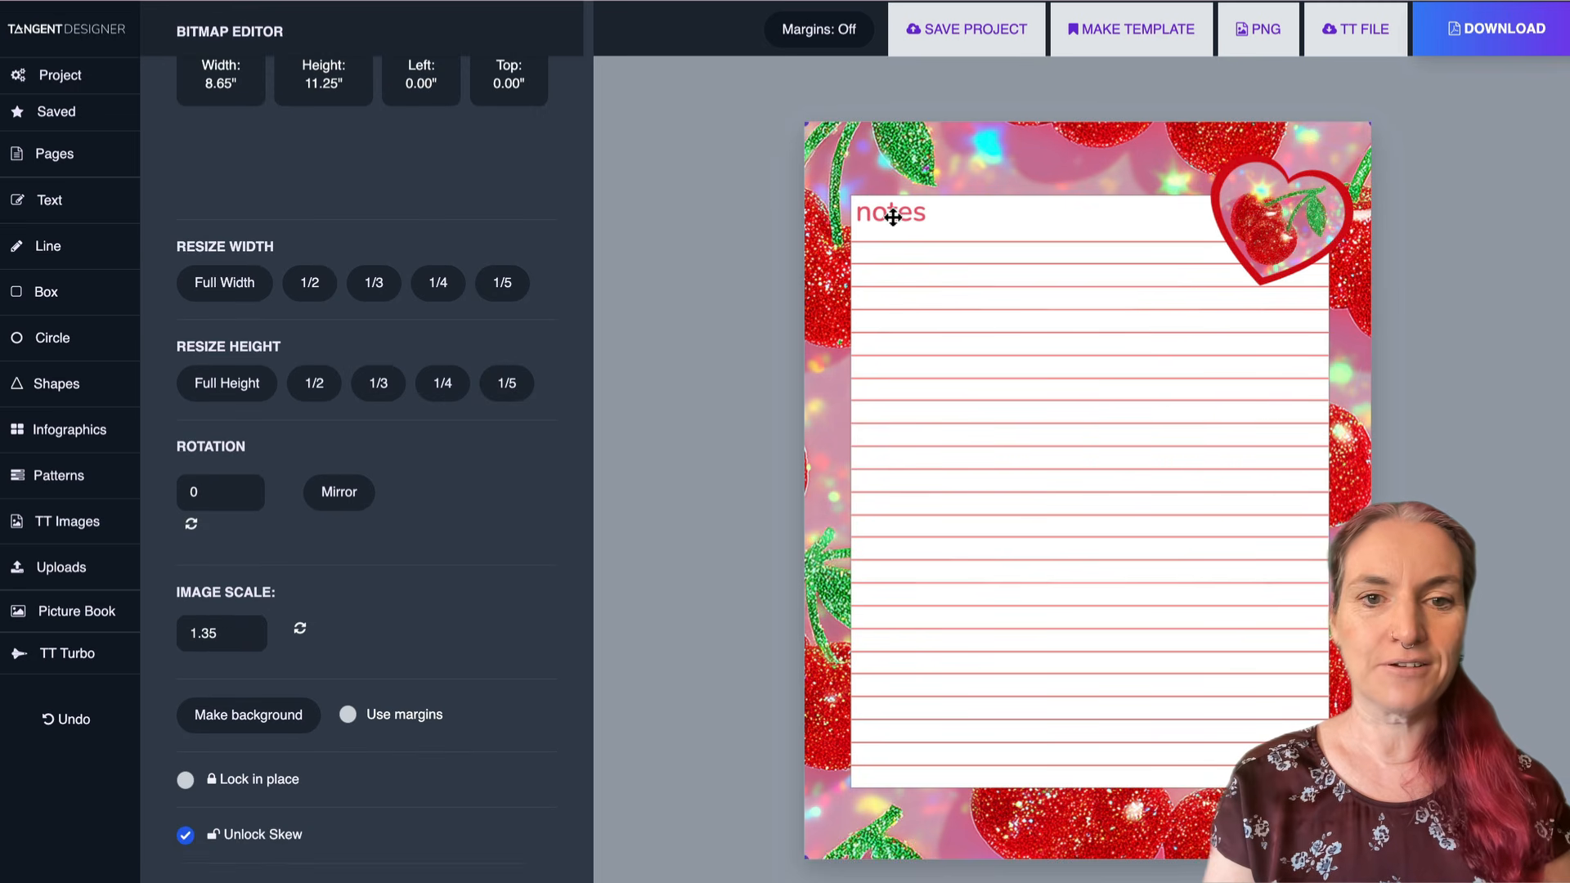
pyautogui.moveTo(893, 218); pyautogui.dragTo(900, 218)
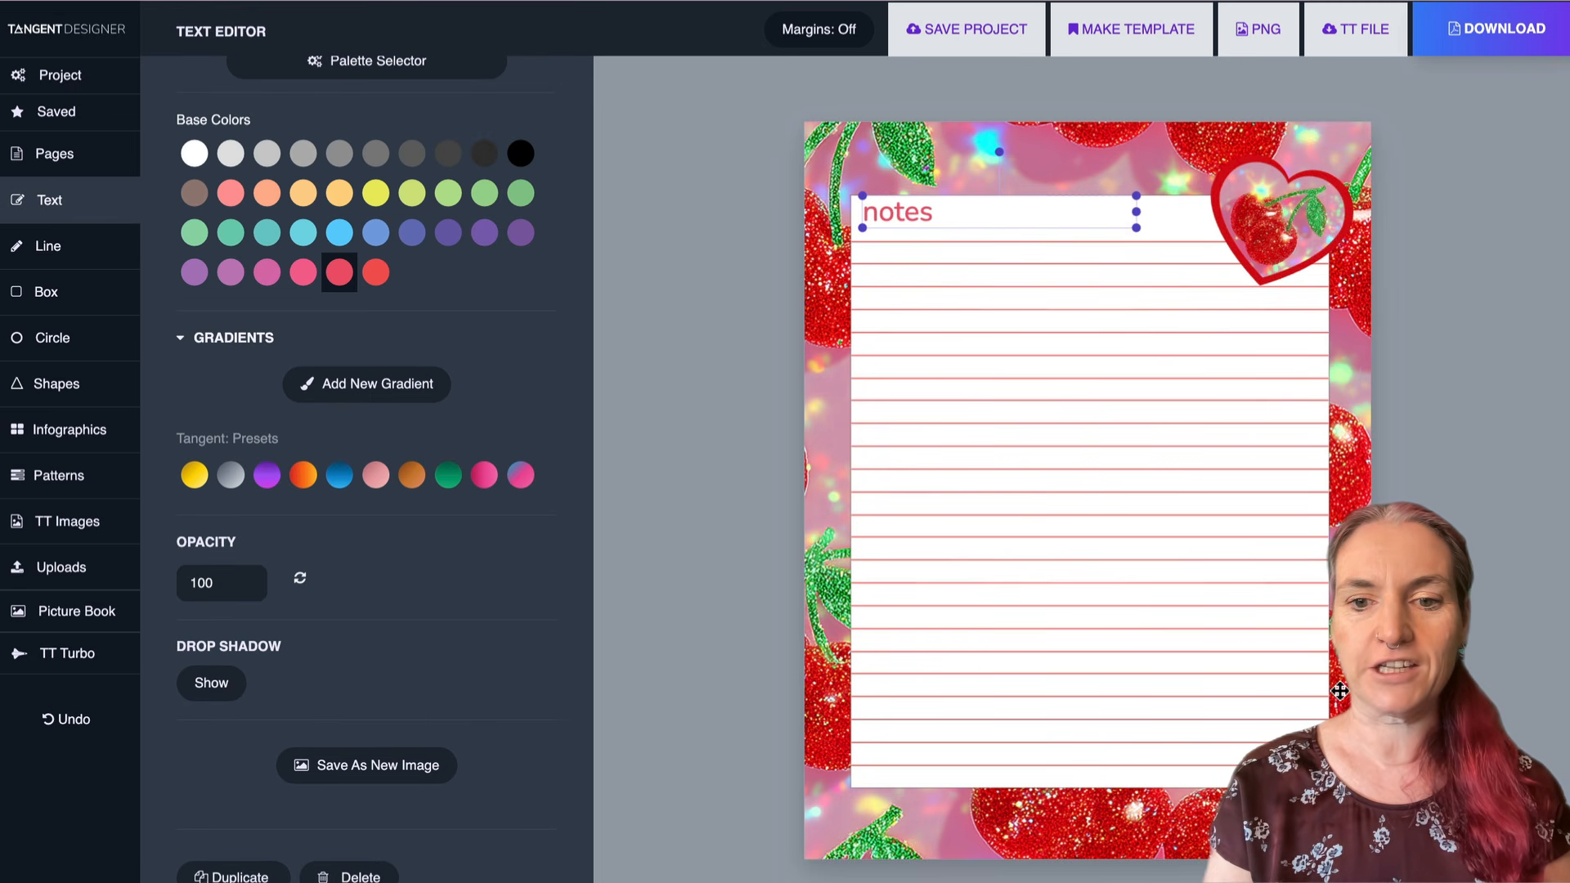
# - Review the graph-paper notes design on page 3 and the cherry image on page 1
pyautogui.click(54, 154)
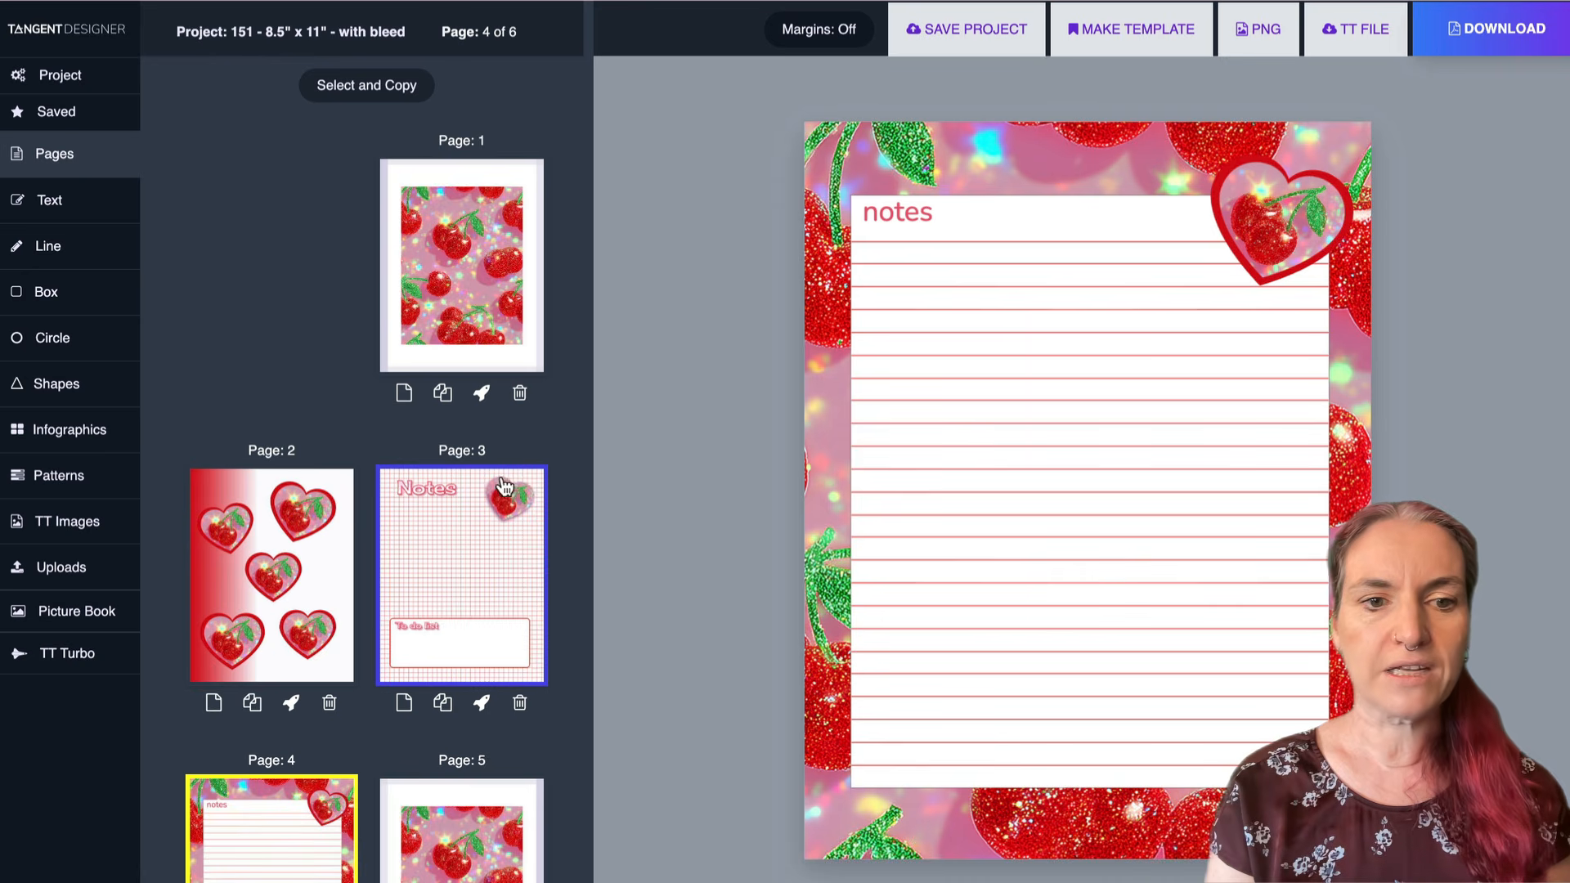
pyautogui.click(472, 511)
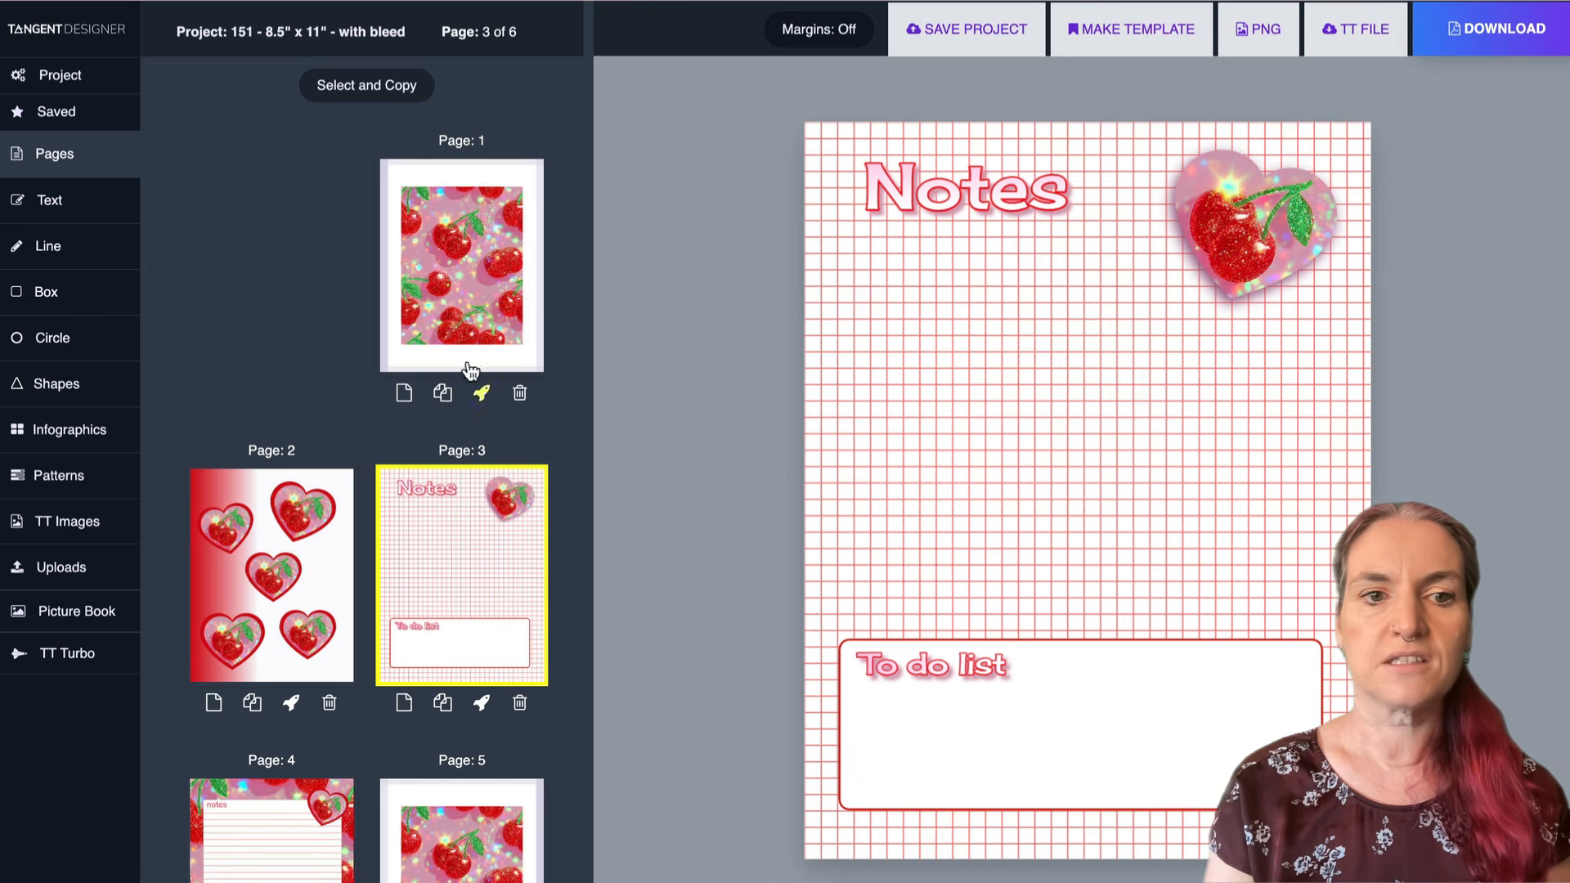
pyautogui.click(468, 212)
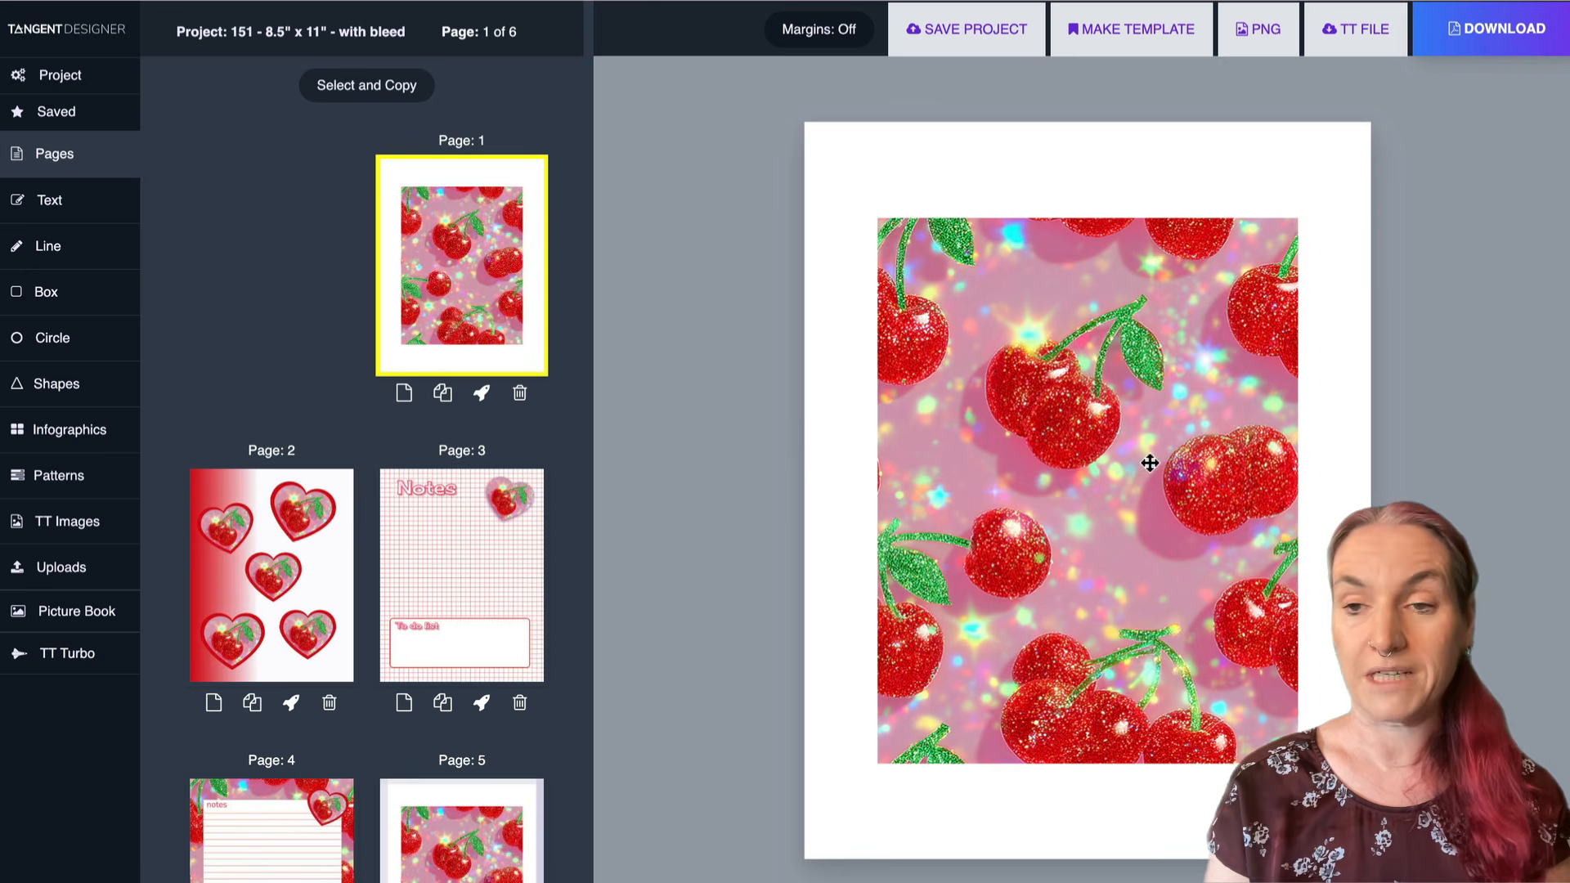